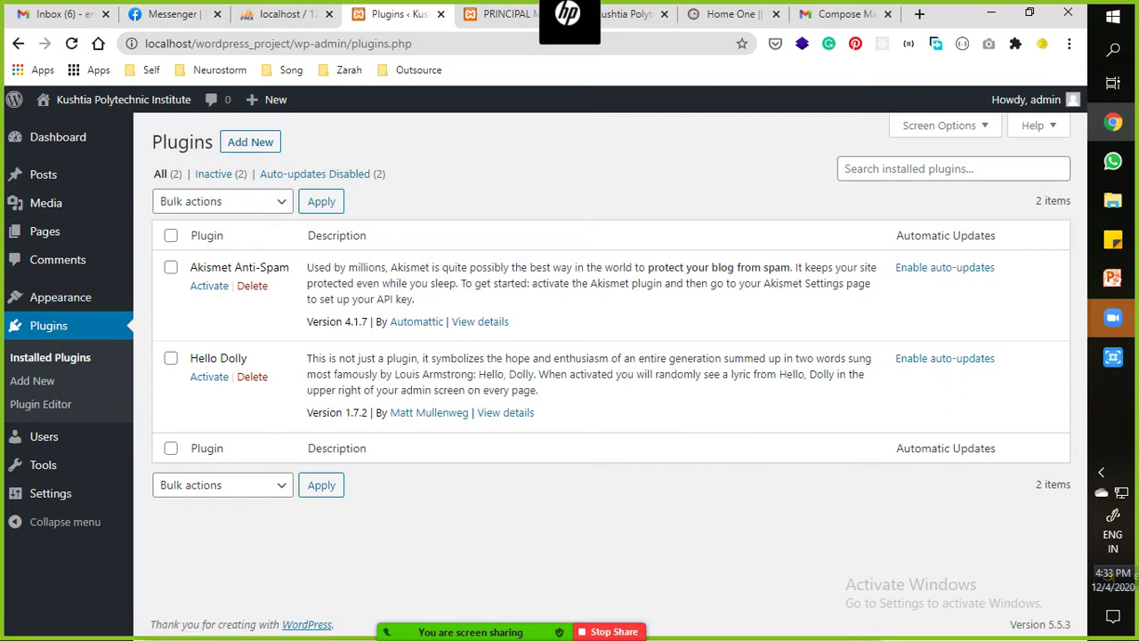
# Search the installed plugins for "reset" and extend the search to the WordPress Plugin Directory.
pyautogui.click(953, 169)
pyautogui.write('reset')
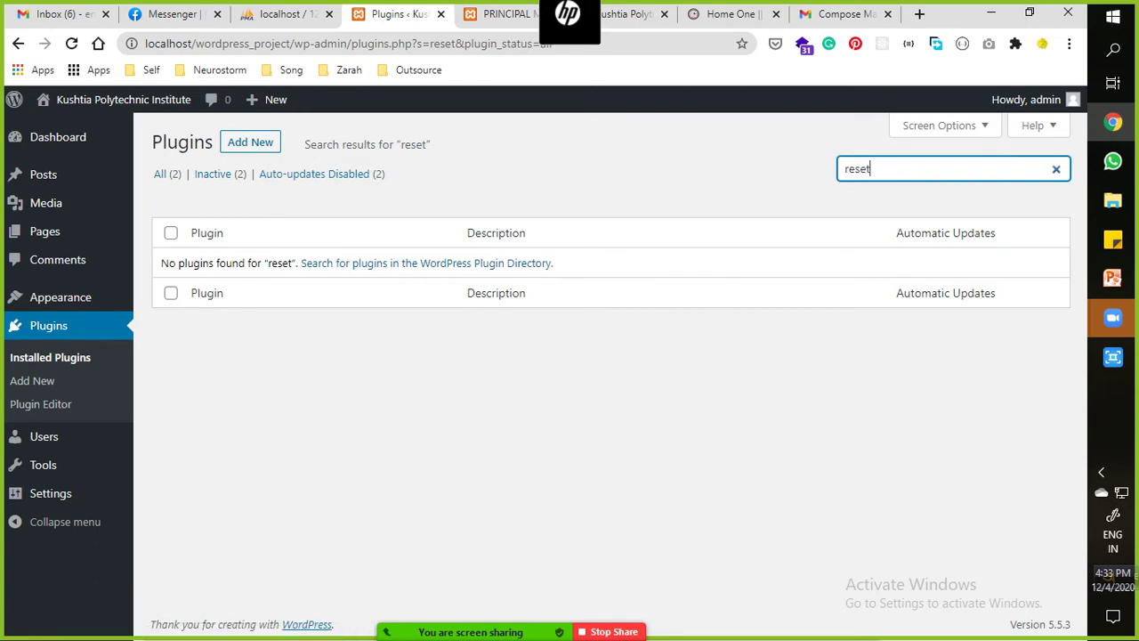
pyautogui.click(426, 263)
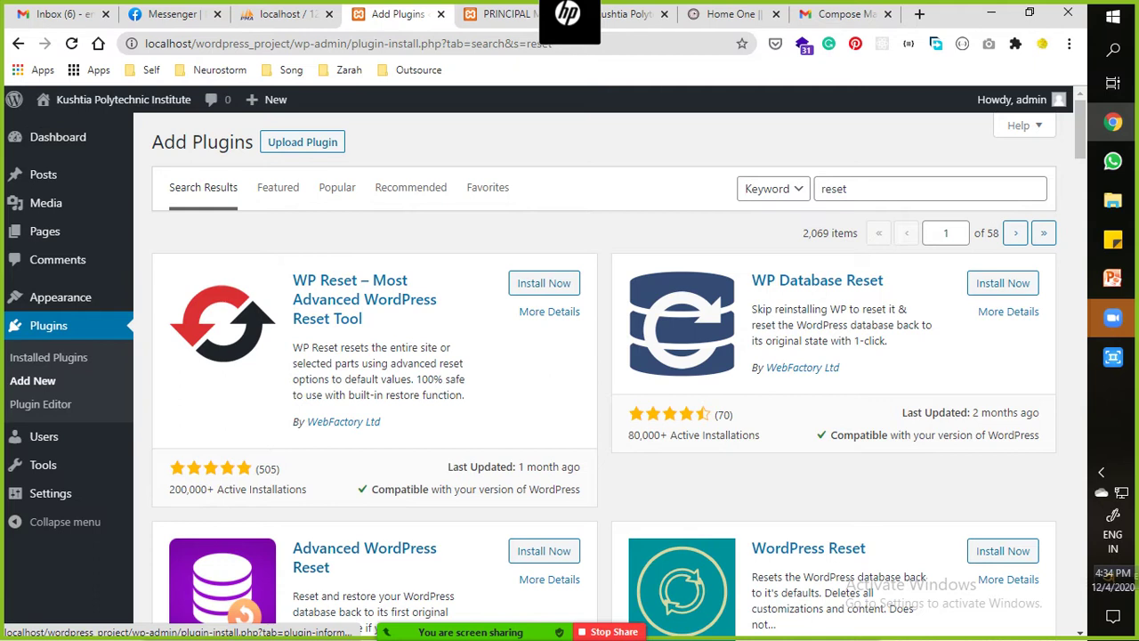
# Install the plugin "WP Reset – Most Advanced WordPress Reset Tool" from the search results.
pyautogui.moveTo(187, 488); pyautogui.dragTo(201, 489)
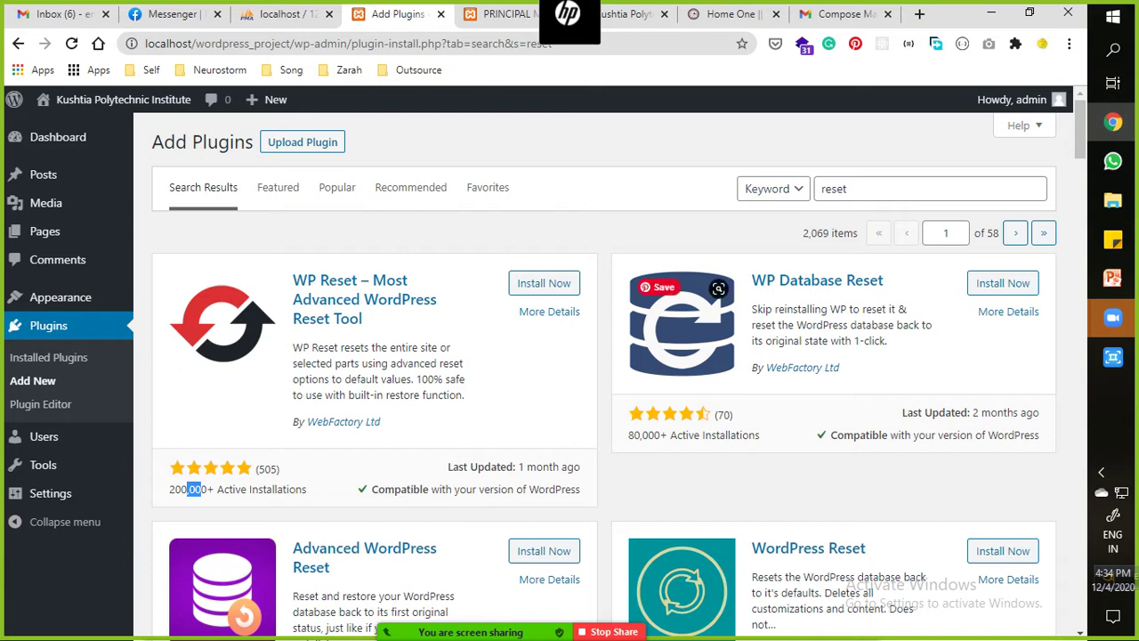
pyautogui.click(544, 283)
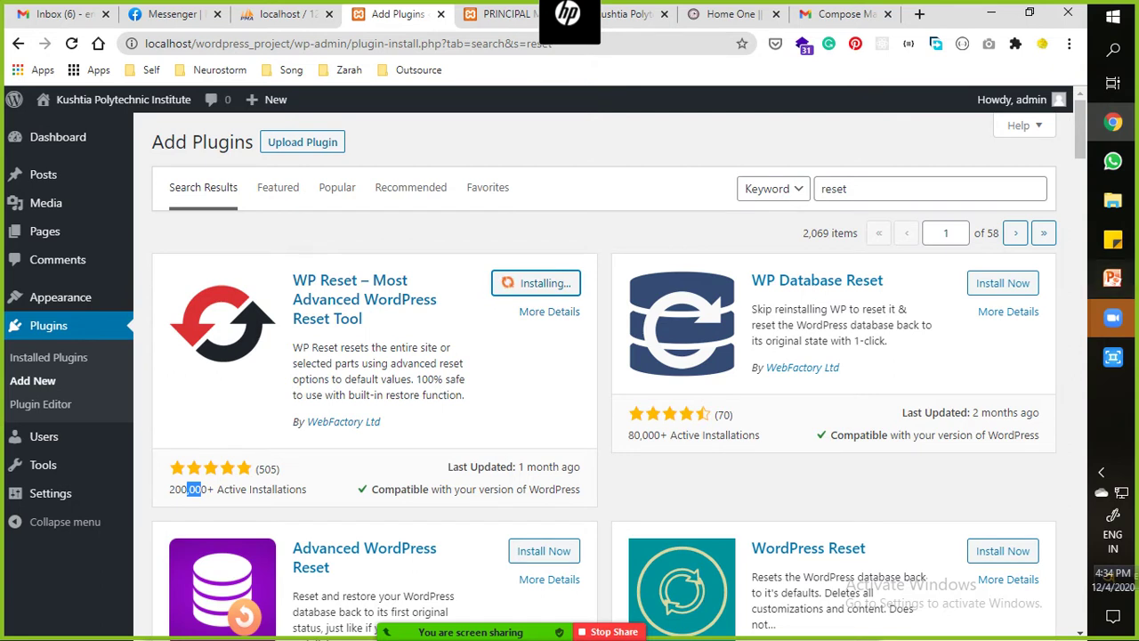
pyautogui.click(1112, 277)
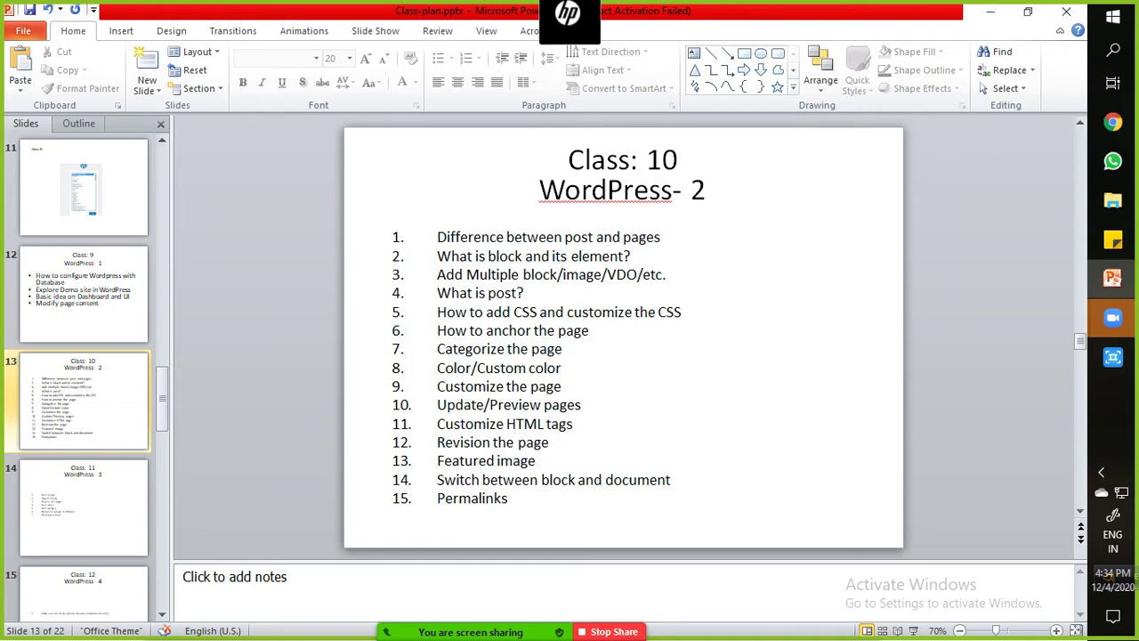
pyautogui.click(989, 12)
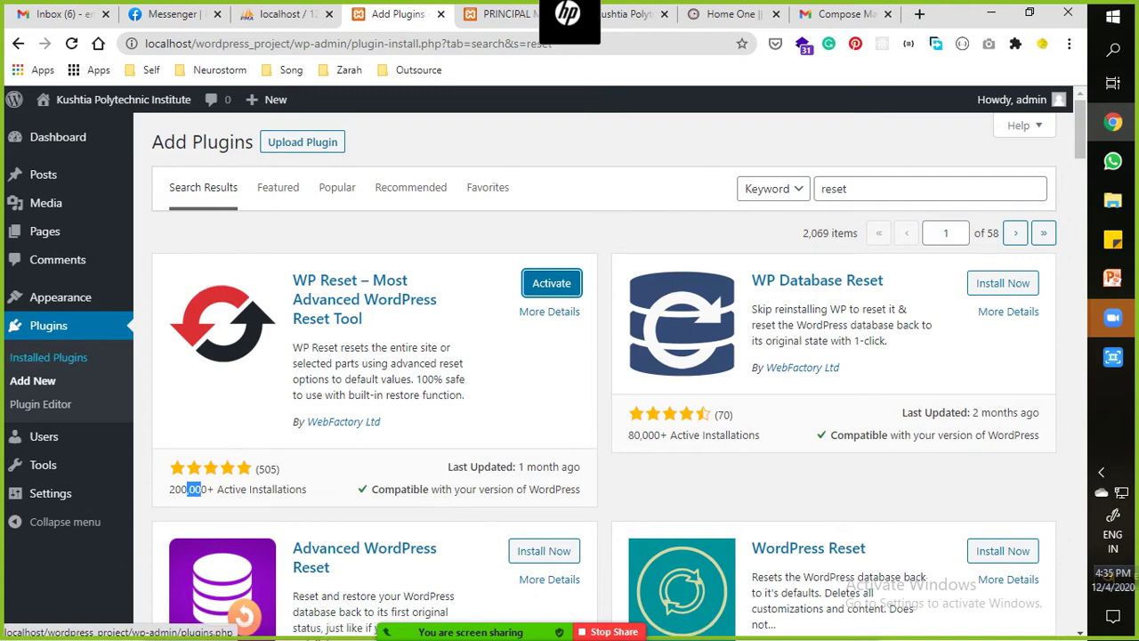
# Activate the WP Reset plugin in the list of installed plugins.
pyautogui.click(551, 283)
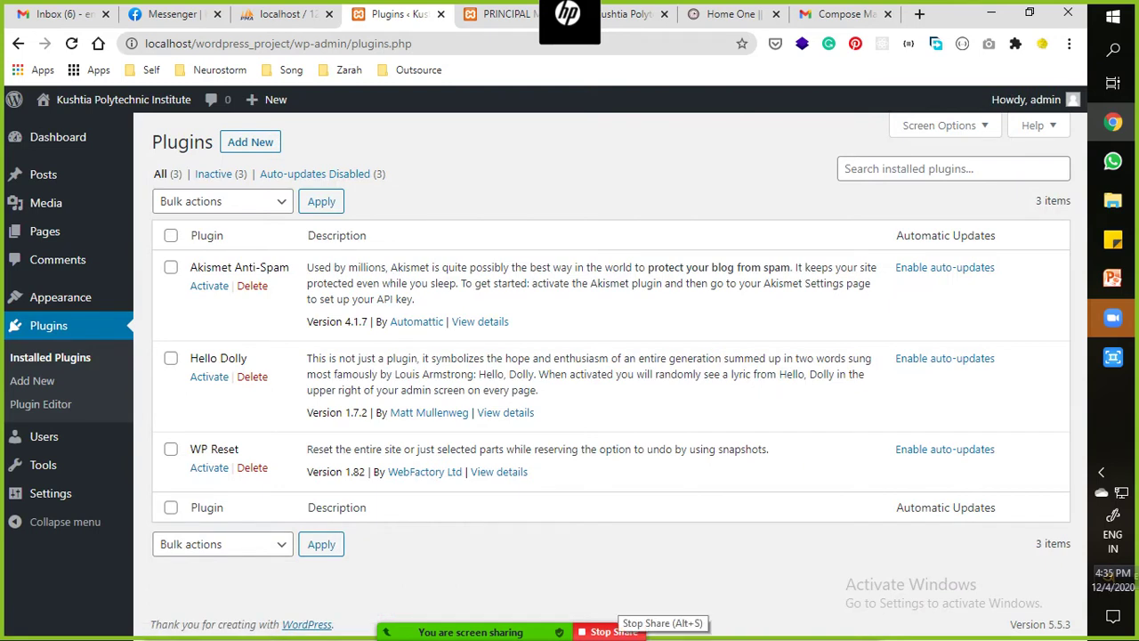
pyautogui.moveTo(614, 631)
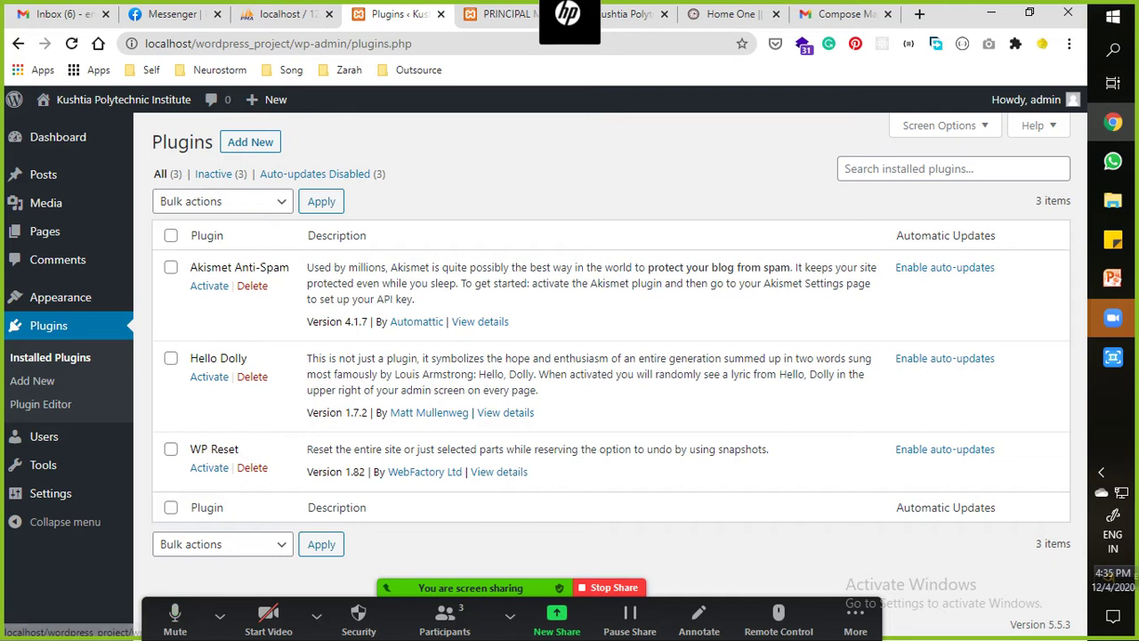
pyautogui.click(209, 467)
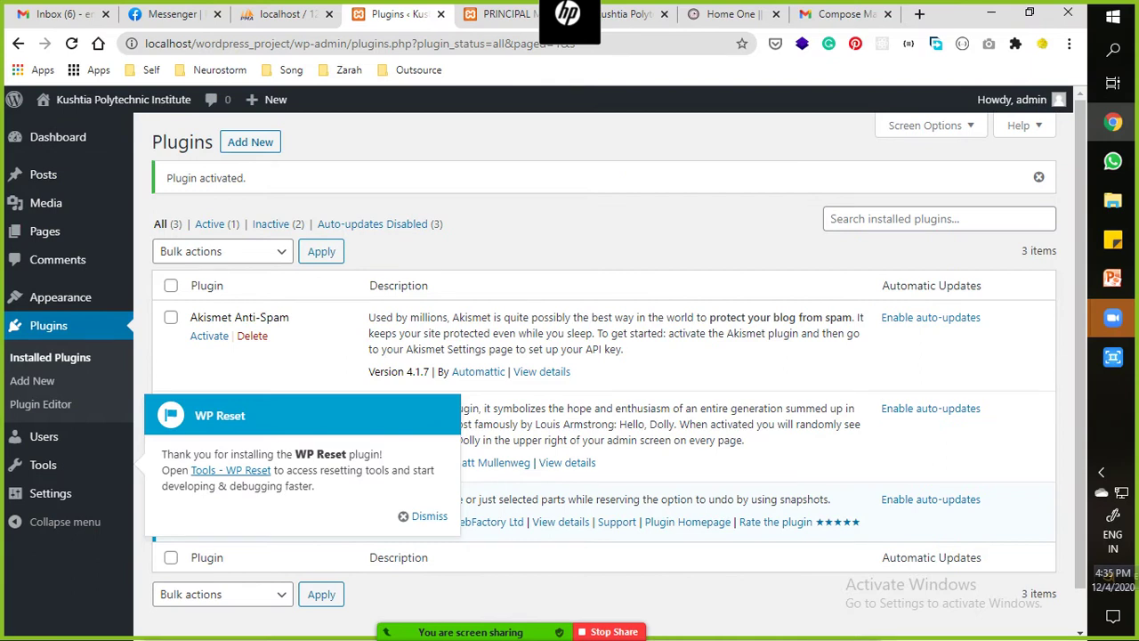
# Reload the installed plugins list and dismiss the WP Reset welcome notice covering its entry.
pyautogui.scroll(-1, 606, 356)
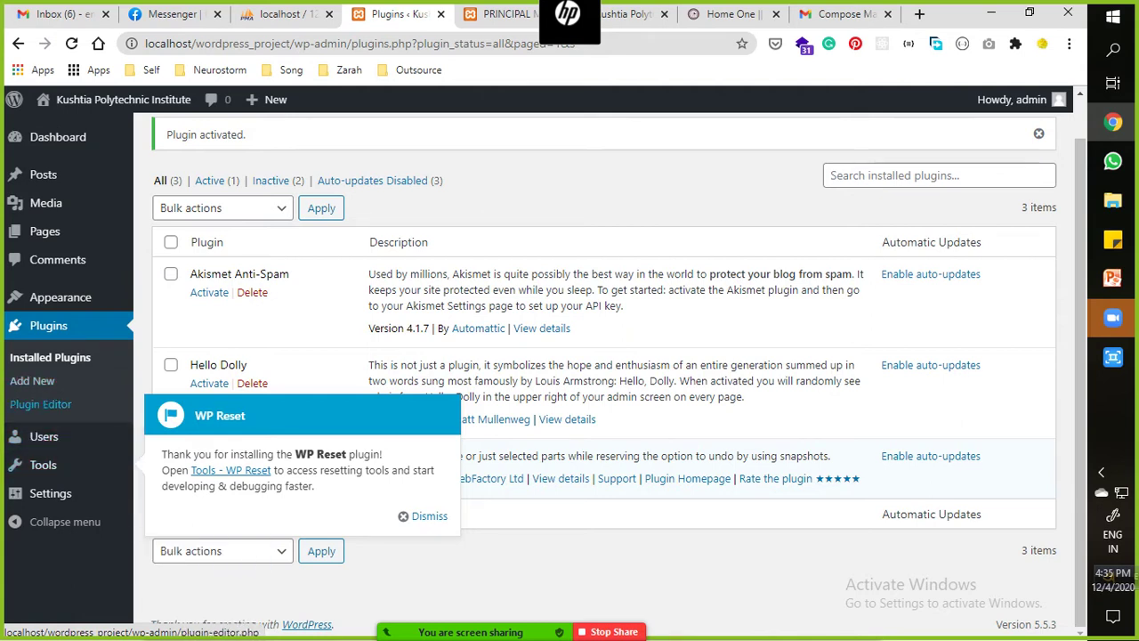
pyautogui.click(50, 357)
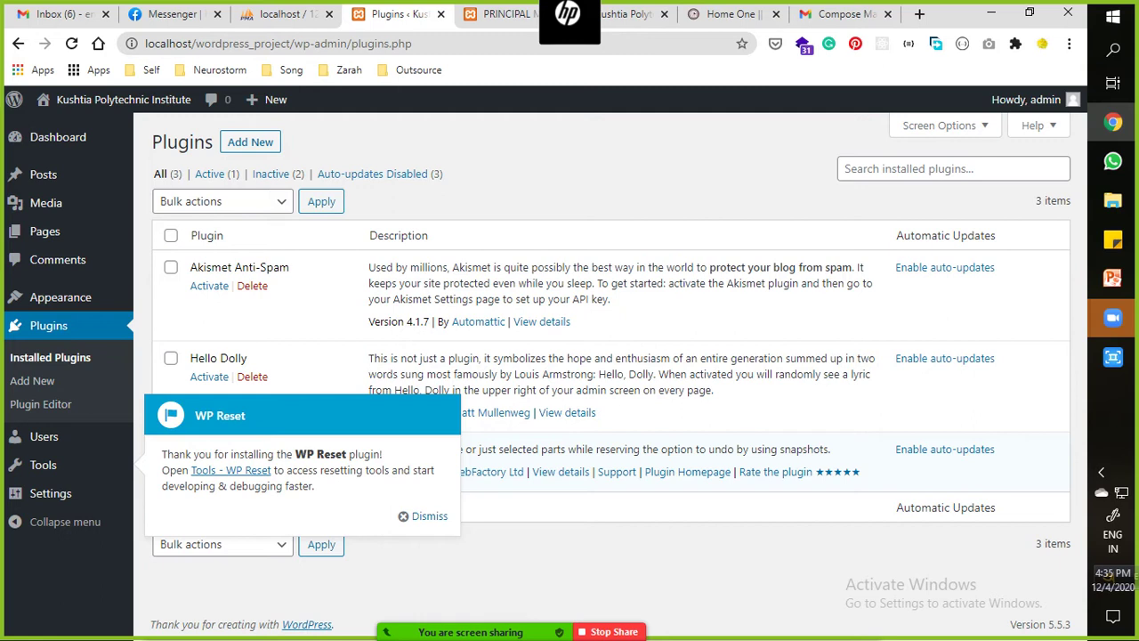
pyautogui.moveTo(661, 449); pyautogui.dragTo(418, 534)
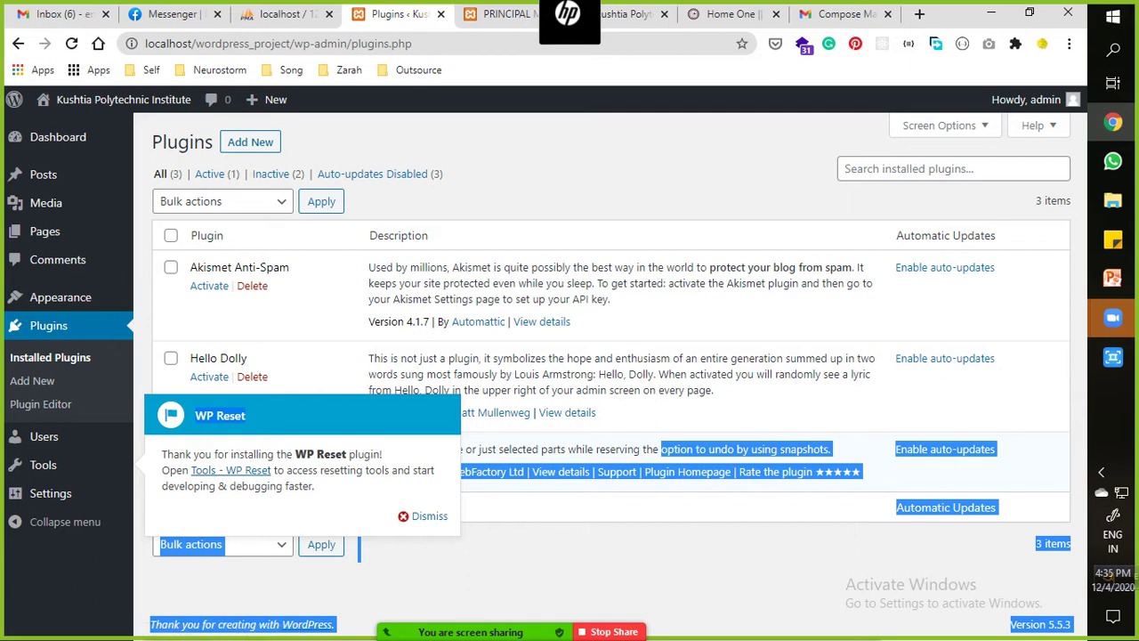
pyautogui.click(428, 516)
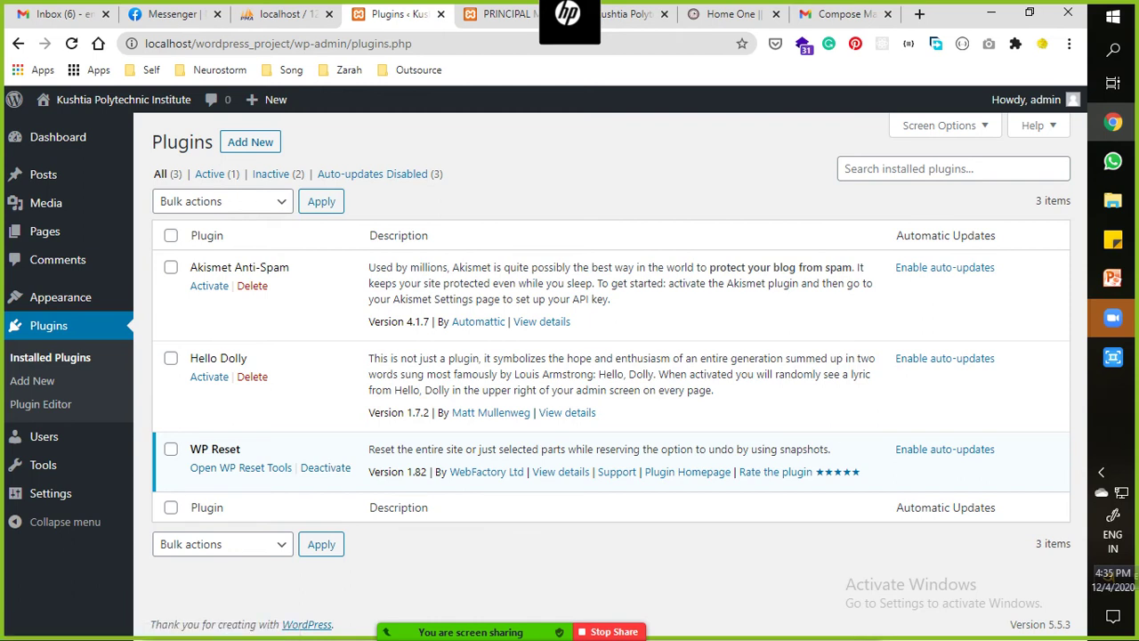
# Open the WP Reset tools and close the WP 301 Redirects PRO license offer.
pyautogui.click(241, 467)
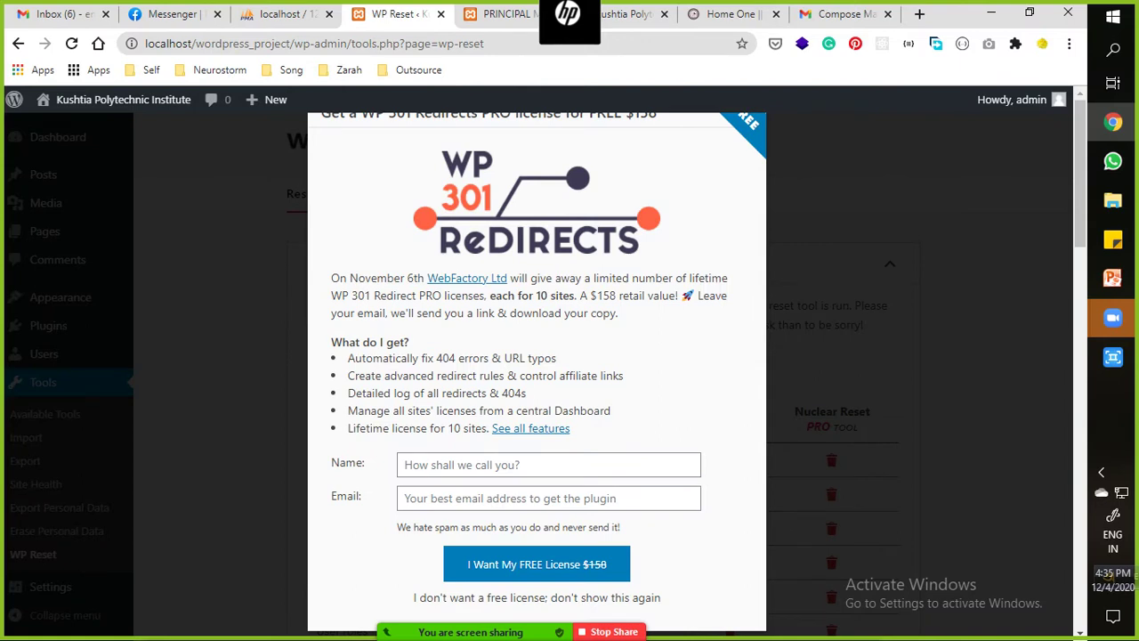
pyautogui.scroll(-4, 536, 445)
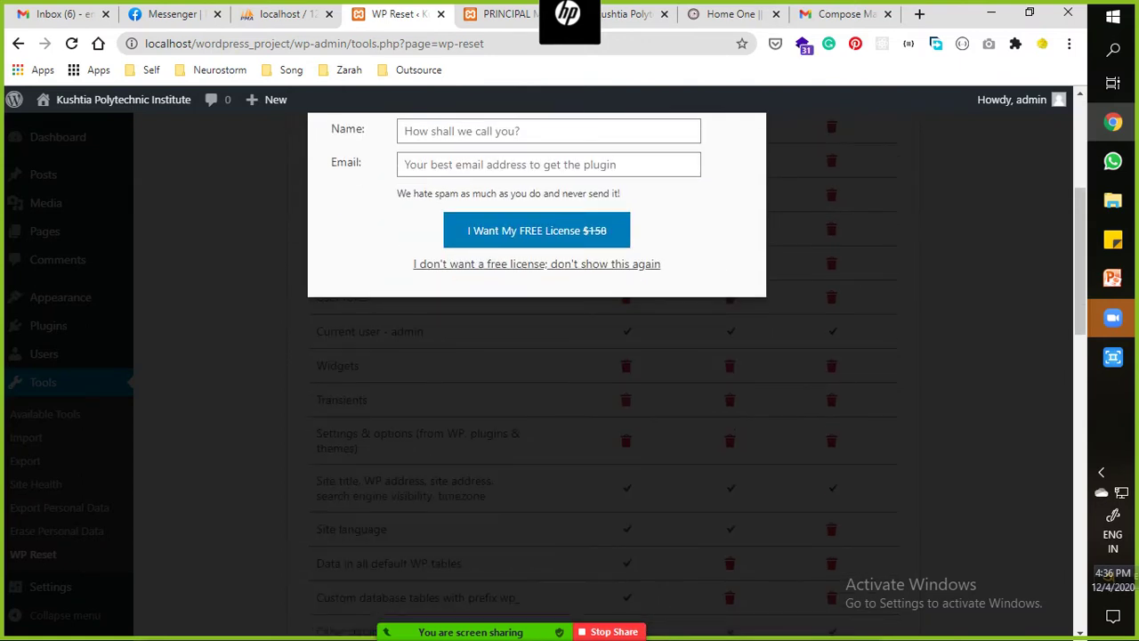
pyautogui.scroll(3, 537, 481)
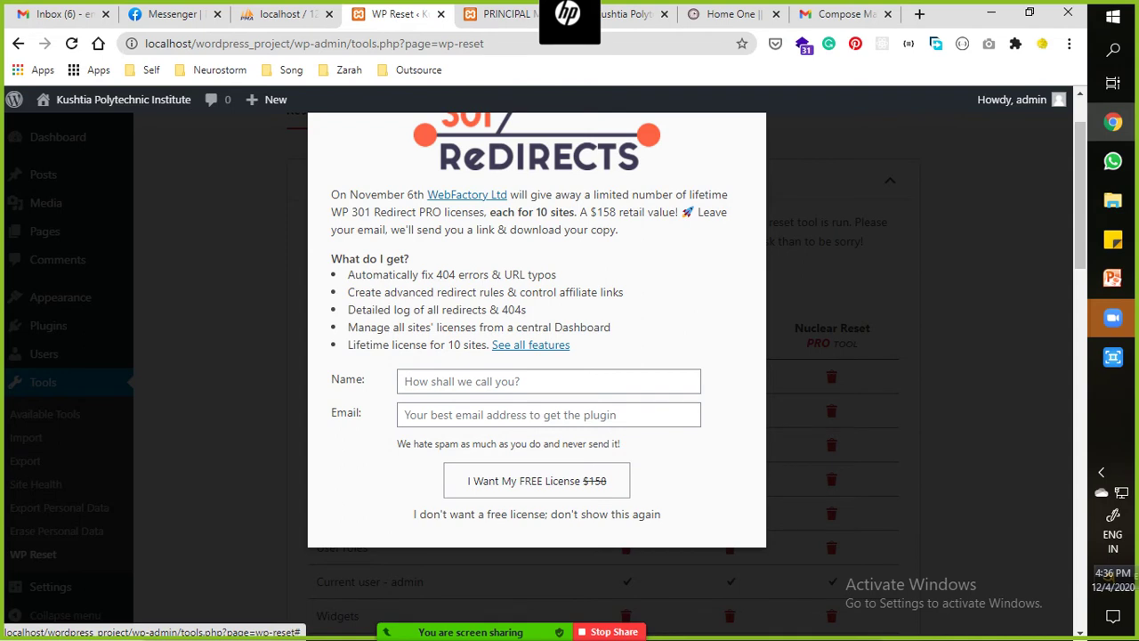
pyautogui.click(537, 481)
pyautogui.press('Return')
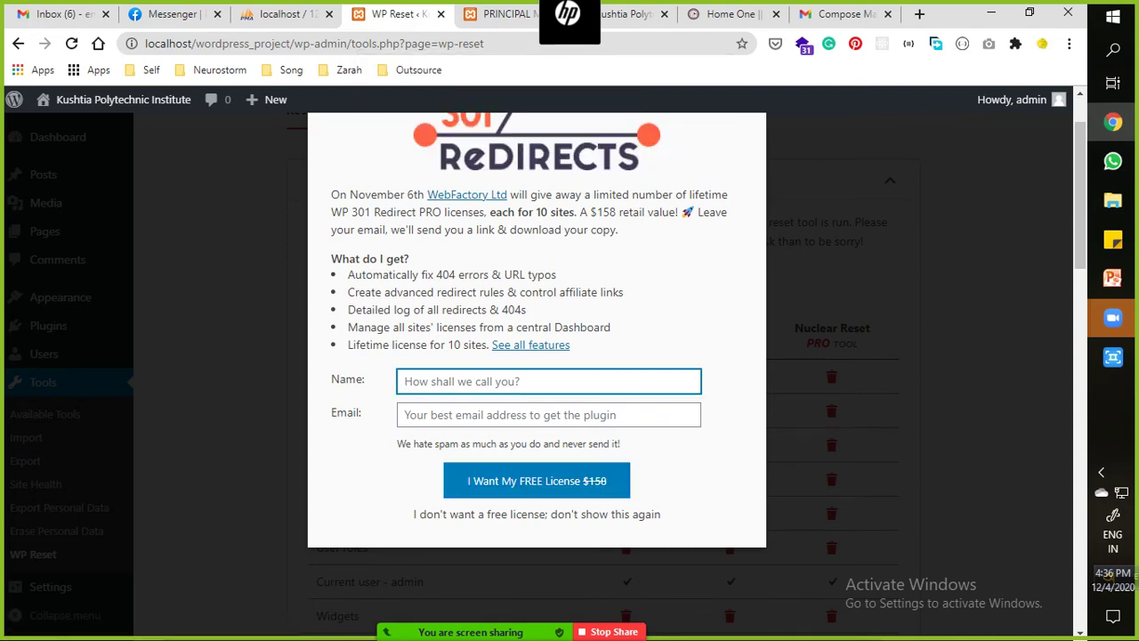
pyautogui.scroll(1, 536, 374)
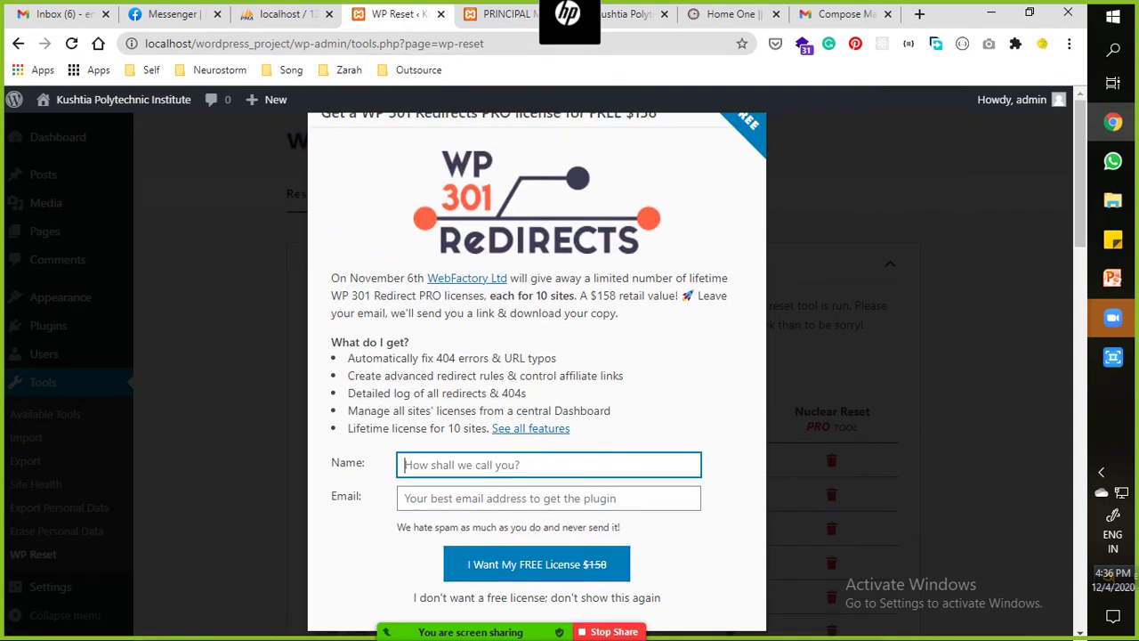
pyautogui.press('Escape')
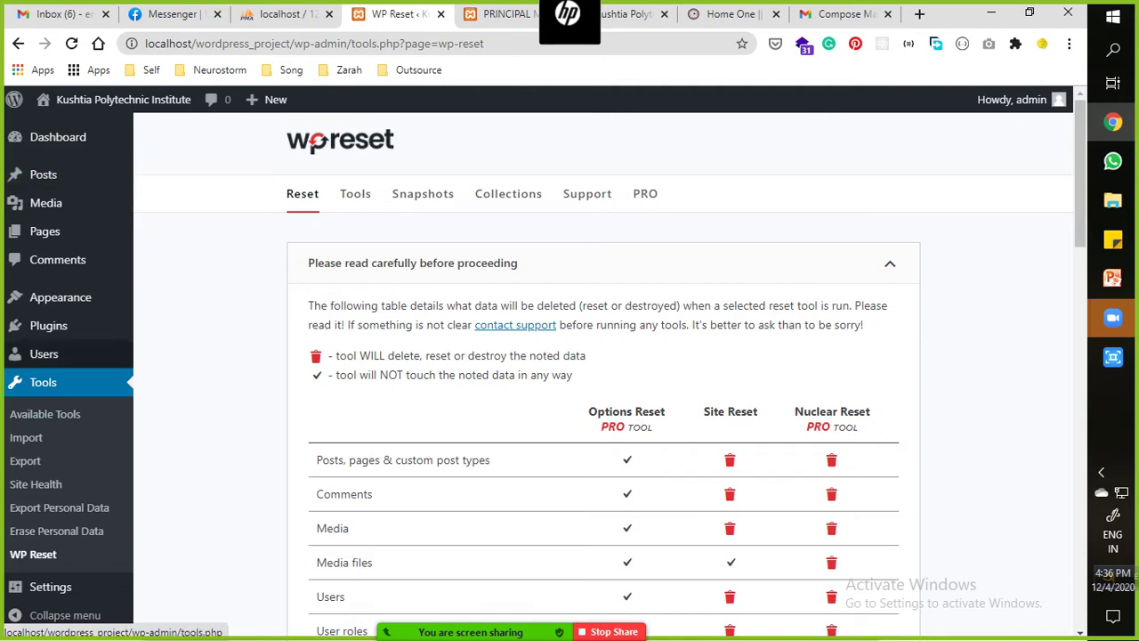
# Look through the site's posts, pages and available tools.
pyautogui.click(42, 174)
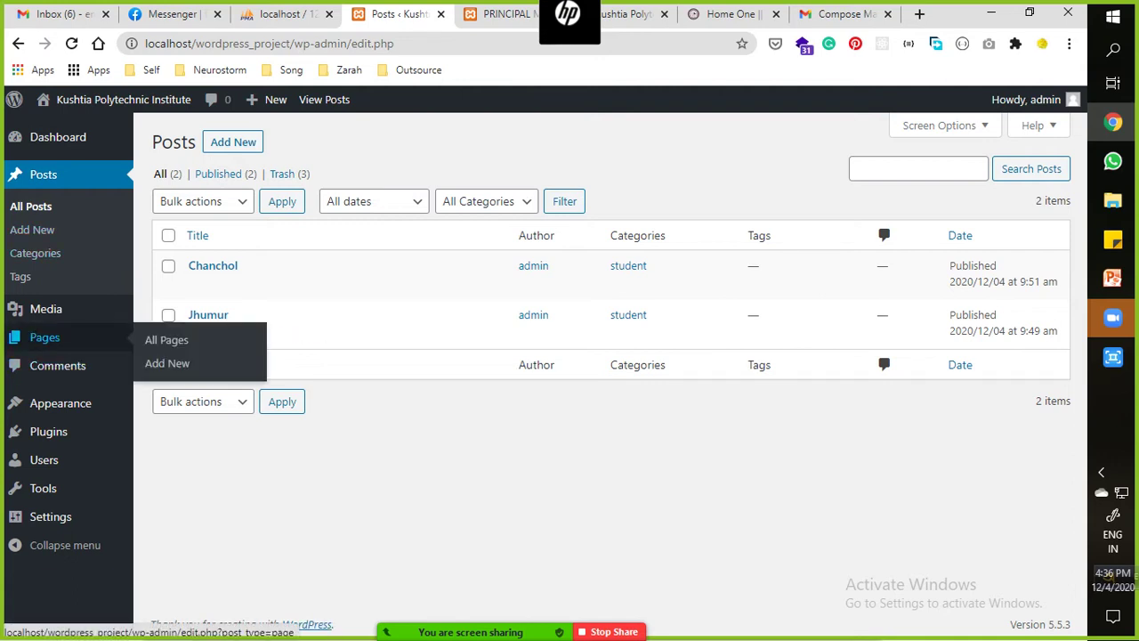
pyautogui.click(45, 337)
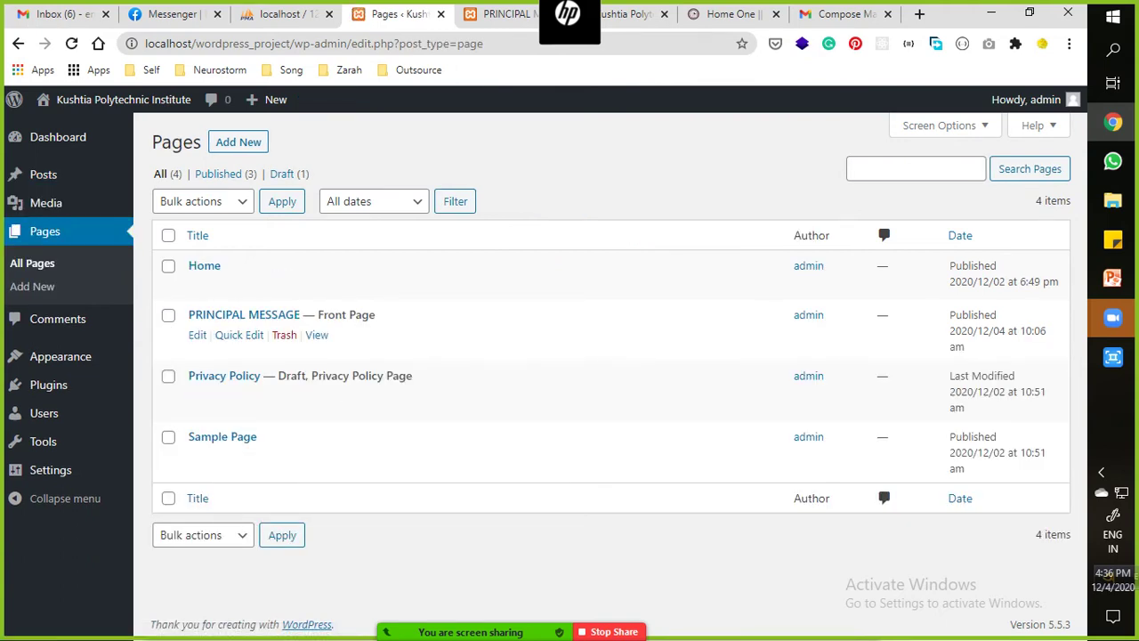
pyautogui.moveTo(43, 413)
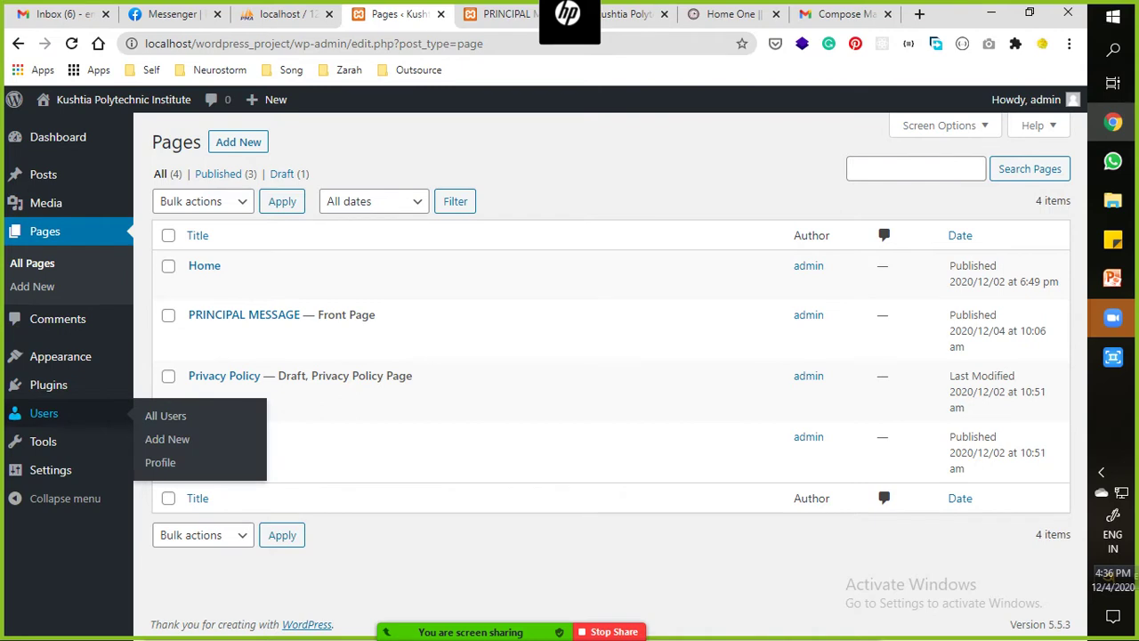
pyautogui.moveTo(48, 384)
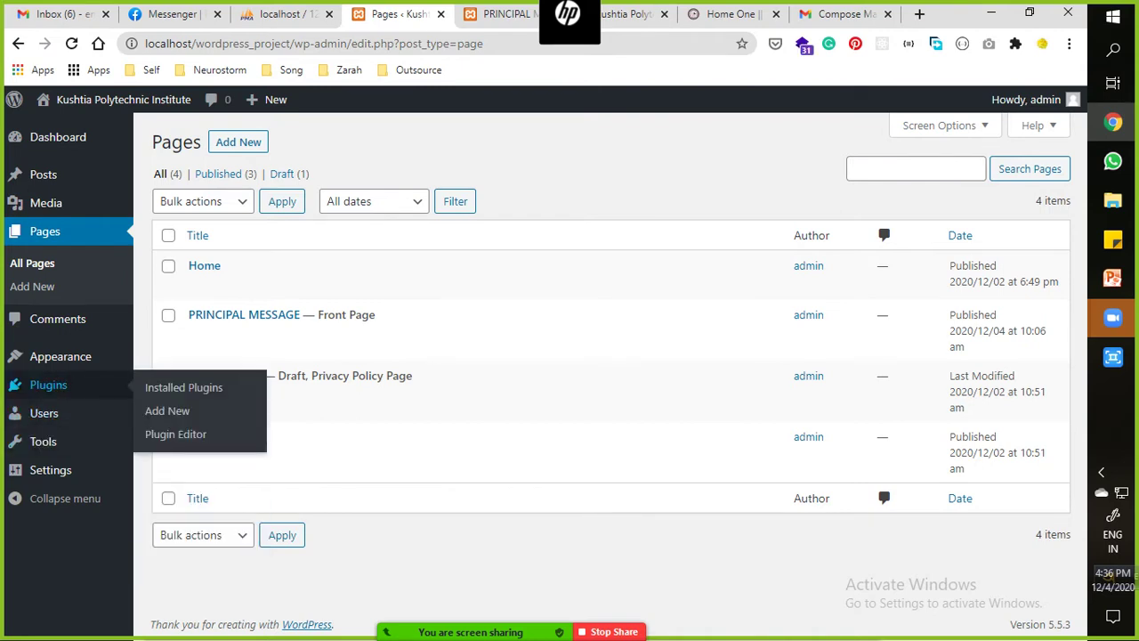
pyautogui.moveTo(43, 441)
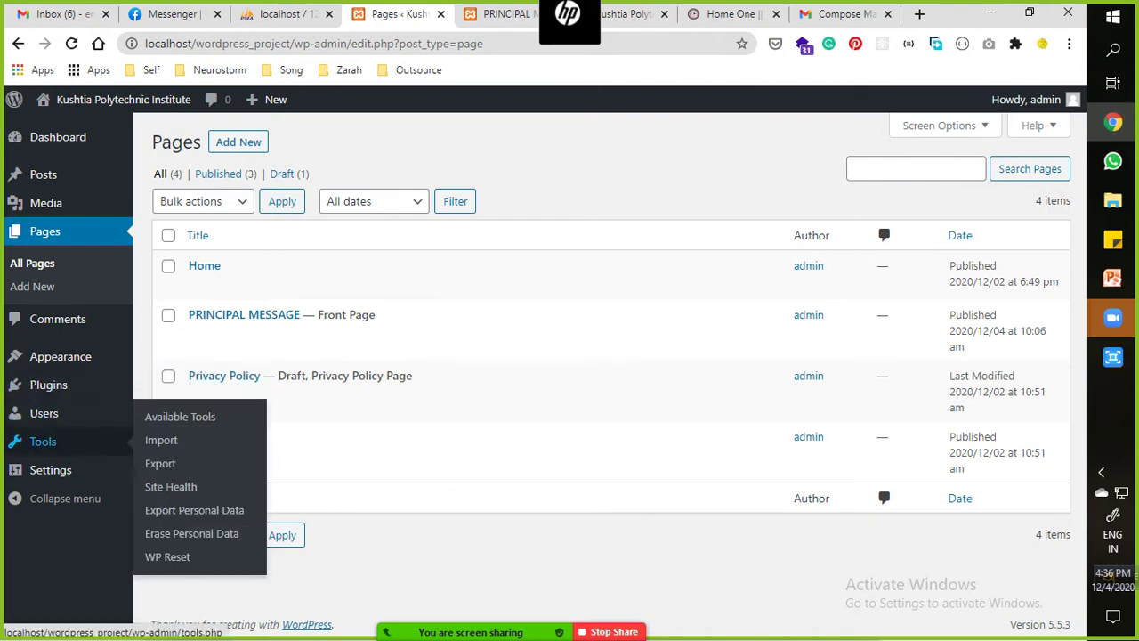
pyautogui.click(43, 441)
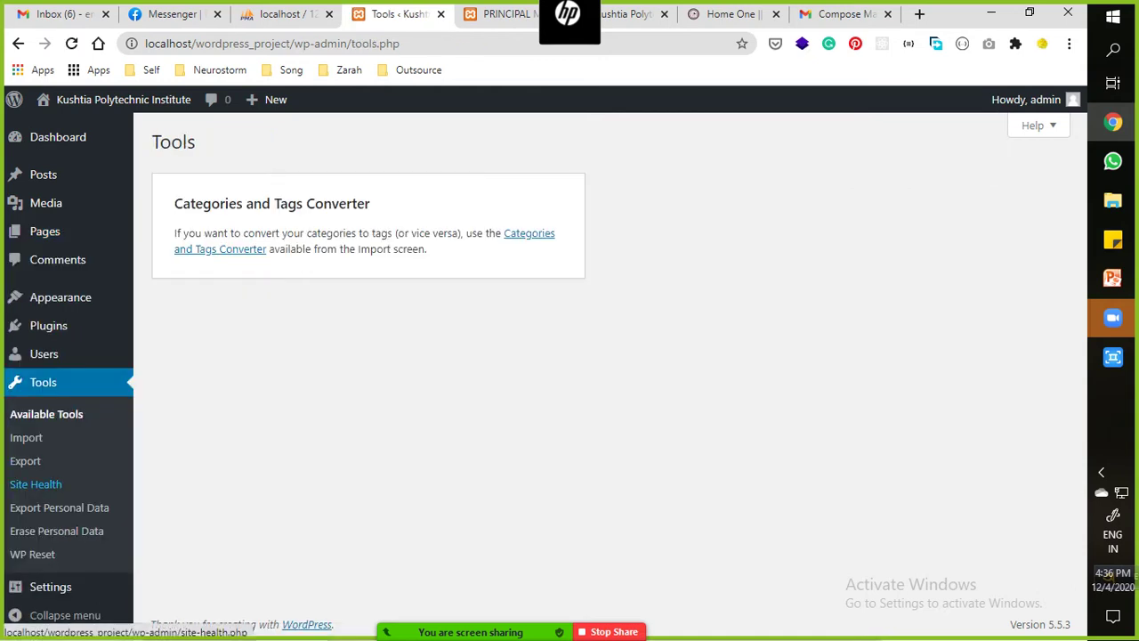
pyautogui.moveTo(42, 354)
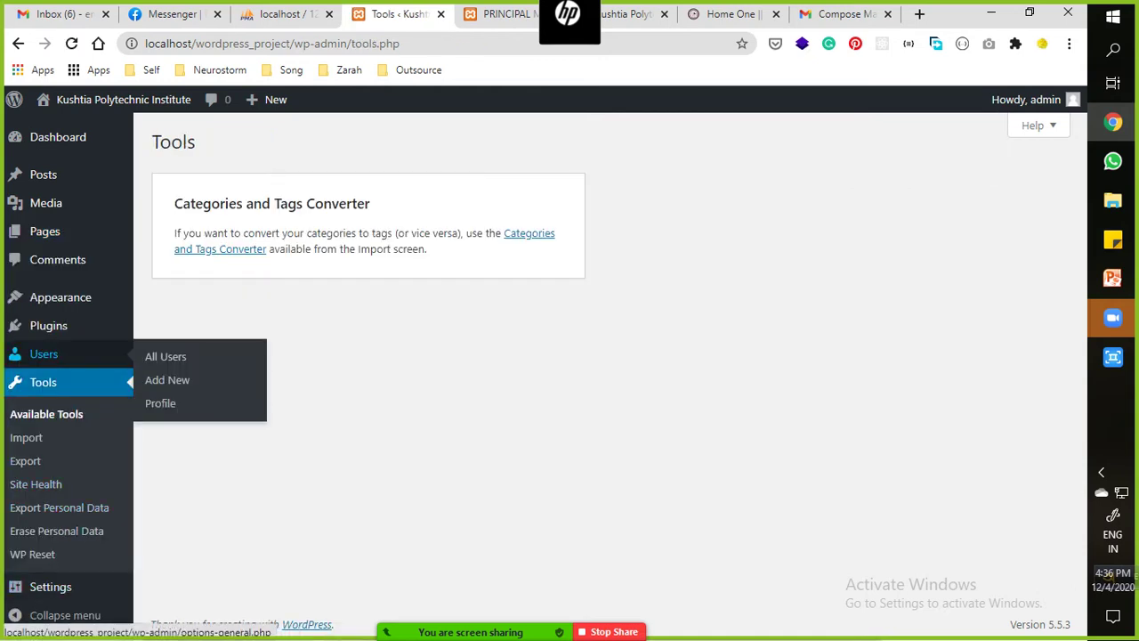
# Open the WP Reset tools from the installed plugins list and permanently decline the free license offer.
pyautogui.click(169, 325)
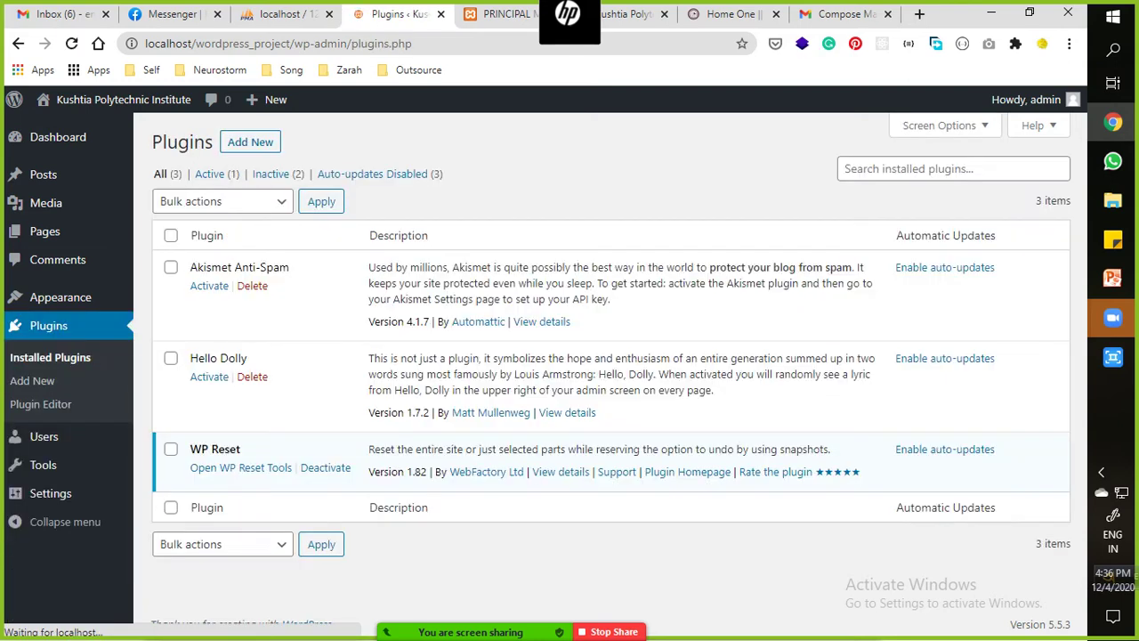
pyautogui.click(240, 467)
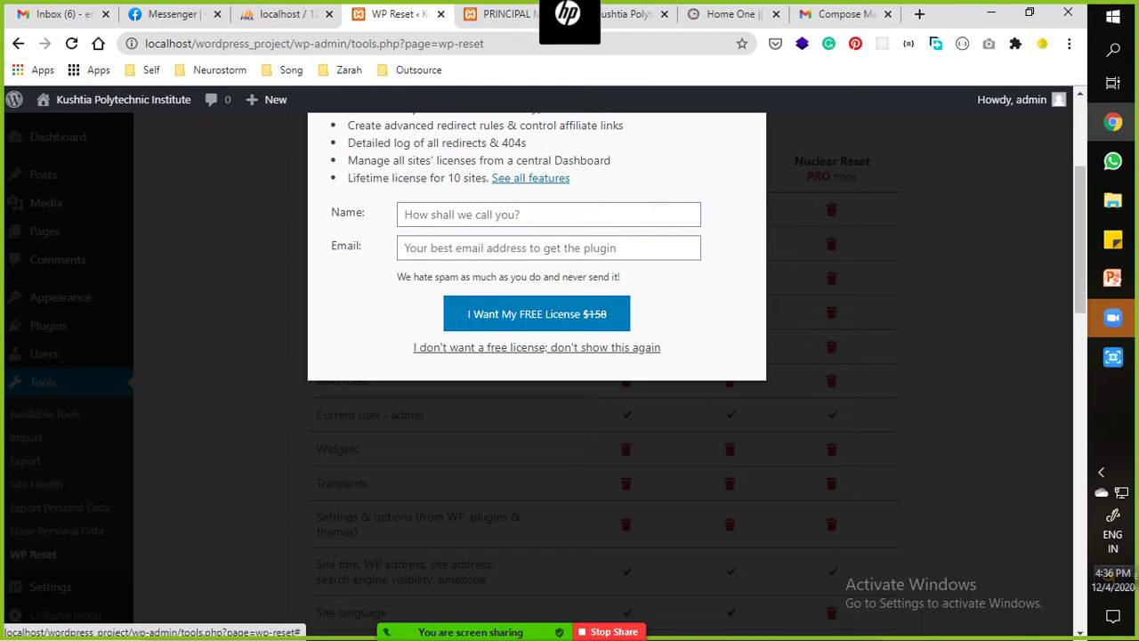
pyautogui.click(537, 347)
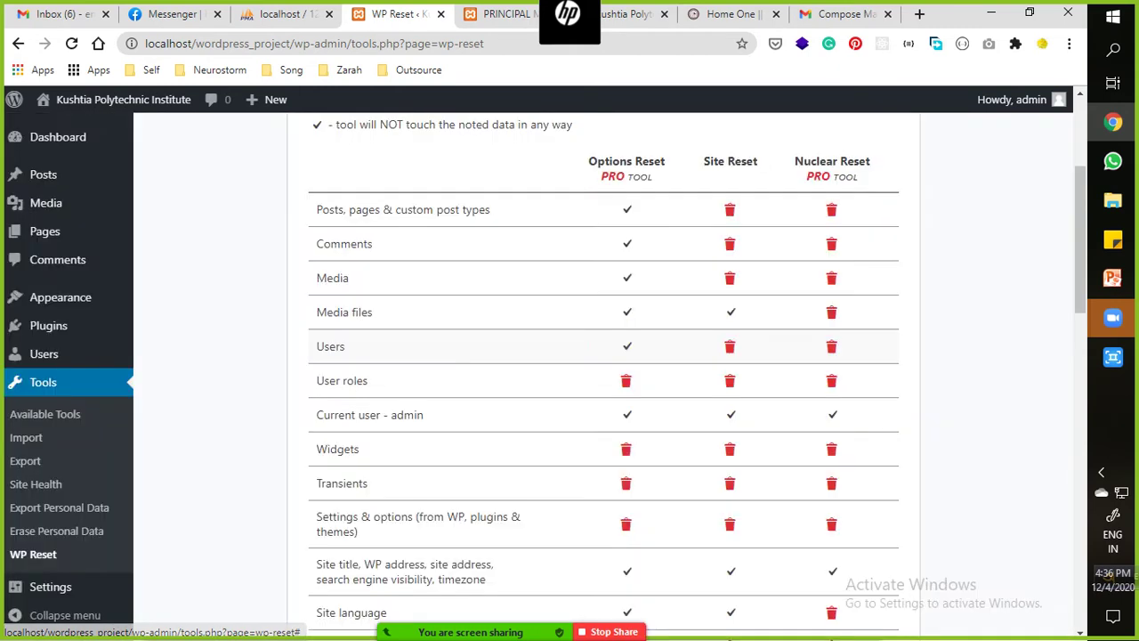
# Run the Site Reset with the confirmation word "reset" and confirm resetting WordPress to its default values.
pyautogui.scroll(3, 603, 374)
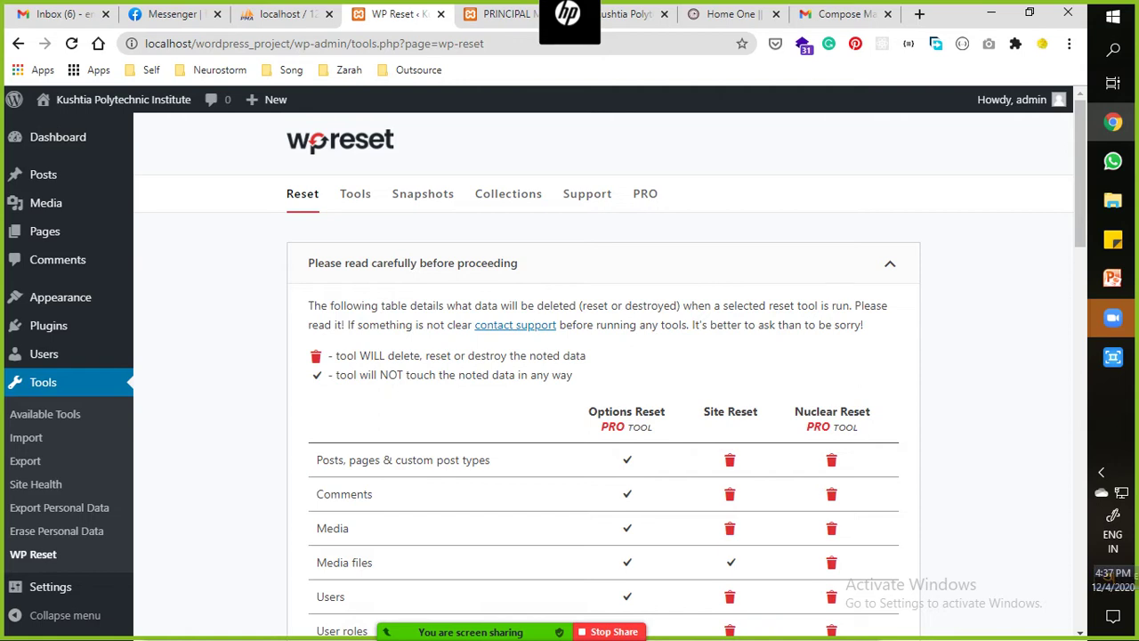
pyautogui.scroll(-12, 605, 373)
pyautogui.scroll(-3, 605, 374)
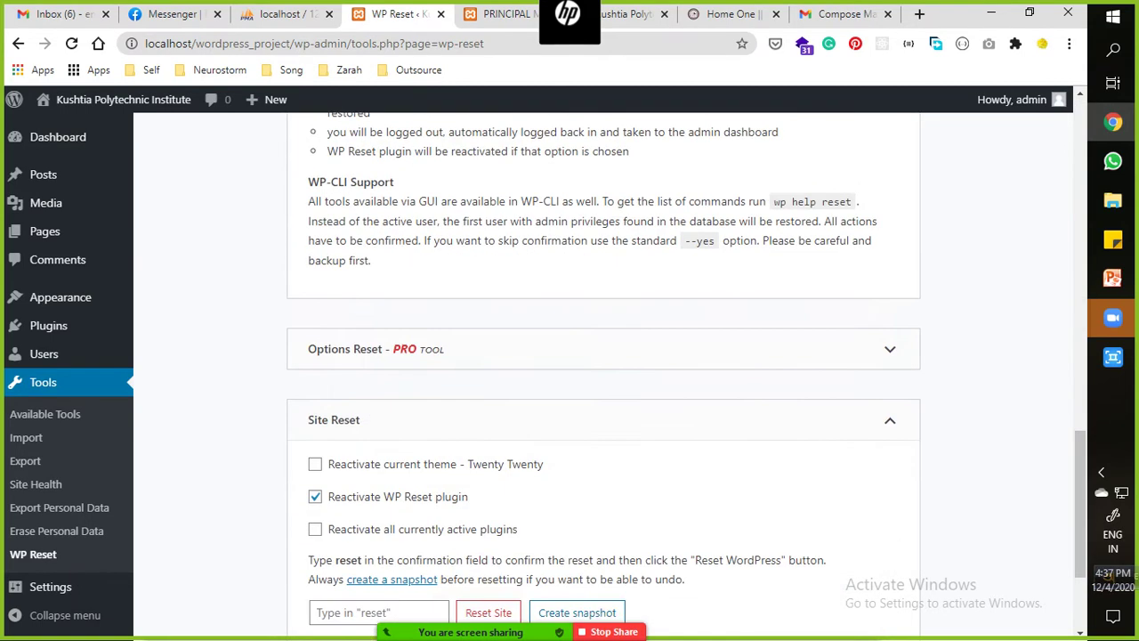
pyautogui.scroll(-3, 605, 373)
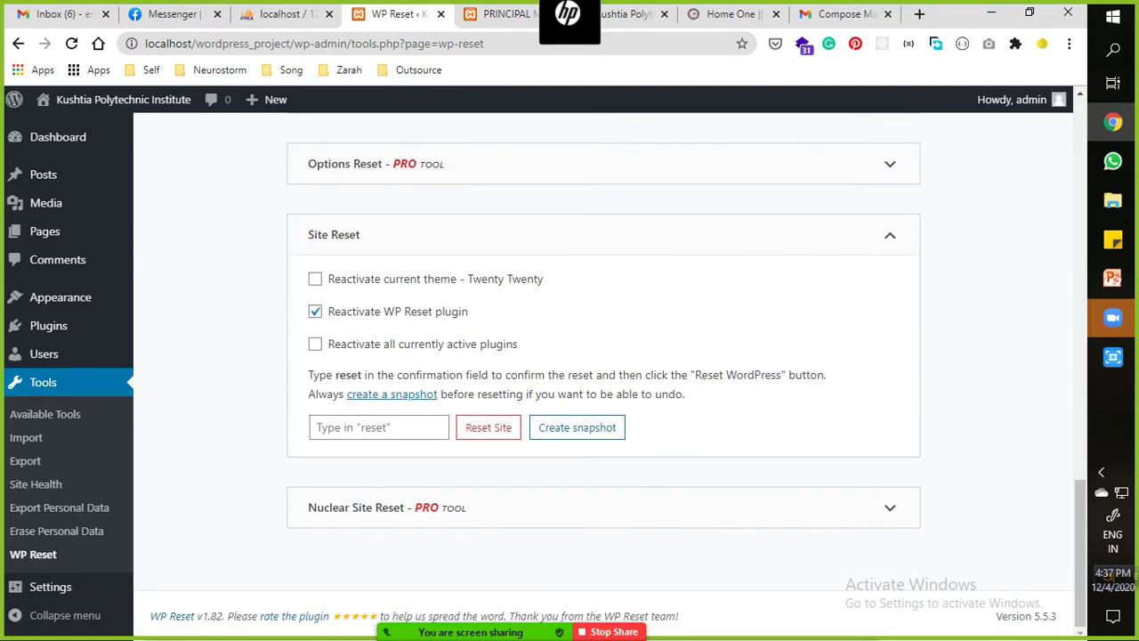
pyautogui.click(378, 427)
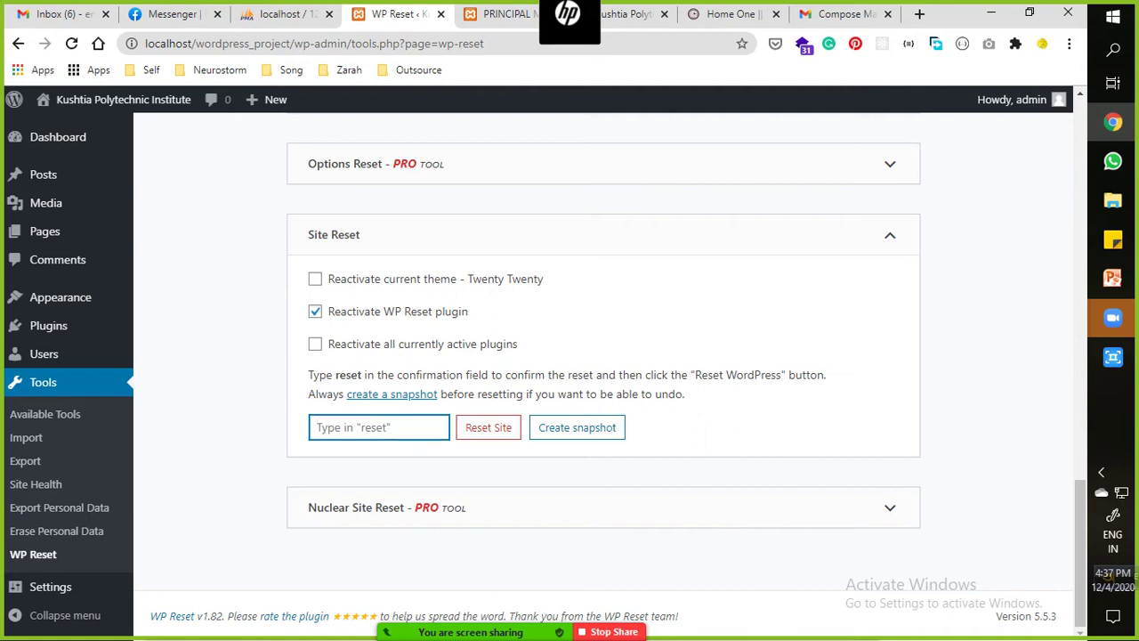
pyautogui.write('reset')
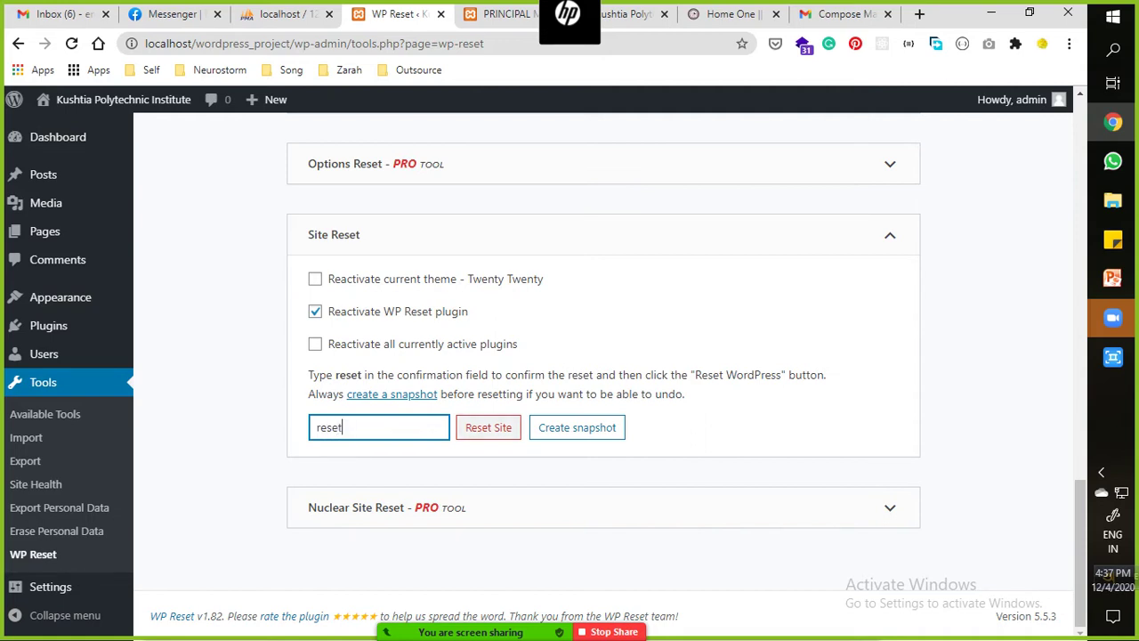
pyautogui.click(488, 427)
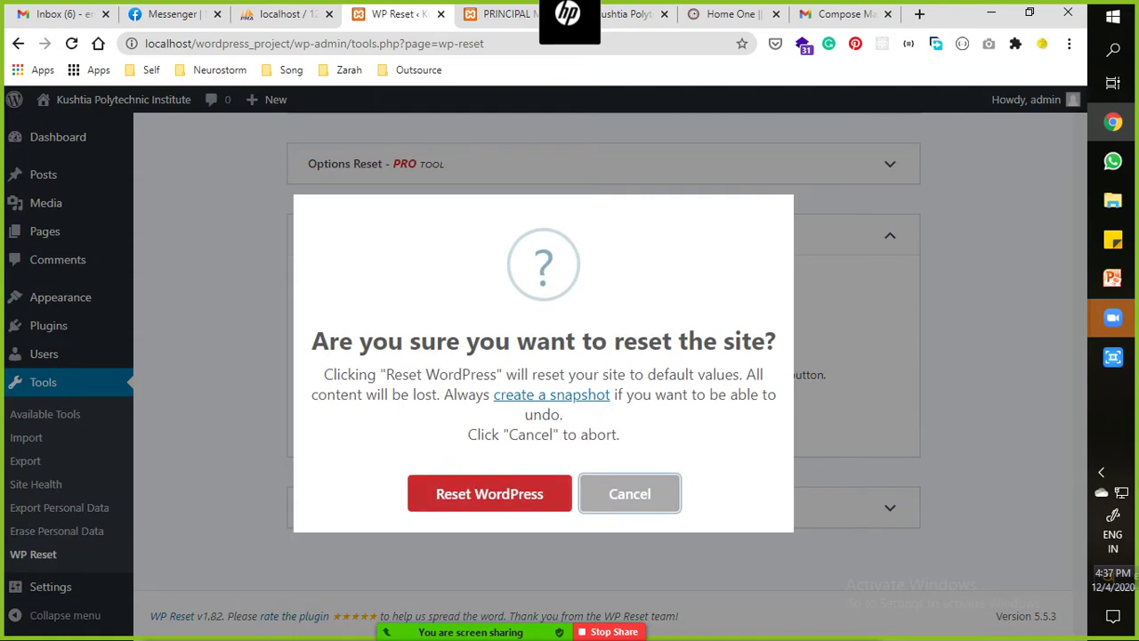
pyautogui.click(489, 493)
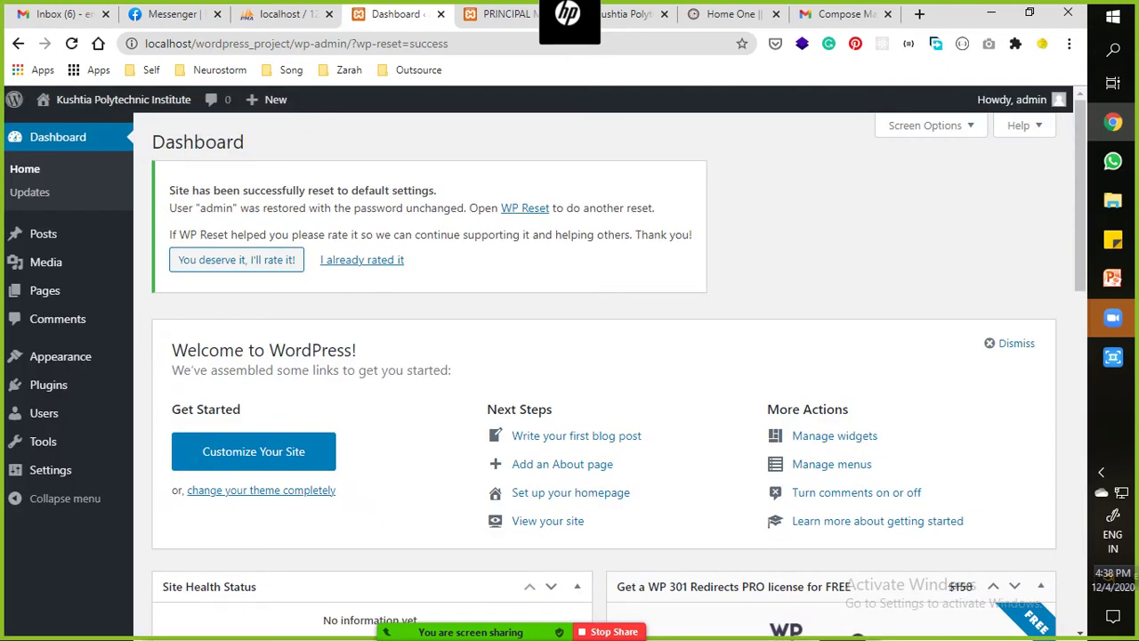
# Check which posts and pages exist on the reset site.
pyautogui.click(42, 233)
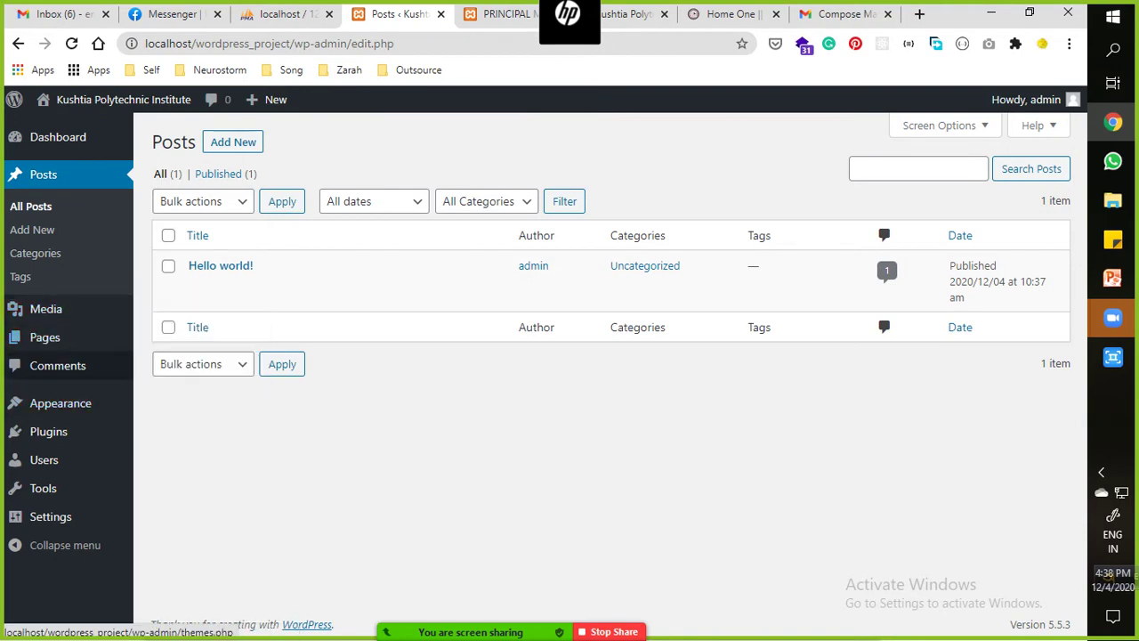
pyautogui.click(45, 338)
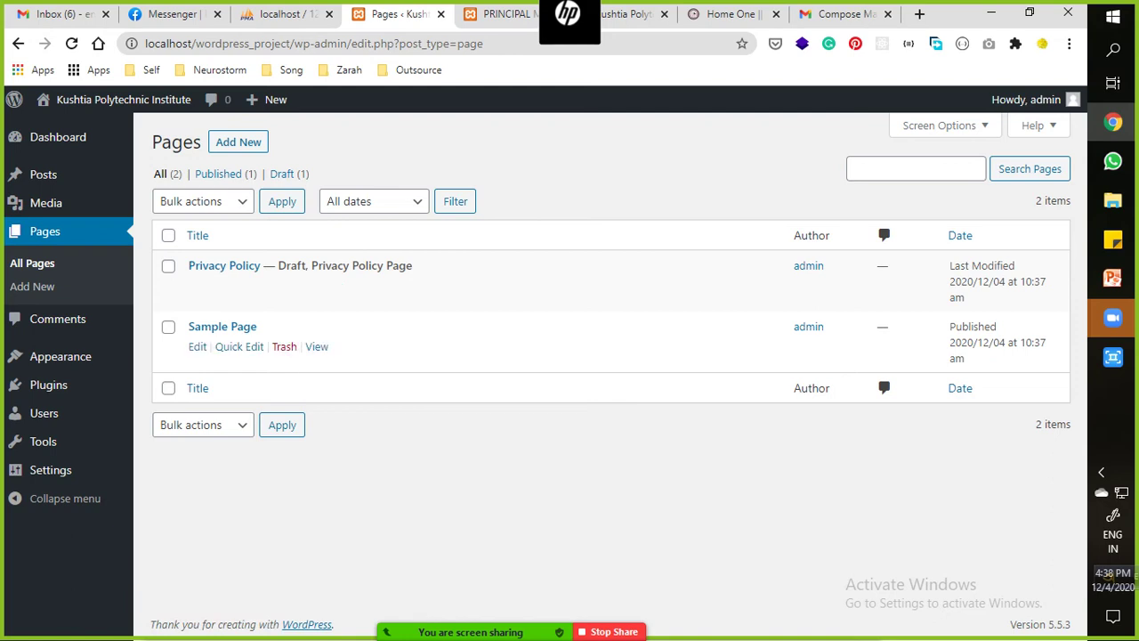
pyautogui.click(317, 346)
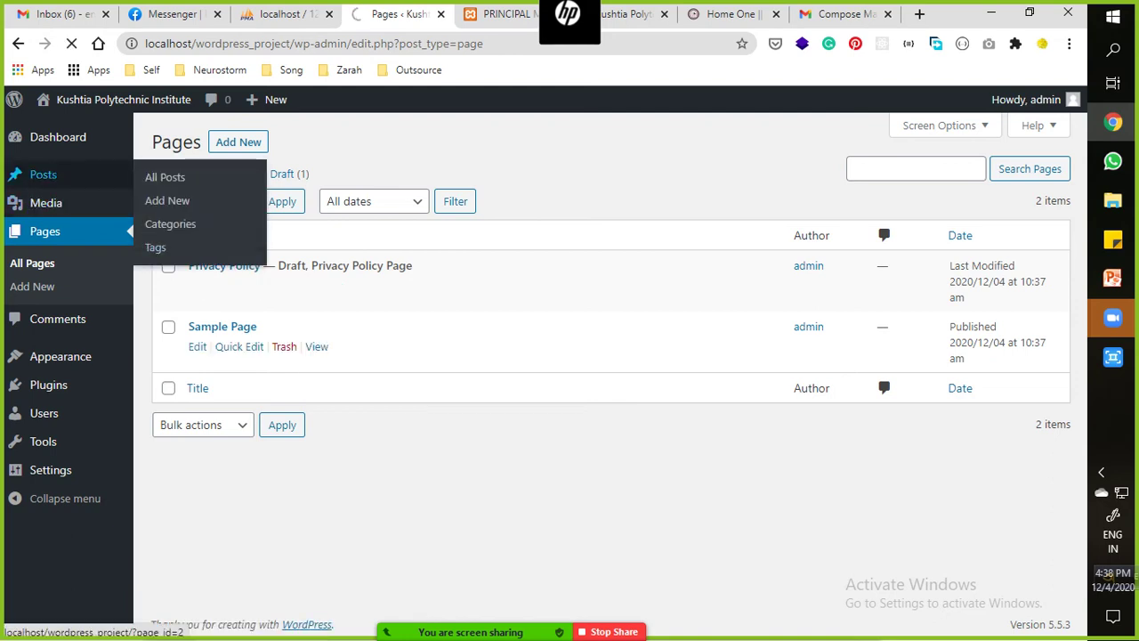
pyautogui.click(43, 174)
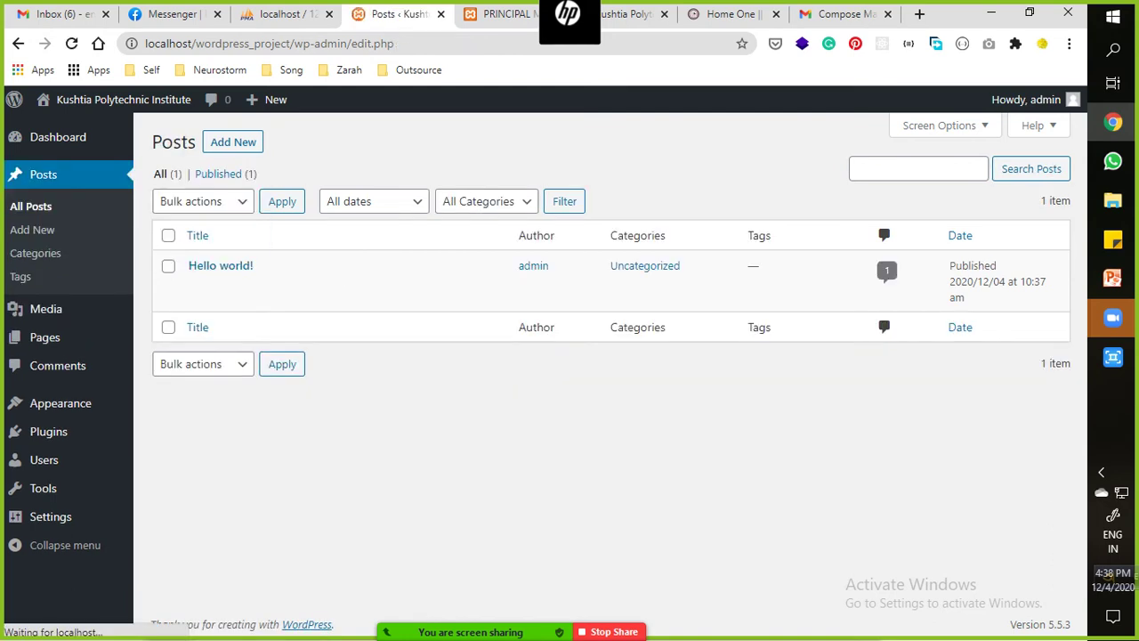
# Reload the site's PRINCIPAL MESSAGE page to check it, close its browser tab and return to the posts list.
pyautogui.hotkey('ctrl', 'Tab')
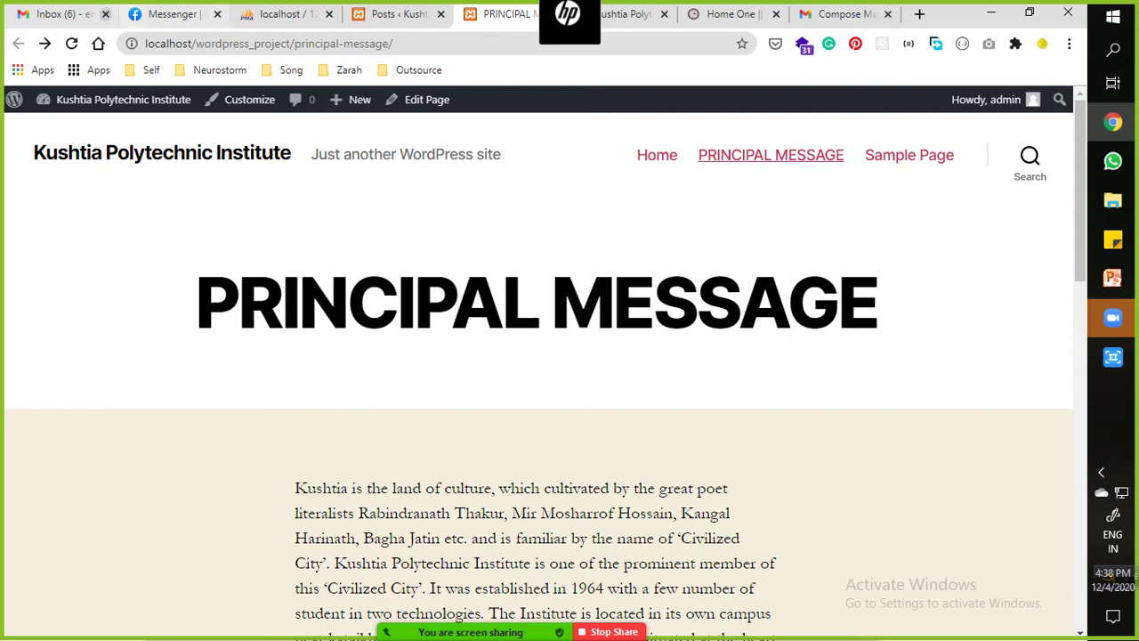
pyautogui.click(71, 43)
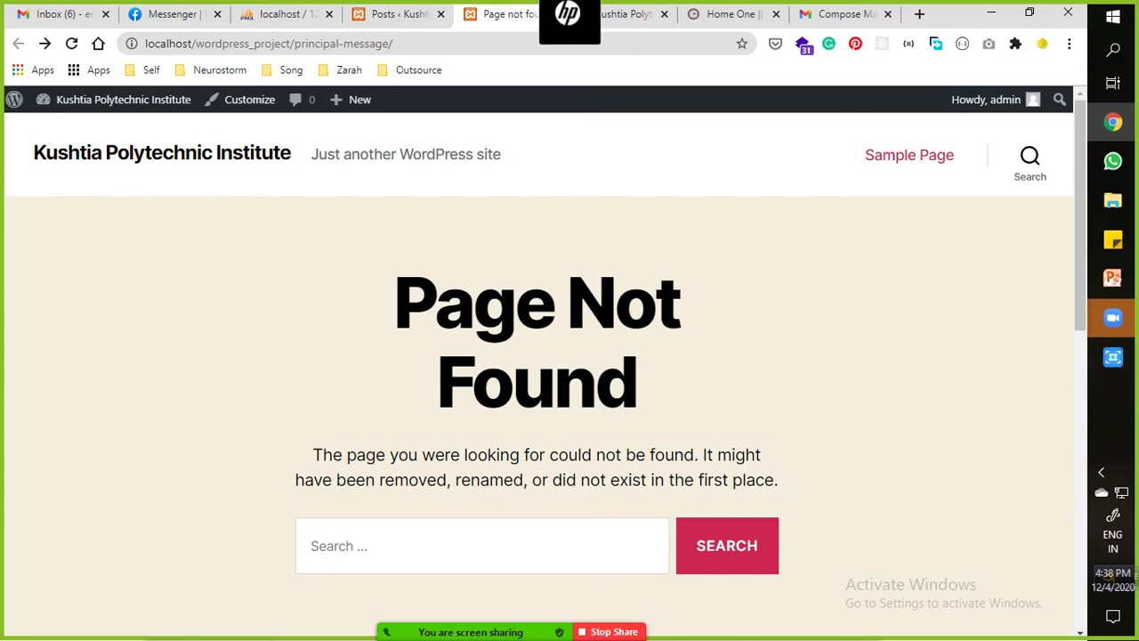
pyautogui.click(392, 13)
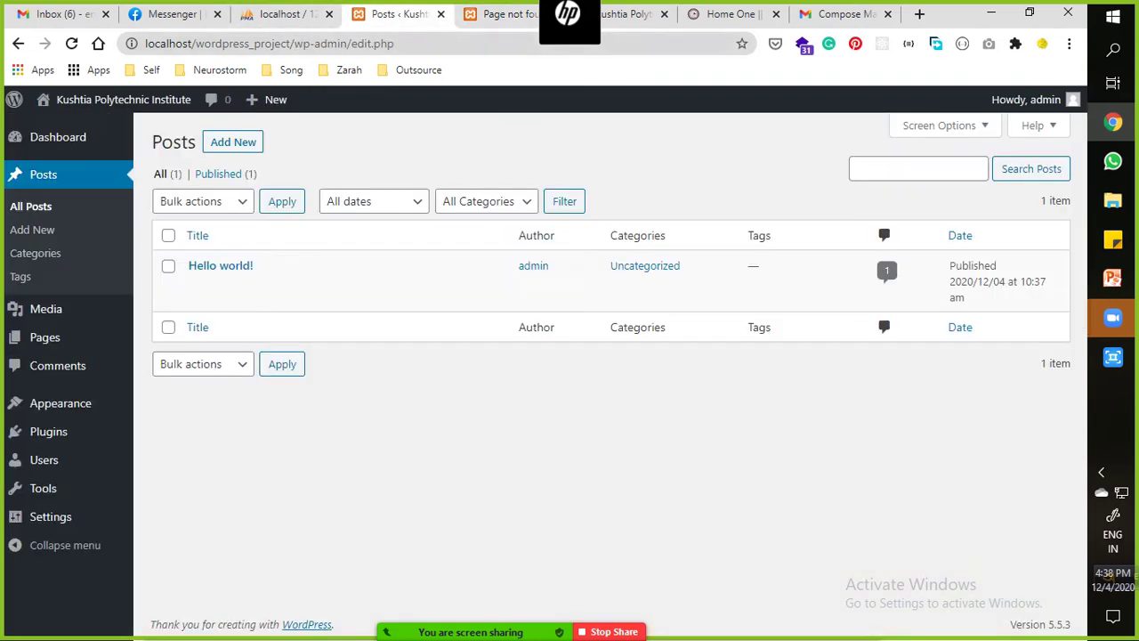
pyautogui.hotkey('ctrl', 'Tab')
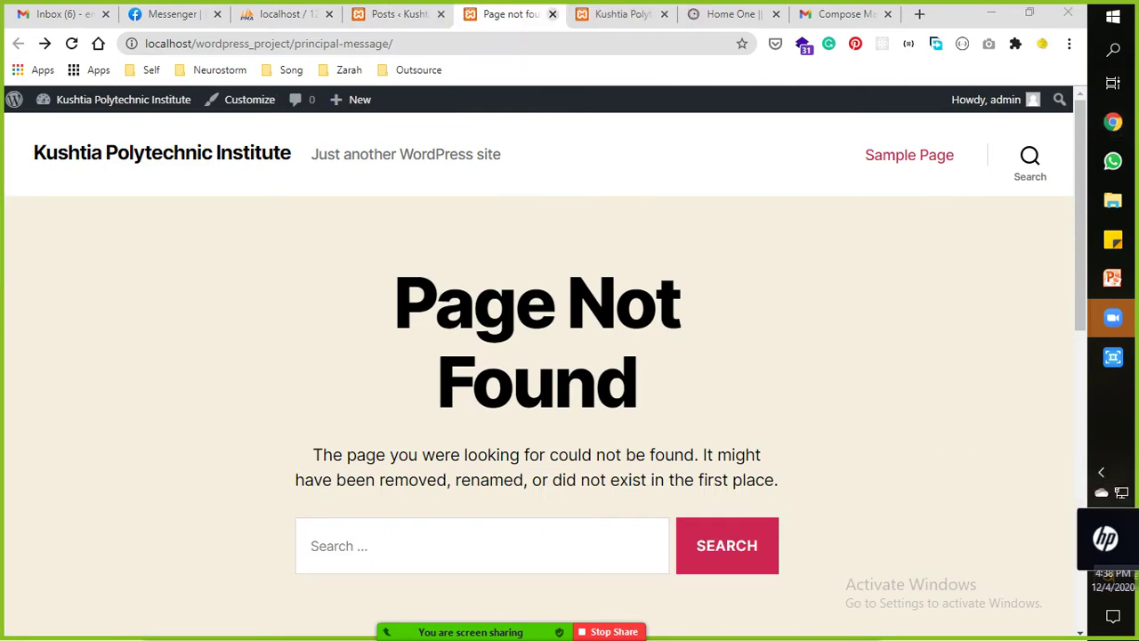
pyautogui.hotkey('ctrl', 'w')
pyautogui.hotkey('ctrl', 'shift', 'Tab')
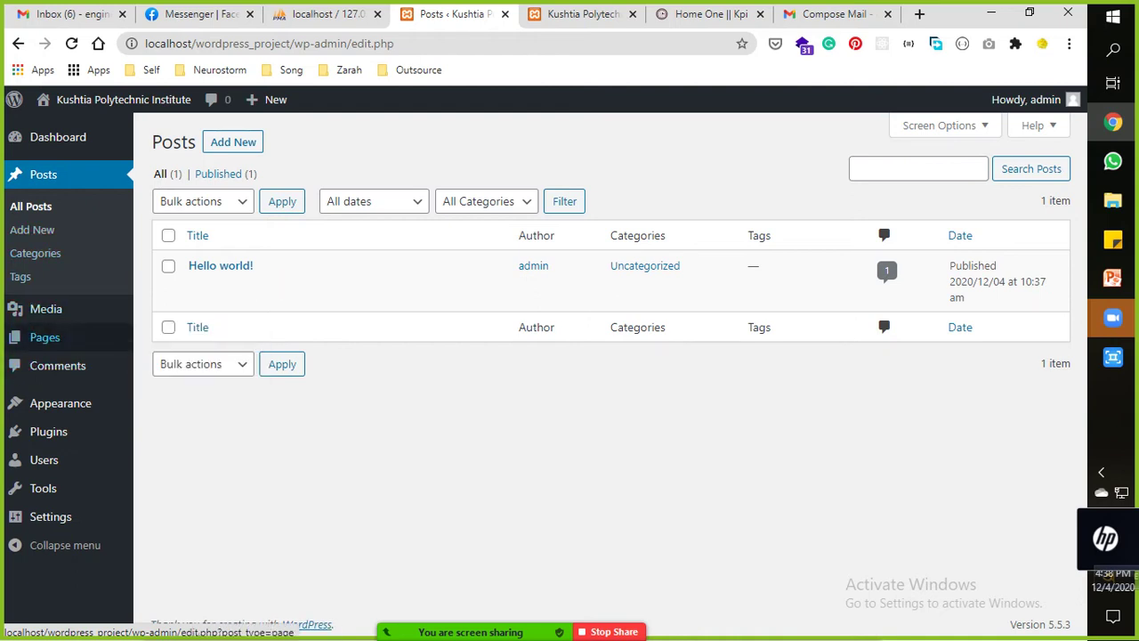
# Move the Privacy Policy and Sample Page pages to the trash and show the trashed pages.
pyautogui.click(45, 337)
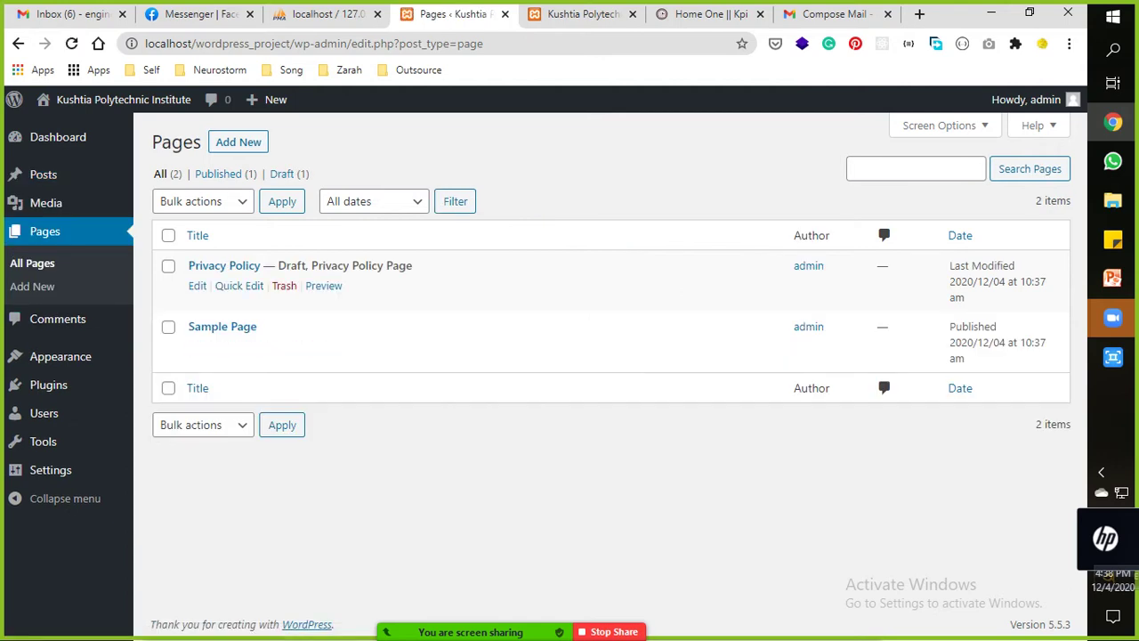
pyautogui.click(283, 286)
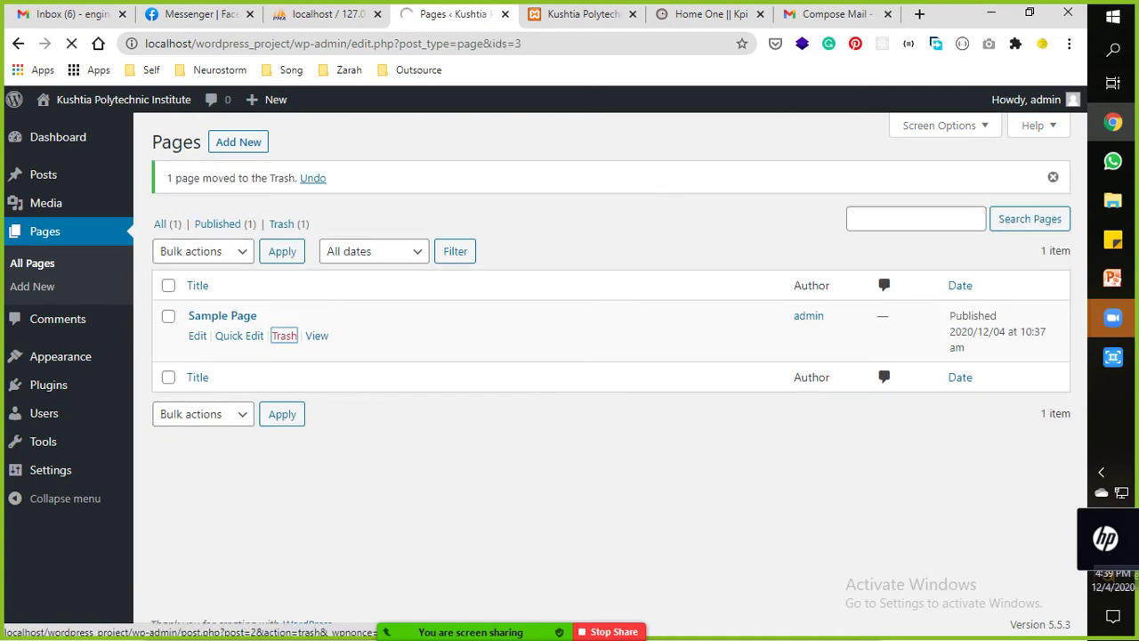
pyautogui.click(208, 224)
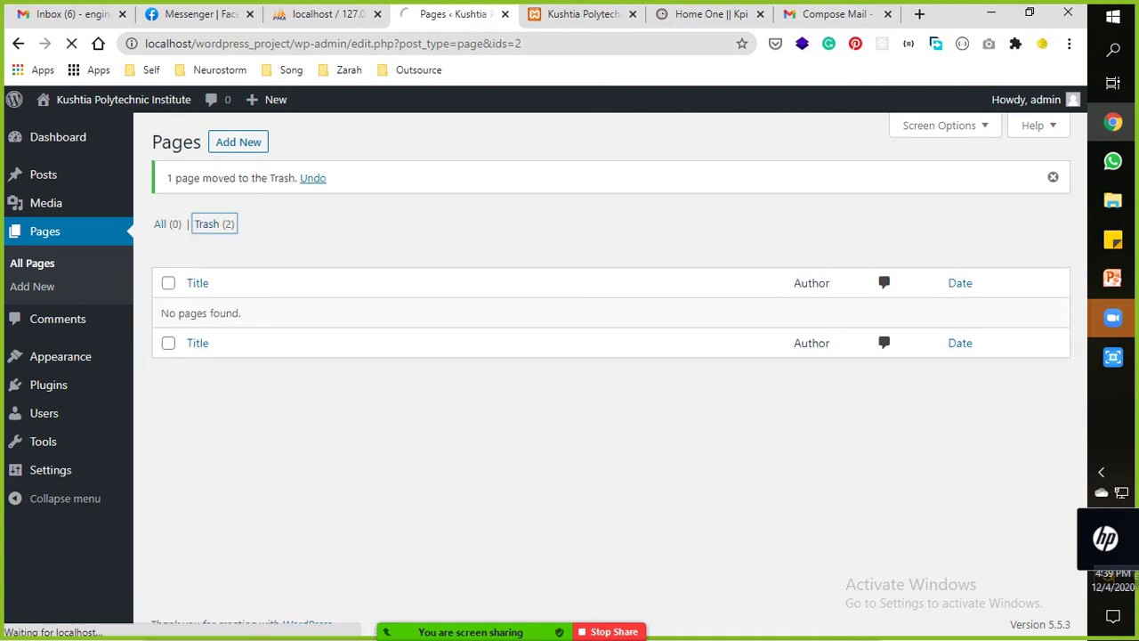
# Permanently delete all trashed pages with a bulk action.
pyautogui.click(217, 201)
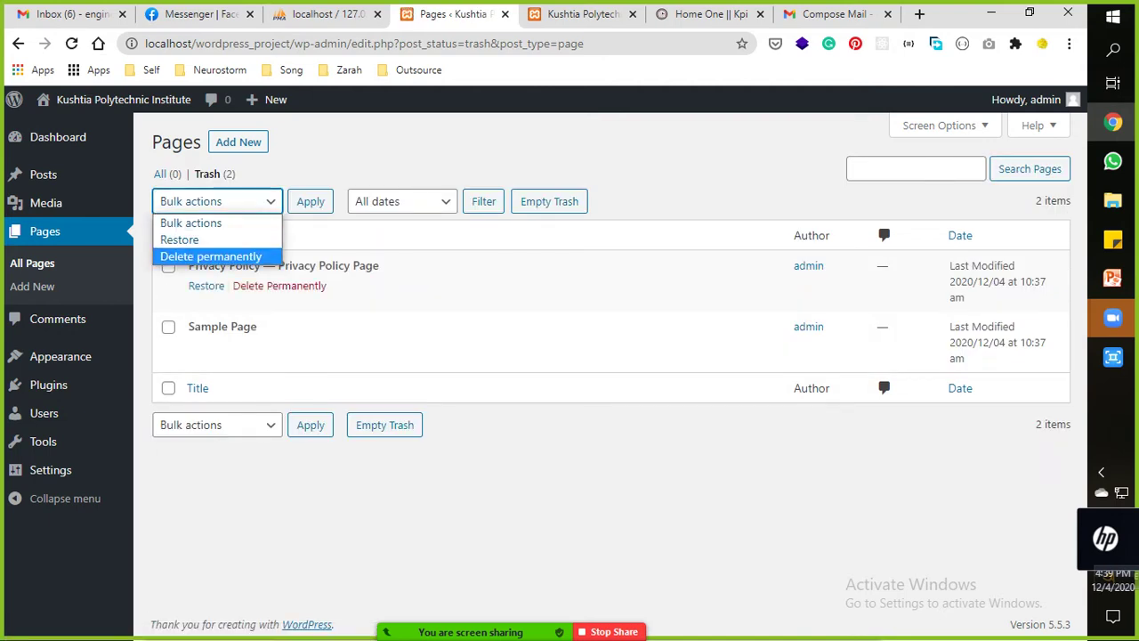
pyautogui.press('Escape')
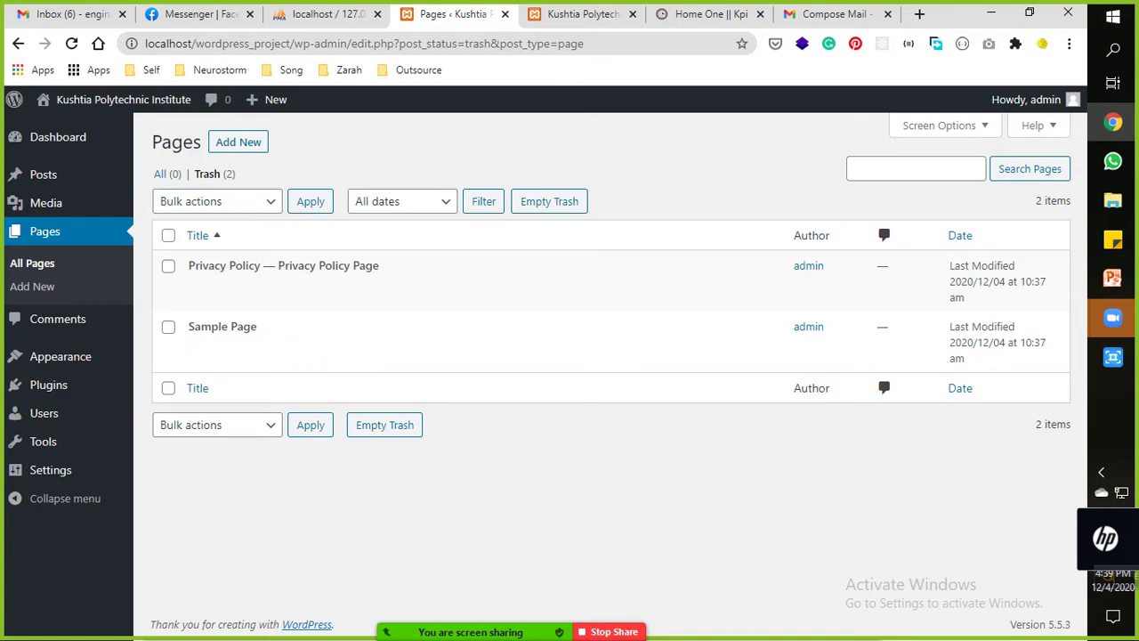
pyautogui.click(169, 235)
pyautogui.click(217, 201)
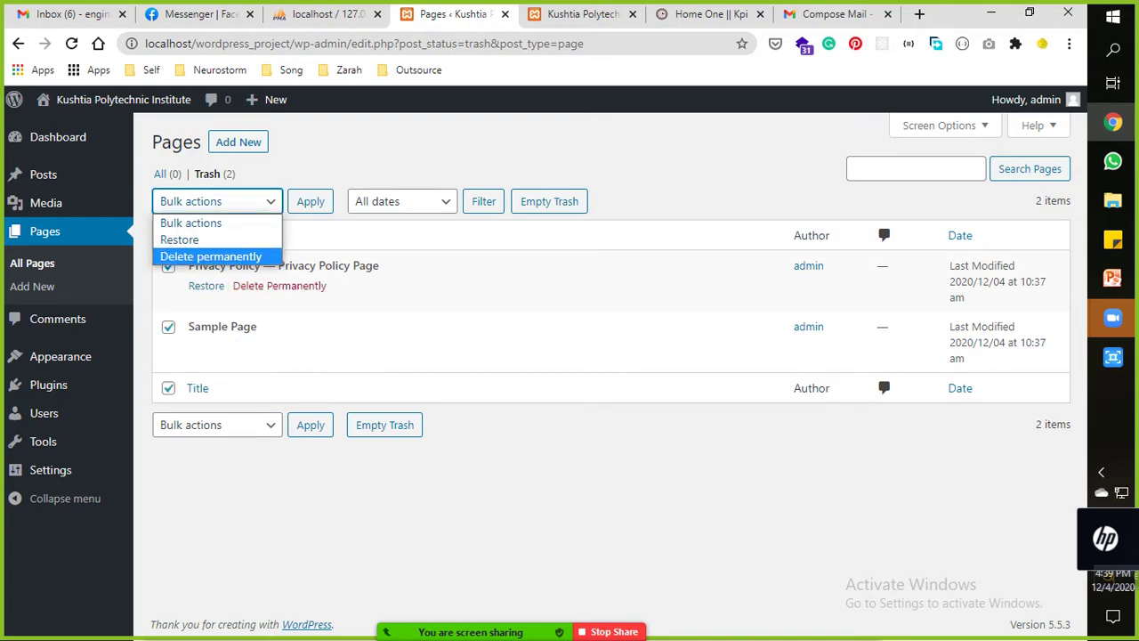
pyautogui.click(204, 255)
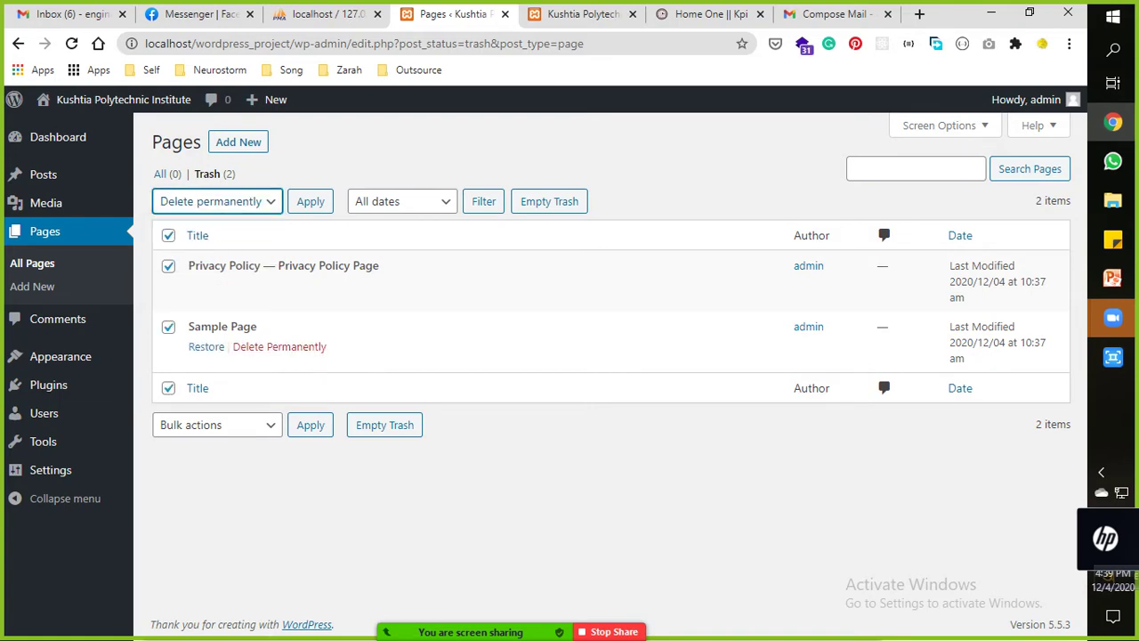
pyautogui.press('Tab')
pyautogui.press('Return')
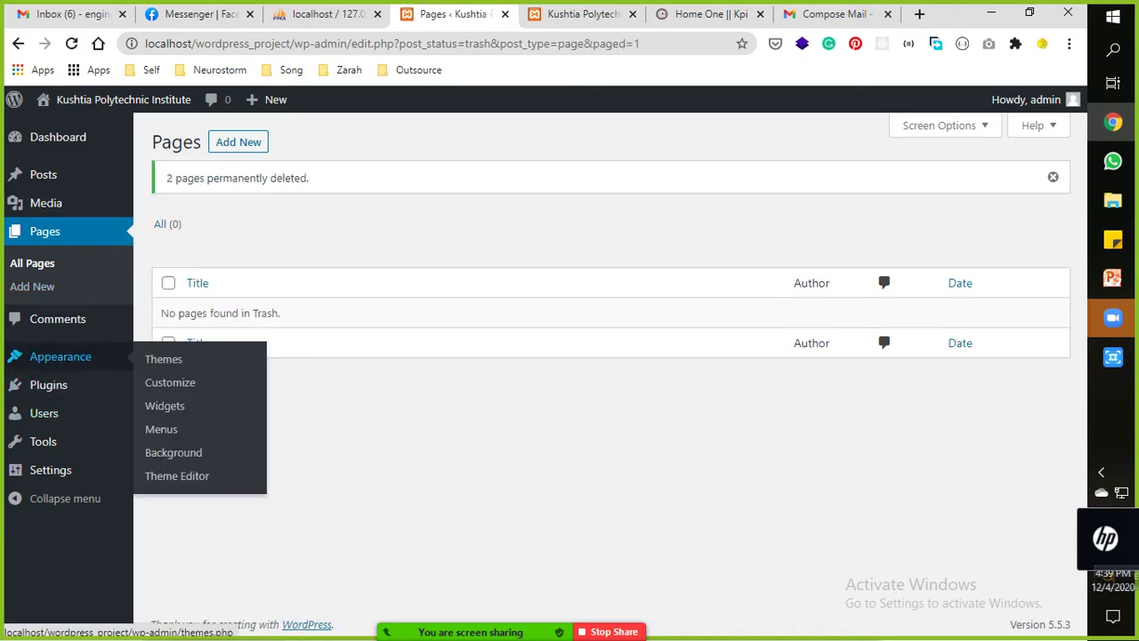
# Create a new page and title it "Home".
pyautogui.click(61, 357)
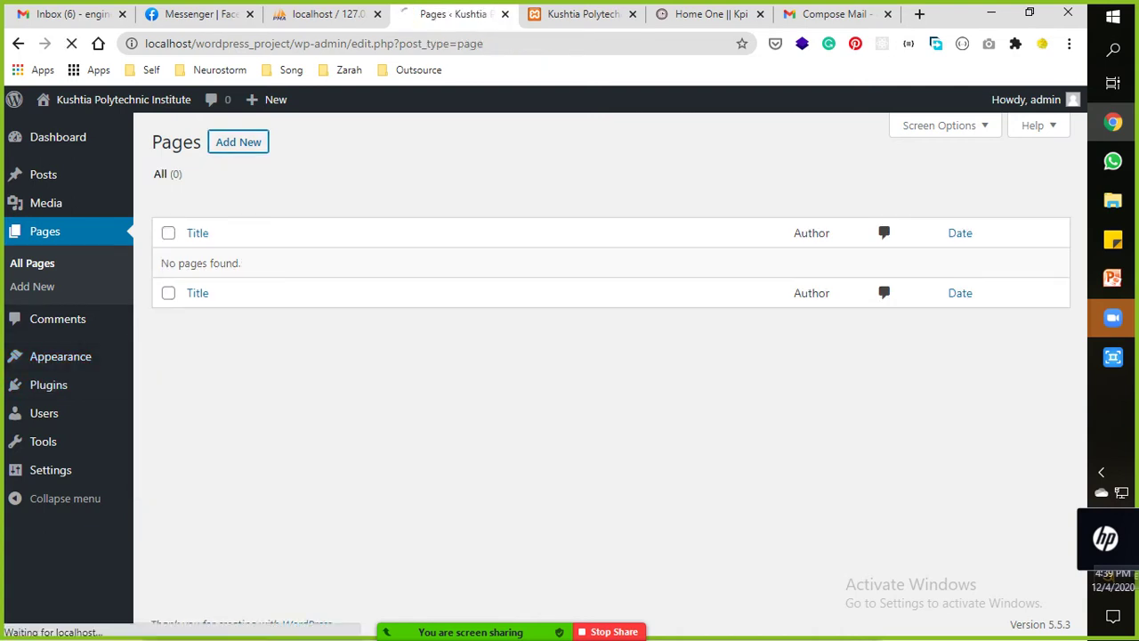
pyautogui.click(237, 141)
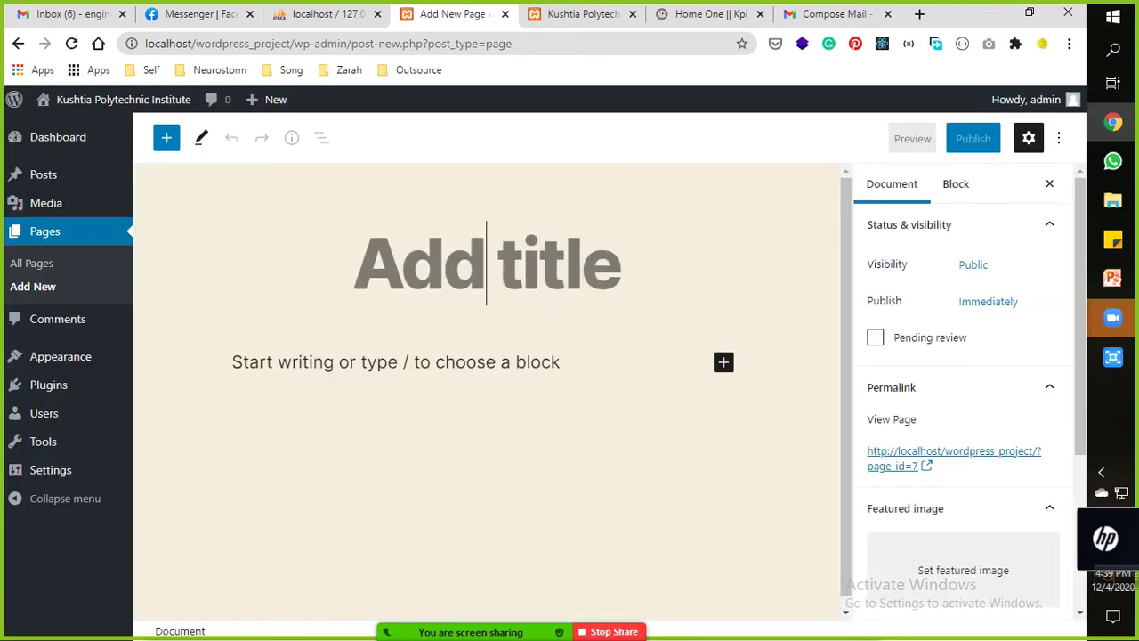
pyautogui.write('Hope')
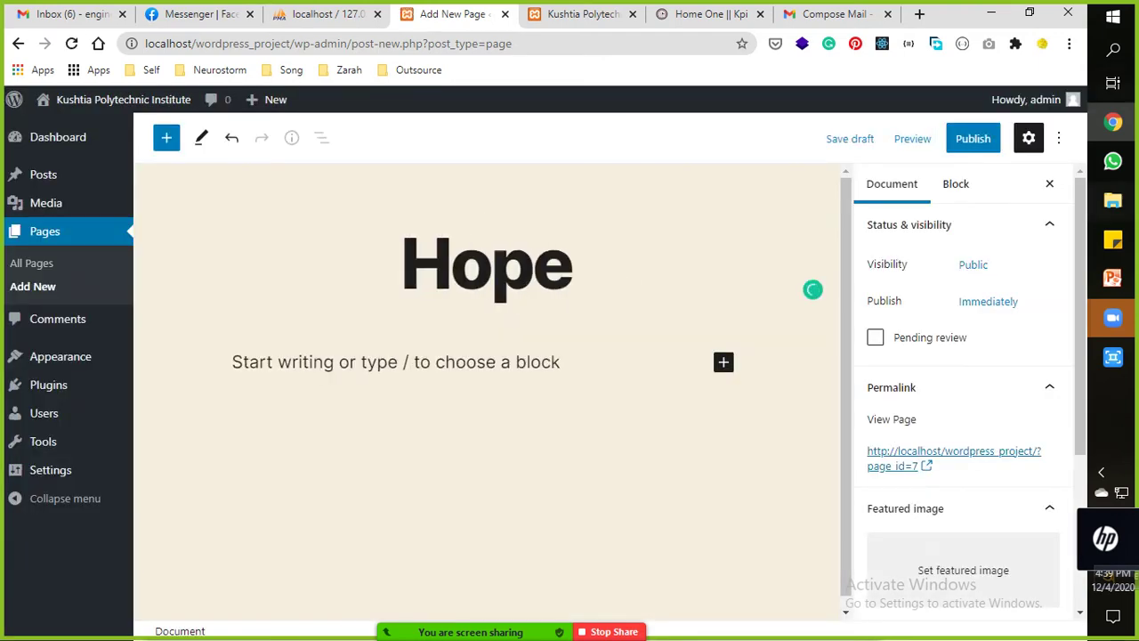
pyautogui.press('BackSpace')
pyautogui.press('BackSpace')
pyautogui.press('BackSpace')
pyautogui.press('BackSpace')
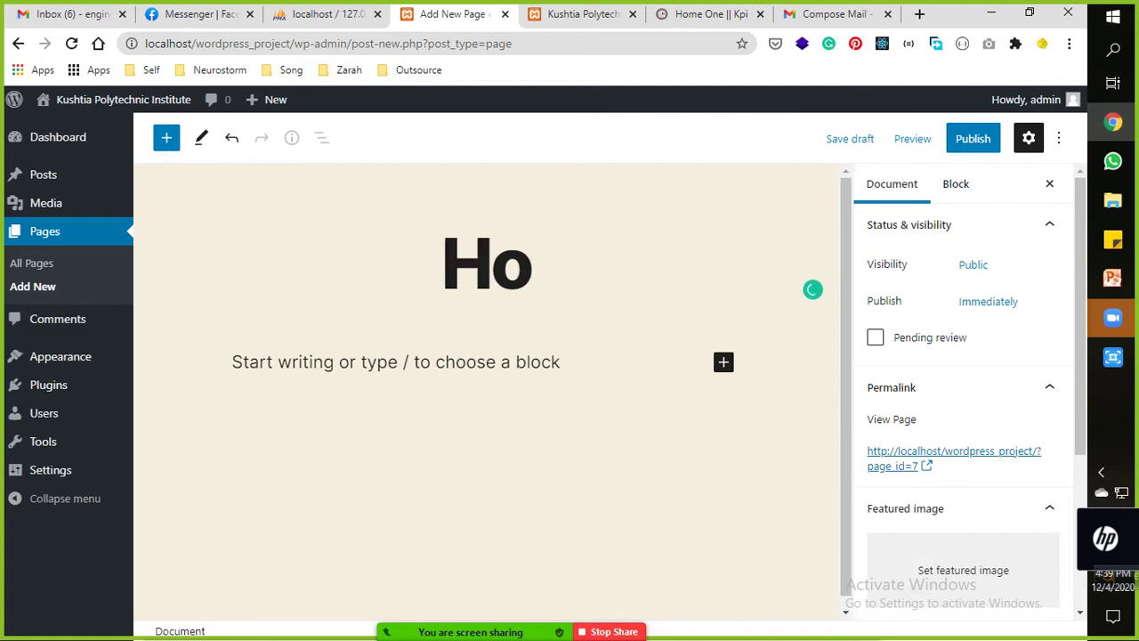
pyautogui.click(837, 14)
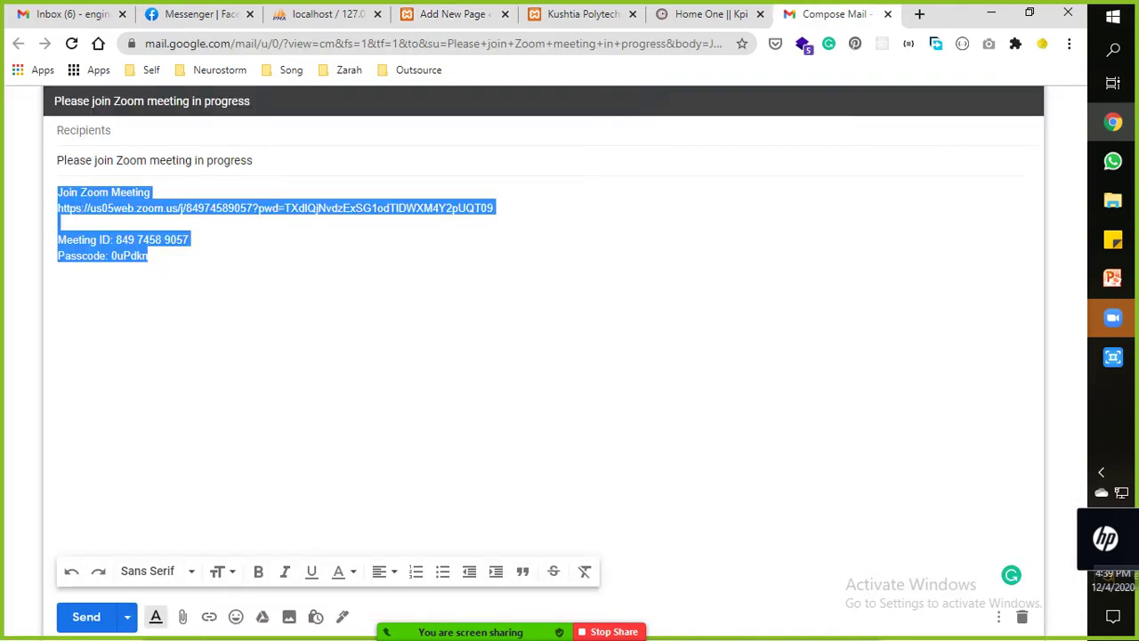
pyautogui.click(711, 15)
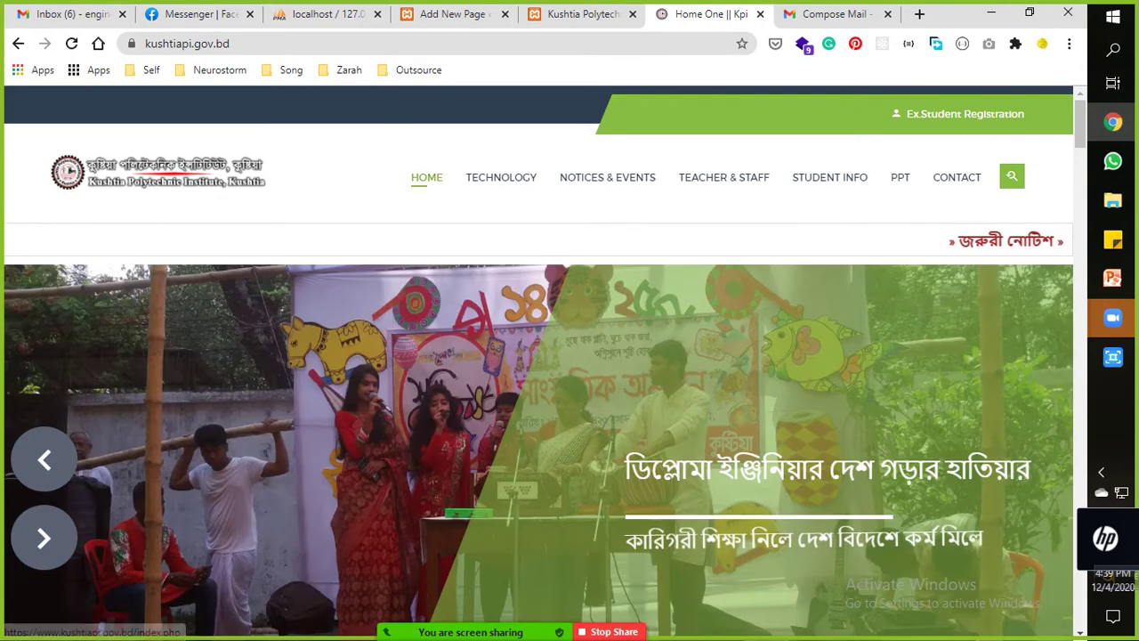
pyautogui.click(325, 14)
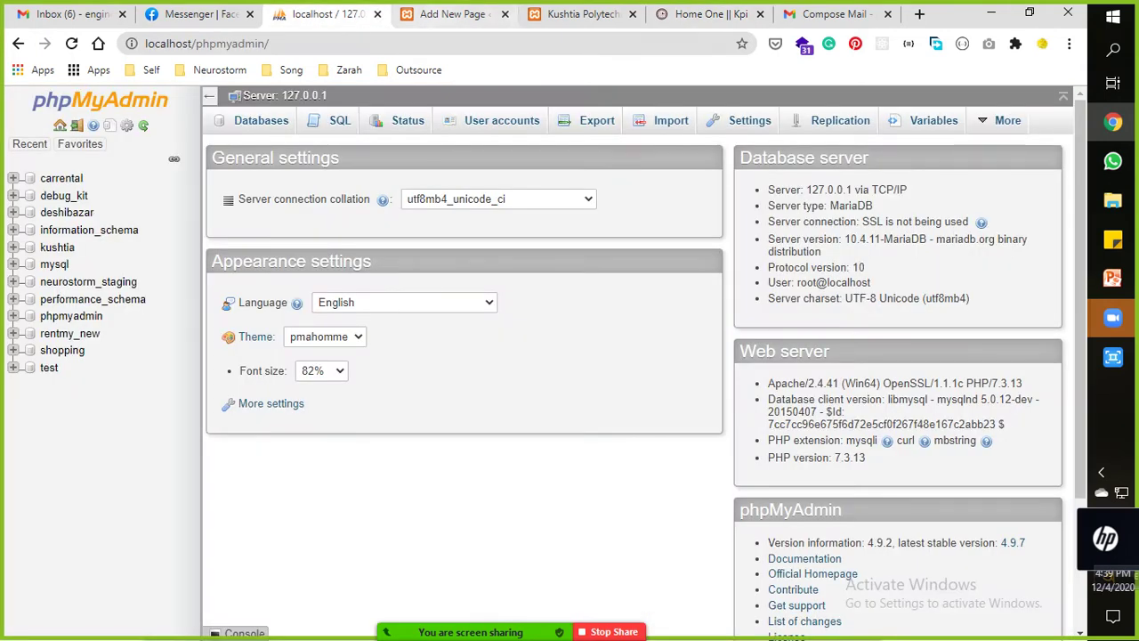
pyautogui.click(454, 14)
pyautogui.write('Home')
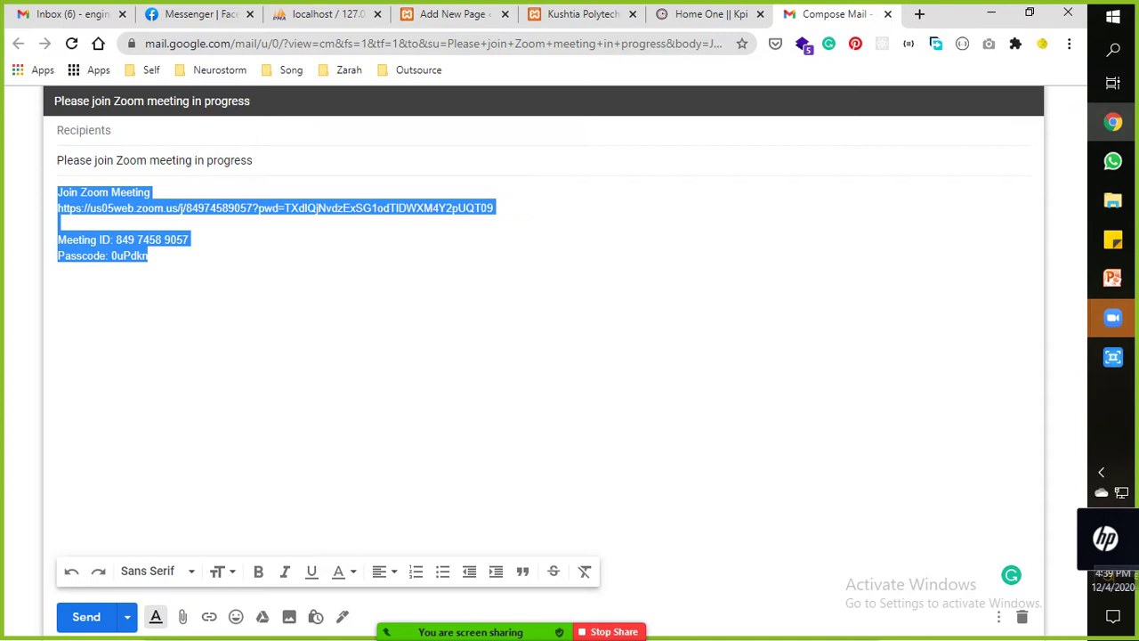
# Close the Gmail compose tab and look through the kushtiapi.gov.bd home page around its PRINCIPAL MESSAGE section.
pyautogui.click(834, 14)
pyautogui.click(887, 14)
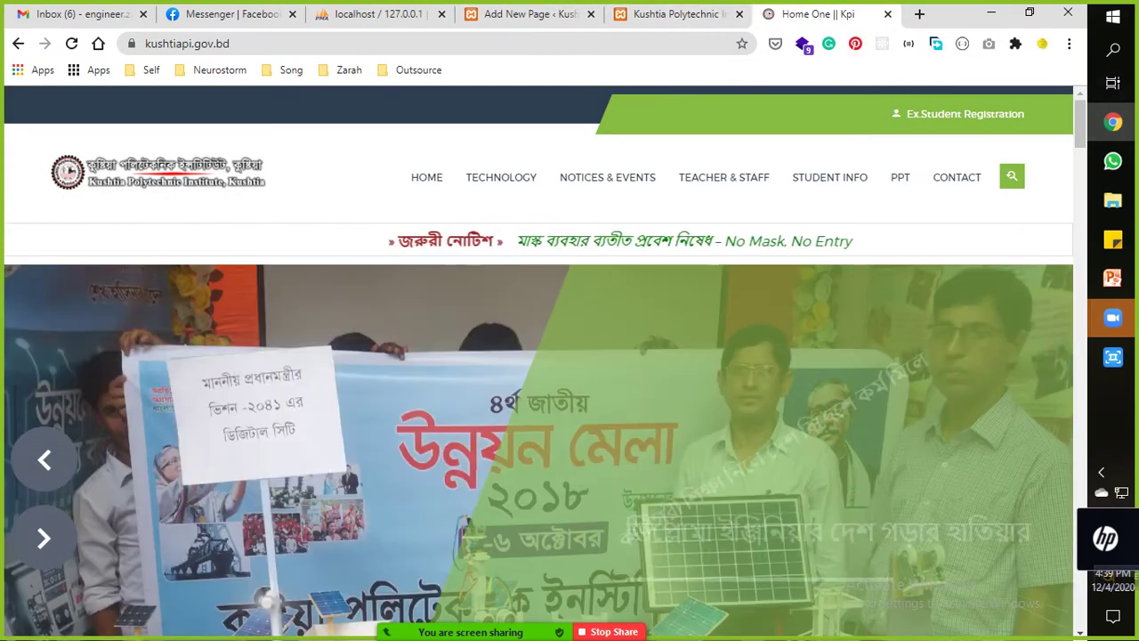
pyautogui.scroll(-10, 538, 356)
pyautogui.scroll(4, 539, 356)
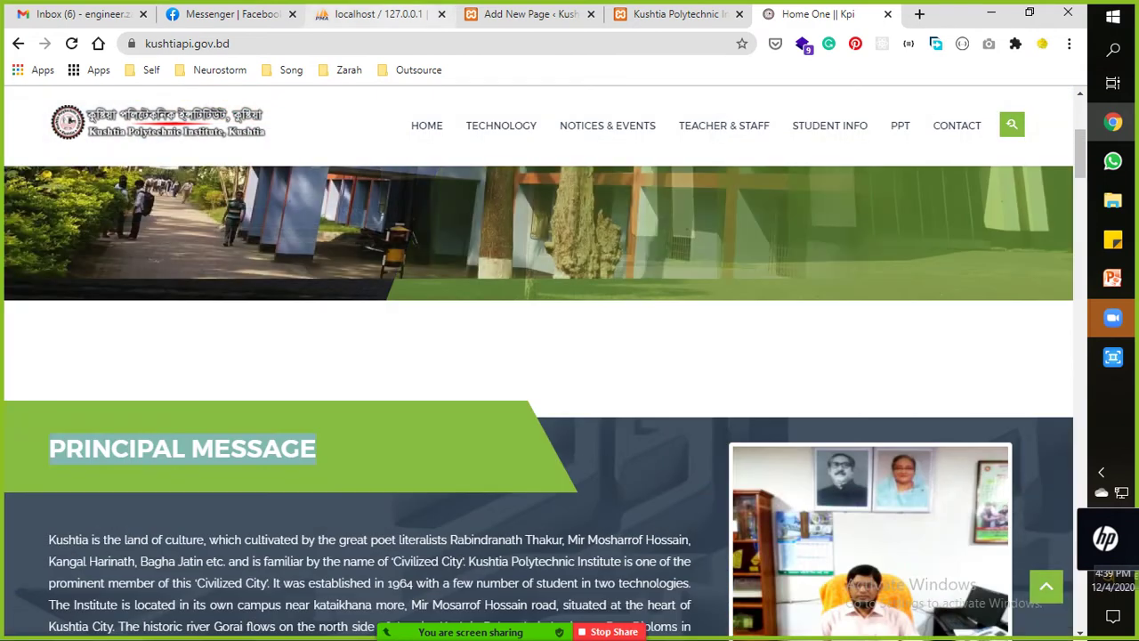
# Return to the Home page editor, add a paragraph reading "PRINCIPAL MESSAGE" below the title and center its text.
pyautogui.click(531, 14)
pyautogui.press('Return')
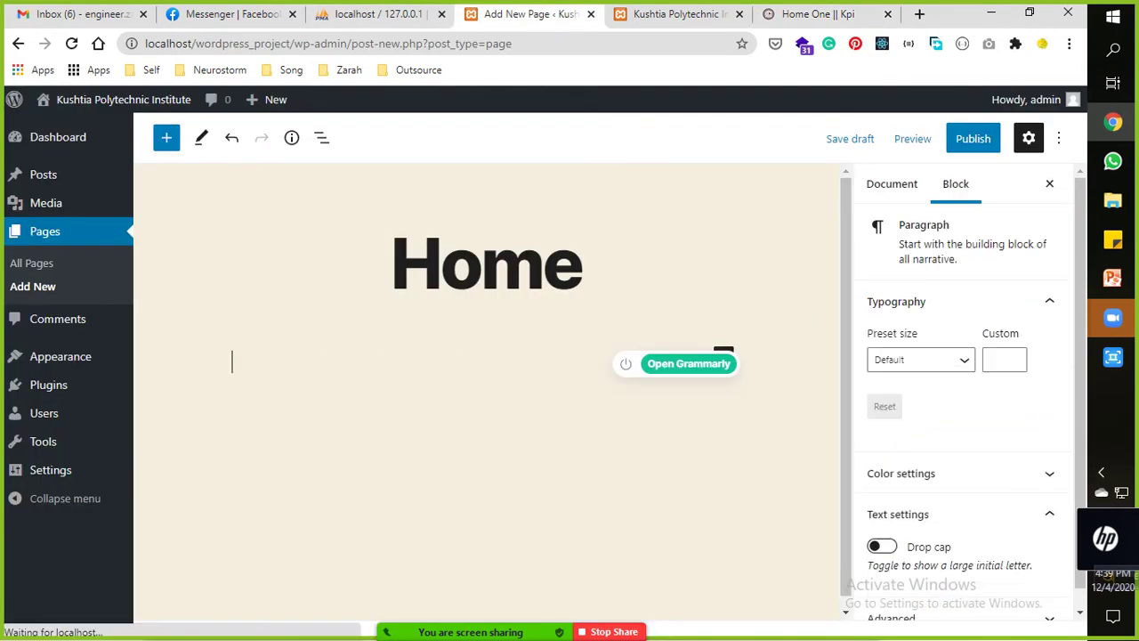
pyautogui.moveTo(726, 363)
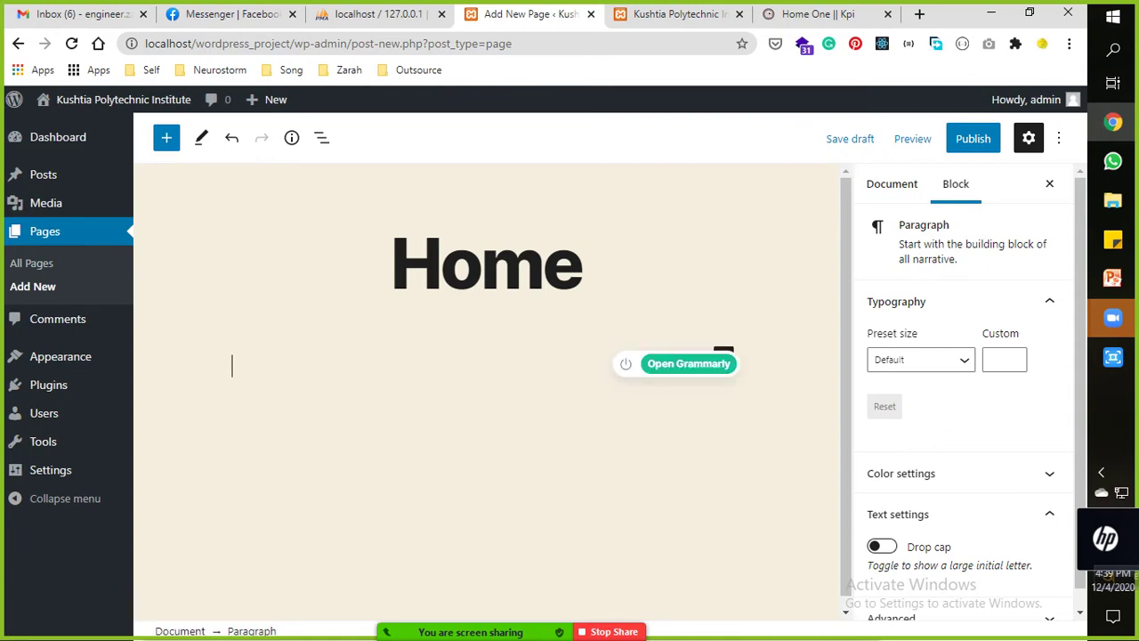
pyautogui.click(724, 356)
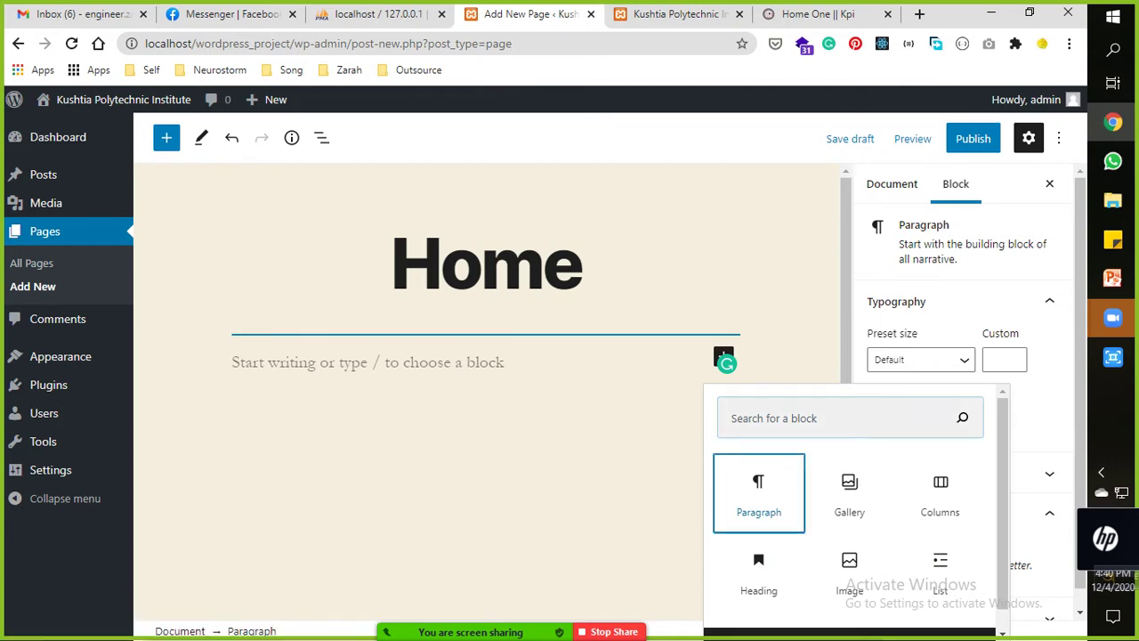
pyautogui.press('Escape')
pyautogui.write('PRINCIPAL MESSAGE')
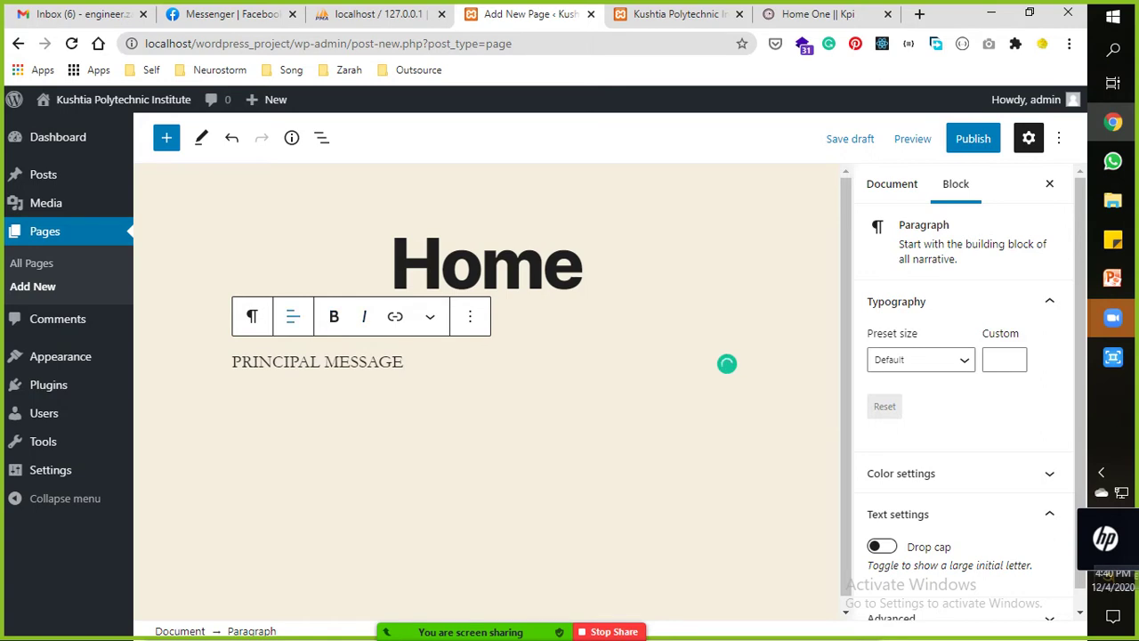
pyautogui.press('Return')
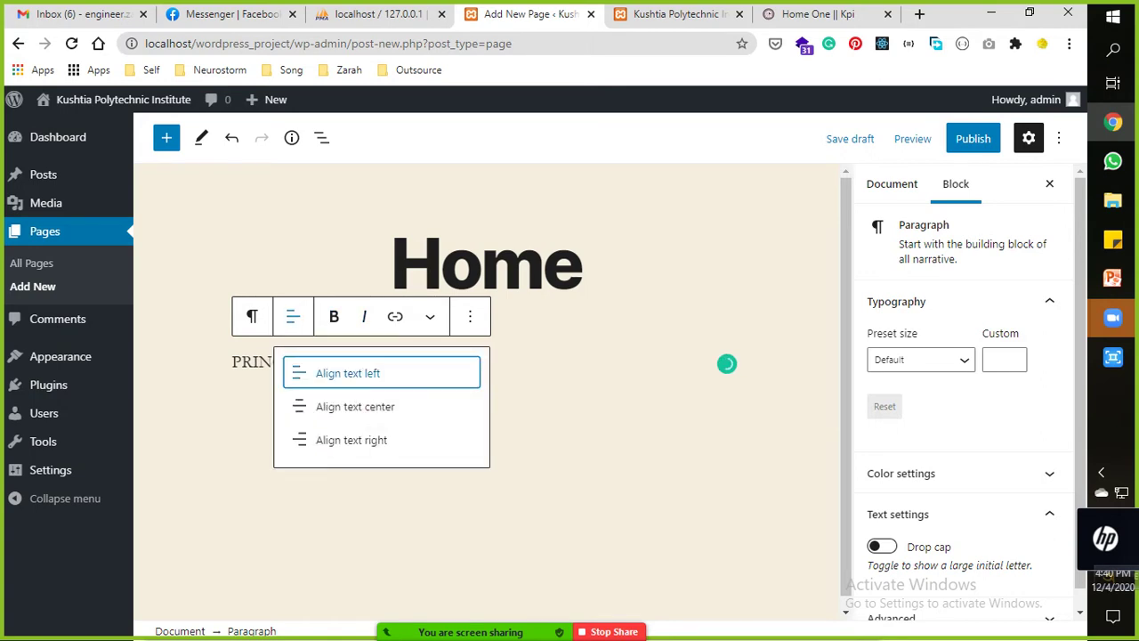
pyautogui.press('Down')
pyautogui.press('Return')
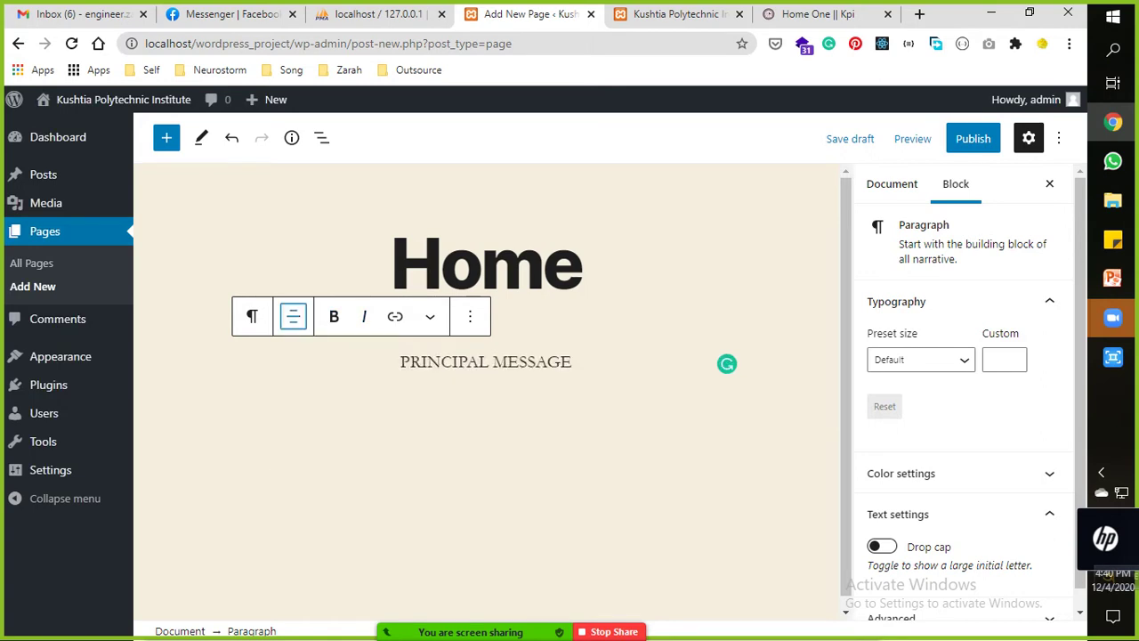
# Start inserting an inline image into the PRINCIPAL MESSAGE paragraph and open the file selection for the upload.
pyautogui.press('Right')
pyautogui.press('Right')
pyautogui.press('Right')
pyautogui.press('Right')
pyautogui.press('Return')
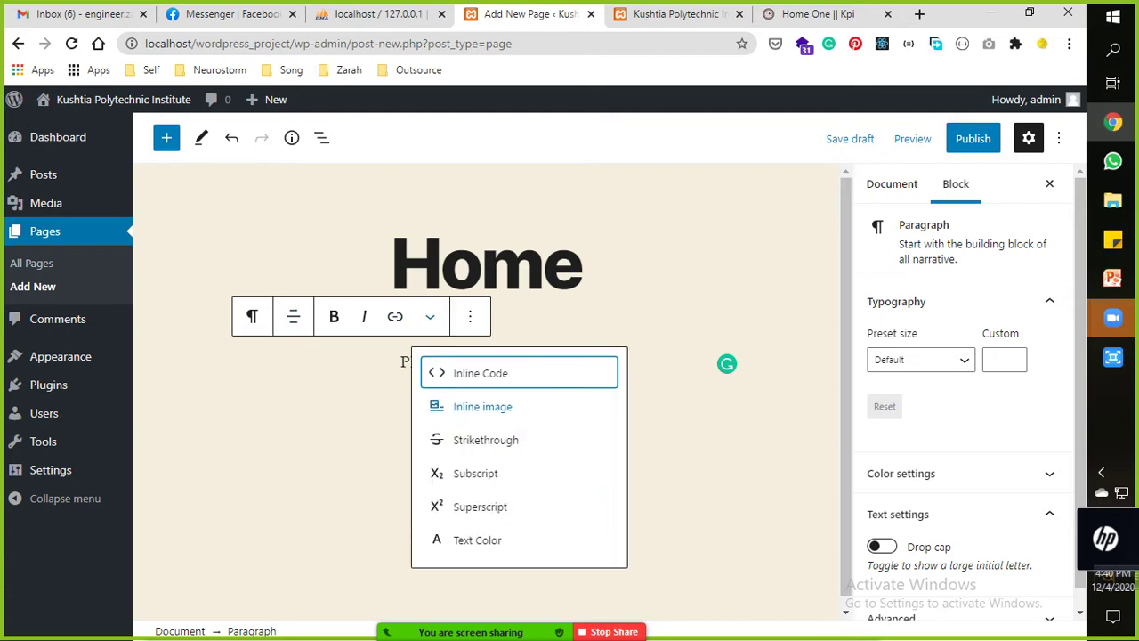
pyautogui.press('Down')
pyautogui.press('Return')
pyautogui.click(543, 386)
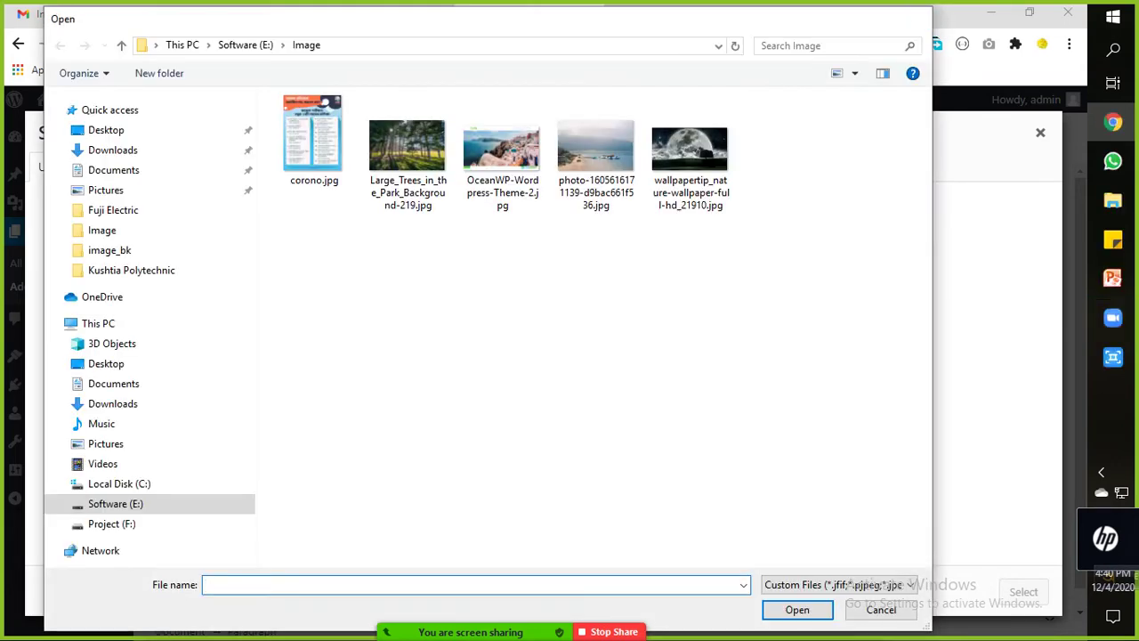
# Cancel the file selection, copy the principal's photo from kushtiapi.gov.bd and try to paste it into the media library.
pyautogui.click(919, 18)
pyautogui.click(814, 14)
pyautogui.scroll(-2, 538, 401)
pyautogui.scroll(-2, 835, 356)
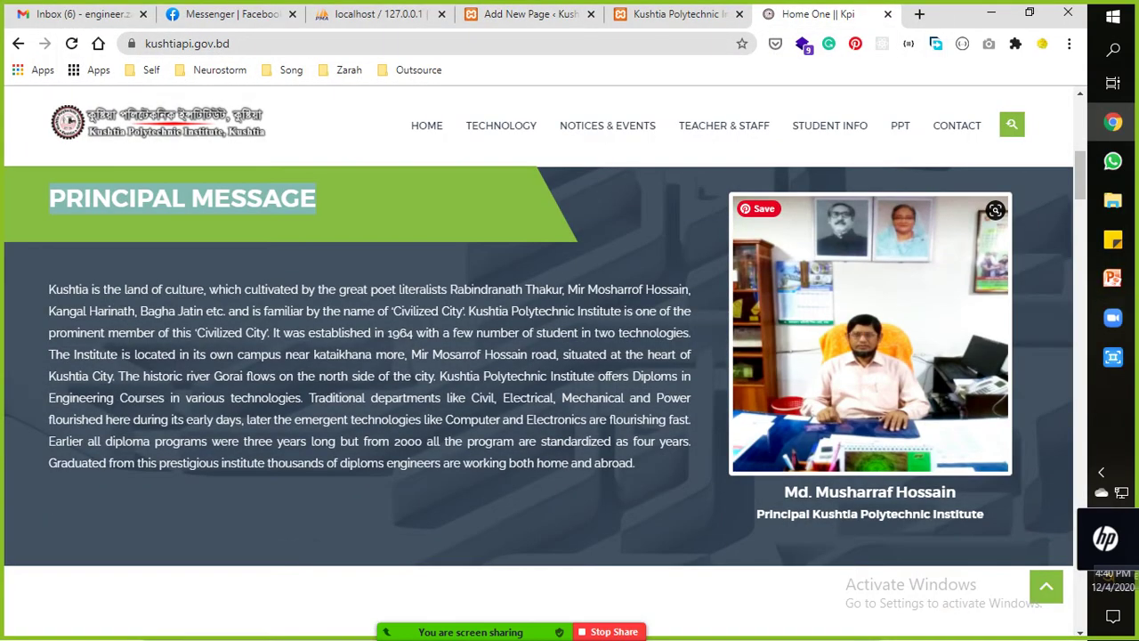
pyautogui.rightClick(835, 339)
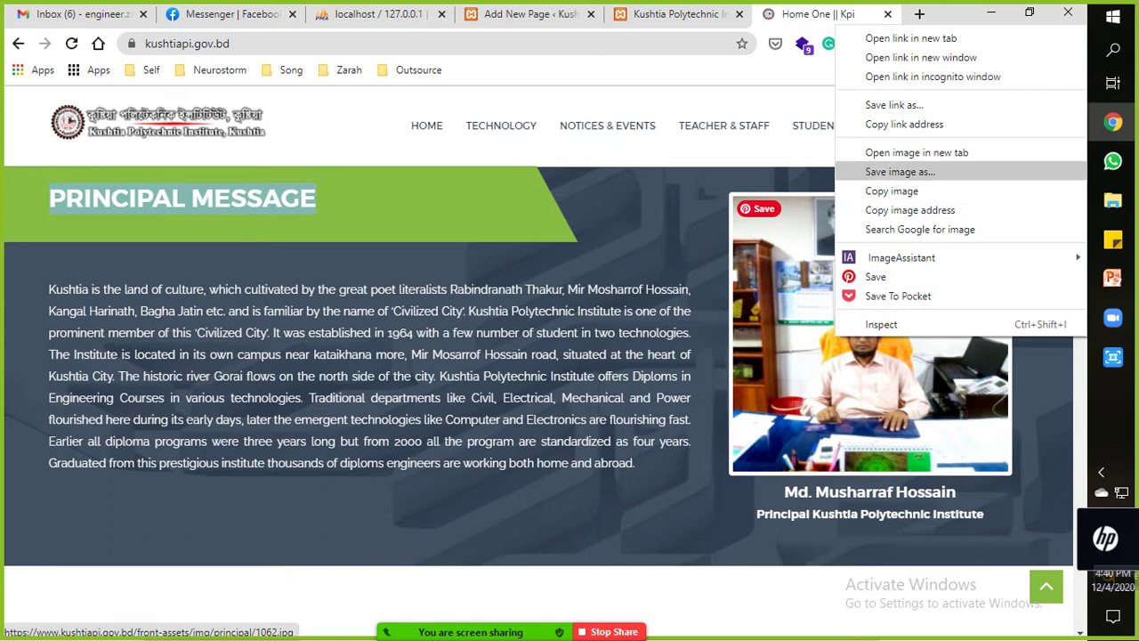
pyautogui.click(892, 190)
pyautogui.click(676, 14)
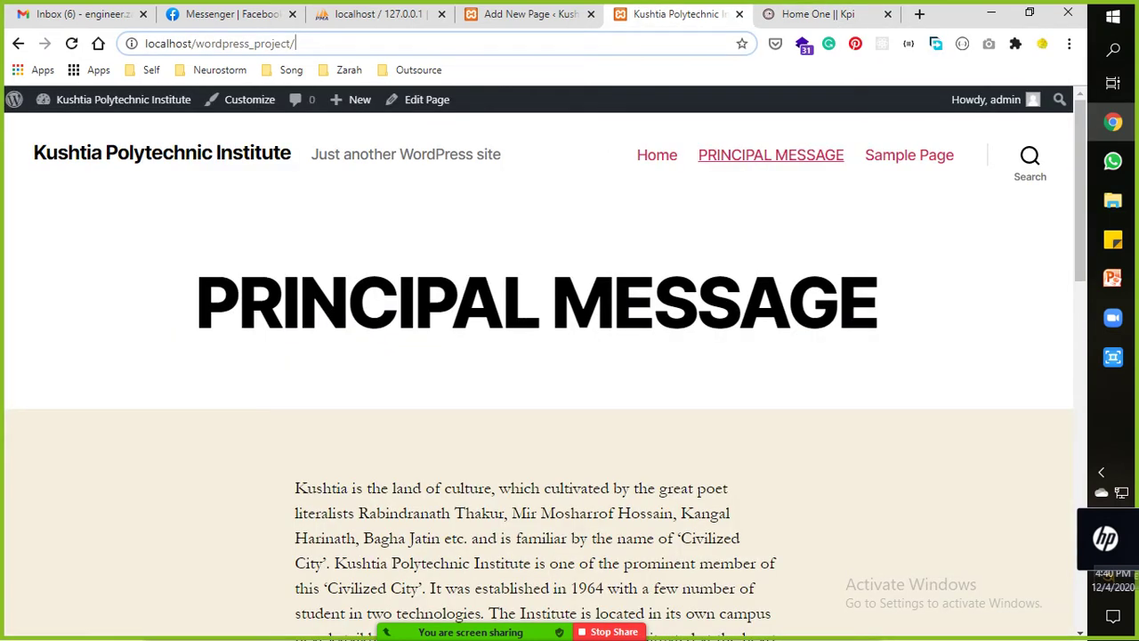
pyautogui.hotkey('ctrl', 'shift', 'Tab')
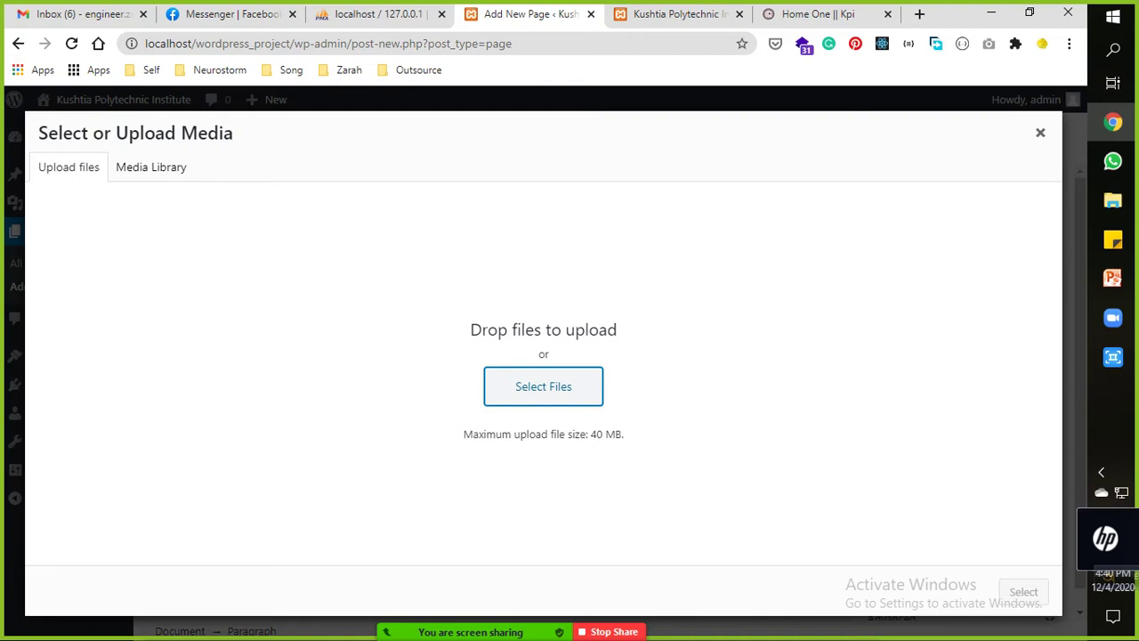
pyautogui.click(150, 167)
pyautogui.rightClick(459, 139)
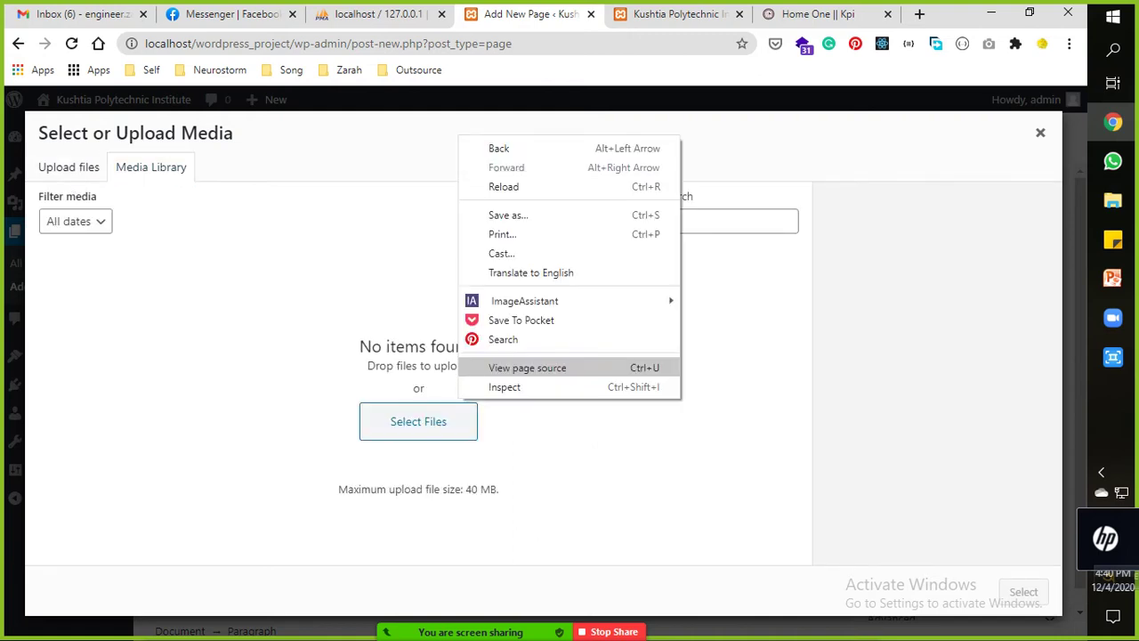
pyautogui.rightClick(269, 330)
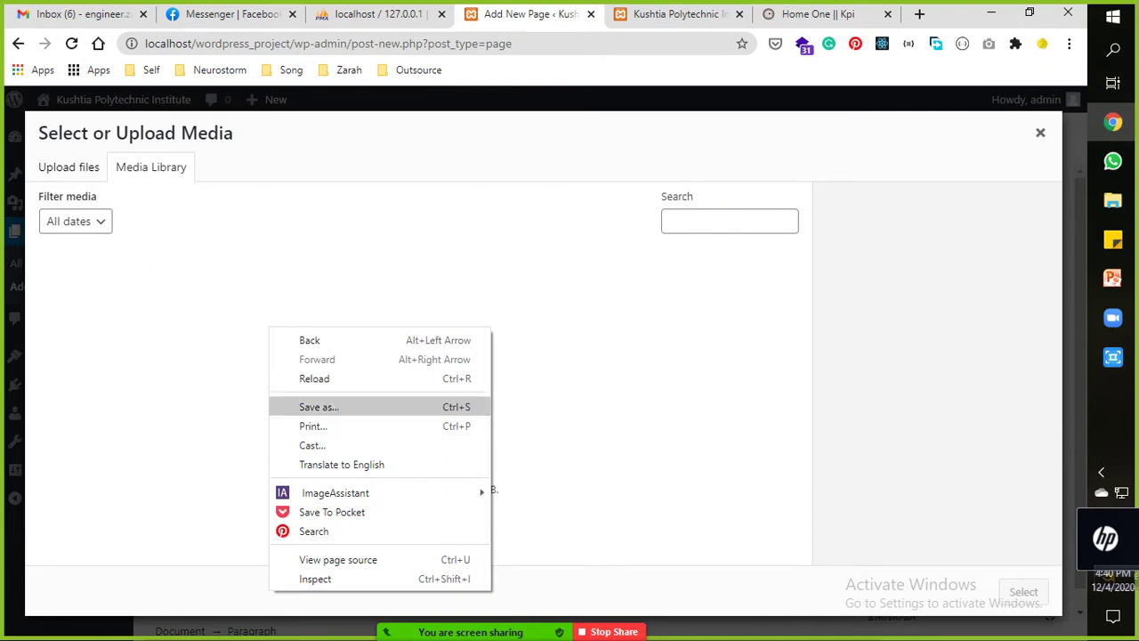
pyautogui.click(68, 166)
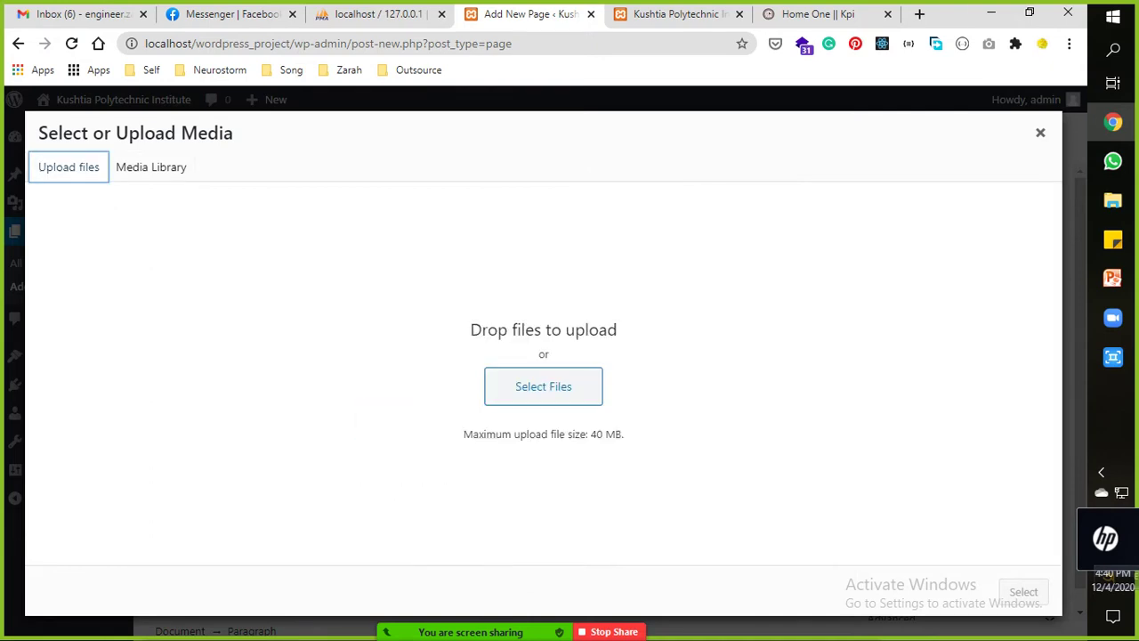
# Save the principal's photo from kushtiapi.gov.bd as 1062.jpg in the Image folder on drive E.
pyautogui.click(805, 14)
pyautogui.rightClick(836, 335)
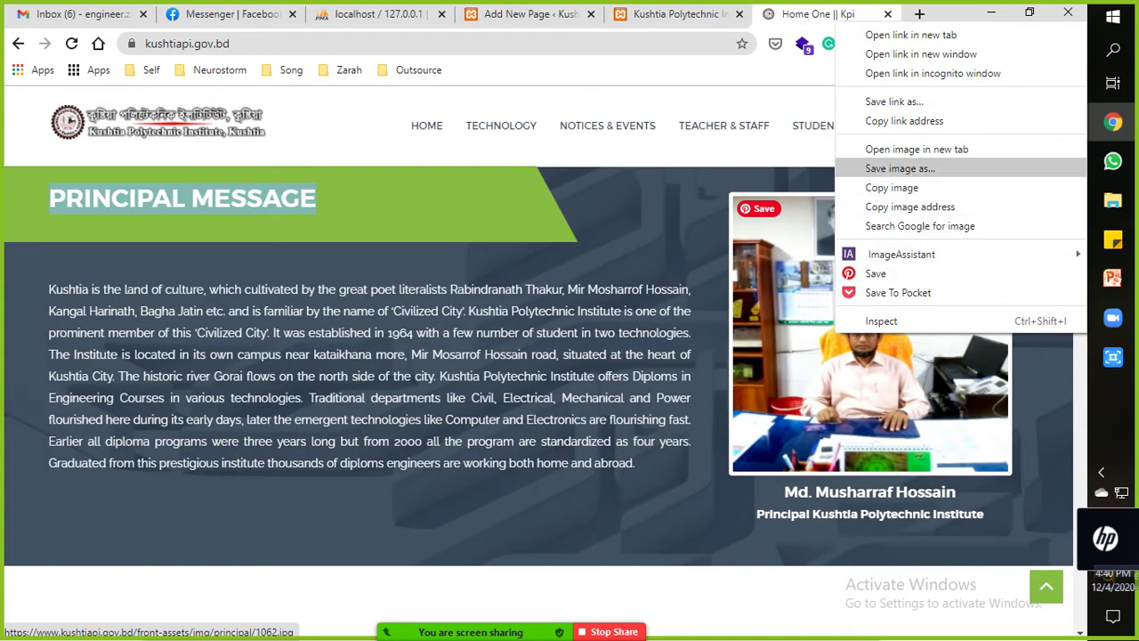
pyautogui.click(900, 168)
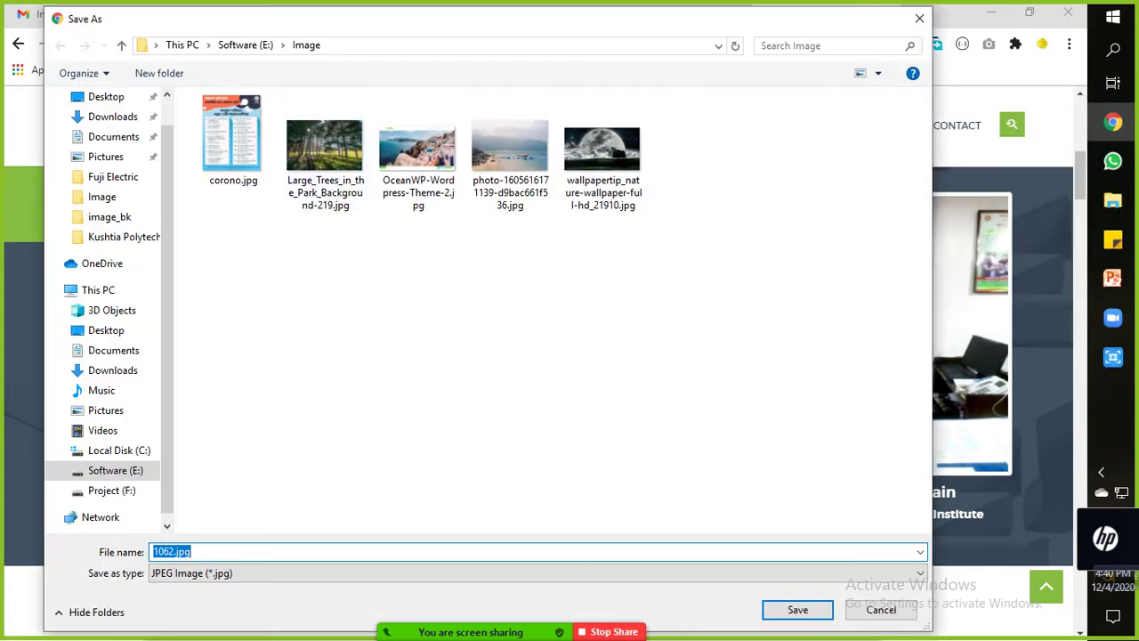
pyautogui.press('Return')
# Upload 1062.jpg to the media library from the Home page editor.
pyautogui.hotkey('ctrl', 'shift', 'Tab')
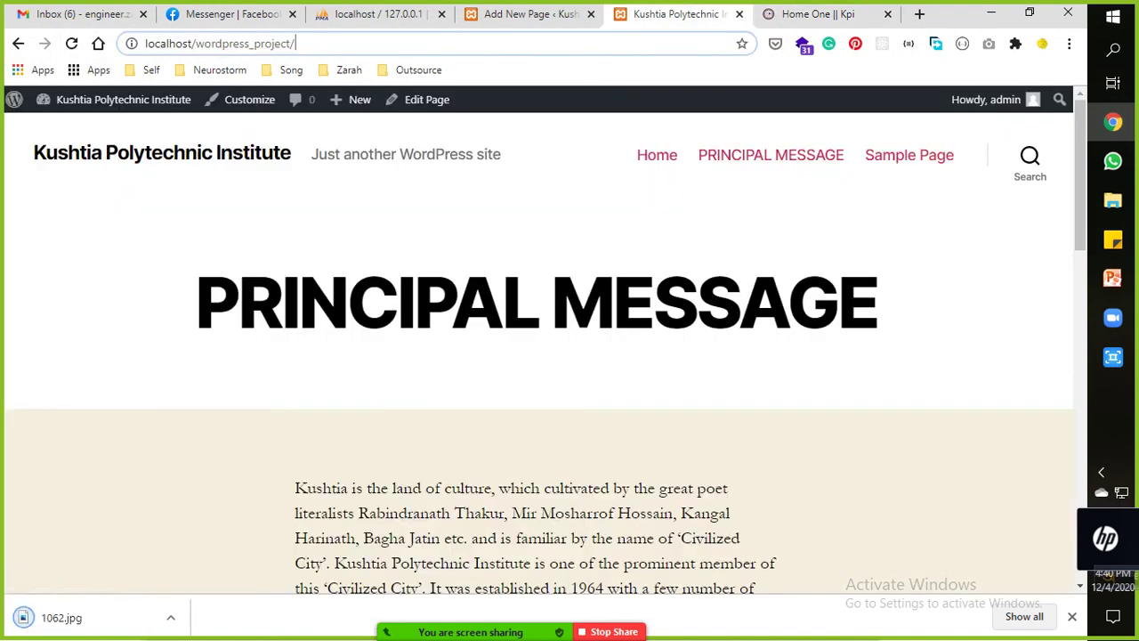
pyautogui.hotkey('ctrl', 'shift', 'Tab')
pyautogui.click(543, 372)
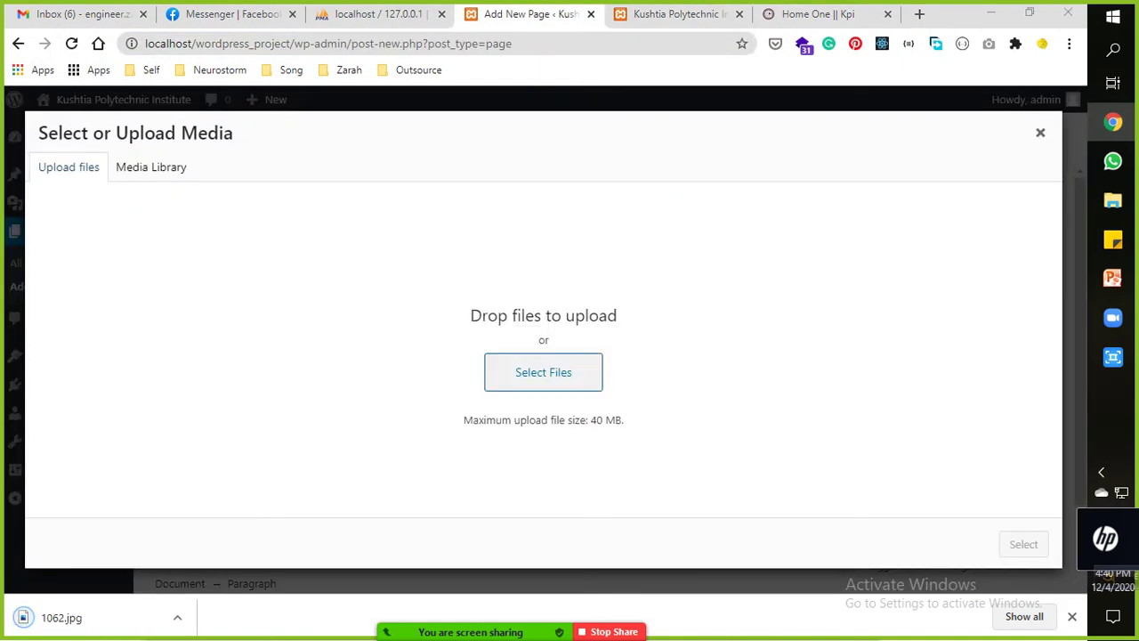
pyautogui.doubleClick(313, 133)
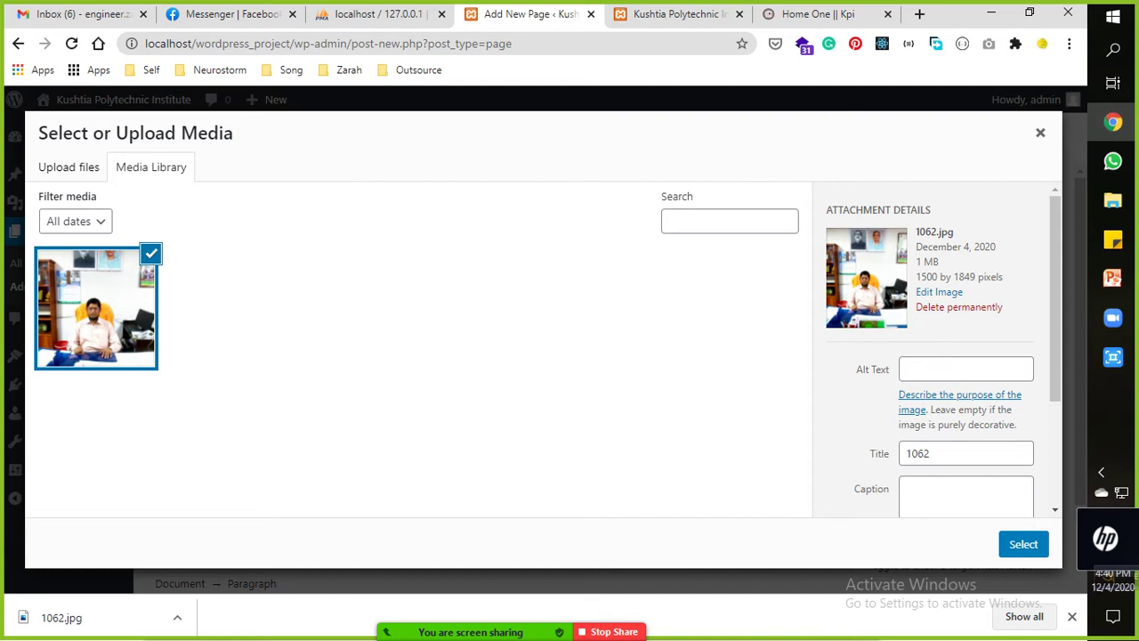
# Set the alt text of the uploaded photo to "Principle image".
pyautogui.click(966, 369)
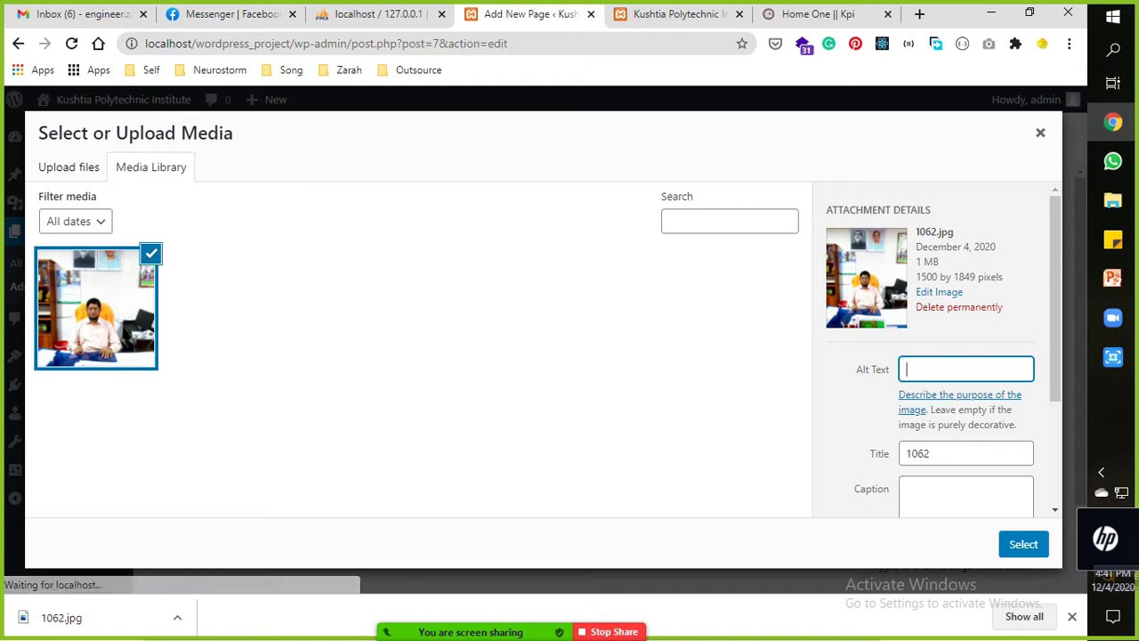
pyautogui.write('Pr')
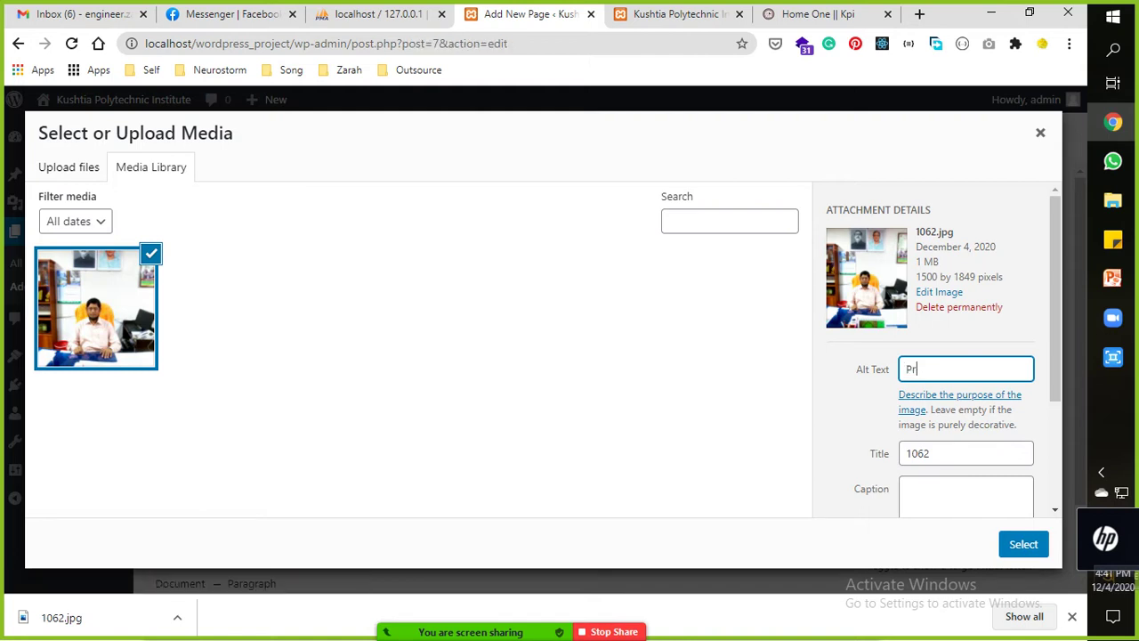
pyautogui.write('inciple Ma')
pyautogui.press('BackSpace')
pyautogui.press('BackSpace')
pyautogui.press('BackSpace')
pyautogui.write('image')
# Reuse the text "Principle image" as the photo's title and caption, and insert the photo into the paragraph.
pyautogui.hotkey('ctrl', 'a')
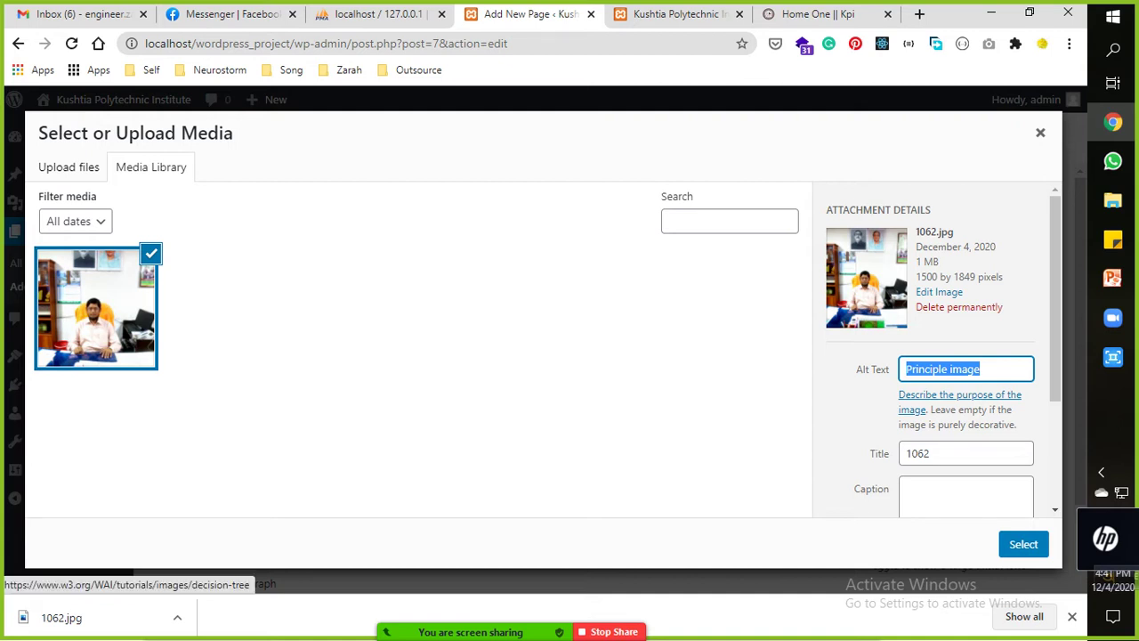
pyautogui.press('Tab')
pyautogui.hotkey('ctrl', 'v')
pyautogui.click(966, 495)
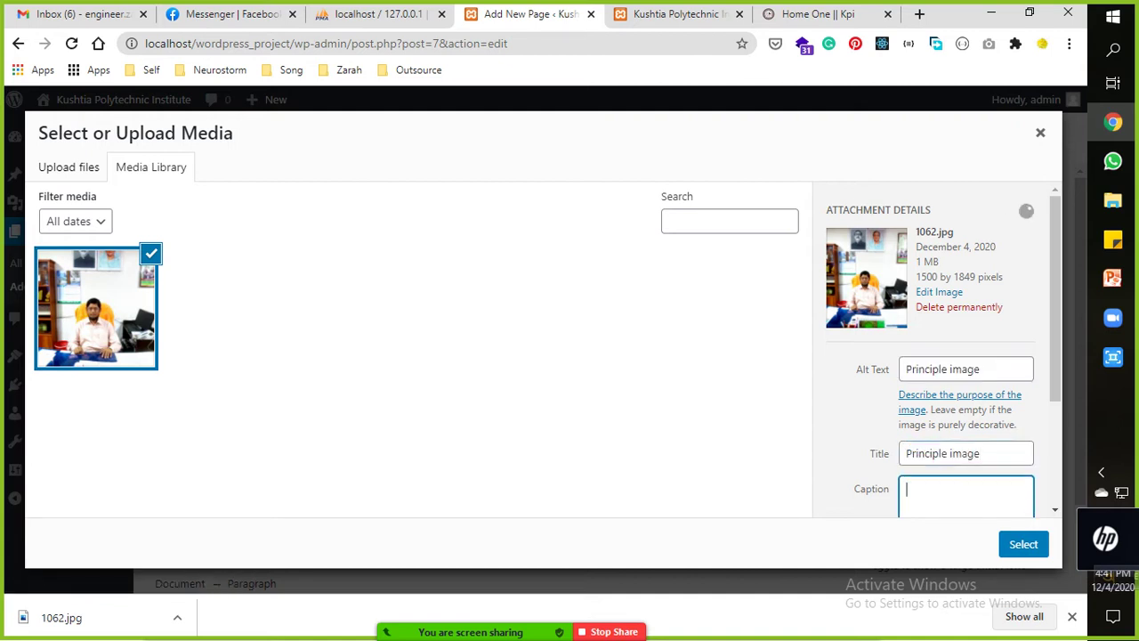
pyautogui.hotkey('ctrl', 'v')
pyautogui.click(1024, 543)
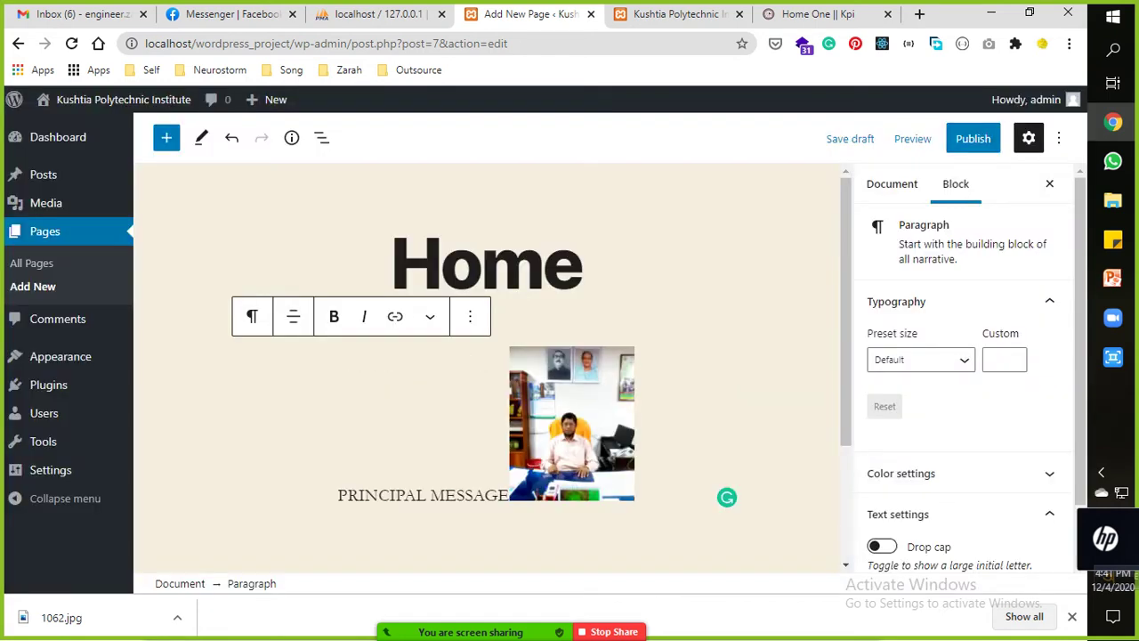
# Add spaces between the PRINCIPAL MESSAGE text and the inline photo, and left-align the paragraph.
pyautogui.press('Left')
pyautogui.press('Left')
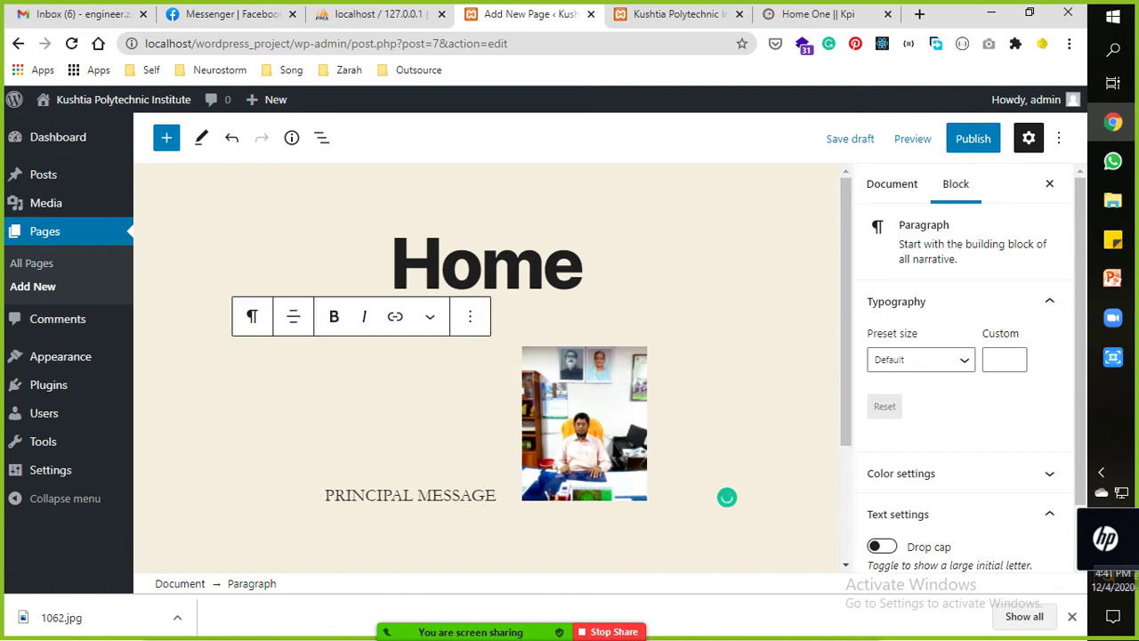
pyautogui.click(292, 316)
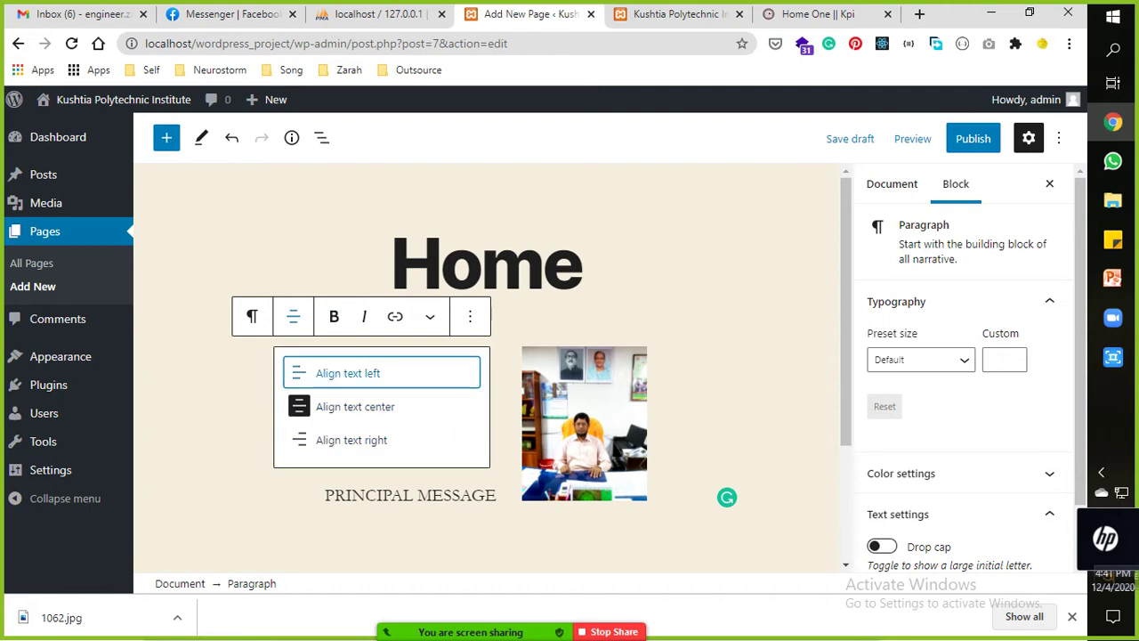
pyautogui.click(374, 373)
# Right-align the paragraph with the photo and widen the gap between the PRINCIPAL MESSAGE text and the photo.
pyautogui.click(492, 425)
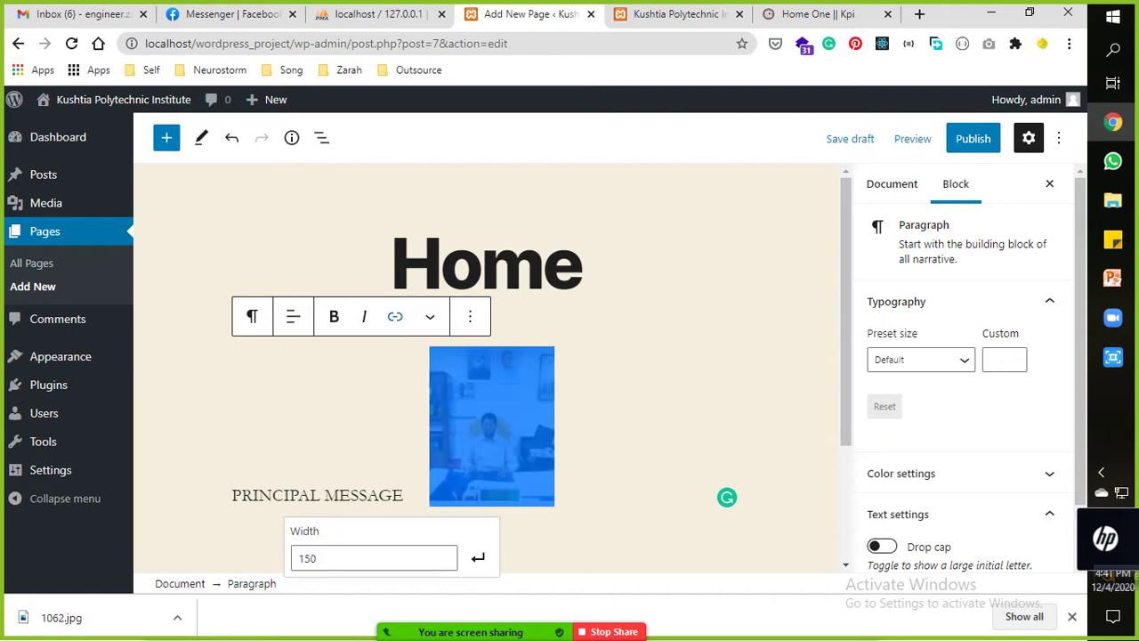
pyautogui.click(293, 315)
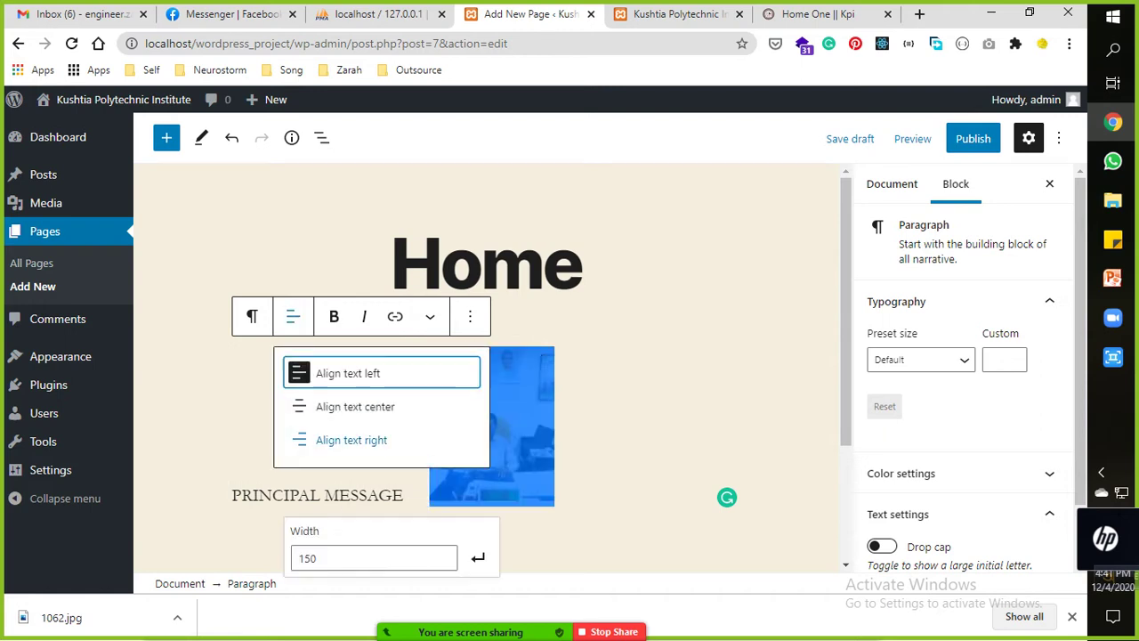
pyautogui.click(351, 439)
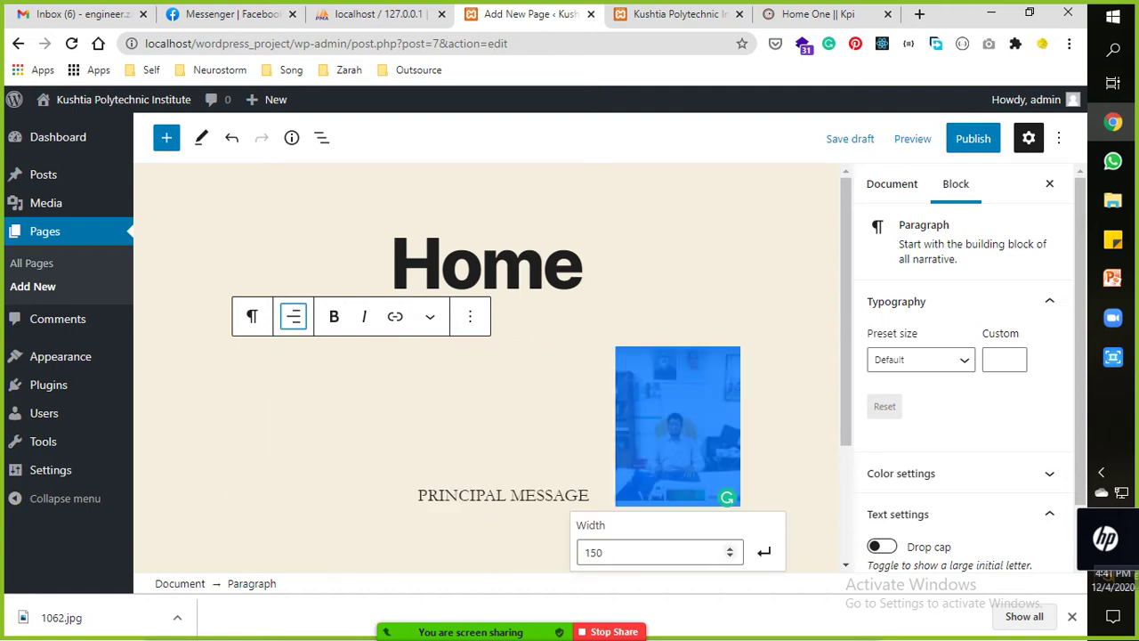
pyautogui.click(599, 495)
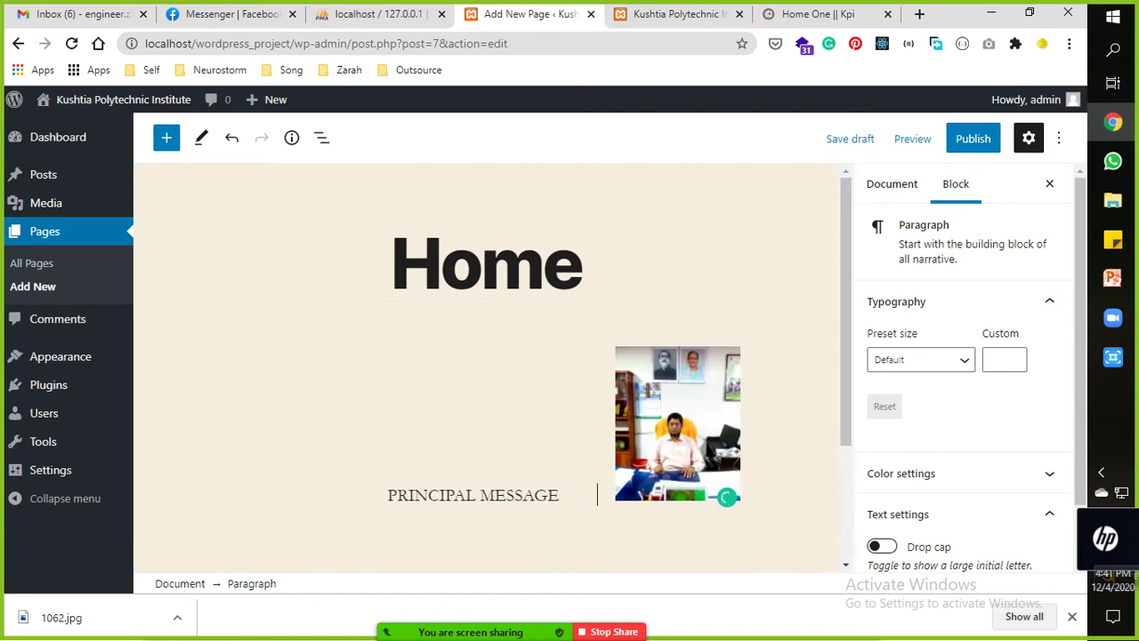
pyautogui.click(481, 495)
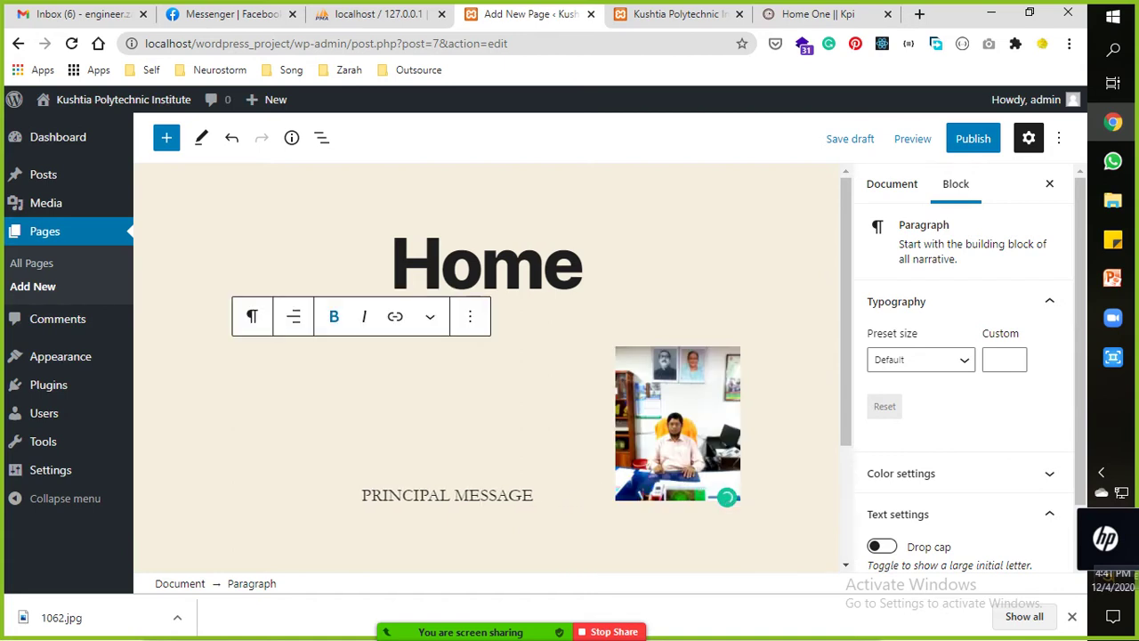
pyautogui.click(469, 316)
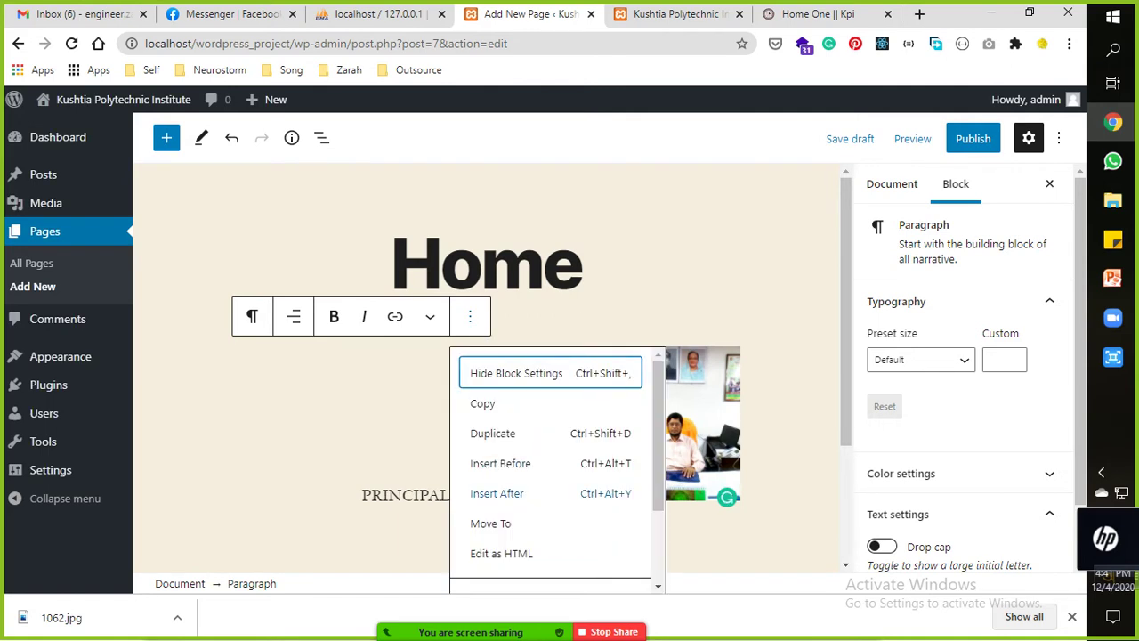
pyautogui.click(430, 316)
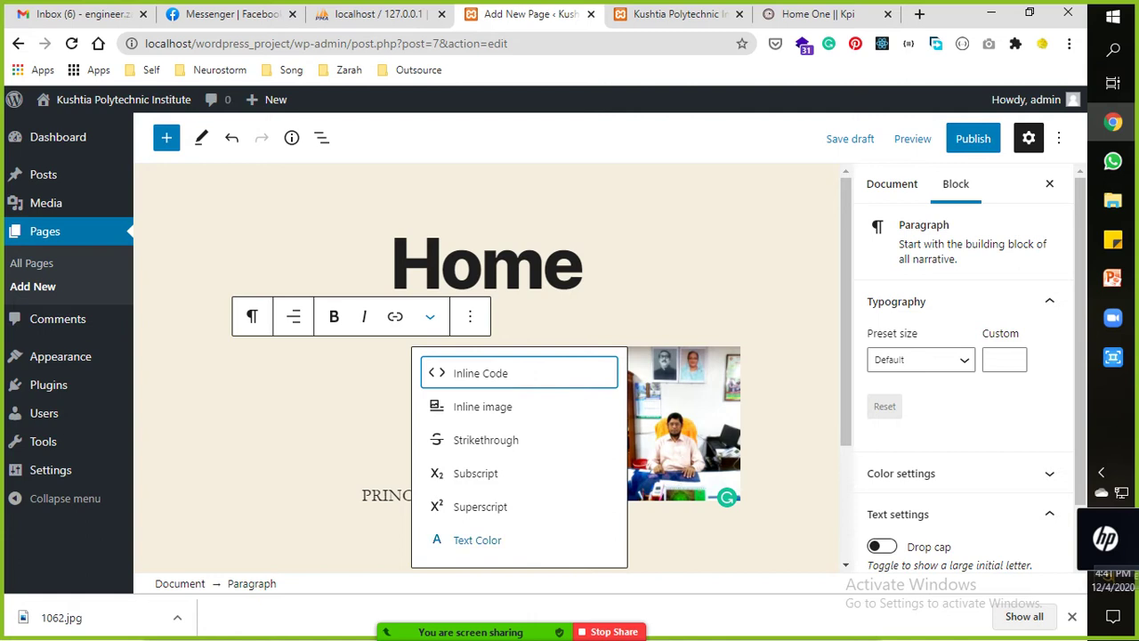
# Apply the custom text color #a2a300 to the PRINCIPAL MESSAGE text beside the inline photo.
pyautogui.click(361, 495)
pyautogui.click(383, 495)
pyautogui.hotkey('ctrl', 'a')
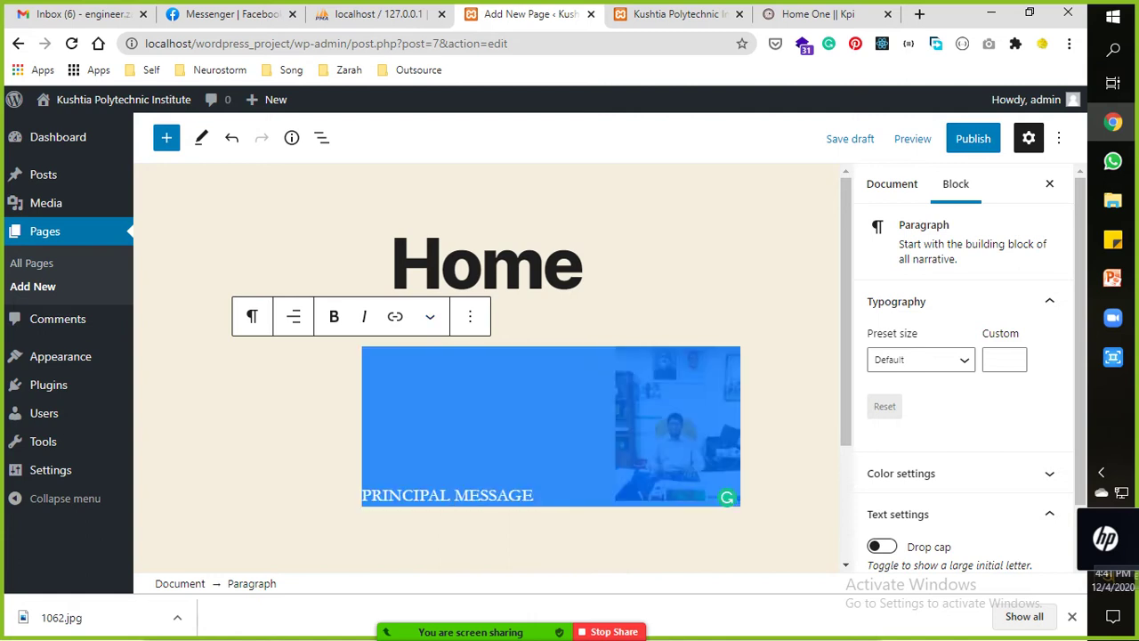
pyautogui.moveTo(538, 494); pyautogui.dragTo(361, 494)
pyautogui.click(430, 316)
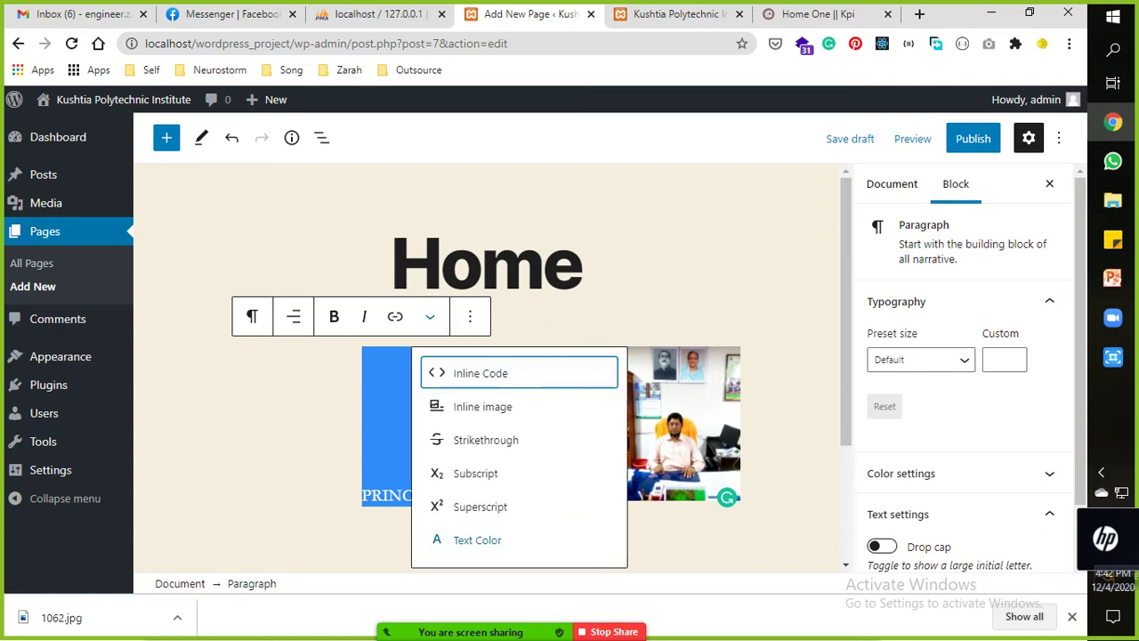
pyautogui.click(436, 540)
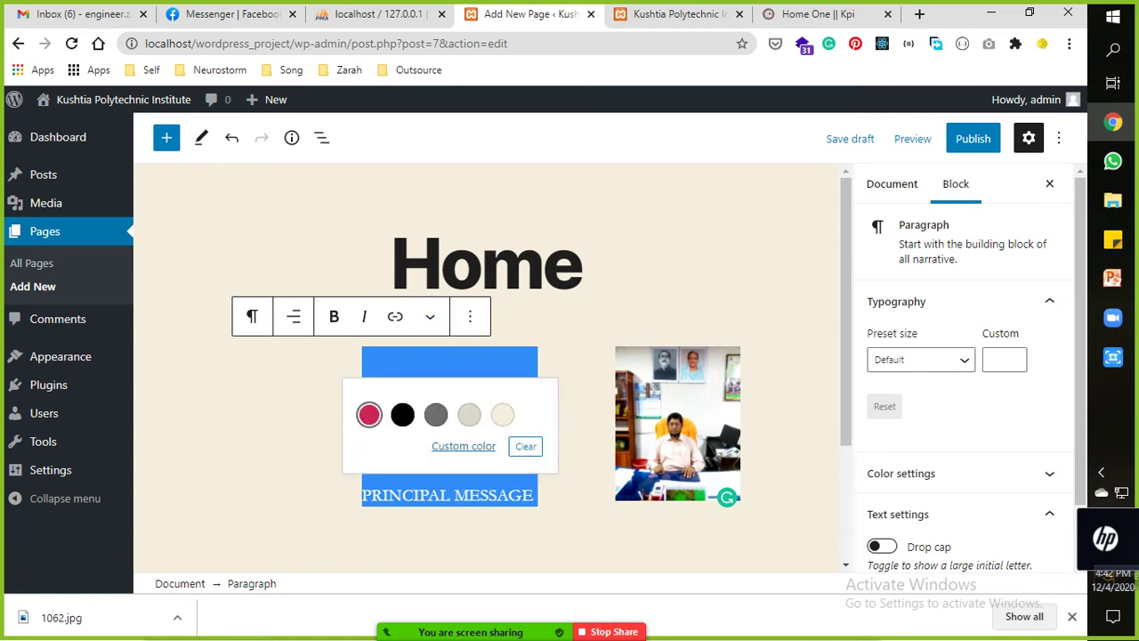
pyautogui.press('Tab')
pyautogui.press('Return')
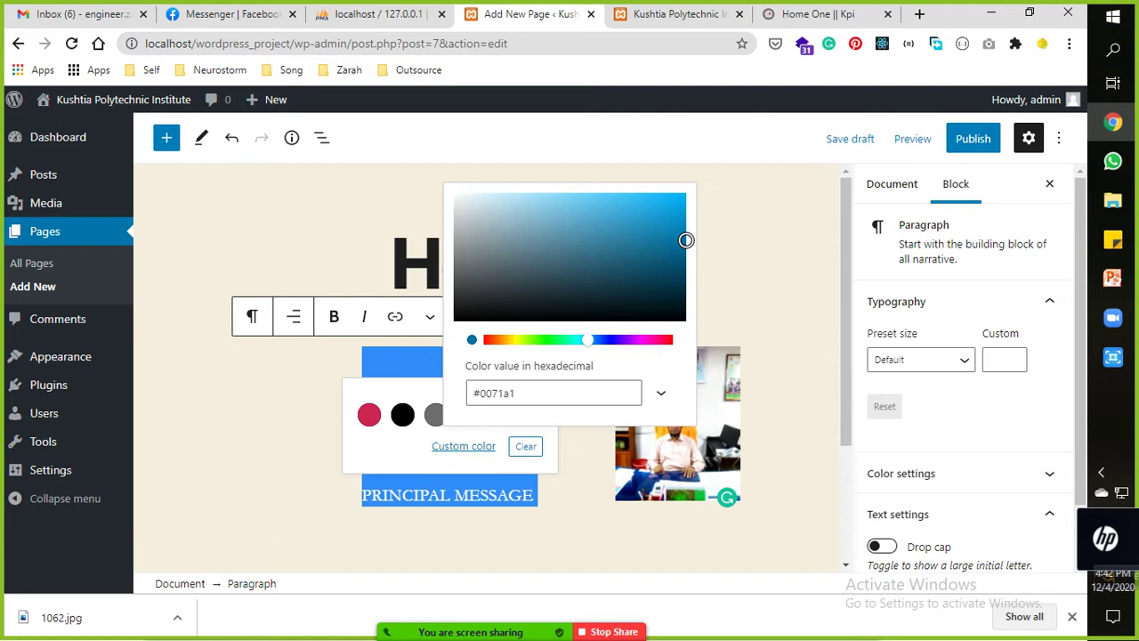
pyautogui.press('Left')
pyautogui.press('Left')
pyautogui.press('Left')
pyautogui.press('Left')
pyautogui.press('Left')
pyautogui.press('Left')
pyautogui.press('Left')
pyautogui.press('Left')
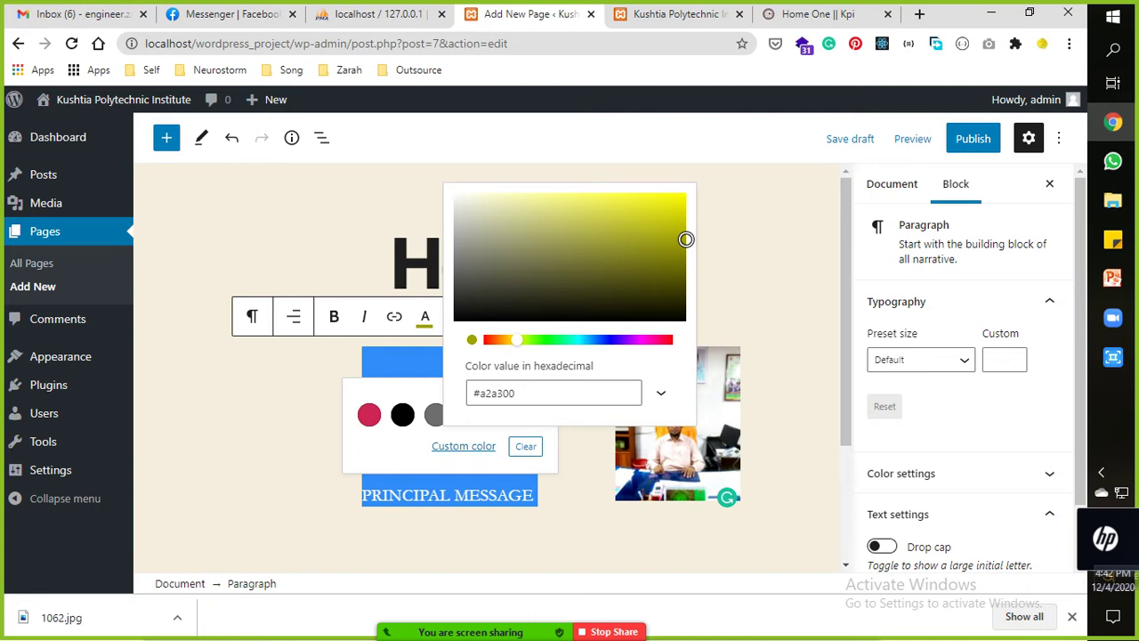
pyautogui.click(469, 494)
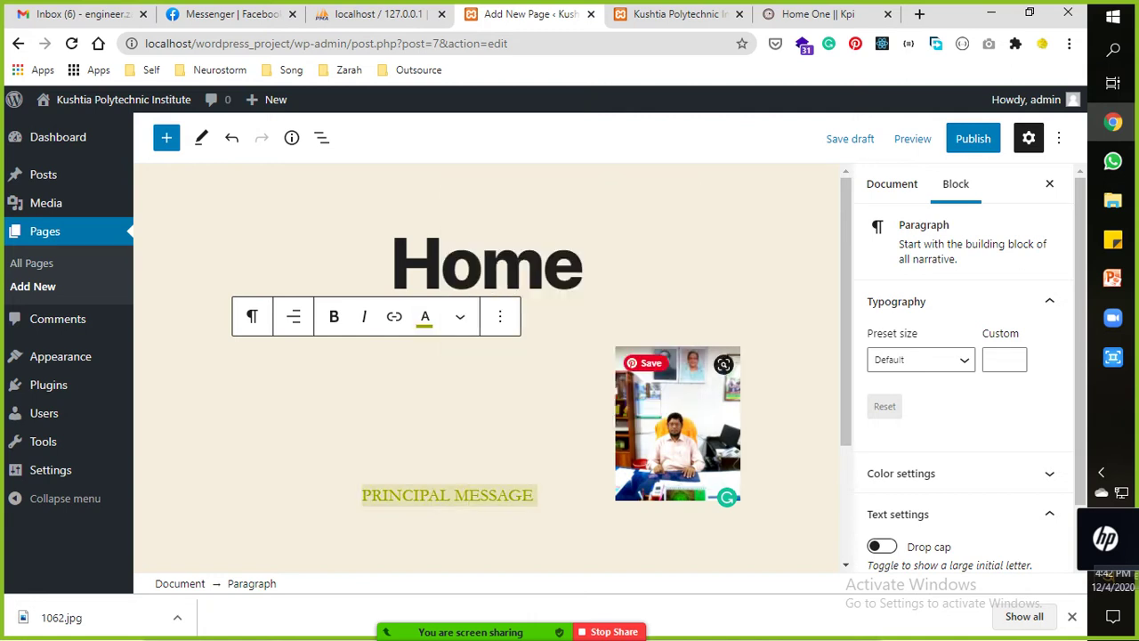
# Add a Heading block below the photo paragraph and fill it with the PRINCIPAL MESSAGE title copied from kushtiapi.gov.bd.
pyautogui.scroll(-1, 489, 374)
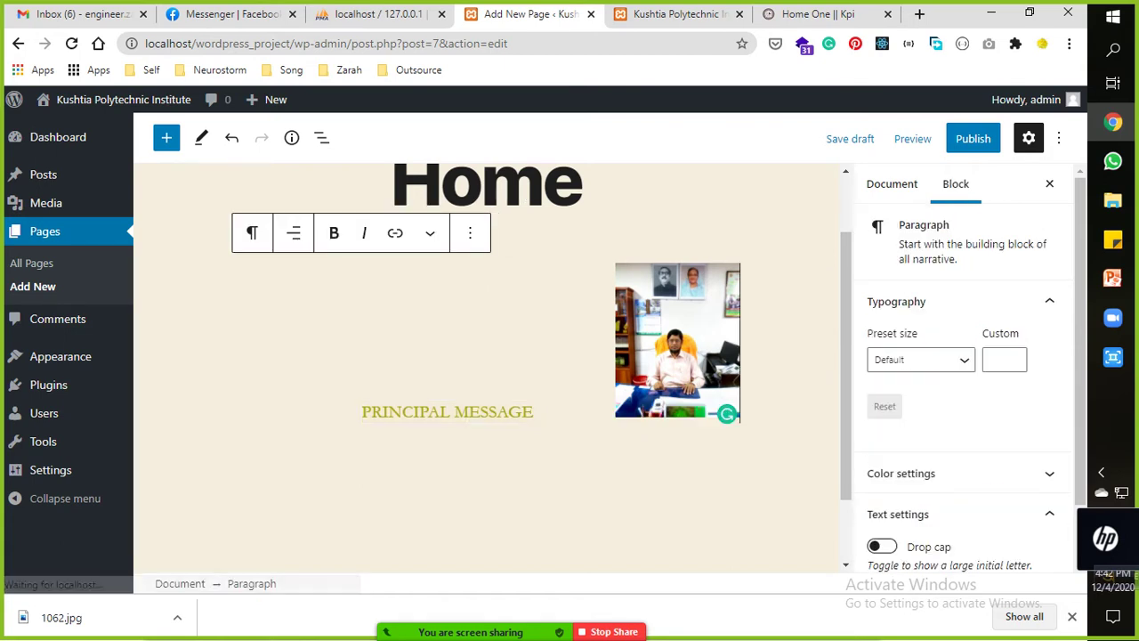
pyautogui.scroll(-1, 490, 373)
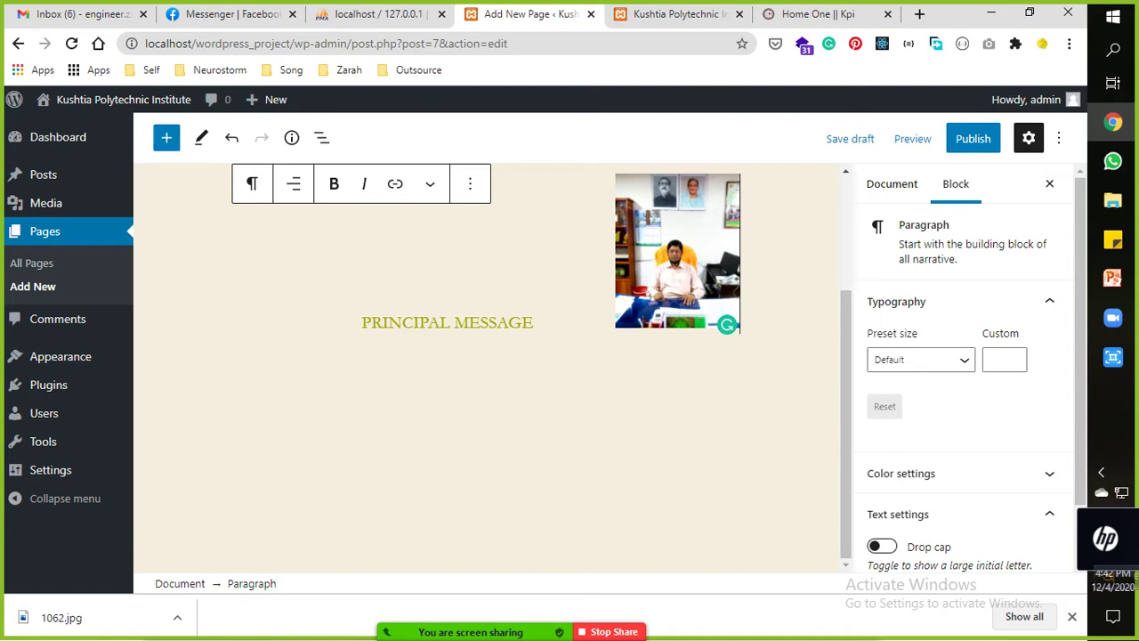
pyautogui.click(166, 137)
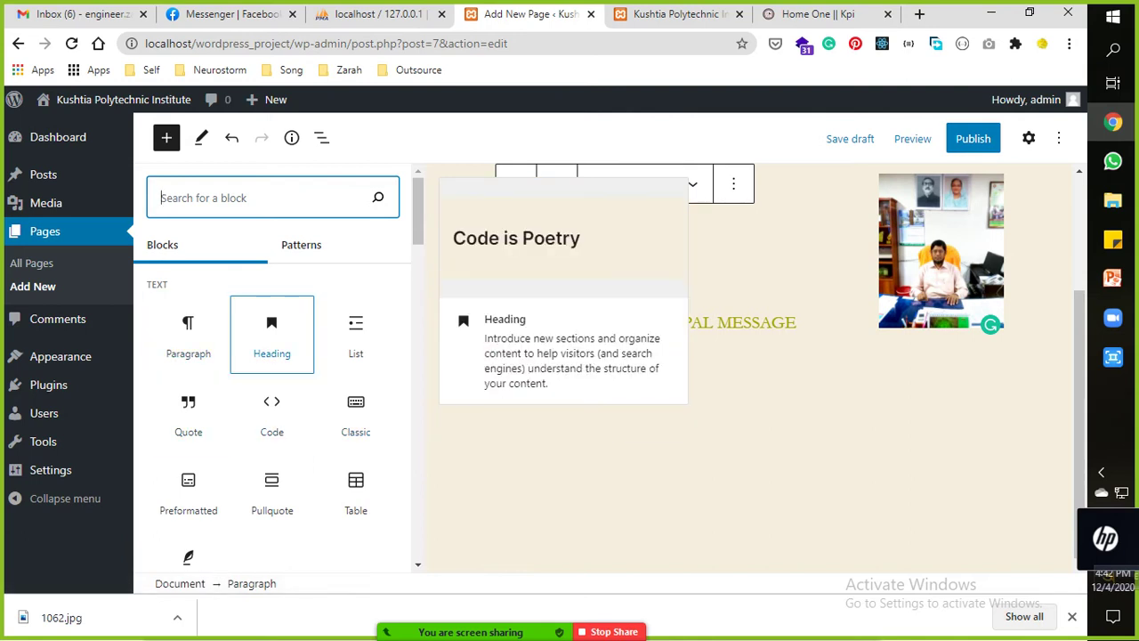
pyautogui.click(271, 334)
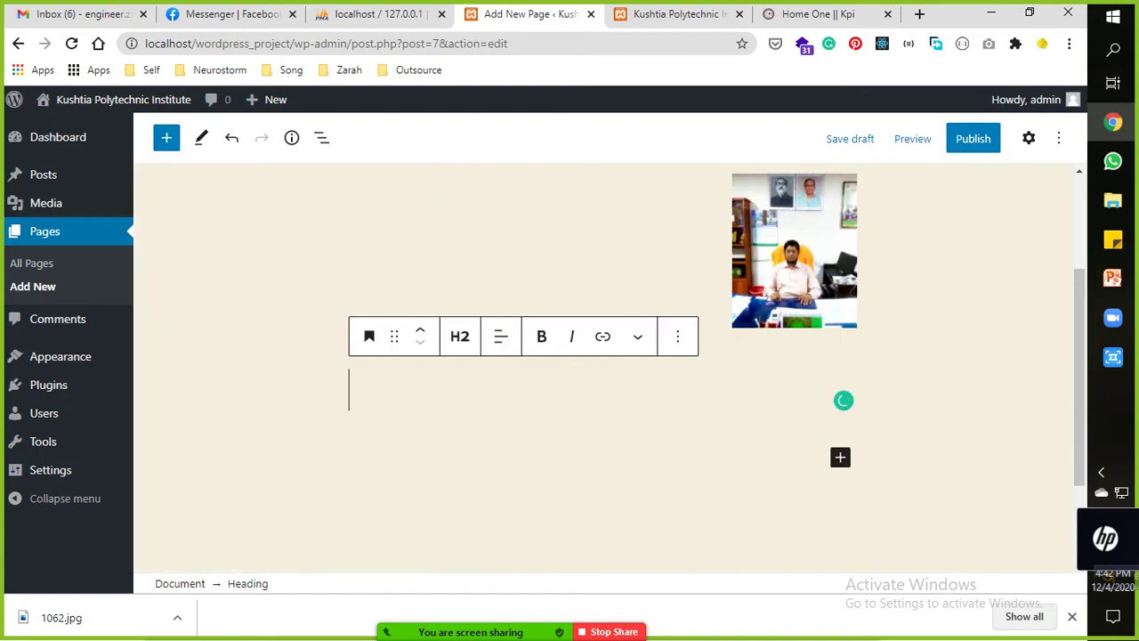
pyautogui.click(815, 15)
pyautogui.moveTo(49, 200); pyautogui.dragTo(192, 199)
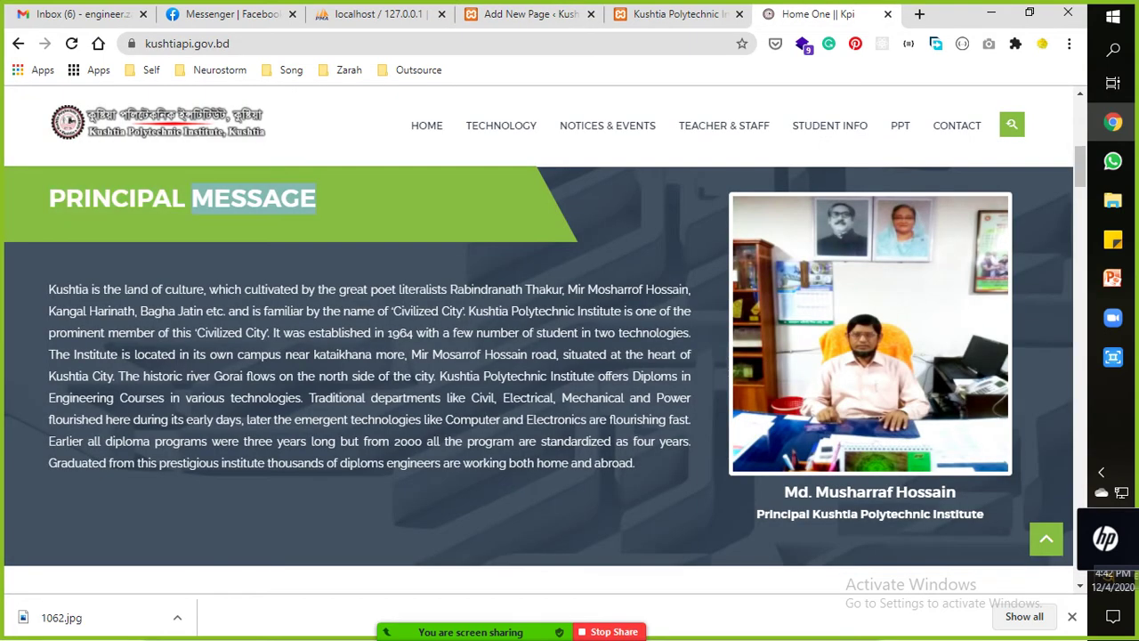
pyautogui.click(253, 199)
pyautogui.moveTo(48, 200); pyautogui.dragTo(316, 199)
pyautogui.hotkey('ctrl', 'c')
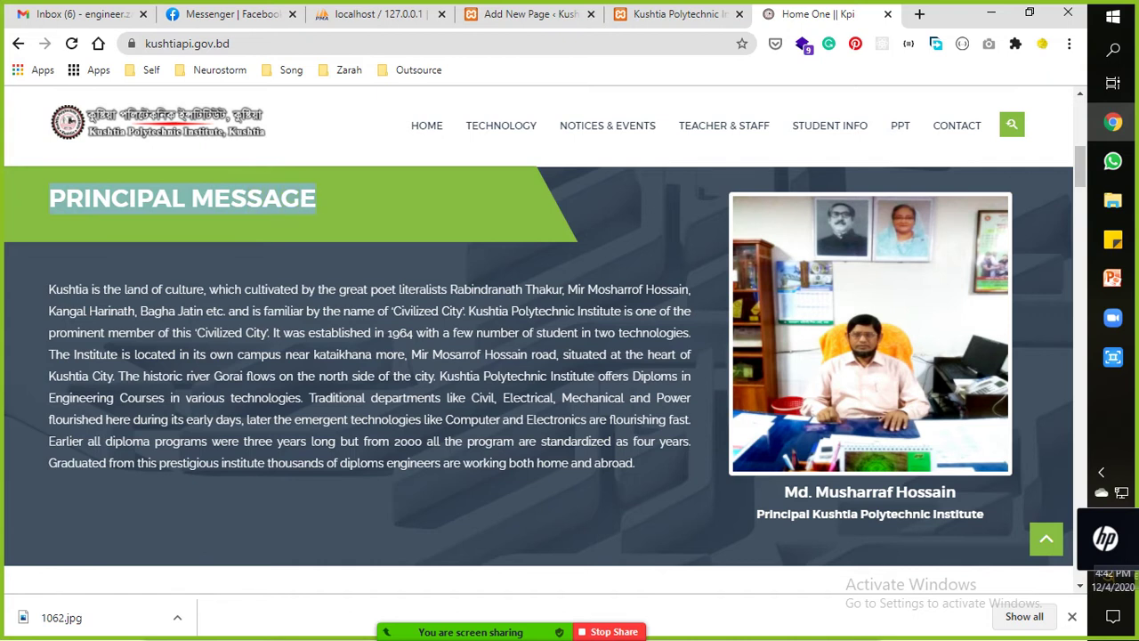
pyautogui.click(677, 13)
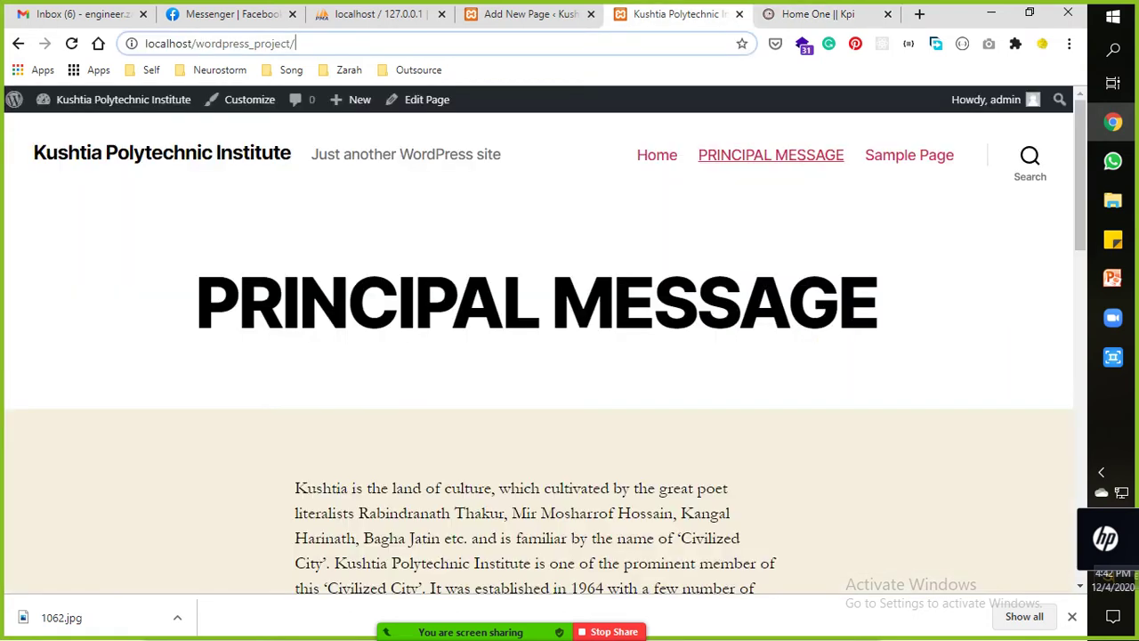
pyautogui.click(531, 14)
pyautogui.hotkey('ctrl', 'v')
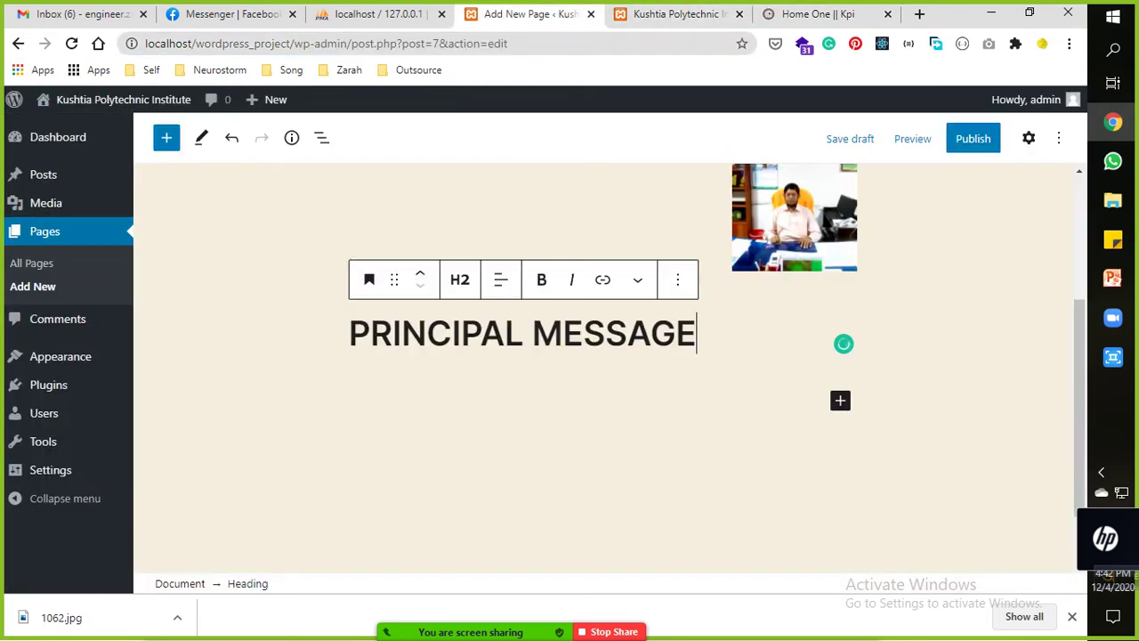
# Add a Paragraph block under the heading containing the full principal's message text copied from kushtiapi.gov.bd.
pyautogui.click(840, 400)
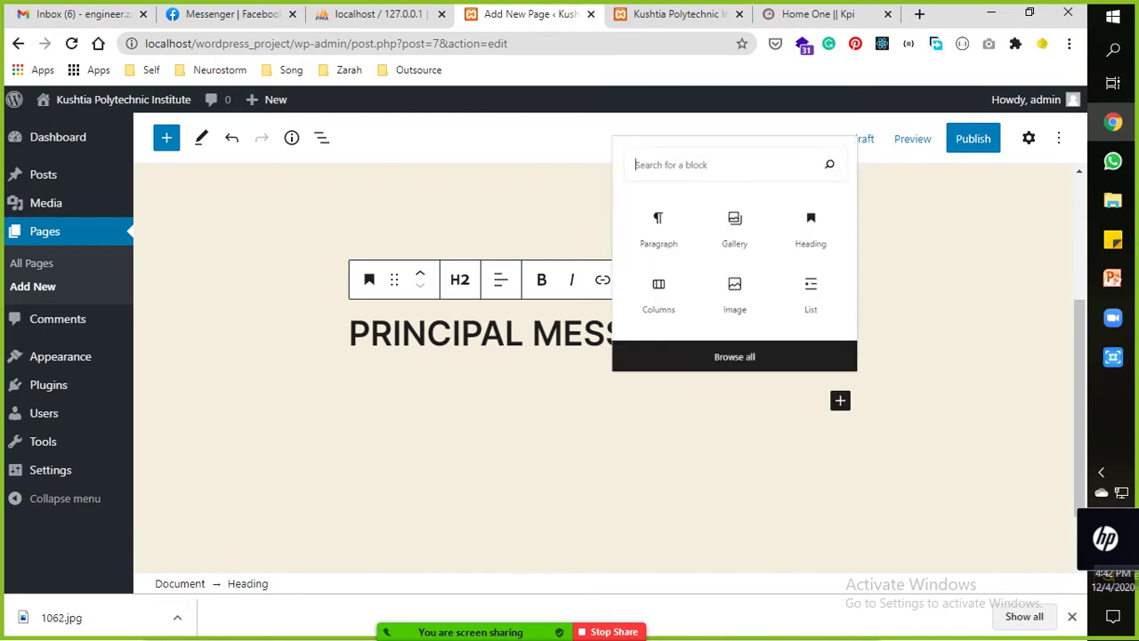
pyautogui.click(623, 205)
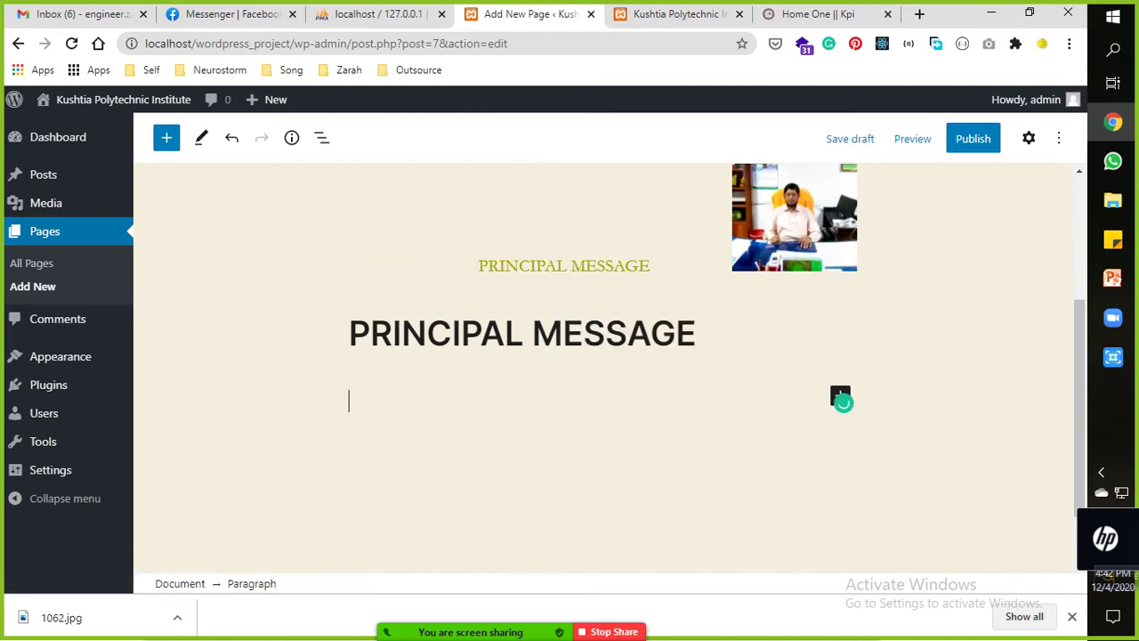
pyautogui.click(818, 14)
pyautogui.moveTo(49, 289); pyautogui.dragTo(634, 464)
pyautogui.hotkey('ctrl', 'shift', 'Tab')
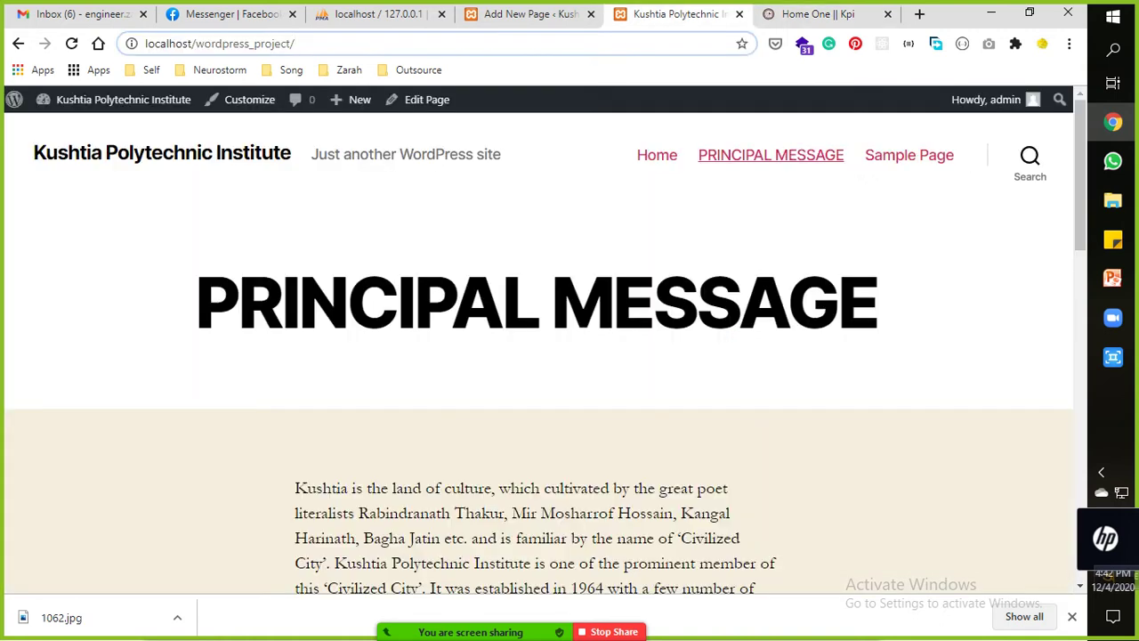
pyautogui.hotkey('ctrl', 'shift', 'Tab')
pyautogui.write('Kushtia is the land of culture, which cultivated by the great poet literalists Rabindranath Thakur, Mir Mosharrof Hossain, Kangal Harinath, Bagha Jatin etc. and is familiar by the name of ‘Civilized City’. Kushtia Polytechnic Institute is one of the prominent member of this ‘Civilized City’. It was established in 1964 with a few number of student in two technologies. The Institute is located in its own campus near kataikhana mour, Mir Mosharrof Hossain road, situated at the heart of Kushtia City. The historic river Gorai flows on the south side of the city. Kushtia Polytechnic Institute offers Diploma in Engineering Courses in various technologies. Traditional departments like Civil, Electrical, Mechanical and Power flourished here during its early days, later the emergent technologies like Computer and Electronics are flourishing fast. Earlier all diploma programs were three years long but from 2000 all the program are standardized to four years. Graduated from this prestigious institute thousands of diploma engineers are working both home and abroad.')
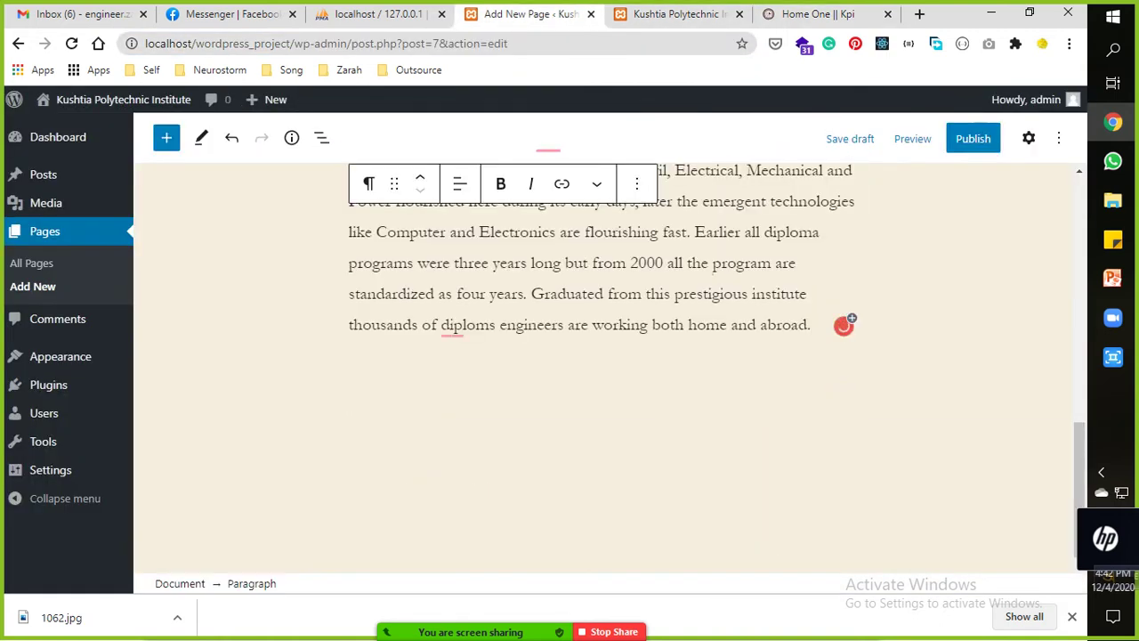
# Delete the colored PRINCIPAL MESSAGE text beside the photo, keeping the photo and the separate heading.
pyautogui.scroll(5, 587, 374)
pyautogui.scroll(1, 587, 374)
pyautogui.click(686, 406)
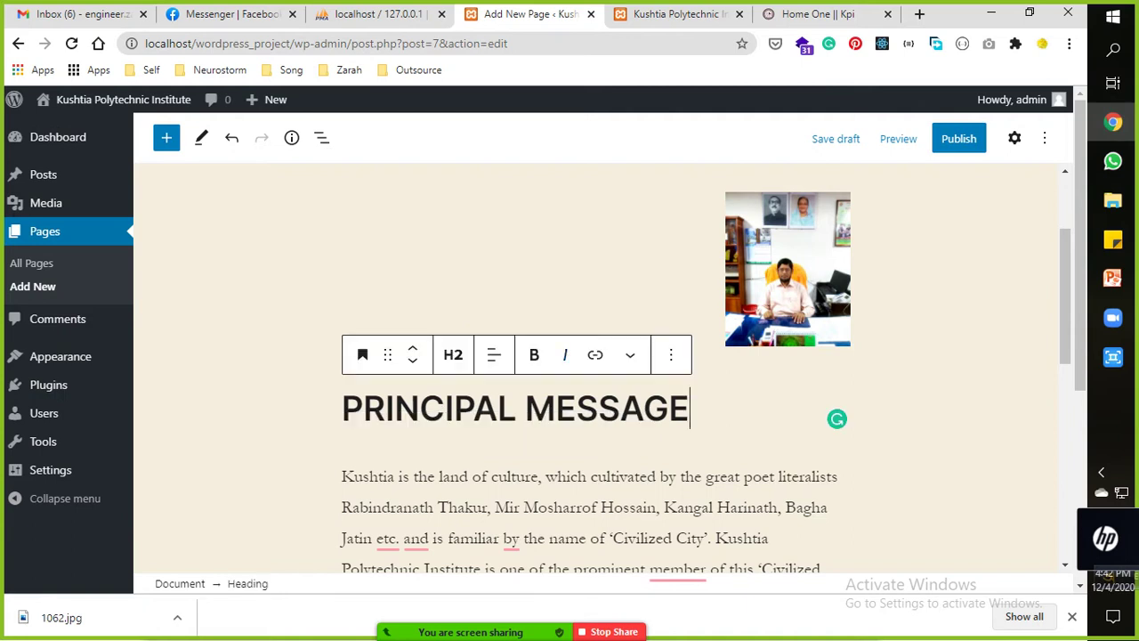
pyautogui.scroll(1, 587, 374)
pyautogui.click(493, 423)
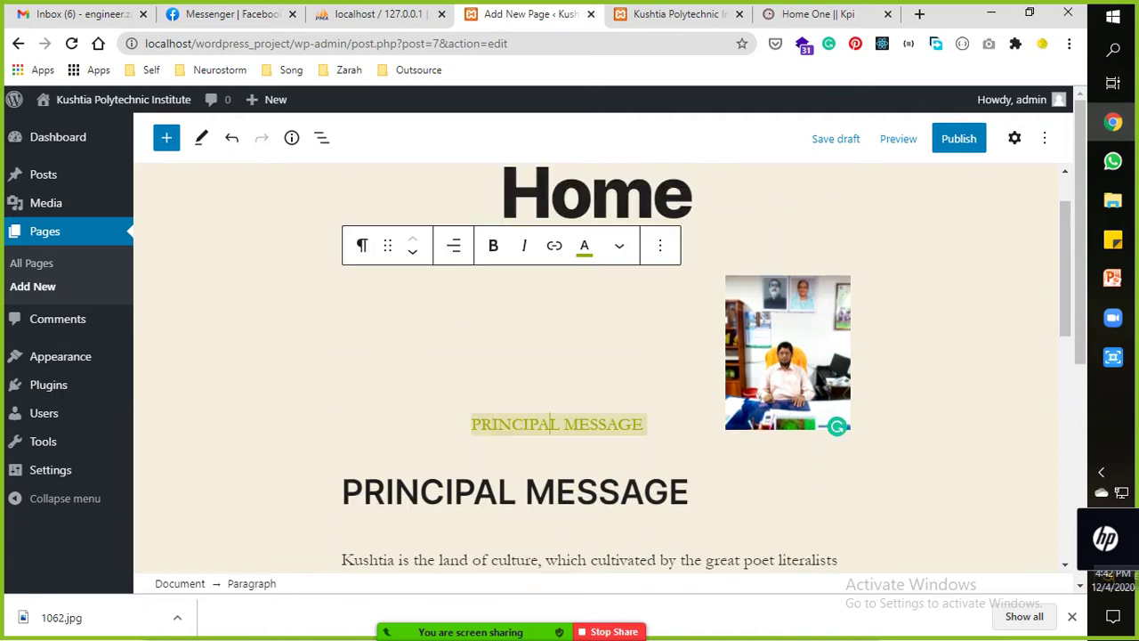
pyautogui.doubleClick(550, 424)
pyautogui.tripleClick(618, 424)
pyautogui.moveTo(643, 423); pyautogui.dragTo(471, 424)
pyautogui.press('BackSpace')
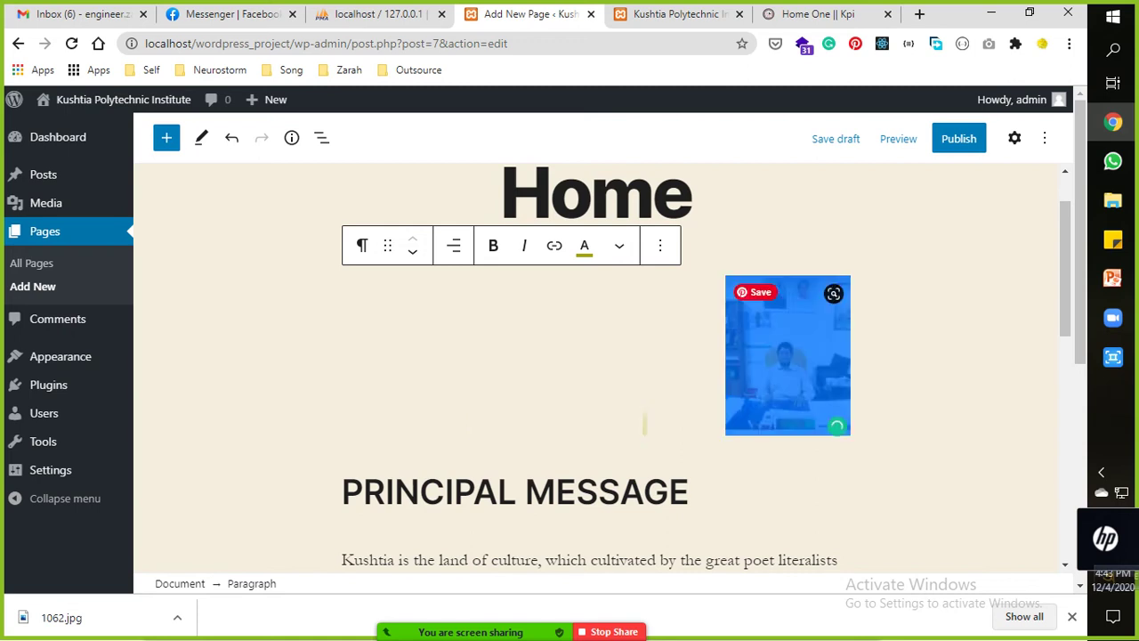
# Center-align the paragraph holding the principal's photo and publish the Home page.
pyautogui.click(787, 356)
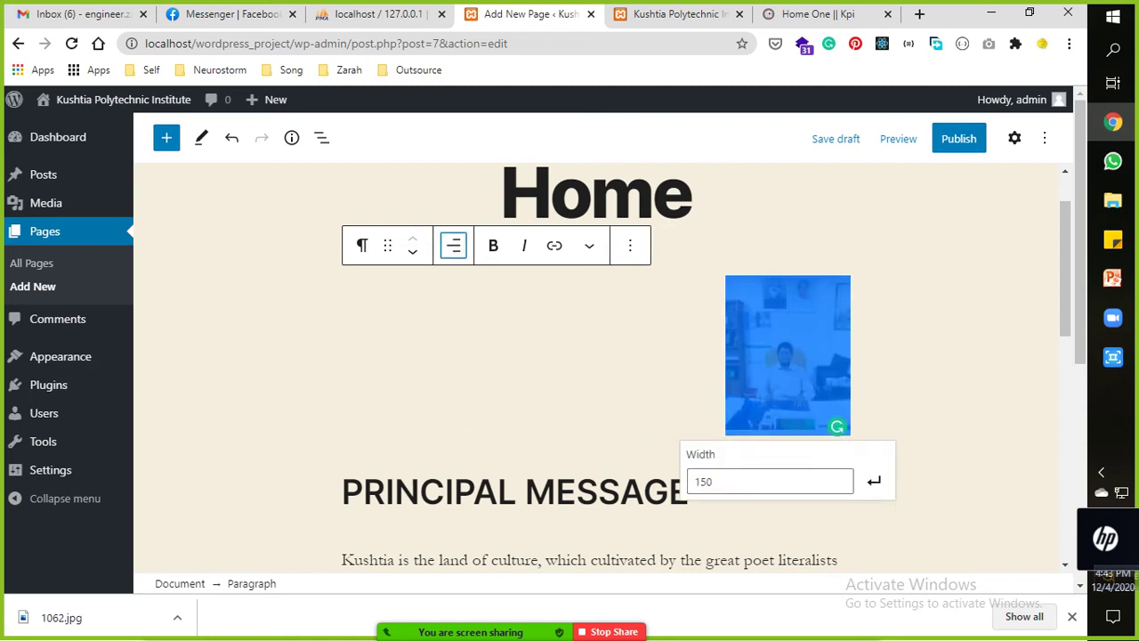
pyautogui.click(453, 244)
pyautogui.click(515, 336)
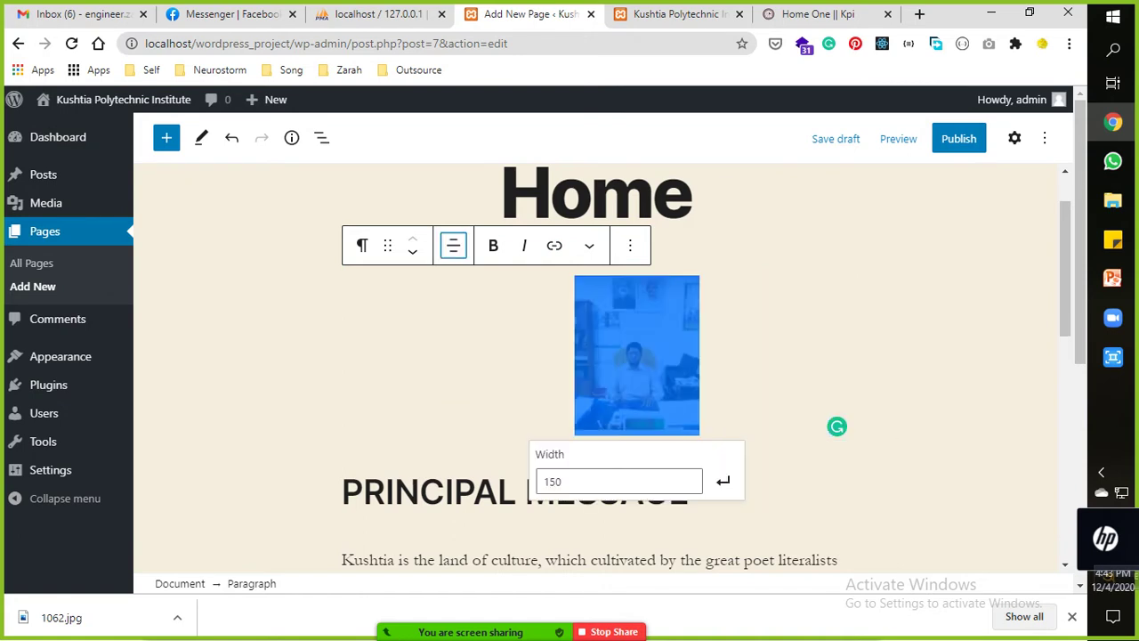
pyautogui.click(959, 138)
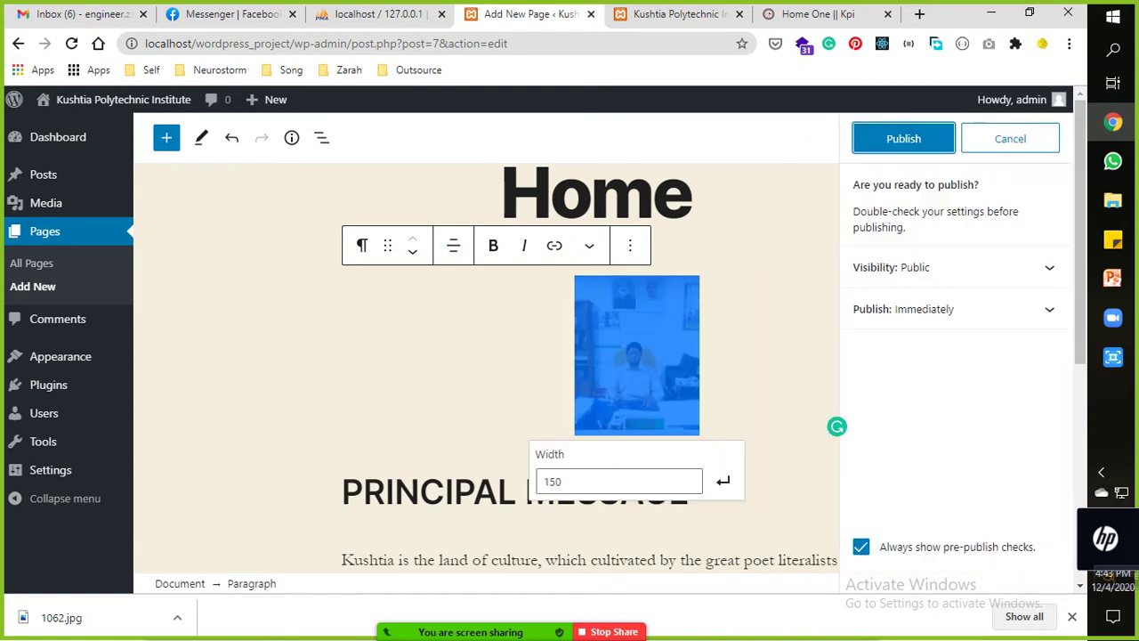
pyautogui.click(903, 138)
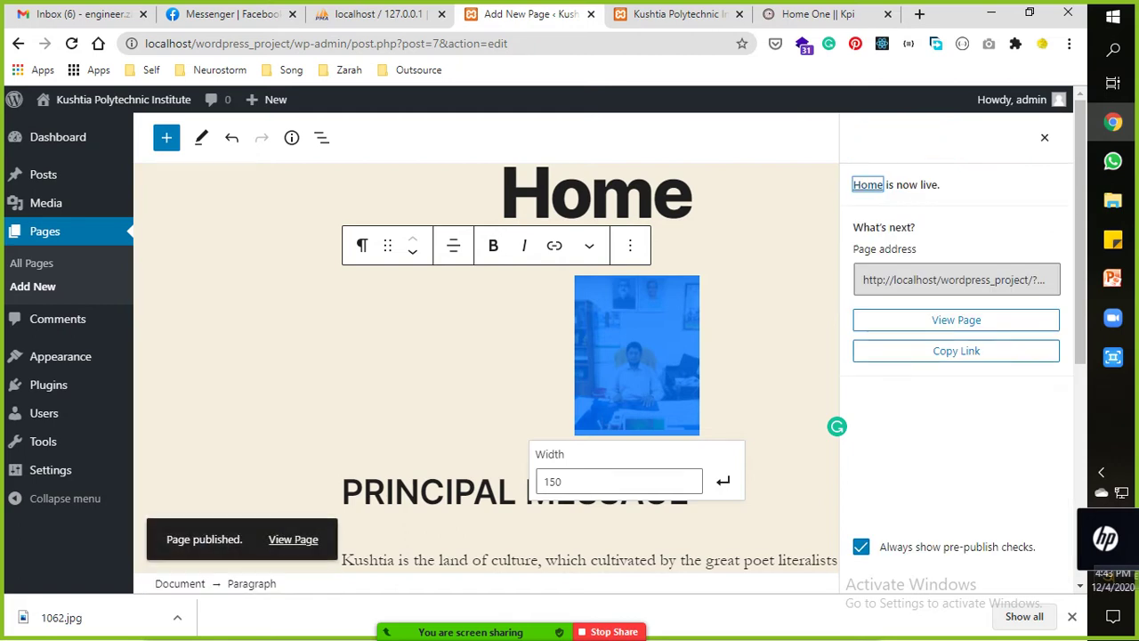
pyautogui.click(817, 14)
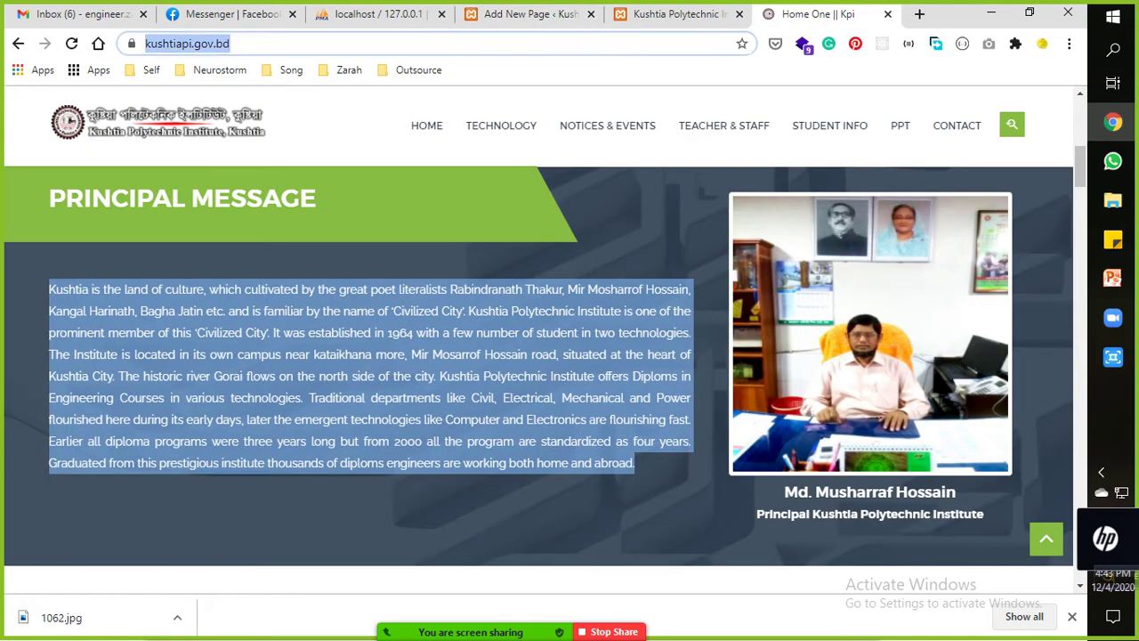
pyautogui.hotkey('ctrl', 'shift', 'Tab')
pyautogui.hotkey('ctrl', 'l')
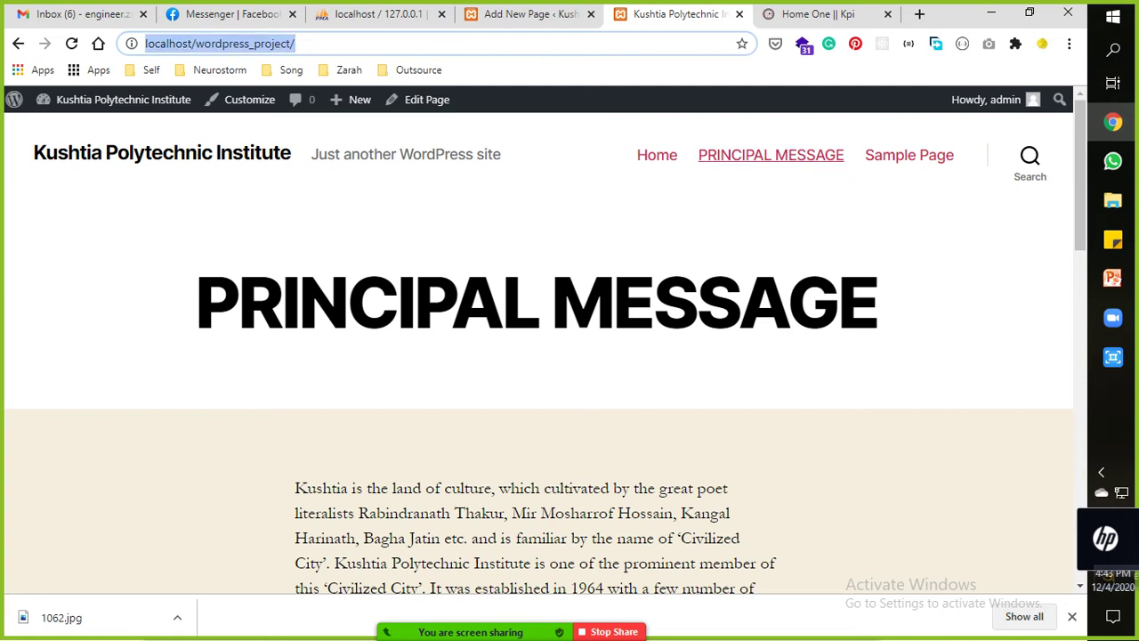
pyautogui.write('http://localhost/wordpress_project/?page_id=7')
pyautogui.press('Return')
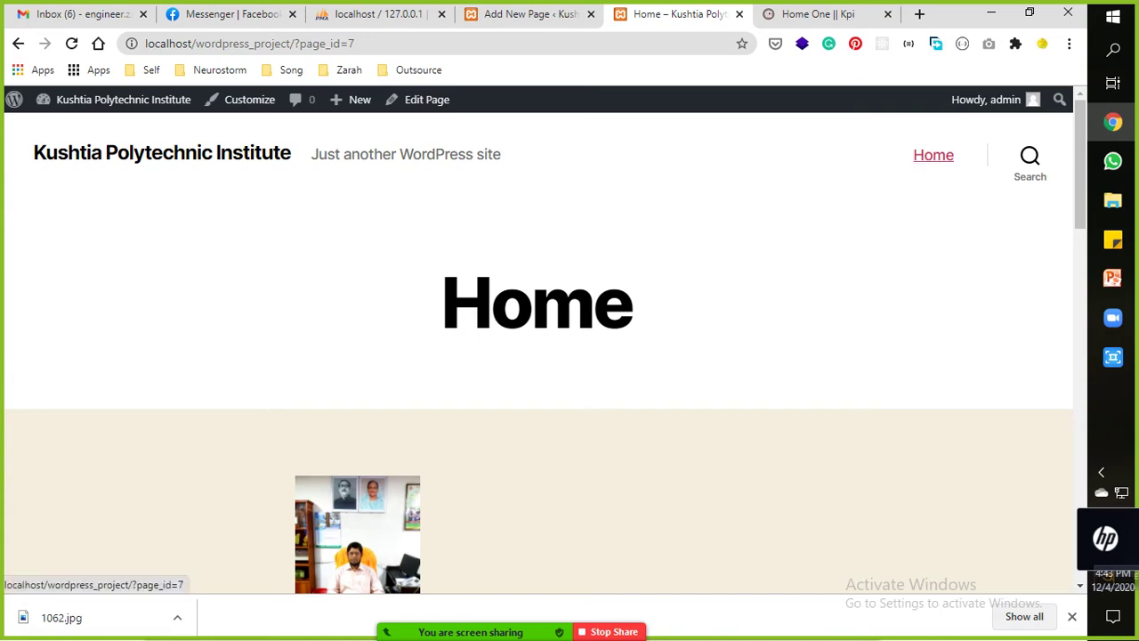
pyautogui.scroll(-3, 539, 356)
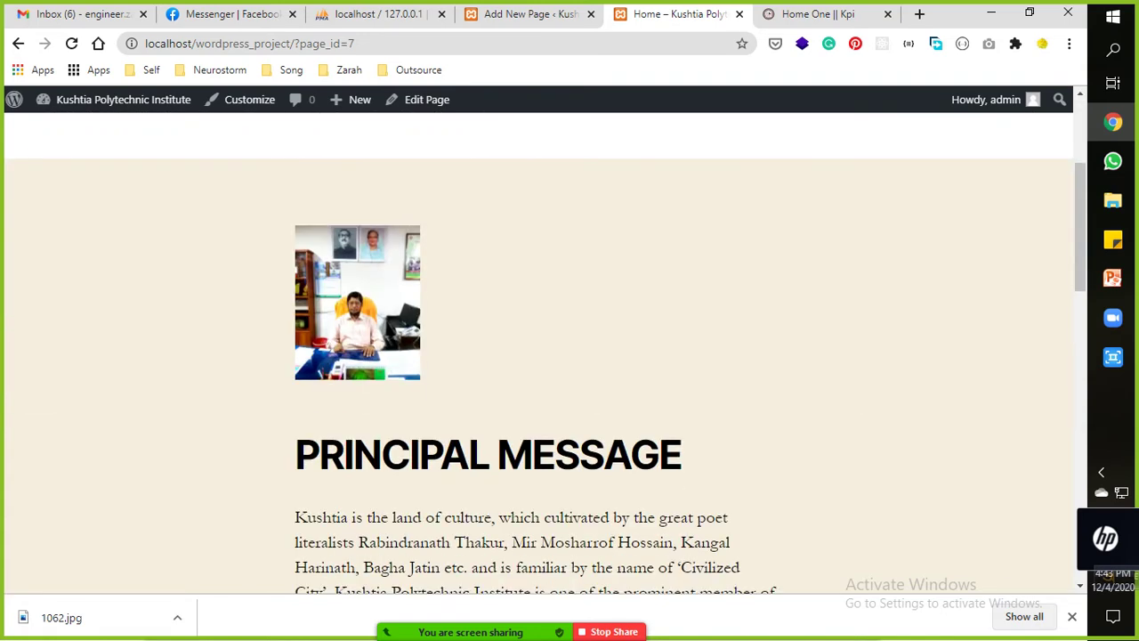
pyautogui.scroll(-5, 539, 356)
pyautogui.scroll(6, 539, 356)
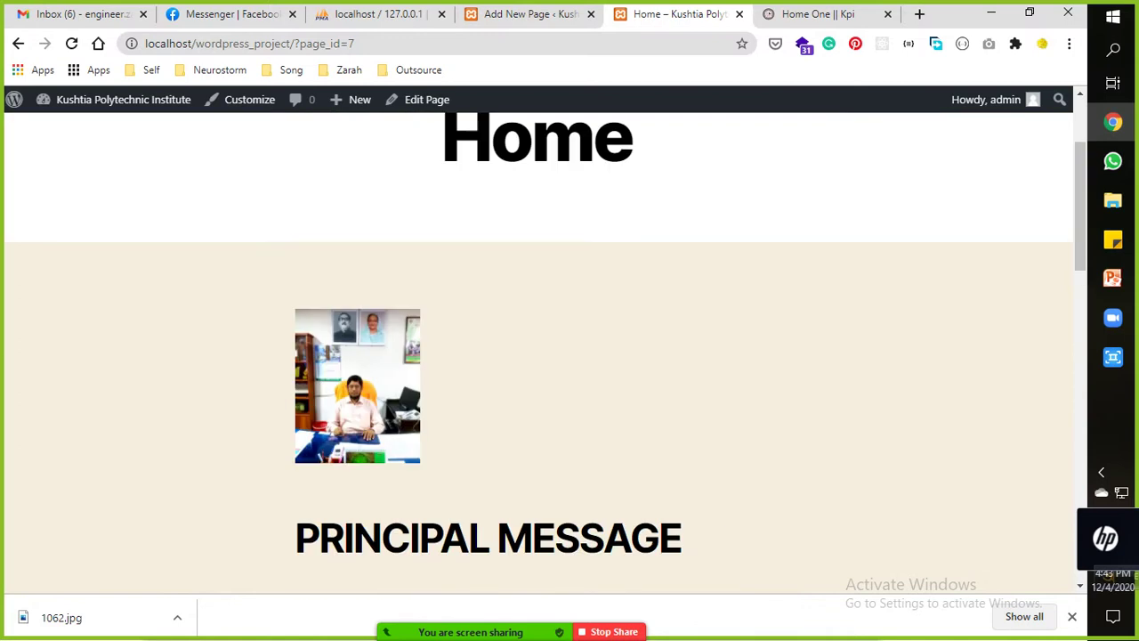
pyautogui.scroll(-8, 538, 356)
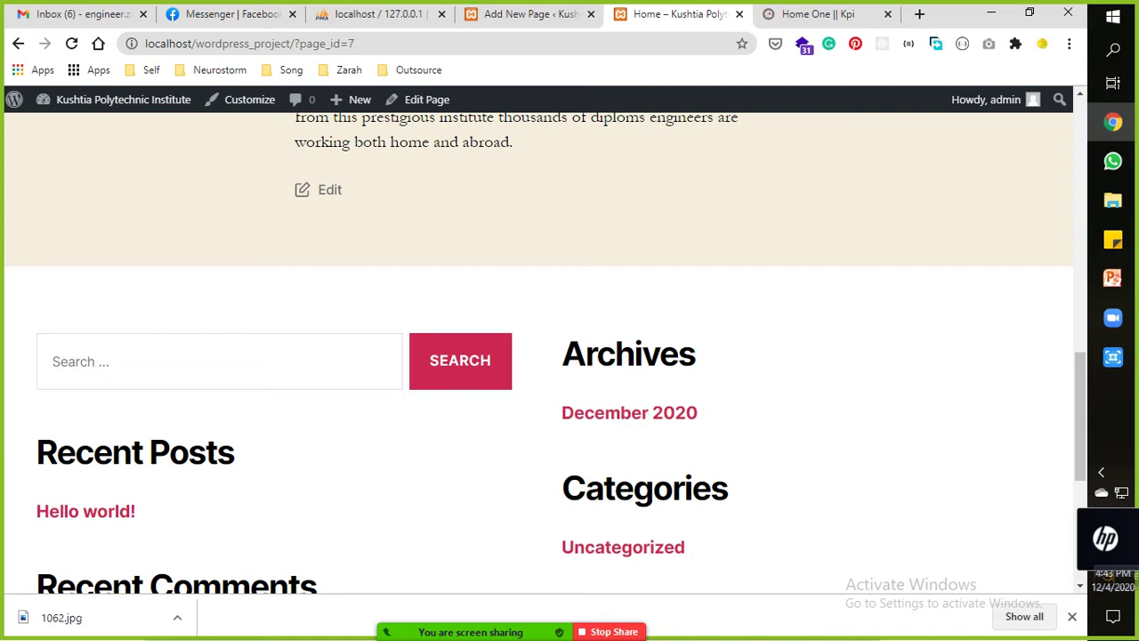
# View the published Home page from its page editor, and return to the editor.
pyautogui.hotkey('ctrl', 'shift', 'Tab')
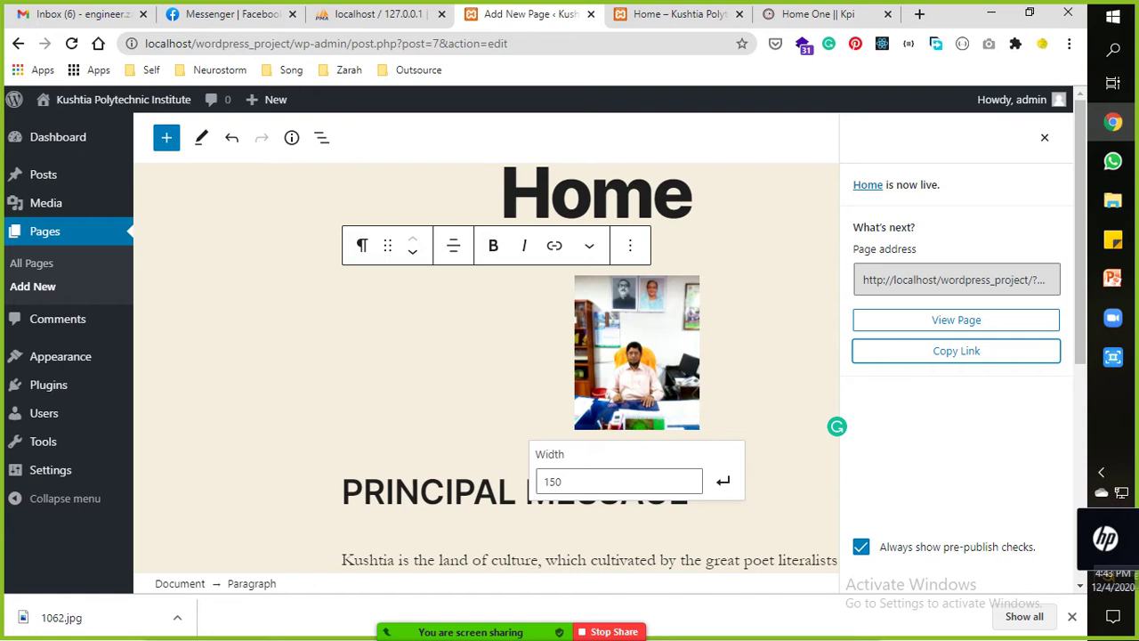
pyautogui.scroll(-3, 587, 374)
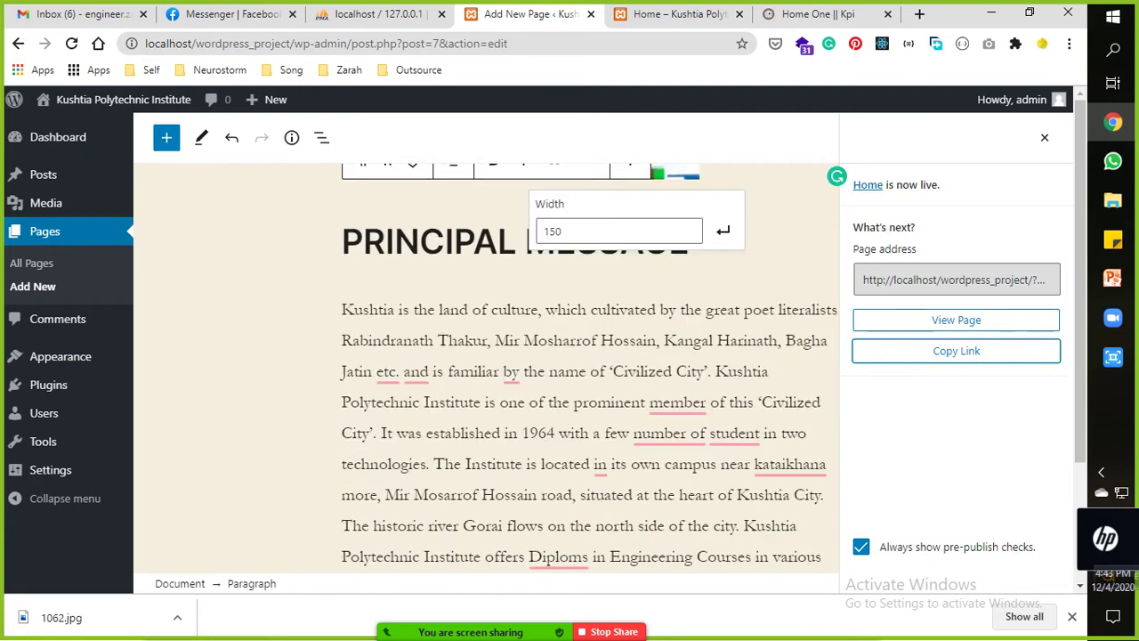
pyautogui.click(956, 319)
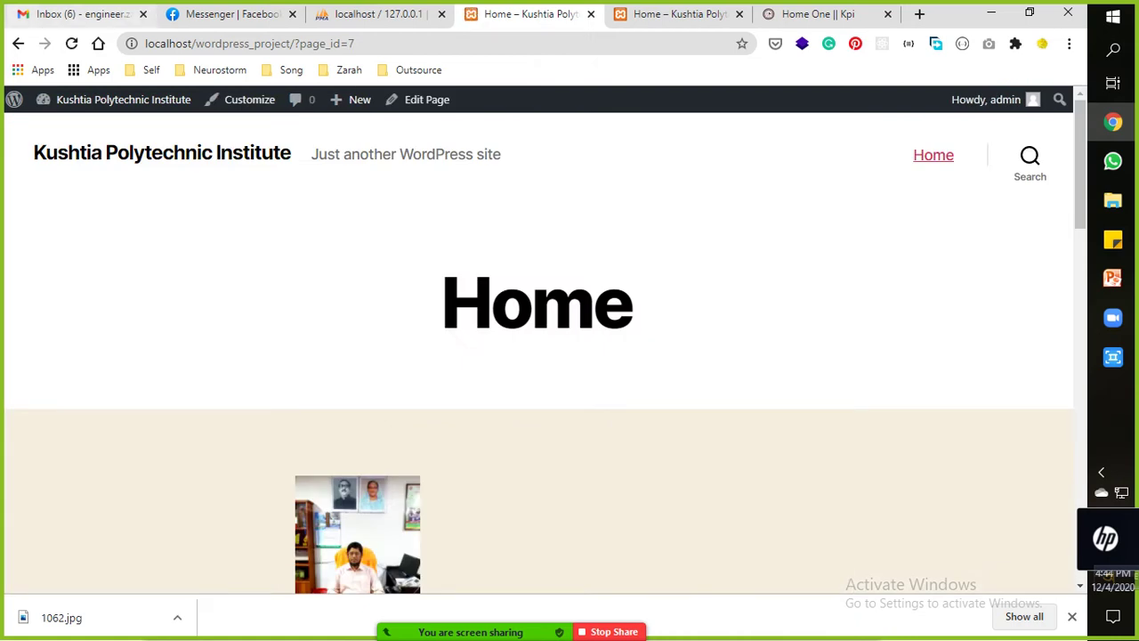
pyautogui.hotkey('alt', 'Left')
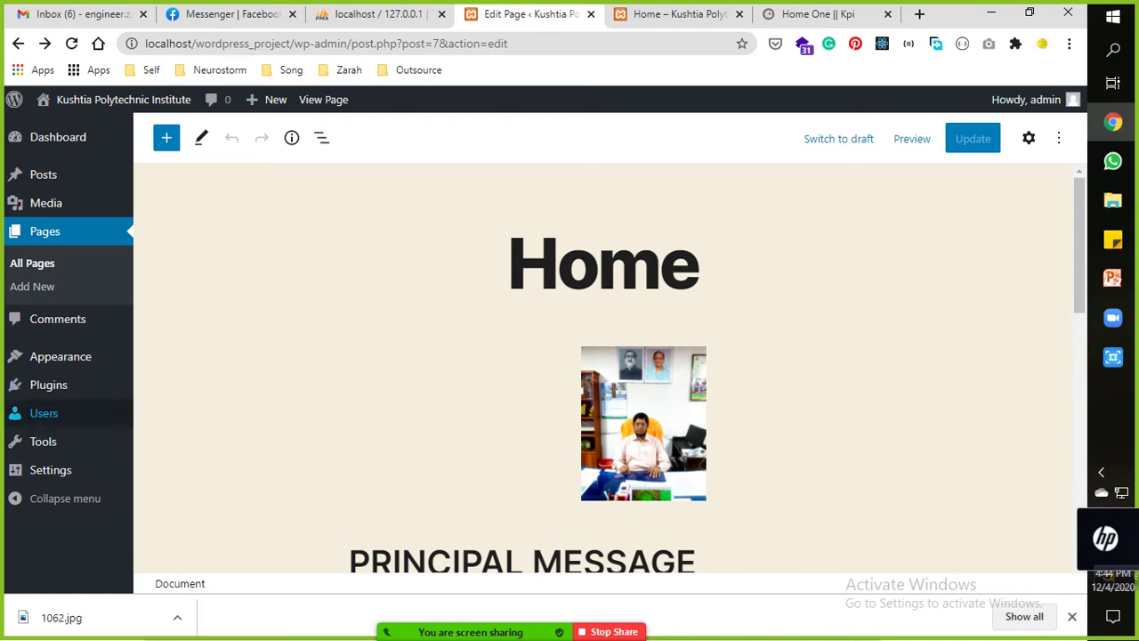
# Create a new navigation menu named "Menu" in the site's appearance settings.
pyautogui.moveTo(48, 385)
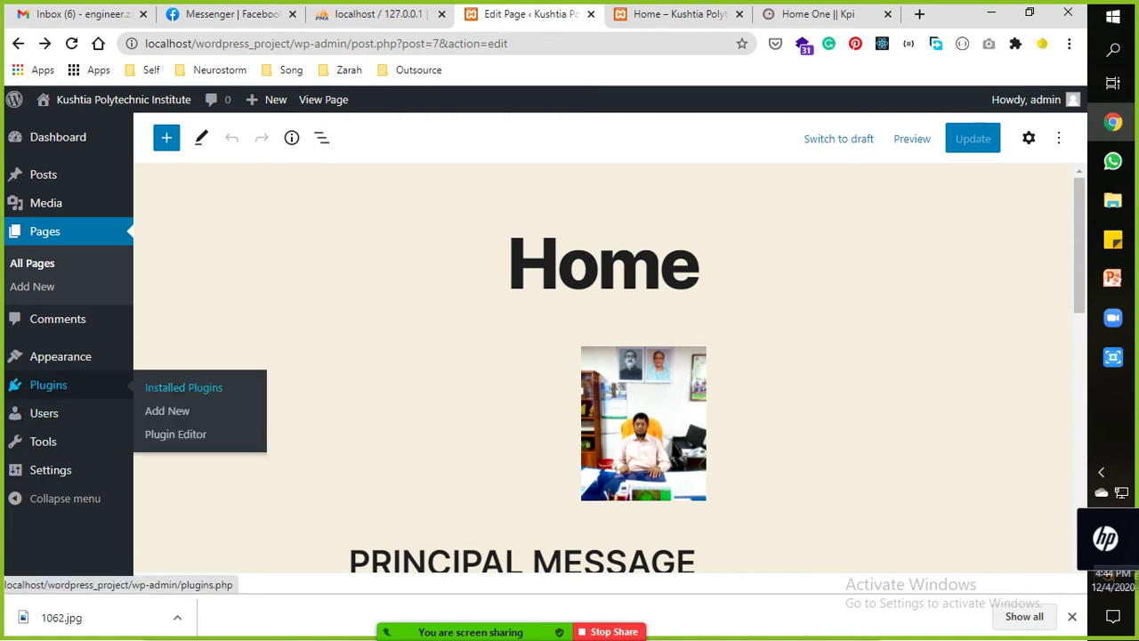
pyautogui.moveTo(43, 442)
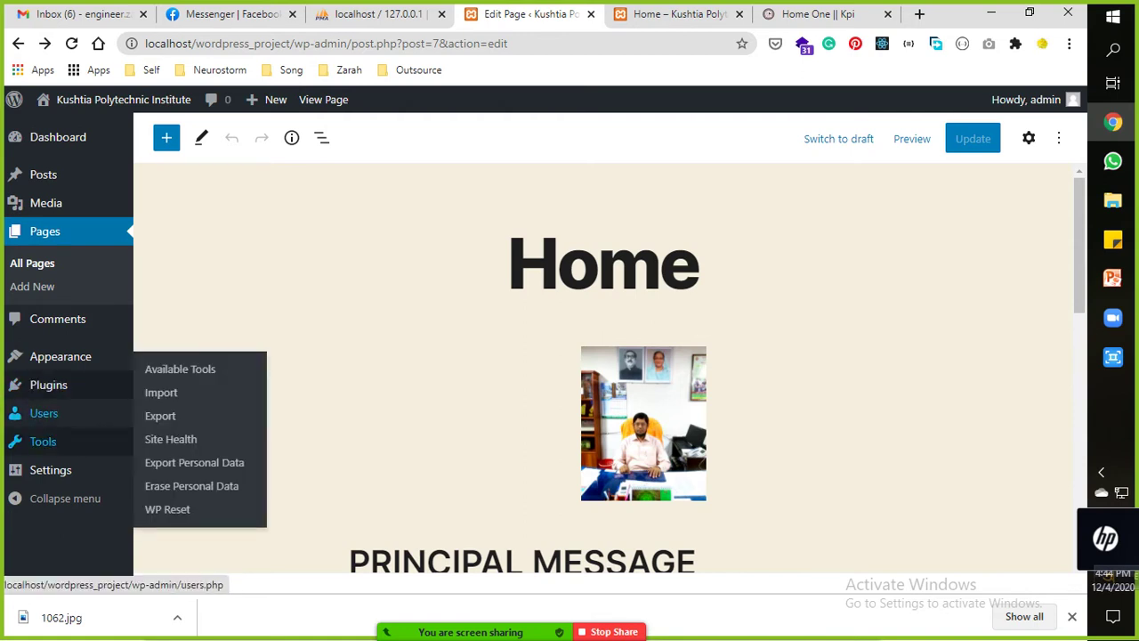
pyautogui.moveTo(61, 355)
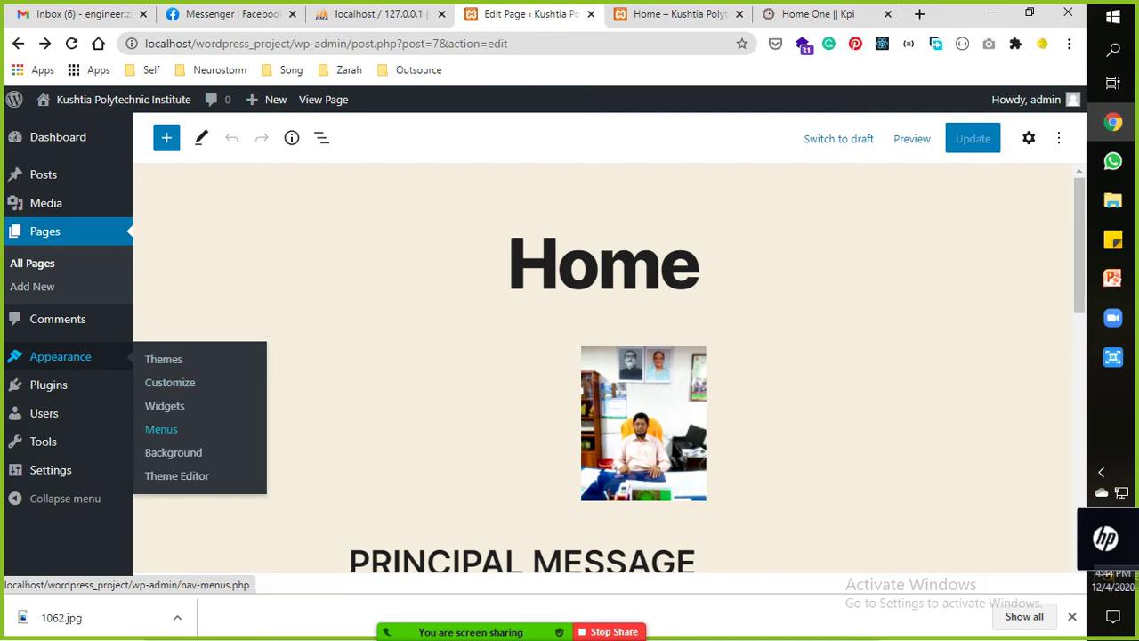
pyautogui.click(161, 429)
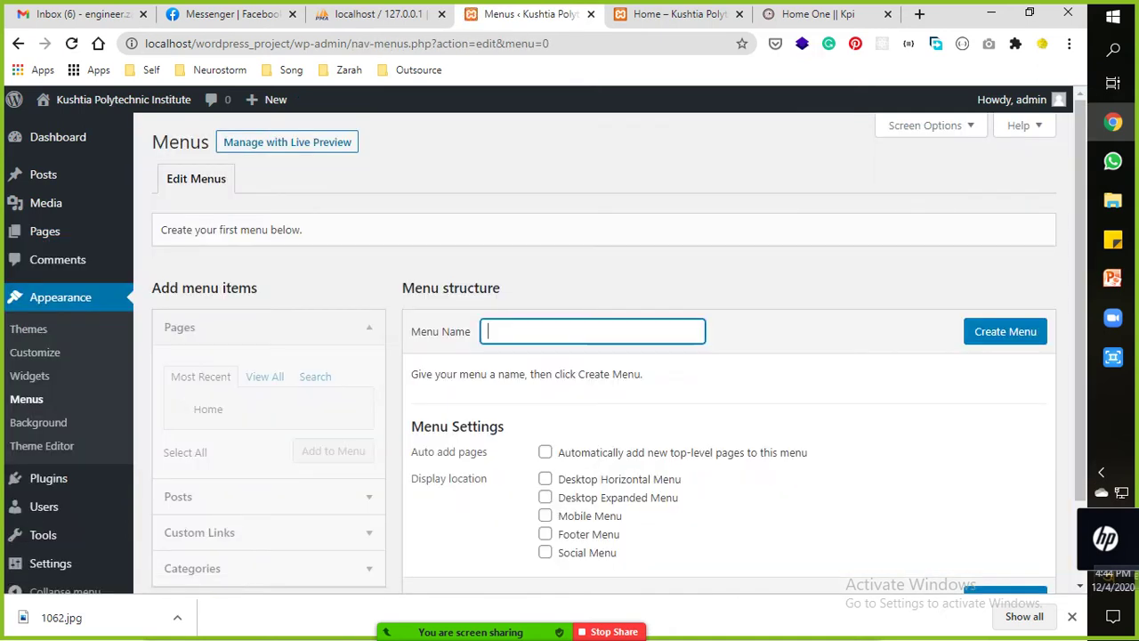
pyautogui.write('H')
pyautogui.press('BackSpace')
pyautogui.write('Menu')
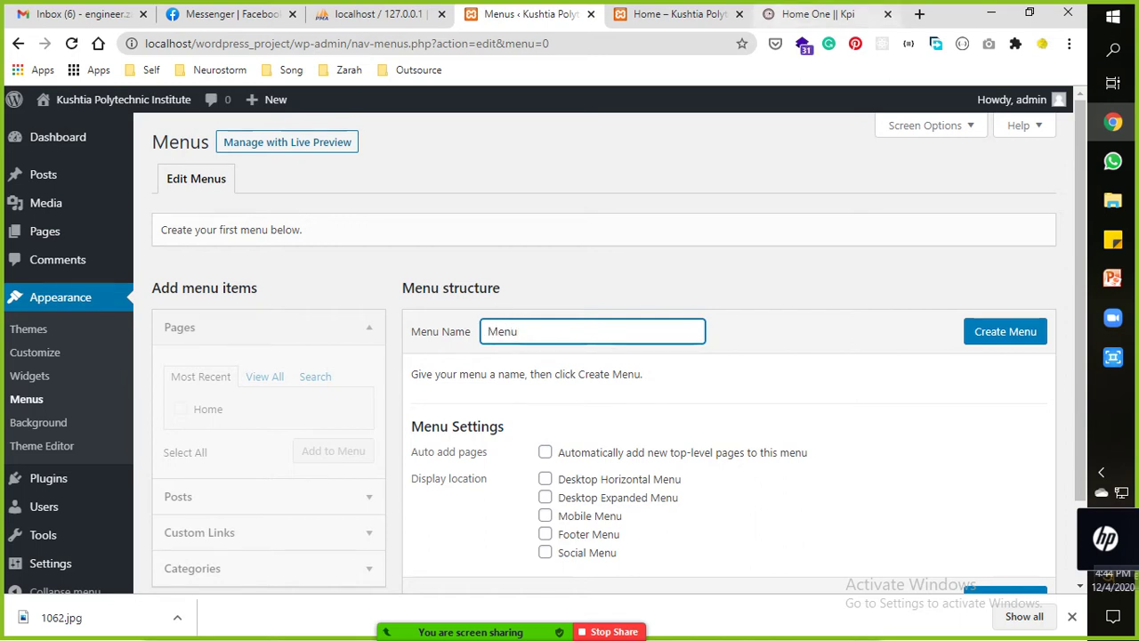
pyautogui.hotkey('ctrl', '9')
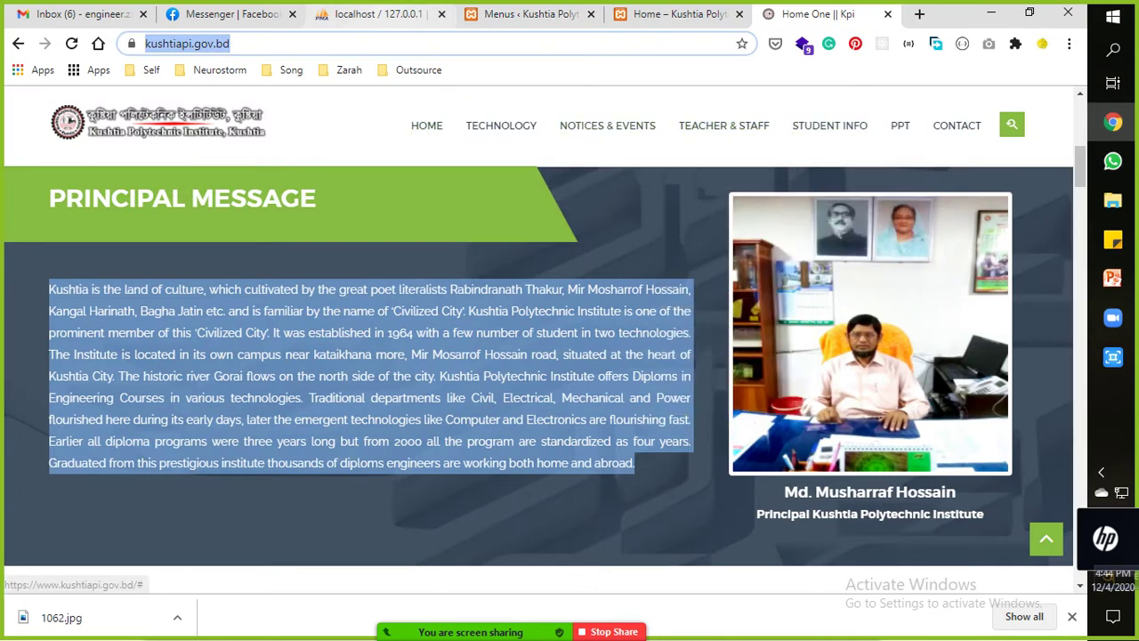
pyautogui.click(378, 14)
pyautogui.click(532, 13)
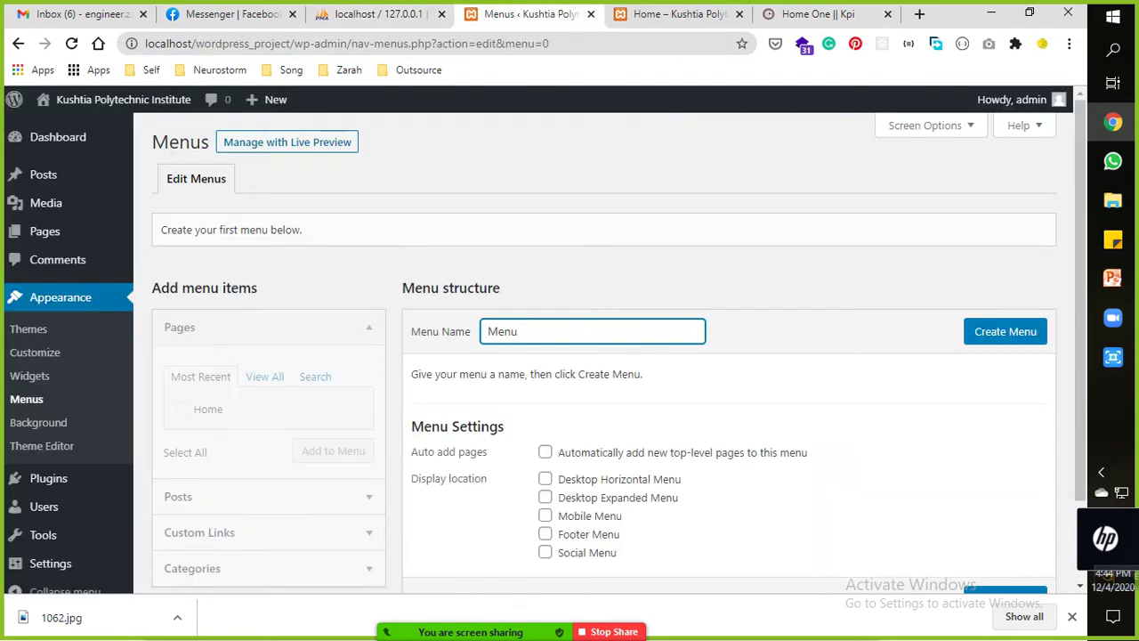
pyautogui.scroll(-2, 605, 356)
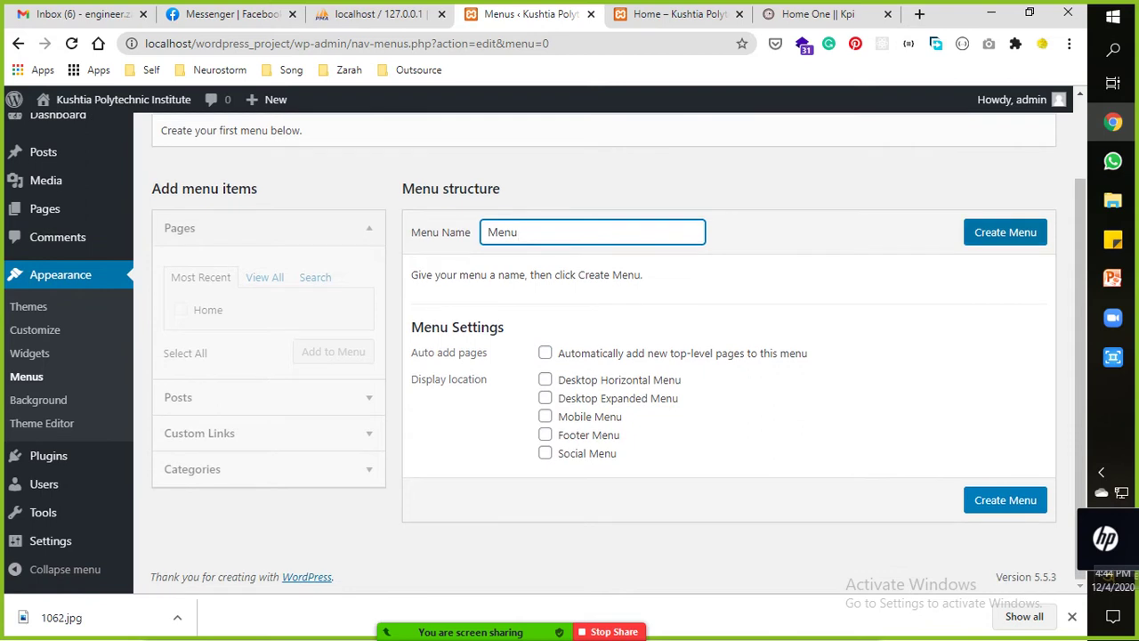
pyautogui.press('Tab')
pyautogui.press('Return')
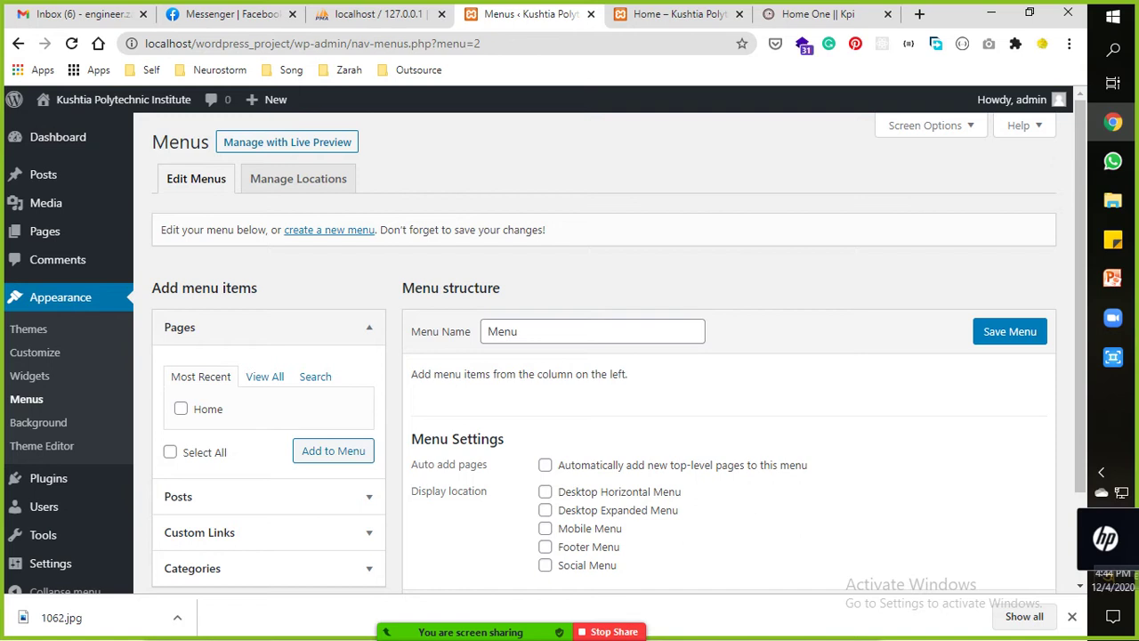
# Add the Home page as an item to the navigation menu and save the menu.
pyautogui.click(170, 452)
pyautogui.scroll(-1, 267, 418)
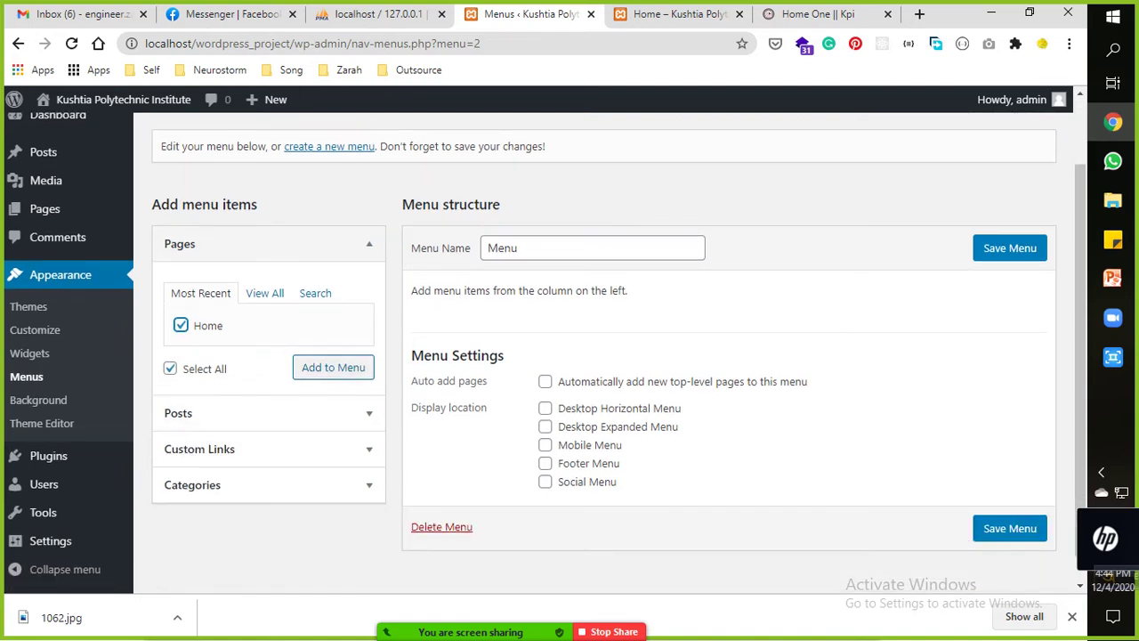
pyautogui.click(333, 367)
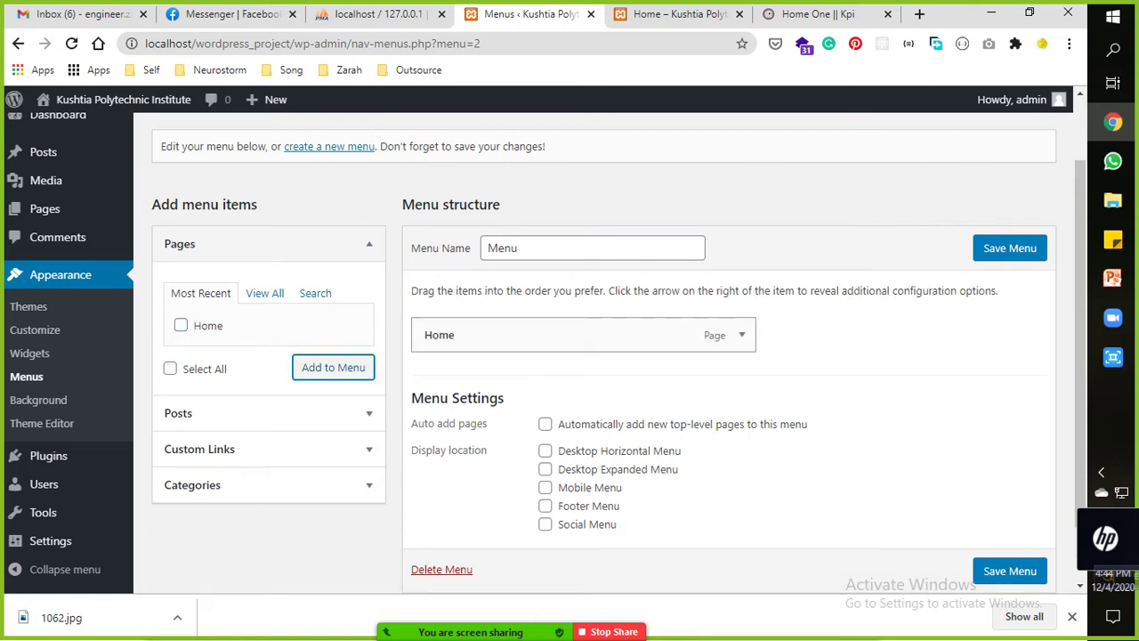
pyautogui.moveTo(440, 334); pyautogui.dragTo(498, 436)
pyautogui.scroll(-2, 730, 400)
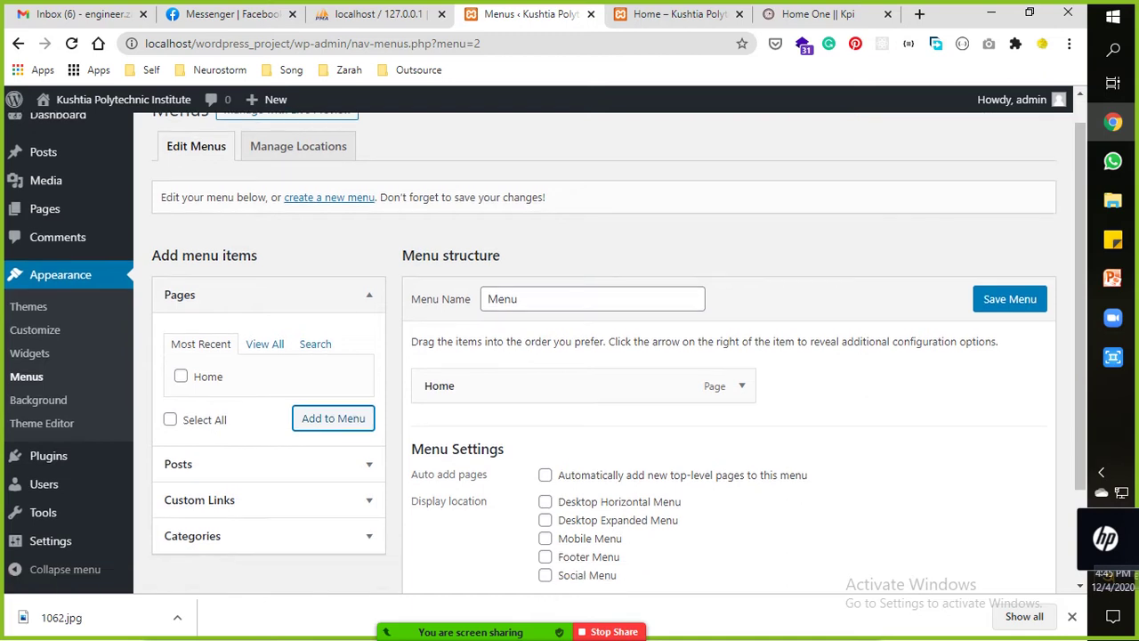
pyautogui.click(1010, 499)
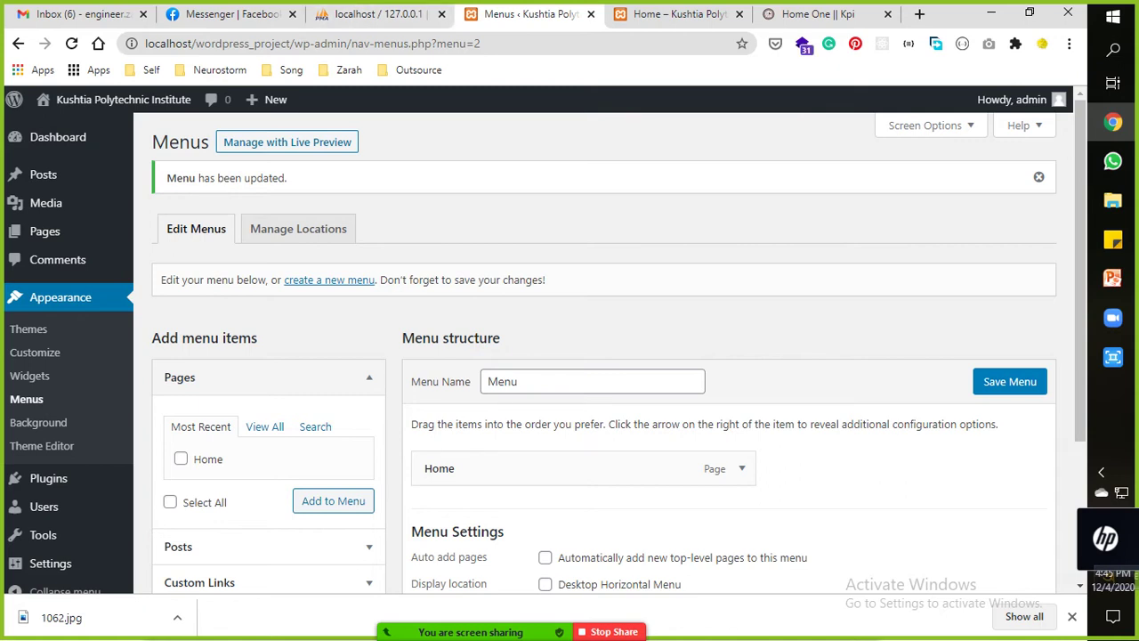
# Reload the site's Home page in its browser tab and check the Home link in the header.
pyautogui.click(676, 13)
pyautogui.press('F5')
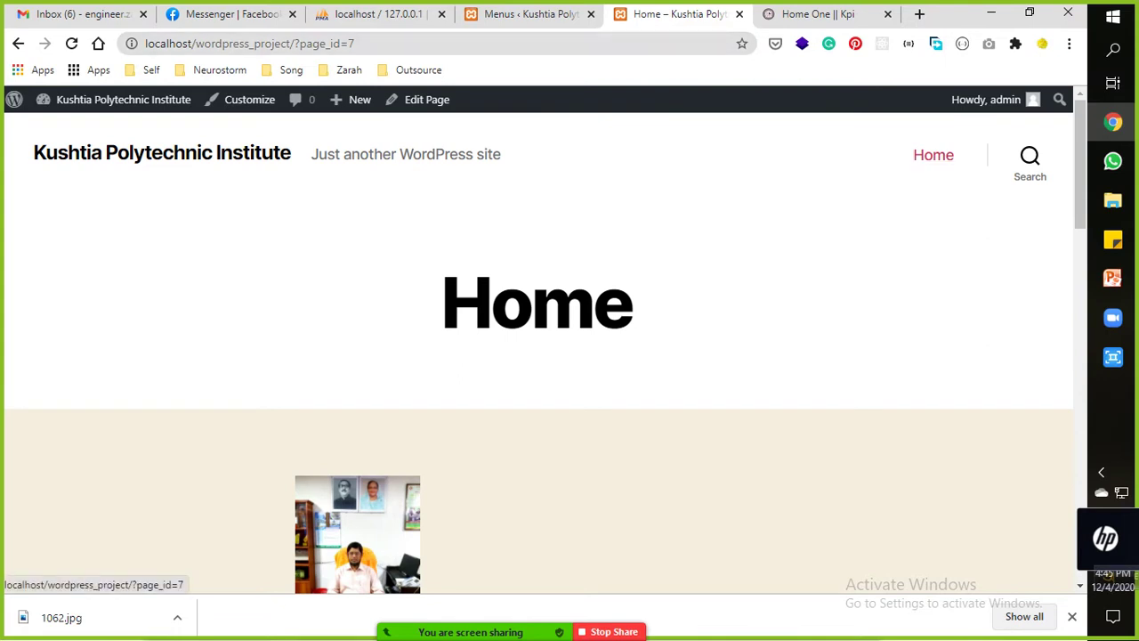
pyautogui.click(934, 155)
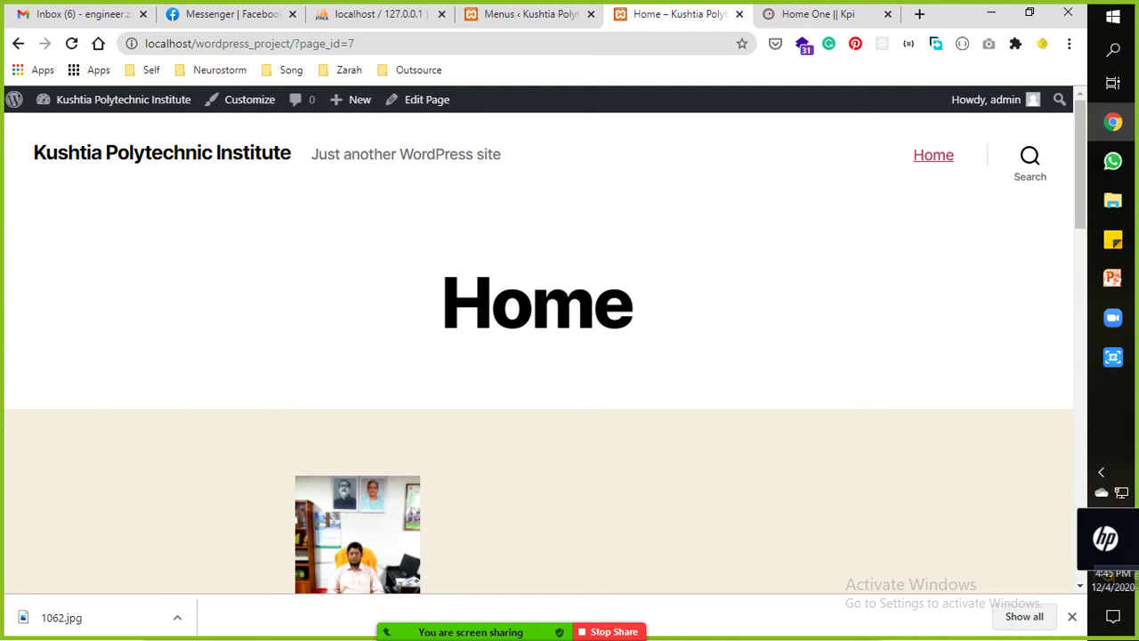
pyautogui.click(933, 155)
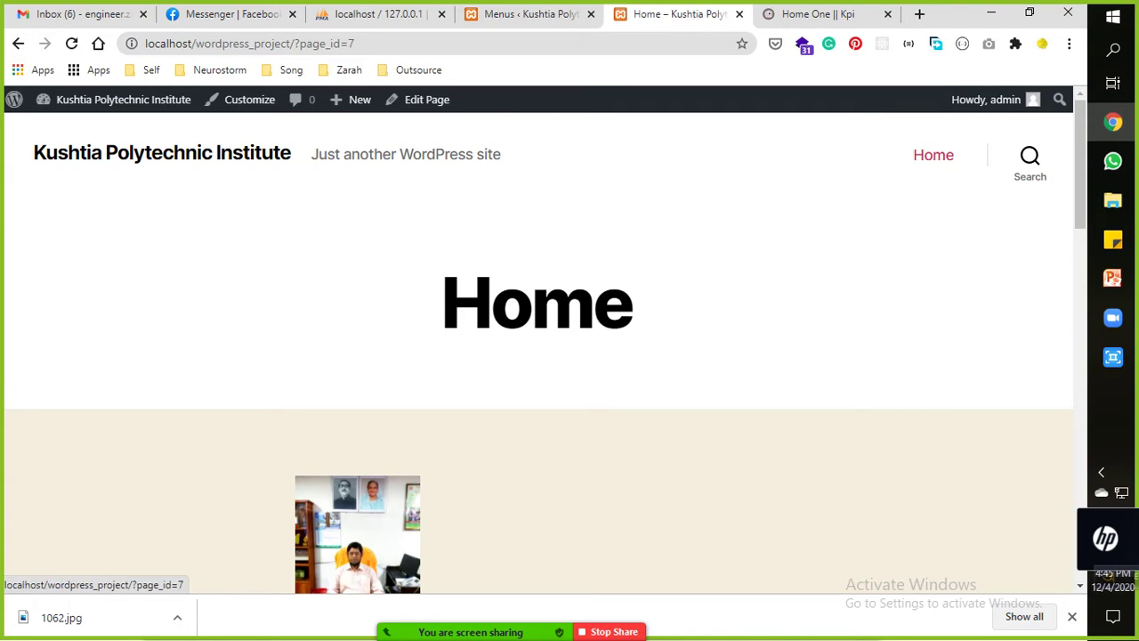
# Set the site's homepage to display the static page Home in the Reading Settings and save the changes.
pyautogui.click(531, 14)
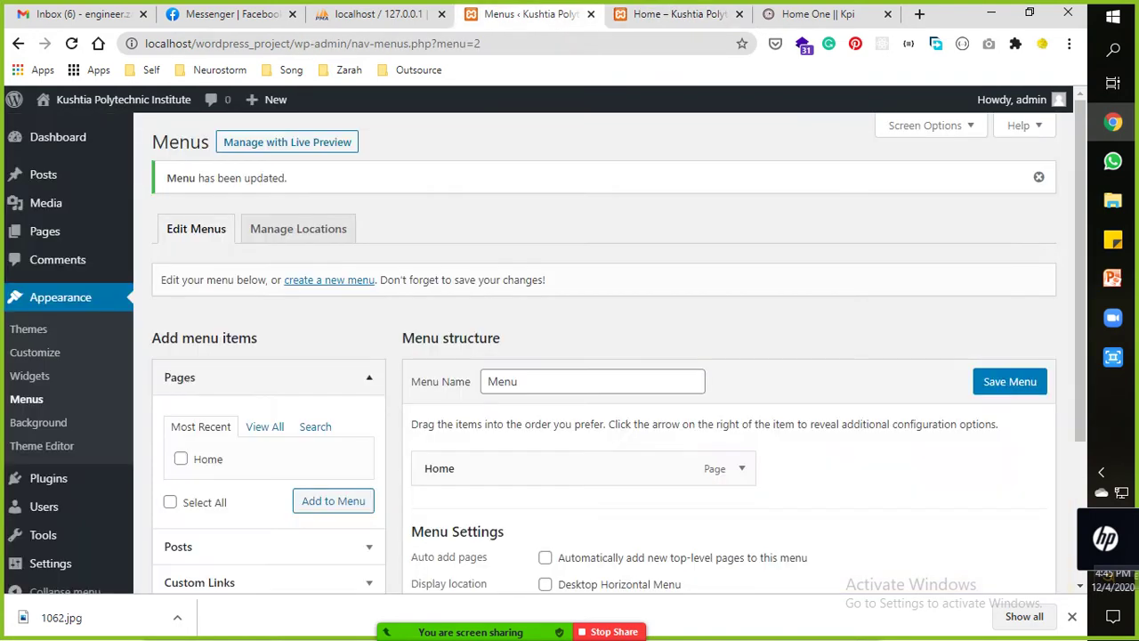
pyautogui.scroll(-3, 53, 480)
pyautogui.moveTo(51, 541)
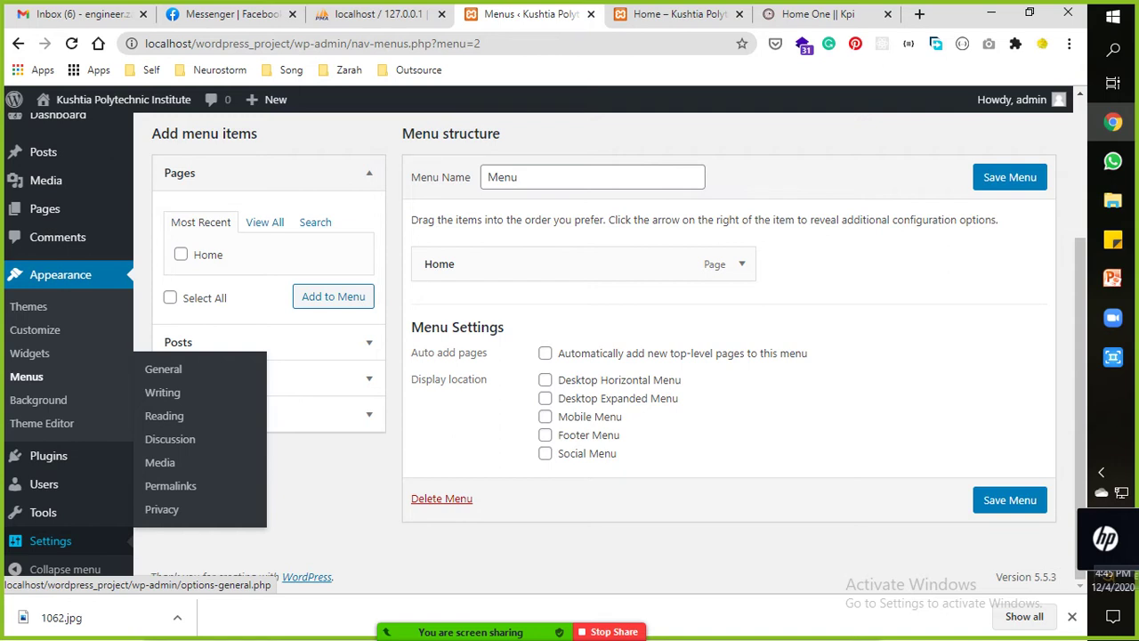
pyautogui.click(163, 416)
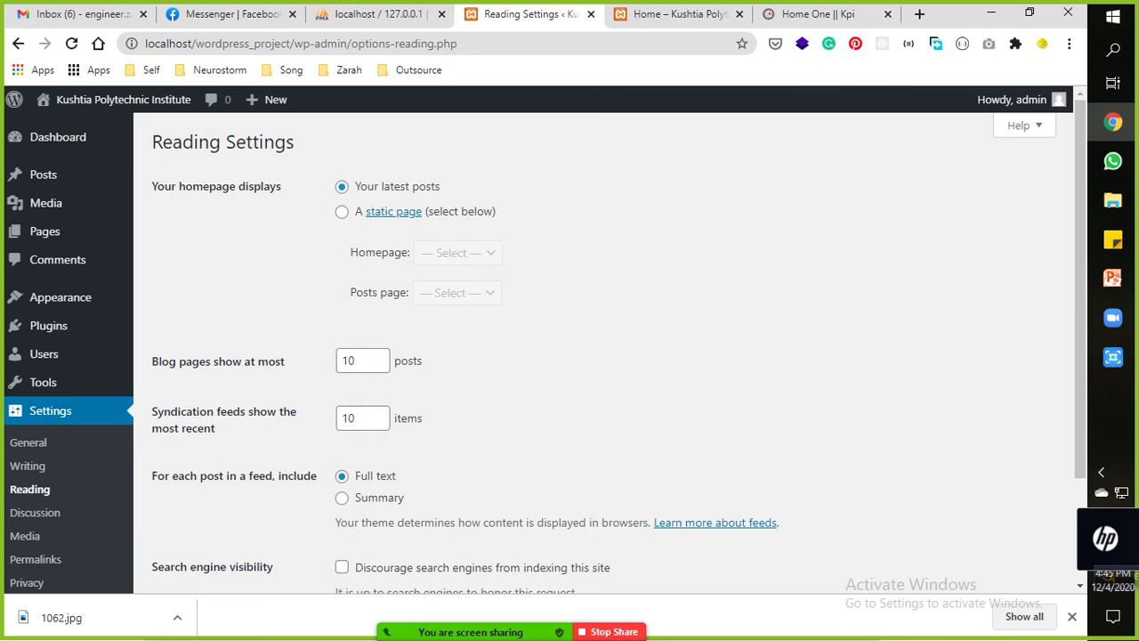
pyautogui.click(342, 210)
pyautogui.click(457, 253)
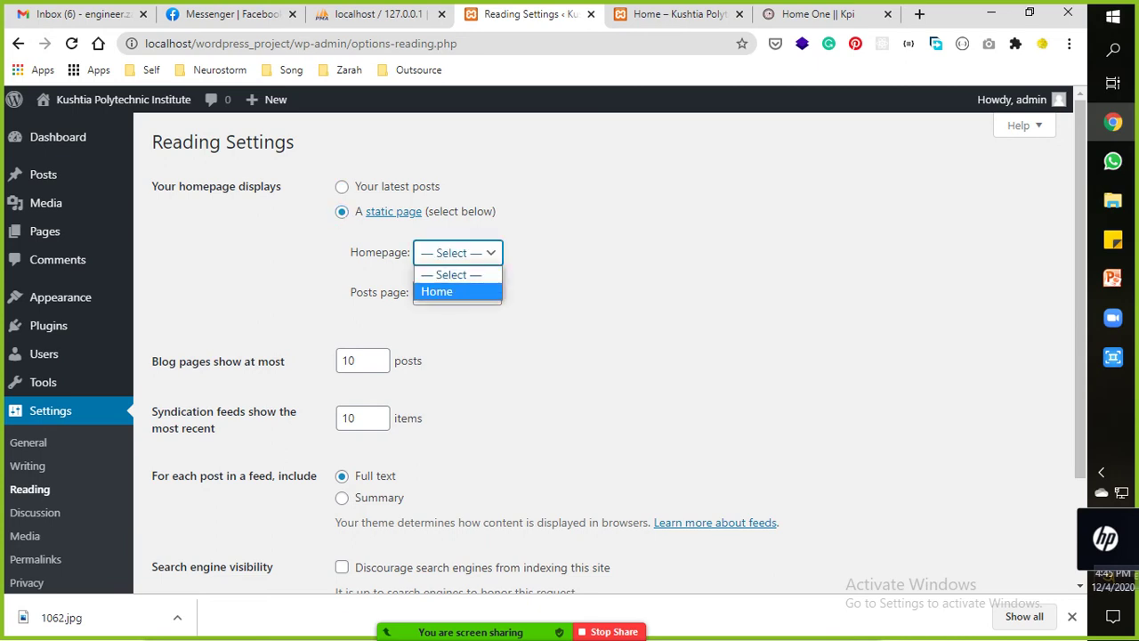
pyautogui.click(436, 291)
pyautogui.scroll(-2, 605, 356)
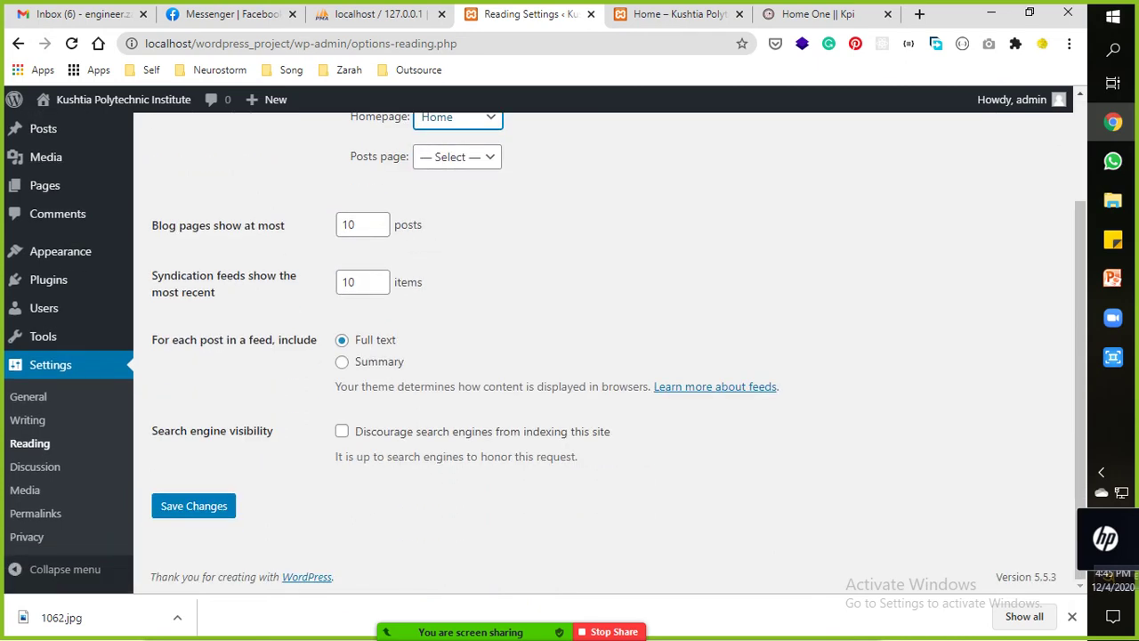
pyautogui.click(194, 506)
# Close the old Home page tab and open the site's front page in a new browser tab from the admin area.
pyautogui.click(677, 13)
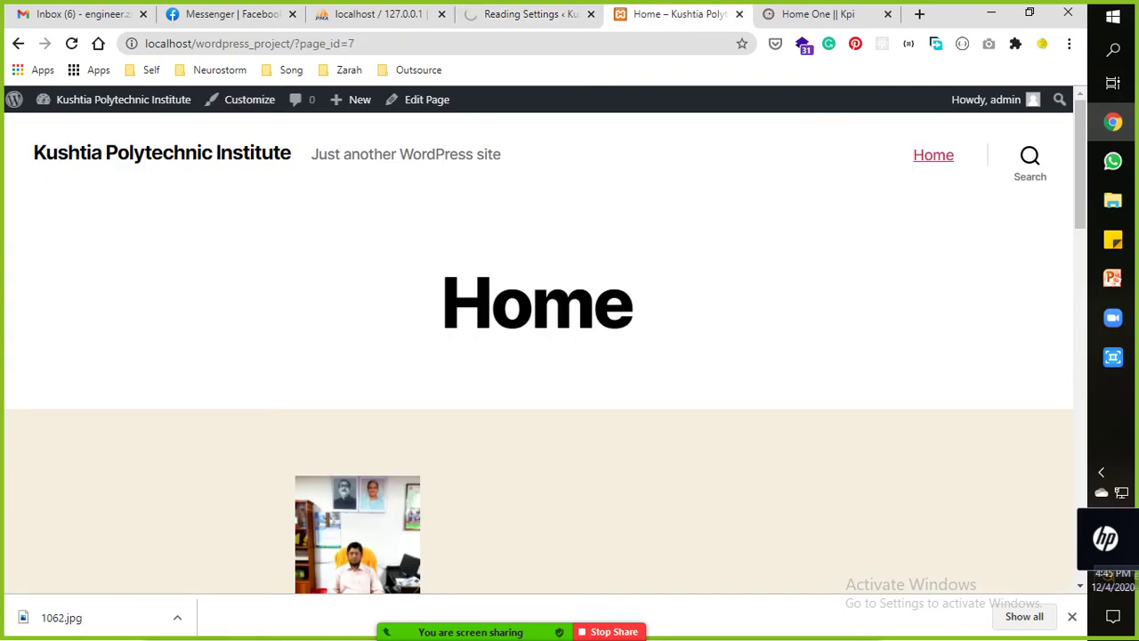
pyautogui.hotkey('ctrl', 'shift', 'Tab')
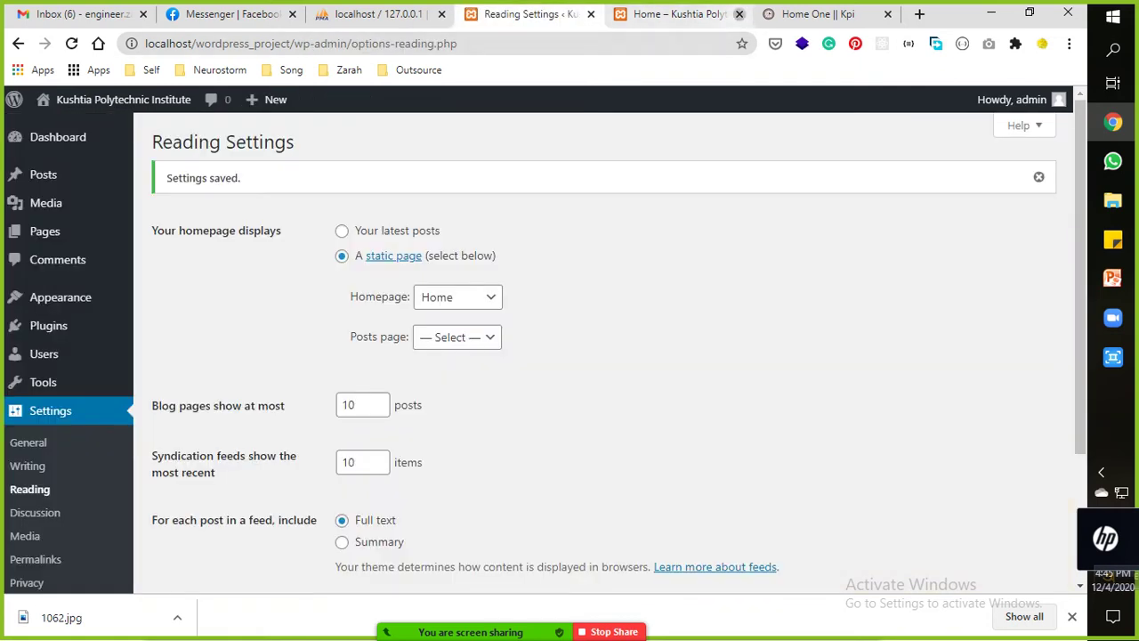
pyautogui.click(738, 14)
pyautogui.moveTo(116, 99)
pyautogui.rightClick(78, 129)
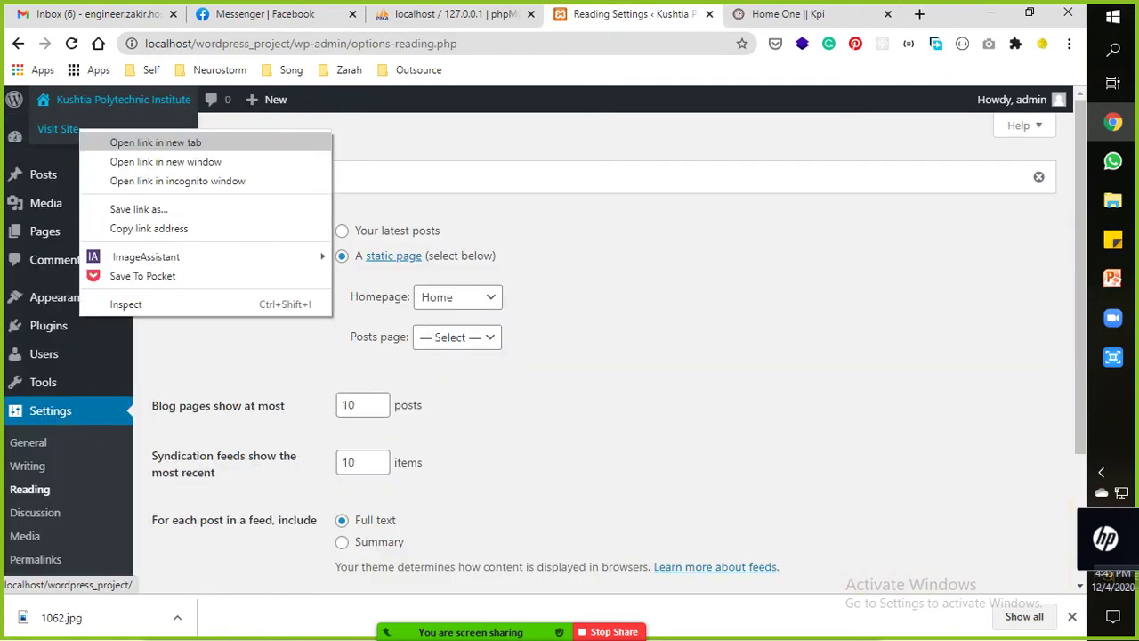
pyautogui.click(156, 142)
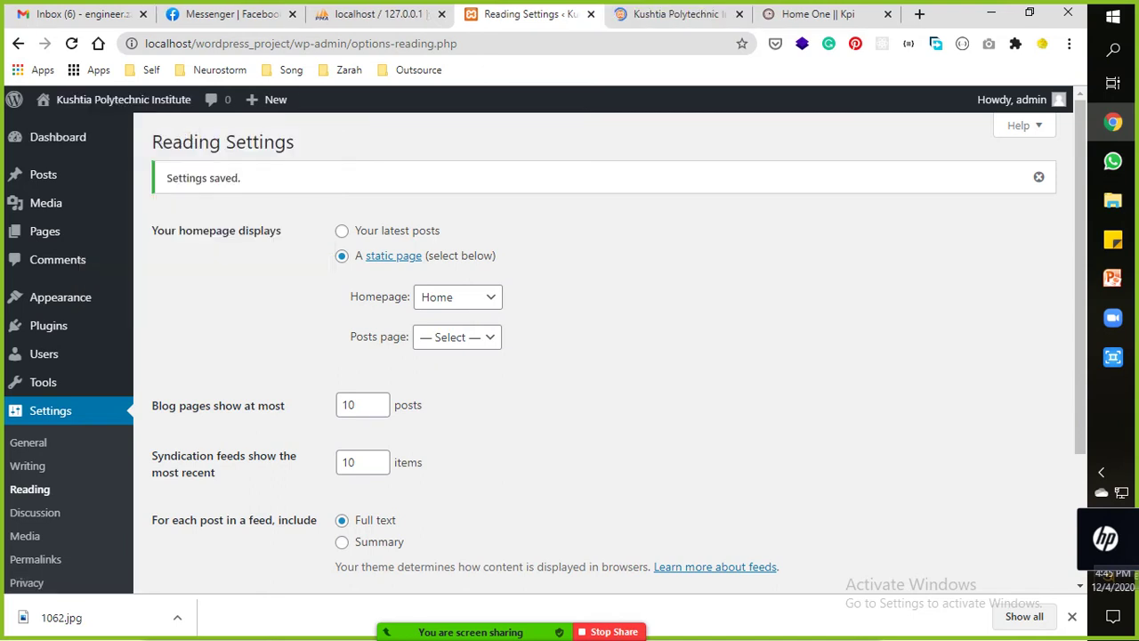
pyautogui.hotkey('ctrl', 'Tab')
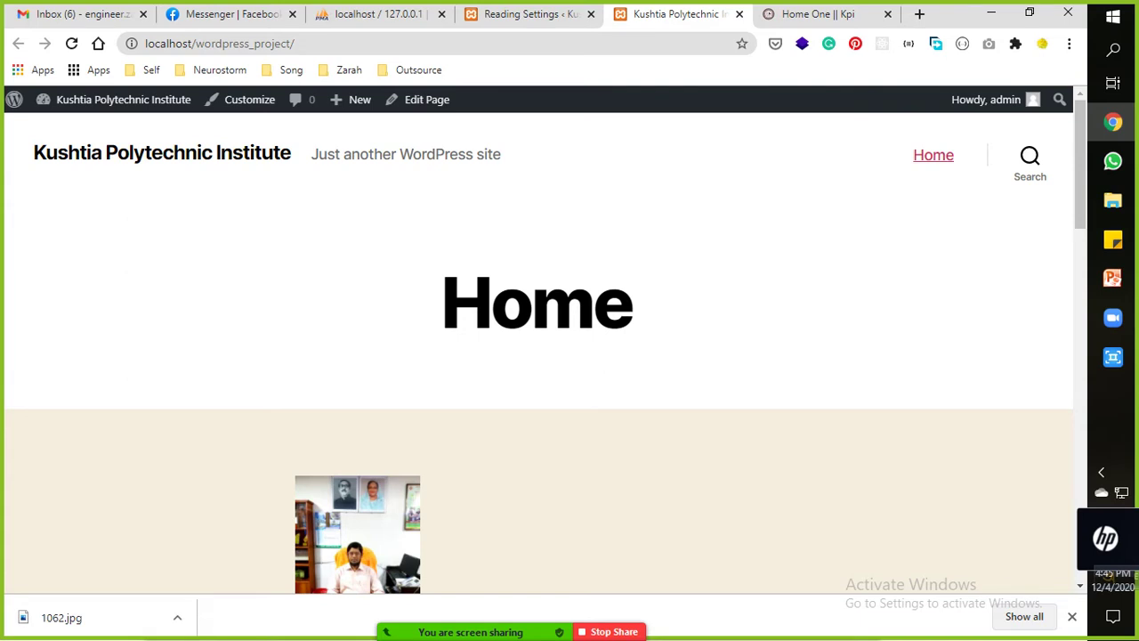
# Compare the local front page with the kushtiapi.gov.bd homepage, including its header and navigation, and return to the Reading Settings.
pyautogui.hotkey('ctrl', 'Tab')
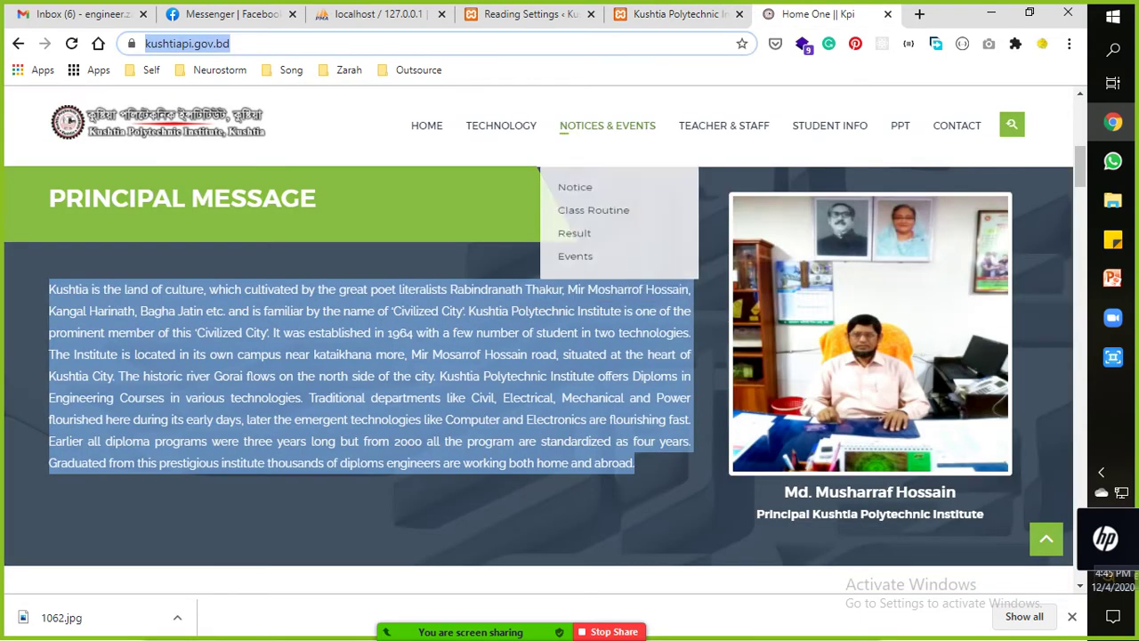
pyautogui.hotkey('ctrl', 'shift', 'Tab')
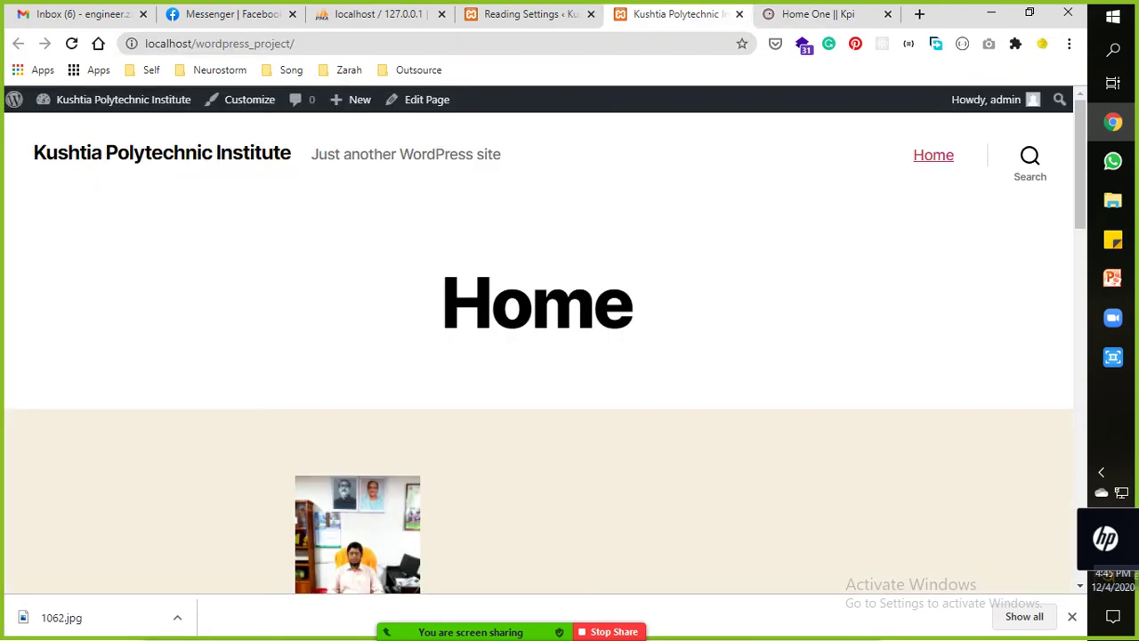
pyautogui.scroll(-3, 538, 355)
pyautogui.scroll(3, 539, 356)
pyautogui.hotkey('ctrl', 'Tab')
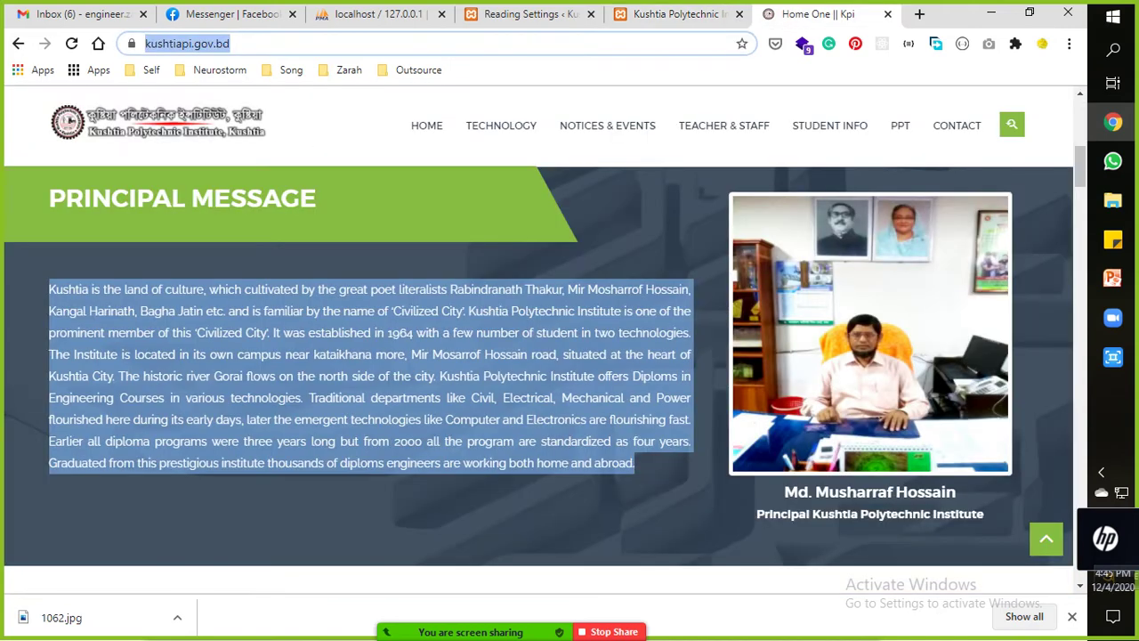
pyautogui.scroll(10, 538, 356)
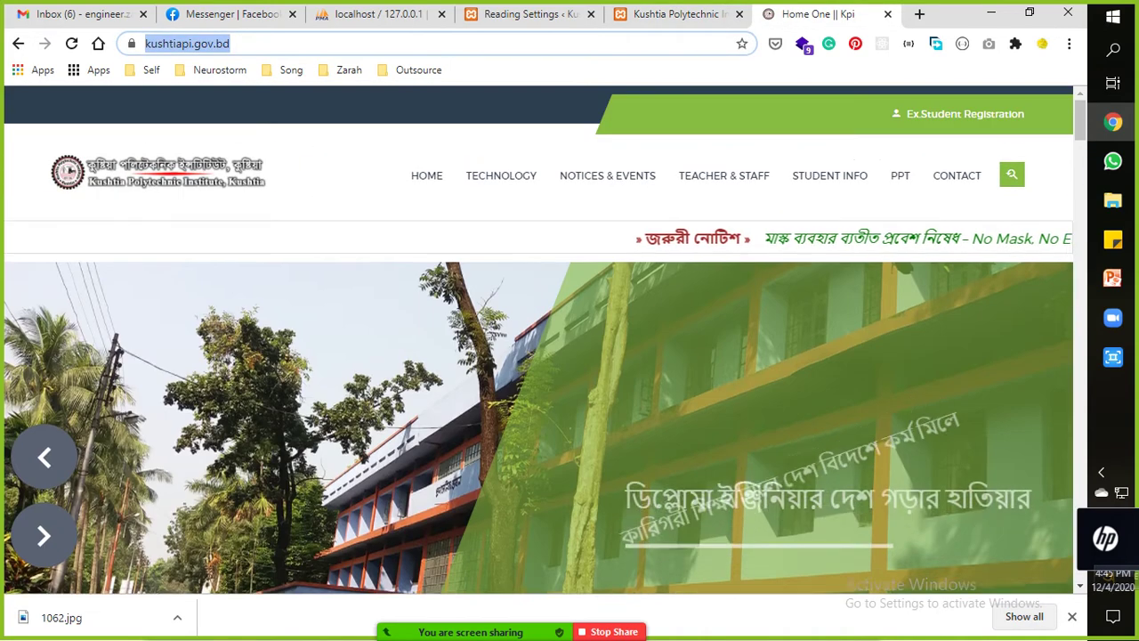
pyautogui.click(531, 14)
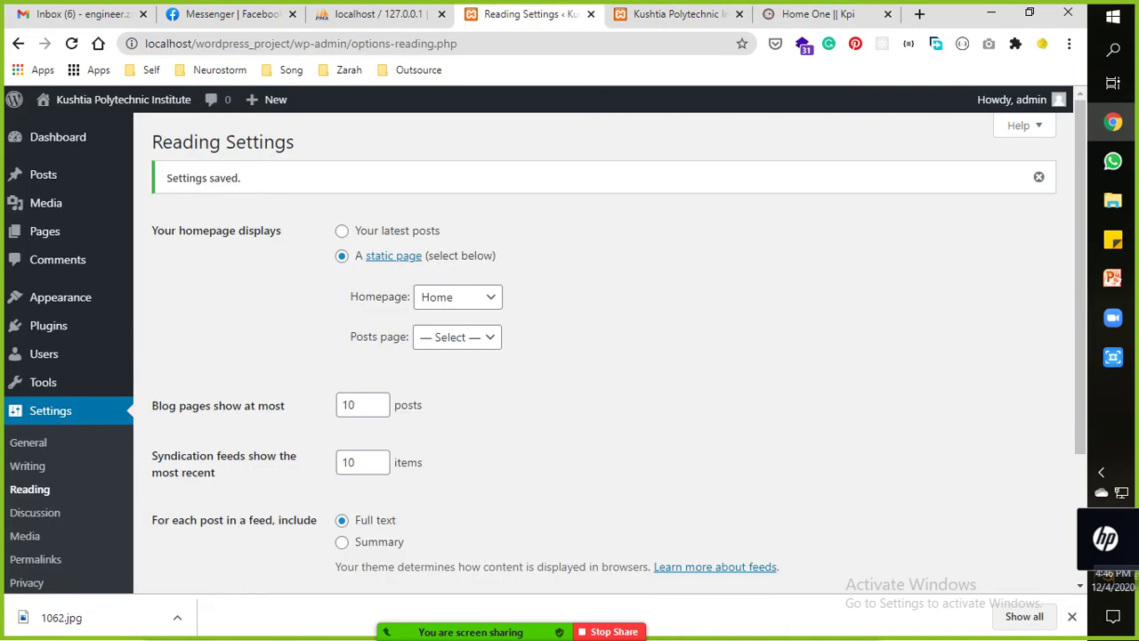
# Review the local front page, the WordPress pages list and the navigation entries on the kushtiapi.gov.bd homepage.
pyautogui.hotkey('ctrl', 'Tab')
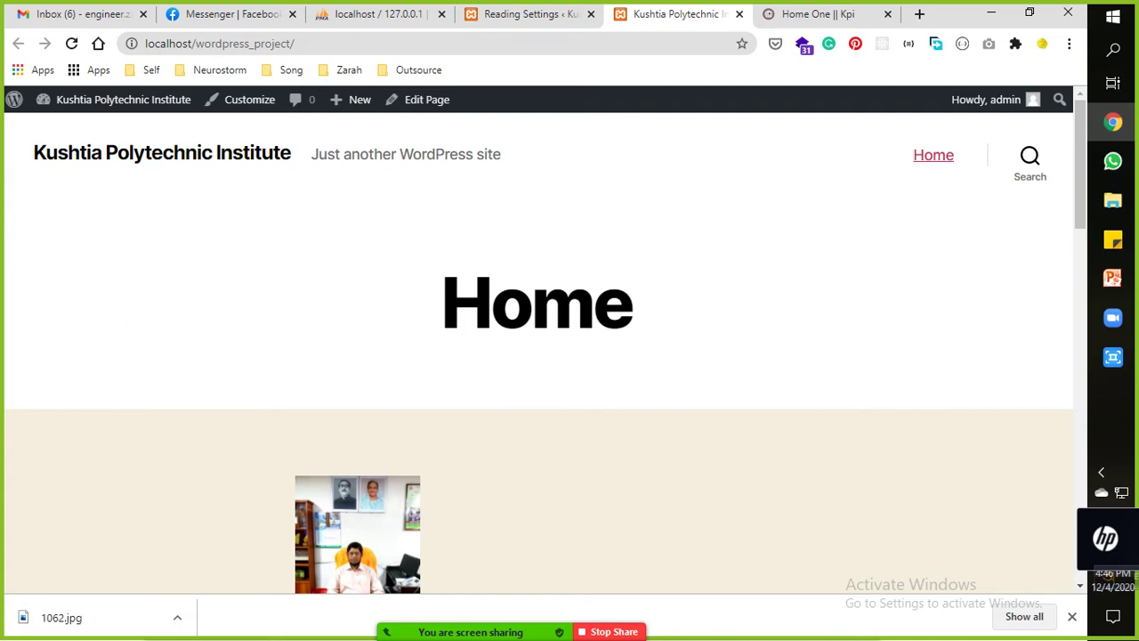
pyautogui.hotkey('ctrl', 'shift', 'Tab')
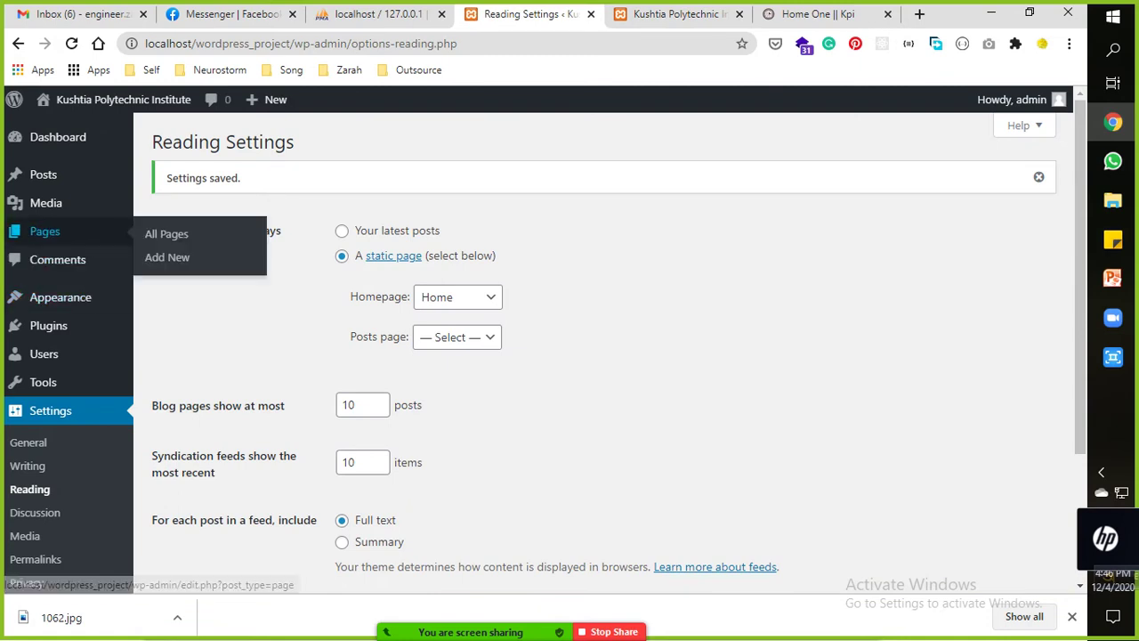
pyautogui.click(45, 232)
pyautogui.hotkey('ctrl', 'Tab')
pyautogui.hotkey('ctrl', 'Tab')
pyautogui.click(502, 177)
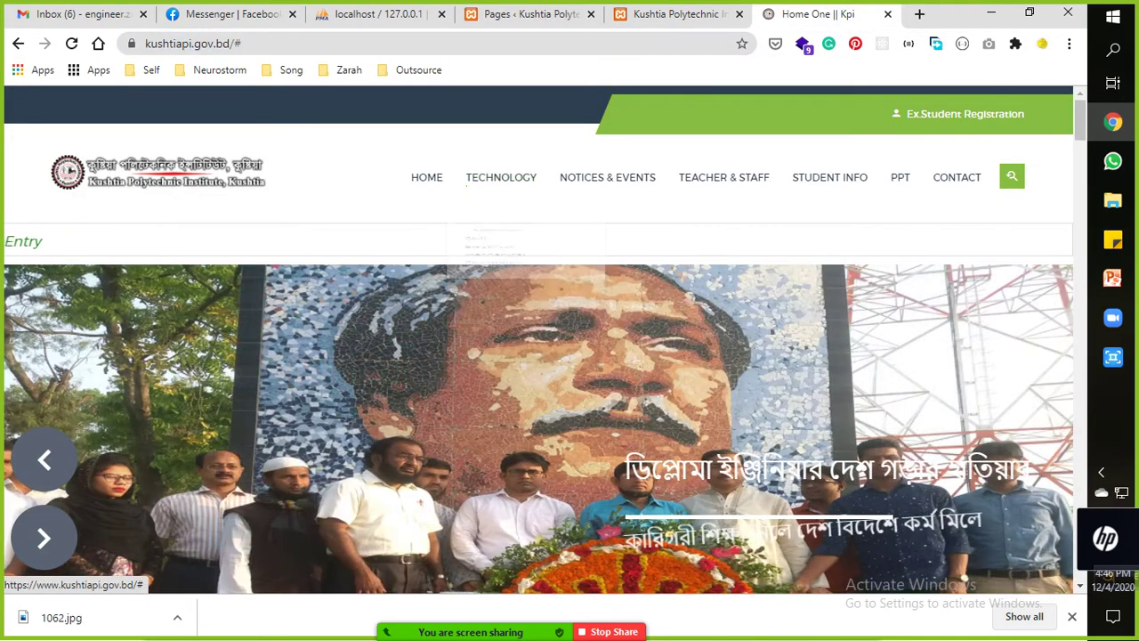
pyautogui.hotkey('ctrl', 'shift', 'Tab')
pyautogui.hotkey('ctrl', 'shift', 'Tab')
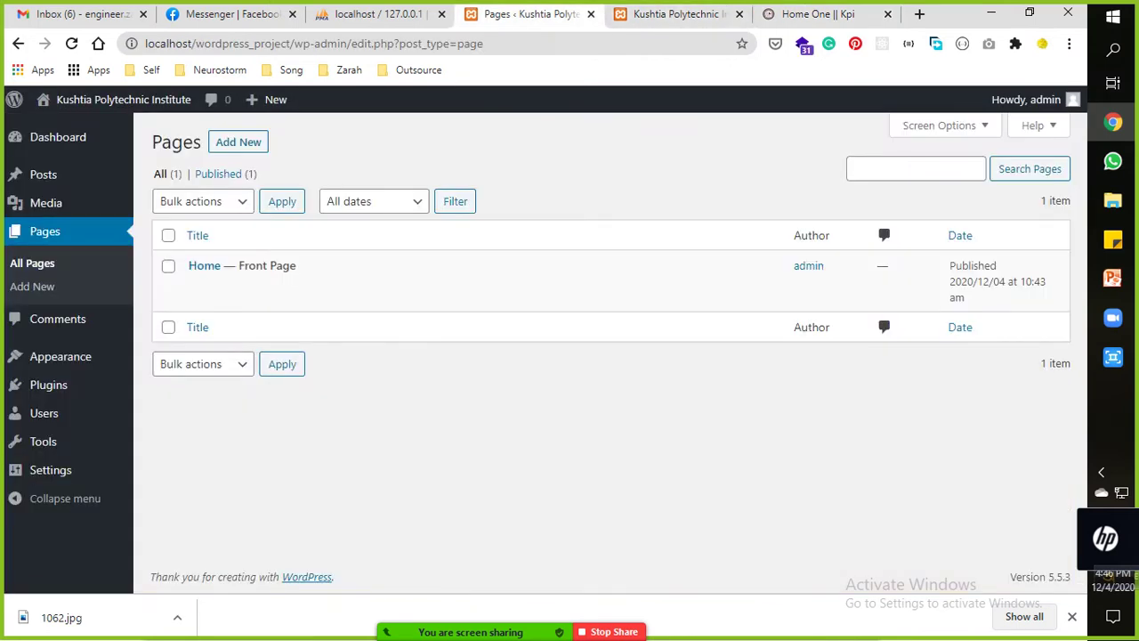
pyautogui.click(818, 14)
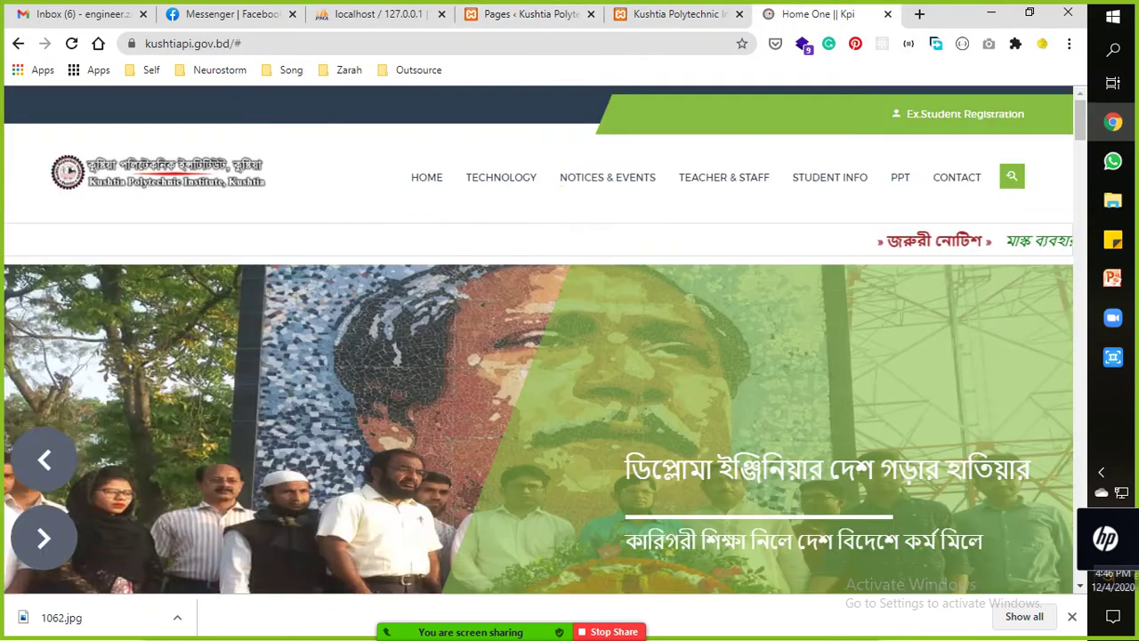
pyautogui.moveTo(608, 178)
pyautogui.click(531, 14)
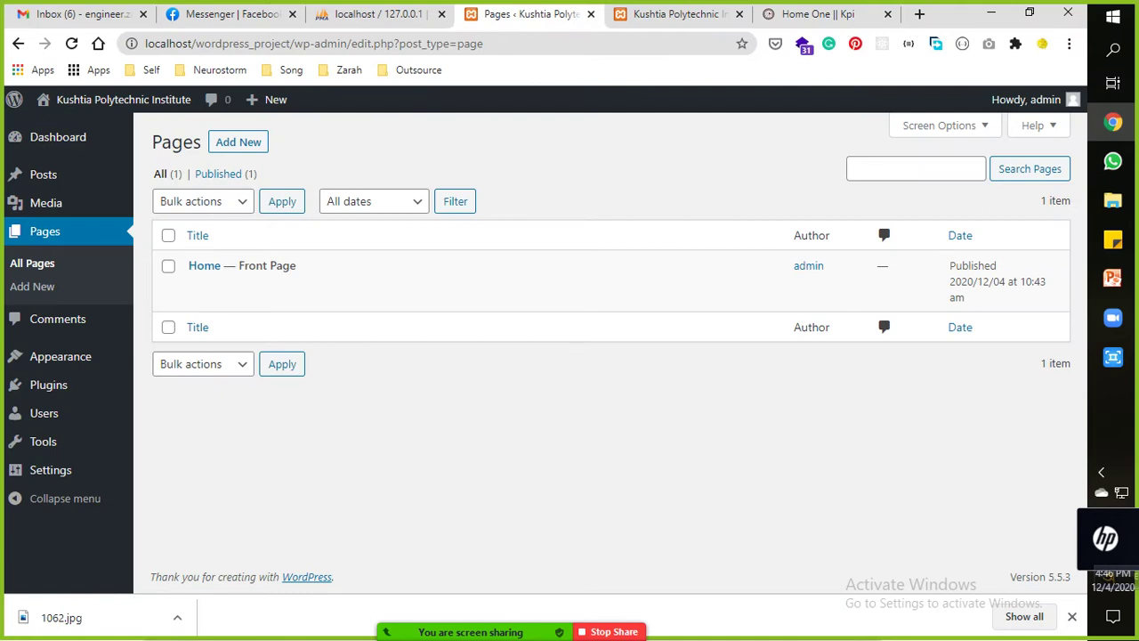
# Start a new WordPress page and check the Technology entry in the kushtiapi.gov.bd navigation.
pyautogui.click(237, 141)
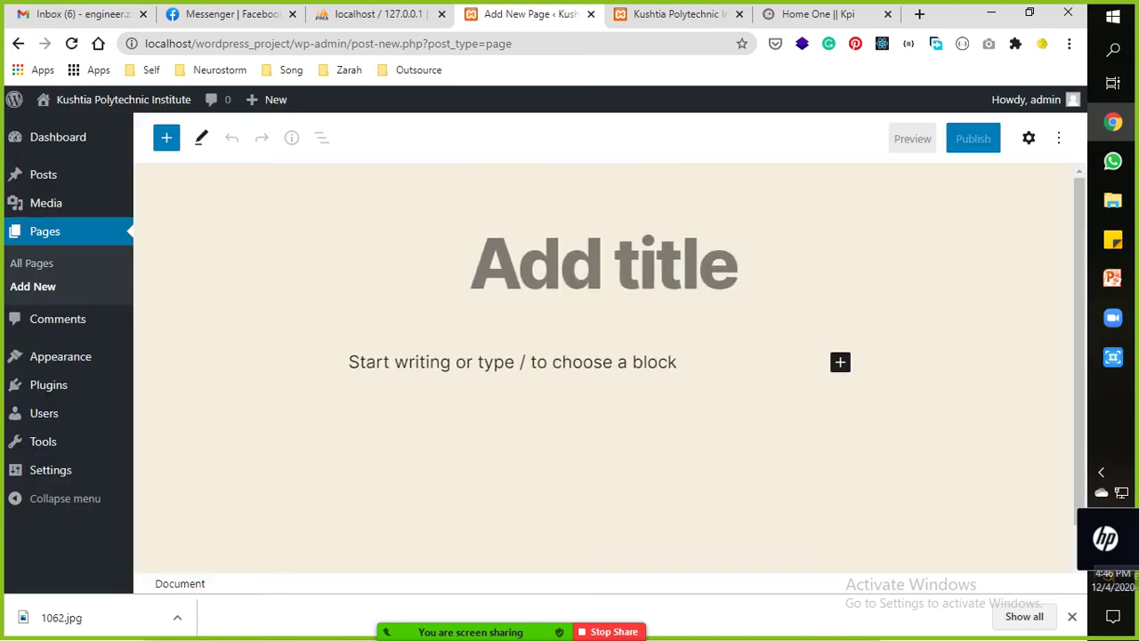
pyautogui.click(818, 15)
pyautogui.moveTo(501, 178)
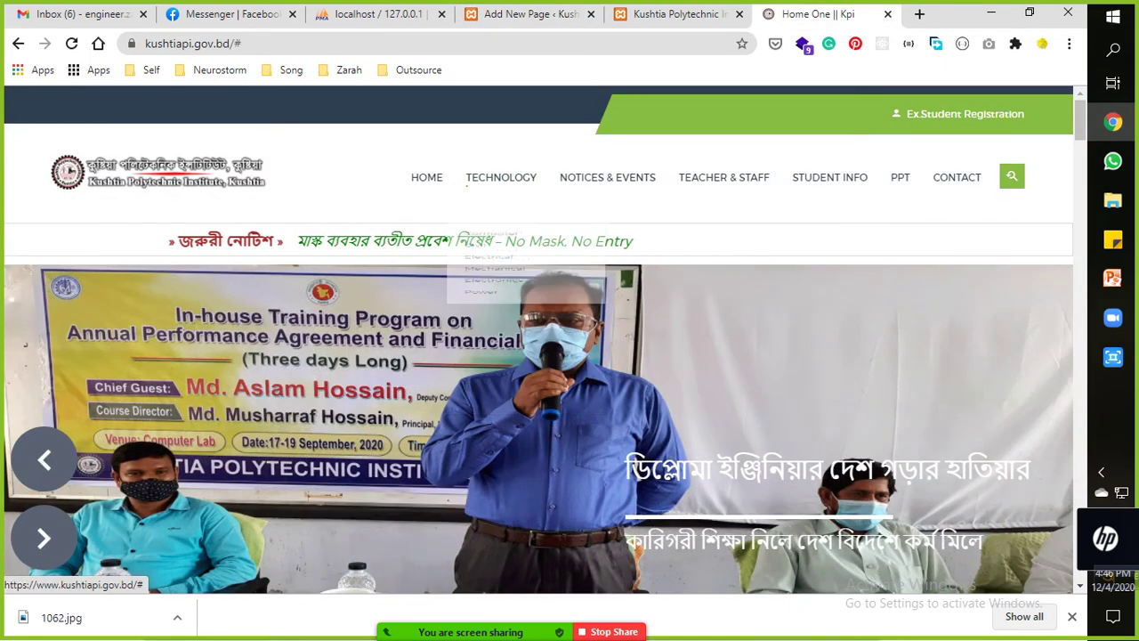
pyautogui.hotkey('ctrl', 'shift', 'Tab')
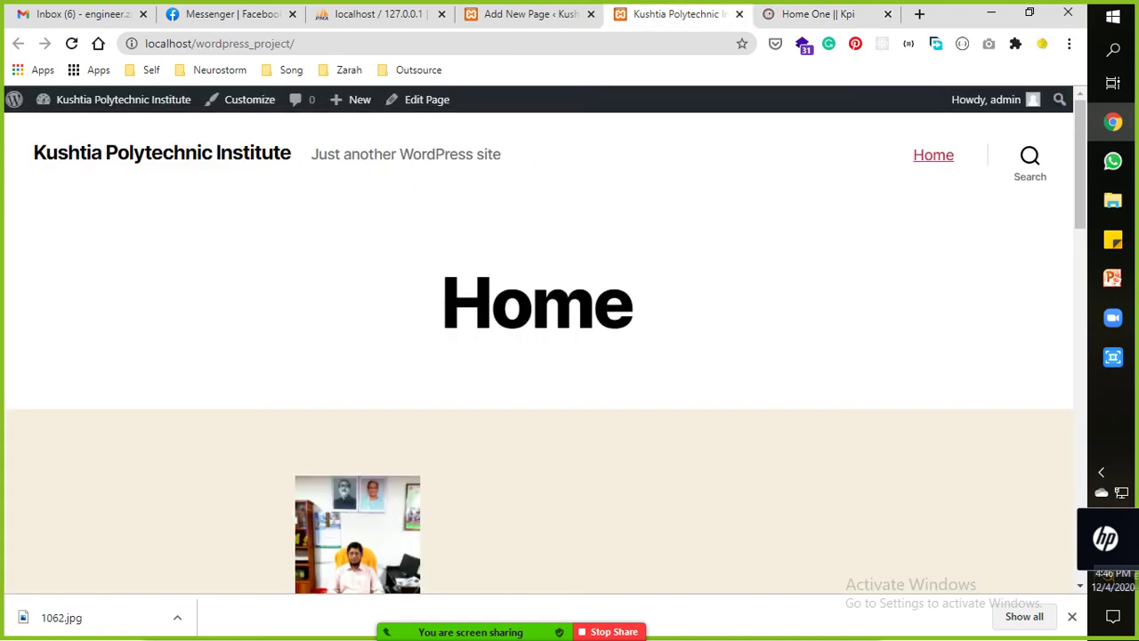
pyautogui.hotkey('ctrl', 'shift', 'Tab')
# Title the new page TECHNOLOGY in capitals, matching the spelling in the kushtiapi.gov.bd navigation.
pyautogui.write('T')
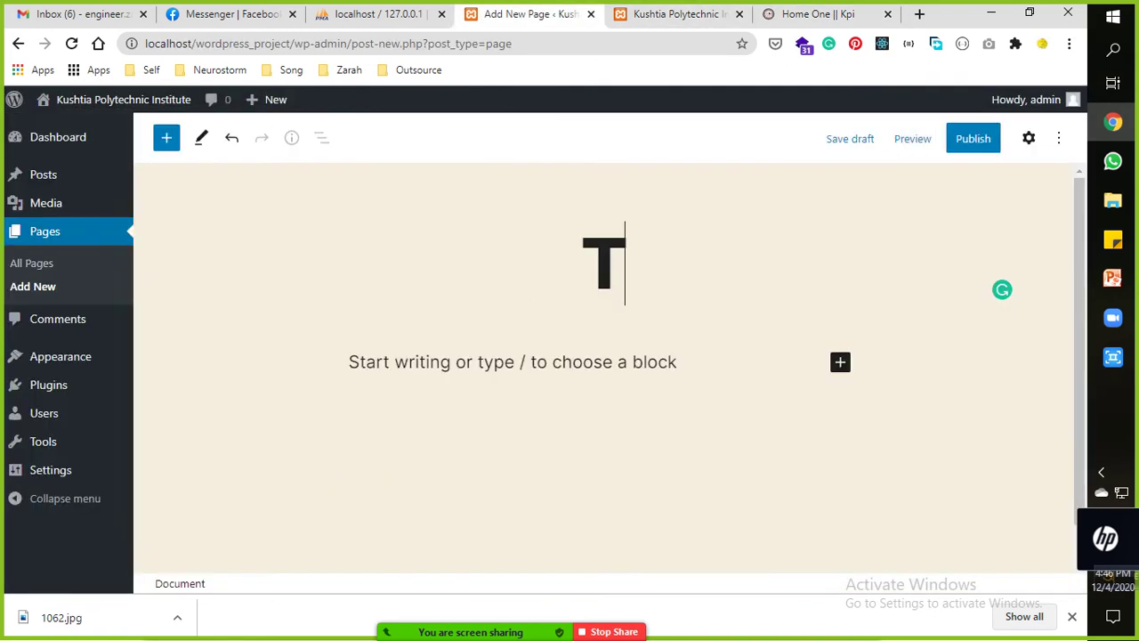
pyautogui.write('ech')
pyautogui.hotkey('ctrl', 'Tab')
pyautogui.hotkey('ctrl', 'Tab')
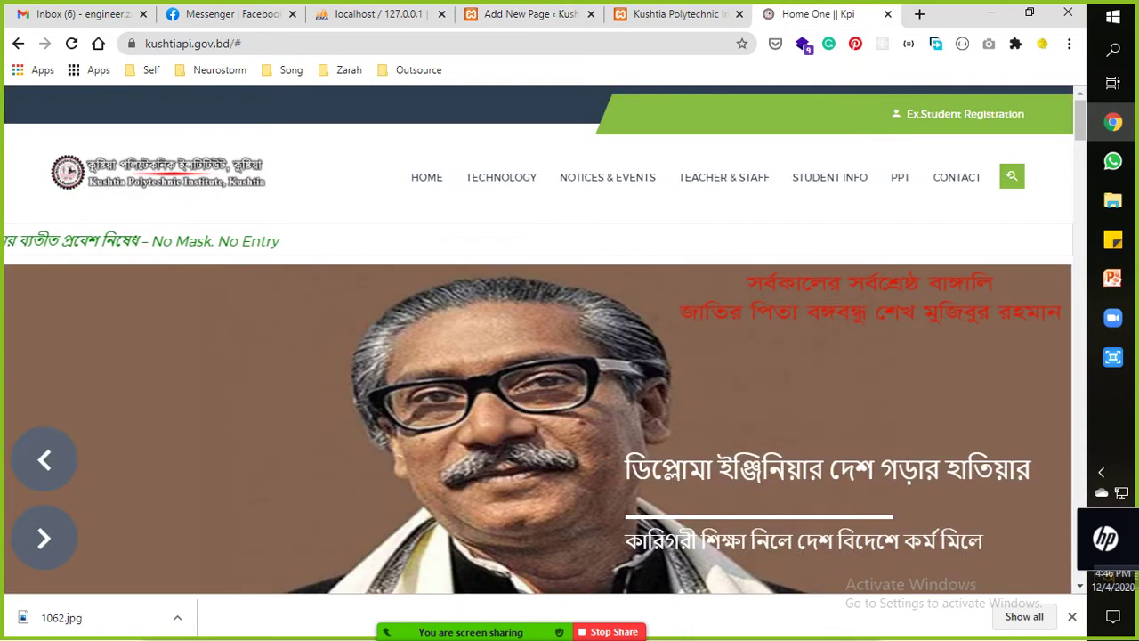
pyautogui.hotkey('ctrl', 'shift', 'Tab')
pyautogui.hotkey('ctrl', 'shift', 'Tab')
pyautogui.hotkey('ctrl', 'a')
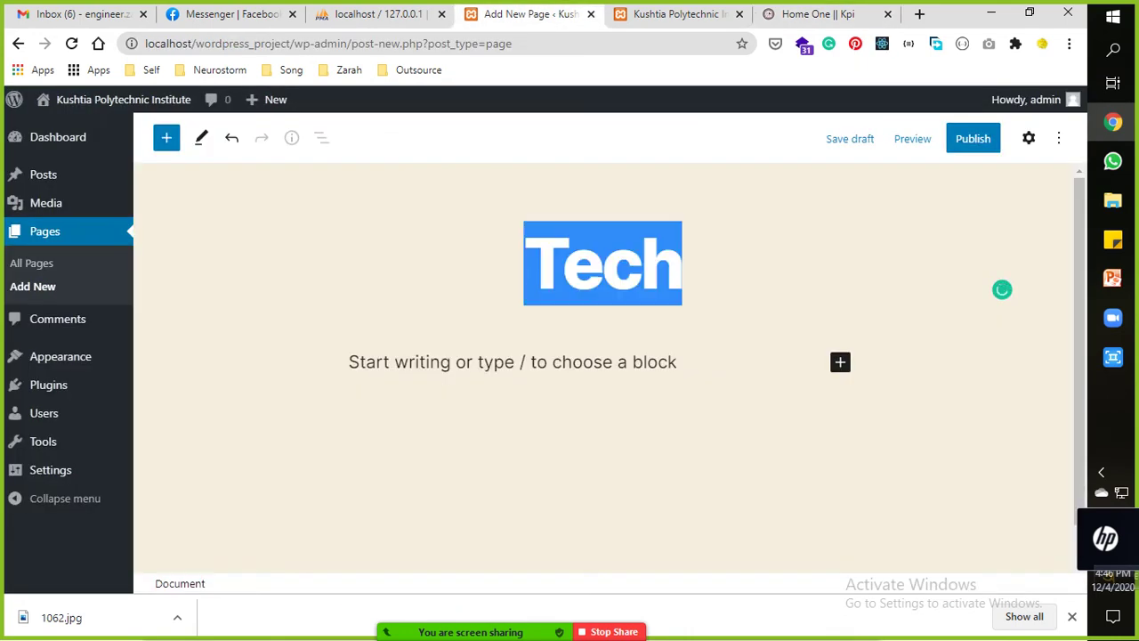
pyautogui.write('TECH')
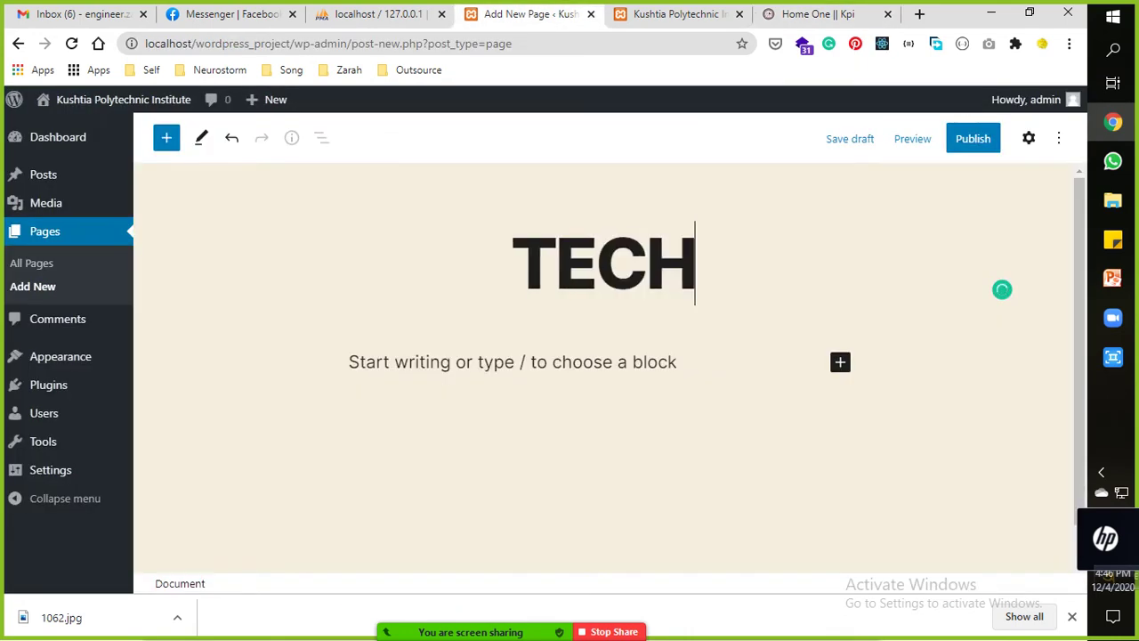
pyautogui.write('NOLOGY')
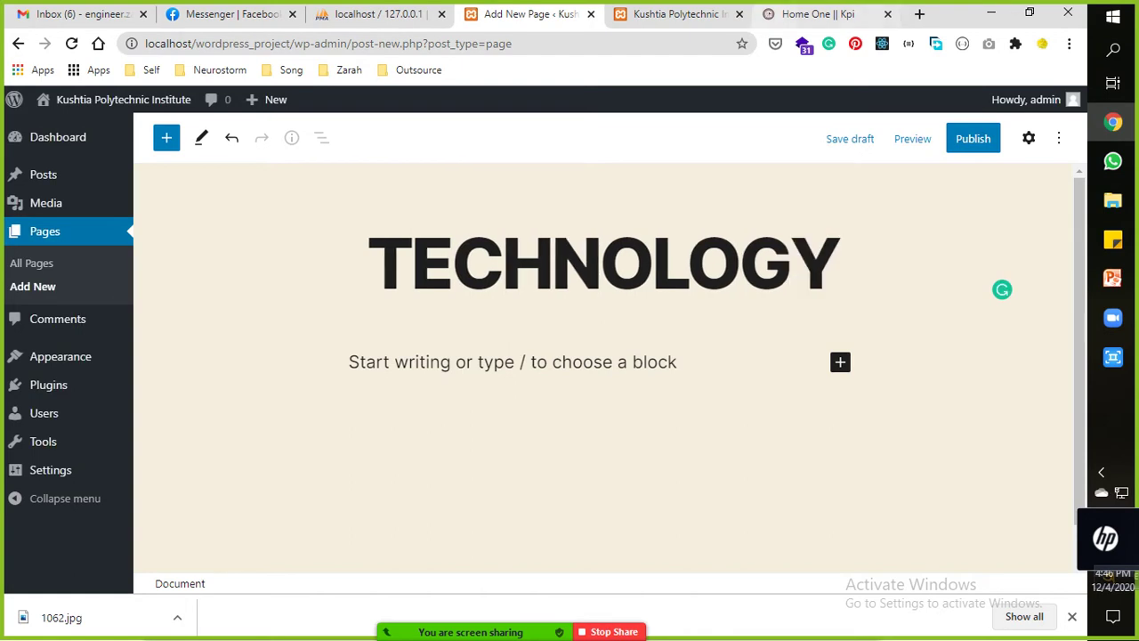
# Compare the page title with the reference site's Technology entry and publish the TECHNOLOGY page.
pyautogui.hotkey('ctrl', 'Tab')
pyautogui.hotkey('ctrl', 'Tab')
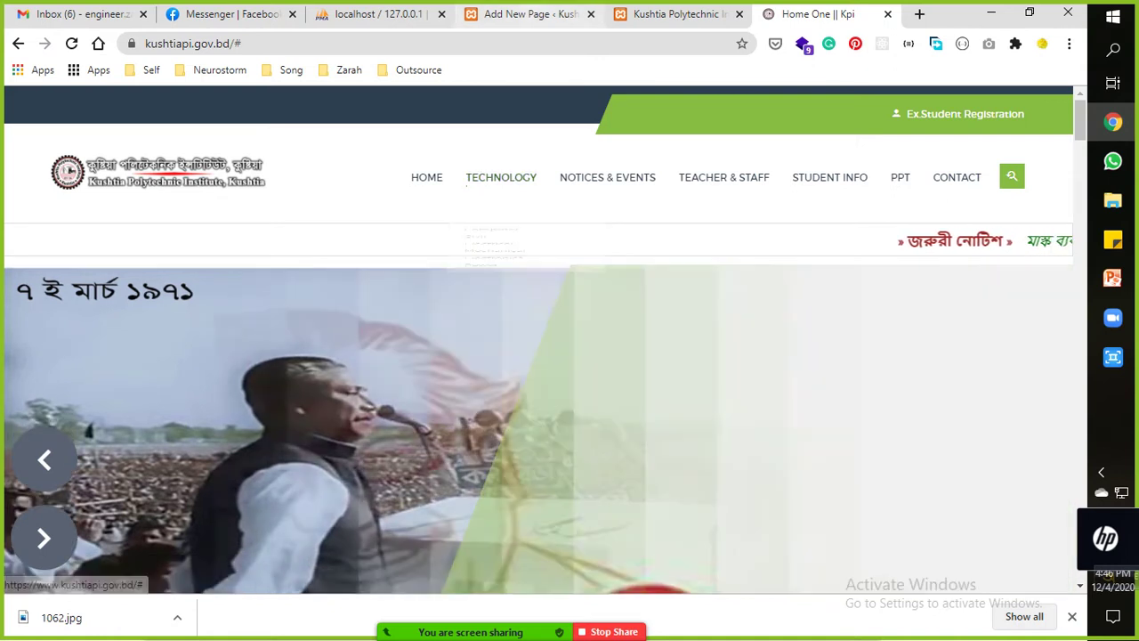
pyautogui.hotkey('ctrl', 'shift', 'Tab')
pyautogui.hotkey('ctrl', 'shift', 'Tab')
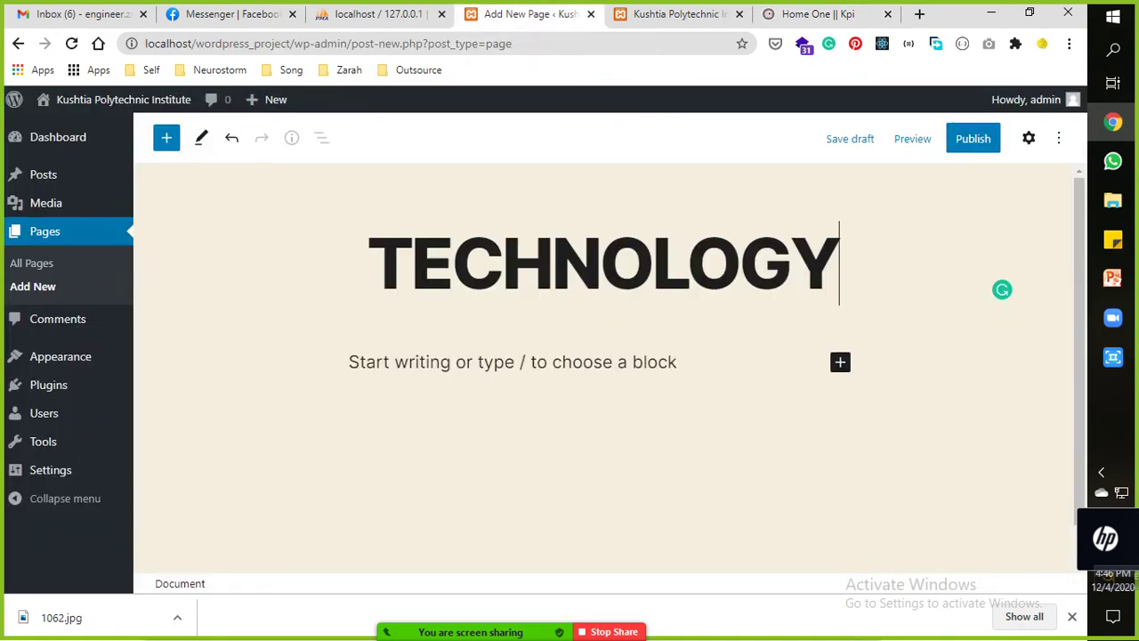
pyautogui.click(972, 137)
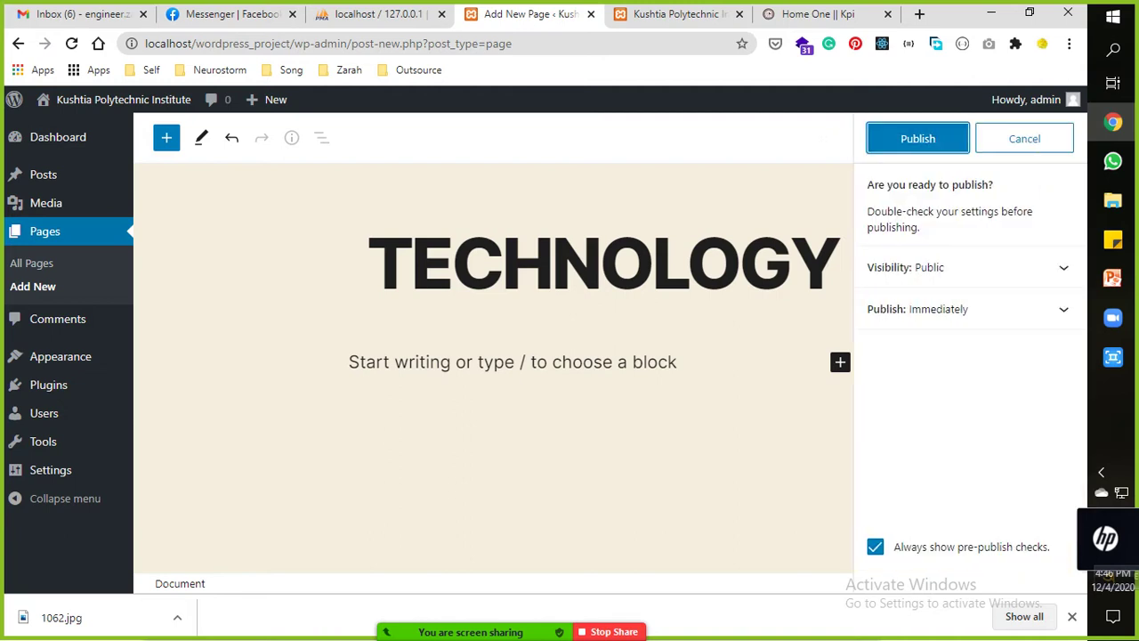
pyautogui.click(918, 138)
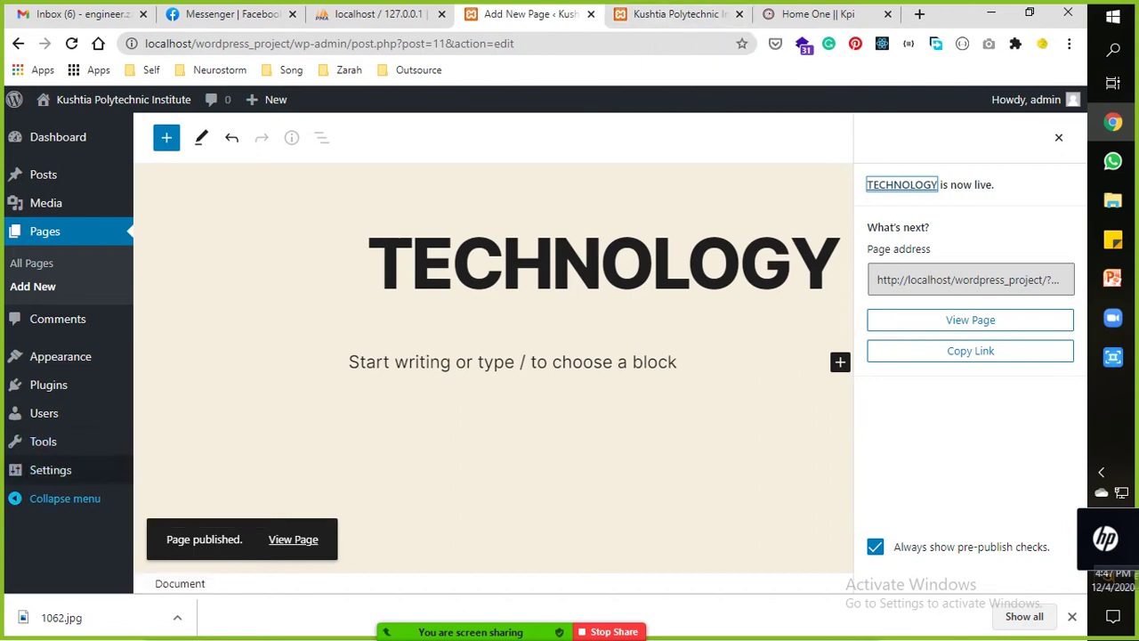
# Add the TECHNOLOGY page to the site's navigation menu in the WordPress menu editor.
pyautogui.moveTo(60, 356)
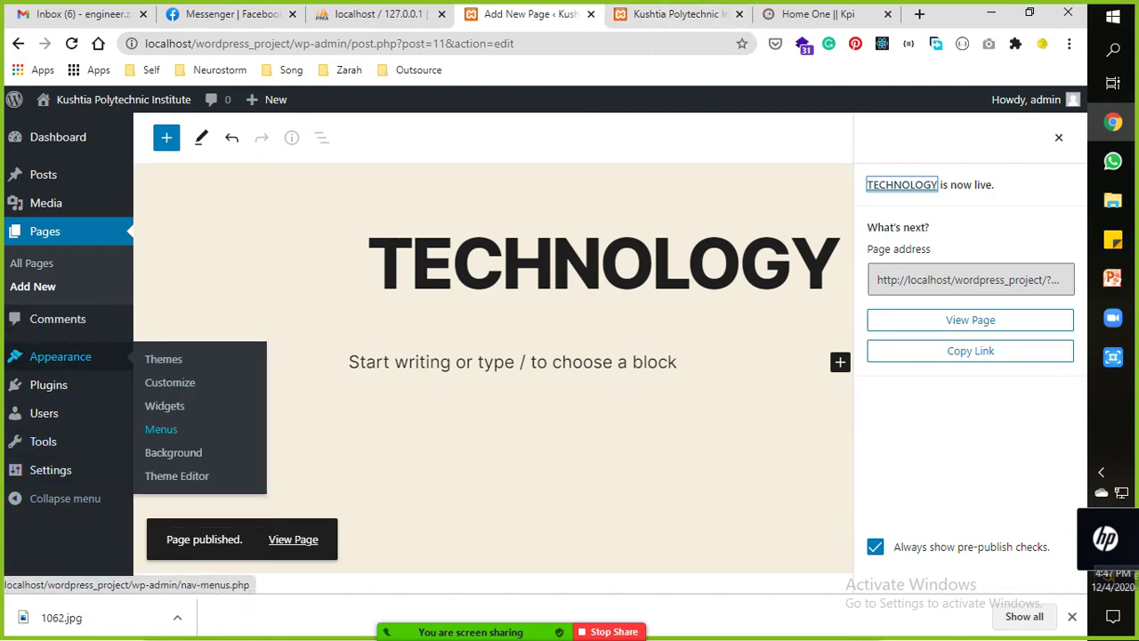
pyautogui.click(161, 429)
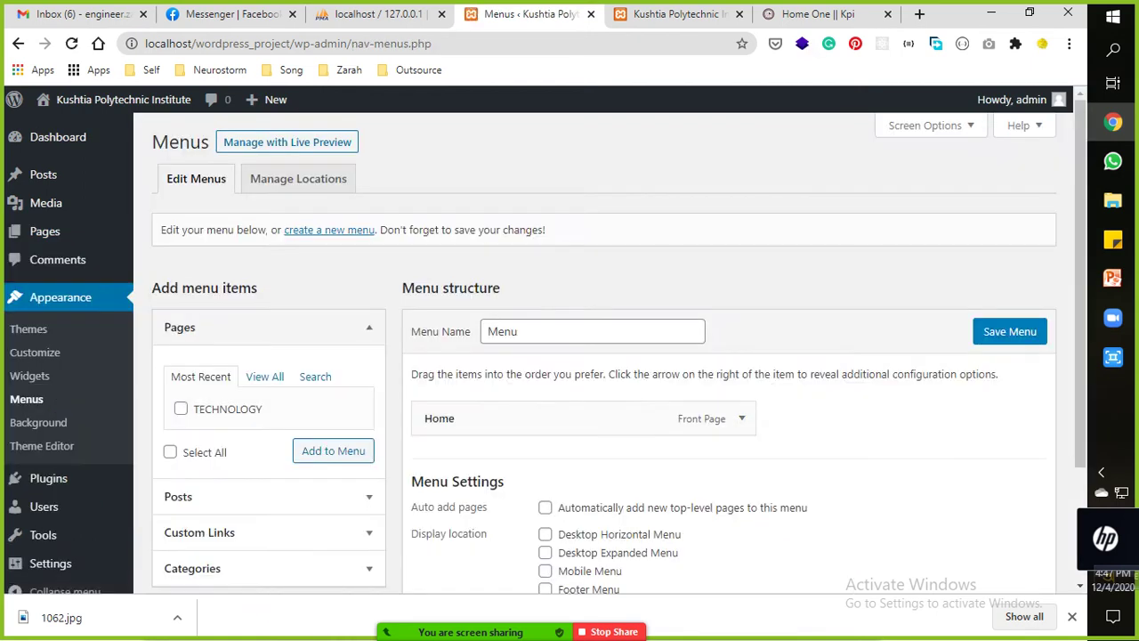
pyautogui.click(181, 409)
pyautogui.click(333, 450)
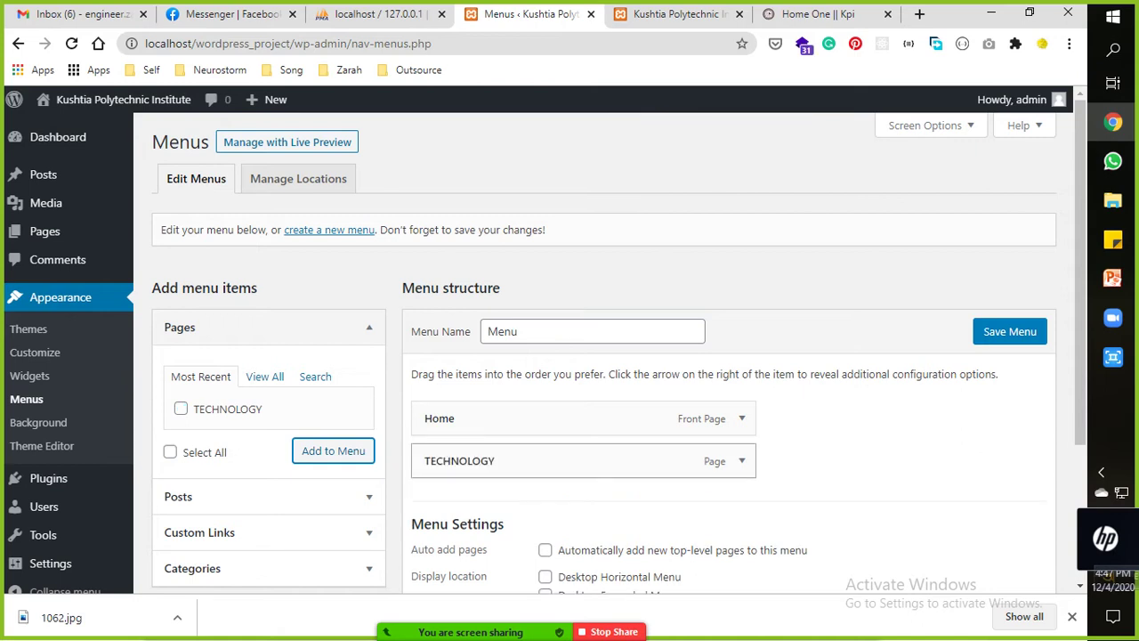
# Look at the settings of the Home item in the menu structure and collapse them again.
pyautogui.scroll(-1, 579, 401)
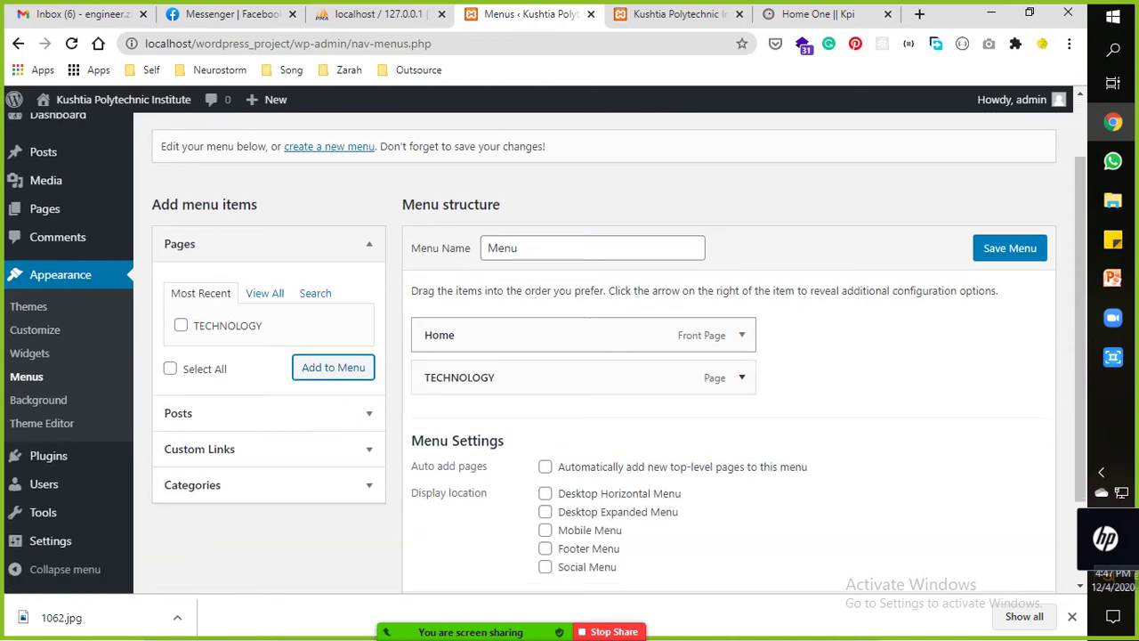
pyautogui.click(742, 334)
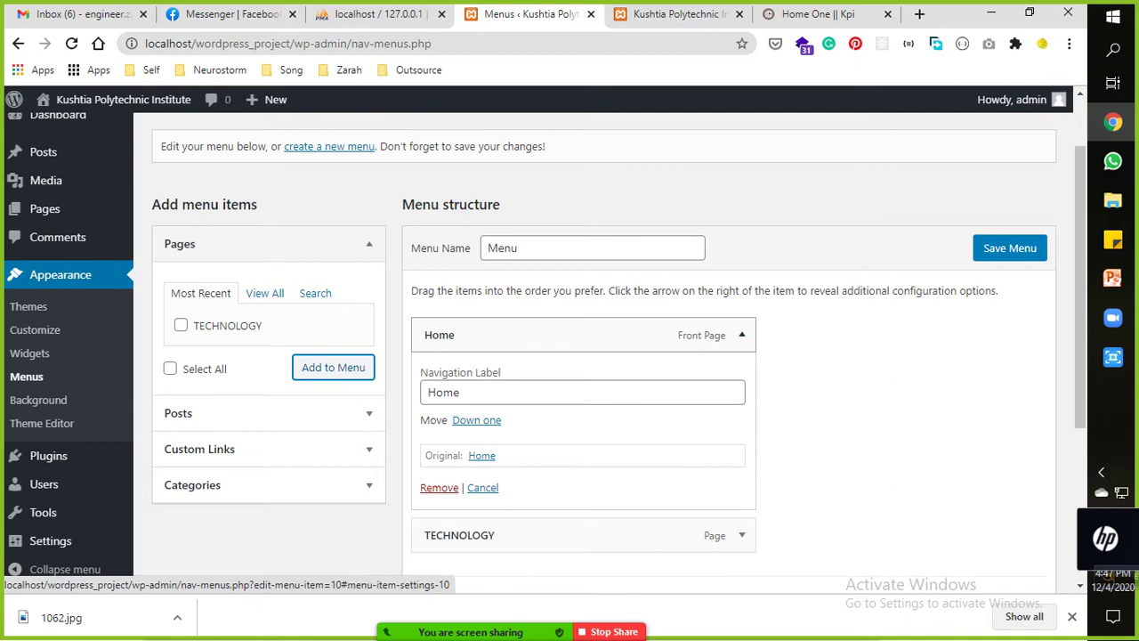
pyautogui.click(741, 334)
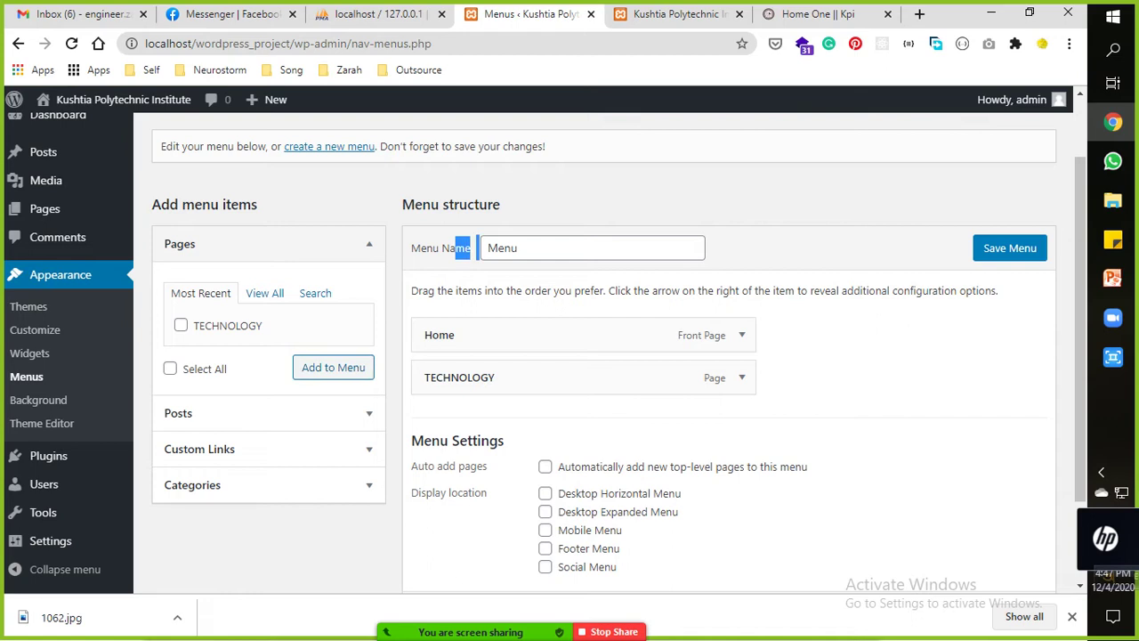
# Rename the navigation menu to a person's first name and save the menu.
pyautogui.doubleClick(502, 248)
pyautogui.write('Jhu')
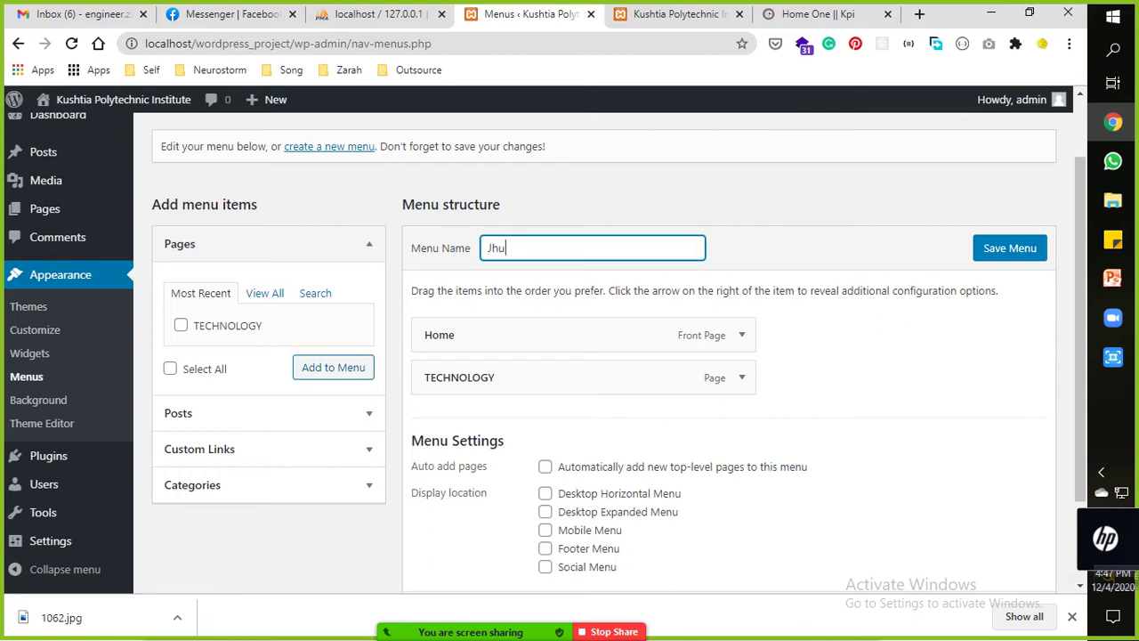
pyautogui.write('muir')
pyautogui.press('BackSpace')
pyautogui.press('BackSpace')
pyautogui.write('r')
pyautogui.press('Return')
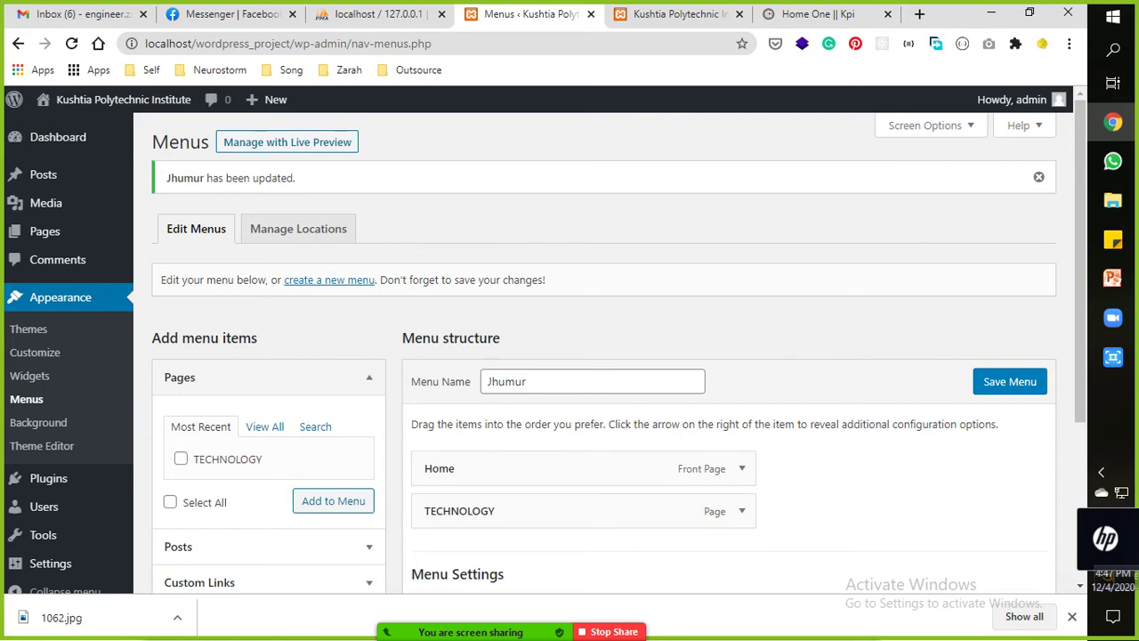
# Review the list of published pages and the installed themes in the WordPress admin area.
pyautogui.moveTo(44, 232)
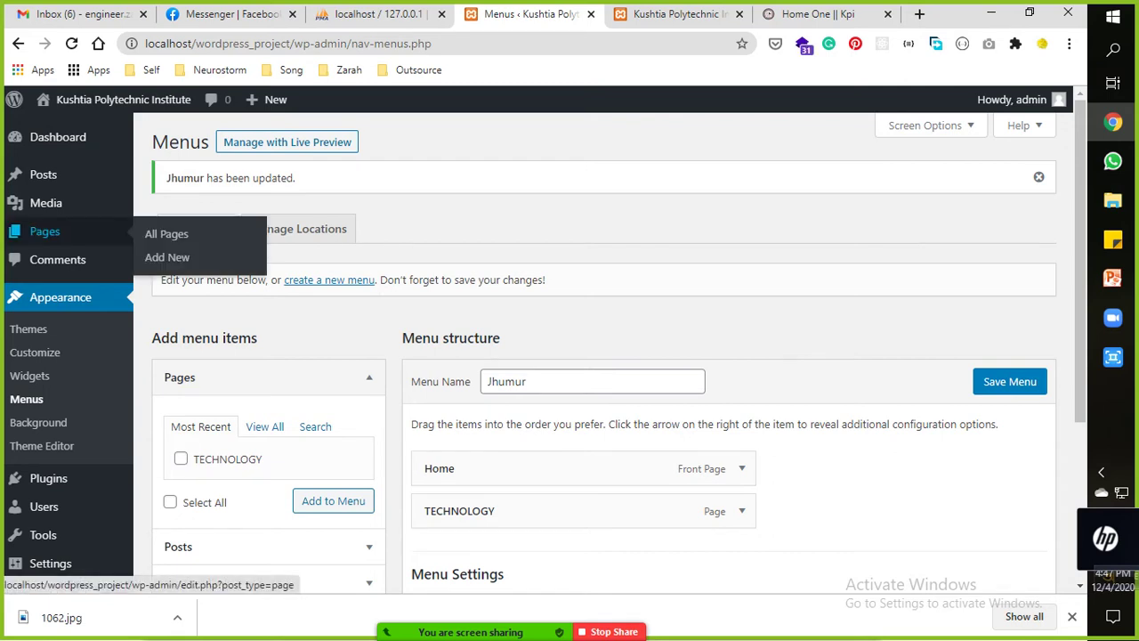
pyautogui.click(45, 231)
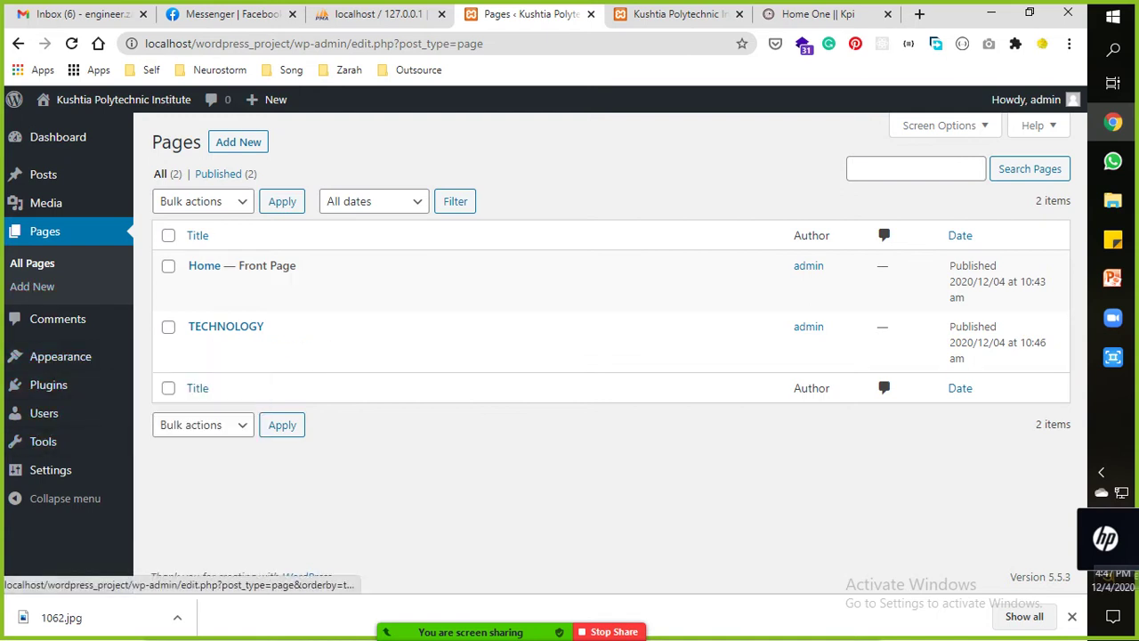
pyautogui.moveTo(61, 356)
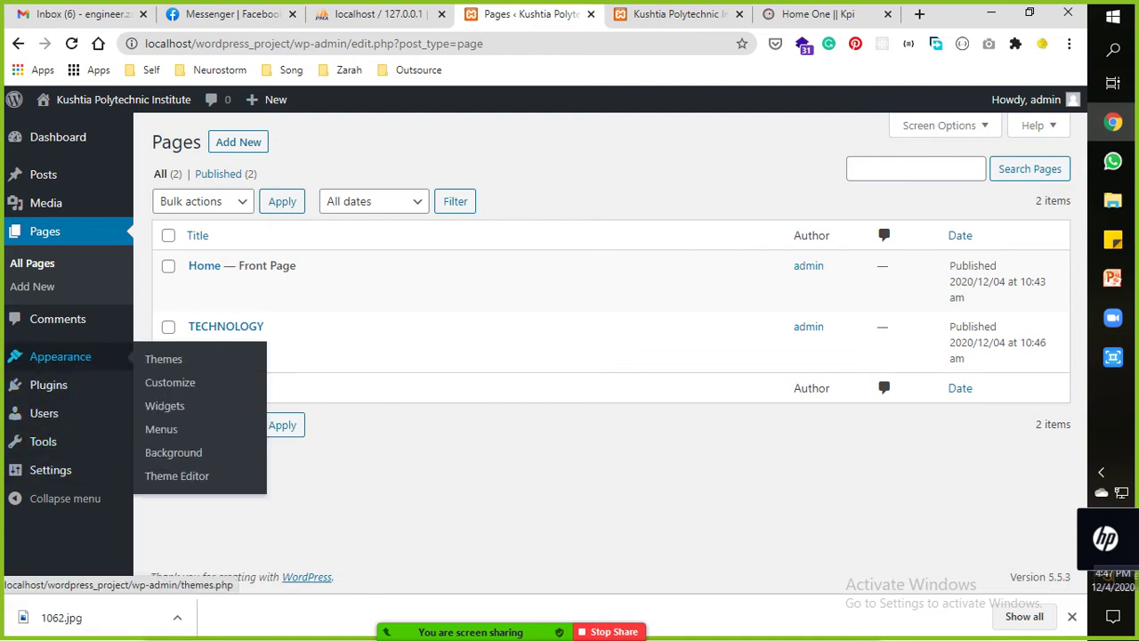
pyautogui.click(163, 359)
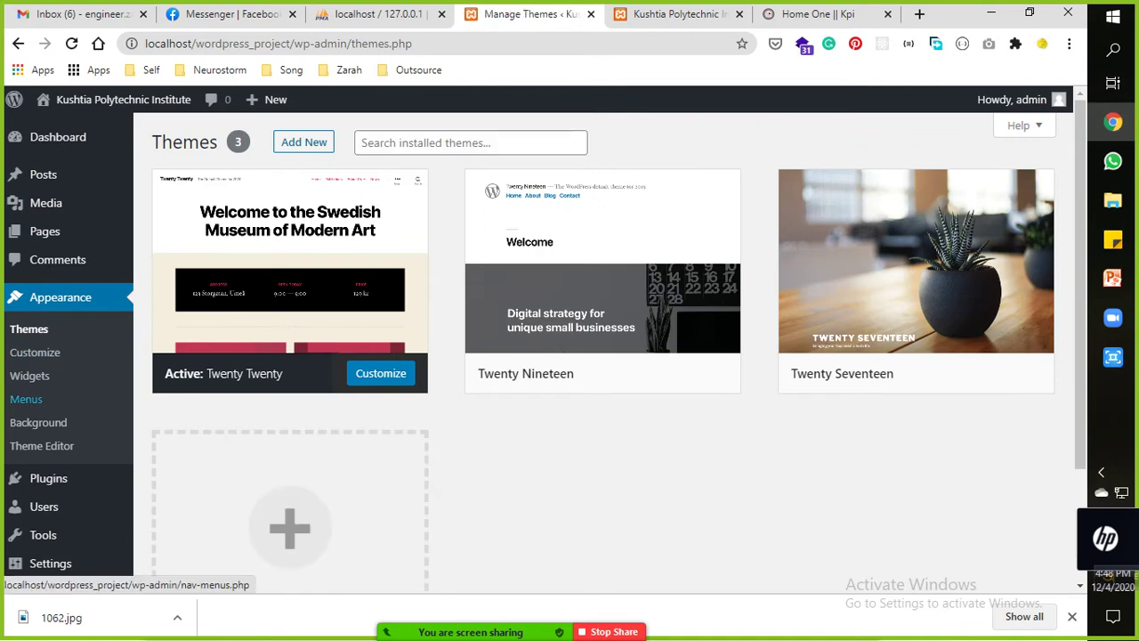
# Return to the menu editor, check the all-pages and most-recent lists, and expand the Home menu item's settings.
pyautogui.click(25, 399)
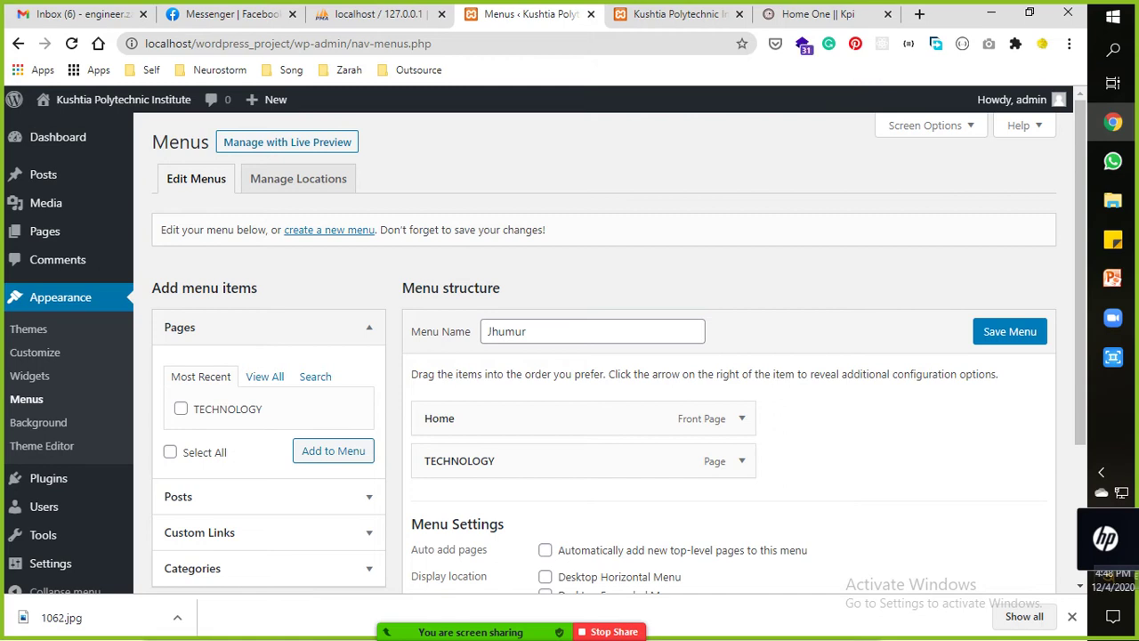
pyautogui.scroll(-1, 583, 374)
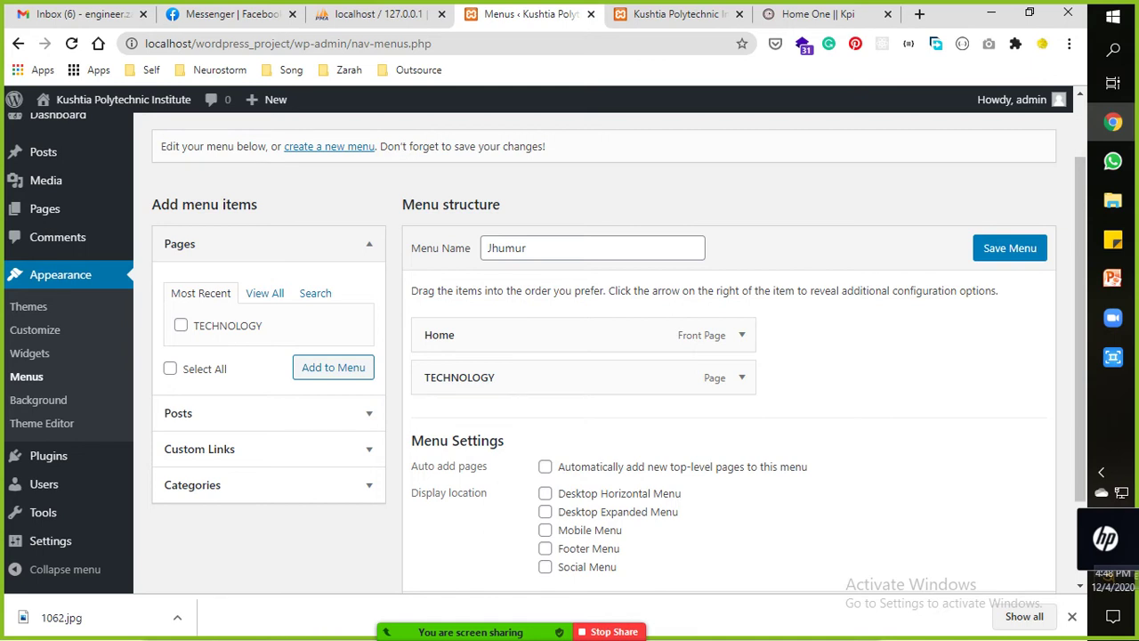
pyautogui.click(264, 293)
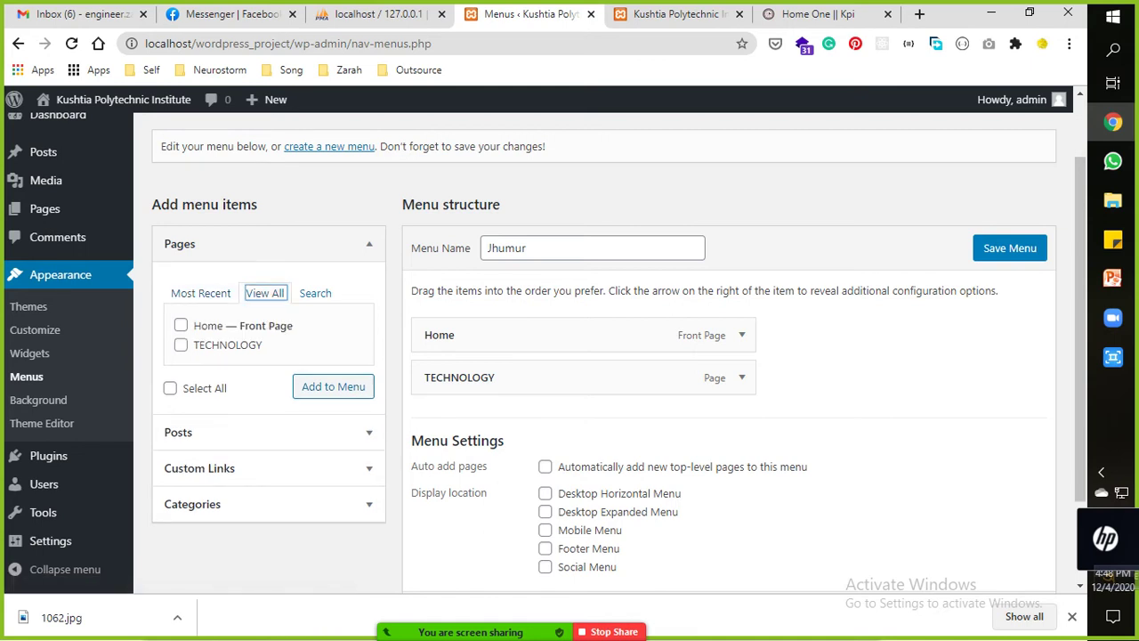
pyautogui.click(200, 293)
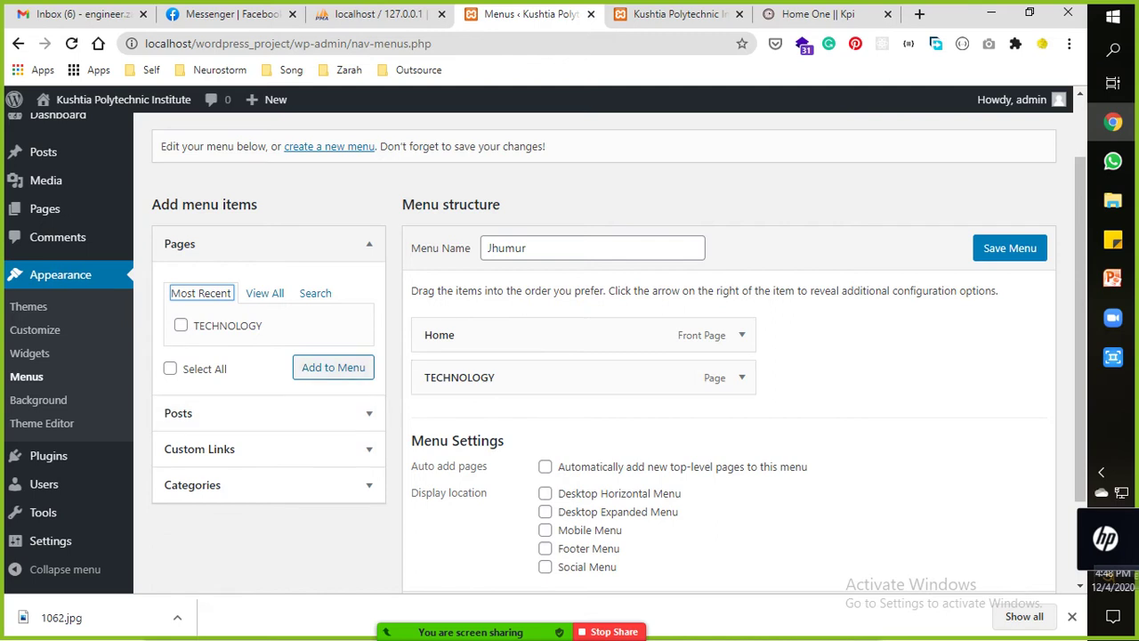
pyautogui.click(742, 335)
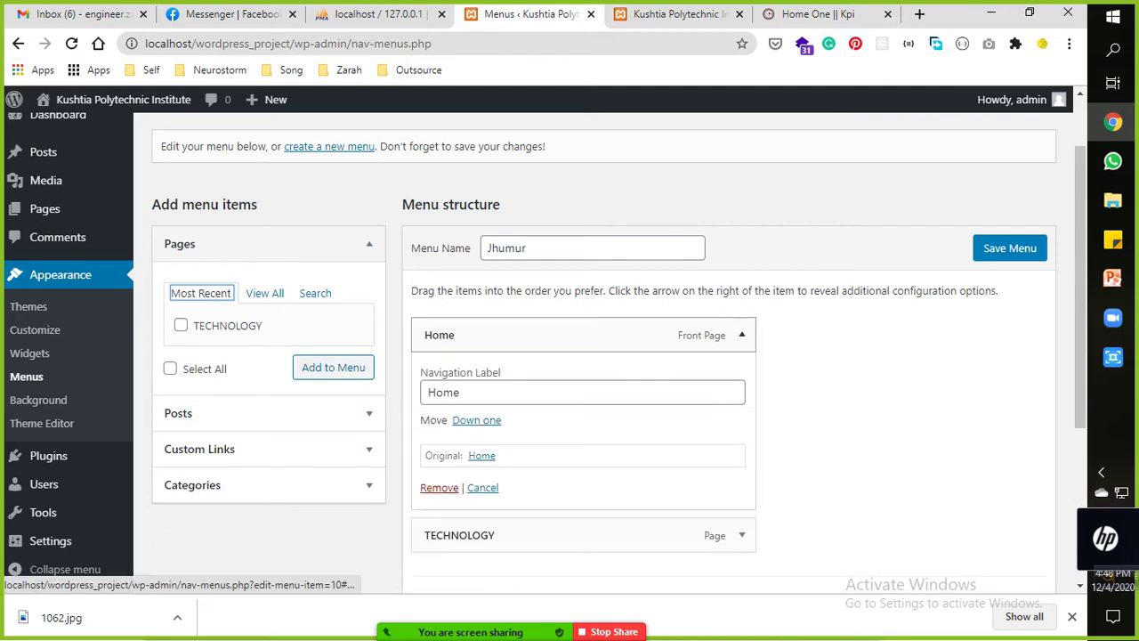
# Remove the Home and TECHNOLOGY items from the menu structure and save the menu.
pyautogui.click(439, 488)
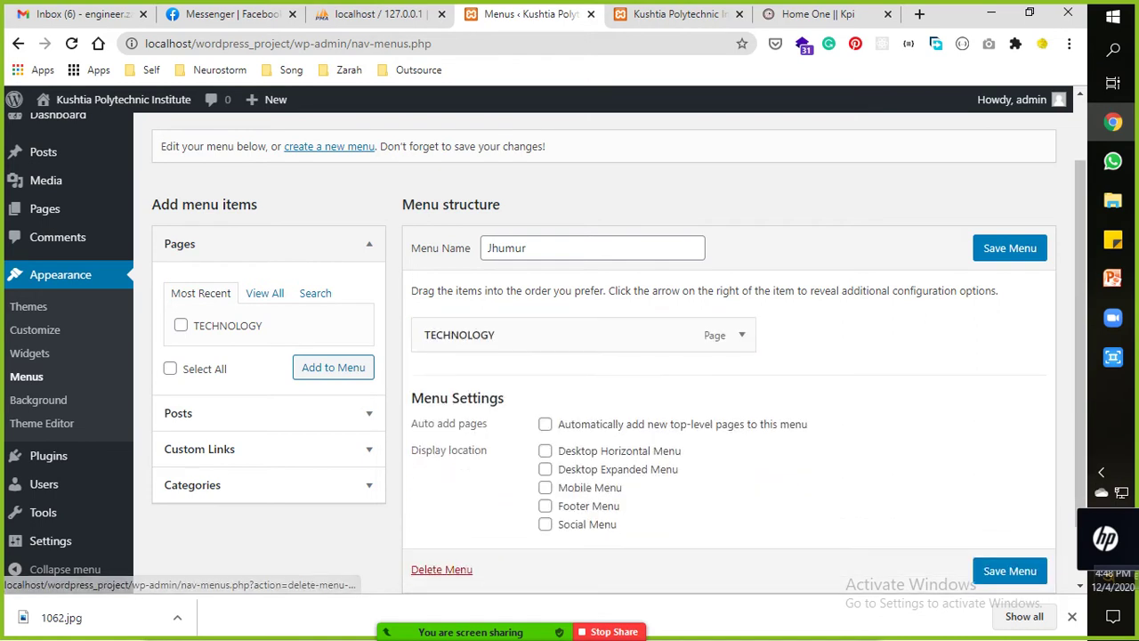
pyautogui.click(742, 334)
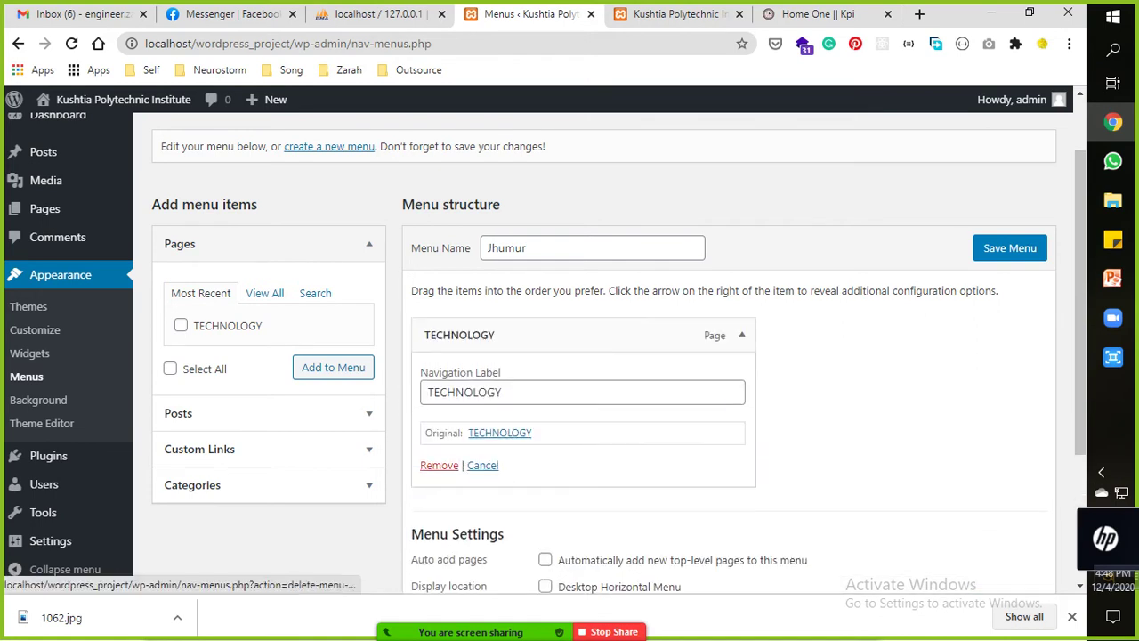
pyautogui.click(437, 467)
pyautogui.hotkey('ctrl', 'Tab')
pyautogui.hotkey('ctrl', 'shift', 'Tab')
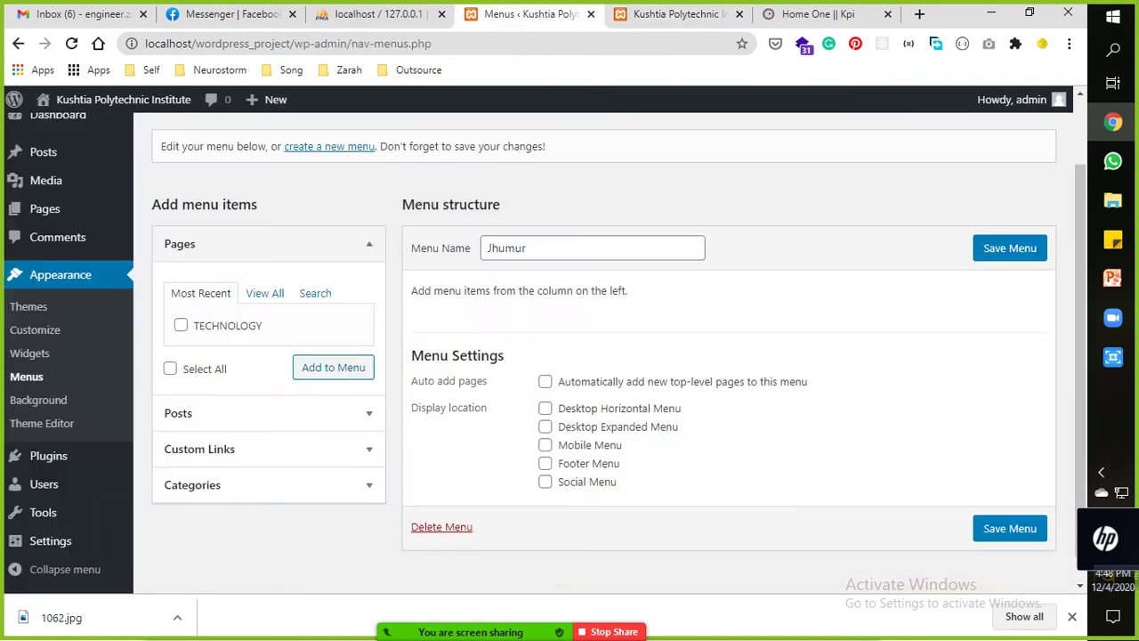
pyautogui.click(981, 534)
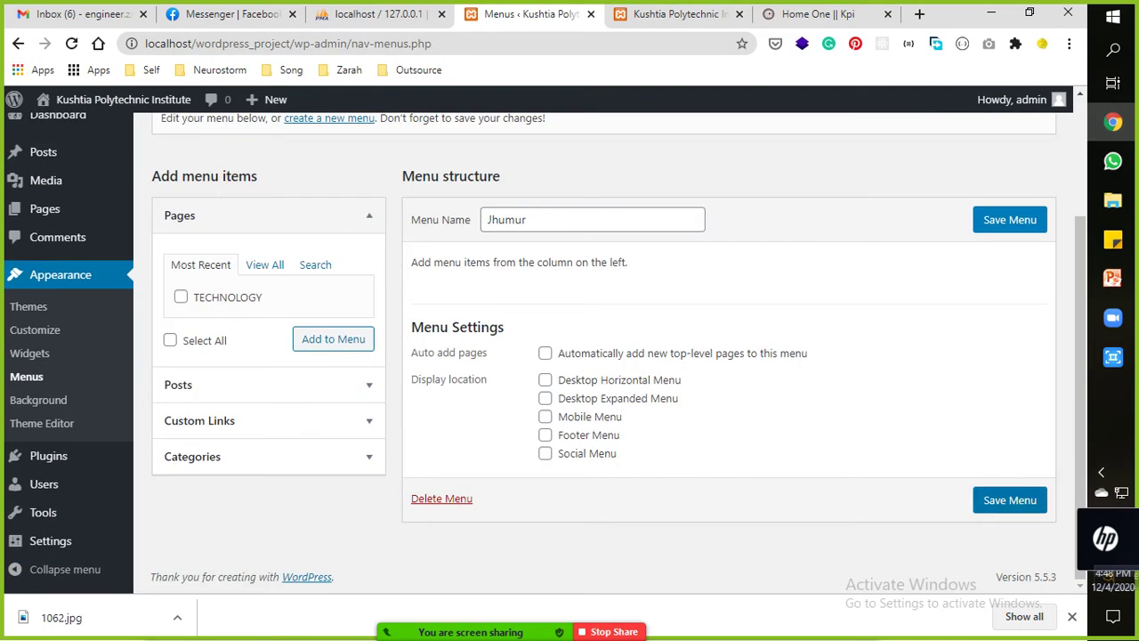
# Reload the site's front page to check its navigation links, and return to the menu editor.
pyautogui.hotkey('ctrl', 'Tab')
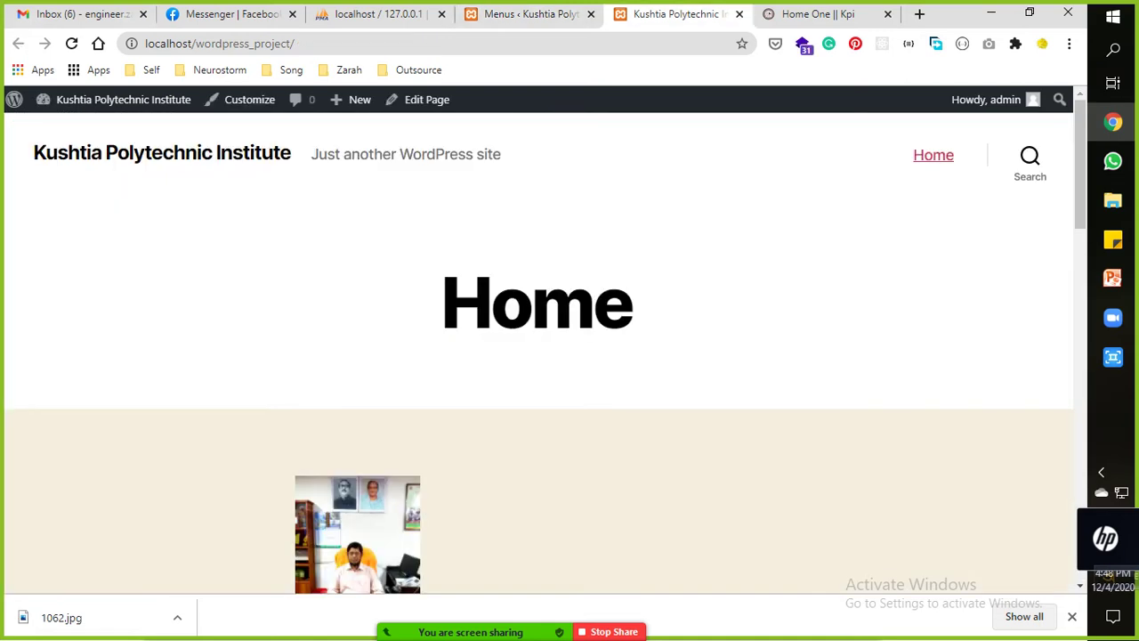
pyautogui.hotkey('ctrl', 'shift', 'Tab')
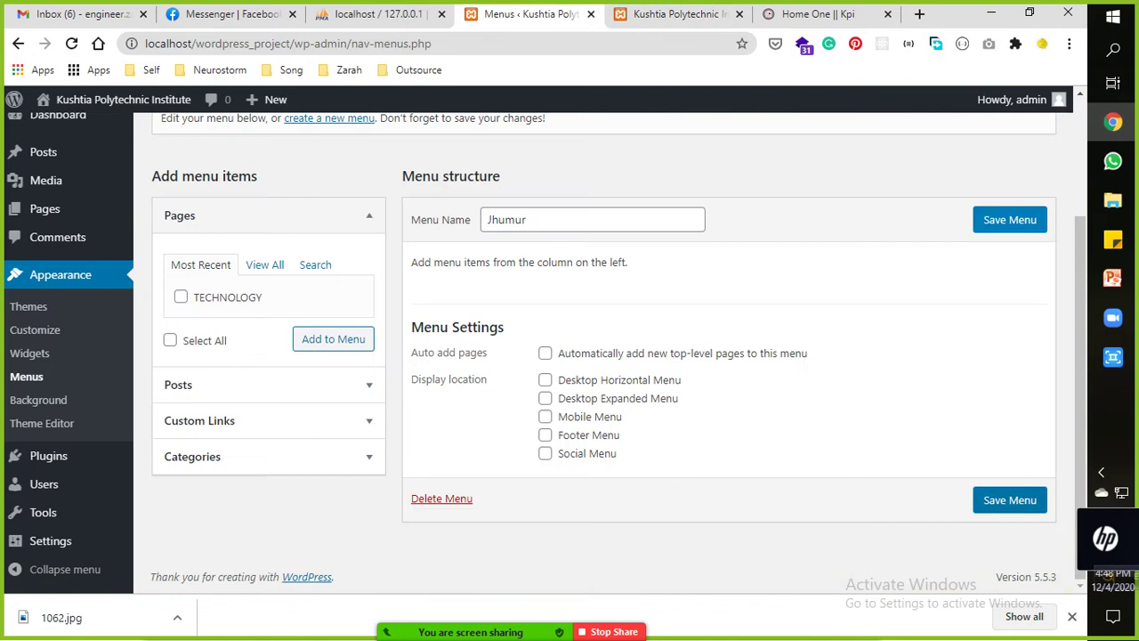
pyautogui.hotkey('ctrl', 'Tab')
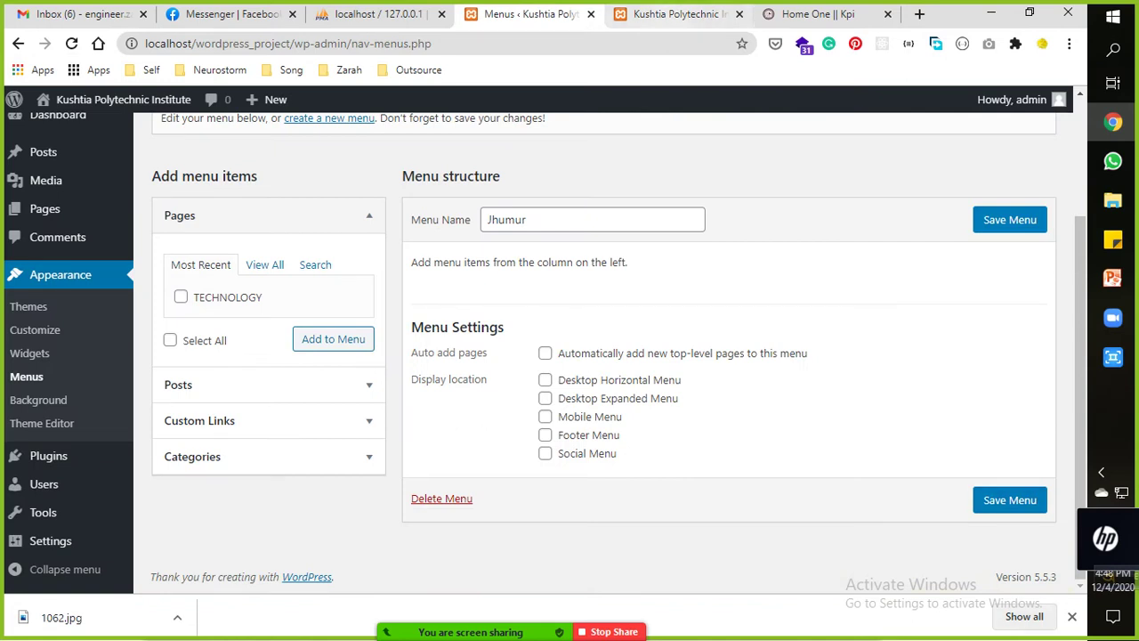
pyautogui.press('F5')
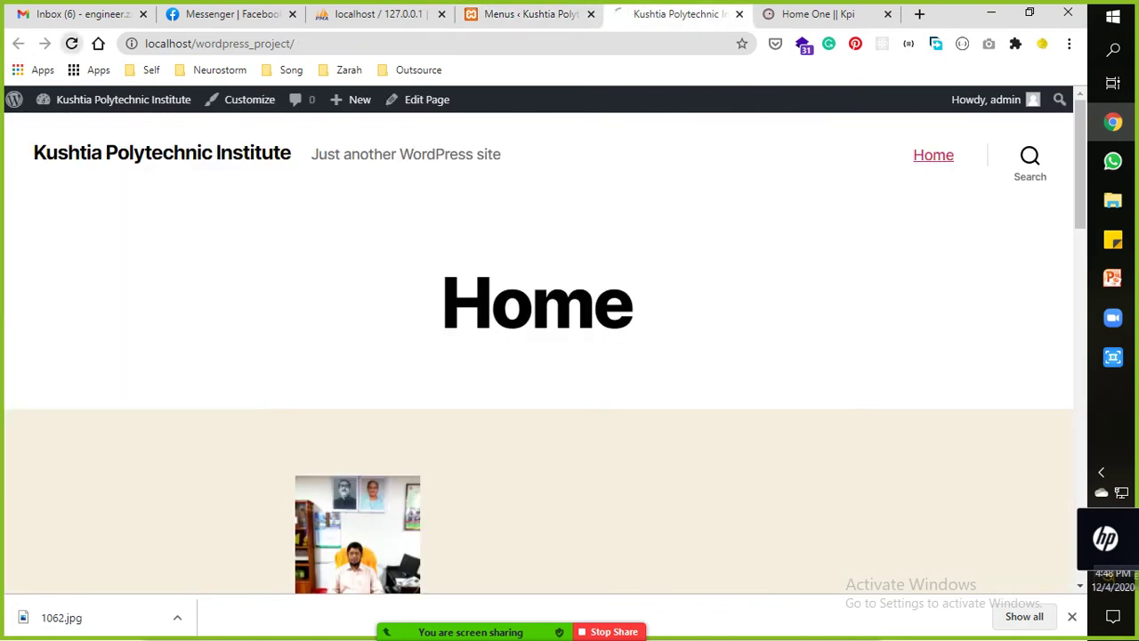
pyautogui.hotkey('ctrl', 'shift', 'Tab')
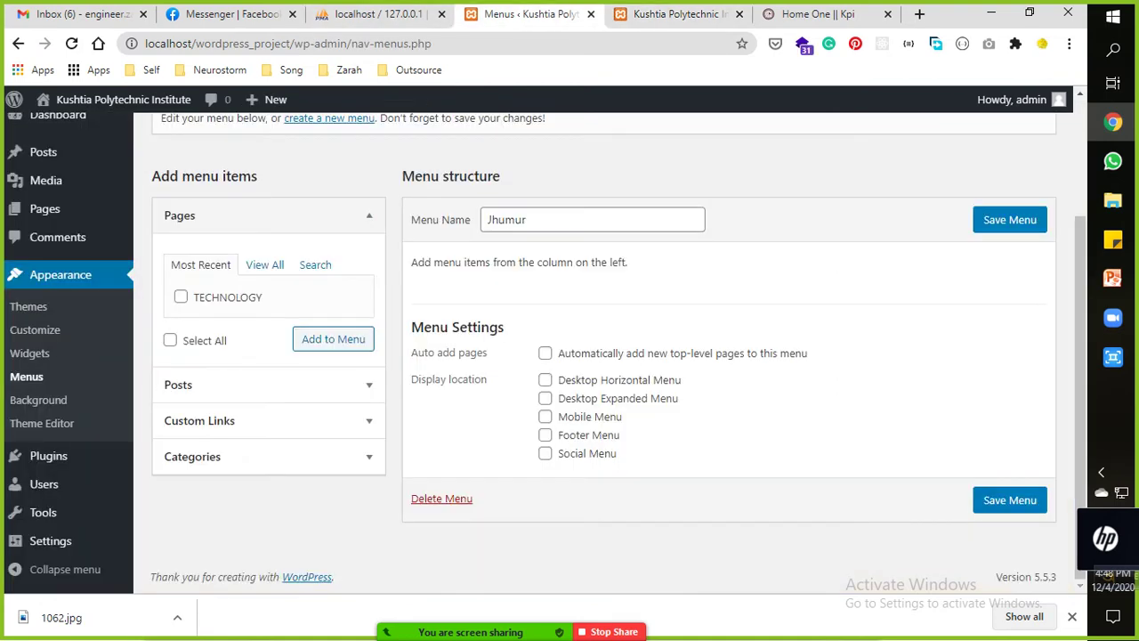
# Save the emptied menu again and reload the front page to recheck its header navigation.
pyautogui.click(1036, 503)
pyautogui.scroll(-3, 605, 356)
pyautogui.click(1010, 499)
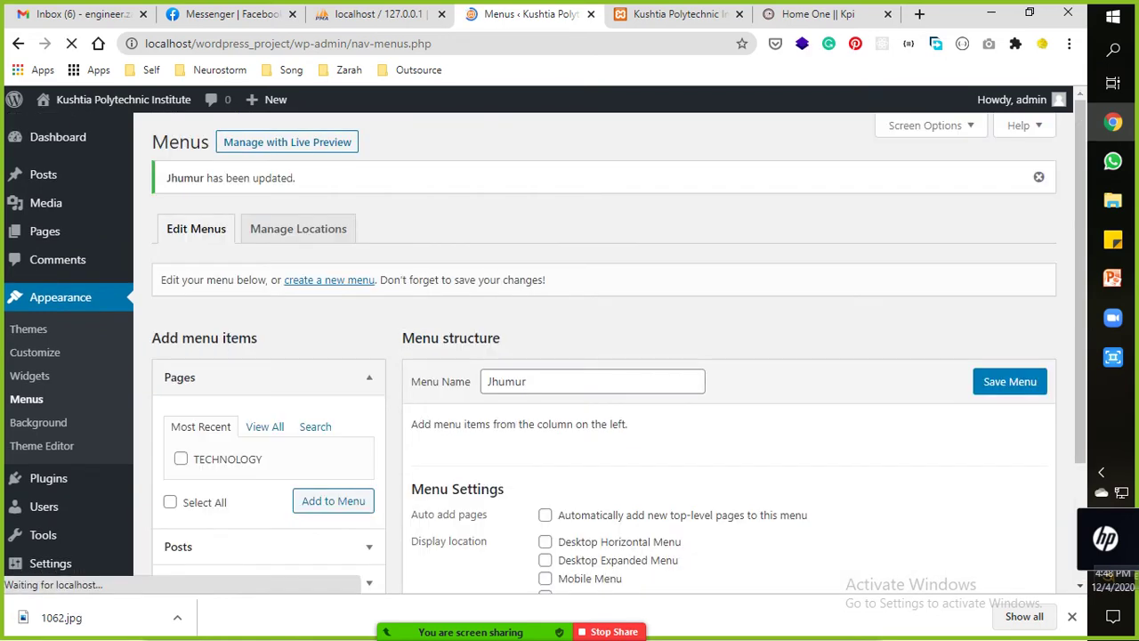
pyautogui.hotkey('ctrl', 'Tab')
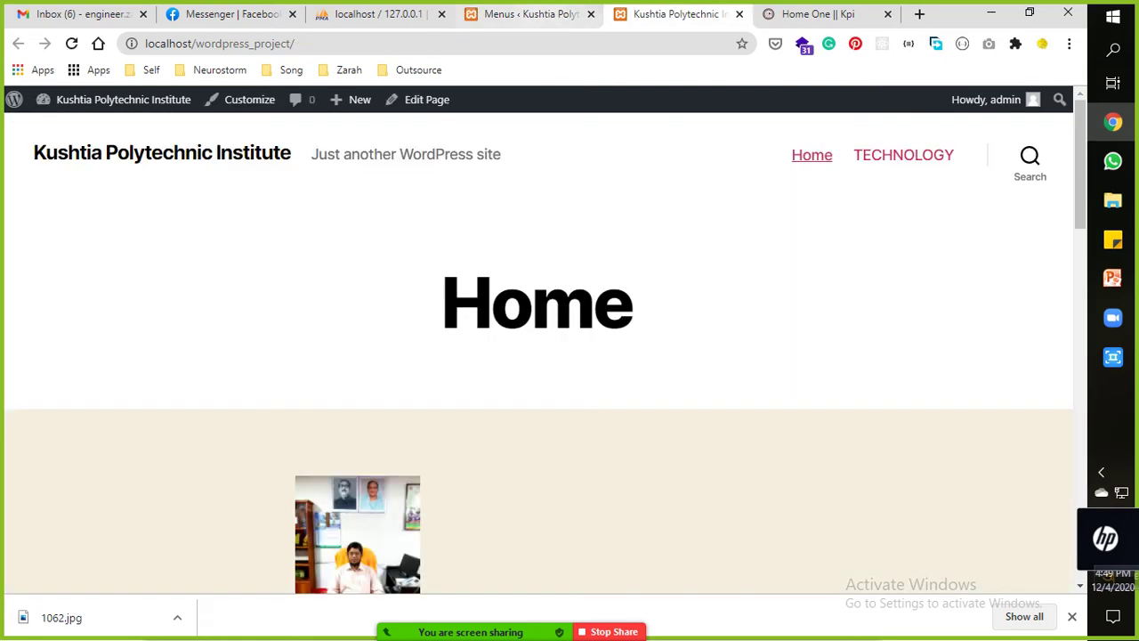
pyautogui.hotkey('ctrl', 'shift', 'Tab')
pyautogui.click(1011, 381)
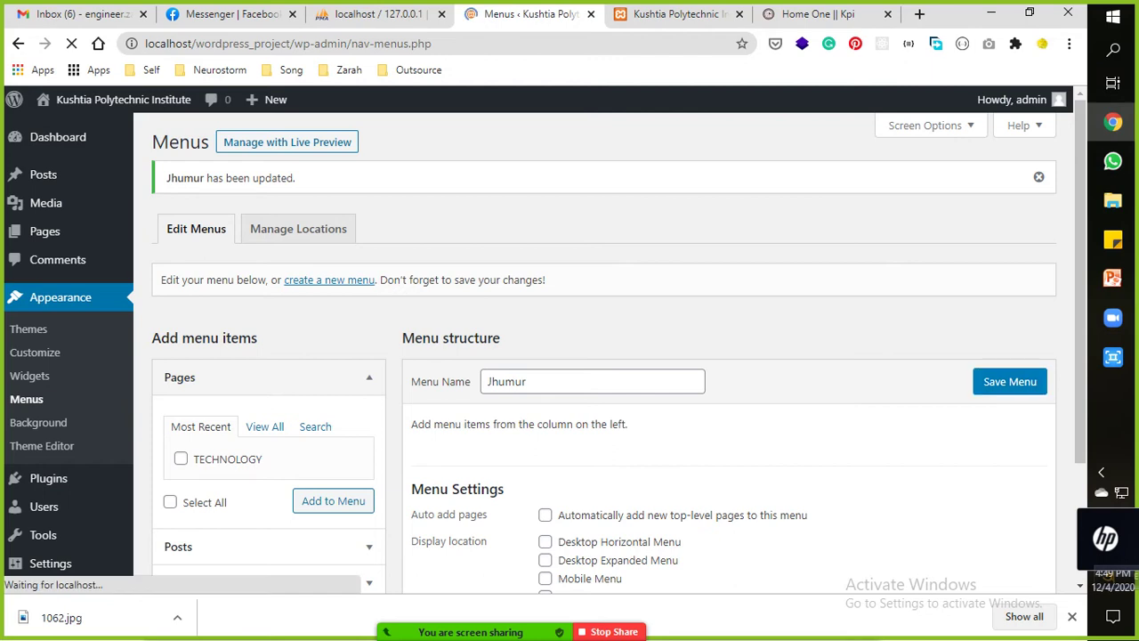
pyautogui.hotkey('ctrl', 'Tab')
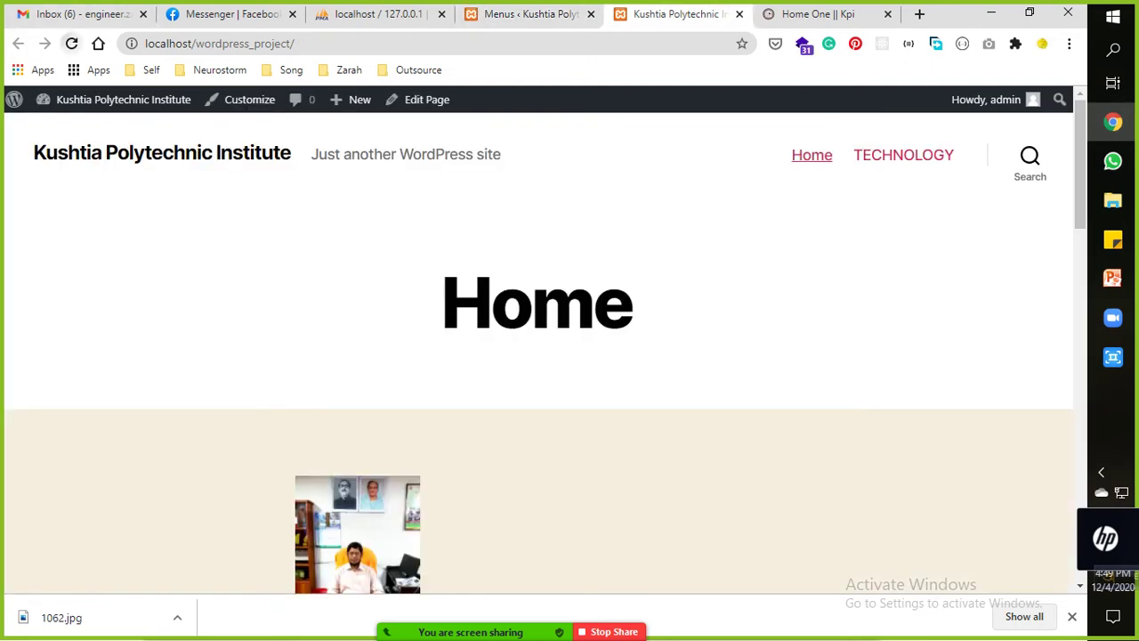
pyautogui.press('F5')
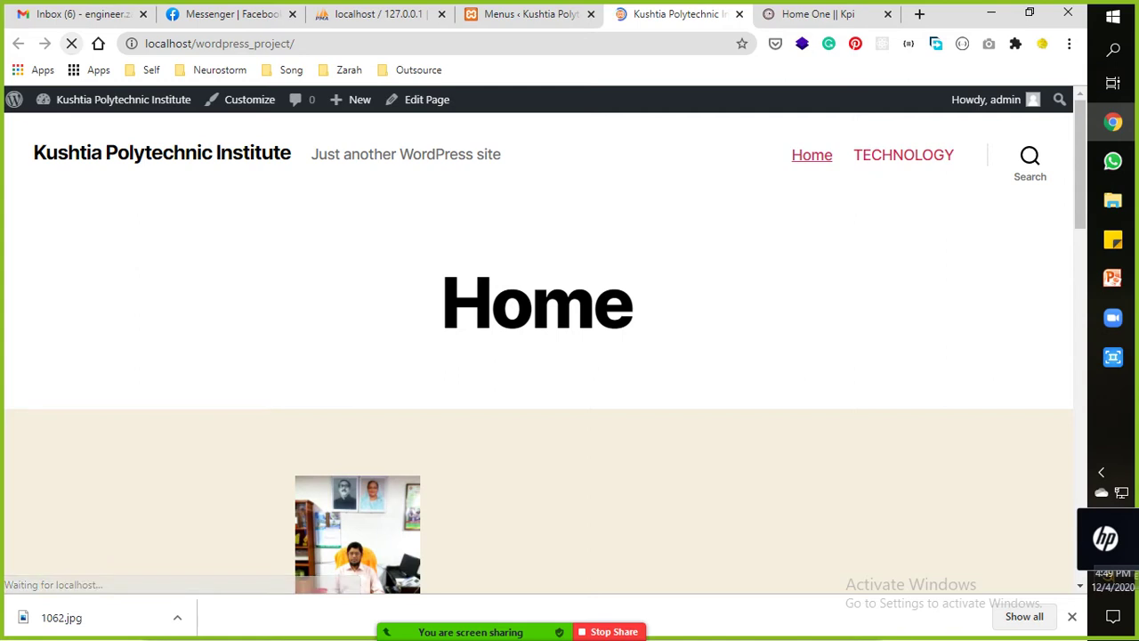
pyautogui.scroll(-5, 539, 356)
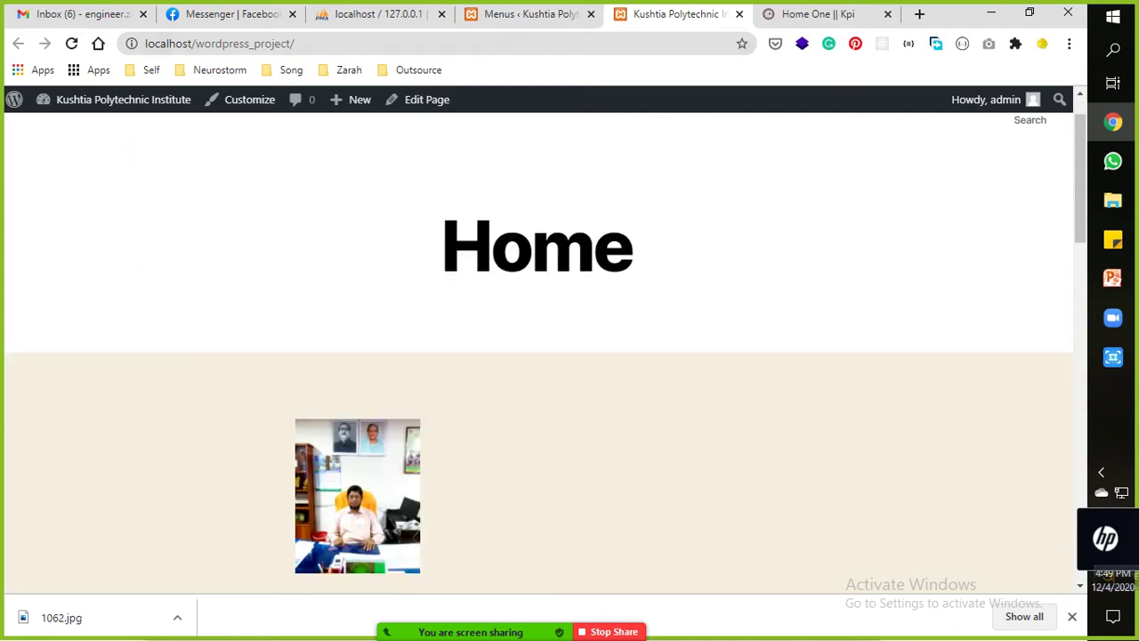
# Save the empty menu once more, check the list of all pages in the menu editor, and reload the editor.
pyautogui.hotkey('ctrl', 'shift', 'Tab')
pyautogui.scroll(-3, 605, 356)
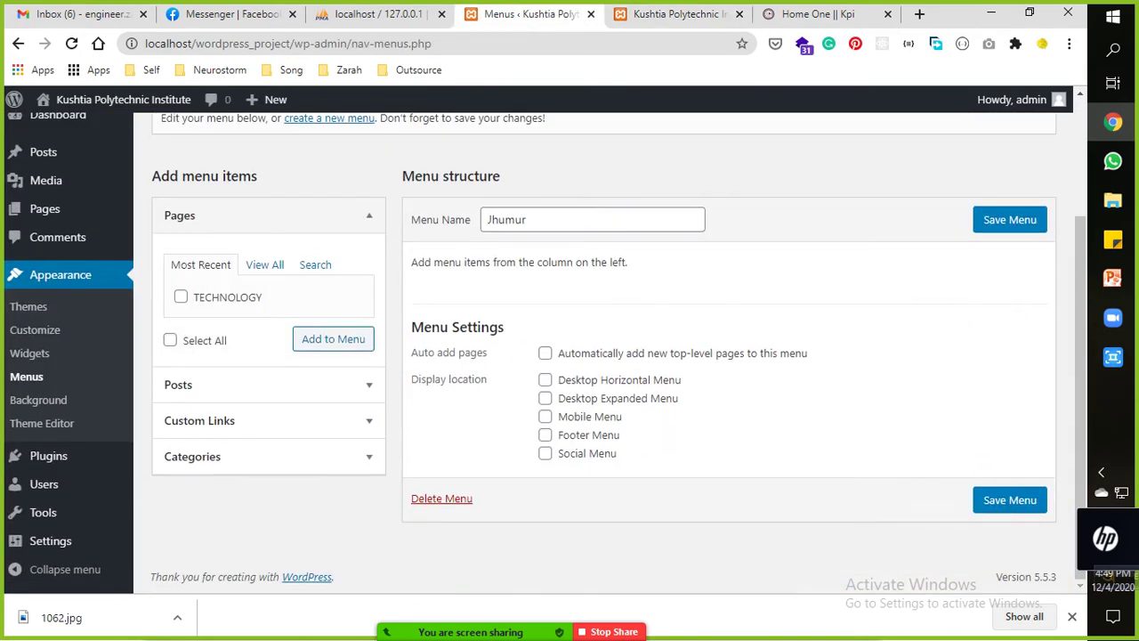
pyautogui.scroll(4, 605, 356)
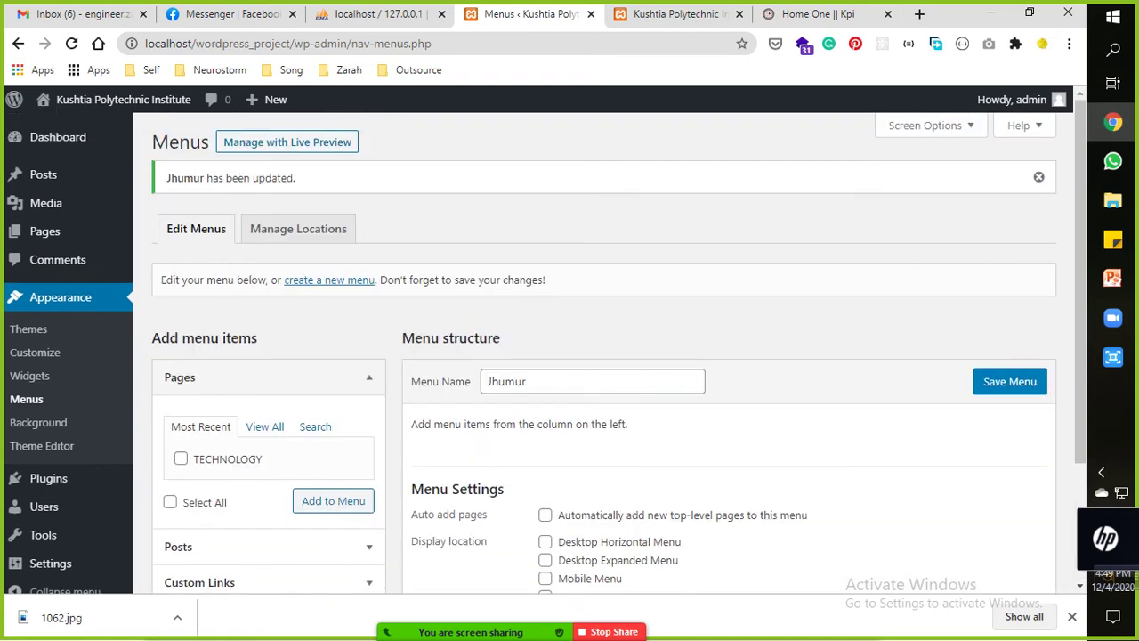
pyautogui.click(1010, 381)
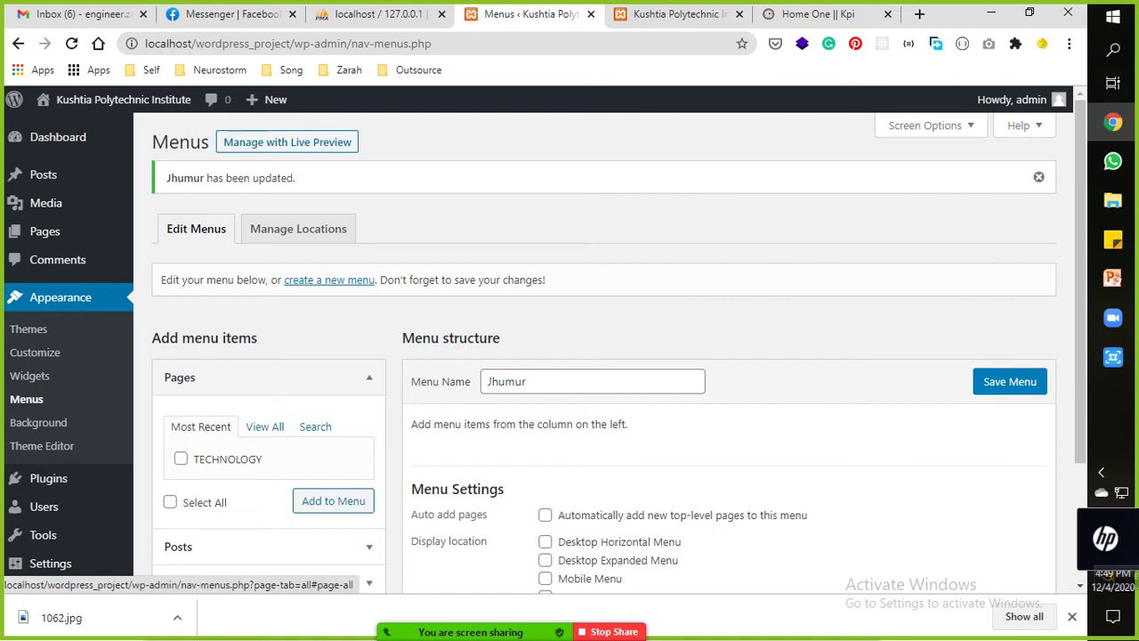
pyautogui.scroll(-4, 605, 356)
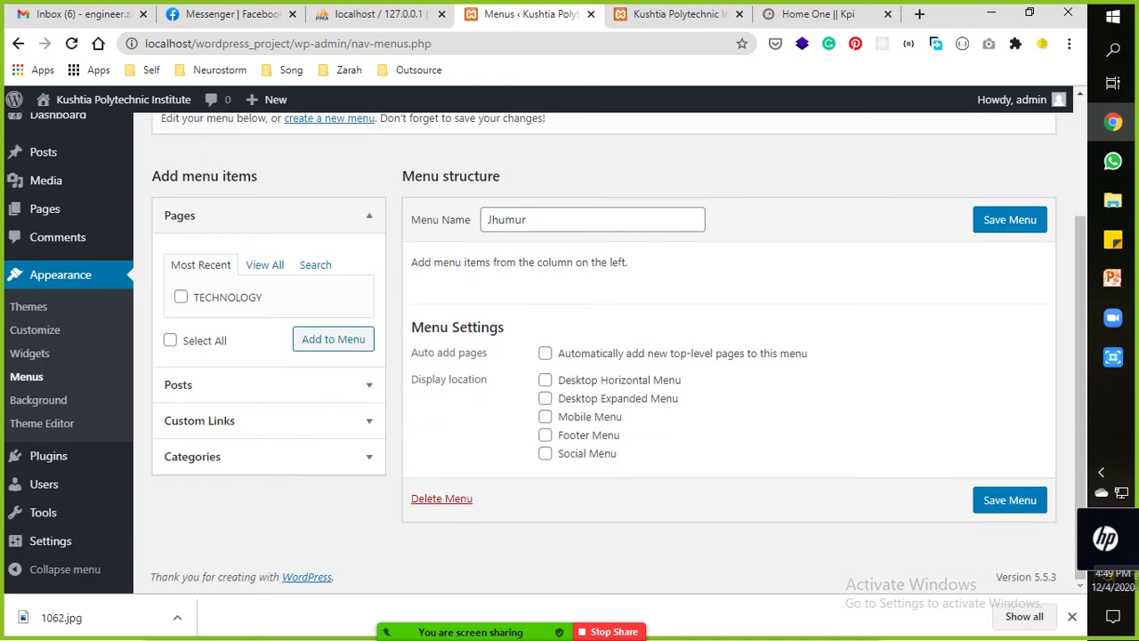
pyautogui.click(181, 296)
pyautogui.click(265, 265)
pyautogui.click(265, 264)
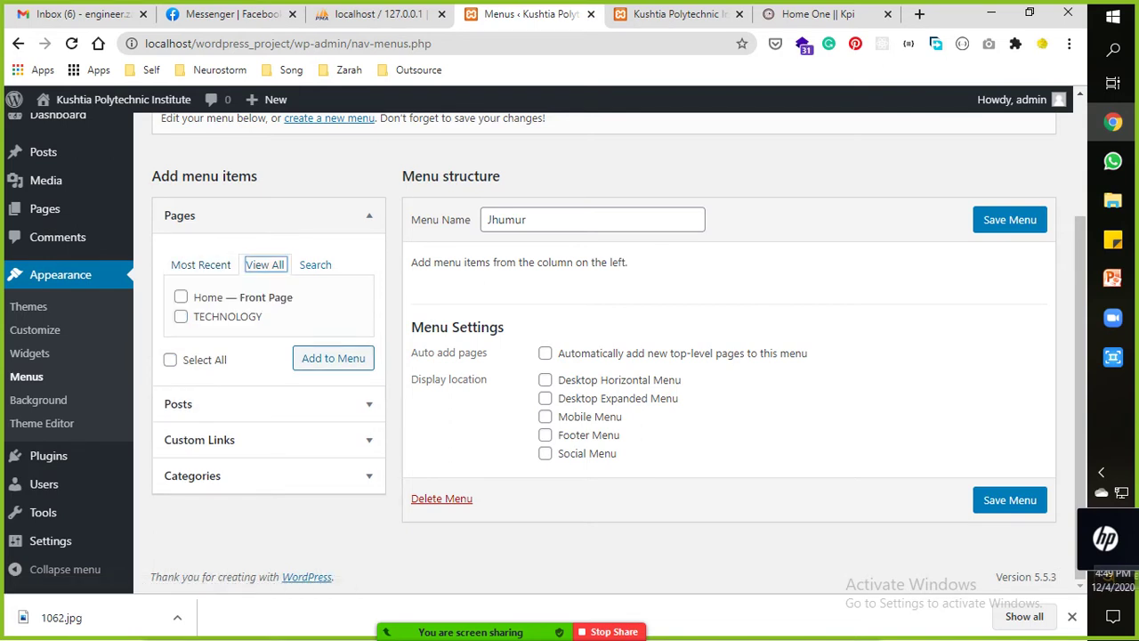
pyautogui.press('F5')
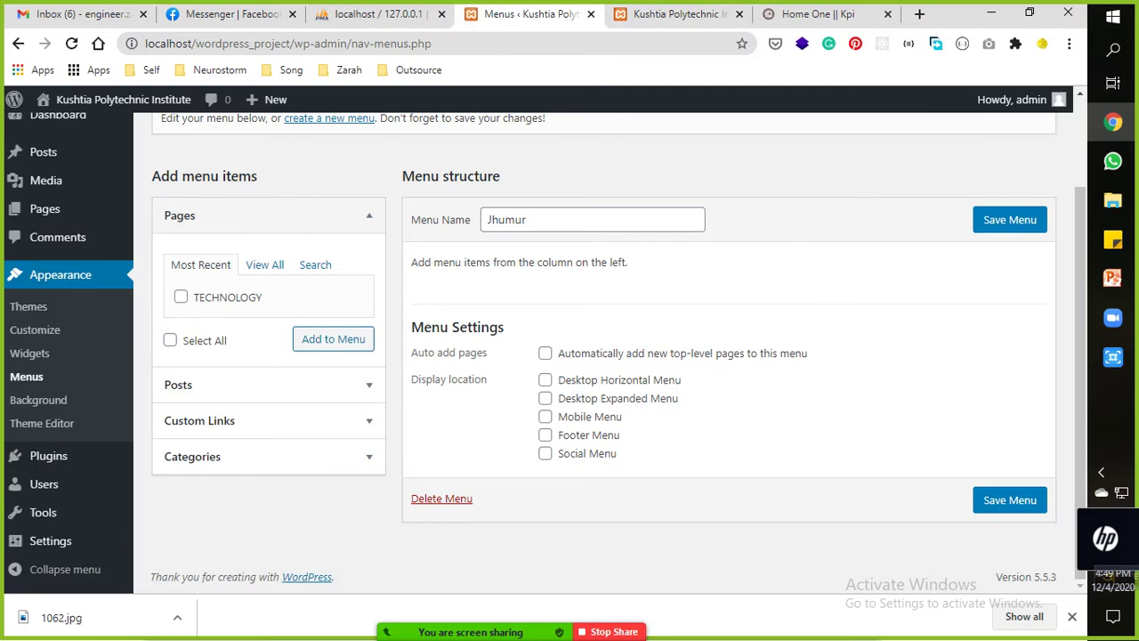
# Delete the navigation menu permanently and reload the site's front page.
pyautogui.click(441, 498)
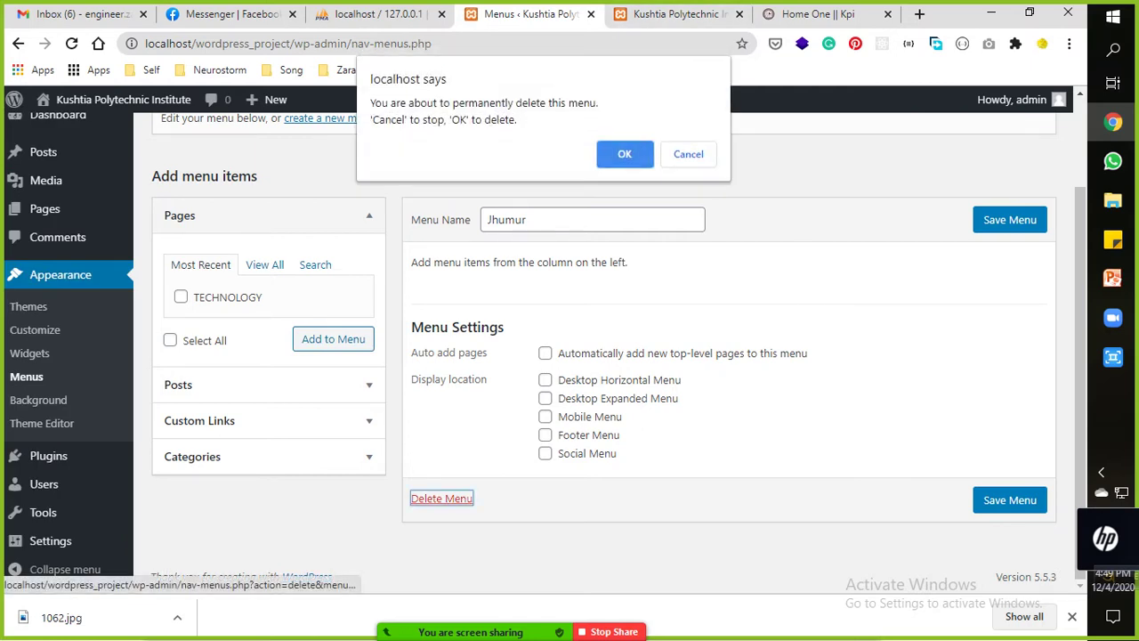
pyautogui.press('Return')
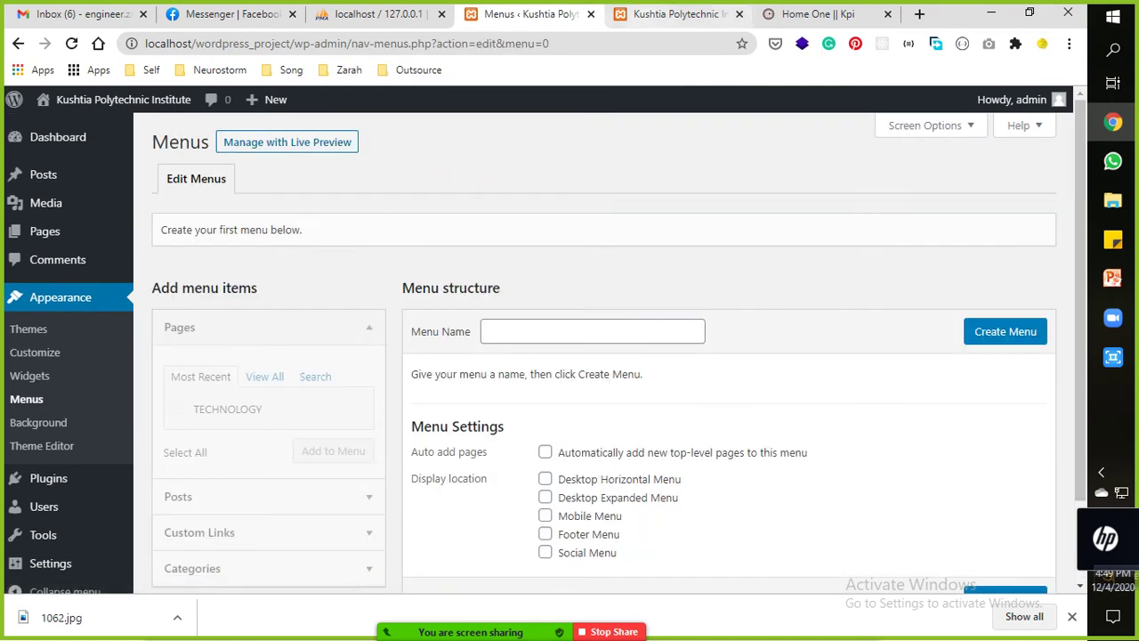
pyautogui.click(677, 14)
pyautogui.press('F5')
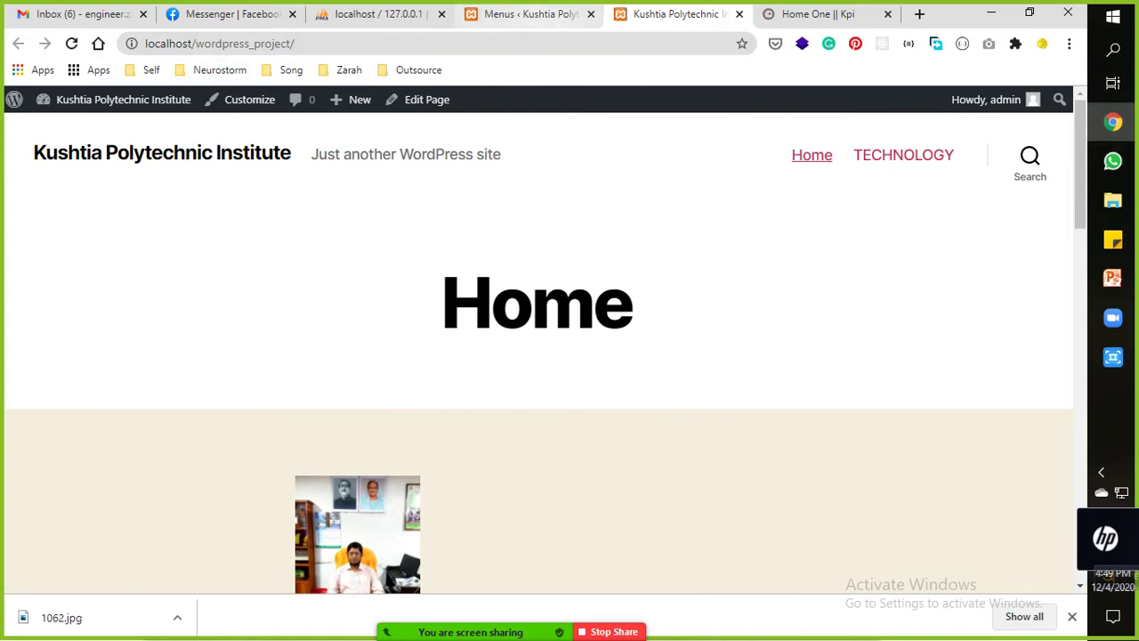
# Launch Firefox and open localhost/wordpress_project/ to view the site as a logged-out visitor.
pyautogui.click(1069, 44)
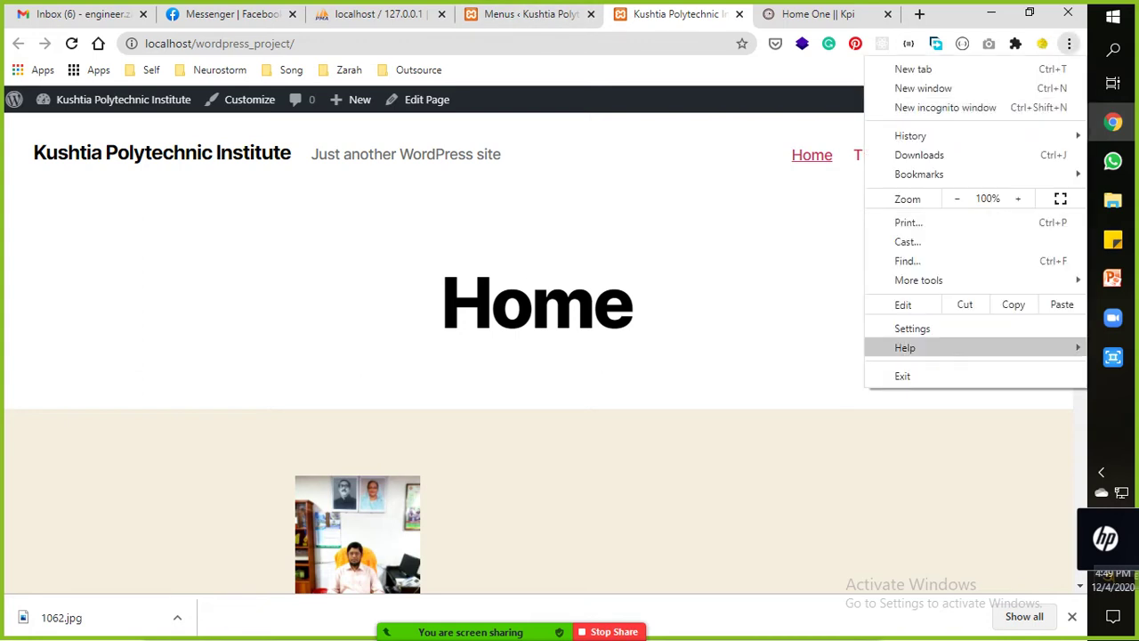
pyautogui.press('Escape')
pyautogui.click(296, 44)
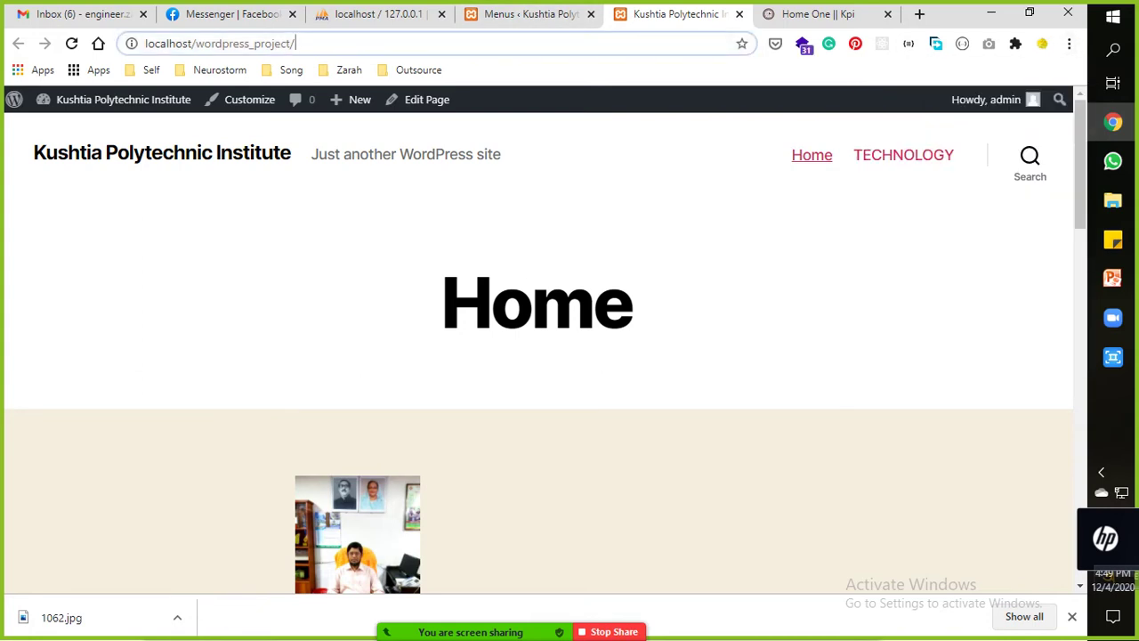
pyautogui.hotkey('ctrl', 'a')
pyautogui.click(1112, 50)
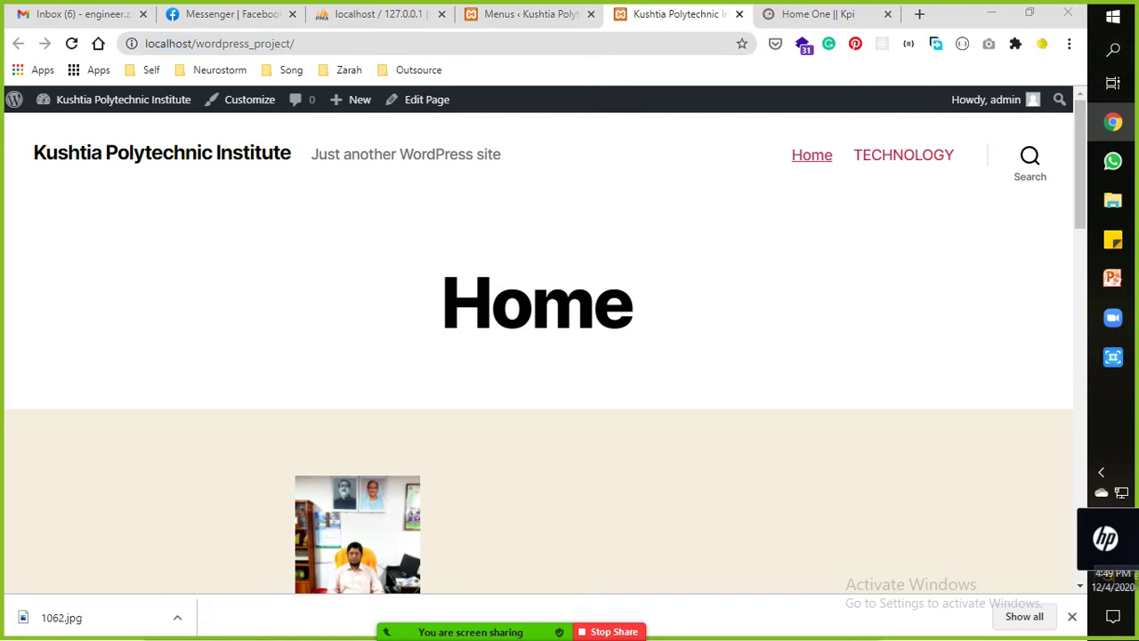
pyautogui.write('fore')
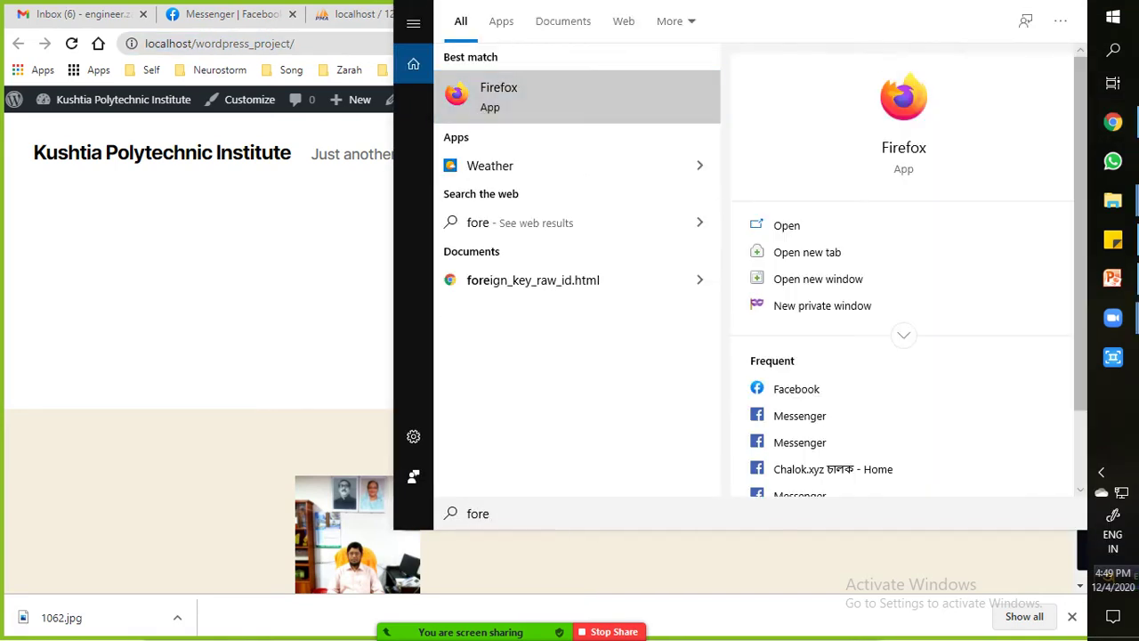
pyautogui.press('Return')
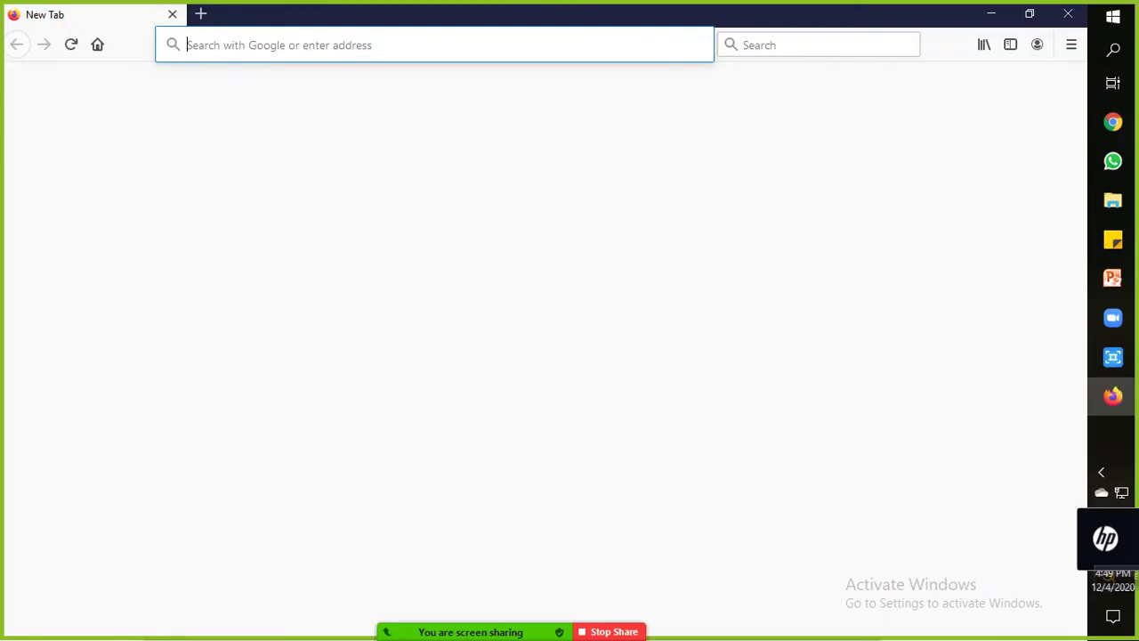
pyautogui.write('localhost/wordpress_project/')
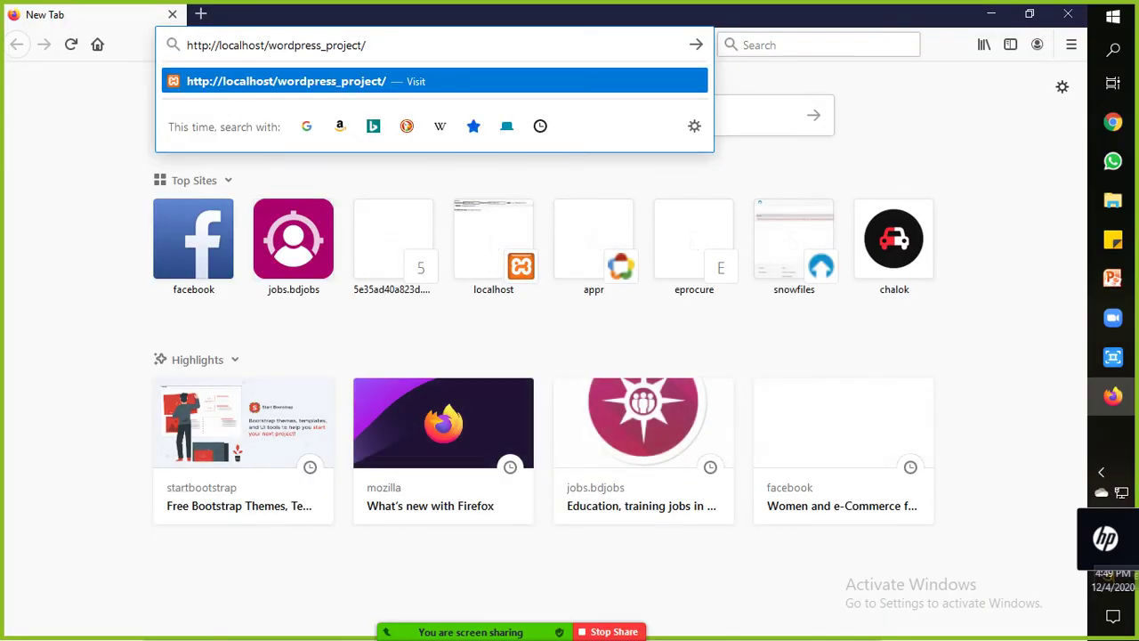
pyautogui.press('Return')
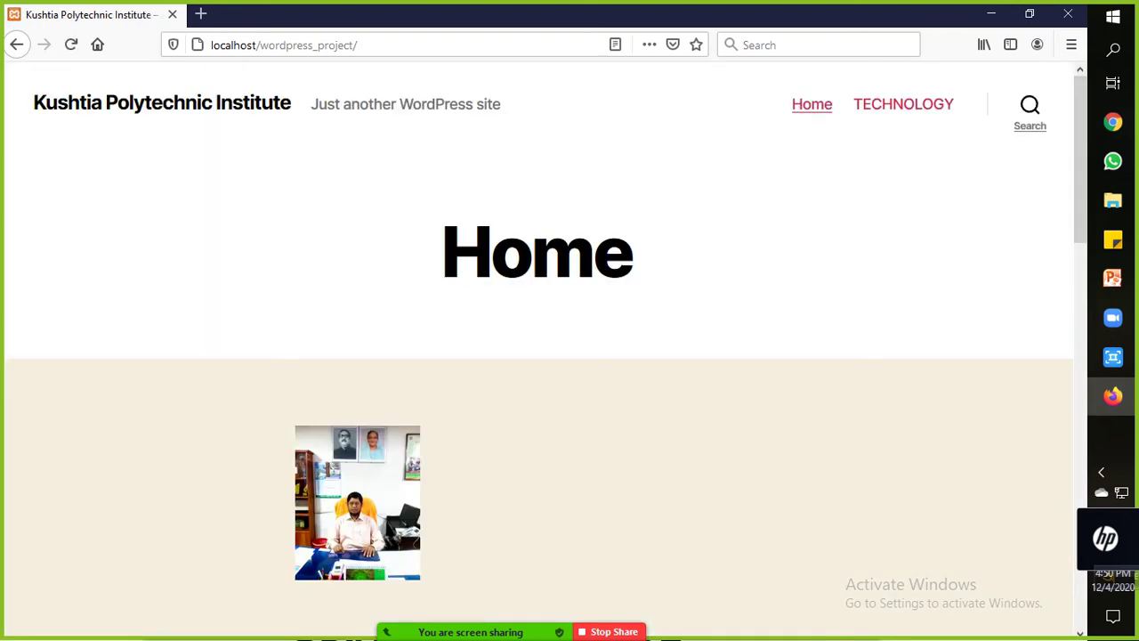
# Follow the Home and TECHNOLOGY links, look through the TECHNOLOGY page, and close Firefox.
pyautogui.click(812, 104)
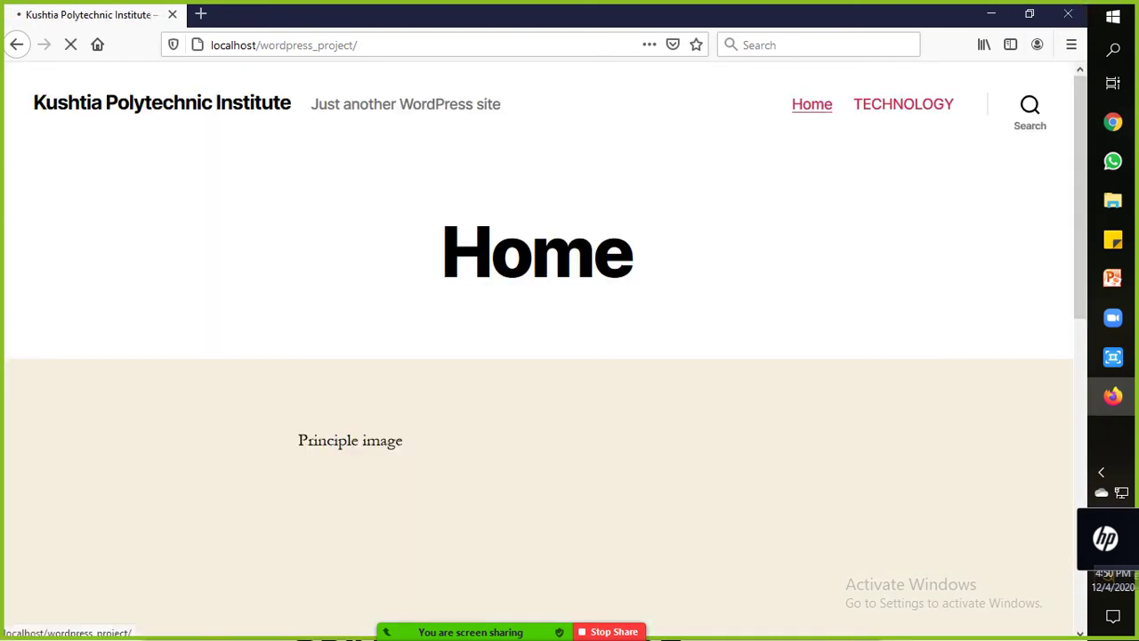
pyautogui.click(904, 104)
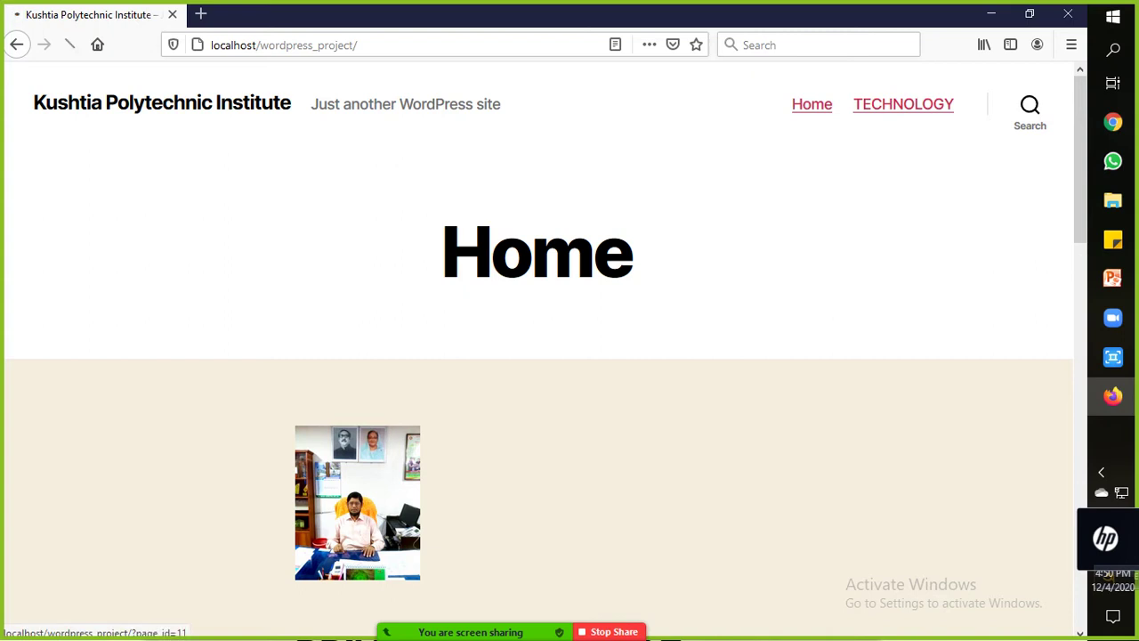
pyautogui.scroll(-5, 541, 356)
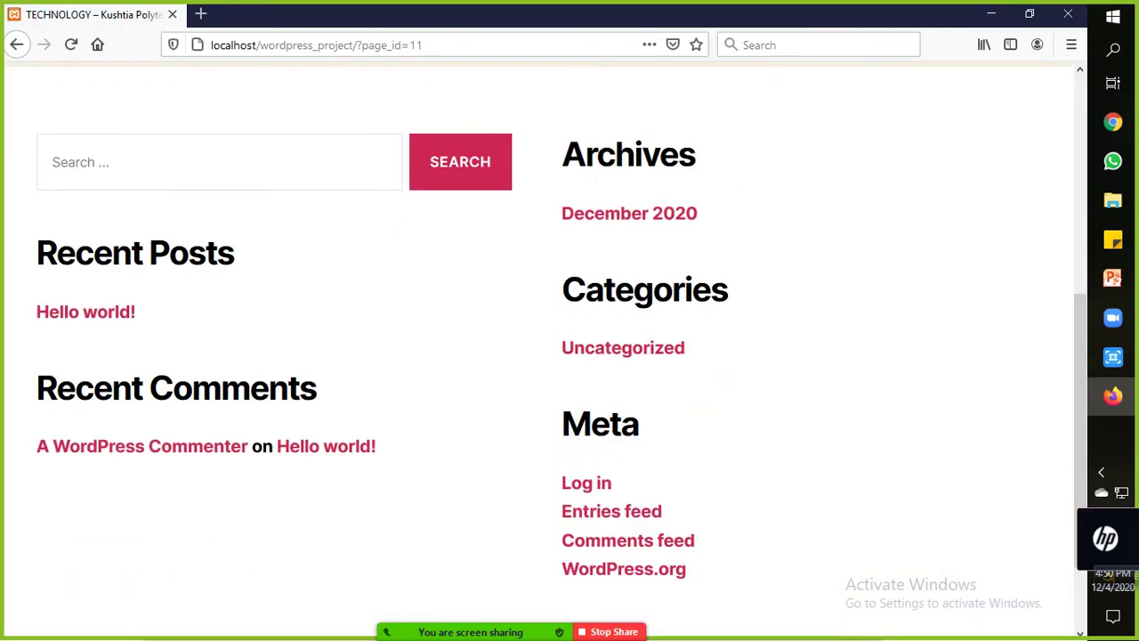
pyautogui.click(1068, 15)
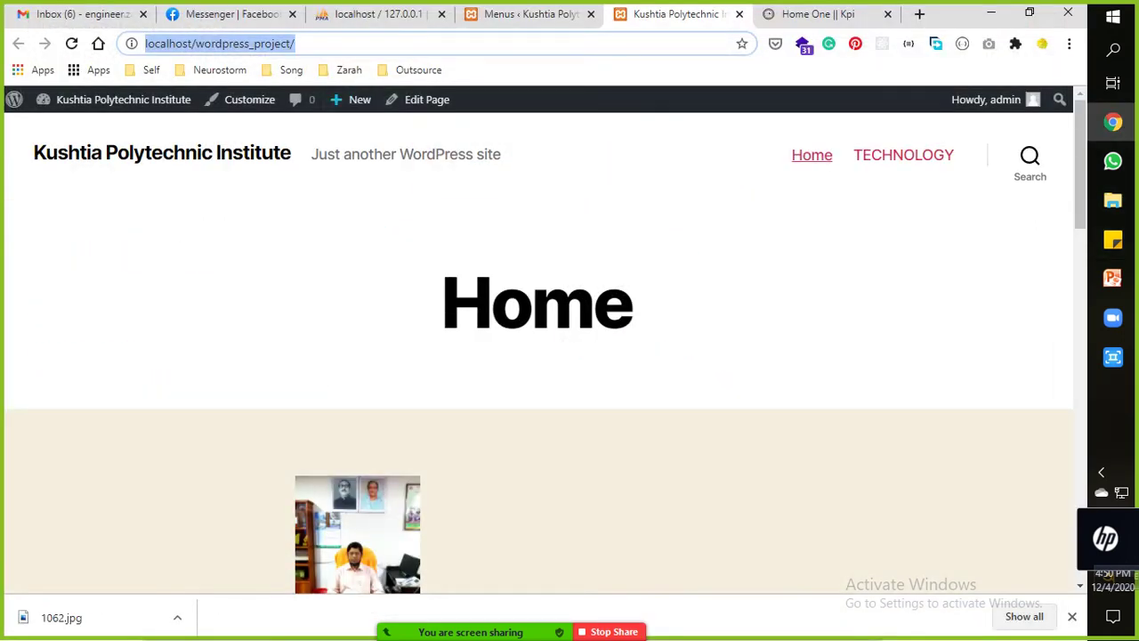
# Return to the menu editor and examine its menu settings and display locations, comparing them with the site's front page navigation.
pyautogui.click(512, 15)
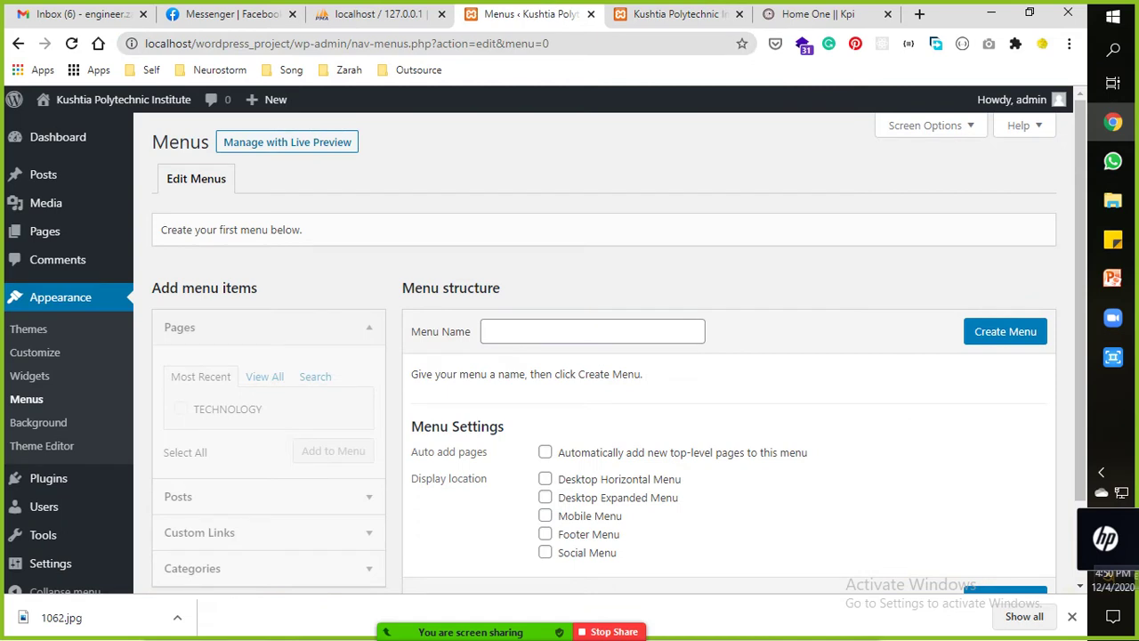
pyautogui.scroll(-2, 605, 356)
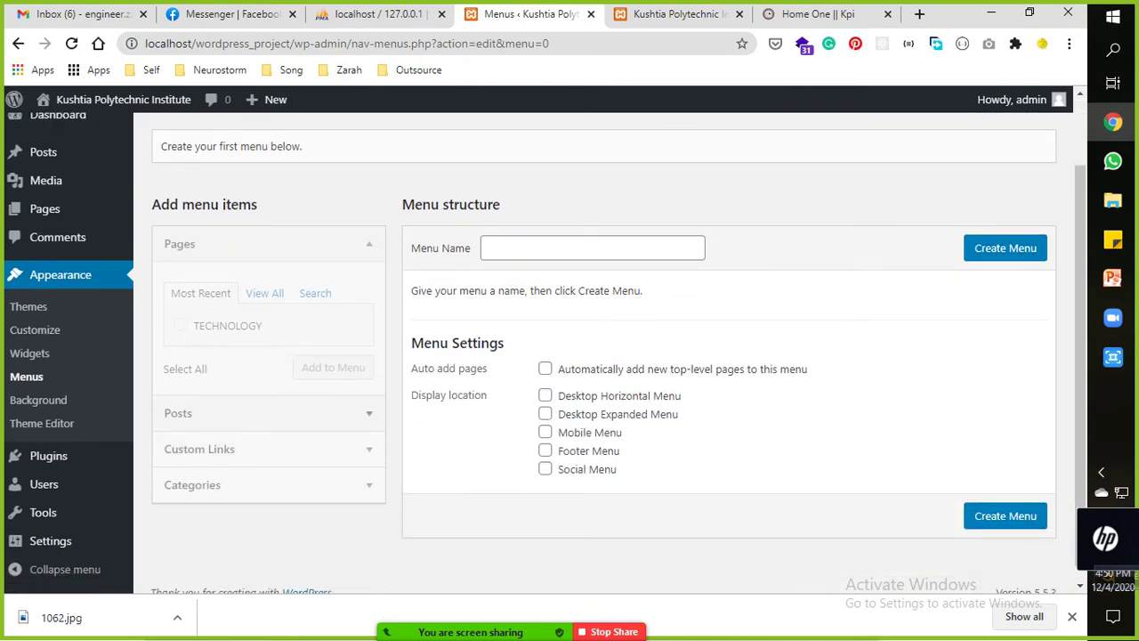
pyautogui.scroll(-1, 618, 353)
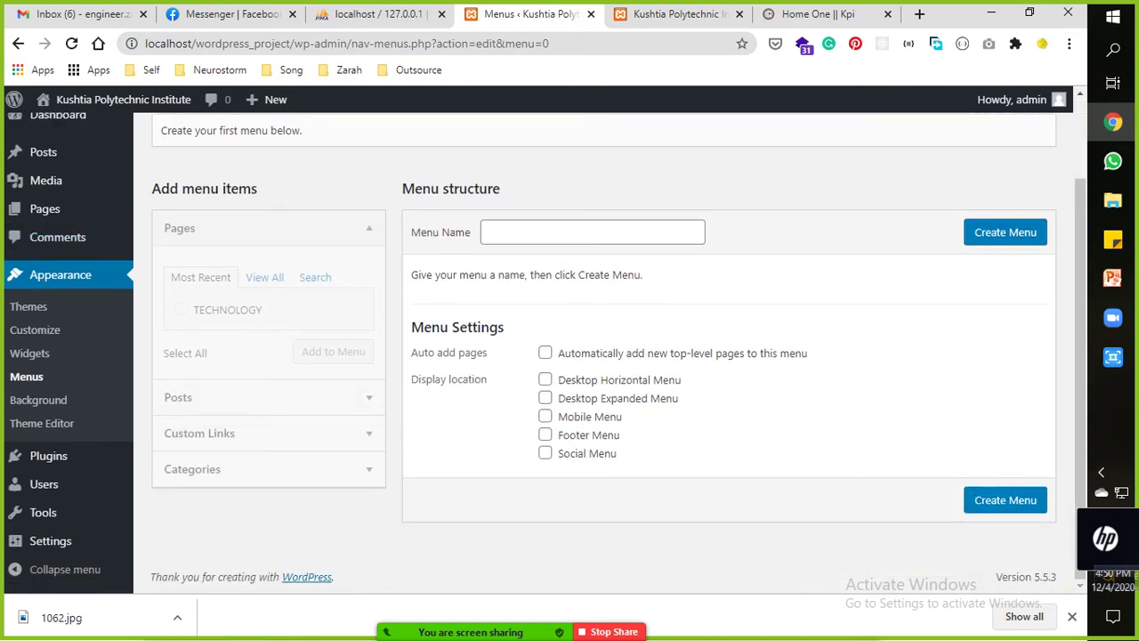
pyautogui.scroll(1, 605, 356)
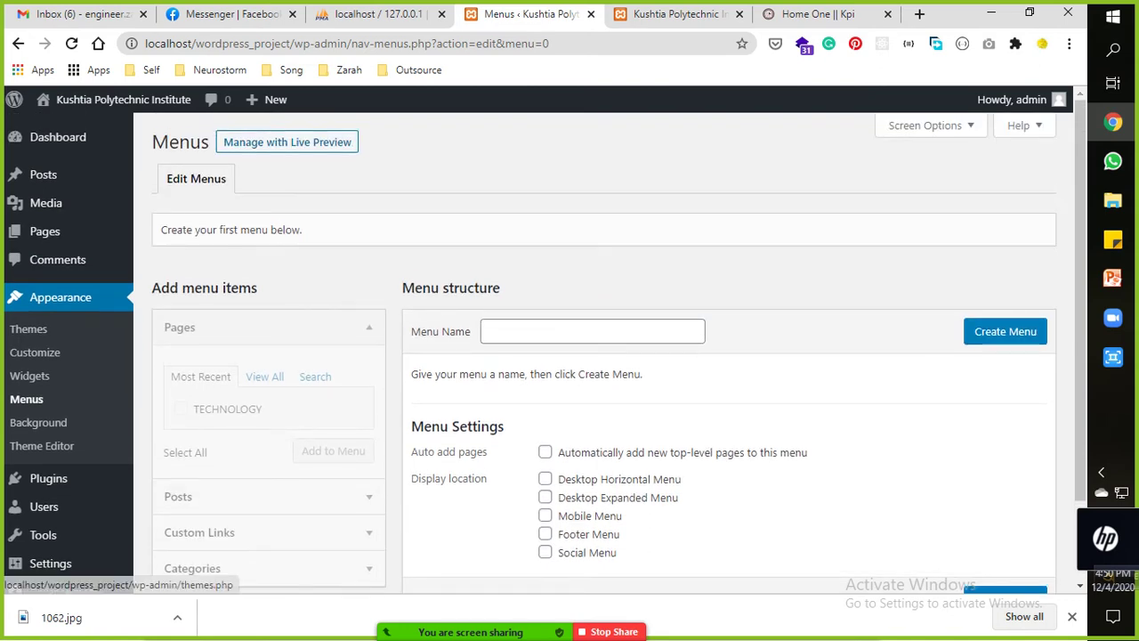
pyautogui.click(25, 398)
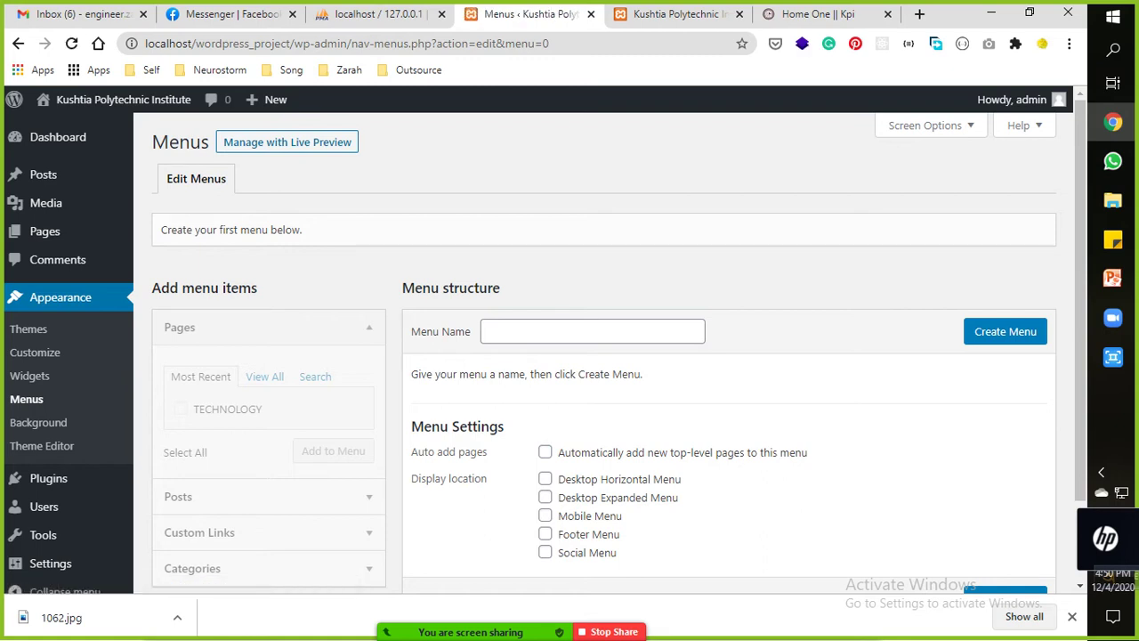
pyautogui.scroll(-1, 605, 356)
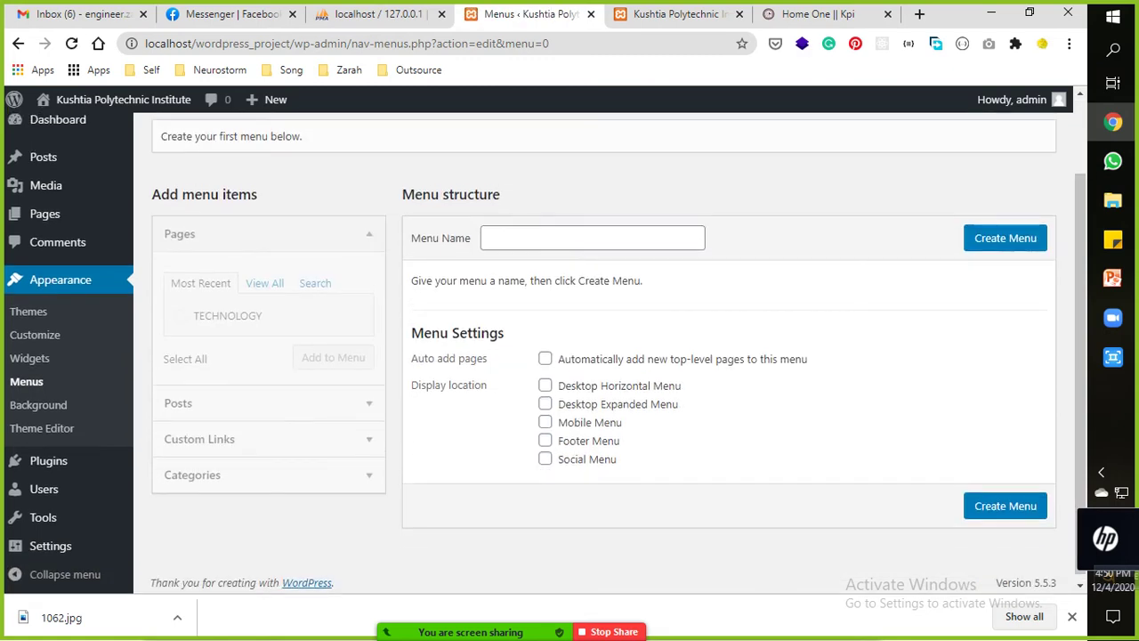
pyautogui.scroll(1, 606, 356)
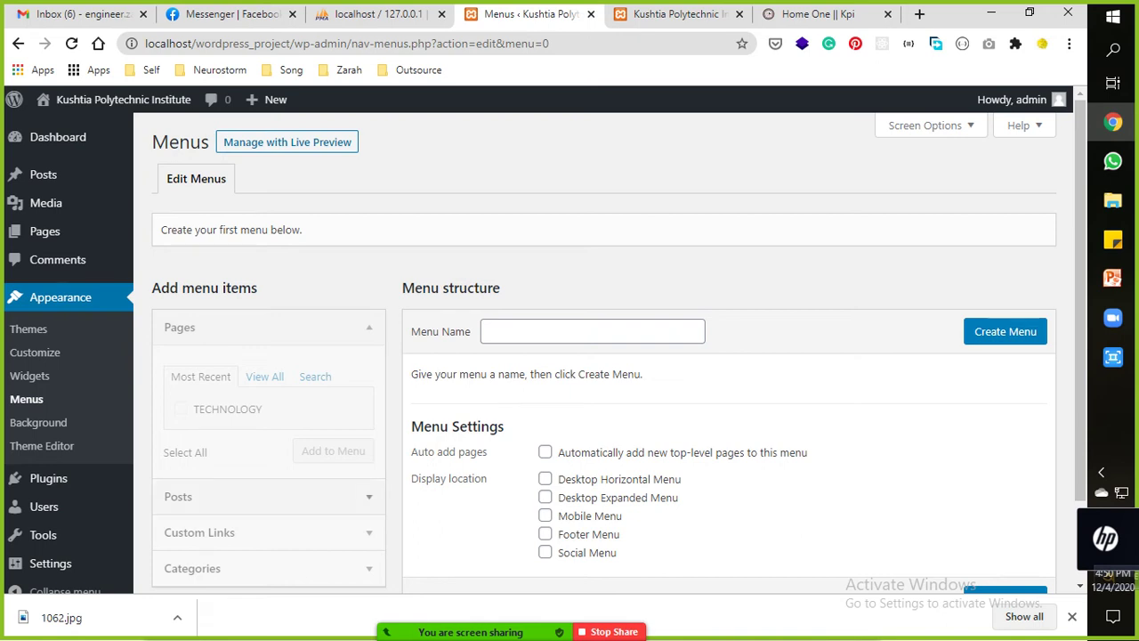
pyautogui.scroll(-1, 605, 356)
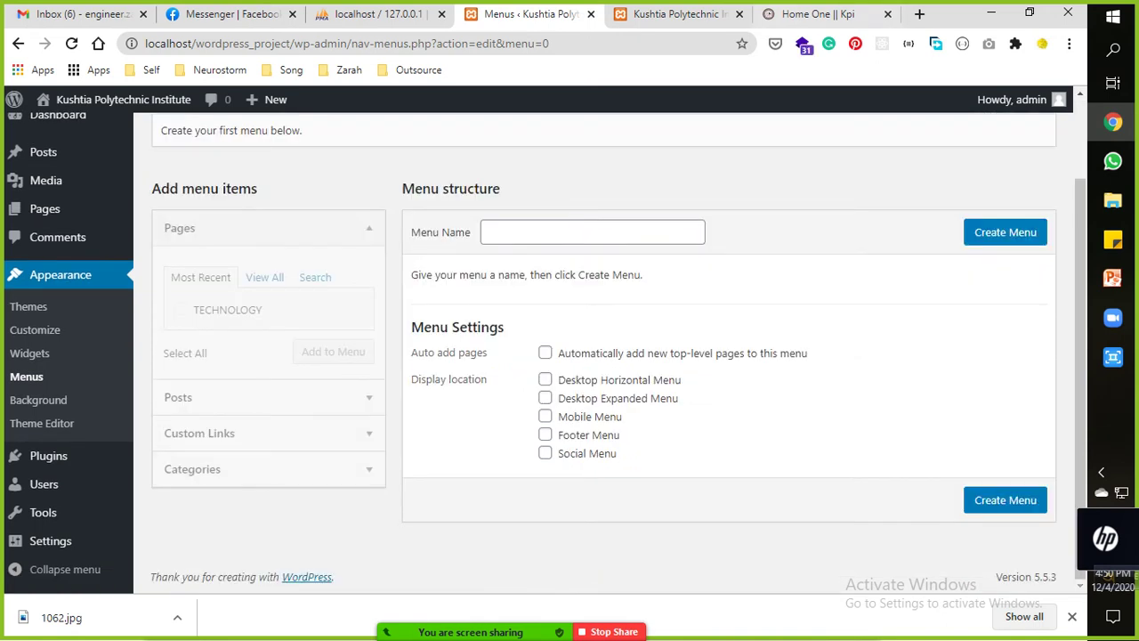
pyautogui.hotkey('ctrl', 'Tab')
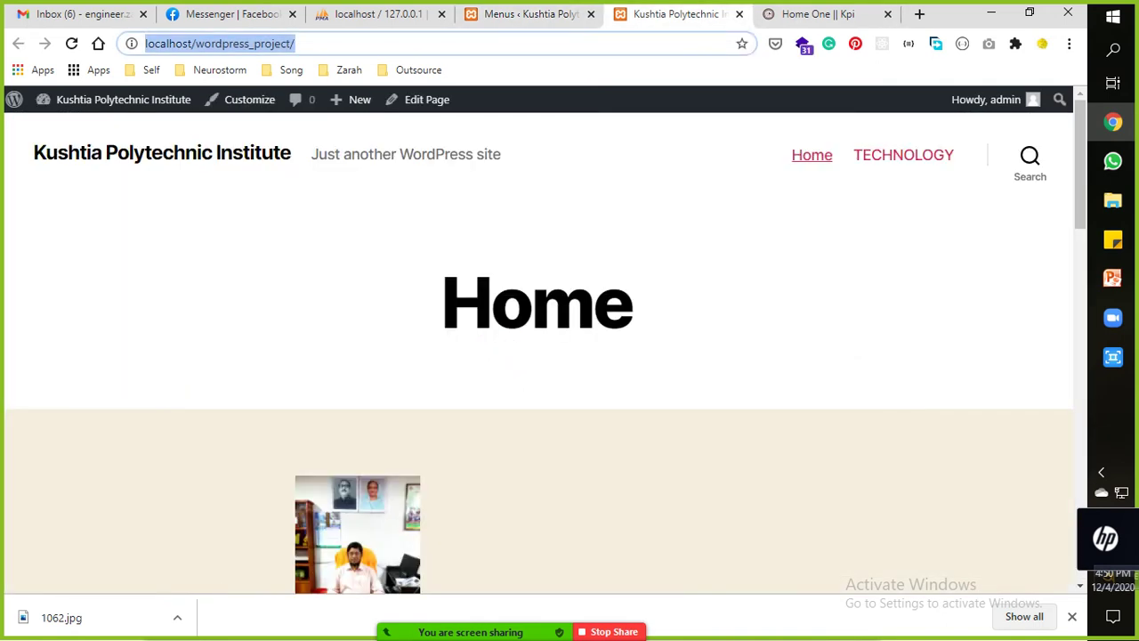
pyautogui.hotkey('ctrl', 'shift', 'Tab')
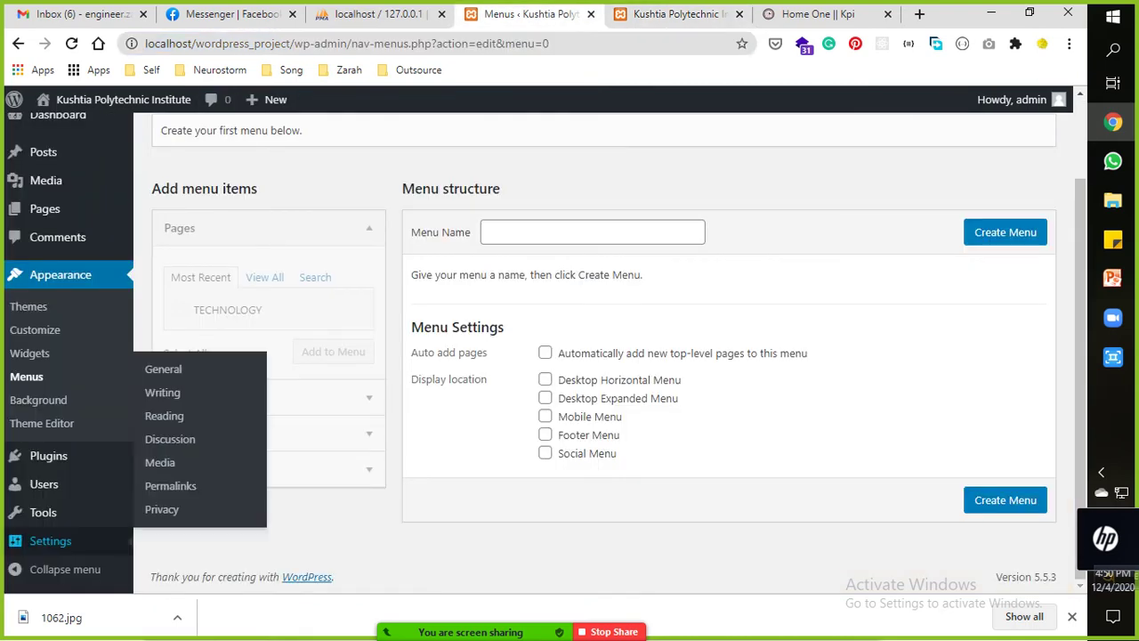
pyautogui.moveTo(44, 485)
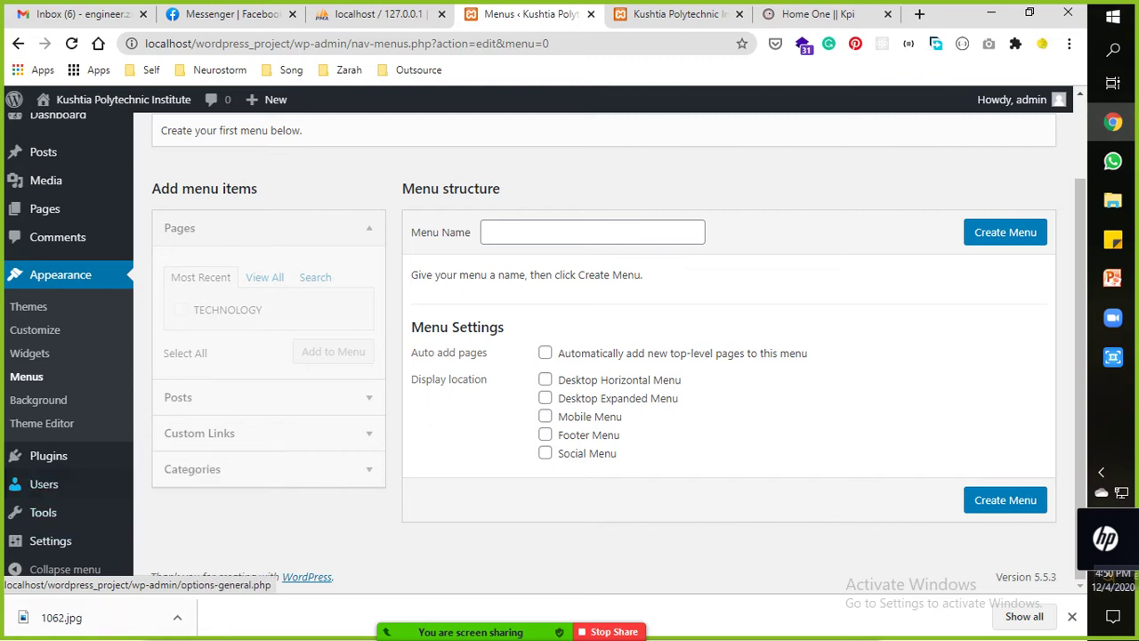
pyautogui.click(55, 568)
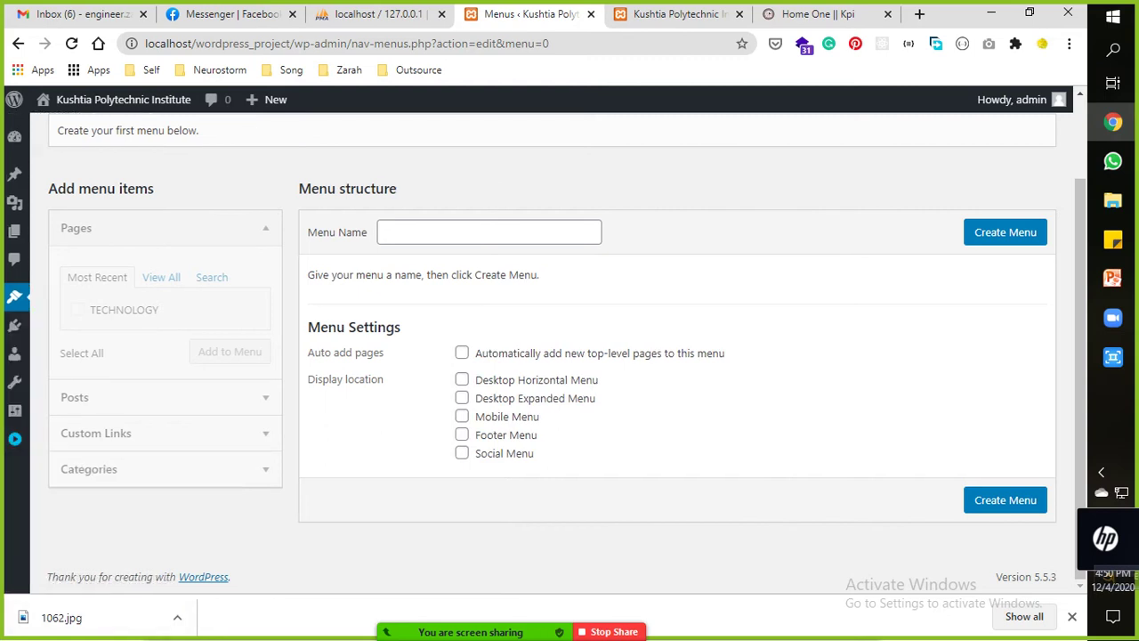
pyautogui.click(14, 439)
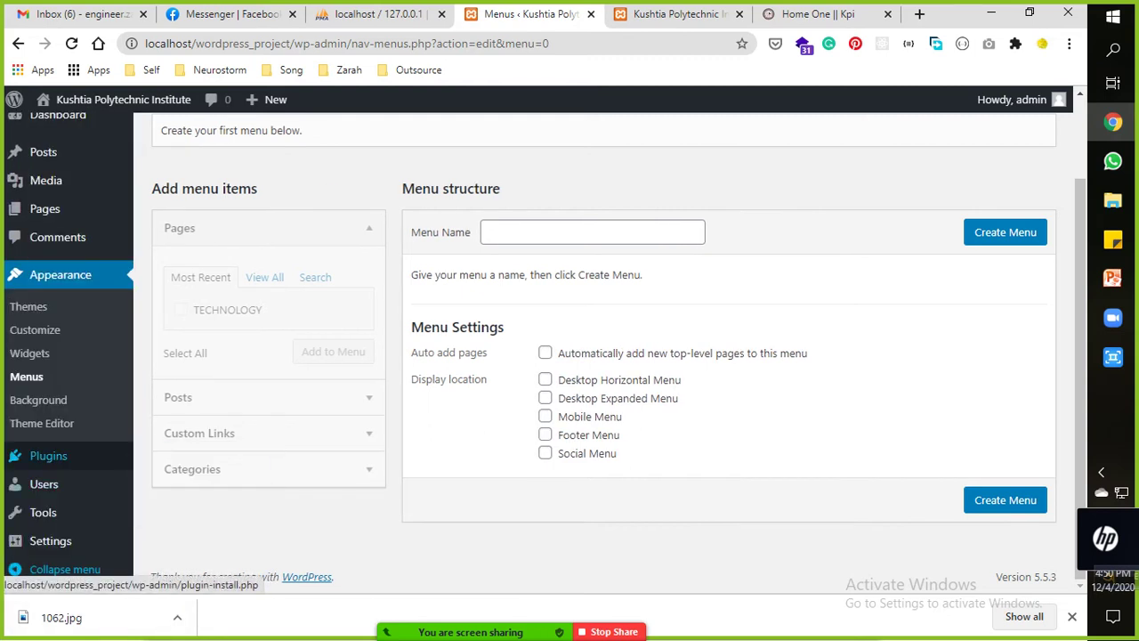
# Reload the menu editor and the site's front page to check the navigation links.
pyautogui.click(72, 43)
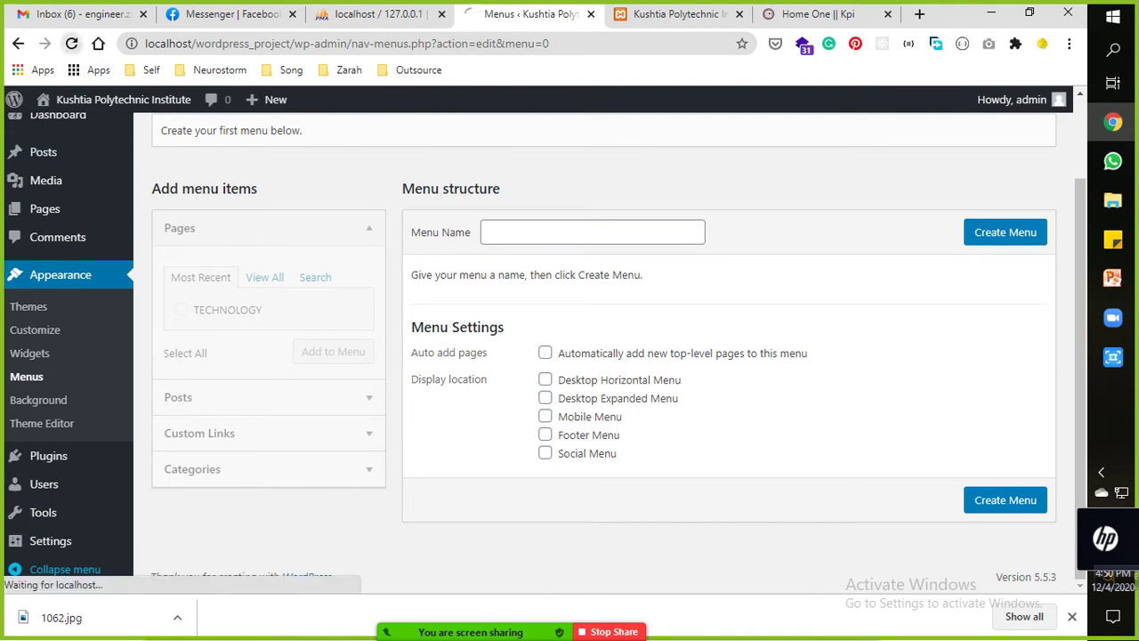
pyautogui.hotkey('alt', 'f')
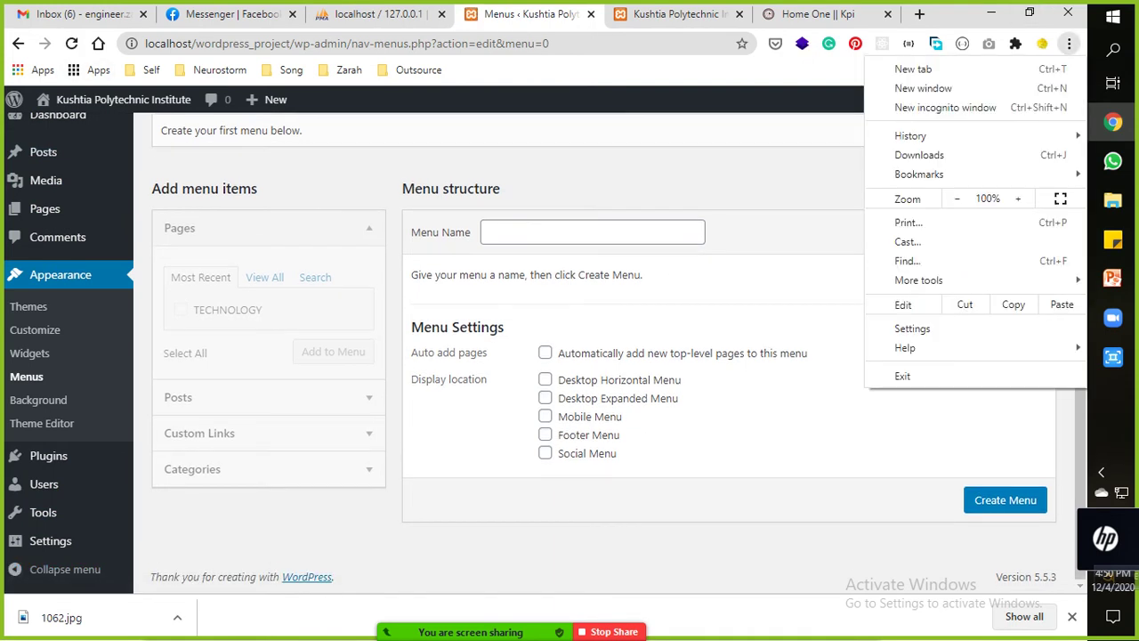
pyautogui.press('Escape')
pyautogui.hotkey('ctrl', 'Tab')
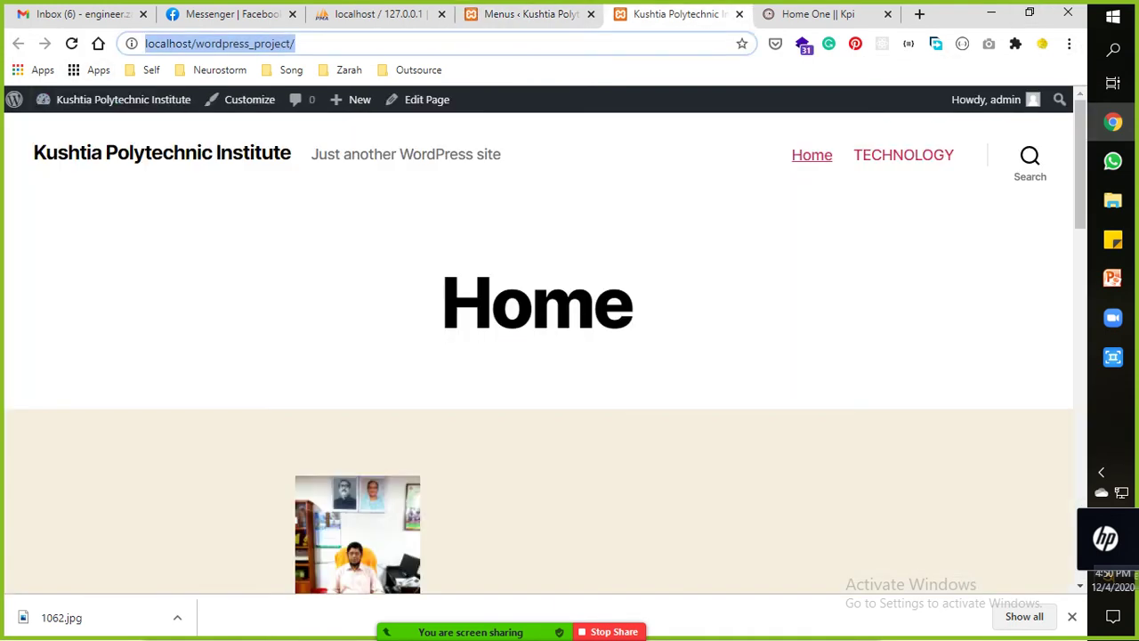
pyautogui.press('Return')
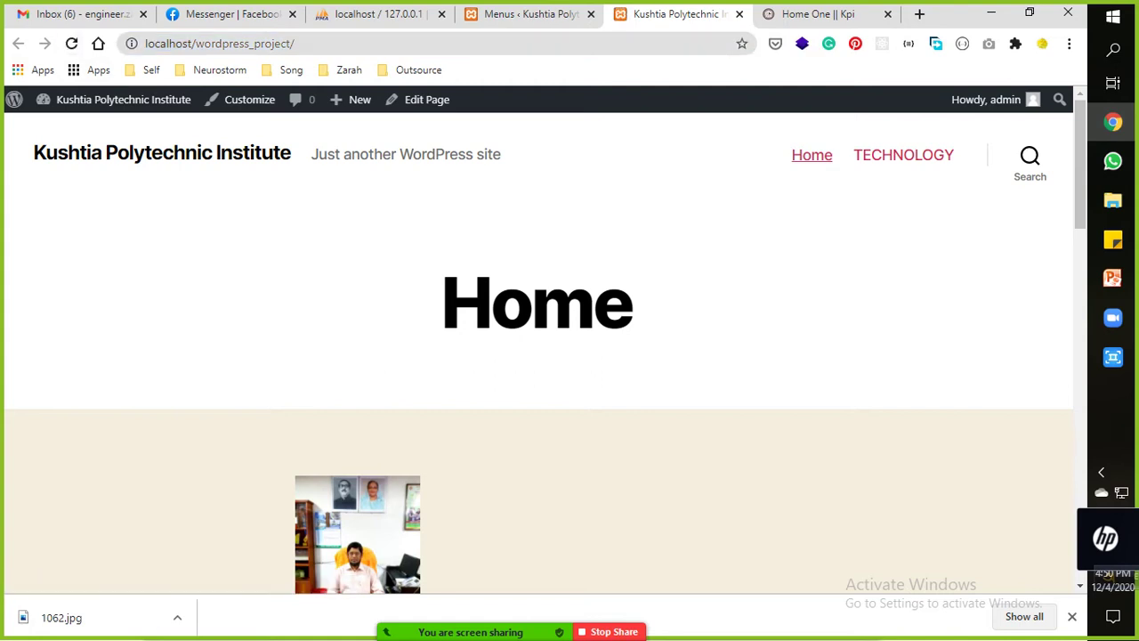
# Clear Chrome's browsing data from the browsing history, close the settings and history pages, and reload the site's front page.
pyautogui.hotkey('alt', 'f')
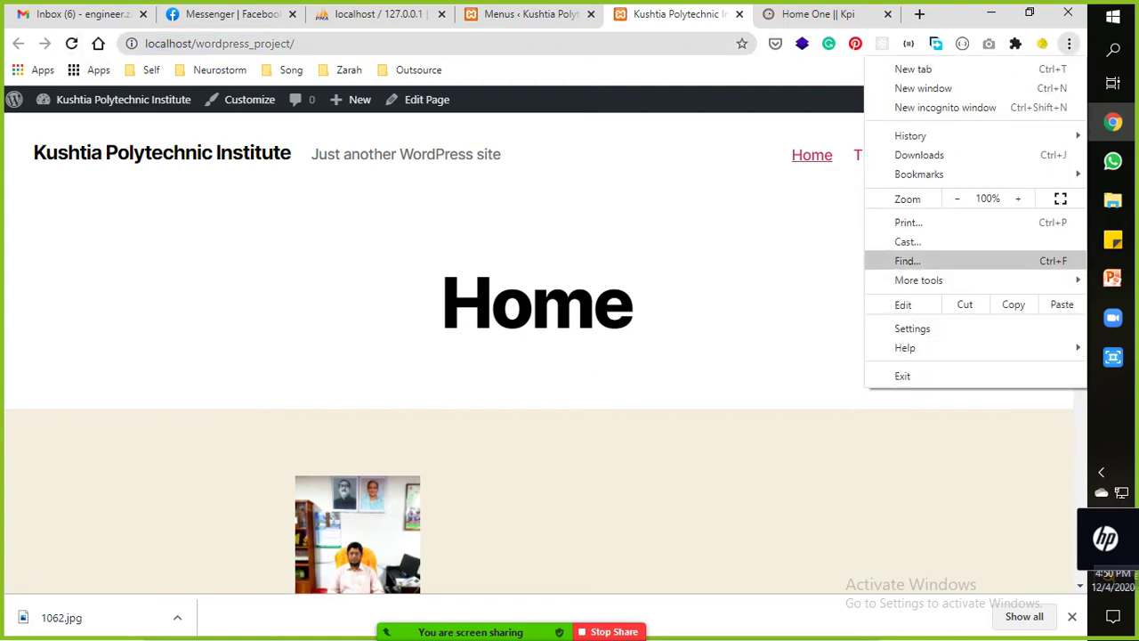
pyautogui.press('h')
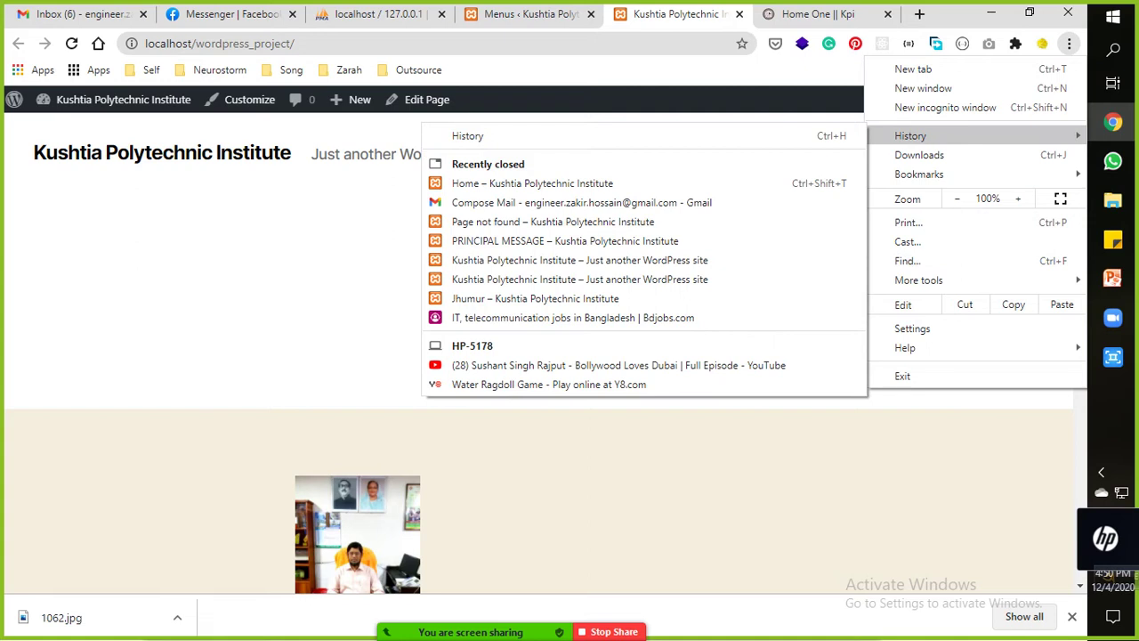
pyautogui.press('Right')
pyautogui.press('Return')
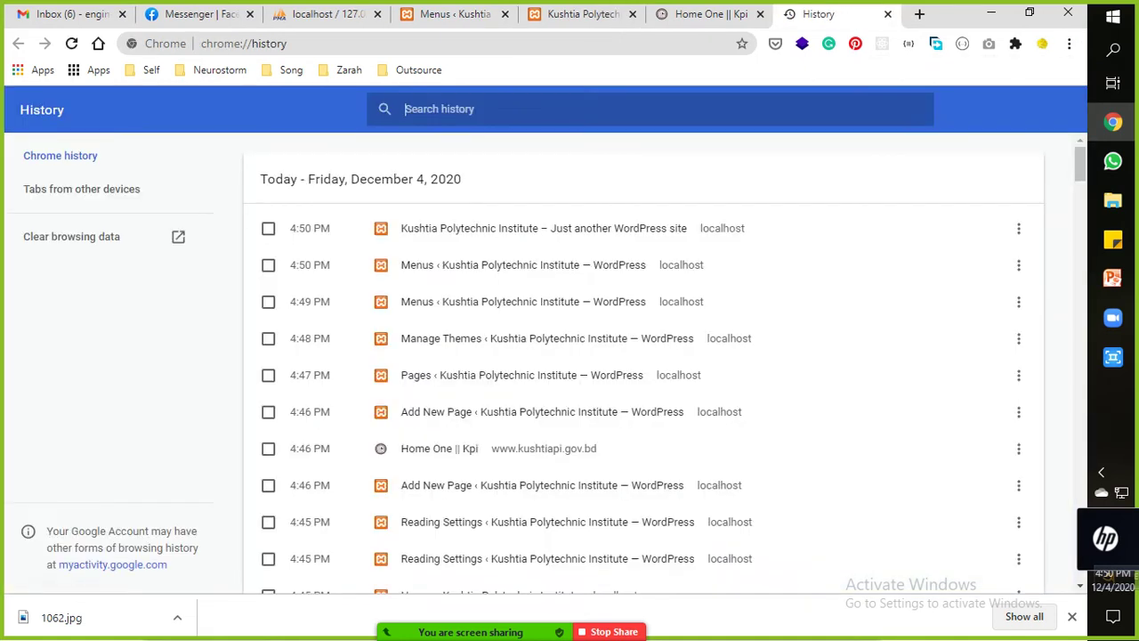
pyautogui.hotkey('ctrl', 'shift', 'Delete')
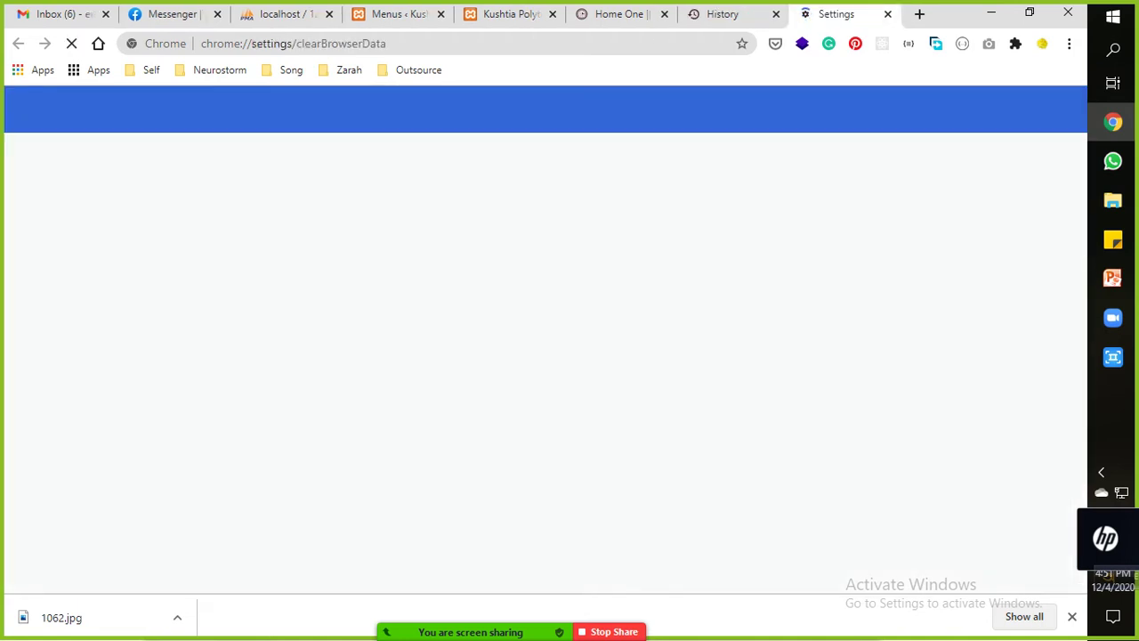
pyautogui.press('Return')
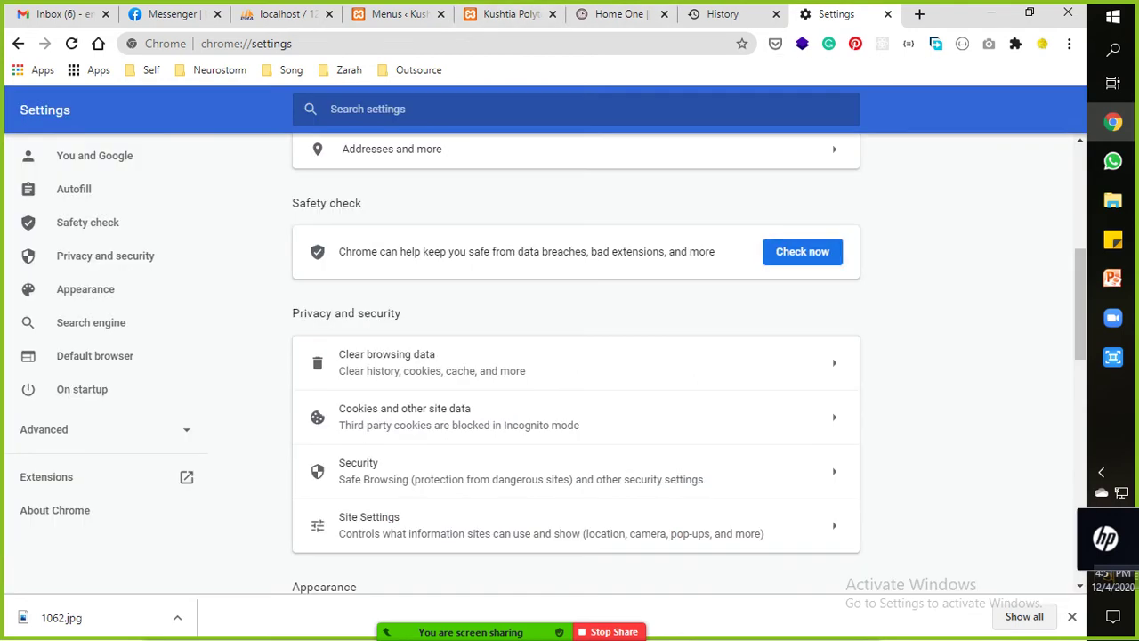
pyautogui.click(887, 13)
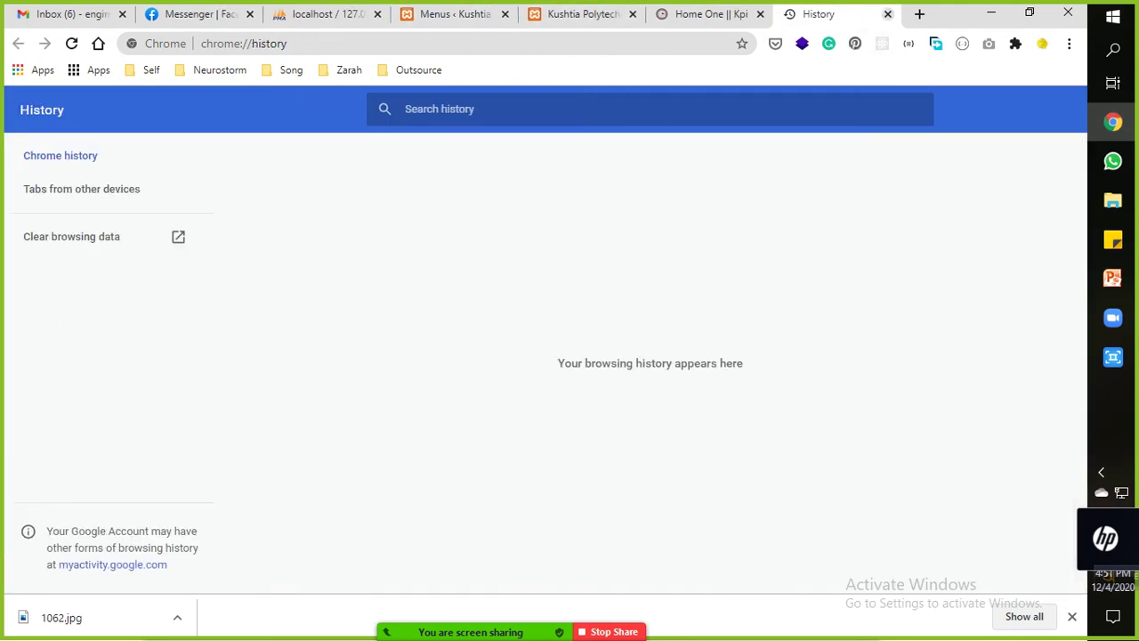
pyautogui.click(887, 13)
pyautogui.click(676, 13)
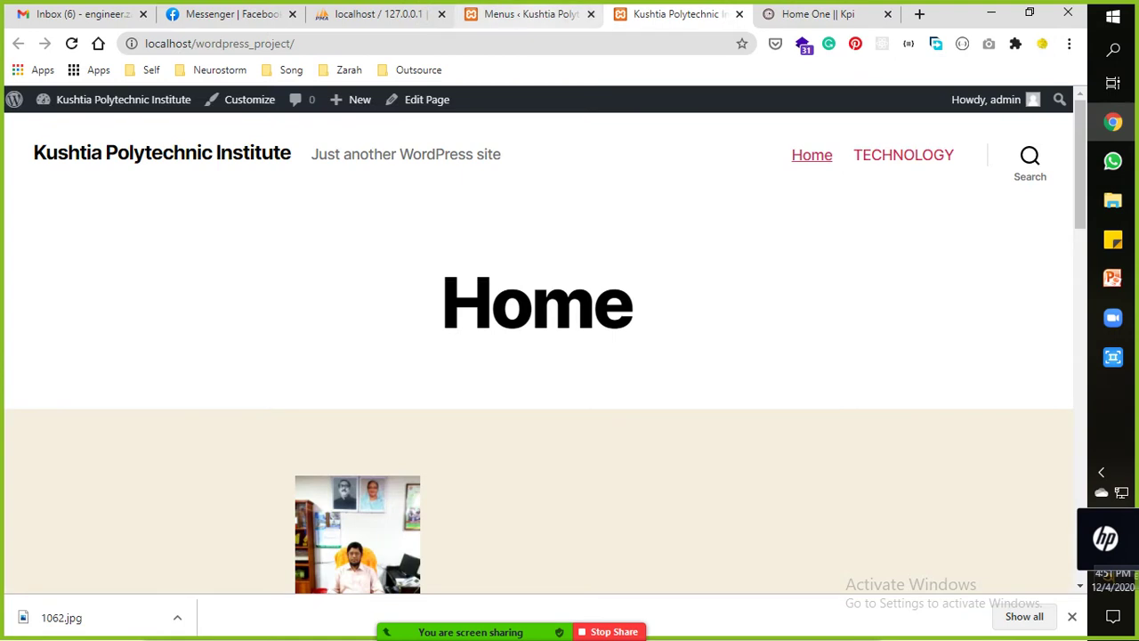
pyautogui.click(72, 42)
# Create an empty navigation menu in the menu editor, using the second suggested menu name.
pyautogui.click(531, 14)
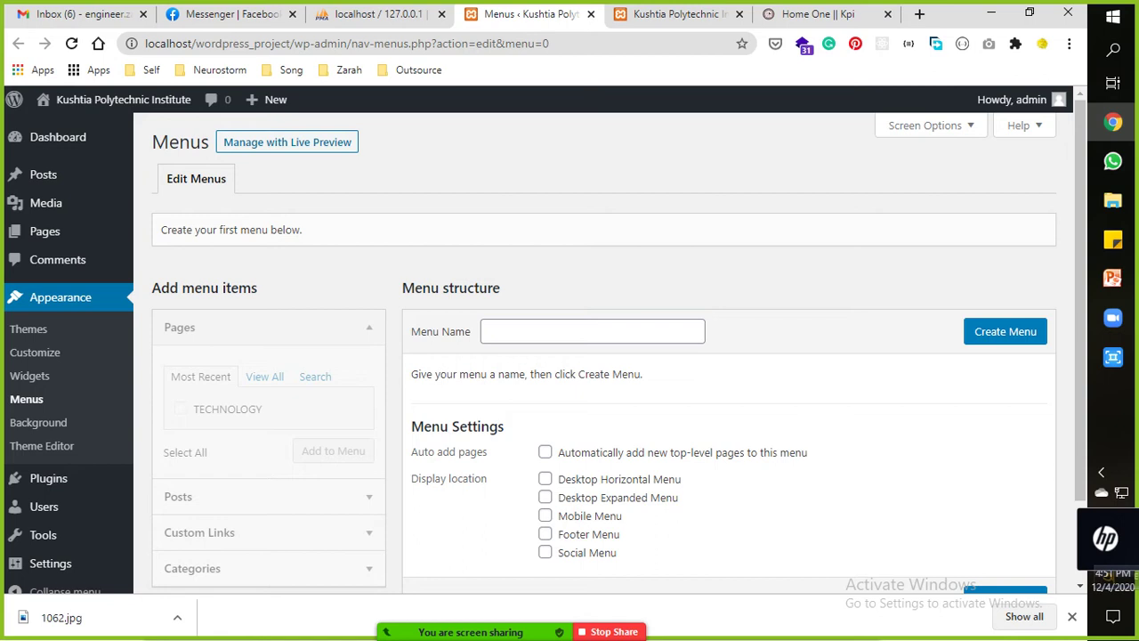
pyautogui.click(534, 331)
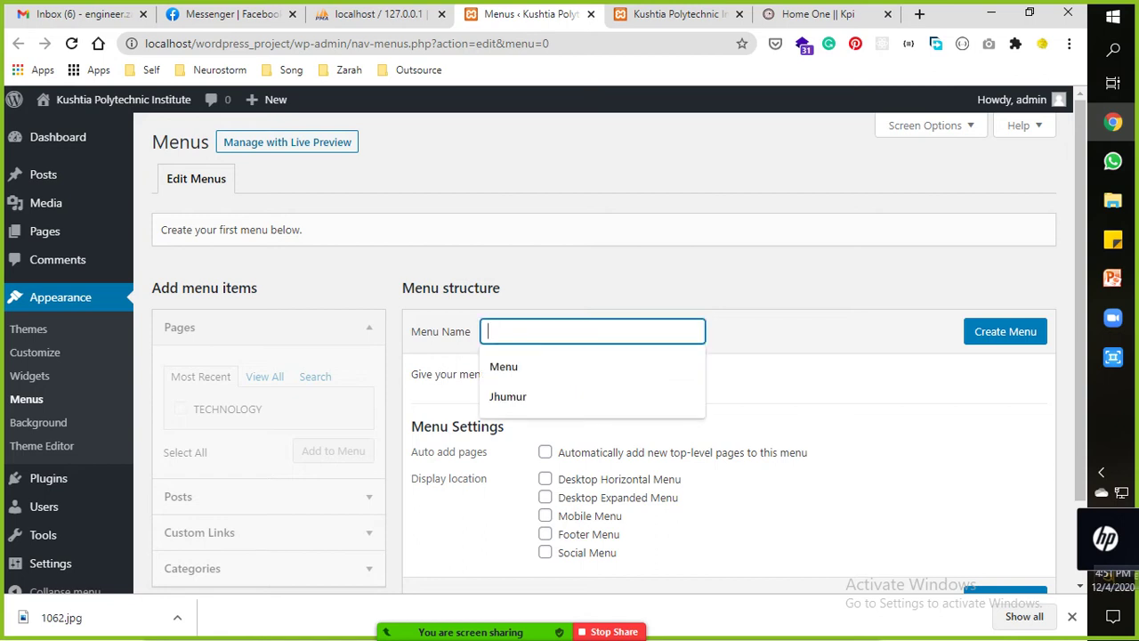
pyautogui.press('Down')
pyautogui.press('Down')
pyautogui.press('Return')
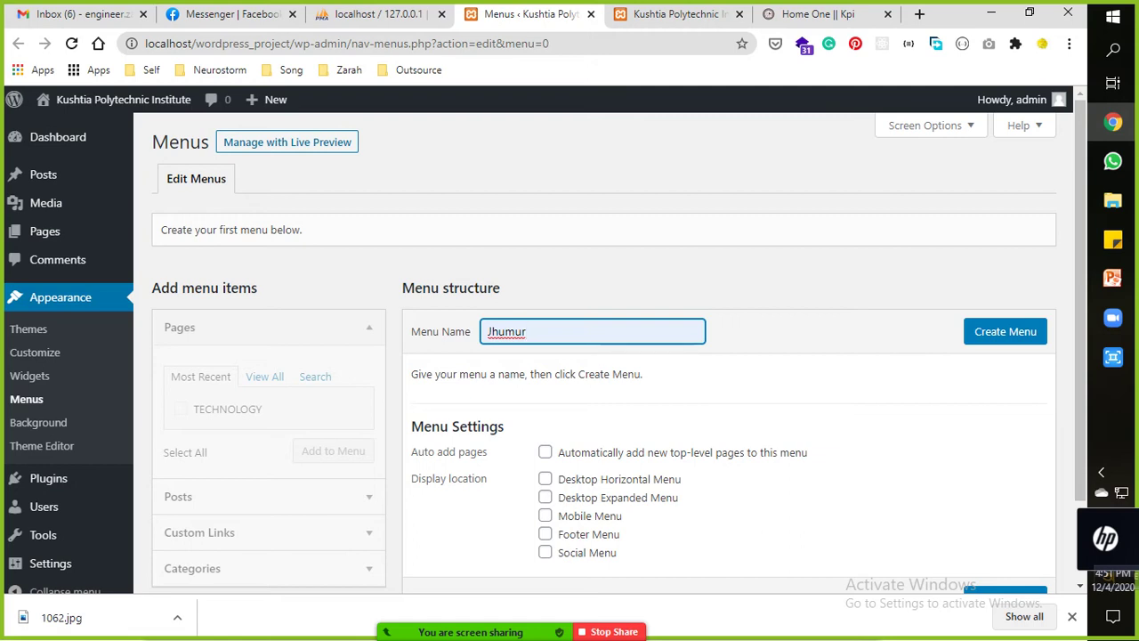
pyautogui.press('Return')
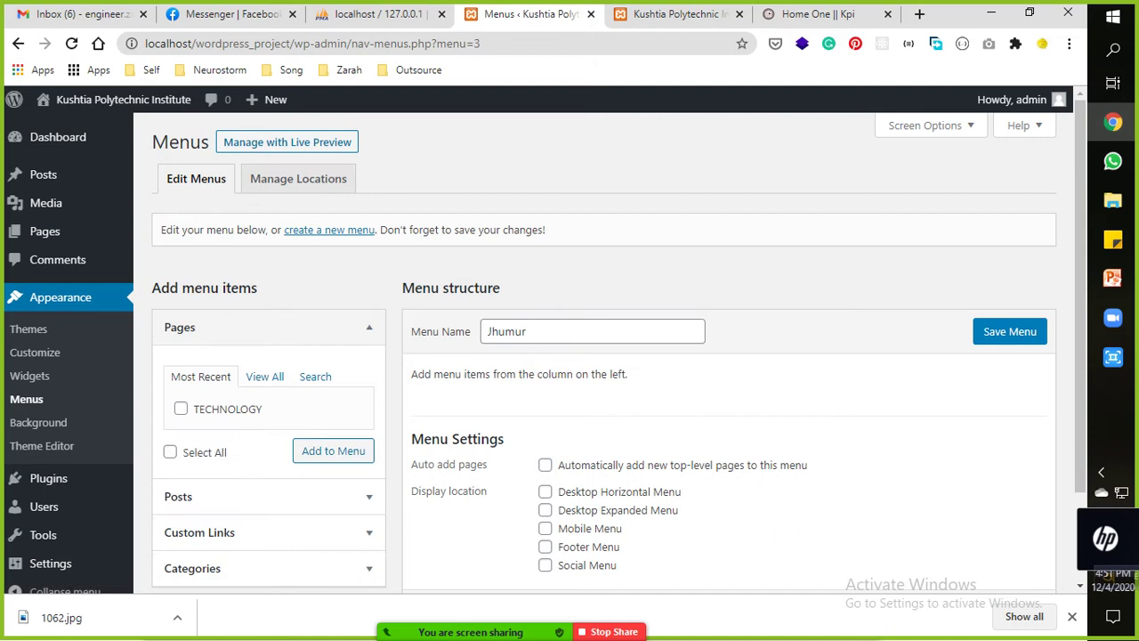
# Delete the newly created empty menu permanently and confirm the deletion.
pyautogui.scroll(-2, 618, 353)
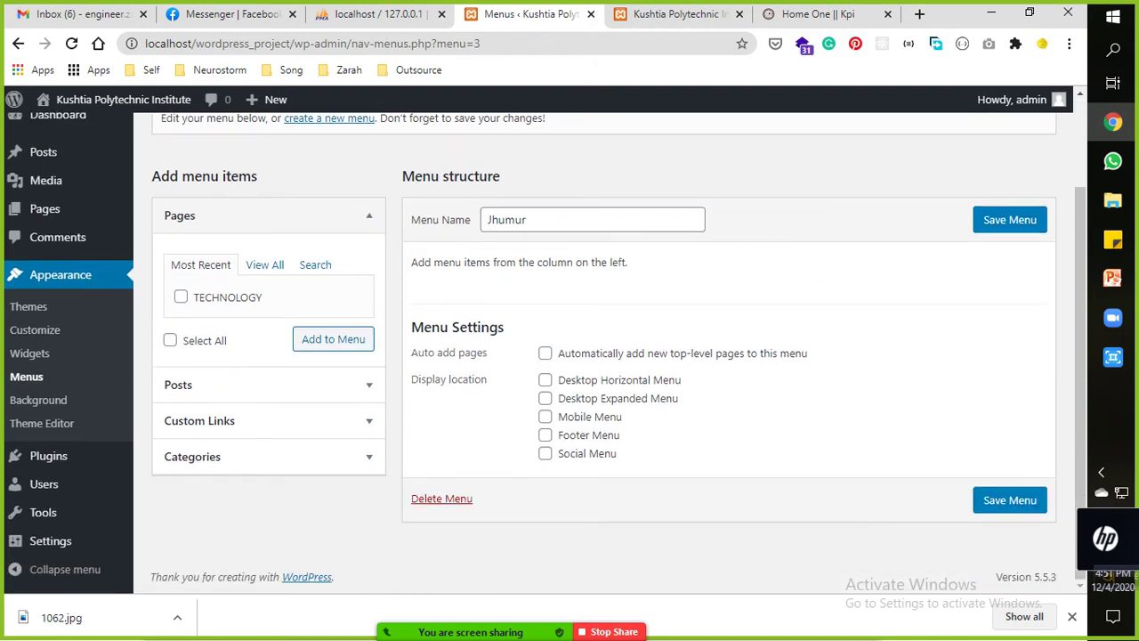
pyautogui.click(441, 498)
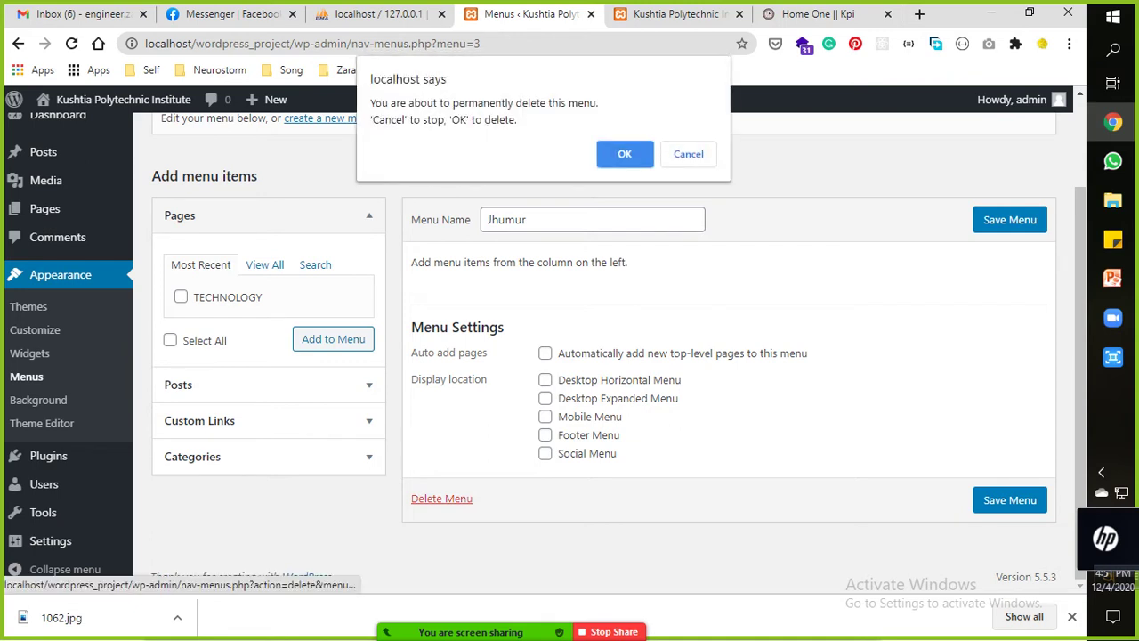
pyautogui.press('Return')
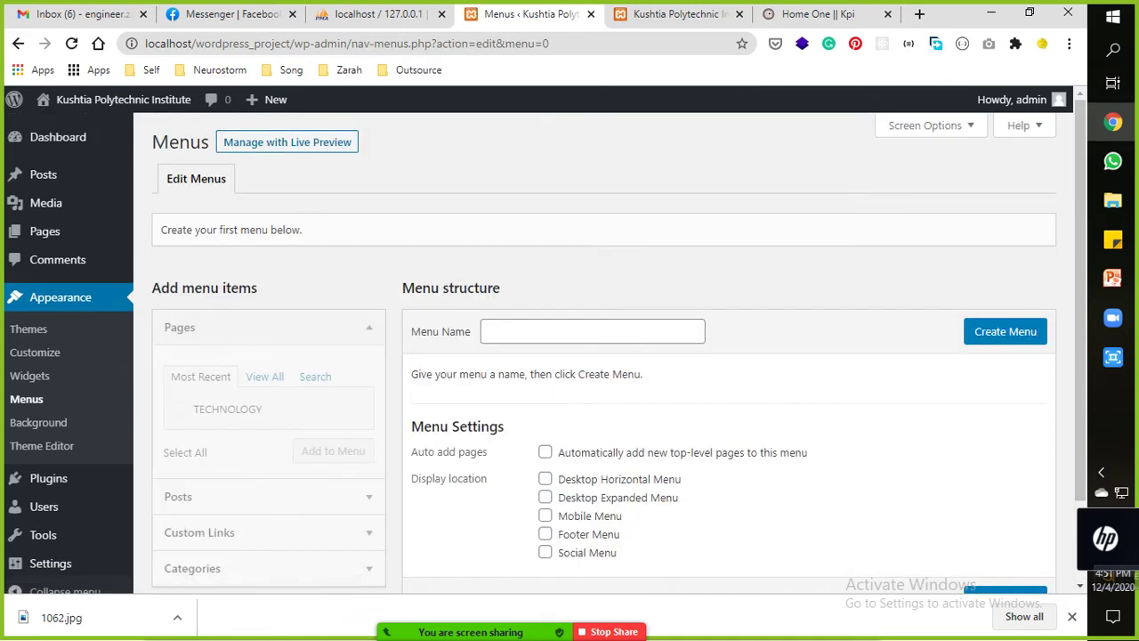
# Look over the menu editor's settings and return to the site's front page to check its navigation links.
pyautogui.scroll(-1, 605, 356)
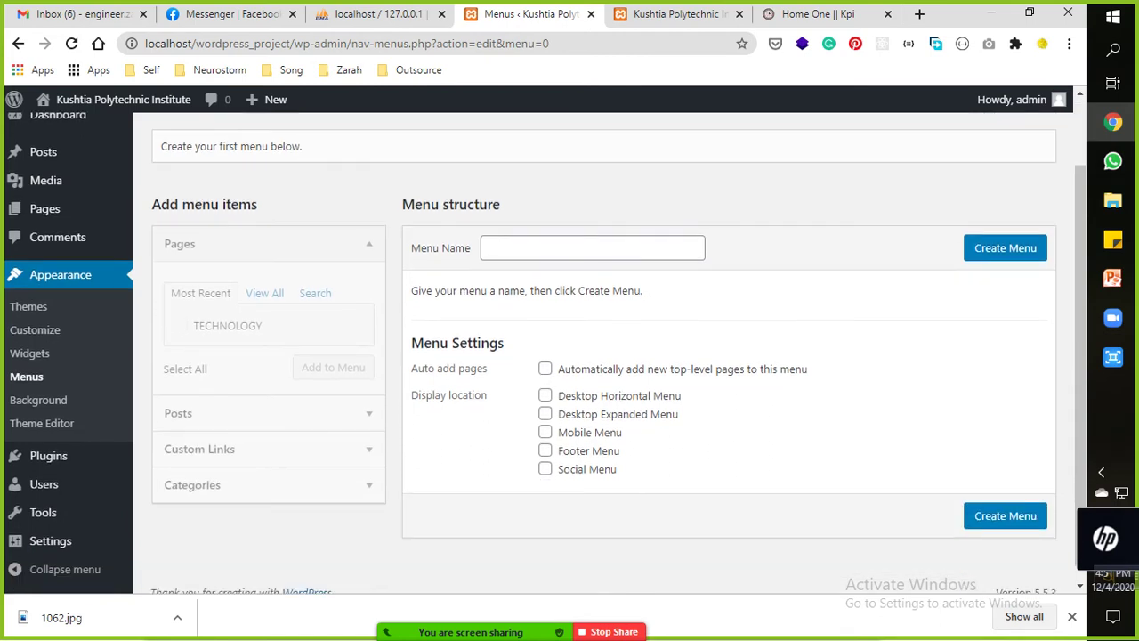
pyautogui.scroll(-1, 605, 356)
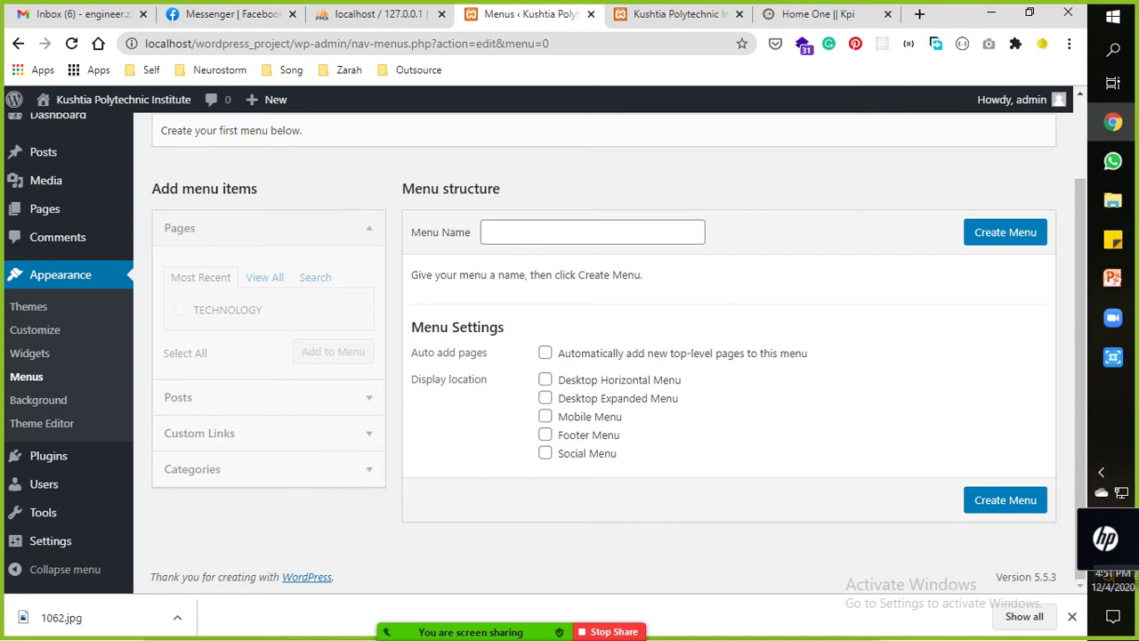
pyautogui.scroll(2, 40, 234)
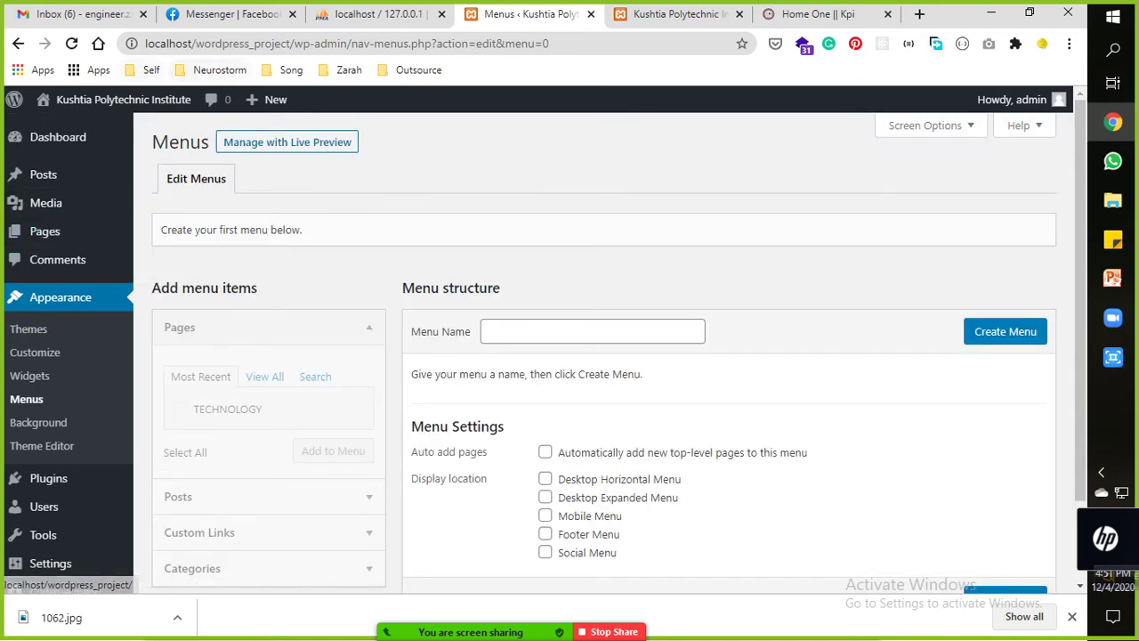
pyautogui.click(681, 13)
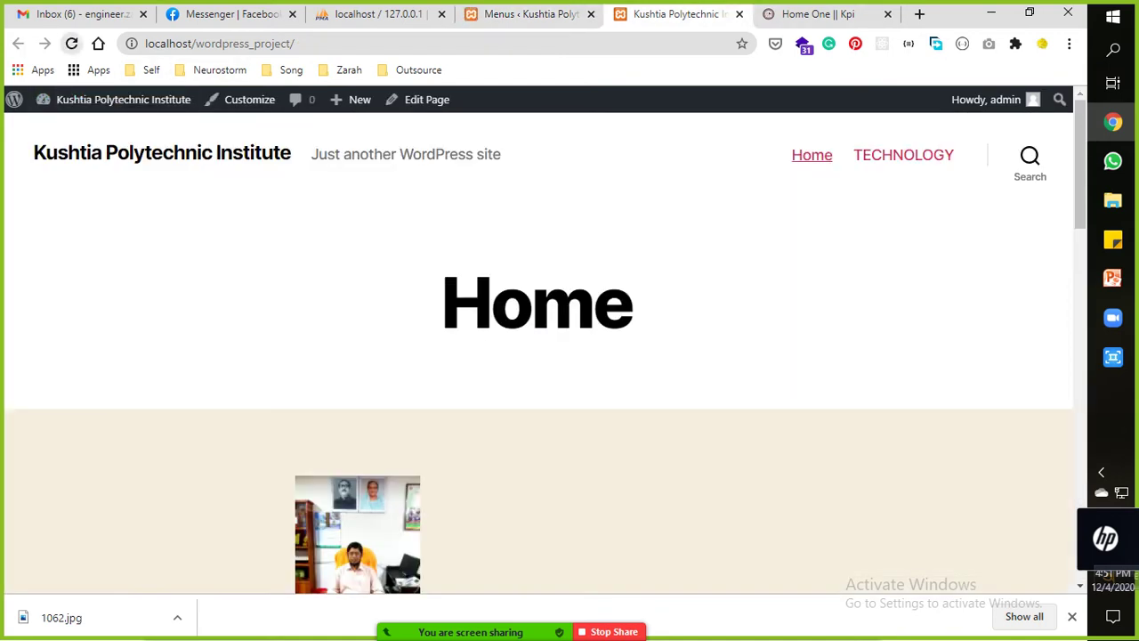
# Reload the site's front page, close its tab, and reopen the site in a new tab from the menu editor.
pyautogui.press('F5')
pyautogui.click(738, 14)
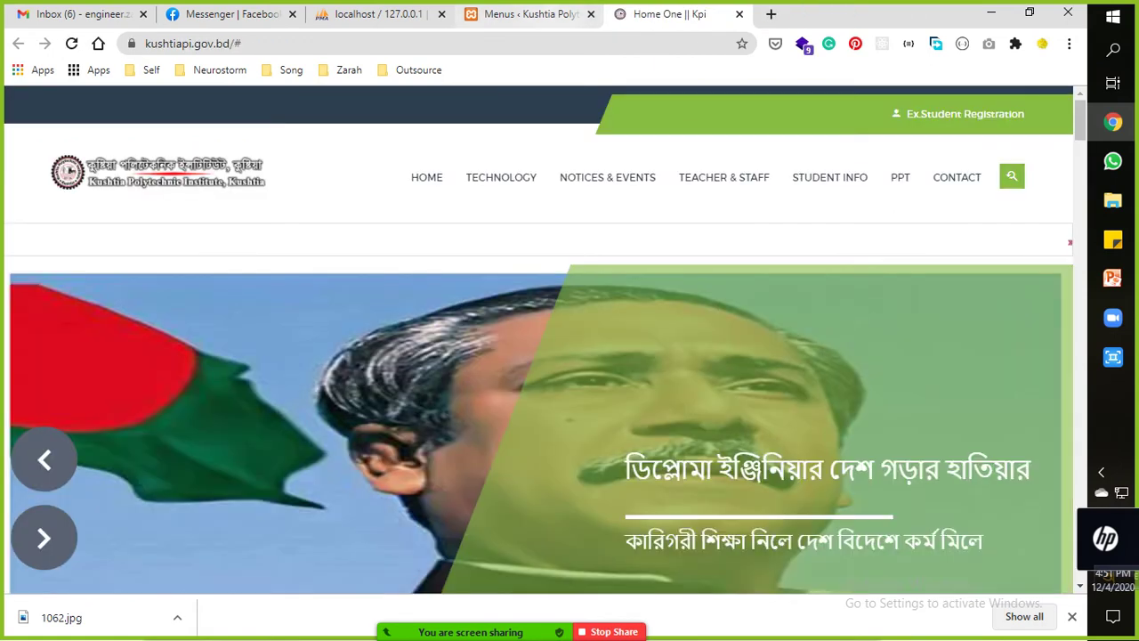
pyautogui.hotkey('ctrl', 'shift', 'Tab')
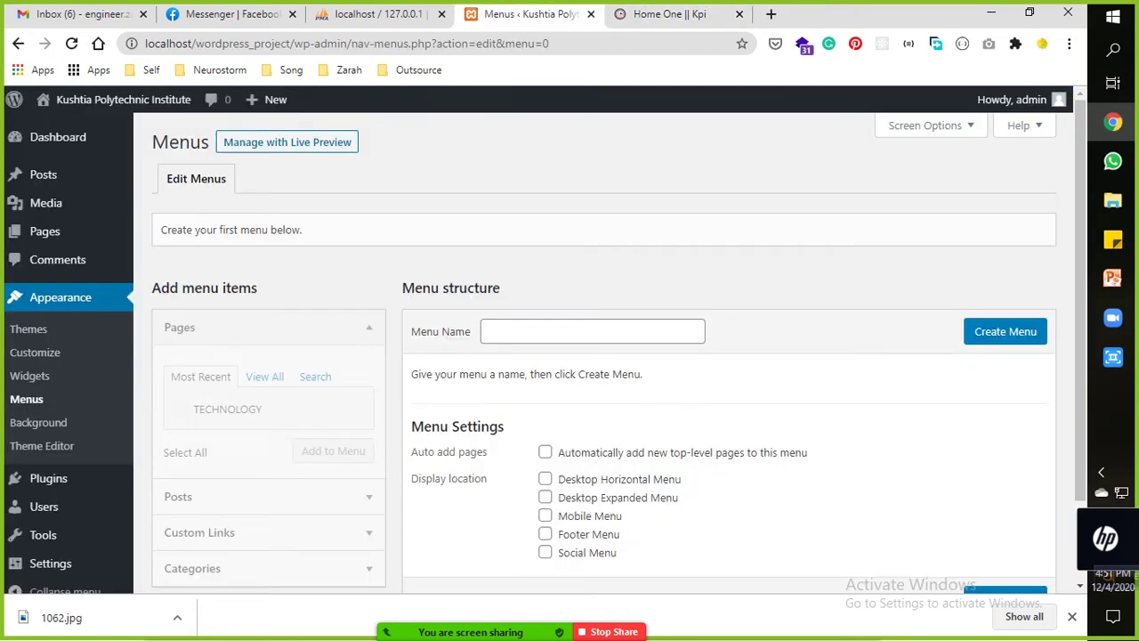
pyautogui.moveTo(98, 100)
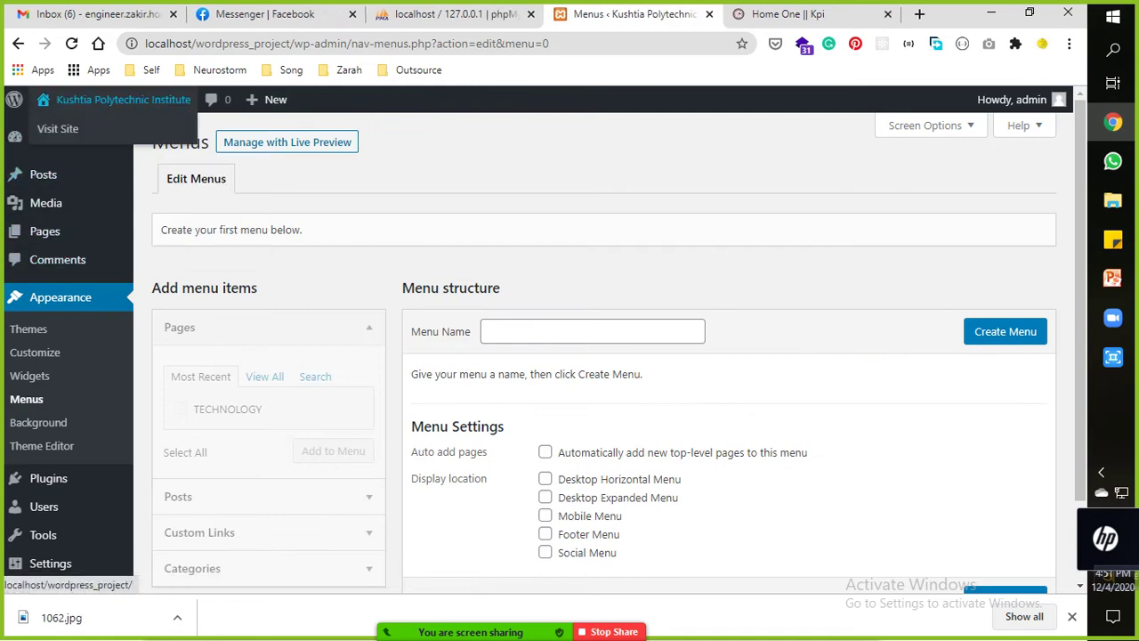
pyautogui.rightClick(70, 130)
pyautogui.press('Escape')
pyautogui.middleClick(58, 129)
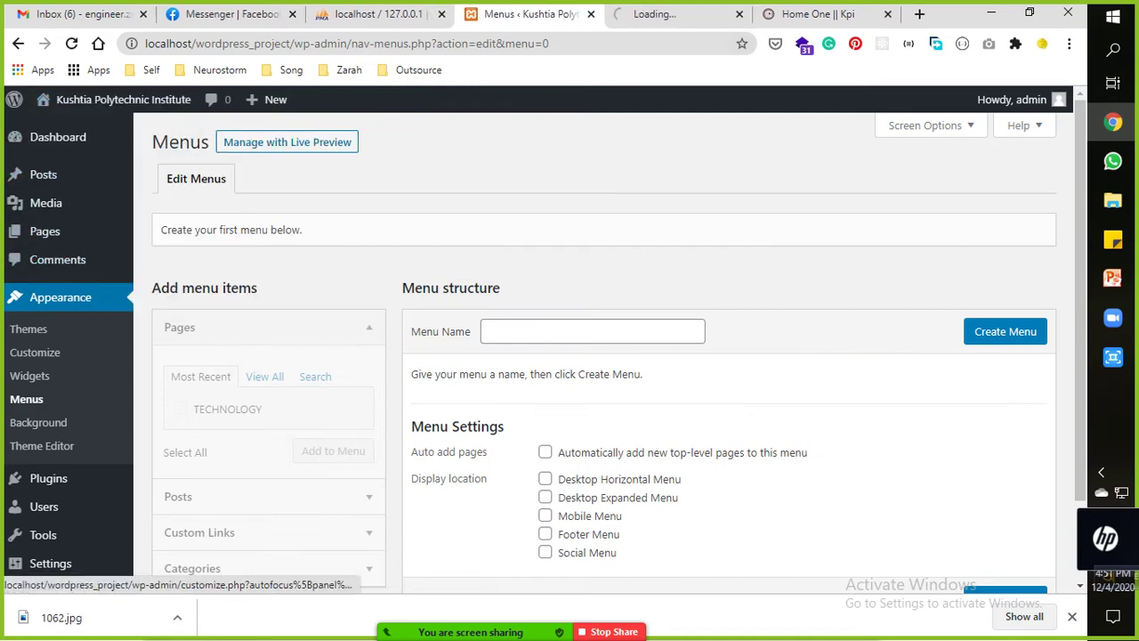
pyautogui.hotkey('ctrl', 'Tab')
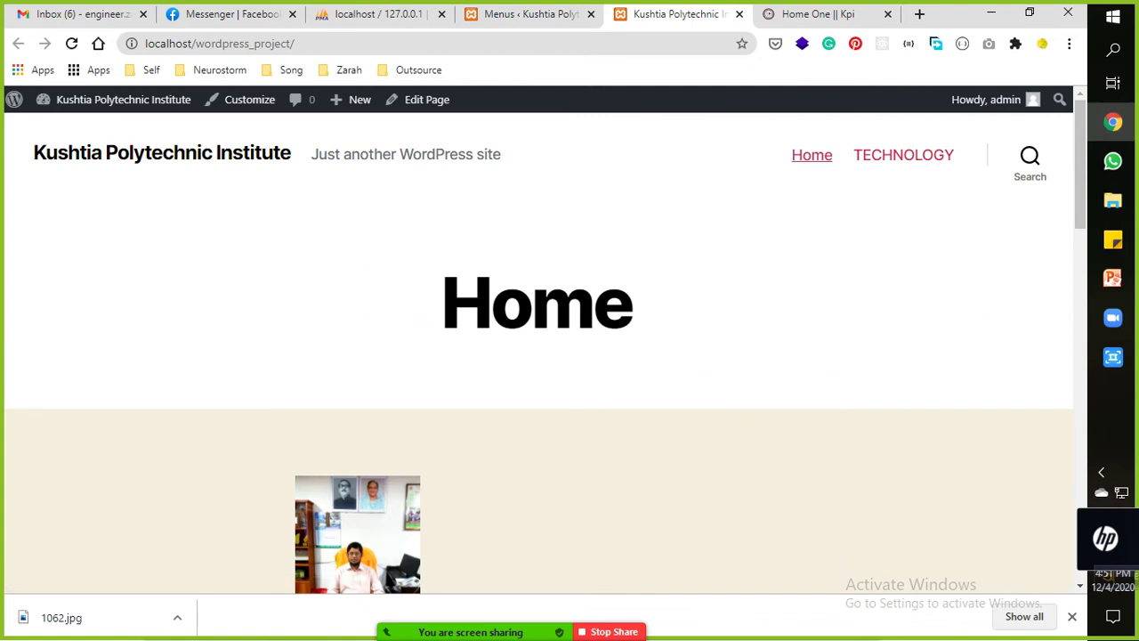
# Compare the menu editor with the front page's navigation links and open the TECHNOLOGY page from them.
pyautogui.hotkey('ctrl', 'shift', 'Tab')
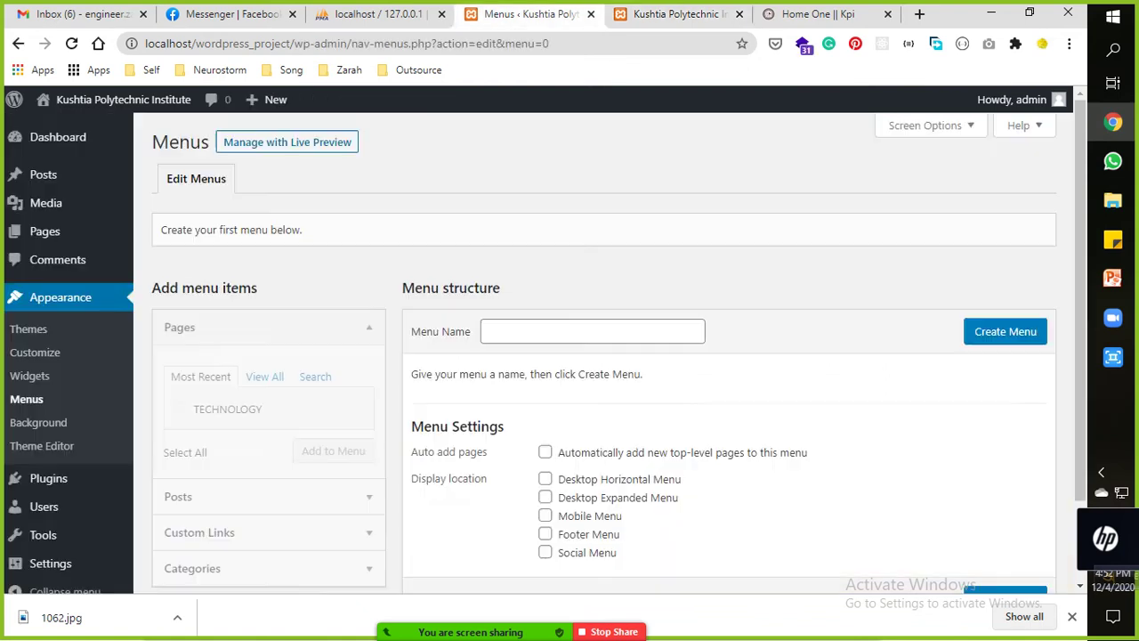
pyautogui.hotkey('ctrl', 'Tab')
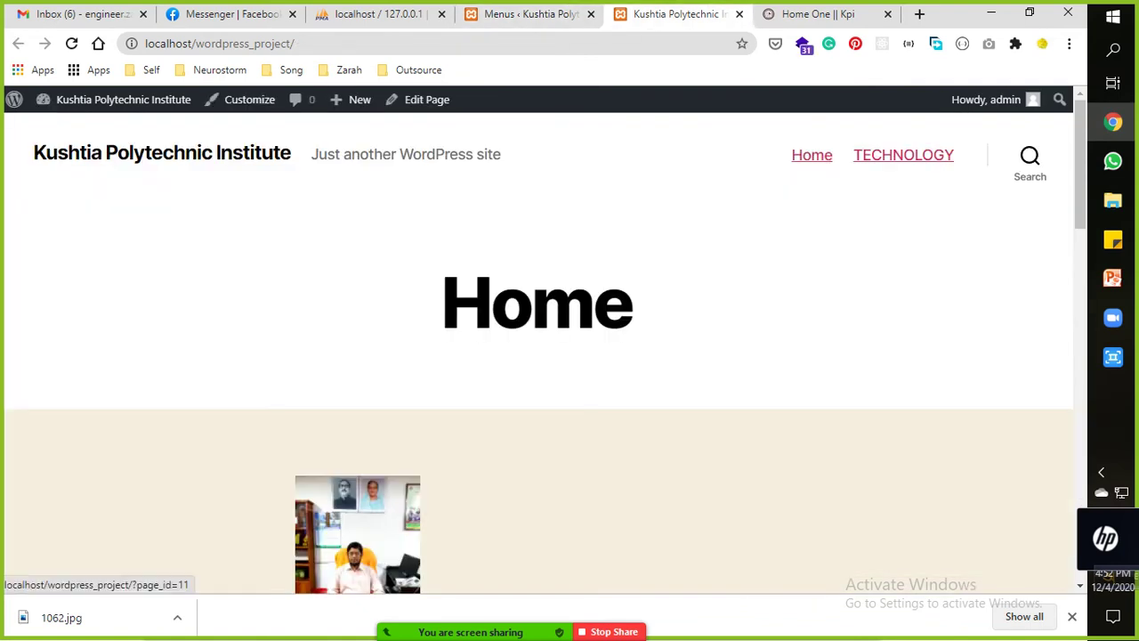
pyautogui.press('Return')
# Return to the site's admin area and open the list of all pages.
pyautogui.hotkey('ctrl', 'shift', 'Tab')
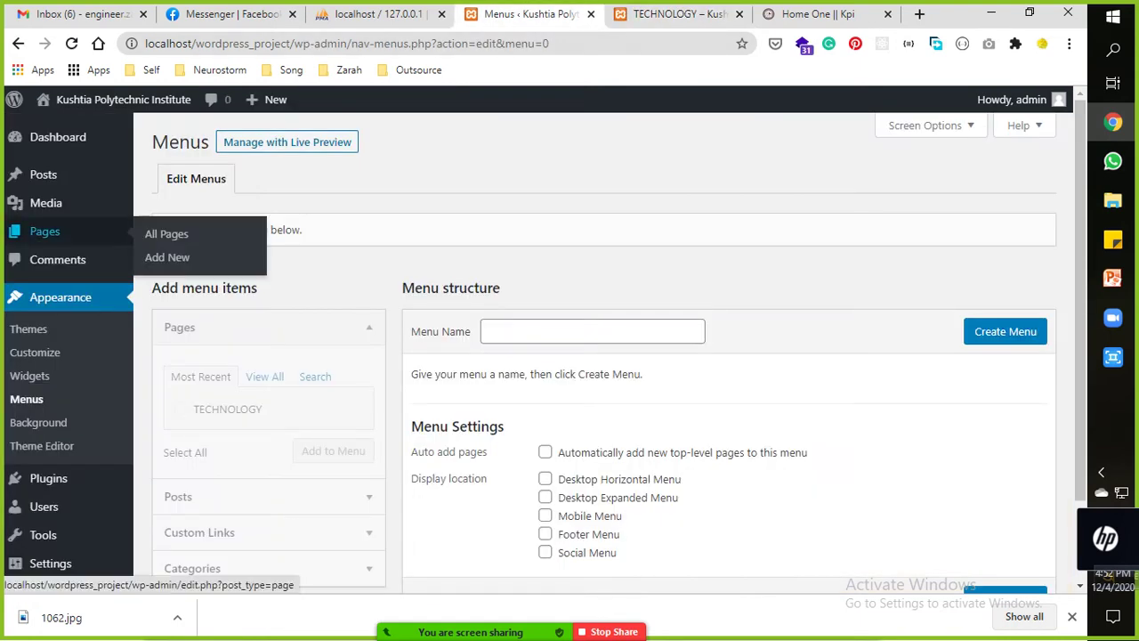
pyautogui.click(45, 231)
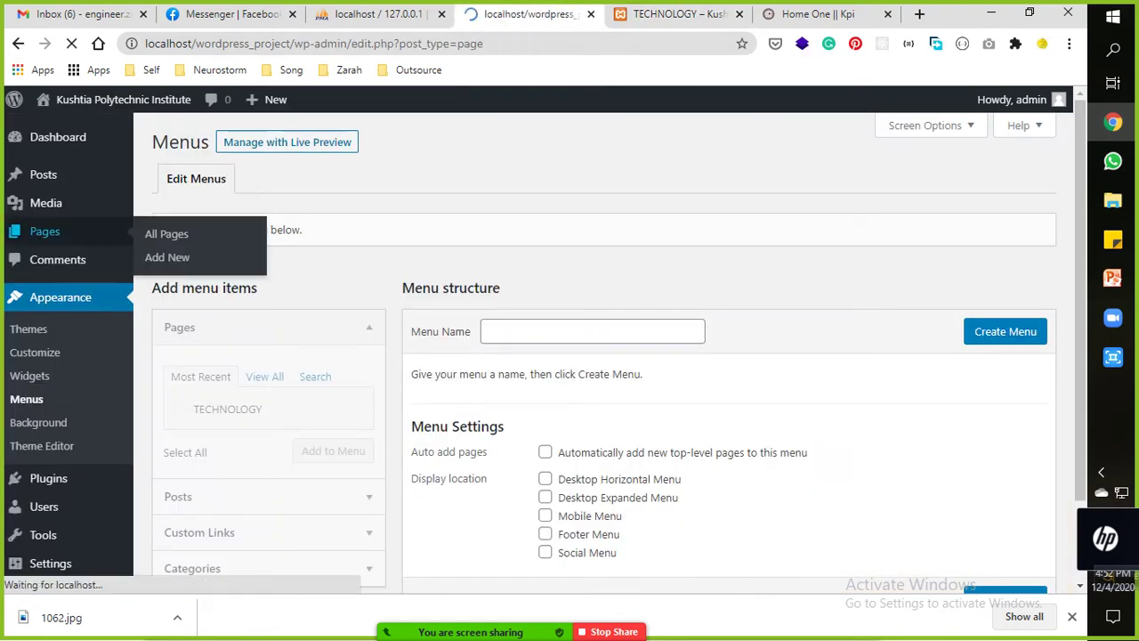
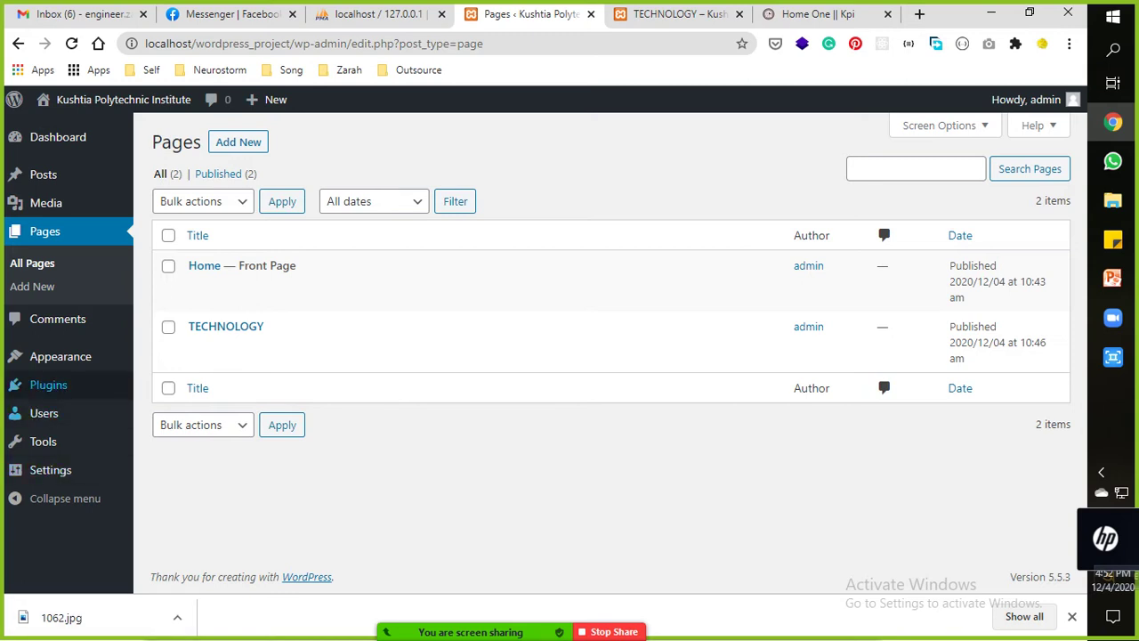
pyautogui.moveTo(44, 412)
pyautogui.moveTo(60, 356)
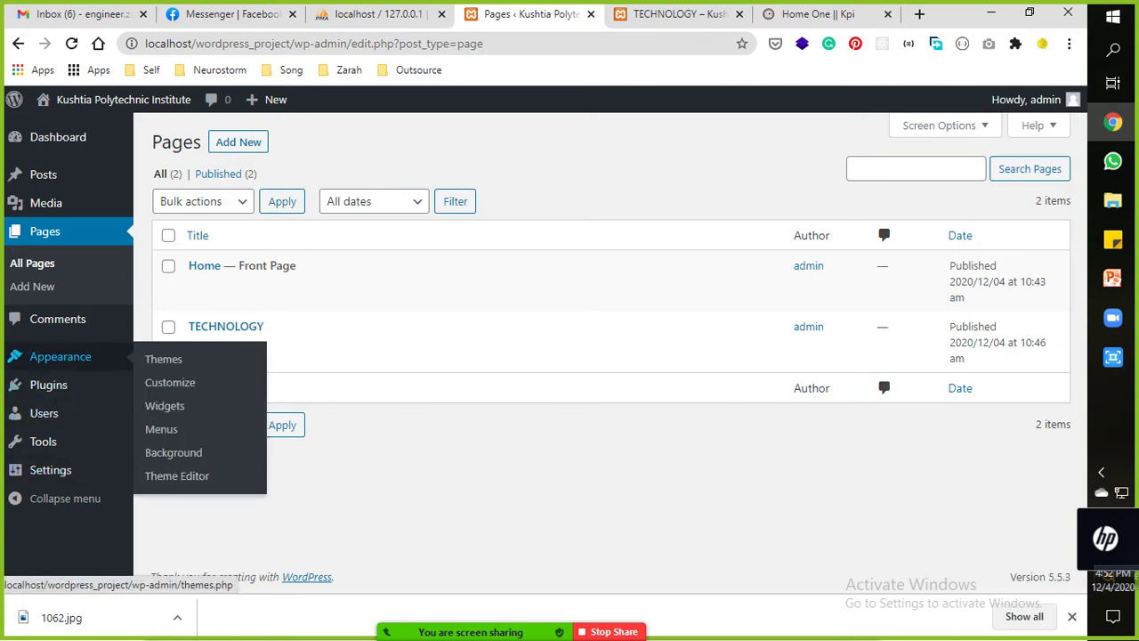
# Look over the live TECHNOLOGY page from its header down to the footer widgets.
pyautogui.click(672, 14)
pyautogui.scroll(-2, 539, 343)
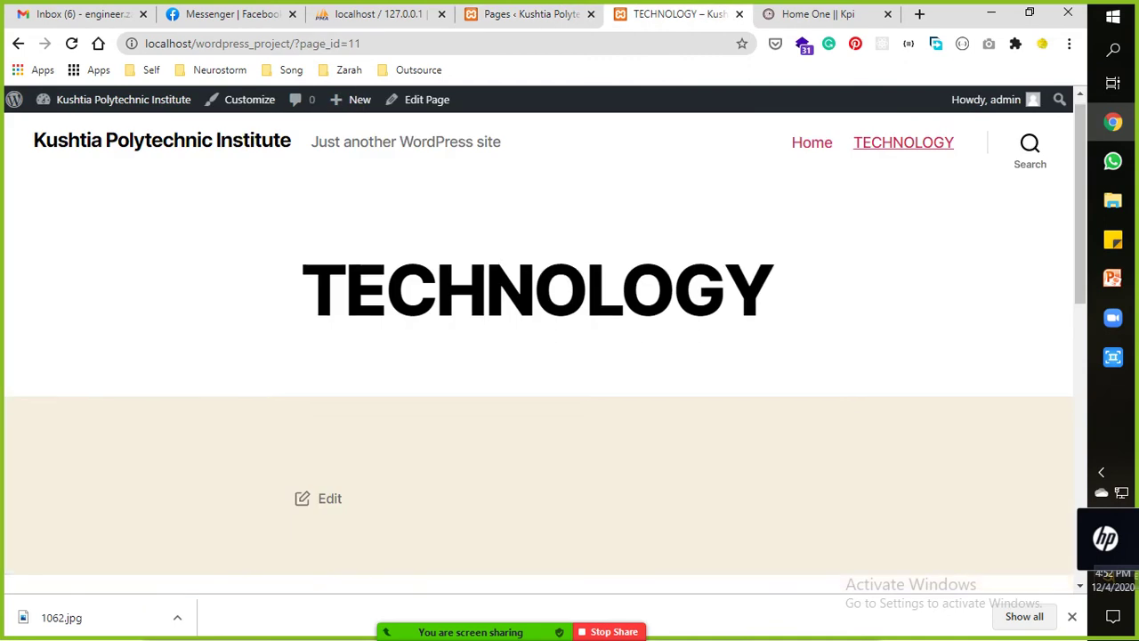
pyautogui.scroll(1, 540, 343)
pyautogui.scroll(-4, 539, 344)
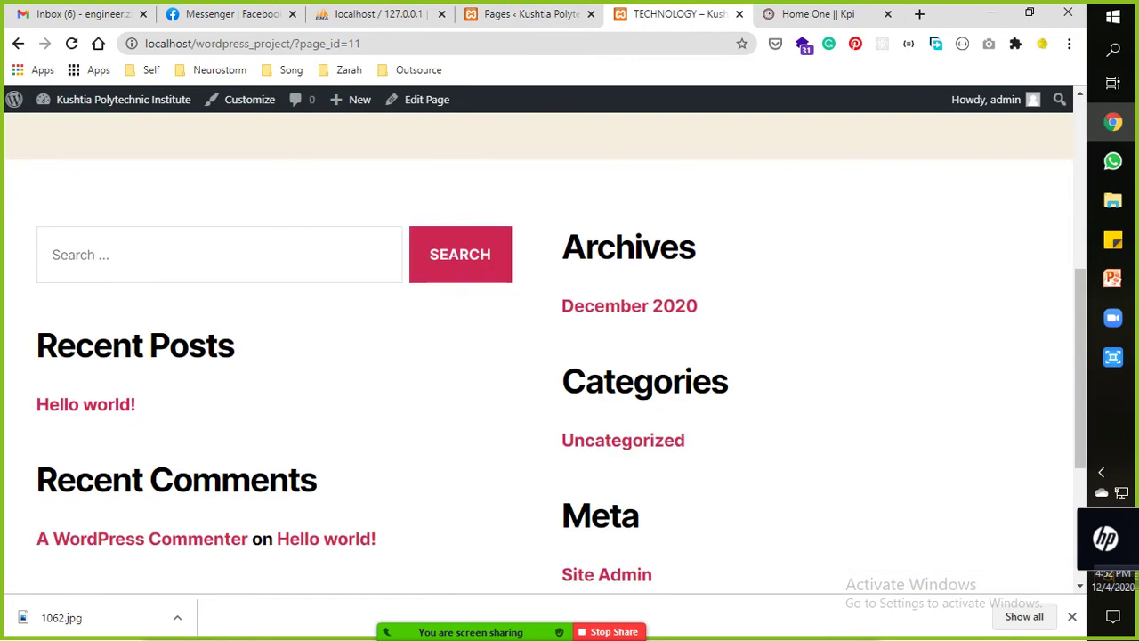
pyautogui.scroll(-3, 539, 343)
pyautogui.scroll(2, 540, 343)
pyautogui.scroll(10, 539, 344)
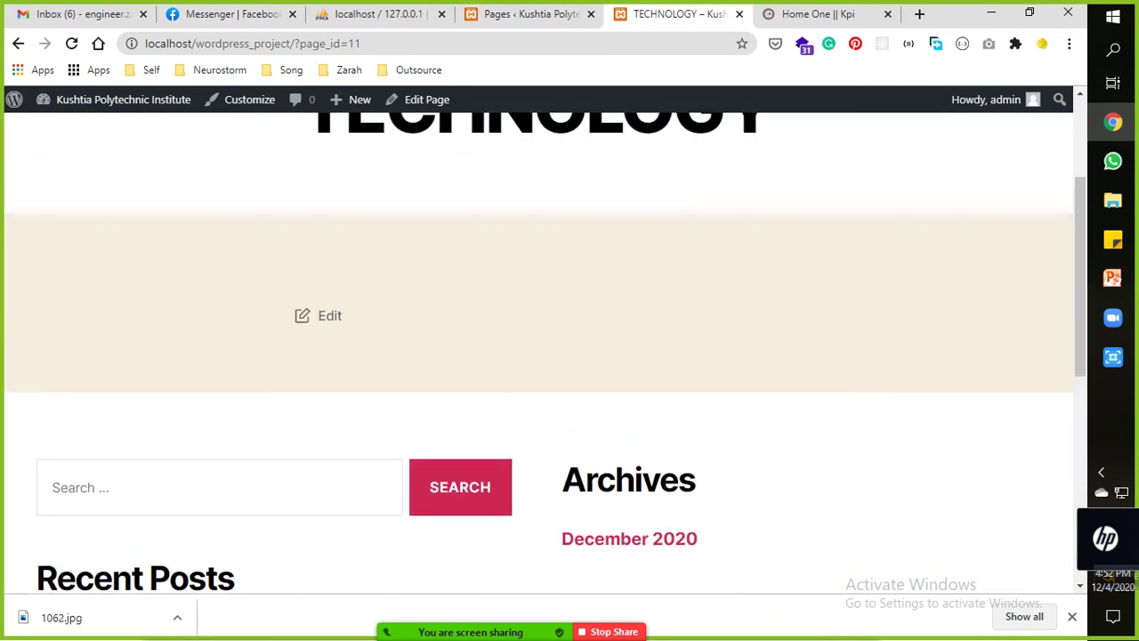
# Check the media library and the posts list in the admin area, and open the "Hello world!" post in the editor.
pyautogui.hotkey('ctrl', 'shift', 'Tab')
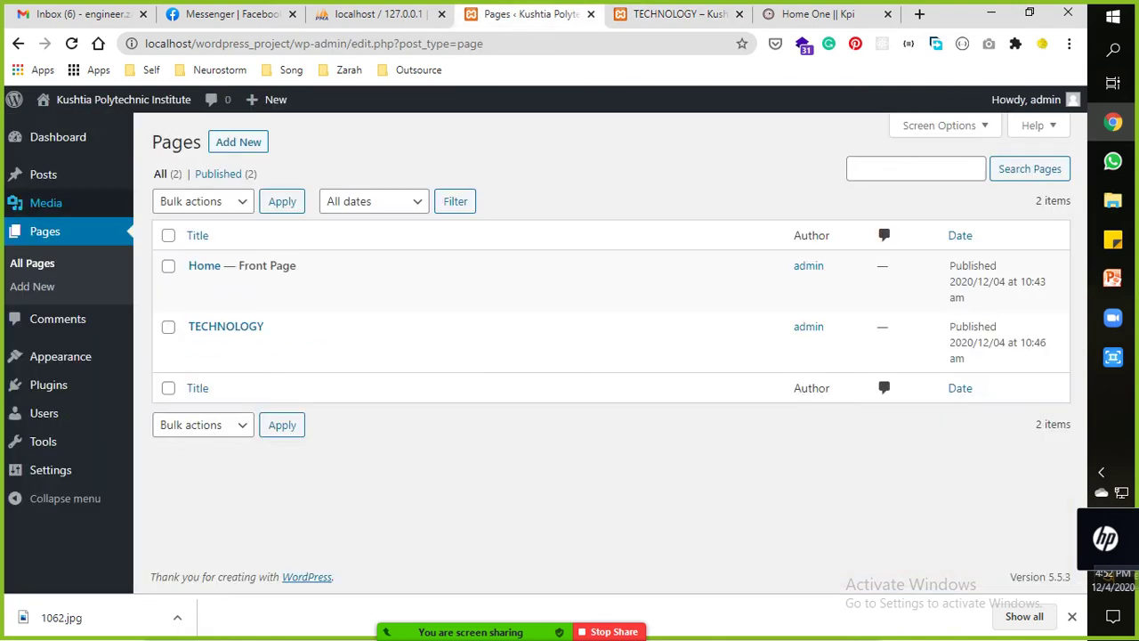
pyautogui.click(45, 203)
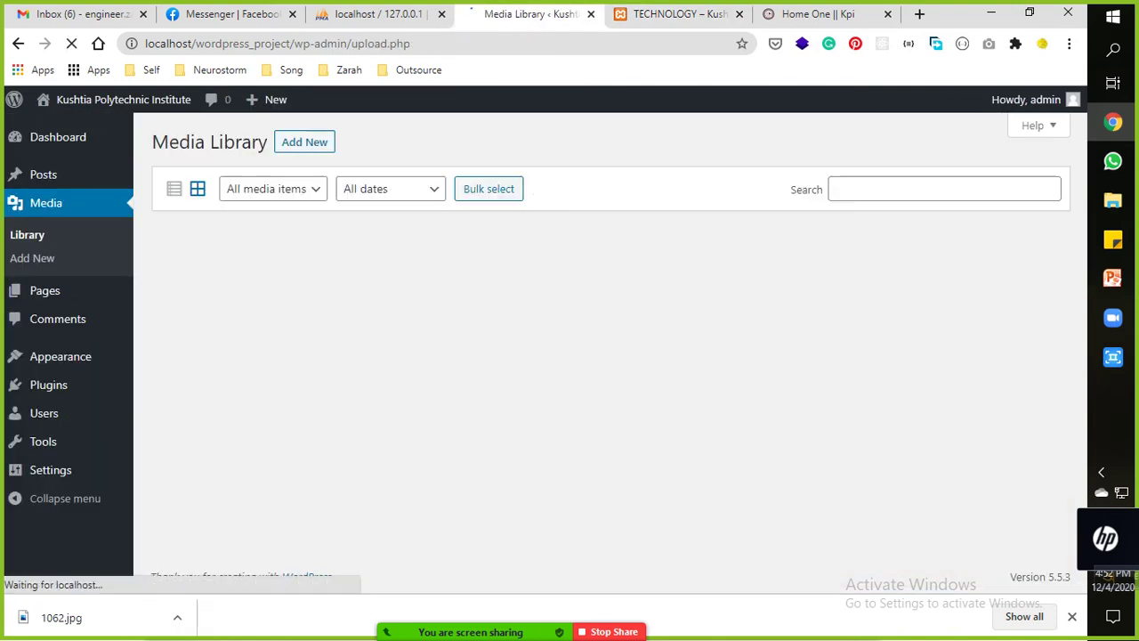
pyautogui.moveTo(43, 174)
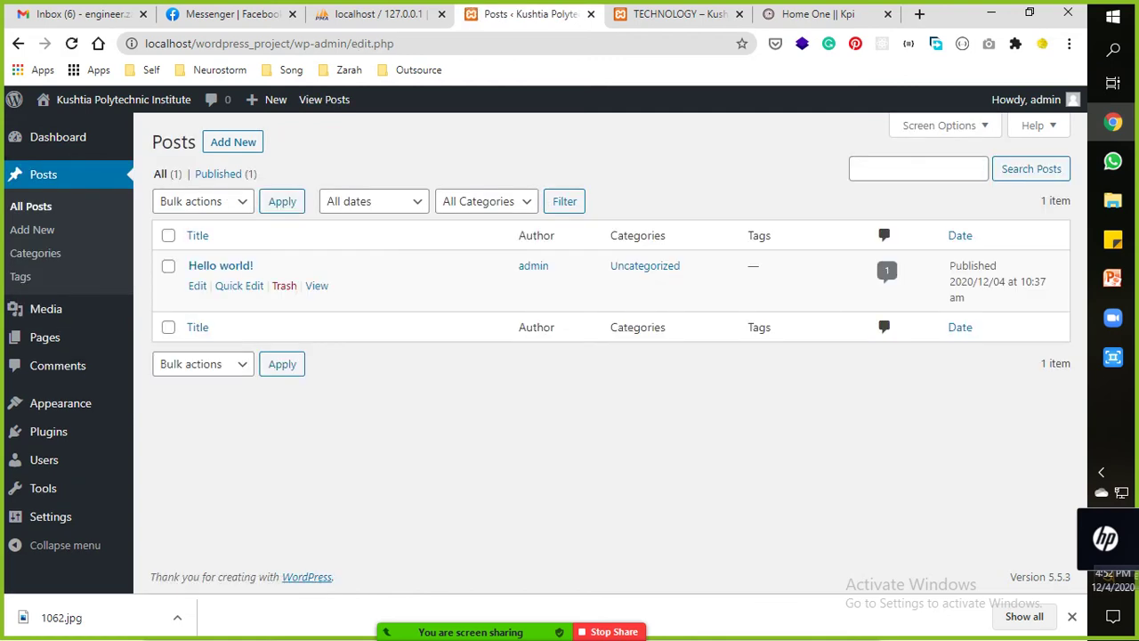
pyautogui.click(221, 266)
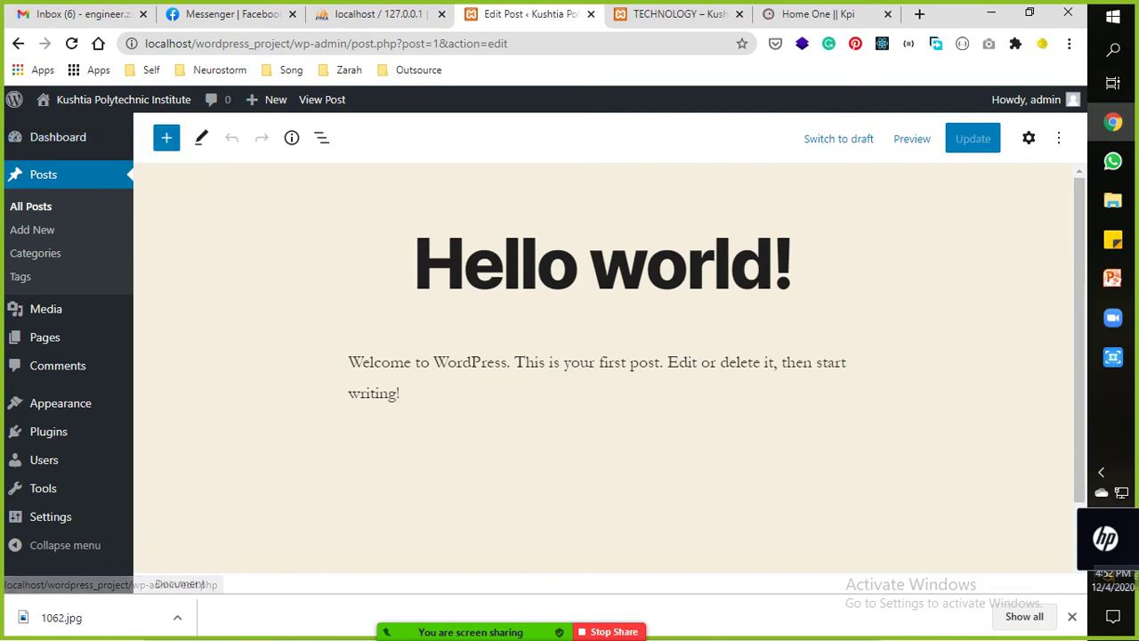
# Move the "Hello world!" post to the trash from the posts list and reload the list of all posts.
pyautogui.click(44, 175)
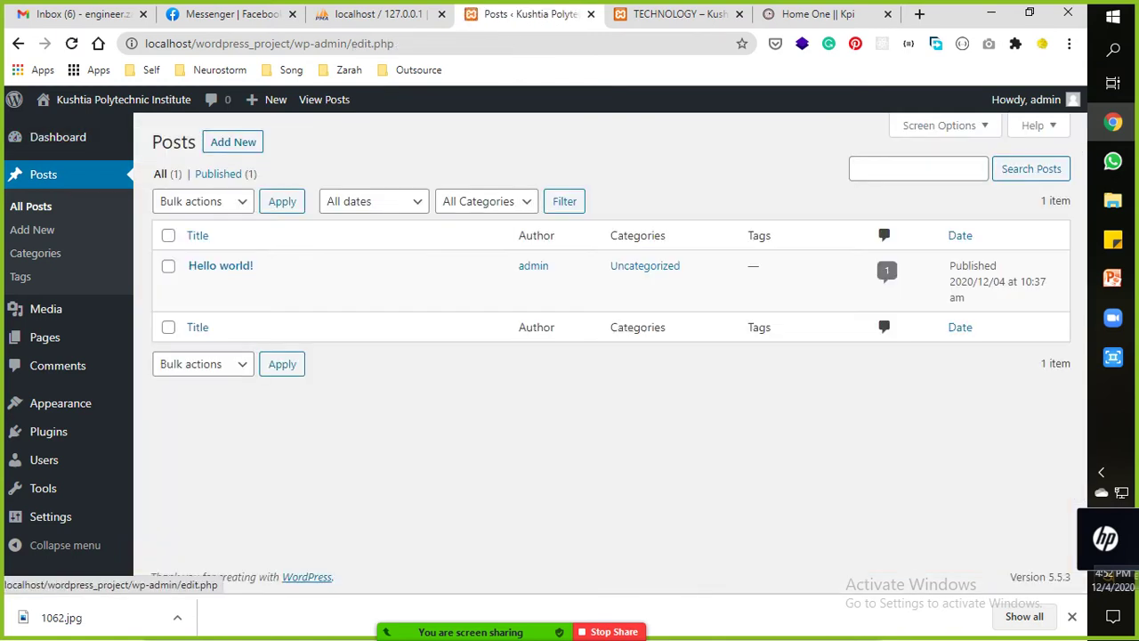
pyautogui.click(284, 286)
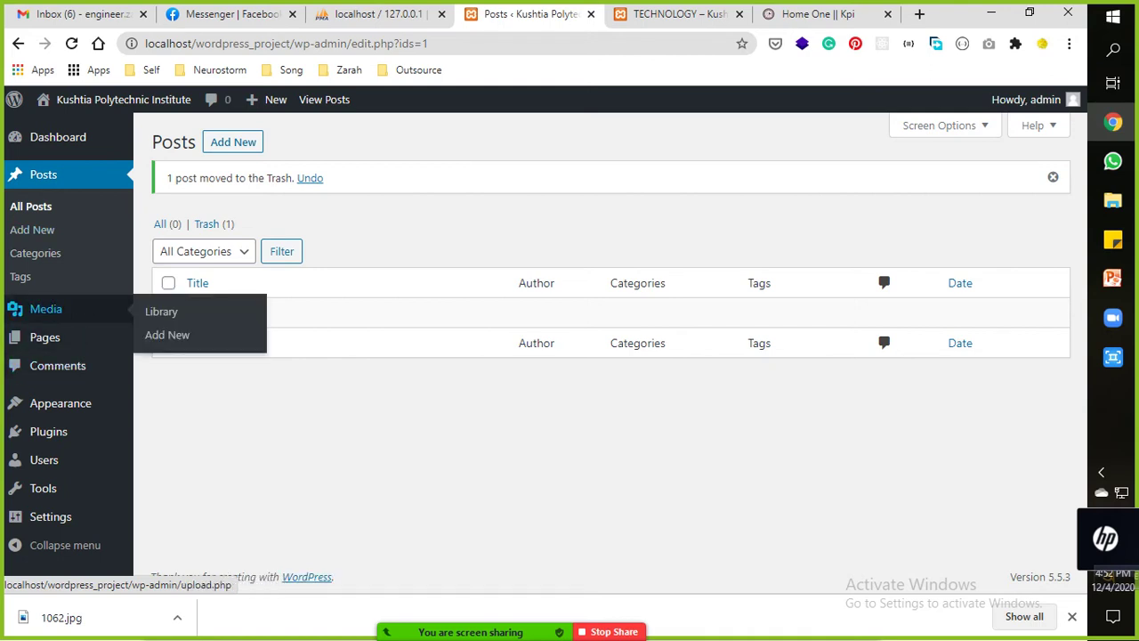
pyautogui.click(30, 205)
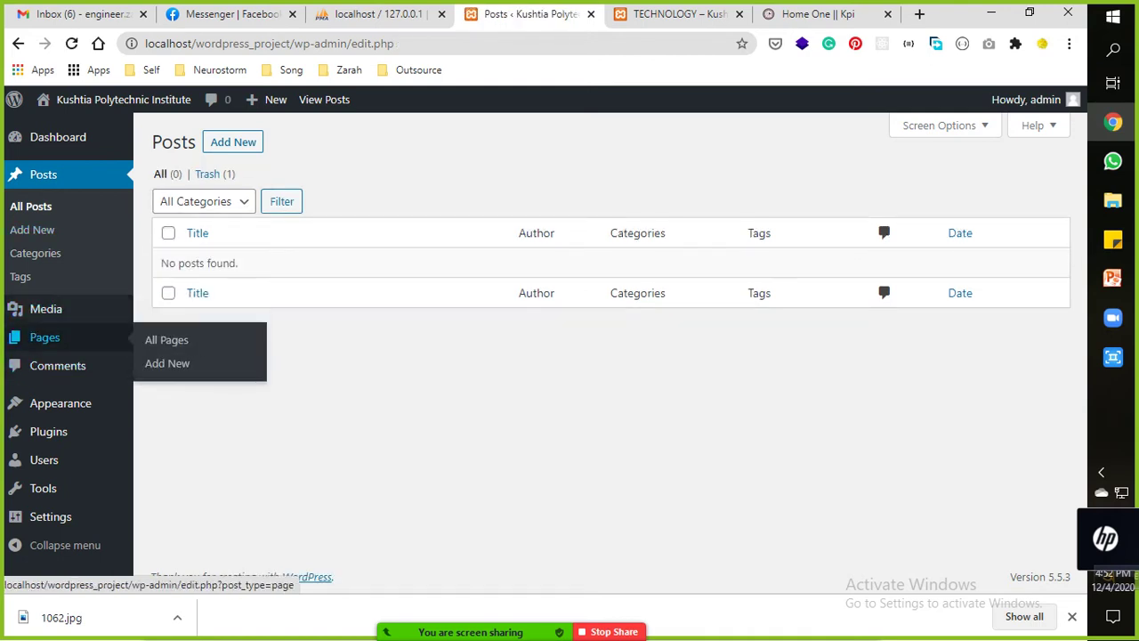
# View the TECHNOLOGY page and the Home page from the pages list, returning to the list after each.
pyautogui.click(44, 337)
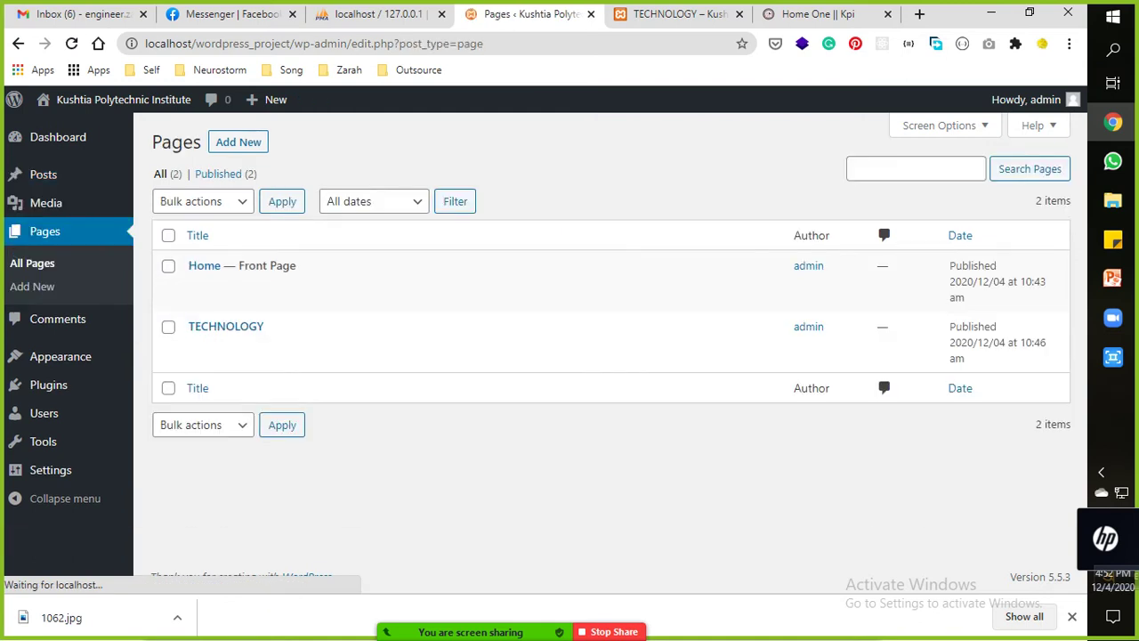
pyautogui.moveTo(283, 346)
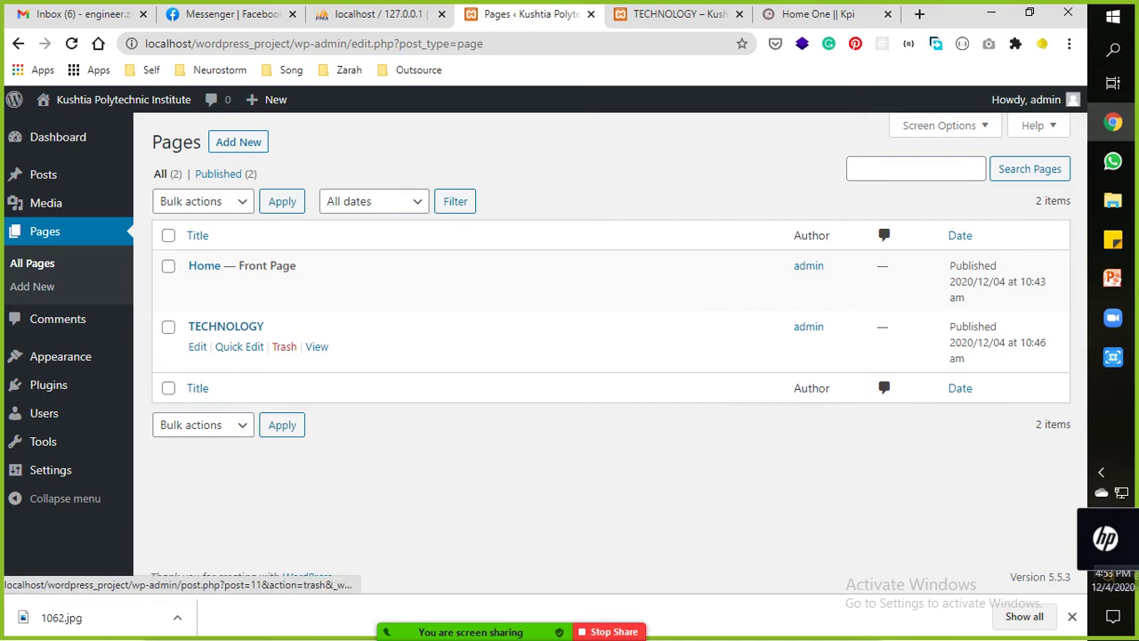
pyautogui.click(317, 346)
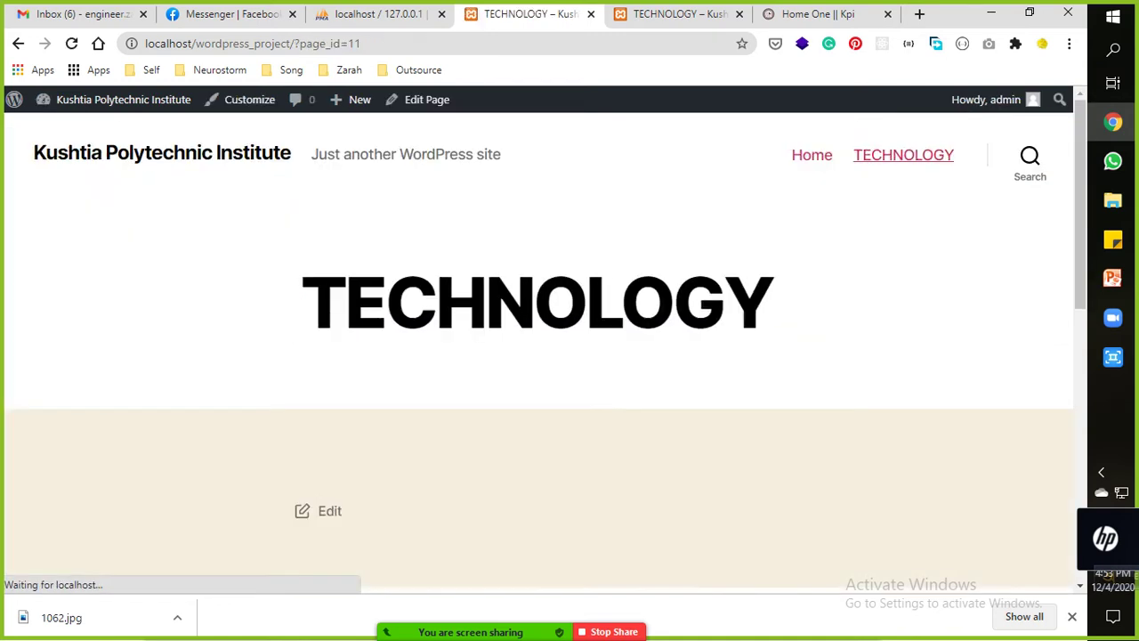
pyautogui.hotkey('alt', 'Left')
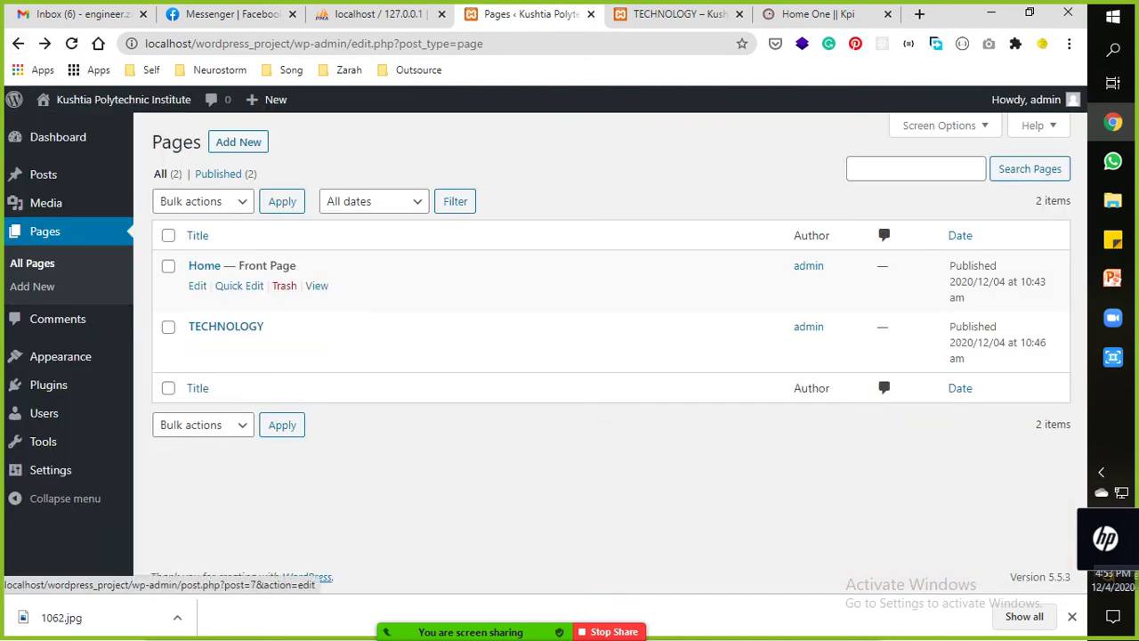
pyautogui.click(316, 285)
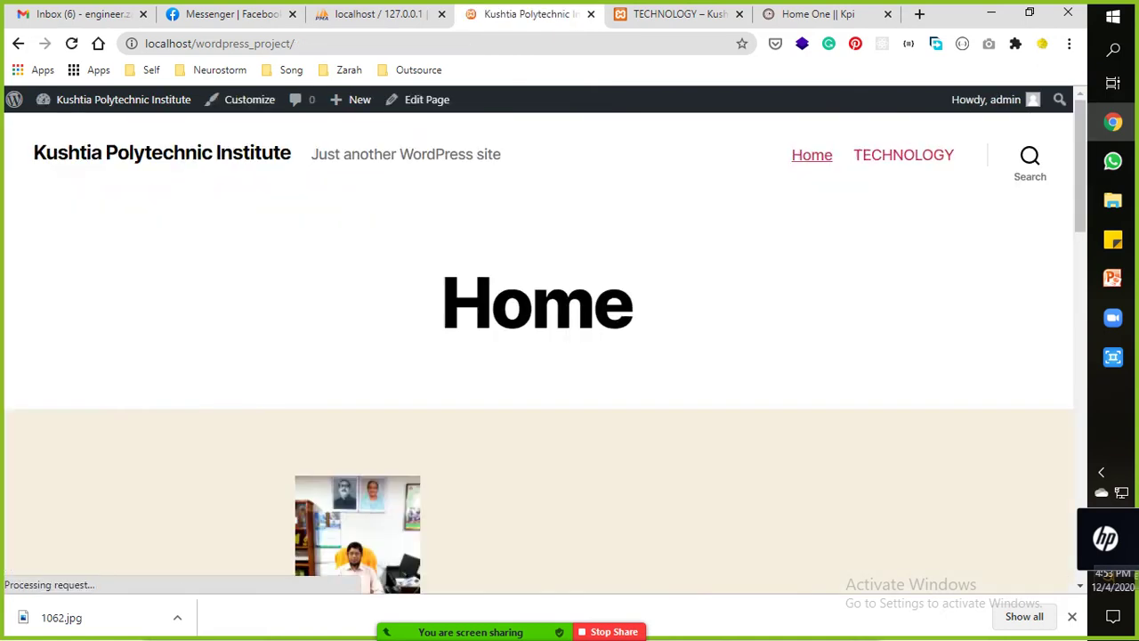
pyautogui.scroll(-4, 570, 356)
pyautogui.scroll(4, 538, 355)
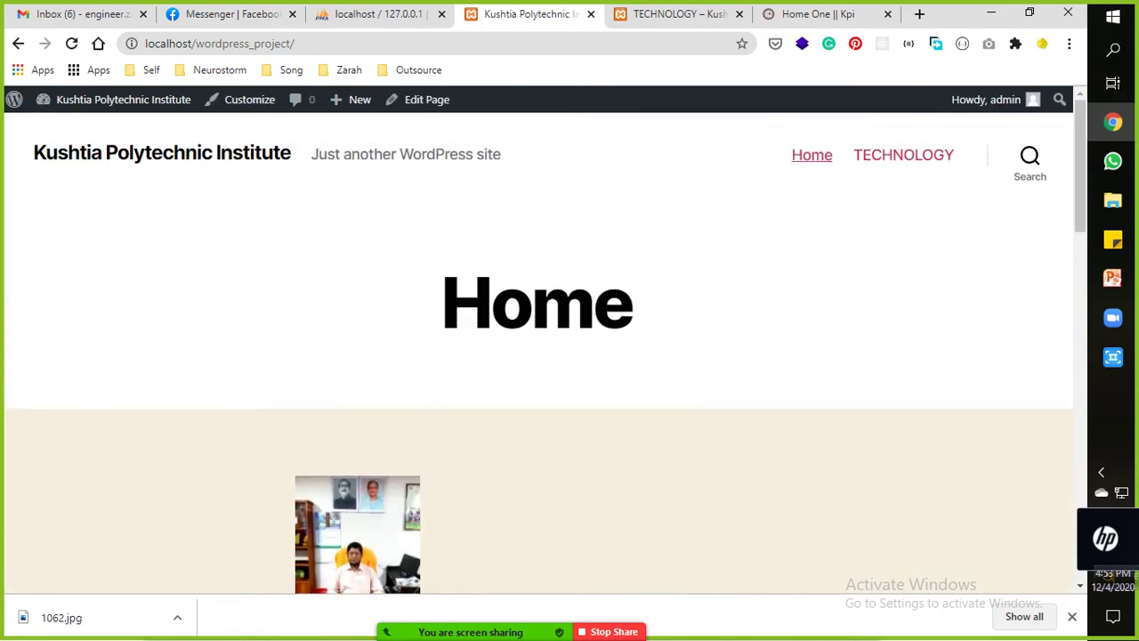
pyautogui.click(17, 42)
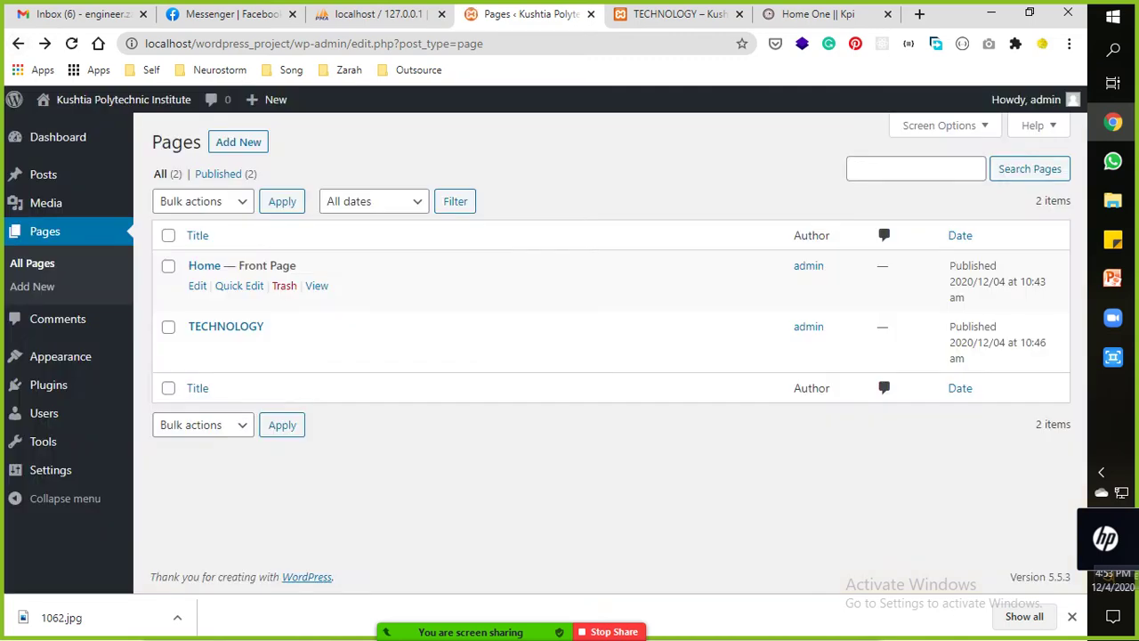
# Reload the TECHNOLOGY page in its separate tab and close that tab.
pyautogui.click(679, 14)
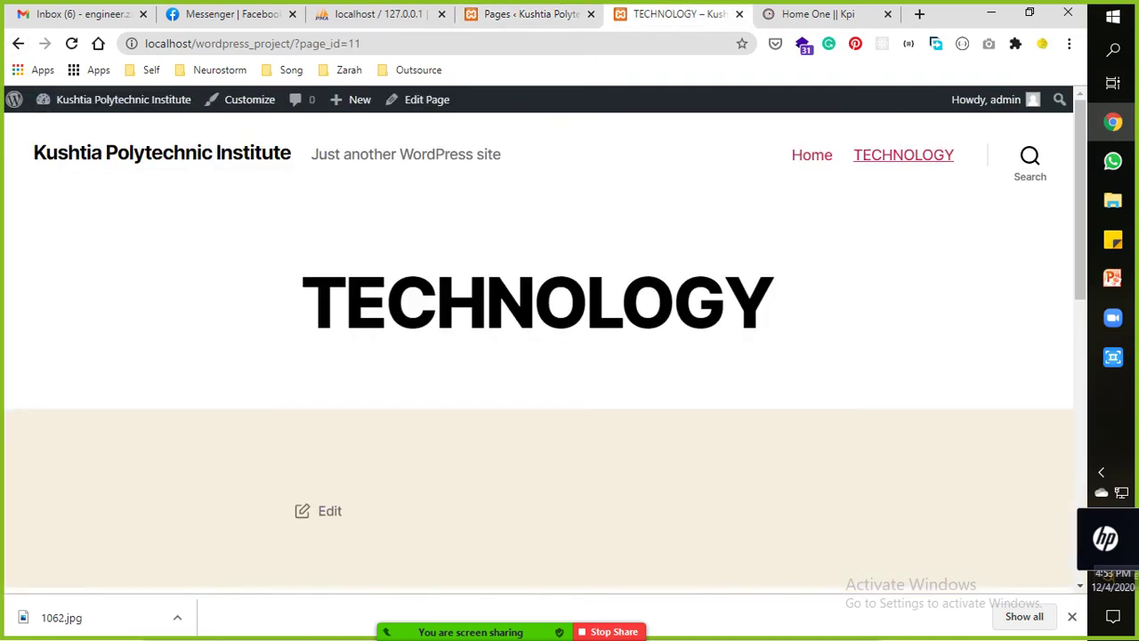
pyautogui.click(71, 42)
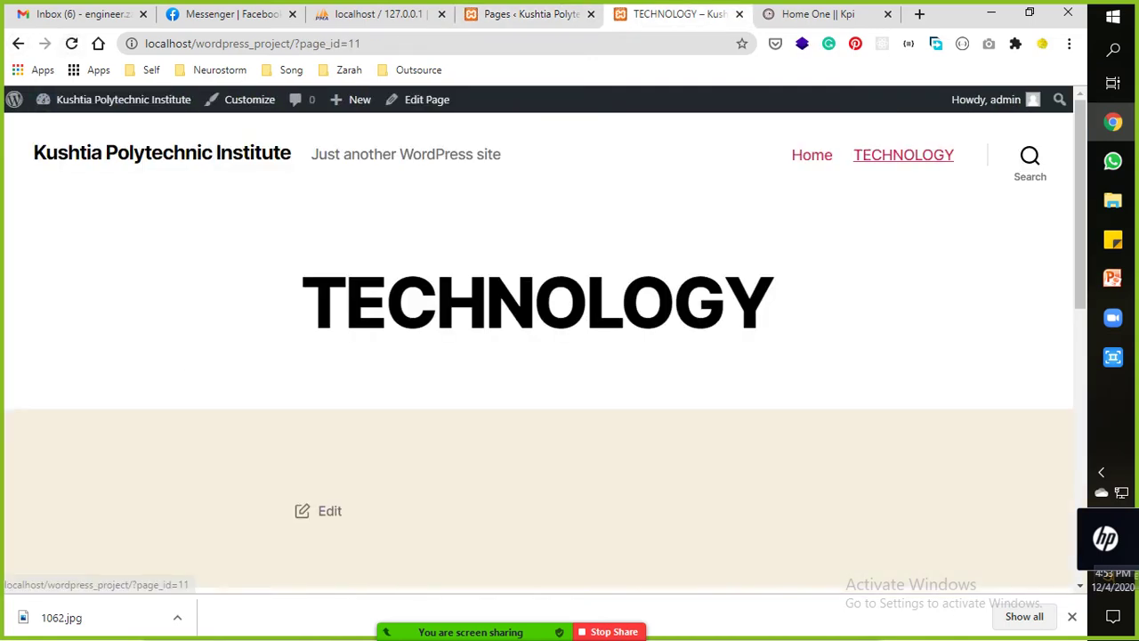
pyautogui.click(739, 14)
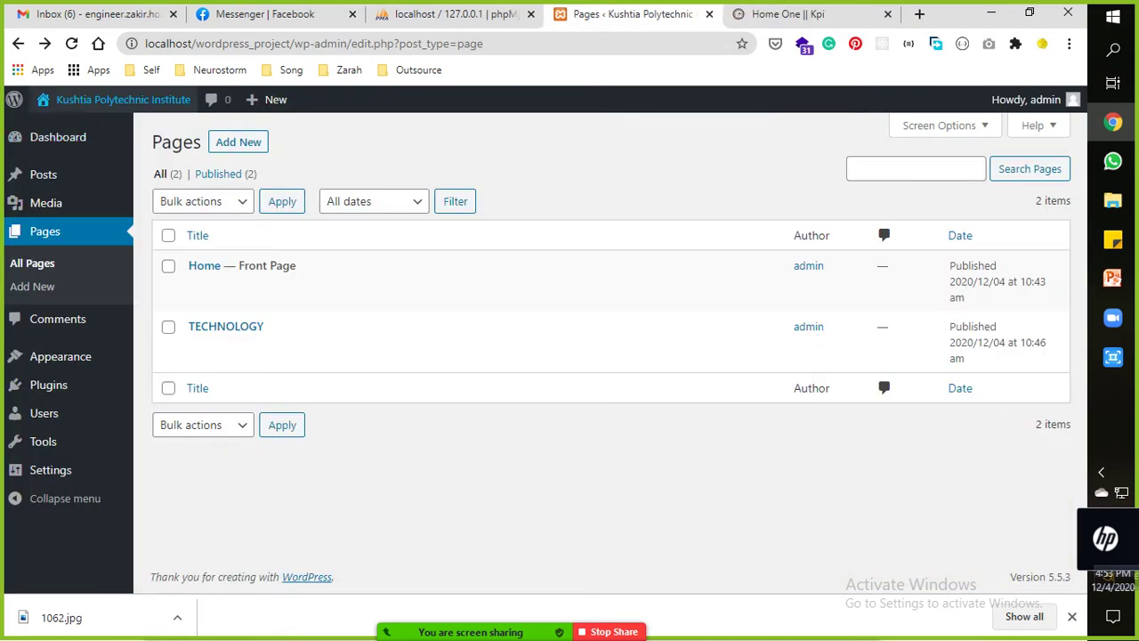
# Open the site's front page in a new tab from the pages list and look over its content.
pyautogui.moveTo(89, 100)
pyautogui.rightClick(62, 131)
pyautogui.click(138, 143)
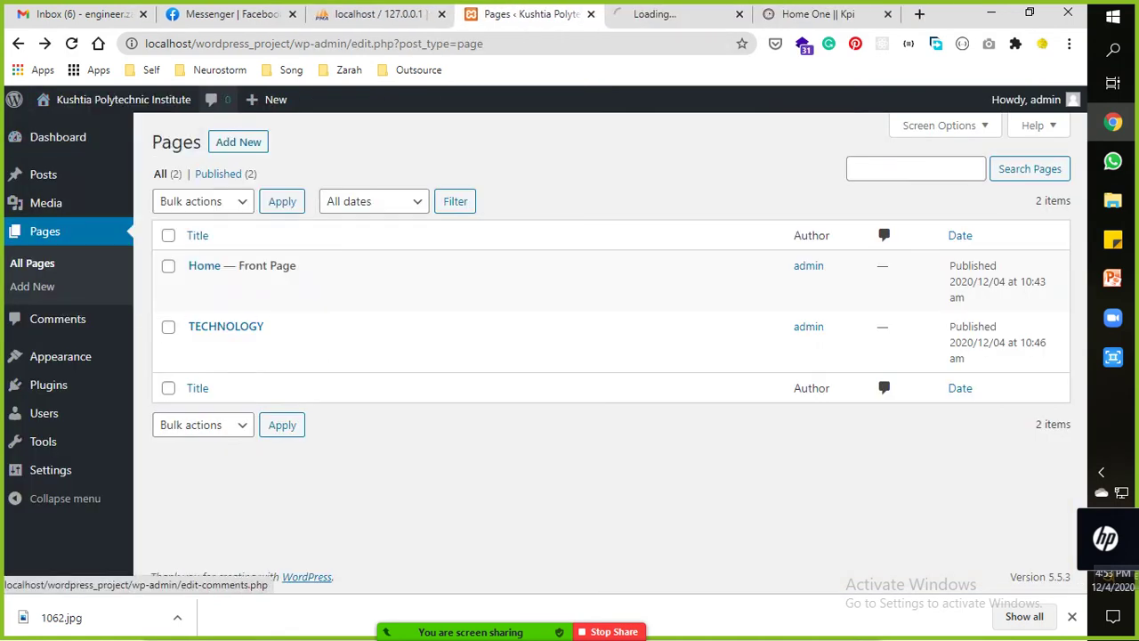
pyautogui.hotkey('ctrl', 'Tab')
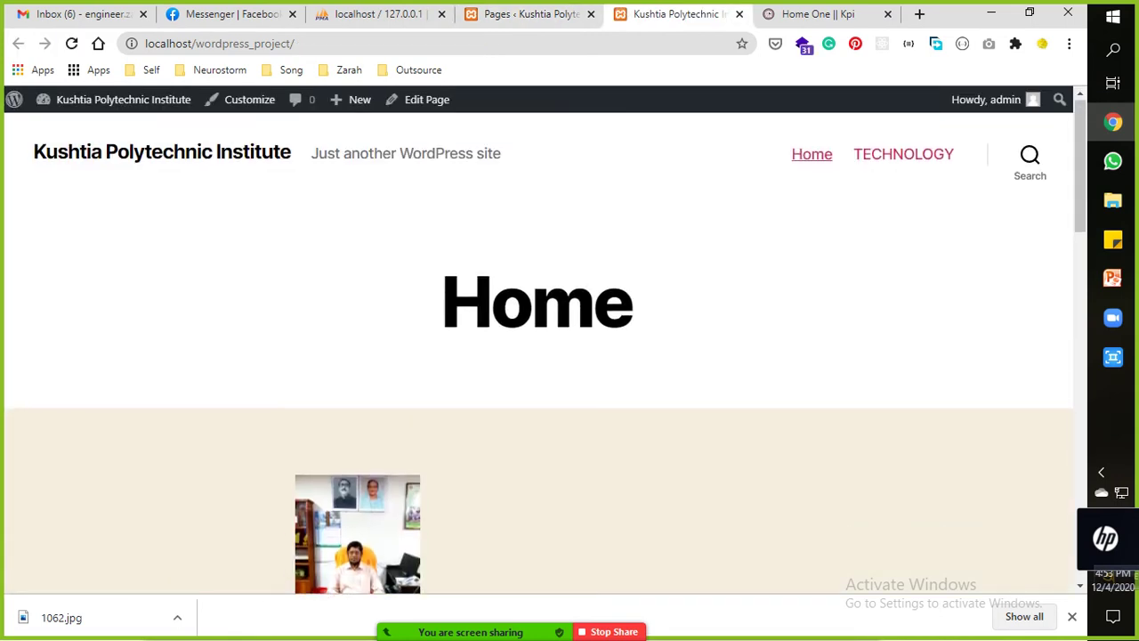
pyautogui.scroll(-4, 539, 356)
pyautogui.scroll(-5, 539, 356)
pyautogui.scroll(8, 534, 356)
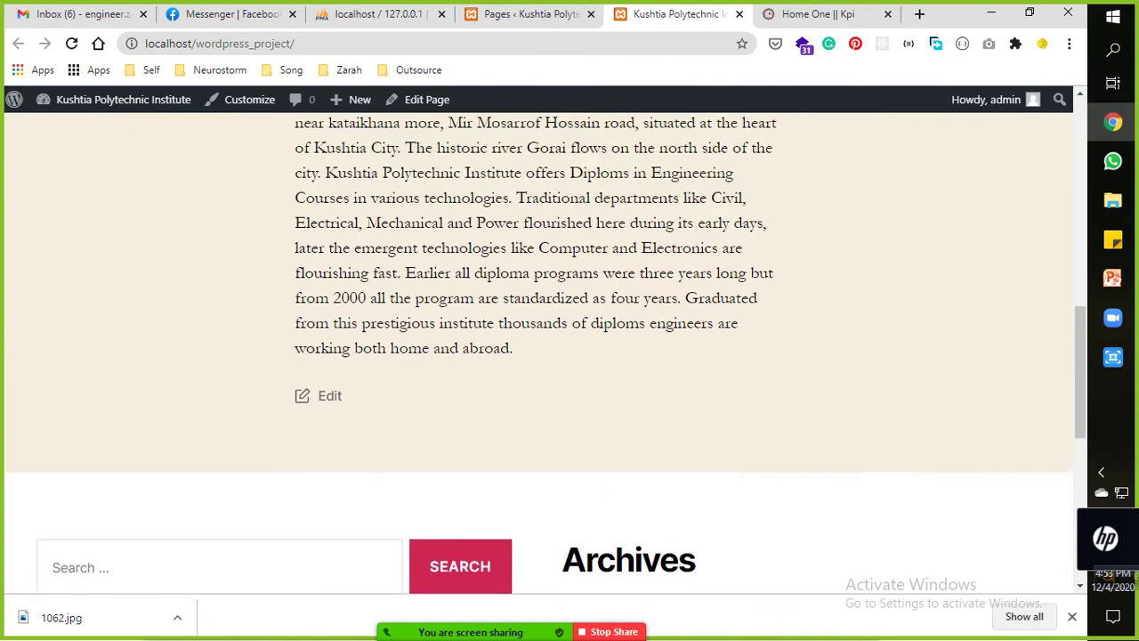
# Switch to the WordPress admin dashboard and open the site's navigation menu editor.
pyautogui.hotkey('ctrl', 'shift', 'Tab')
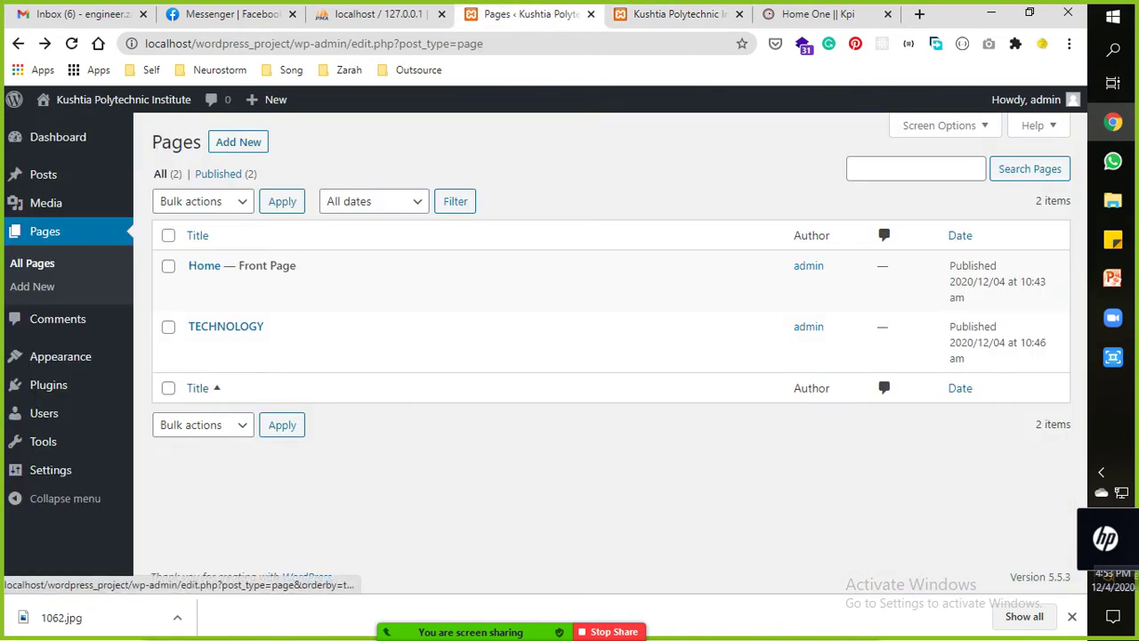
pyautogui.click(57, 318)
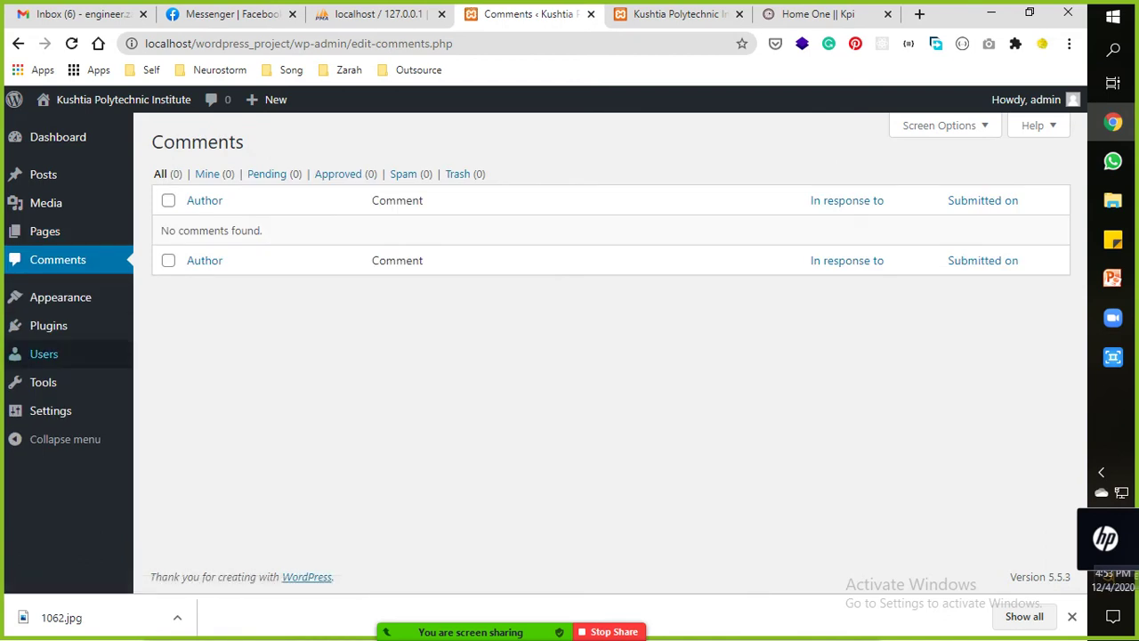
pyautogui.moveTo(49, 326)
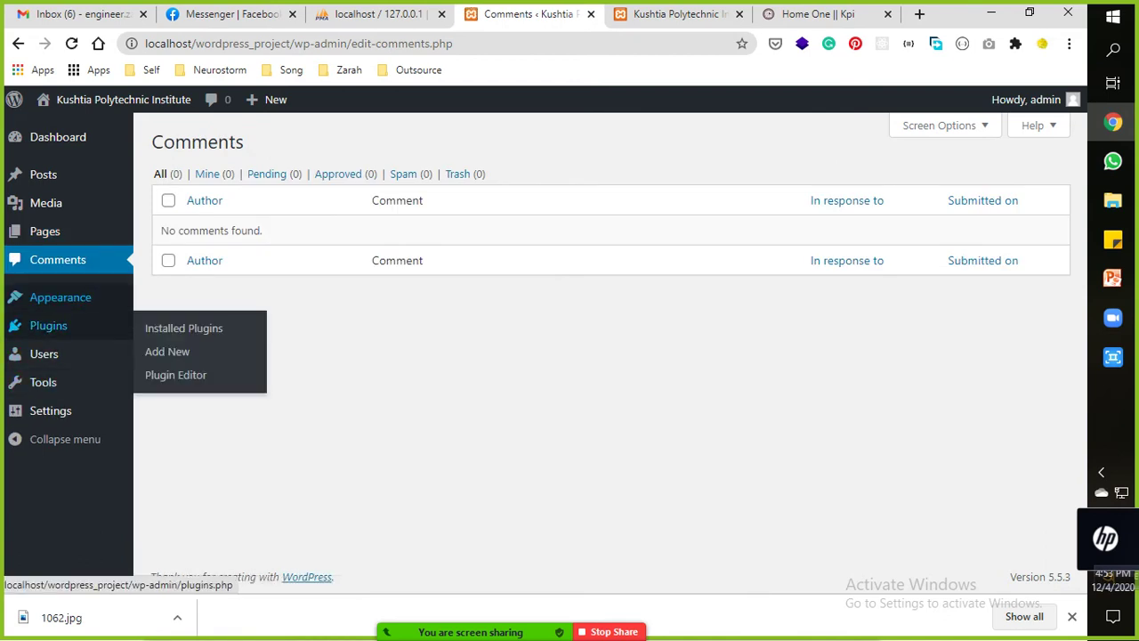
pyautogui.click(45, 203)
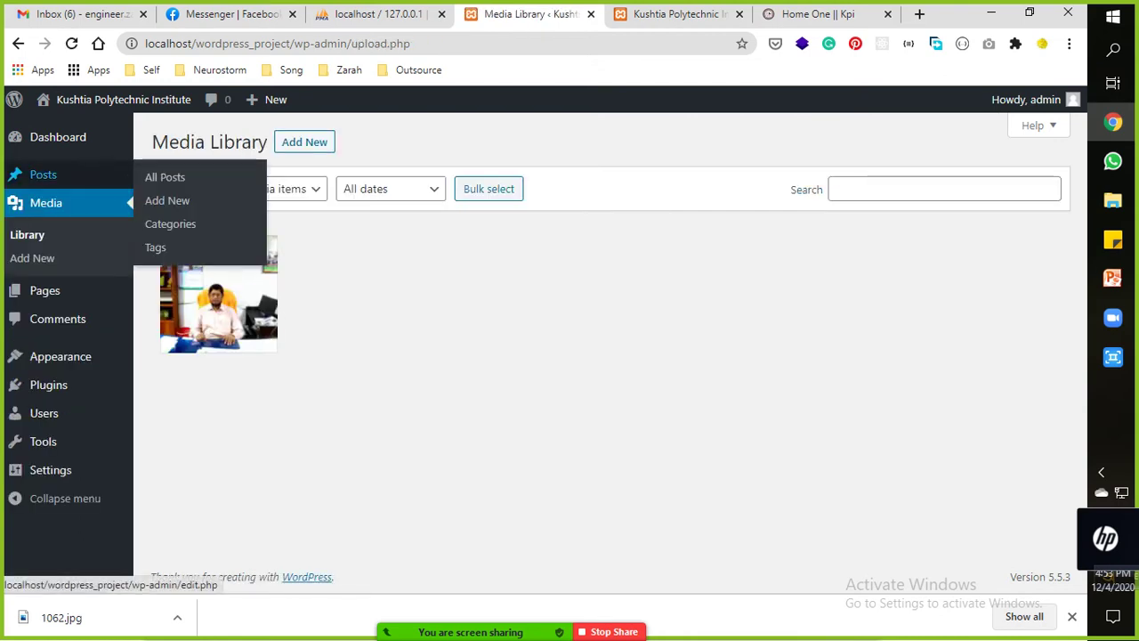
pyautogui.click(44, 291)
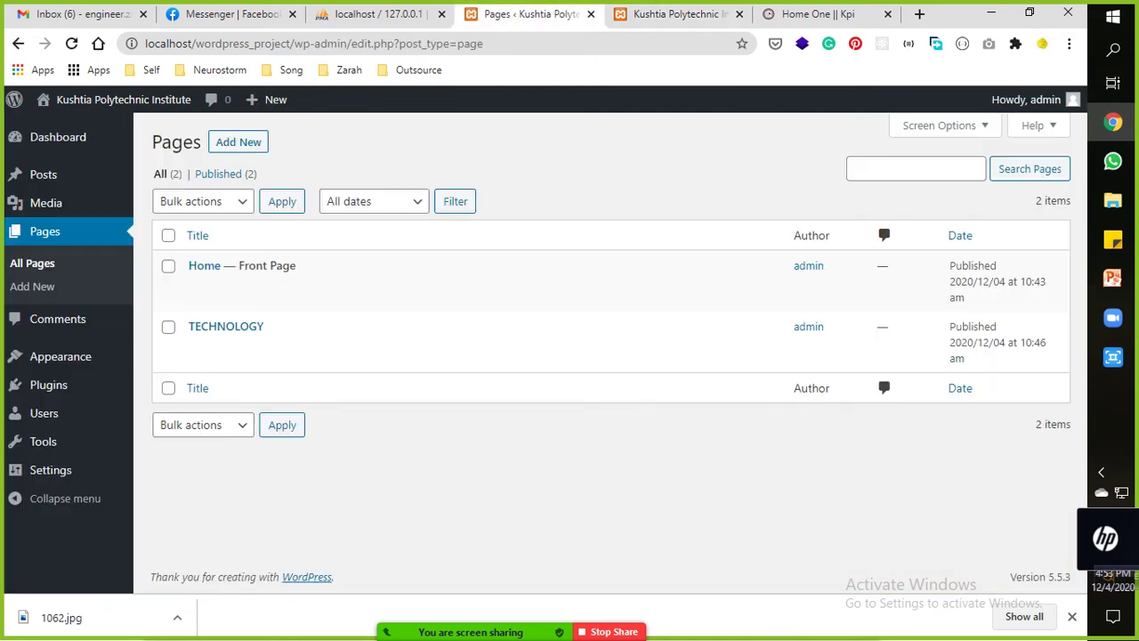
pyautogui.moveTo(44, 413)
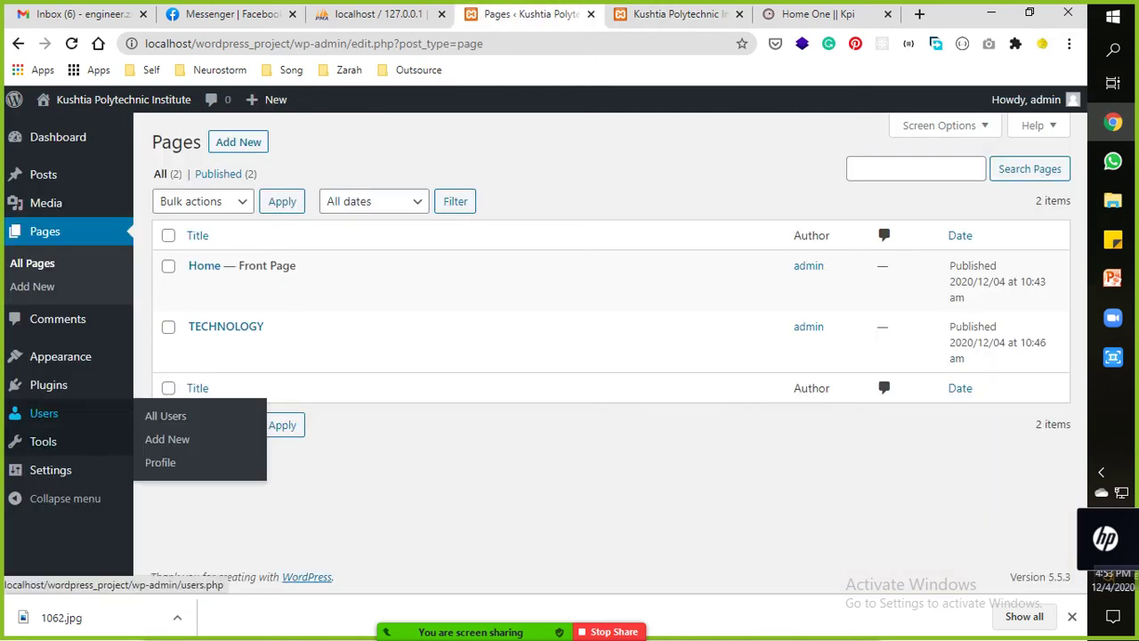
pyautogui.moveTo(61, 356)
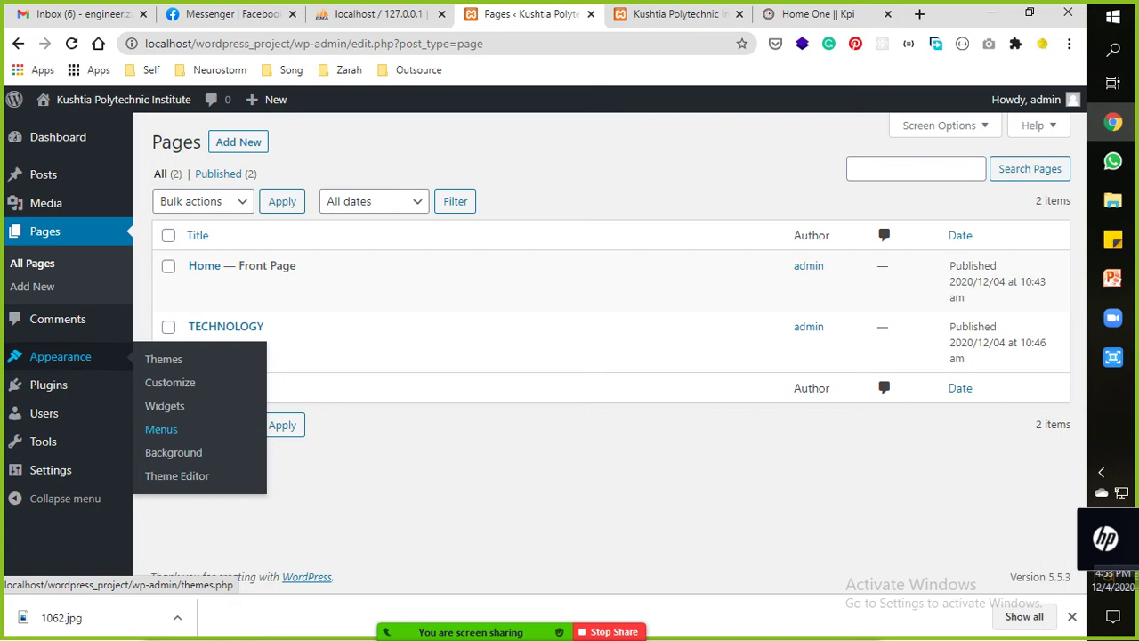
pyautogui.click(161, 429)
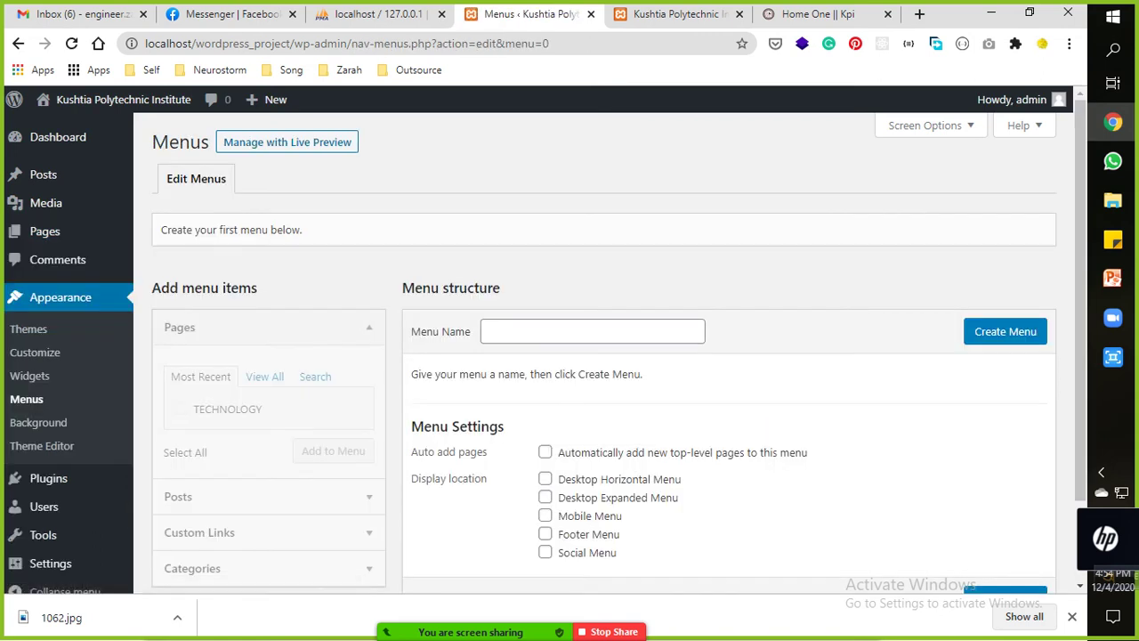
# Create a new navigation menu named "Menu".
pyautogui.scroll(-1, 605, 356)
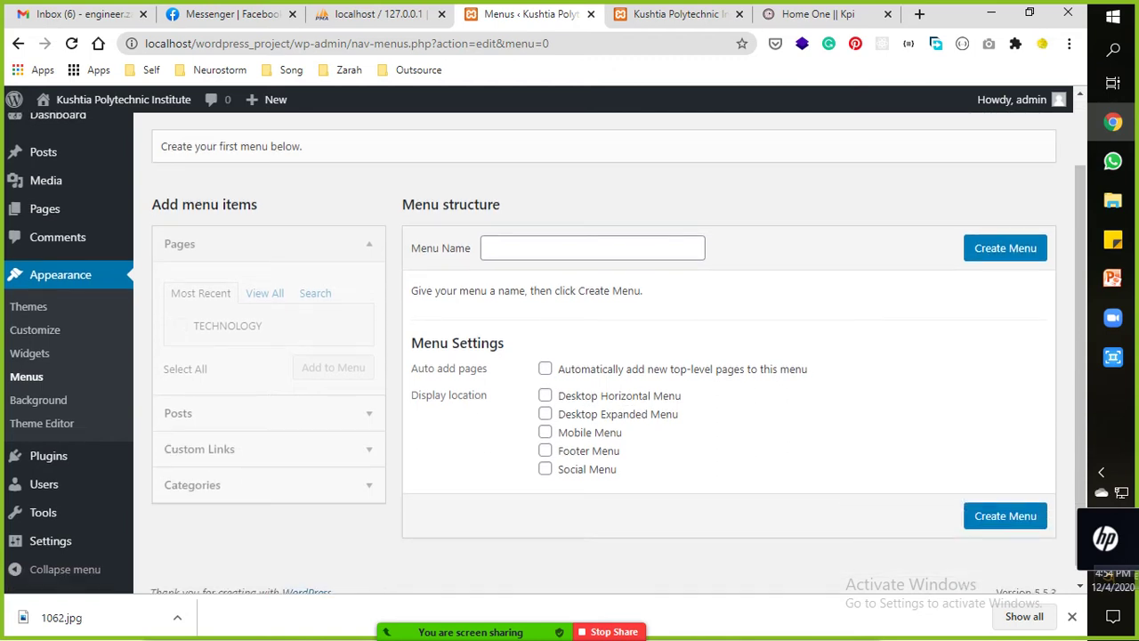
pyautogui.click(552, 248)
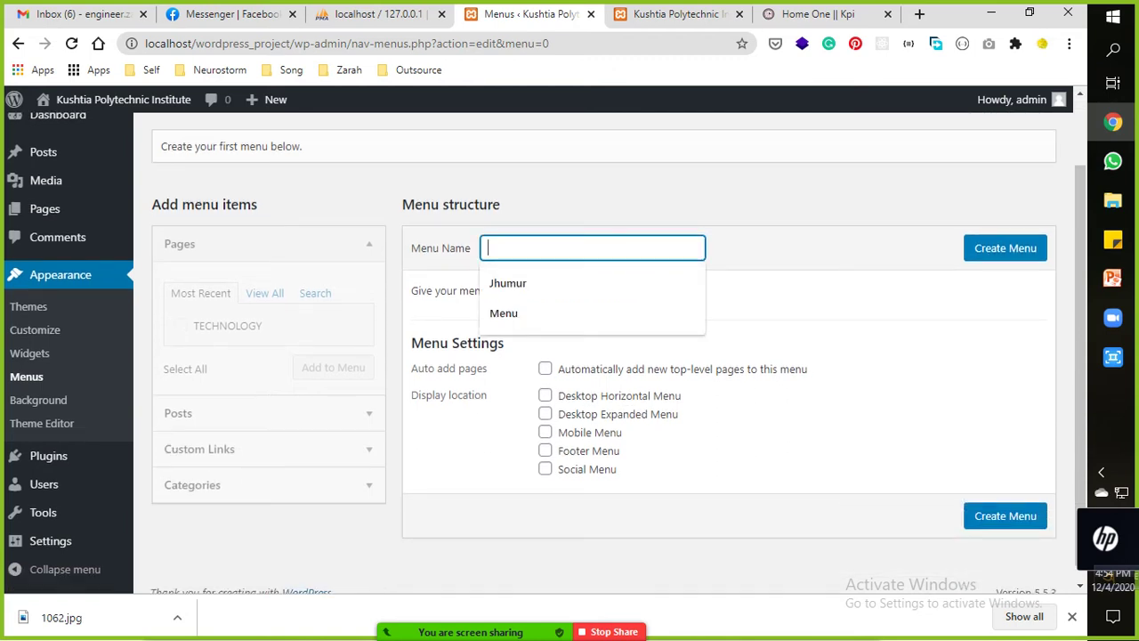
pyautogui.press('Down')
pyautogui.press('Down')
pyautogui.press('Return')
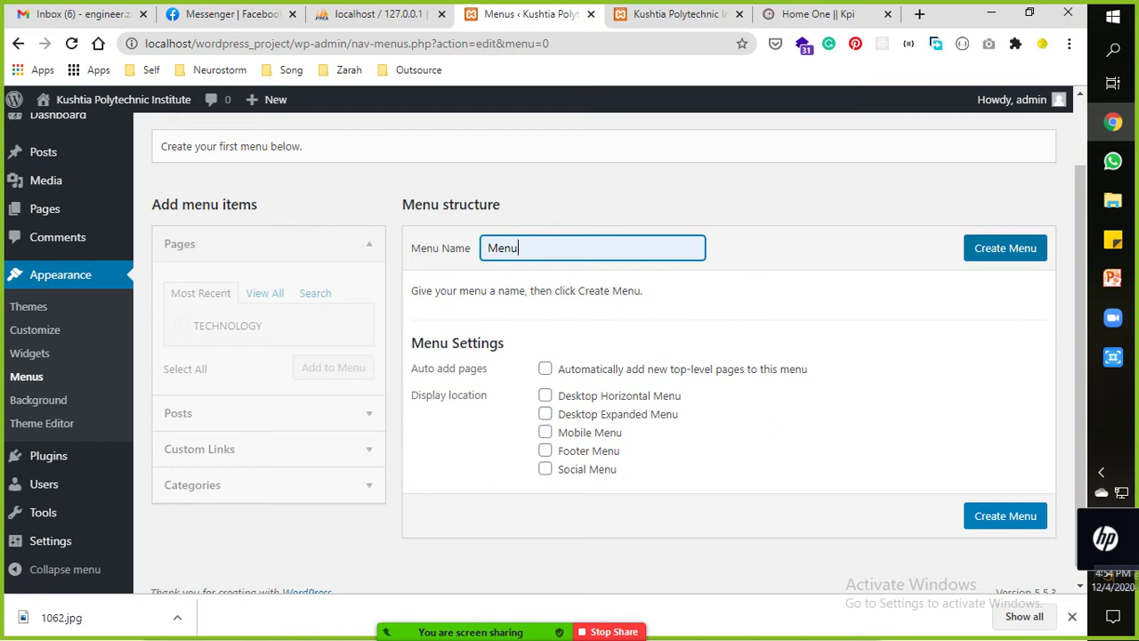
pyautogui.click(1005, 247)
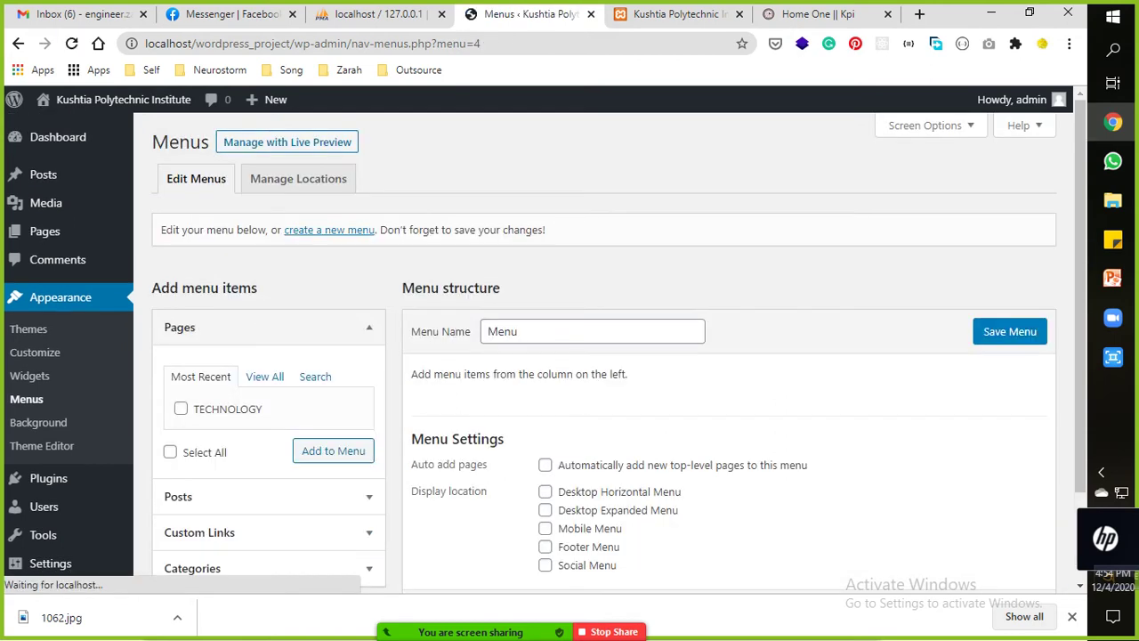
# Select the Home and TECHNOLOGY pages from the full page list as menu items.
pyautogui.click(265, 377)
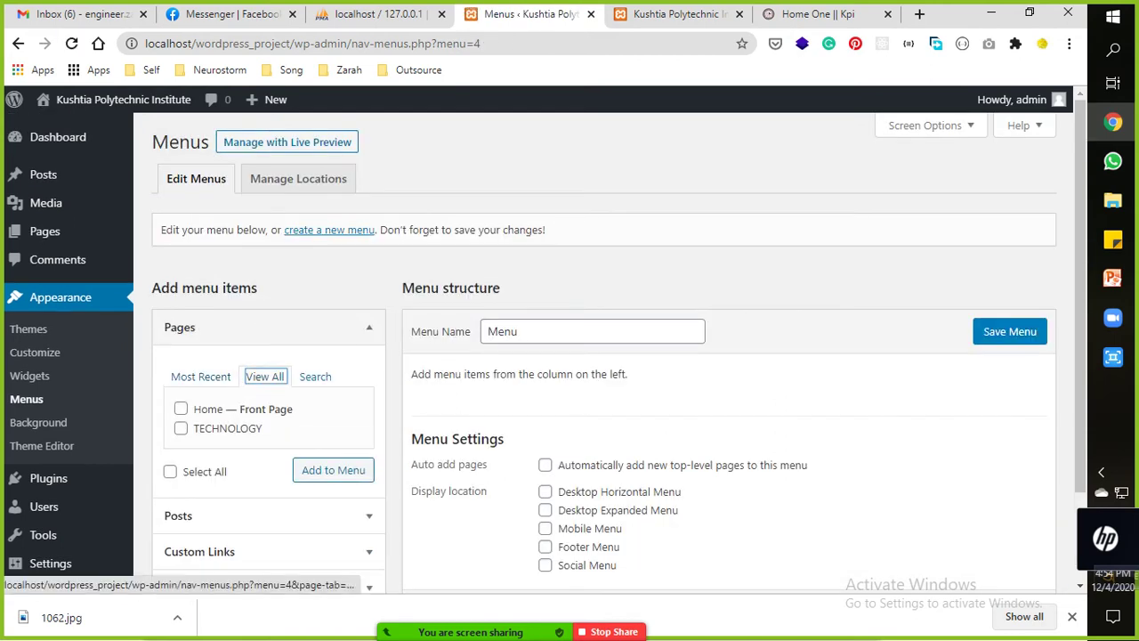
pyautogui.click(180, 408)
pyautogui.click(181, 428)
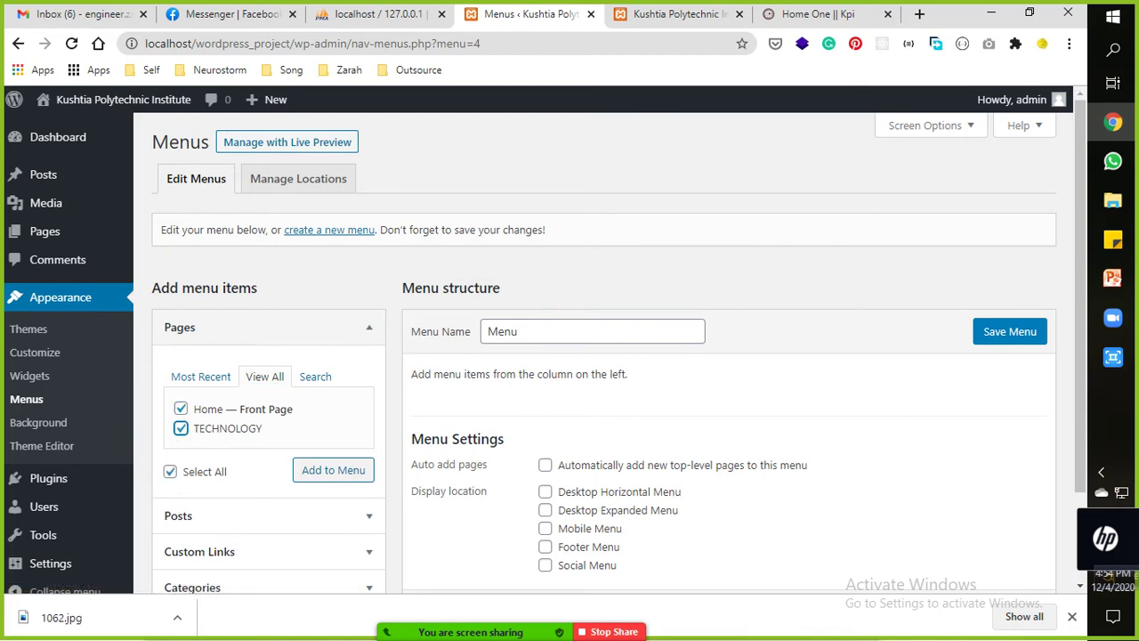
# Examine the Posts, Custom Links and Categories sources available for adding menu items.
pyautogui.scroll(-2, 545, 347)
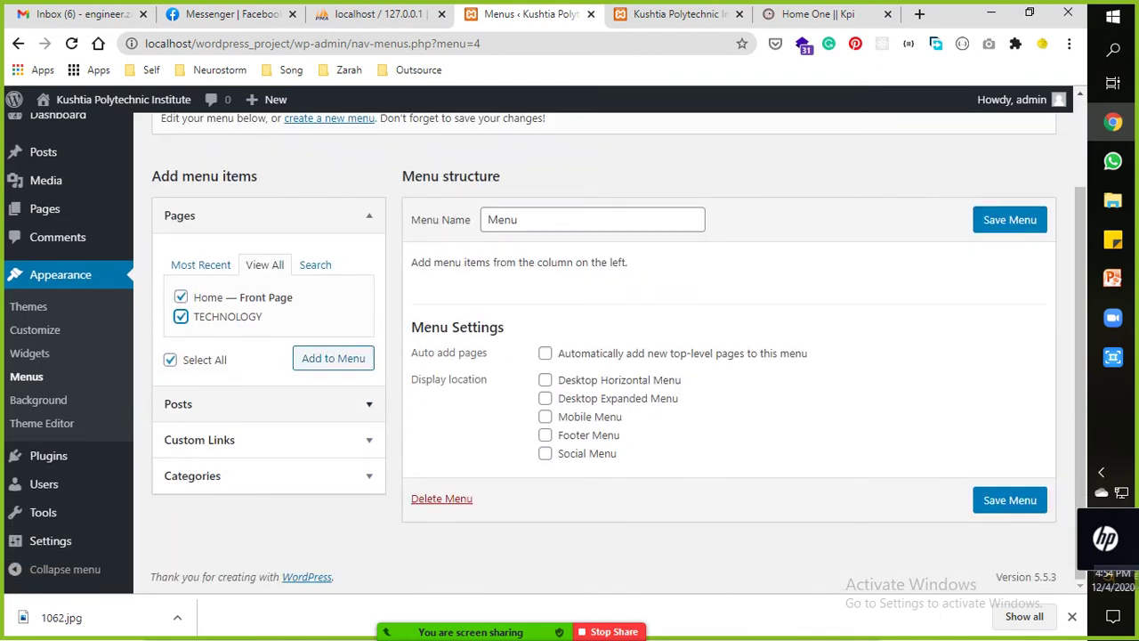
pyautogui.click(178, 403)
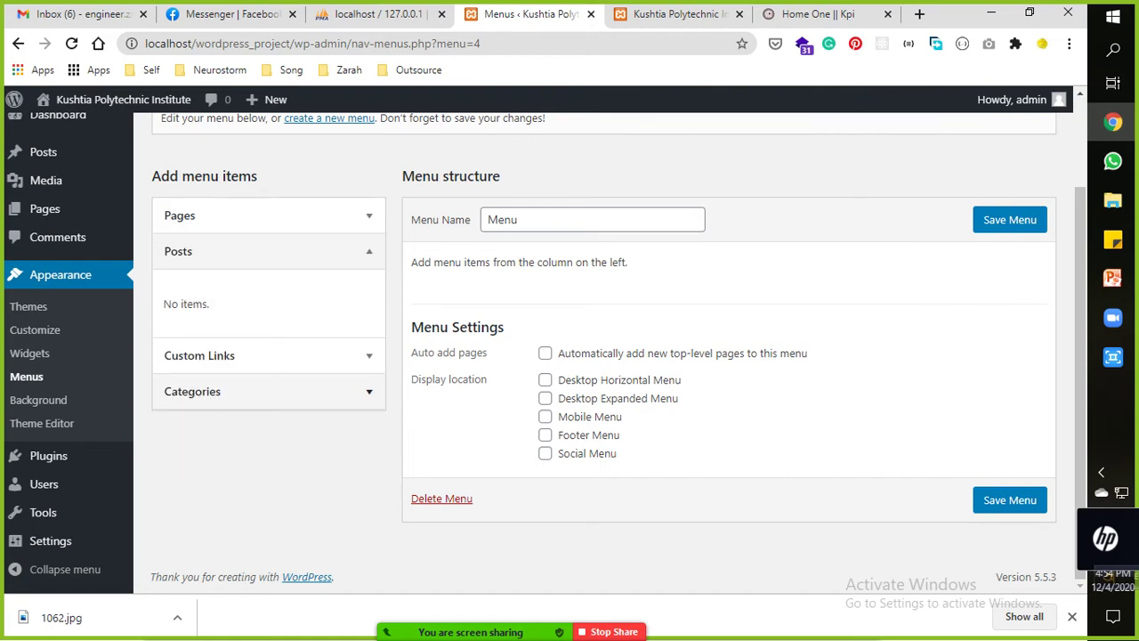
pyautogui.click(178, 251)
pyautogui.click(199, 287)
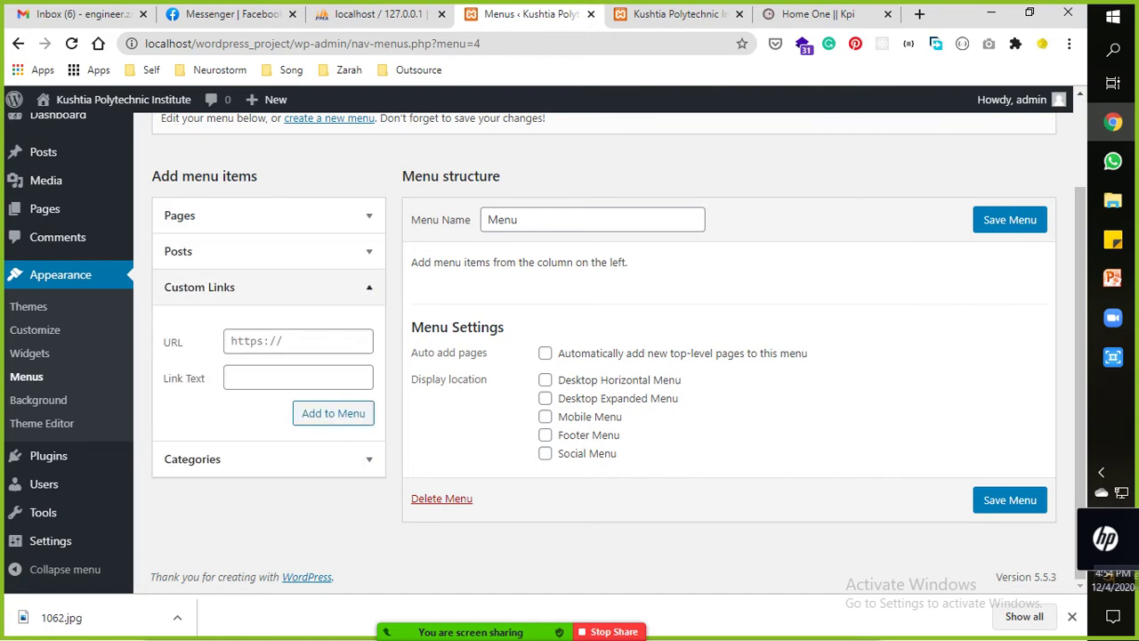
pyautogui.click(199, 287)
pyautogui.click(192, 323)
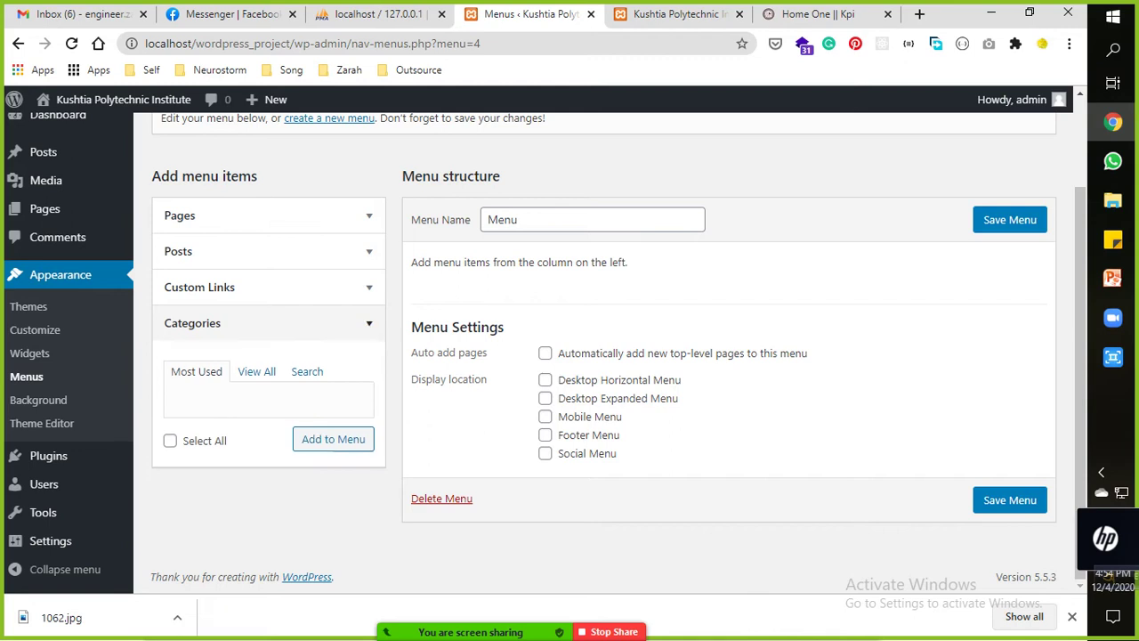
pyautogui.click(192, 323)
pyautogui.scroll(3, 605, 356)
# Add the selected Home and TECHNOLOGY pages to the menu structure.
pyautogui.click(179, 326)
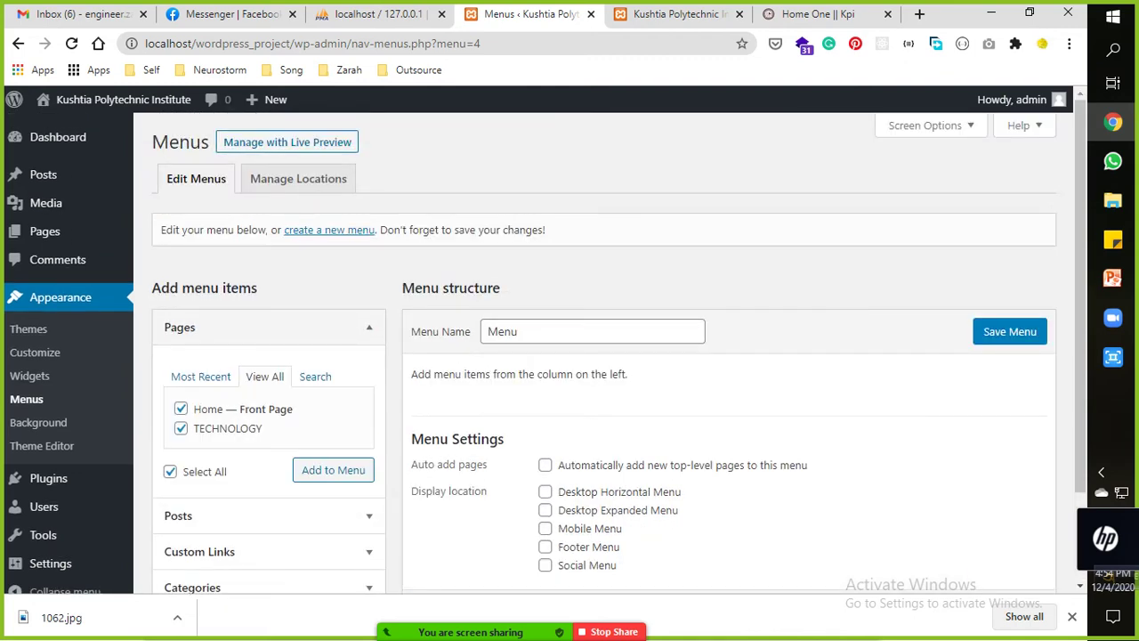
pyautogui.click(333, 470)
pyautogui.scroll(-2, 606, 356)
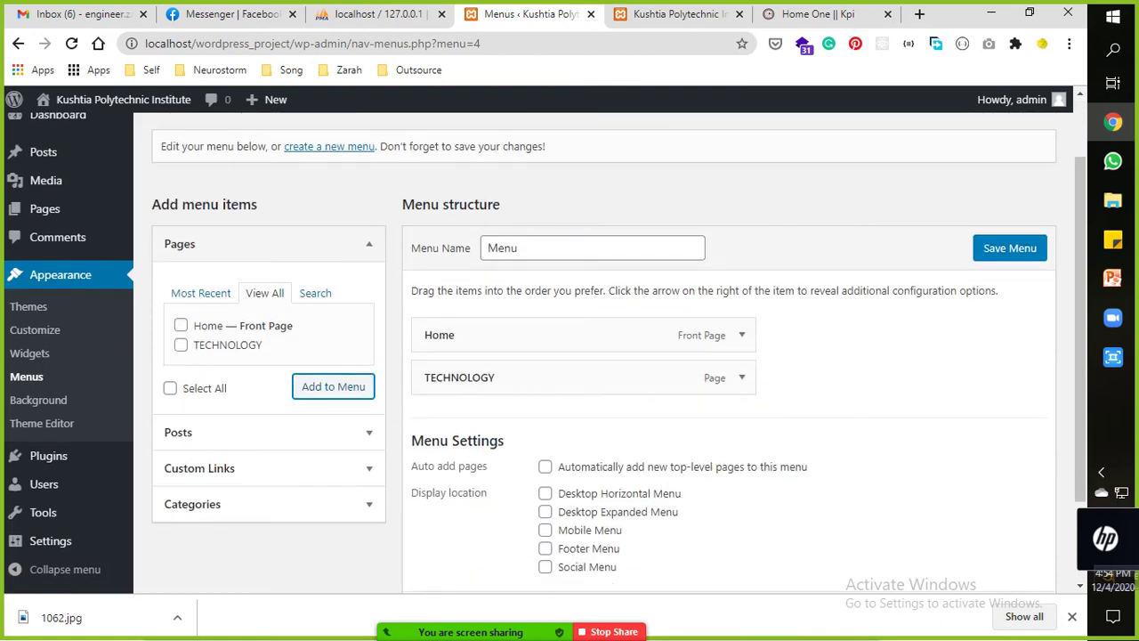
# Save the menu after reviewing the Home item's options, and reload the site's front page to check the header navigation.
pyautogui.click(742, 334)
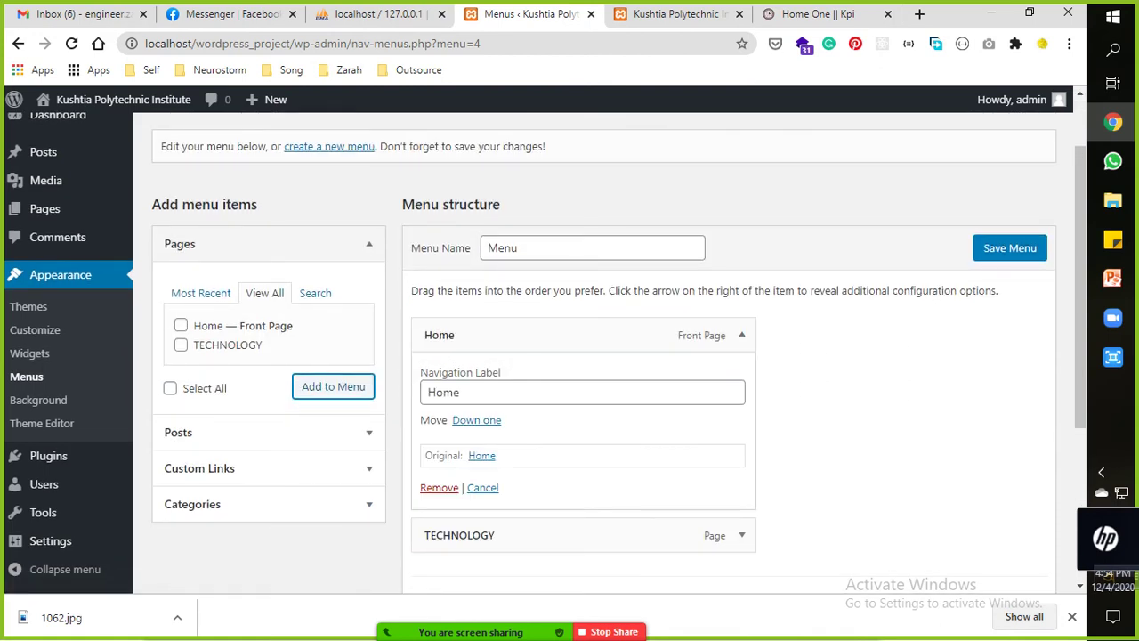
pyautogui.scroll(-2, 605, 356)
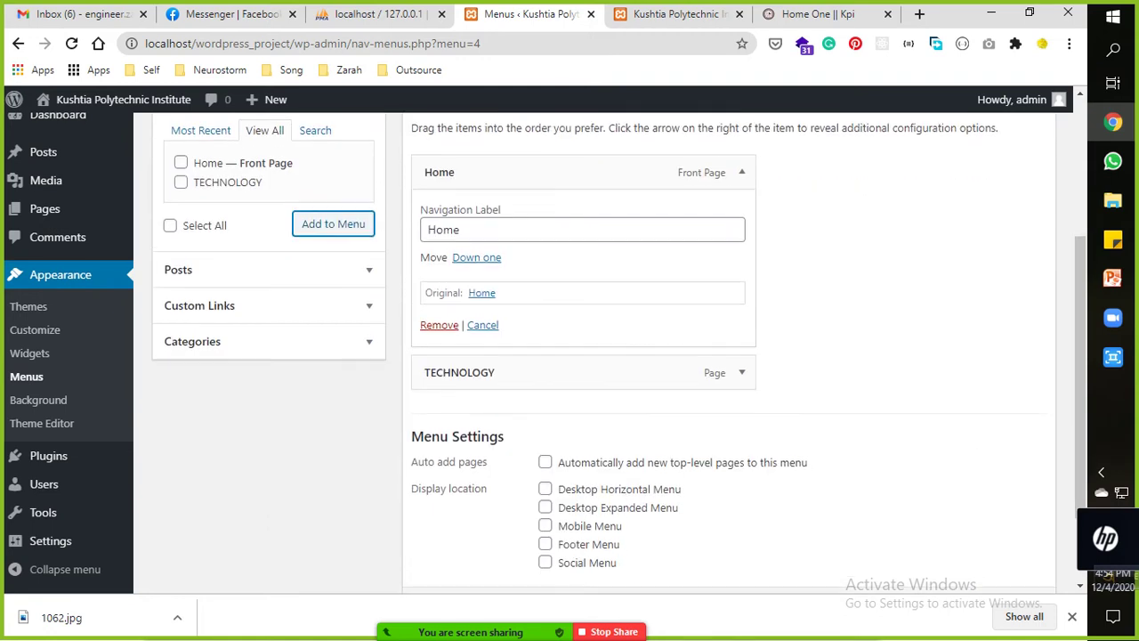
pyautogui.scroll(4, 606, 356)
pyautogui.scroll(-5, 605, 356)
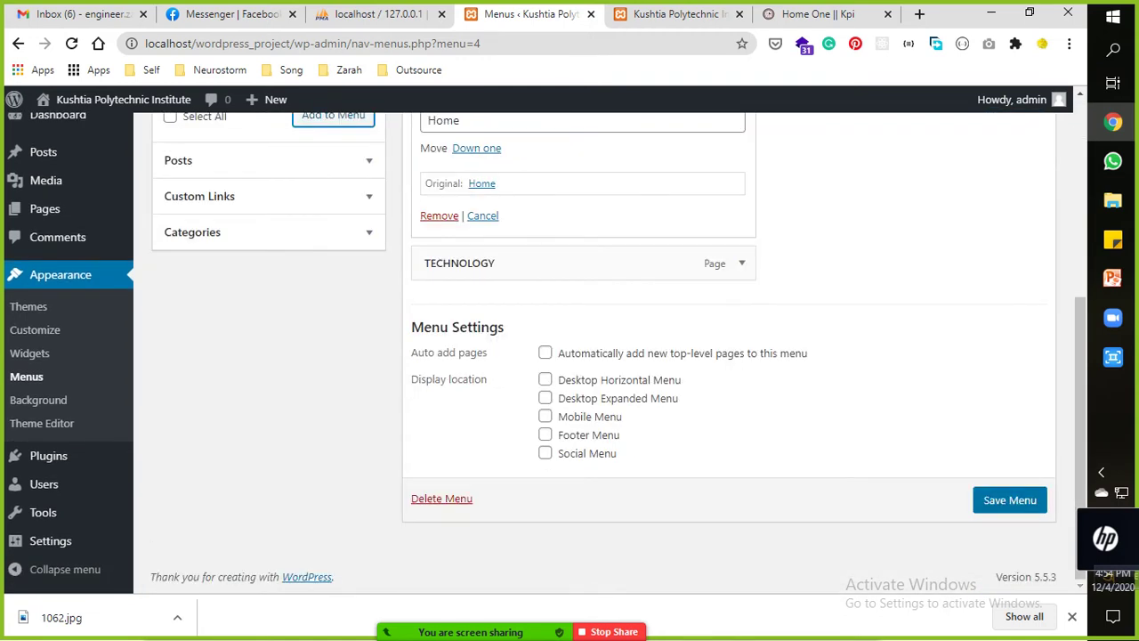
pyautogui.scroll(1, 605, 356)
pyautogui.scroll(-2, 605, 356)
pyautogui.click(1010, 500)
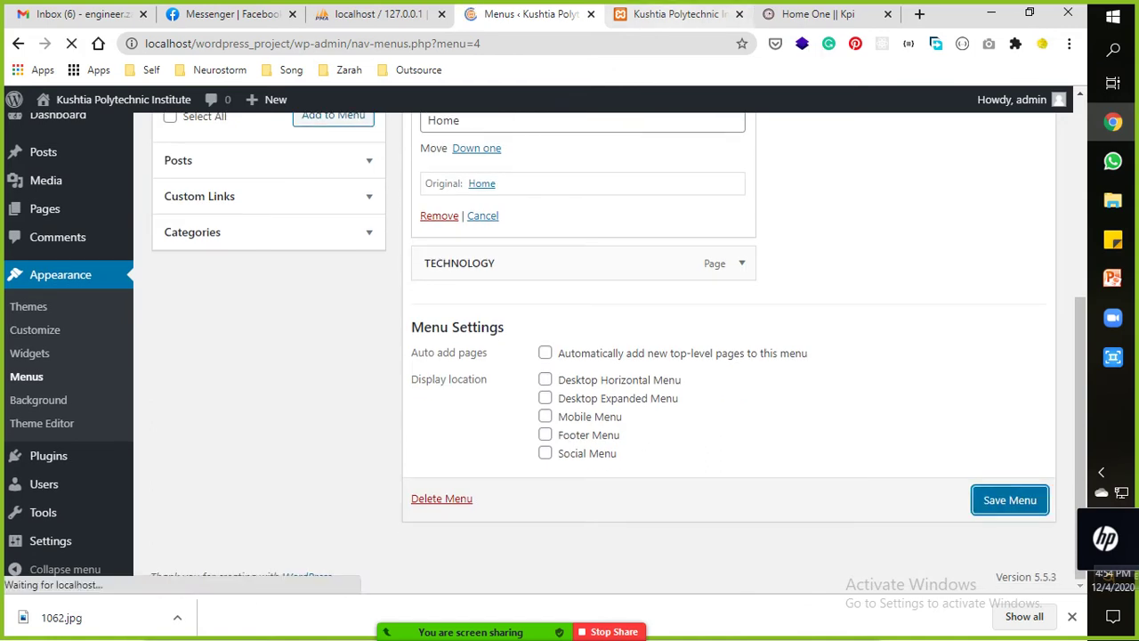
pyautogui.click(676, 15)
pyautogui.press('F5')
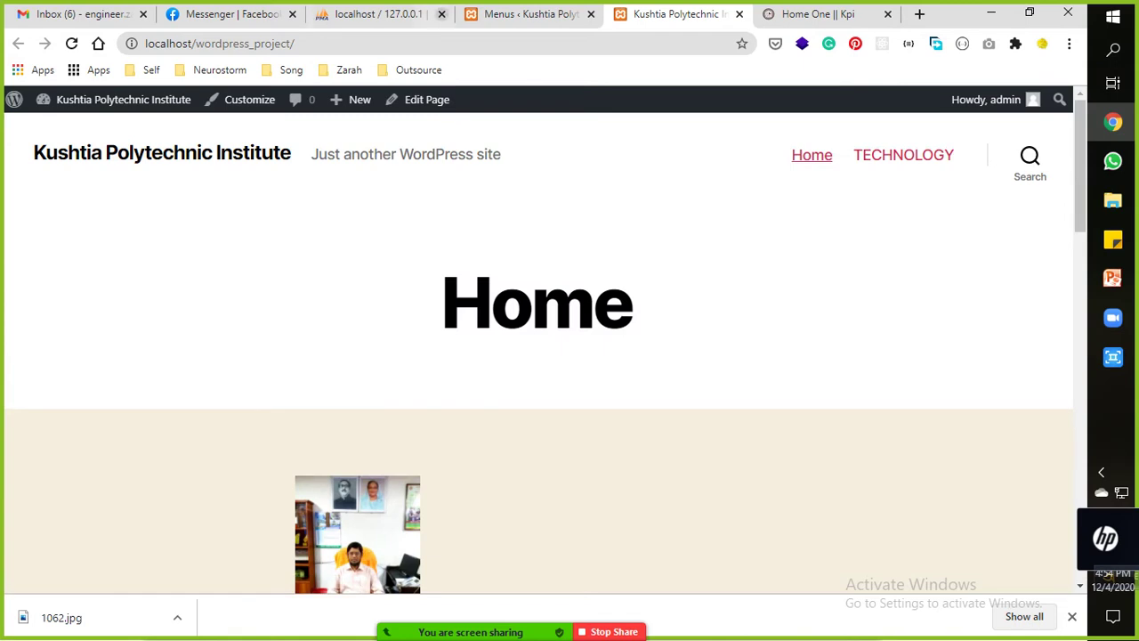
# Nest TECHNOLOGY as a sub item under Home in the menu structure and save the menu.
pyautogui.click(527, 14)
pyautogui.scroll(-3, 605, 356)
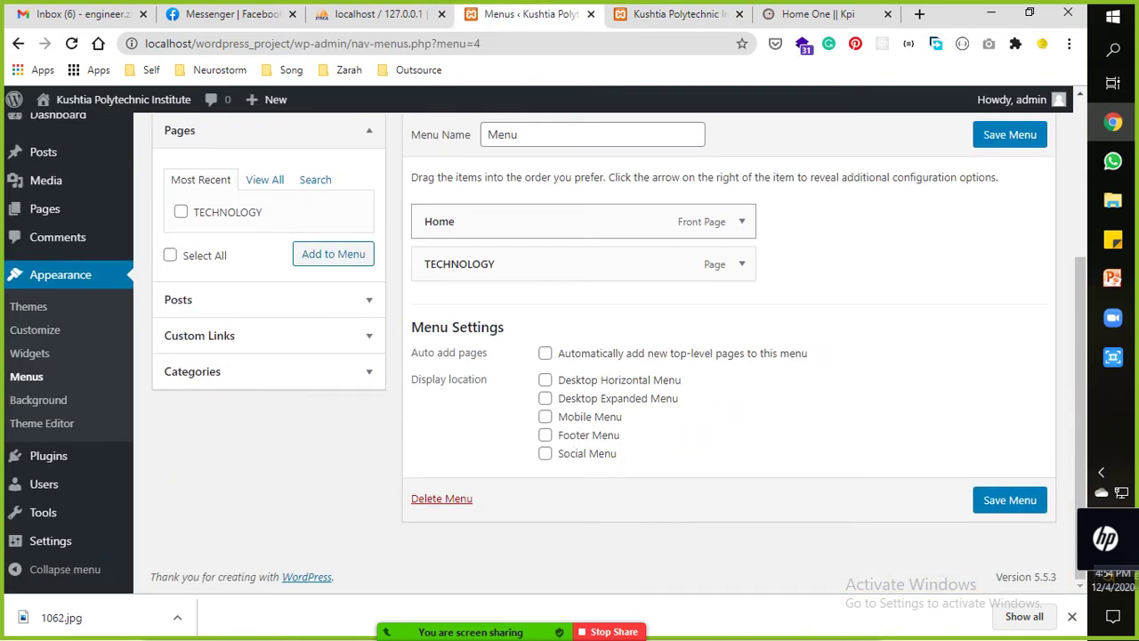
pyautogui.moveTo(459, 264); pyautogui.dragTo(459, 306)
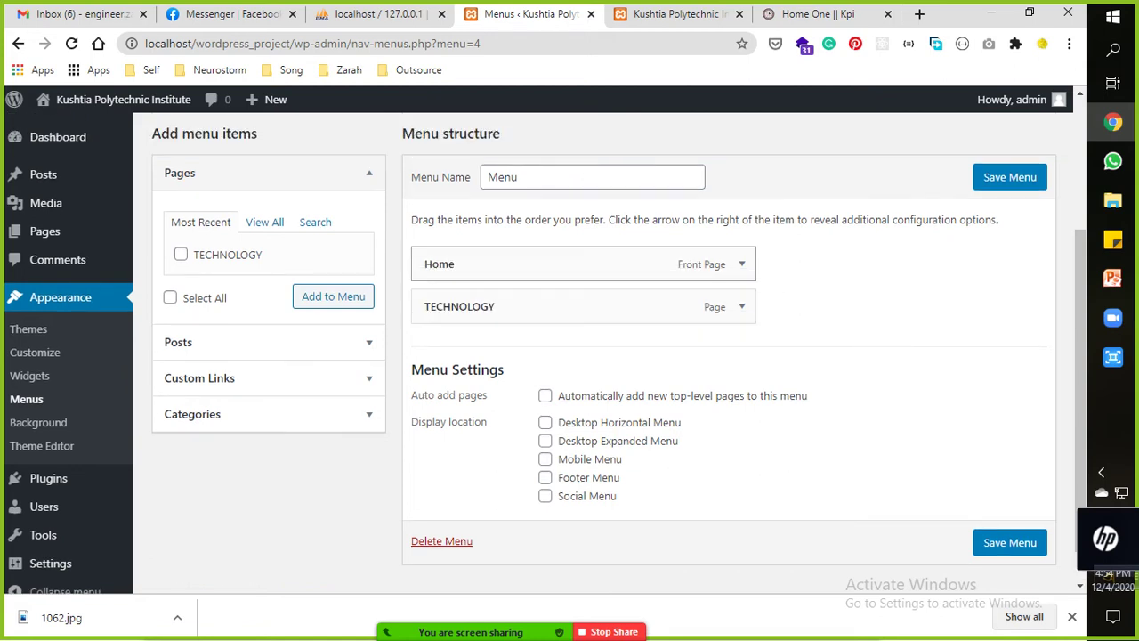
pyautogui.moveTo(439, 264); pyautogui.dragTo(459, 306)
pyautogui.hotkey('ctrl', 'Tab')
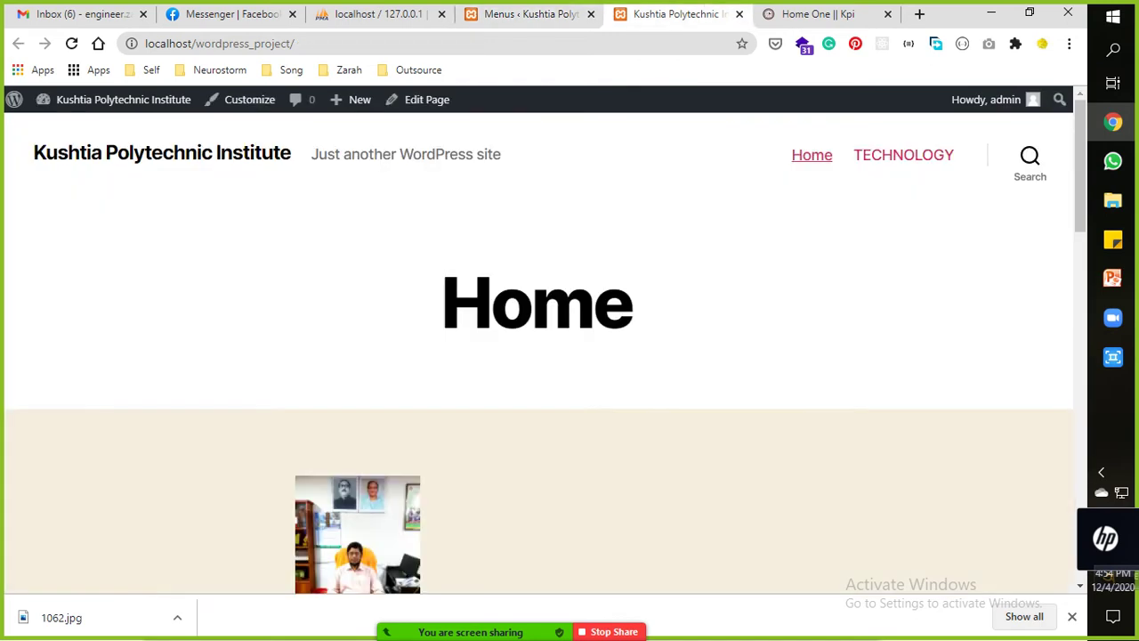
pyautogui.hotkey('ctrl', 'shift', 'Tab')
pyautogui.moveTo(459, 306); pyautogui.dragTo(484, 306)
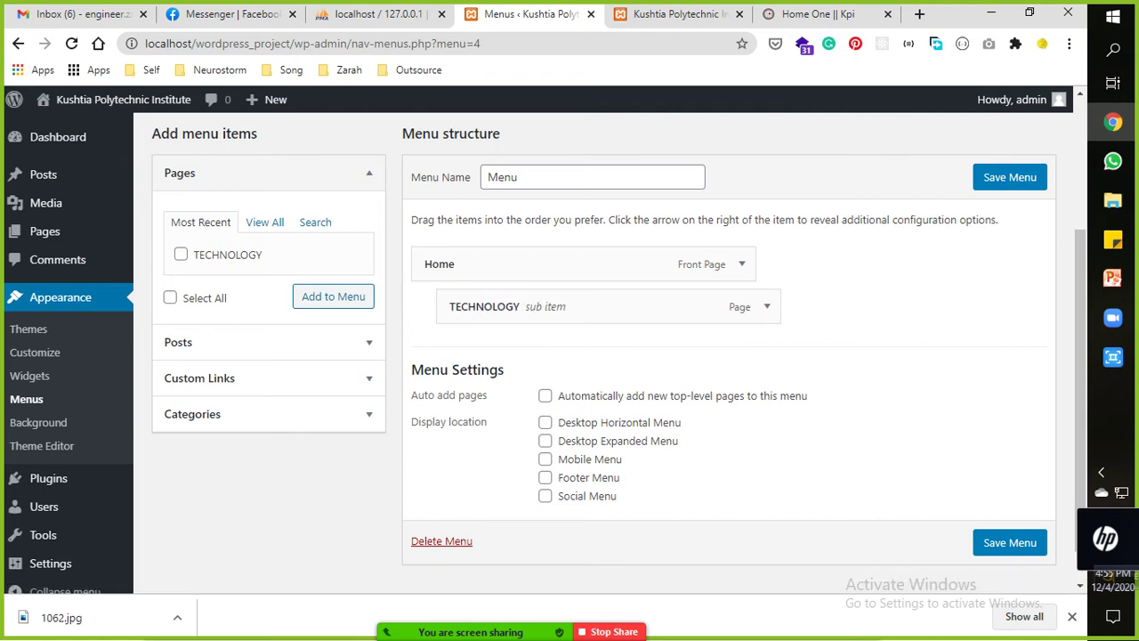
pyautogui.click(1010, 542)
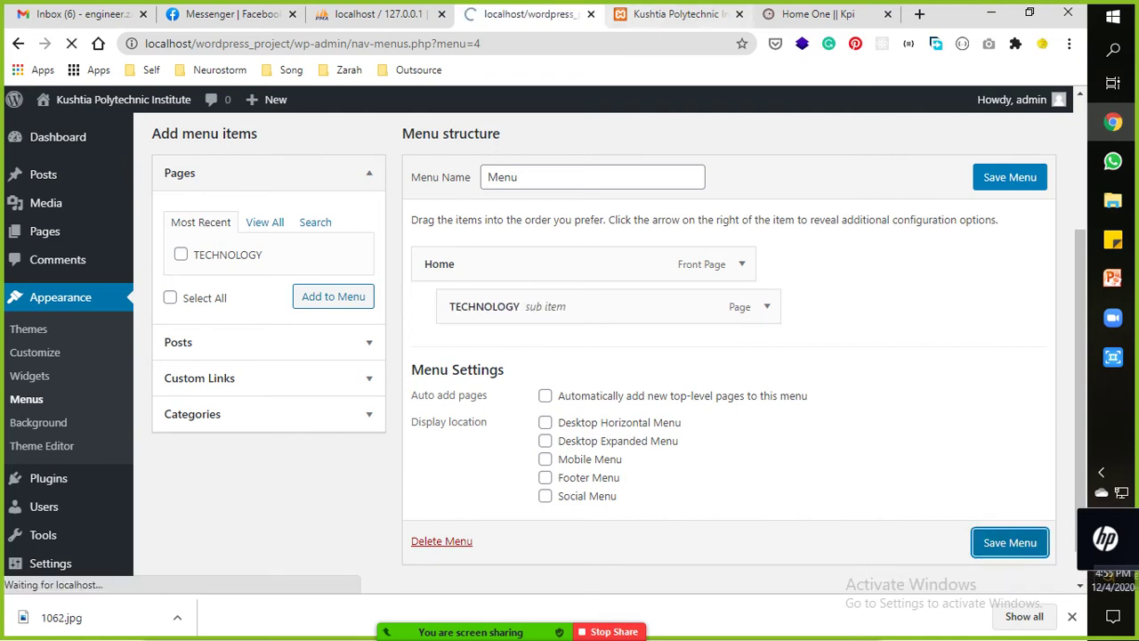
# Reload the site's front page to check the nested navigation menu, and return to the menu editor.
pyautogui.hotkey('ctrl', 'Tab')
pyautogui.press('F5')
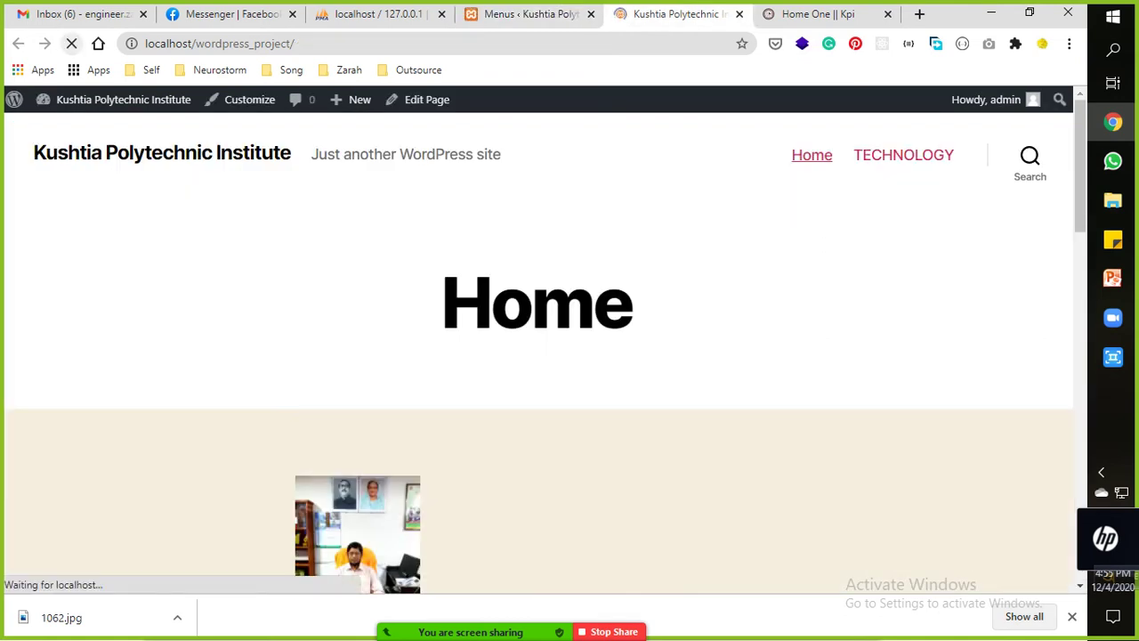
pyautogui.hotkey('ctrl', 'shift', 'Tab')
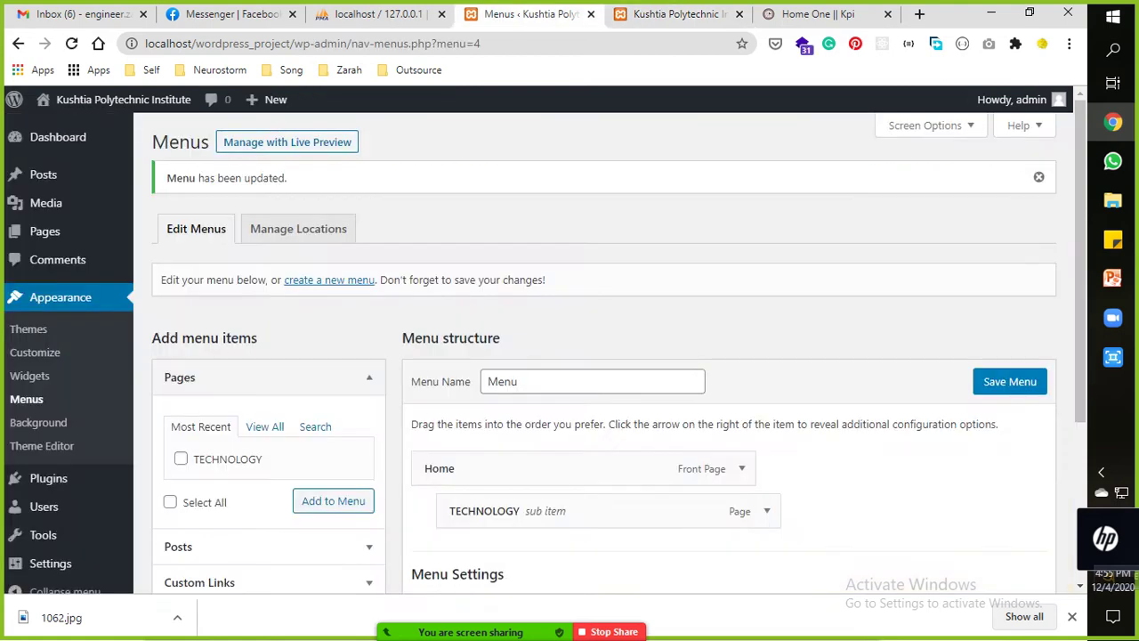
# Reload the menu editor and expand the options of the TECHNOLOGY sub item.
pyautogui.press('F5')
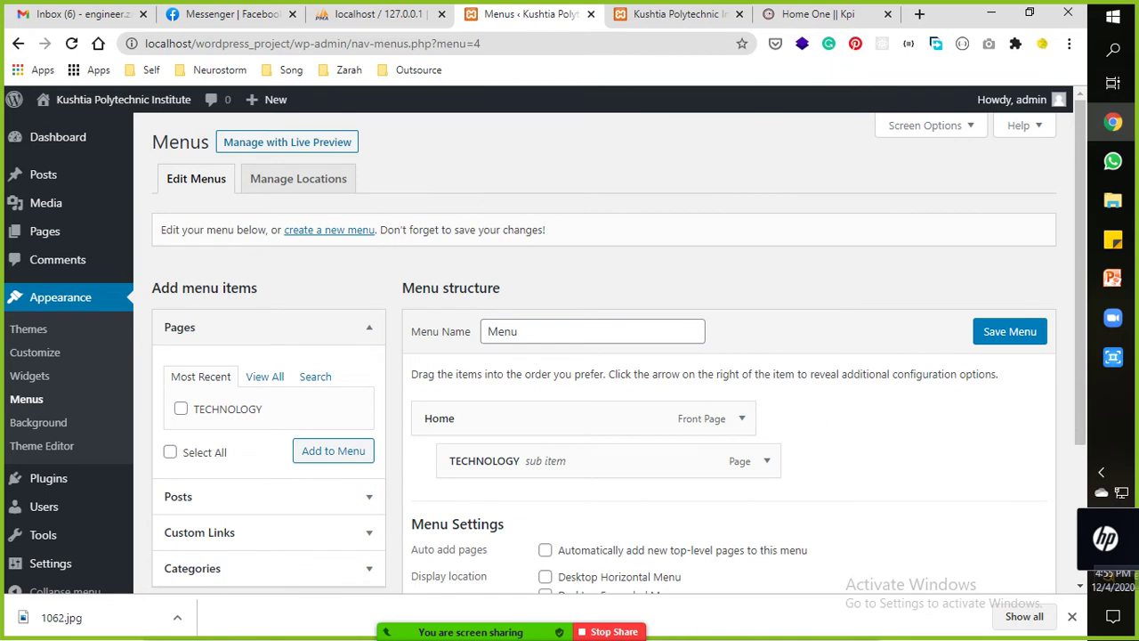
pyautogui.click(767, 461)
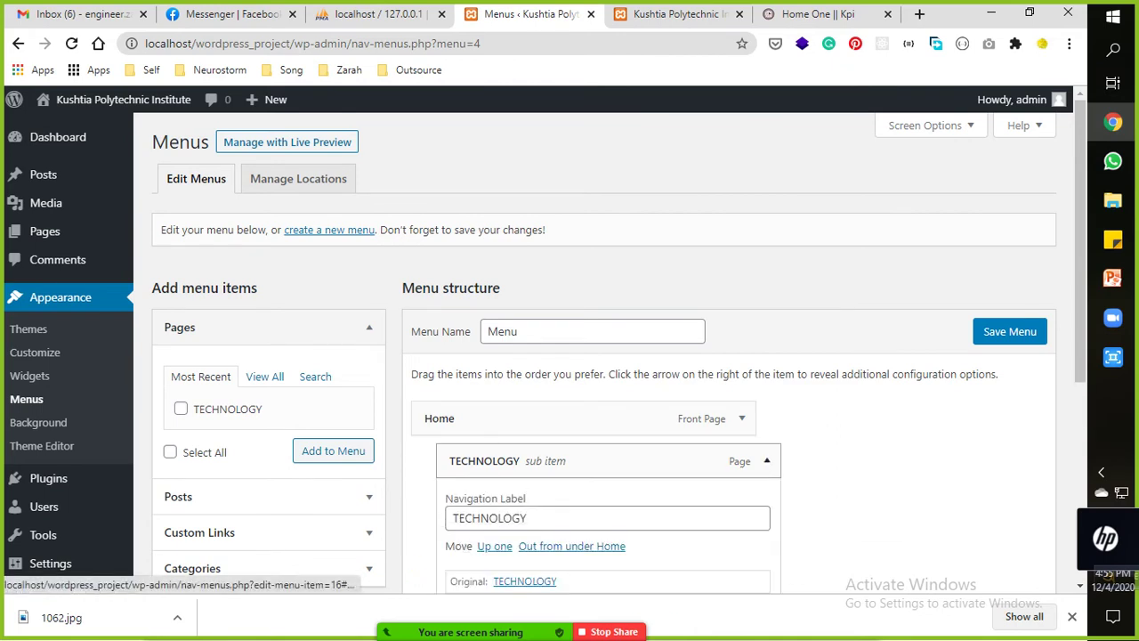
pyautogui.scroll(-2, 605, 356)
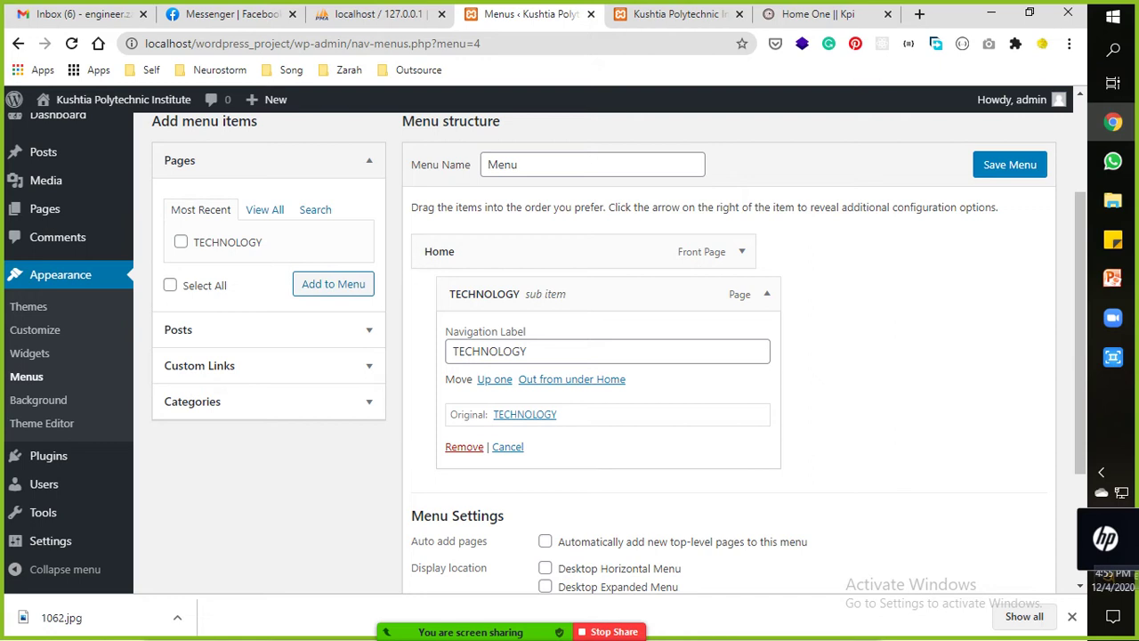
# Reload the site's front page to check the header navigation, and close its browser tab from the menu editor.
pyautogui.click(676, 14)
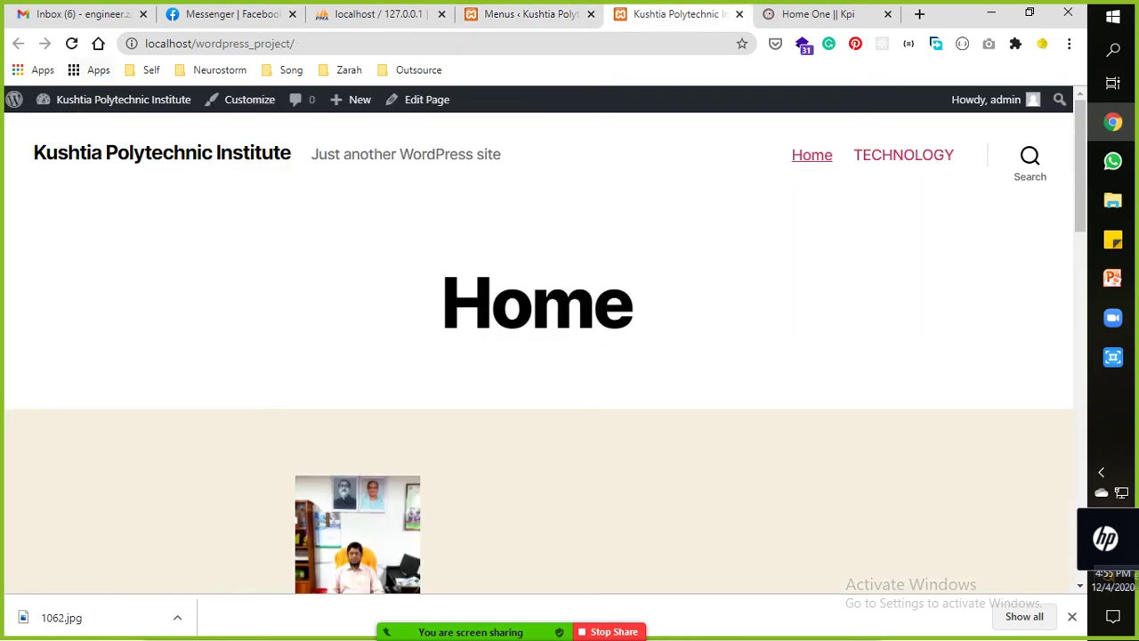
pyautogui.press('F5')
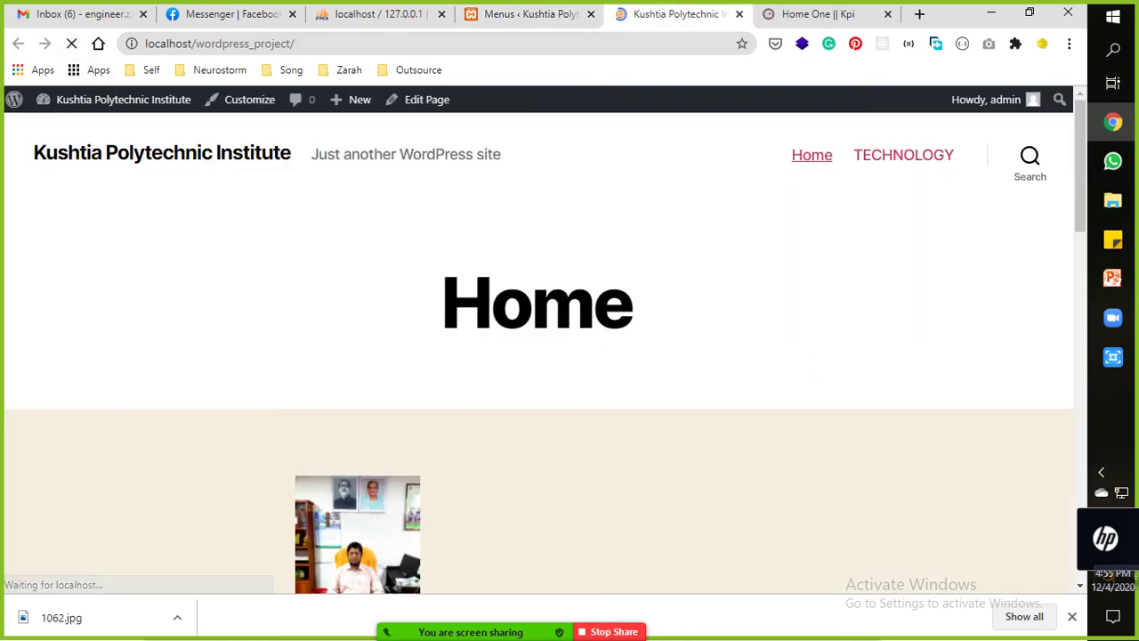
pyautogui.hotkey('ctrl', 'shift', 'Tab')
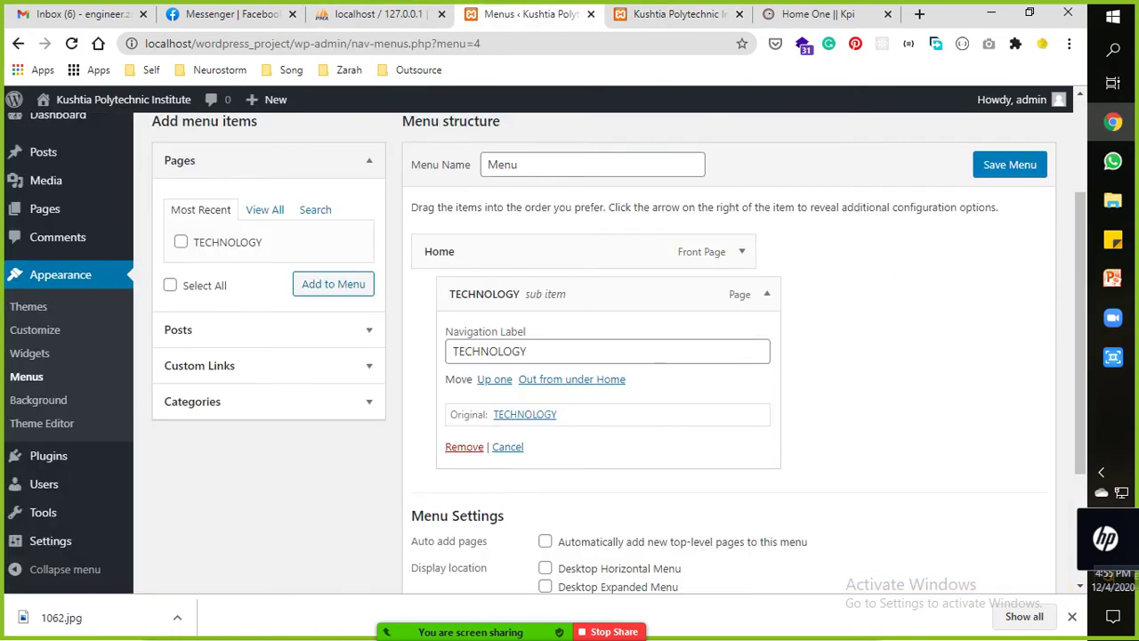
pyautogui.click(739, 14)
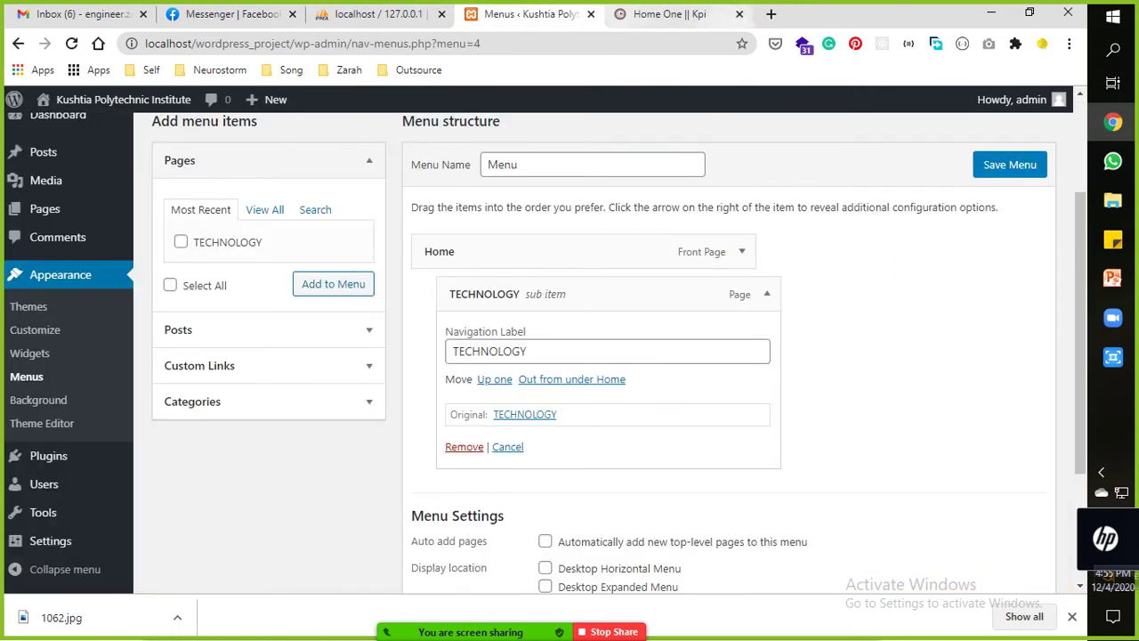
# Create a new page titled Computer and publish it.
pyautogui.scroll(2, 605, 356)
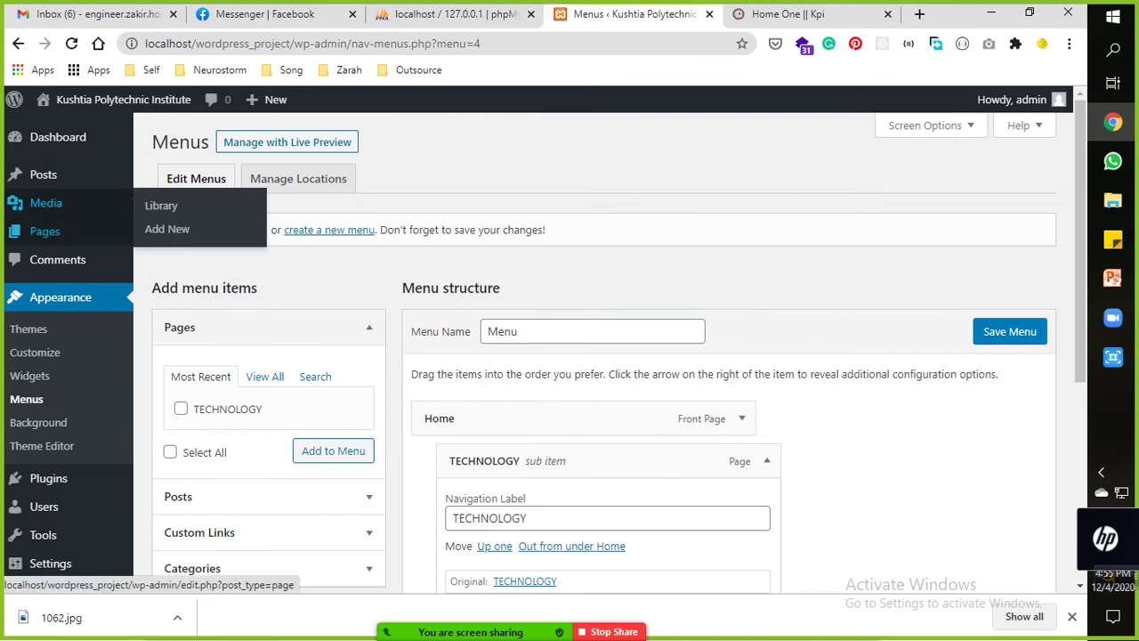
pyautogui.click(165, 232)
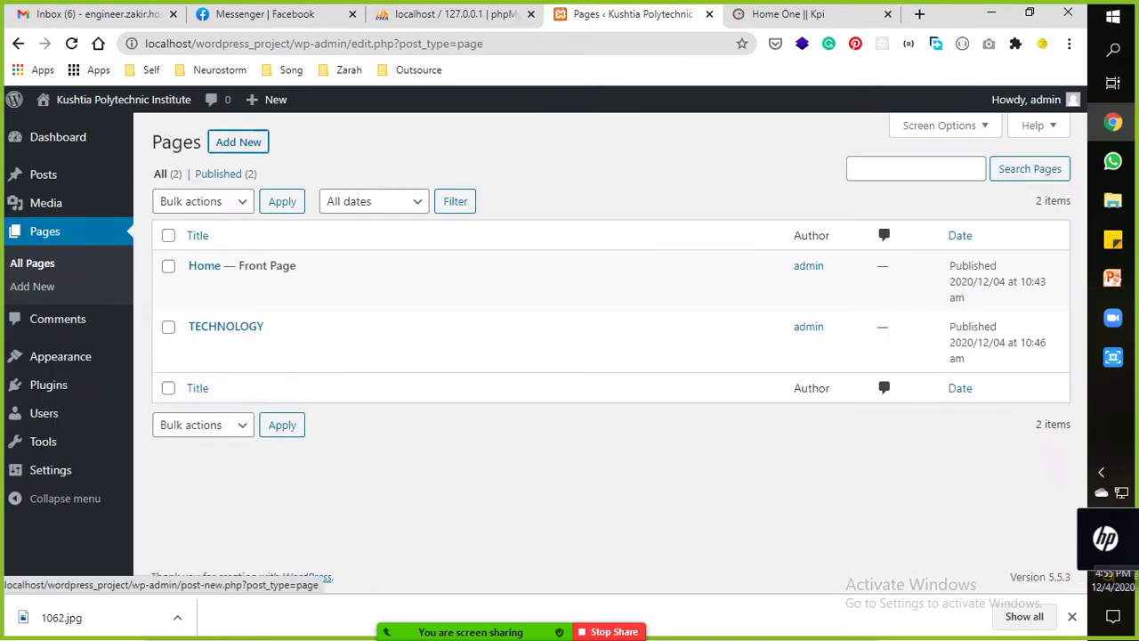
pyautogui.click(238, 142)
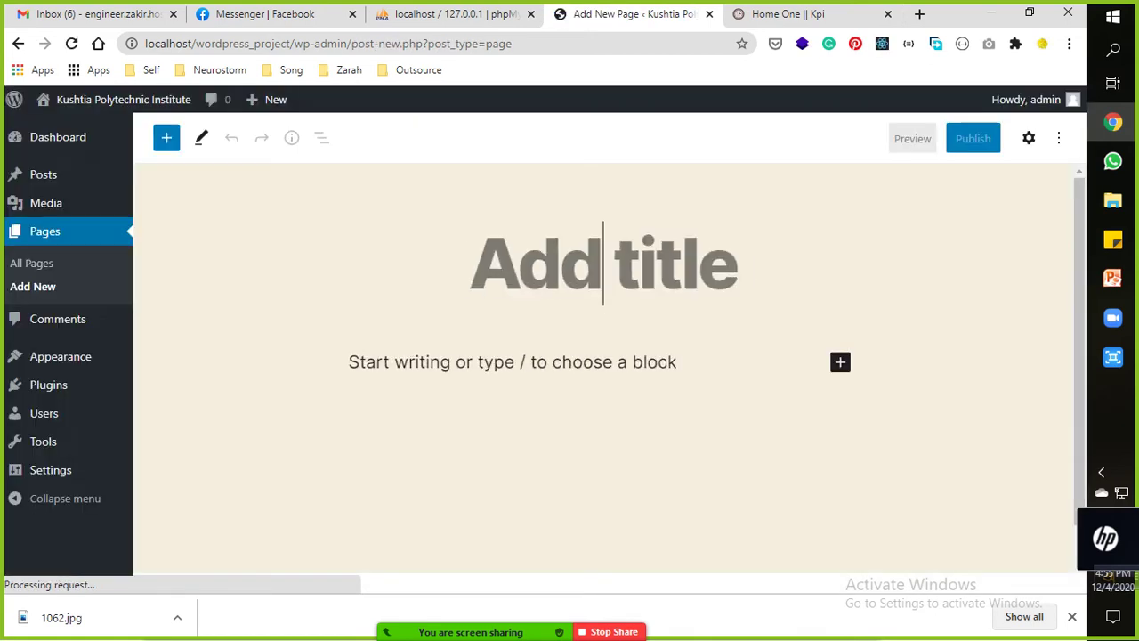
pyautogui.write('Compu')
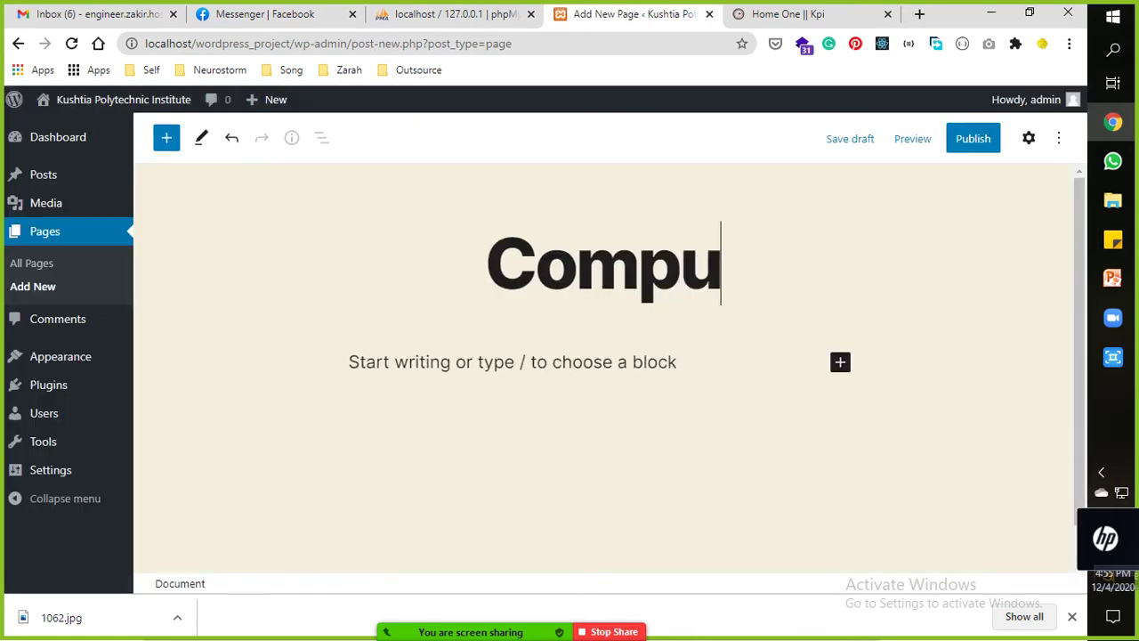
pyautogui.write('ter')
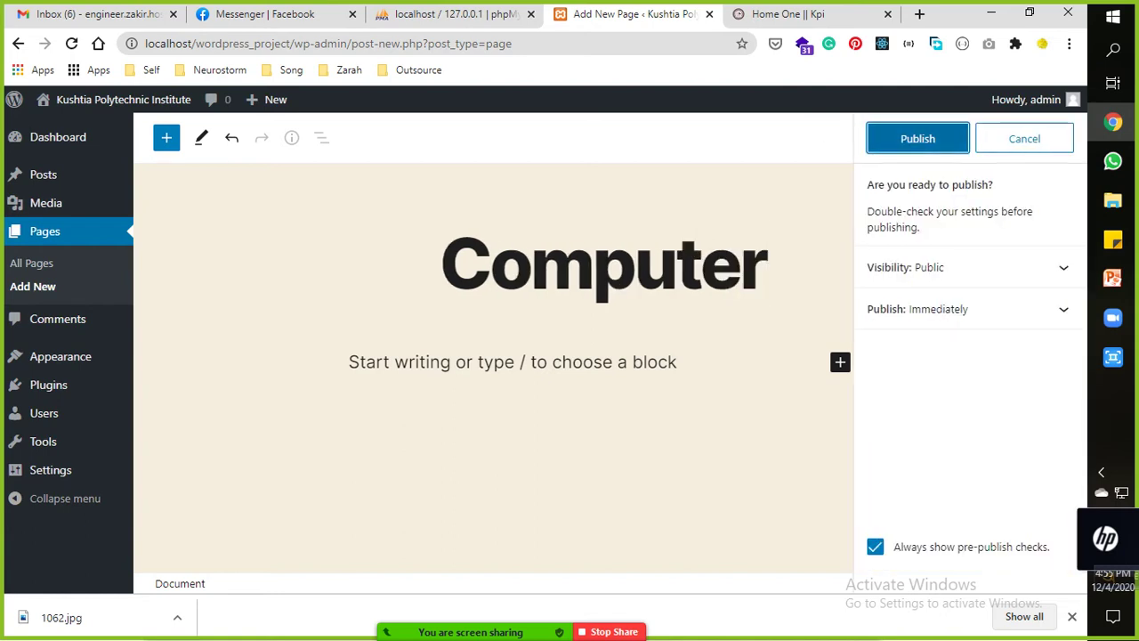
pyautogui.press('Return')
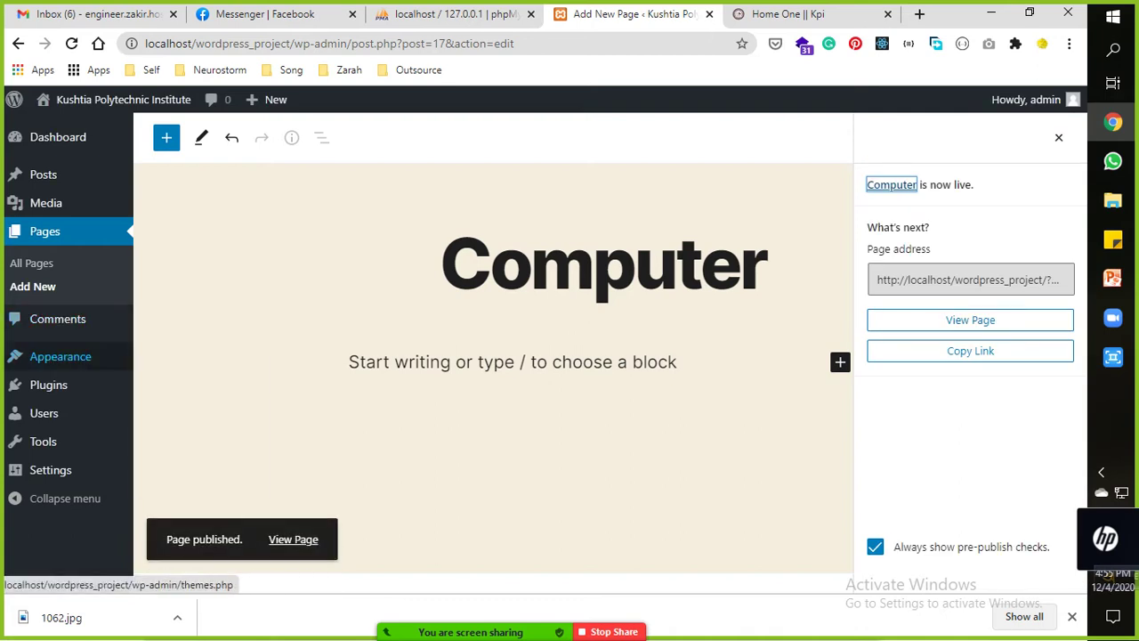
# Reopen the menu editor and add the Computer page to the menu.
pyautogui.moveTo(54, 356)
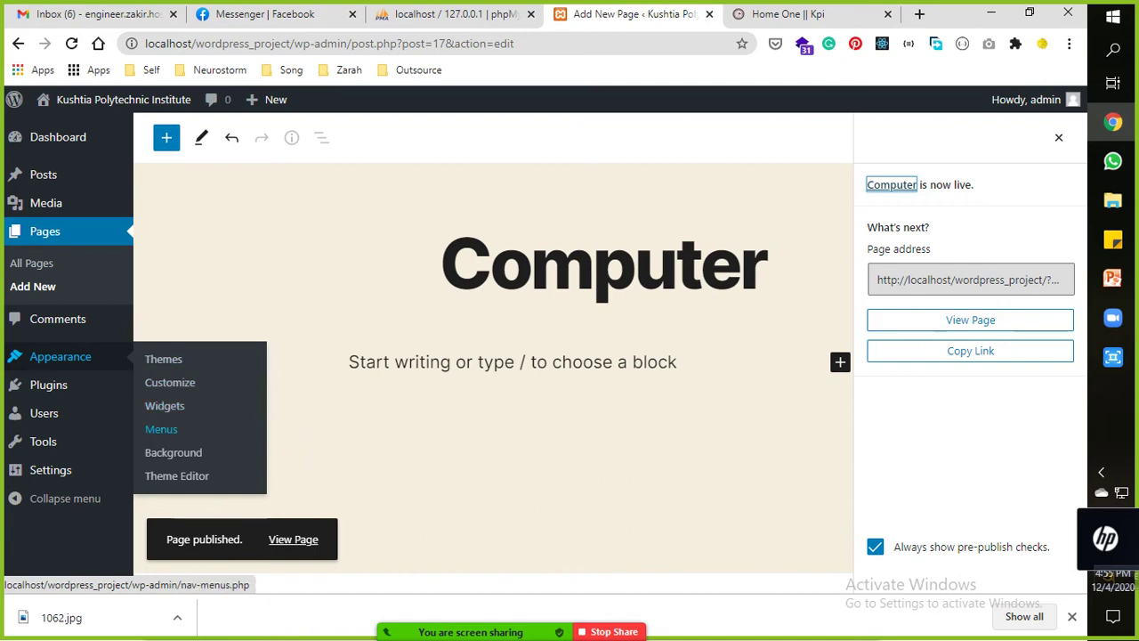
pyautogui.click(161, 429)
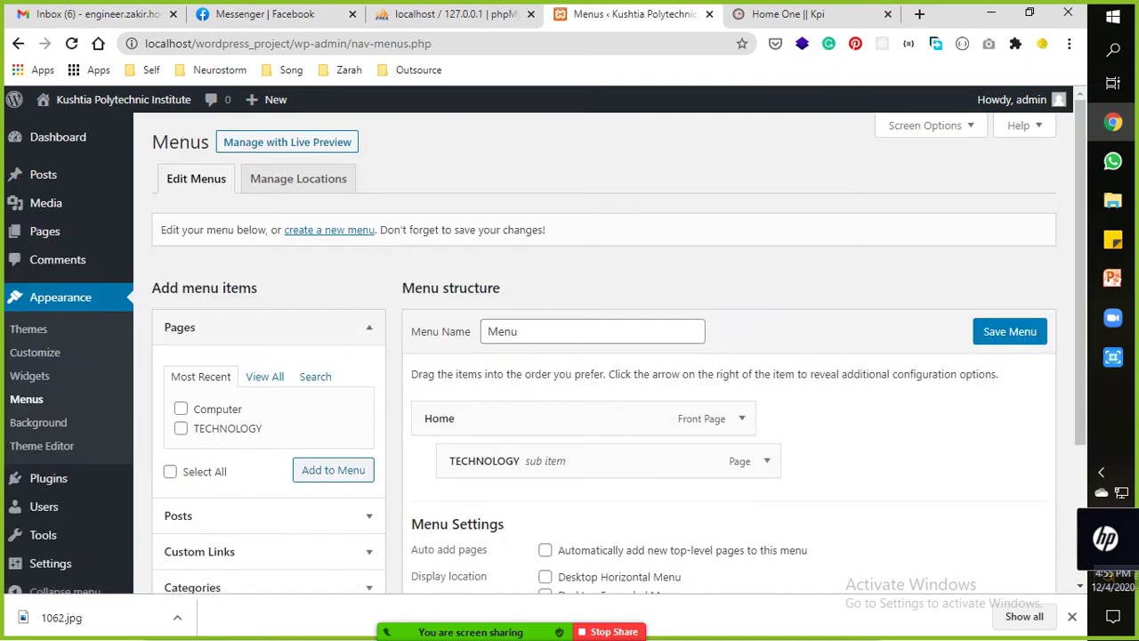
pyautogui.scroll(-2, 161, 429)
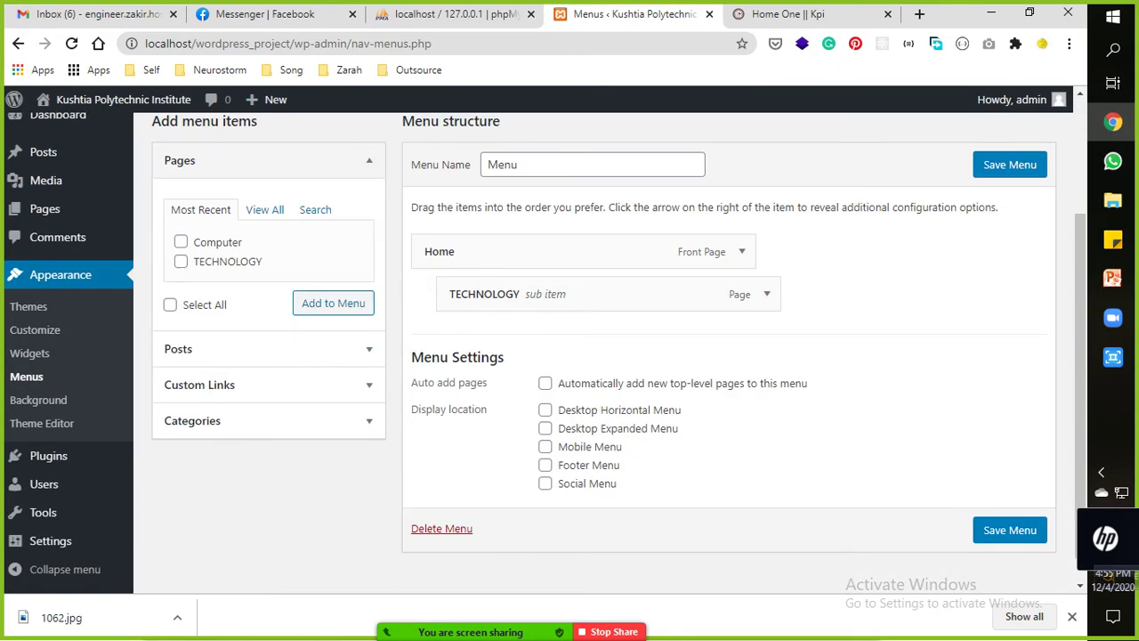
pyautogui.click(200, 210)
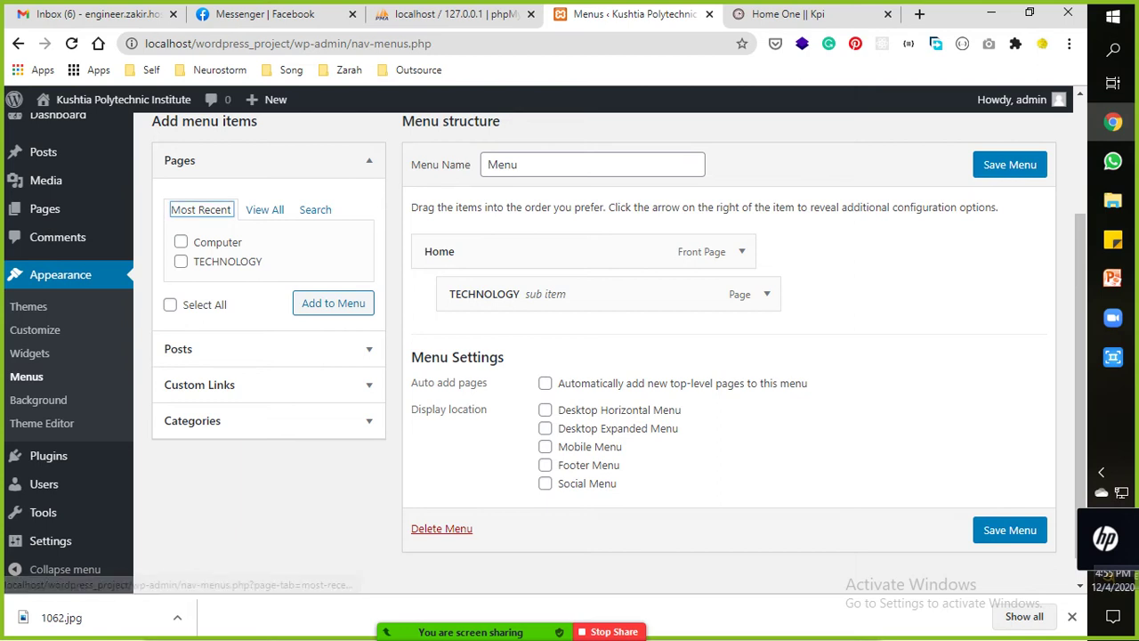
pyautogui.click(180, 242)
pyautogui.click(332, 304)
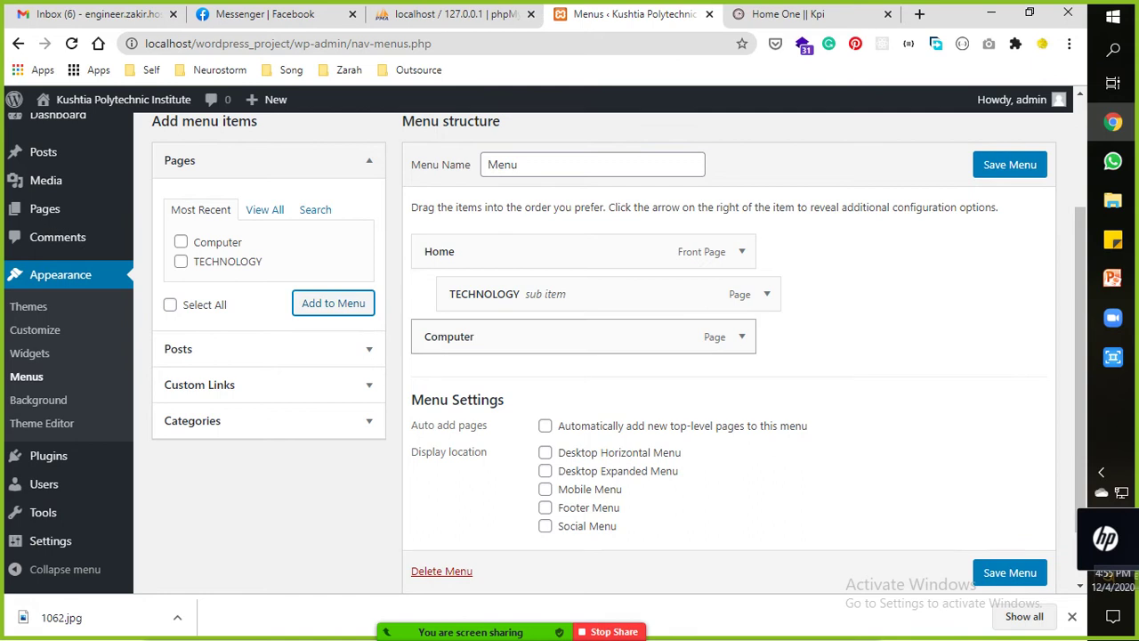
# Nest Computer as a sub item under Home, below TECHNOLOGY, and save the menu.
pyautogui.click(265, 209)
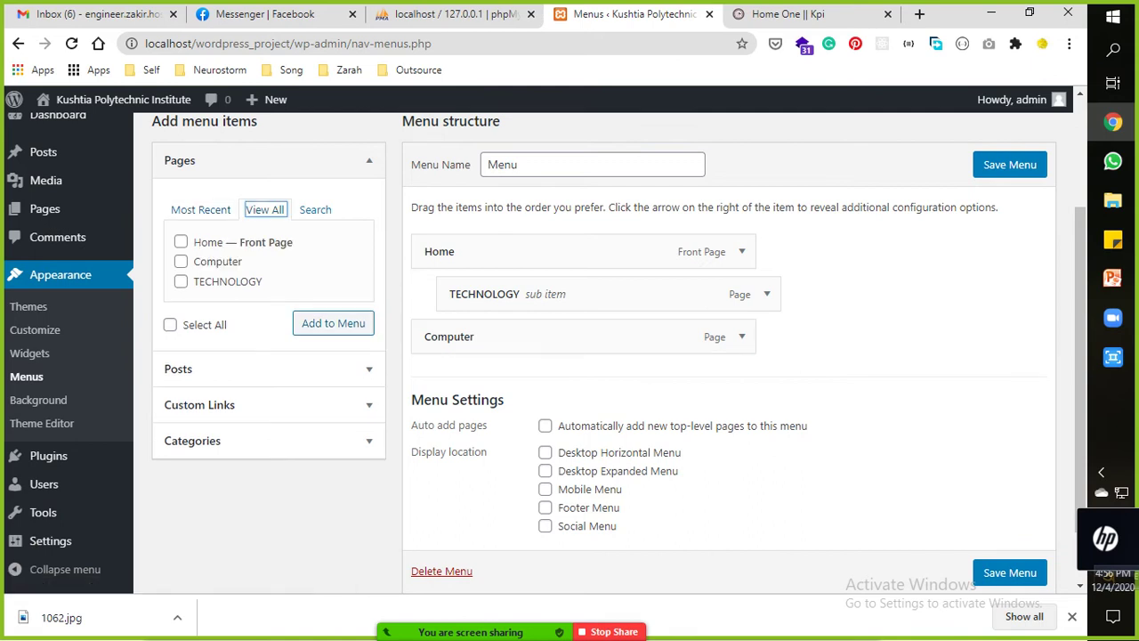
pyautogui.moveTo(498, 337); pyautogui.dragTo(524, 336)
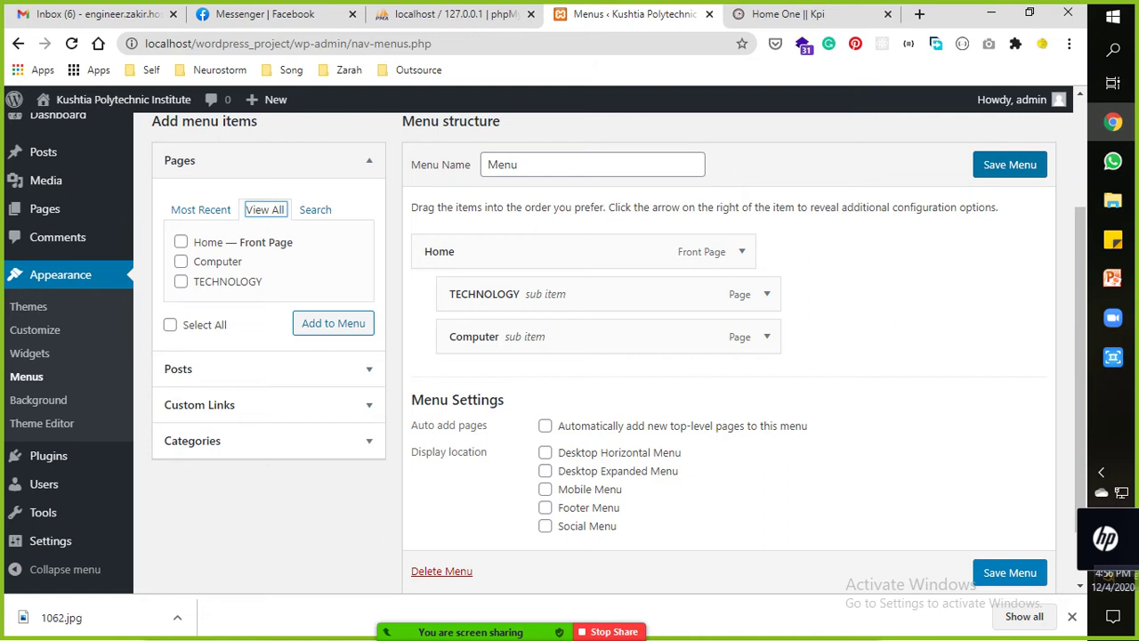
pyautogui.click(1010, 165)
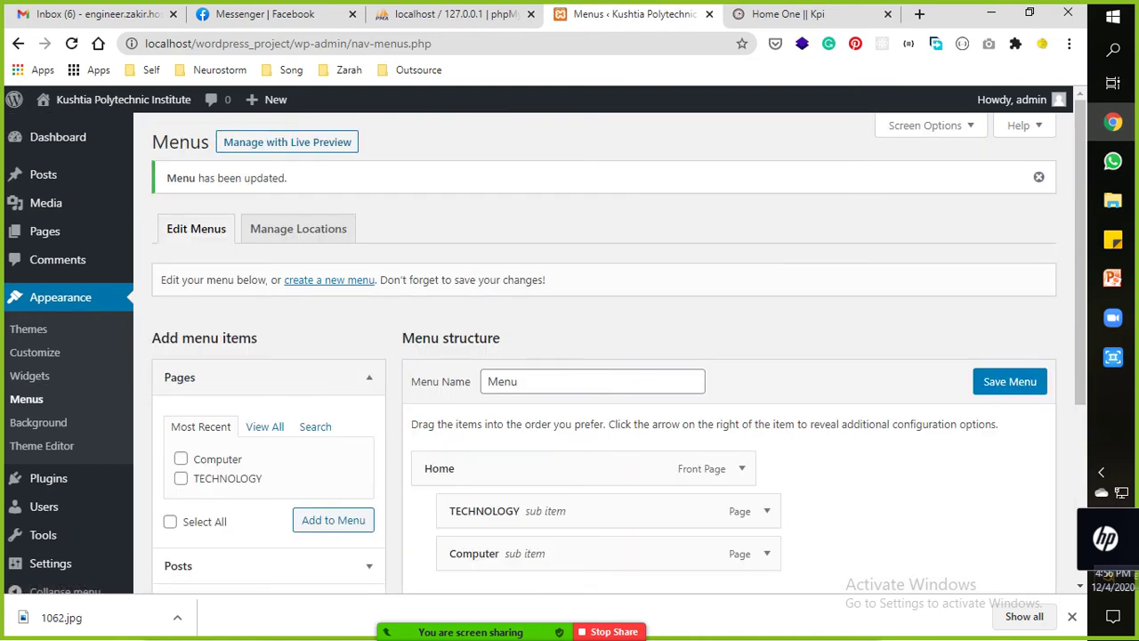
# Visit the site in a new browser tab to check the header navigation, and return to the menu editor.
pyautogui.hotkey('ctrl', 'Tab')
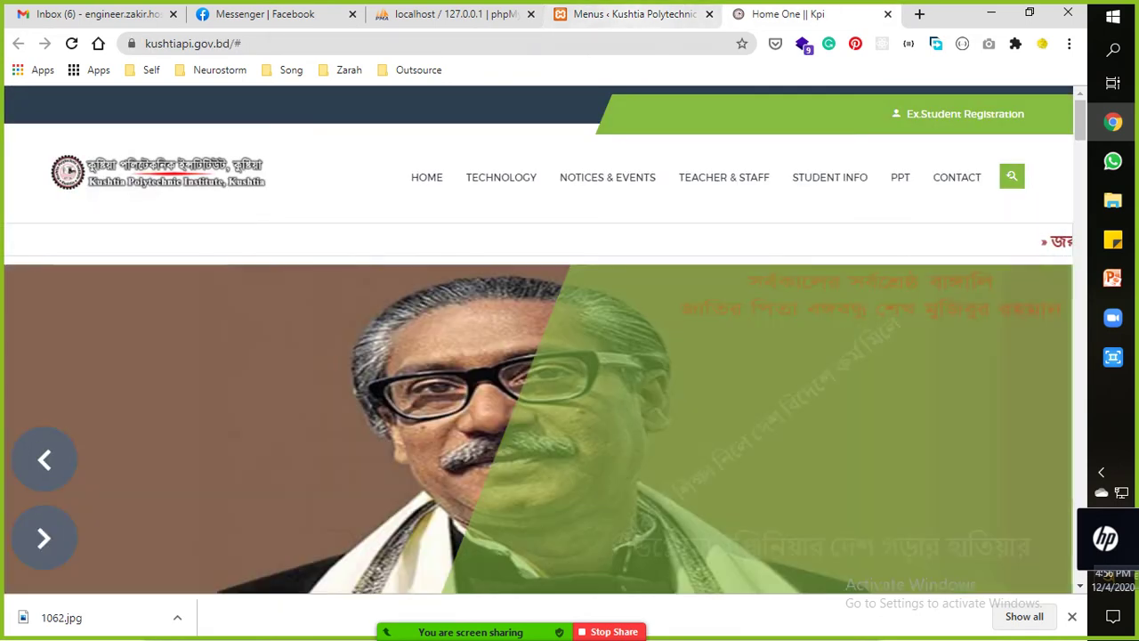
pyautogui.hotkey('ctrl', 'shift', 'Tab')
pyautogui.moveTo(125, 100)
pyautogui.rightClick(71, 129)
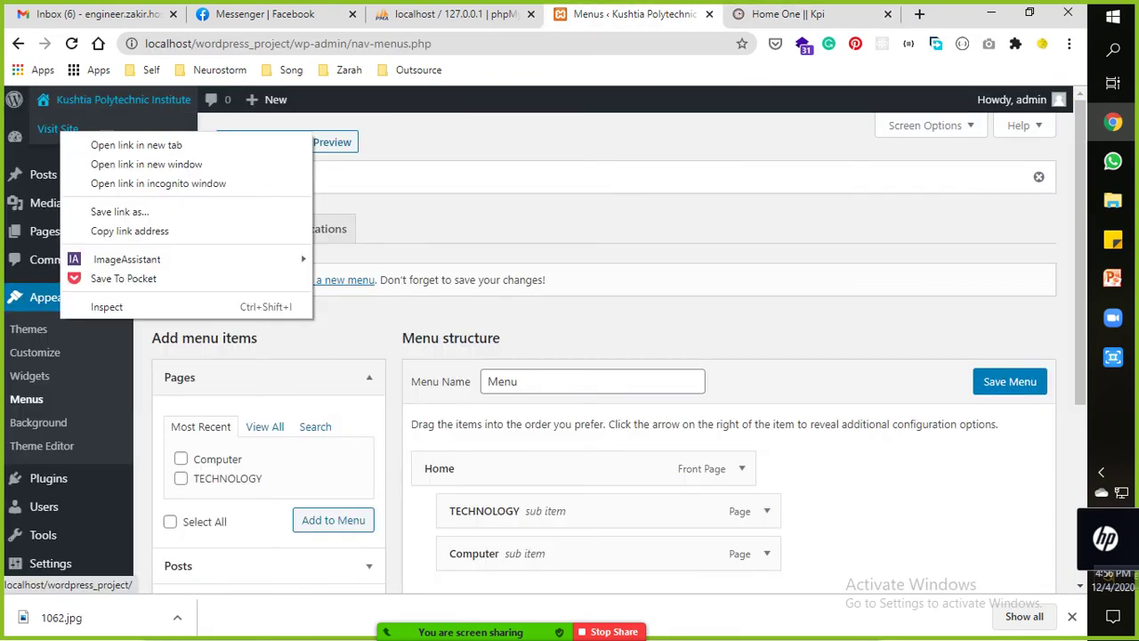
pyautogui.click(125, 145)
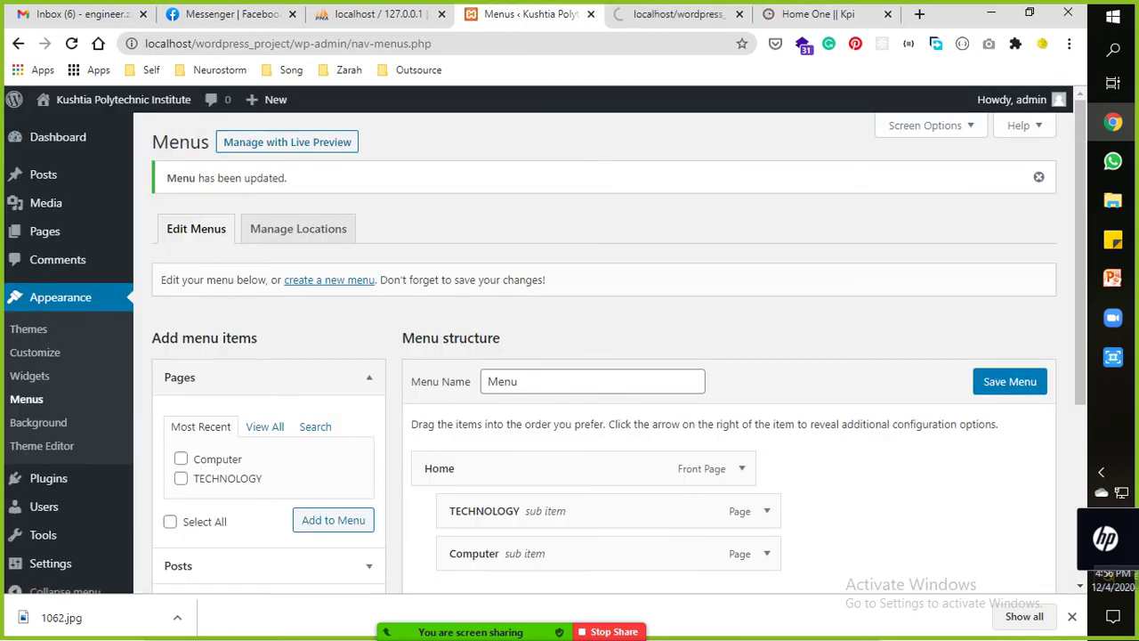
pyautogui.hotkey('ctrl', 'Tab')
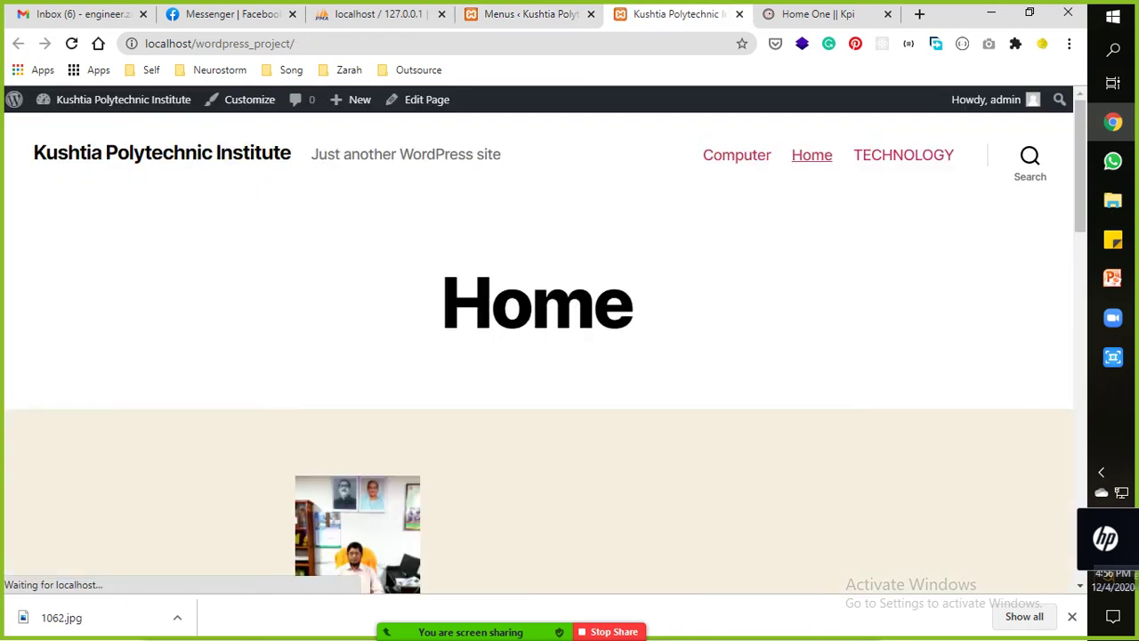
pyautogui.hotkey('ctrl', 'shift', 'Tab')
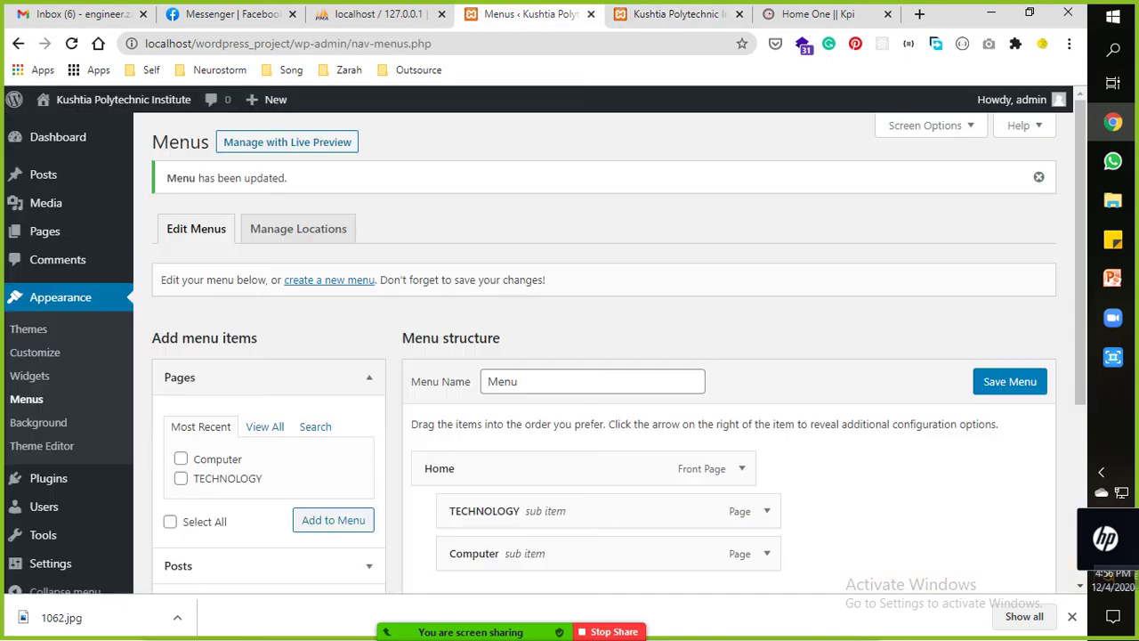
# Move TECHNOLOGY to the top level with Computer as its sub item, and save the menu.
pyautogui.scroll(-2, 605, 356)
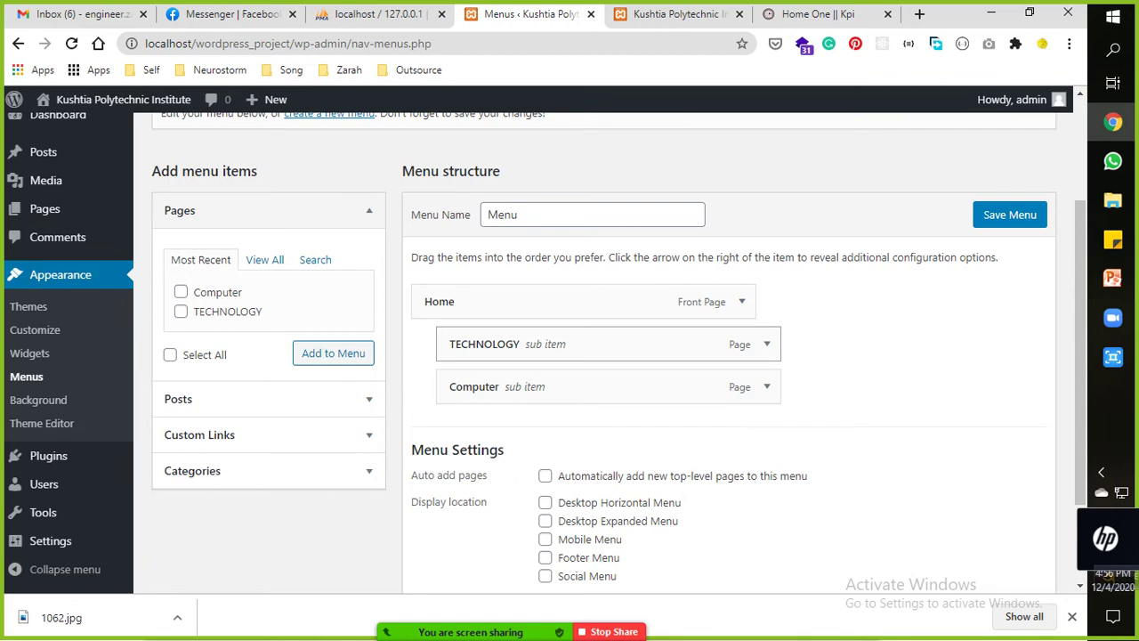
pyautogui.moveTo(534, 344)
pyautogui.mouseDown()
pyautogui.moveTo(485, 342)
pyautogui.moveTo(514, 342)
pyautogui.mouseUp()
pyautogui.moveTo(475, 386); pyautogui.dragTo(449, 386)
pyautogui.moveTo(498, 343); pyautogui.dragTo(473, 387)
pyautogui.moveTo(450, 343); pyautogui.dragTo(474, 386)
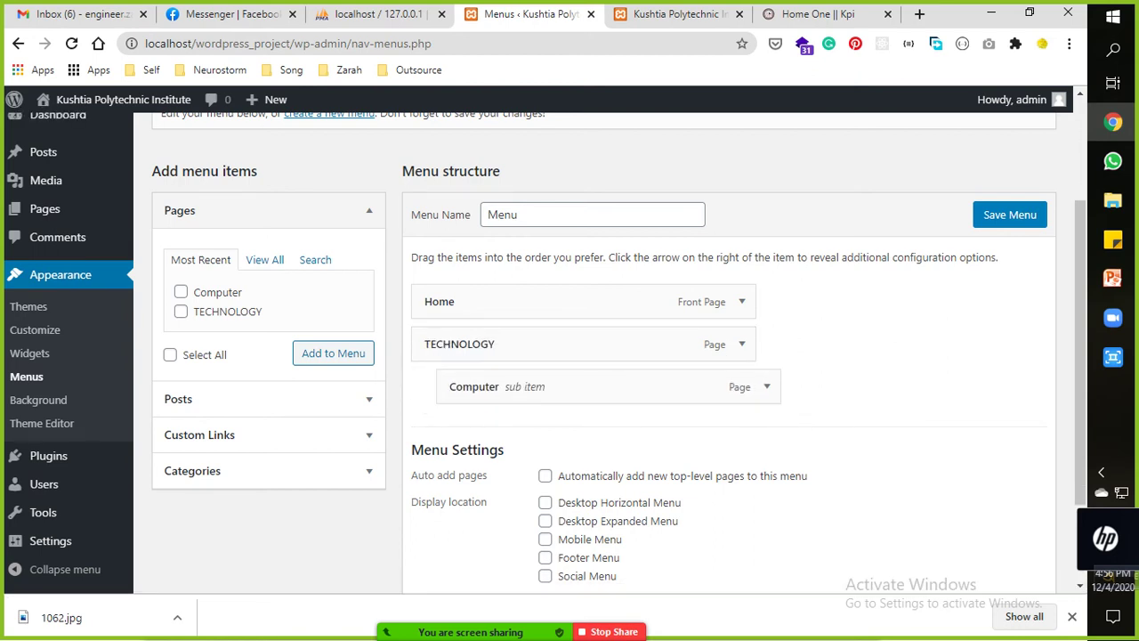
pyautogui.click(1010, 215)
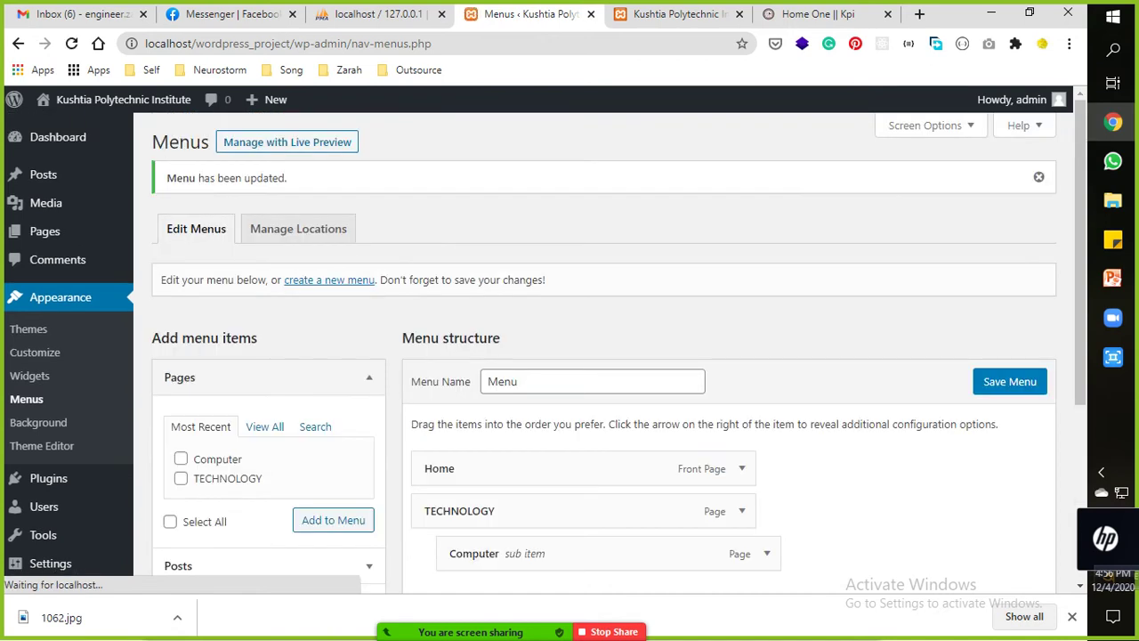
# Review the options of the TECHNOLOGY item and of its Computer sub item in the menu structure.
pyautogui.scroll(-3, 578, 343)
pyautogui.click(742, 344)
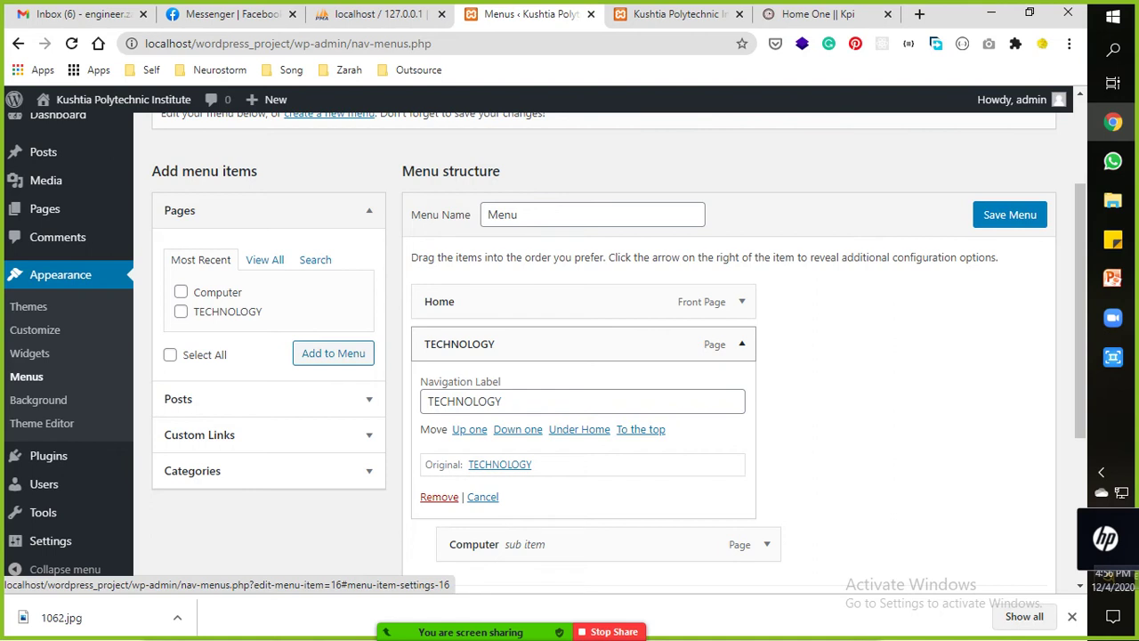
pyautogui.click(741, 344)
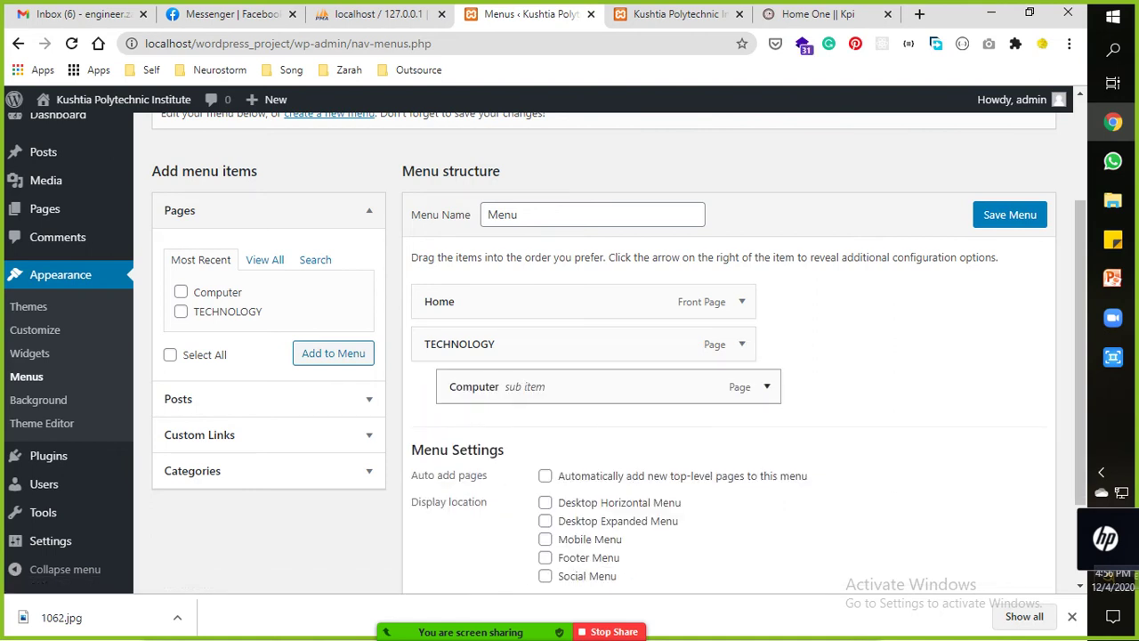
pyautogui.click(766, 387)
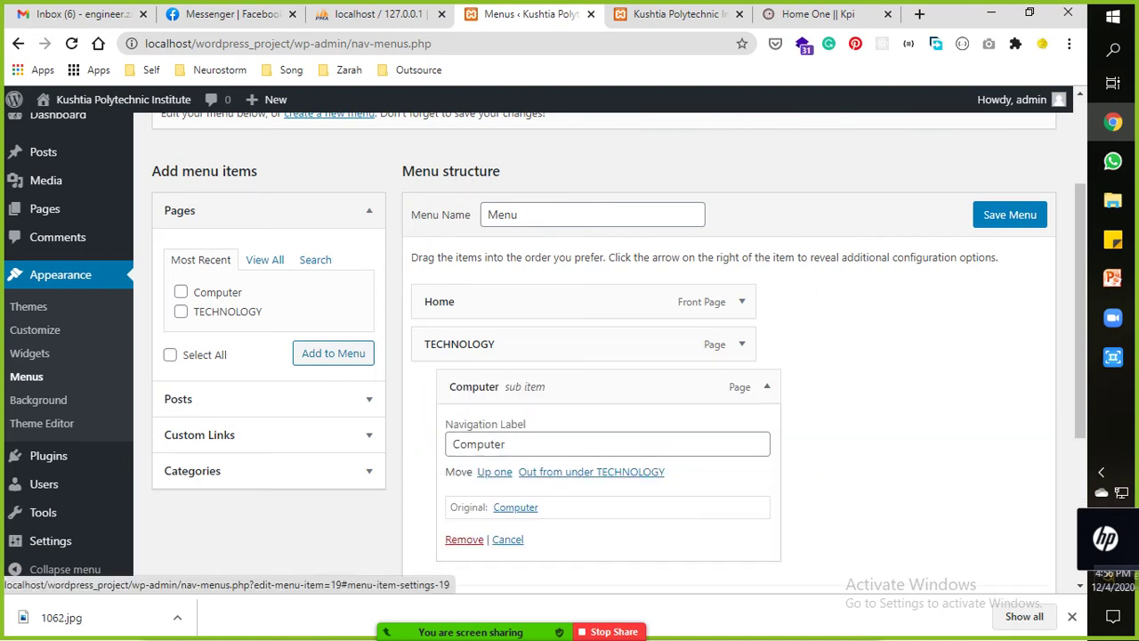
# Reload the site's front page to check how Computer and TECHNOLOGY are arranged in the header, and return to the menu editor.
pyautogui.click(703, 13)
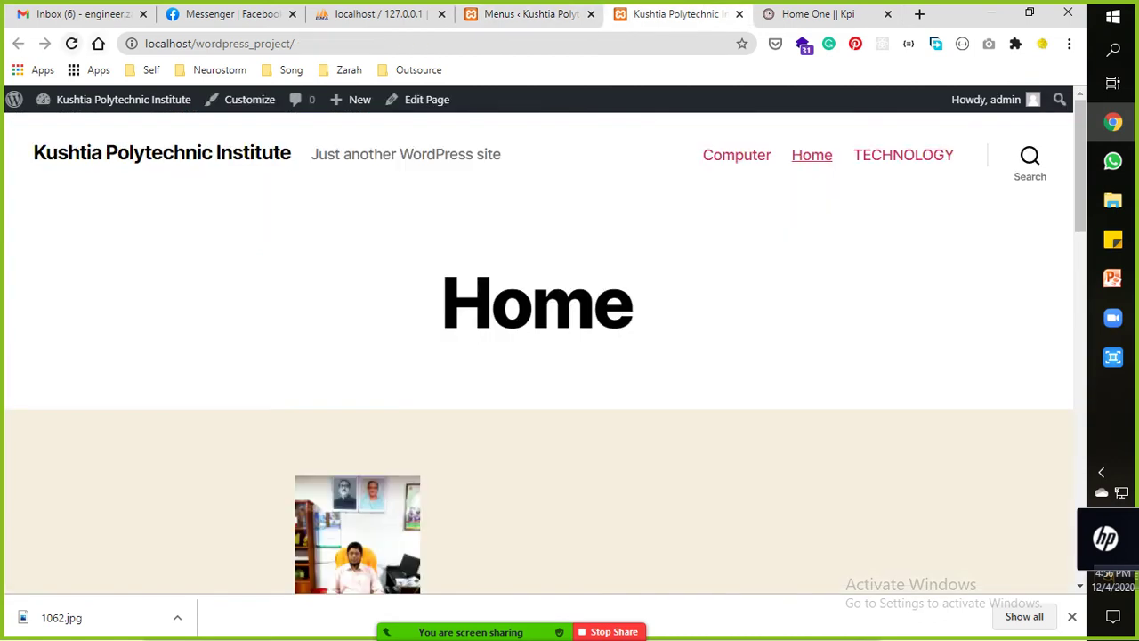
pyautogui.click(71, 43)
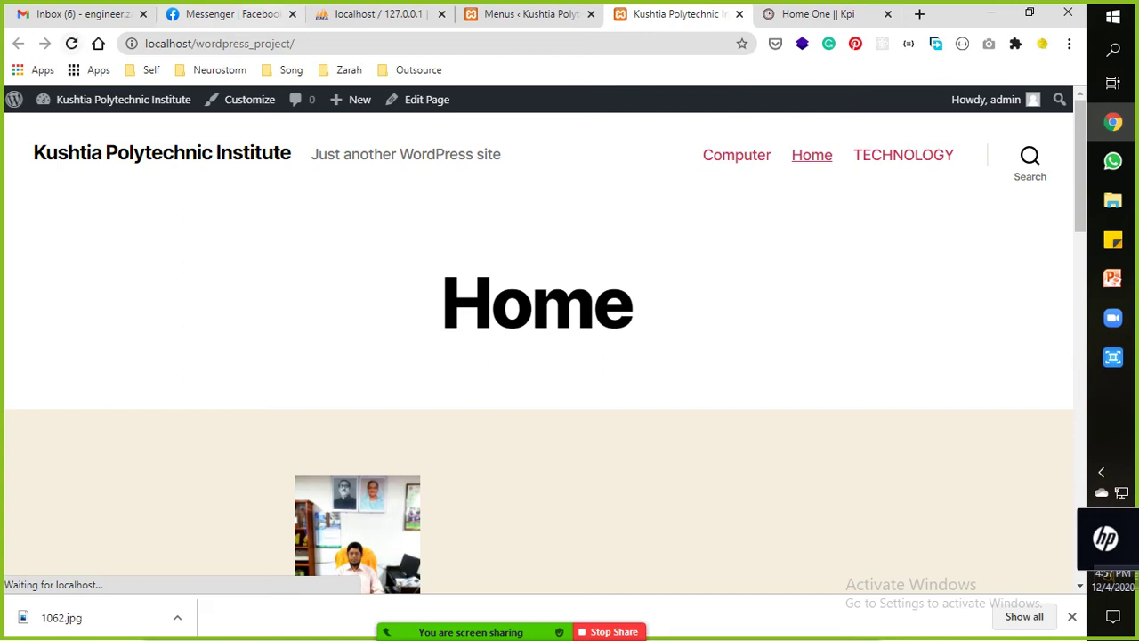
pyautogui.hotkey('ctrl', 'shift', 'Tab')
# Enable automatically adding new top-level pages to this menu, and save the menu.
pyautogui.scroll(-3, 606, 356)
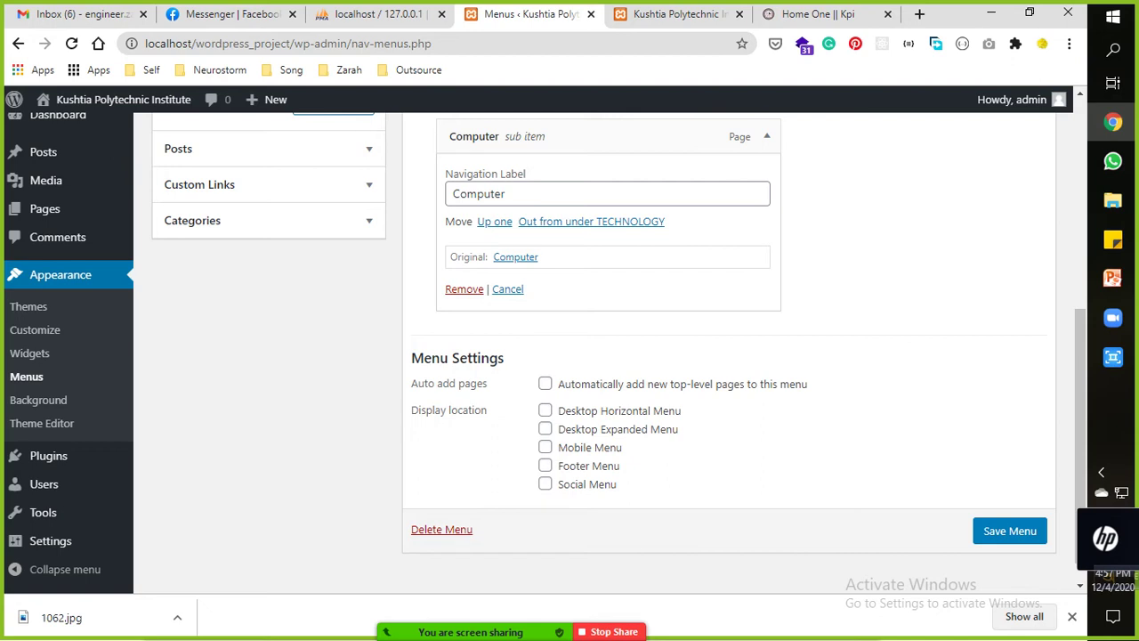
pyautogui.click(544, 384)
pyautogui.click(1010, 531)
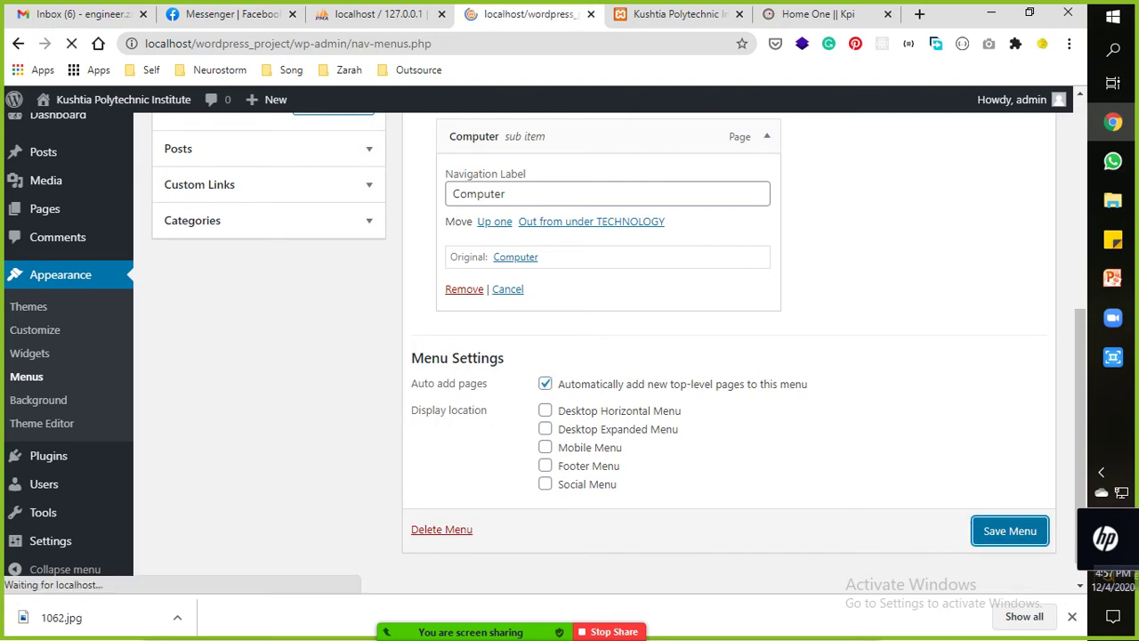
# Reload the site's front page to check the header with automatic page adding enabled, and review the menu structure and settings again.
pyautogui.hotkey('ctrl', 'Tab')
pyautogui.press('F5')
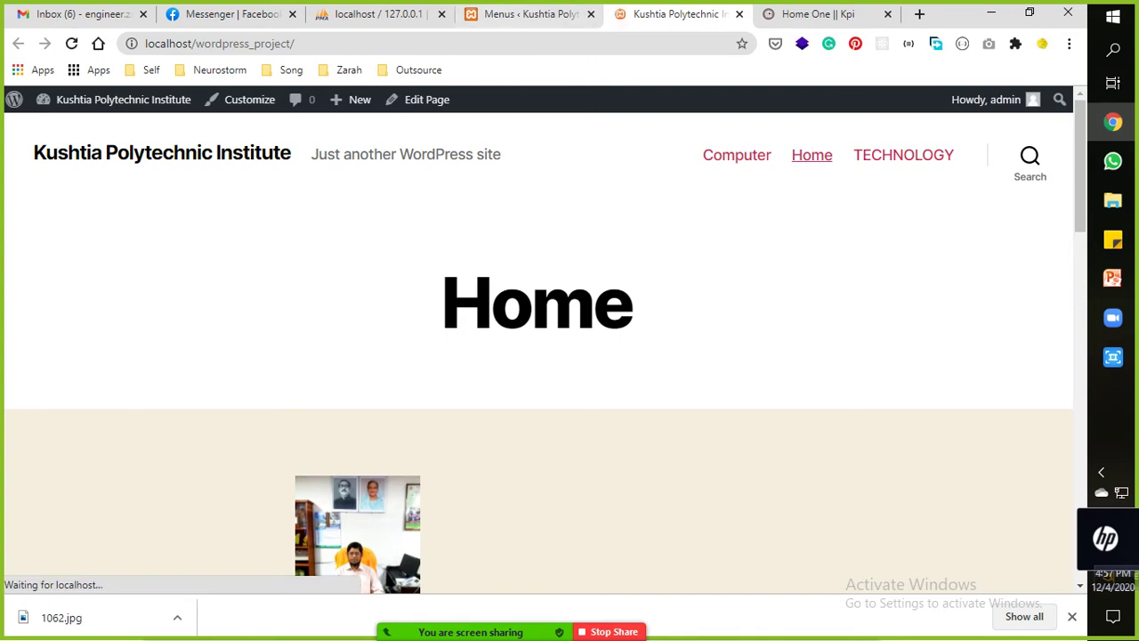
pyautogui.hotkey('ctrl', 'shift', 'Tab')
pyautogui.scroll(-3, 605, 356)
pyautogui.scroll(1, 578, 343)
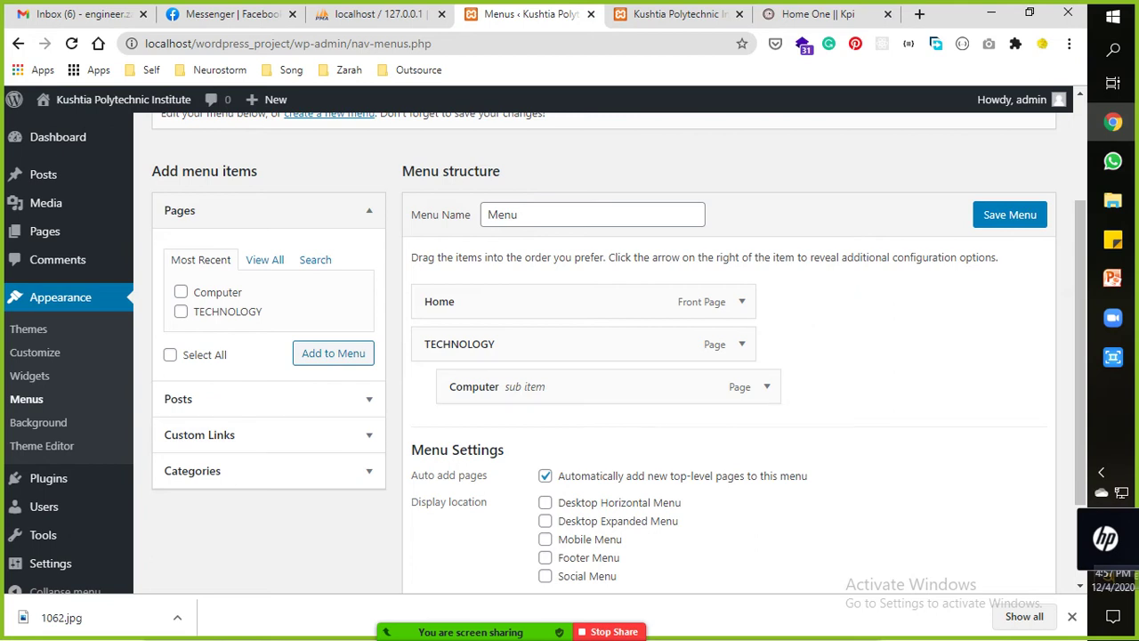
# Reload the site's front page, visit the TECHNOLOGY, Home and Computer pages from the header, and return to the menu editor.
pyautogui.hotkey('ctrl', 'Tab')
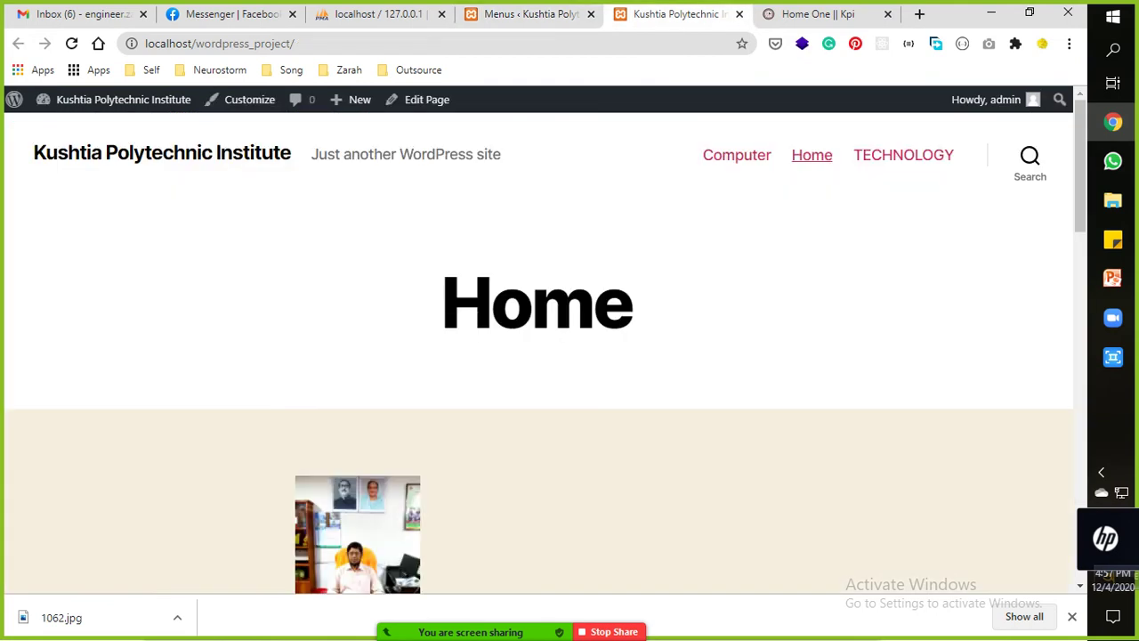
pyautogui.press('F5')
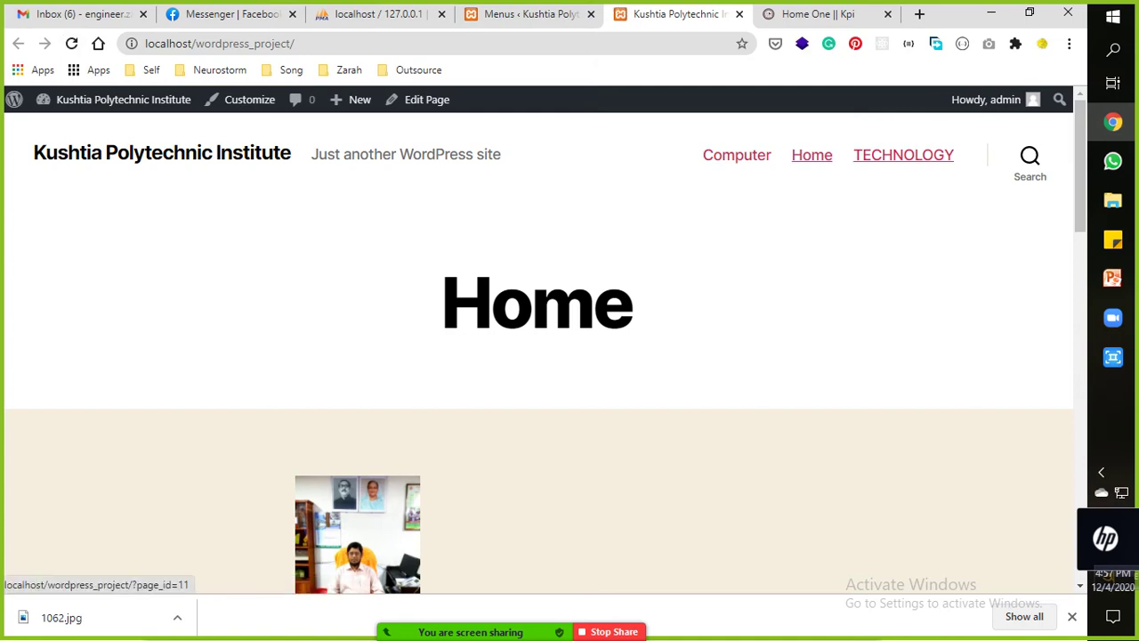
pyautogui.click(903, 155)
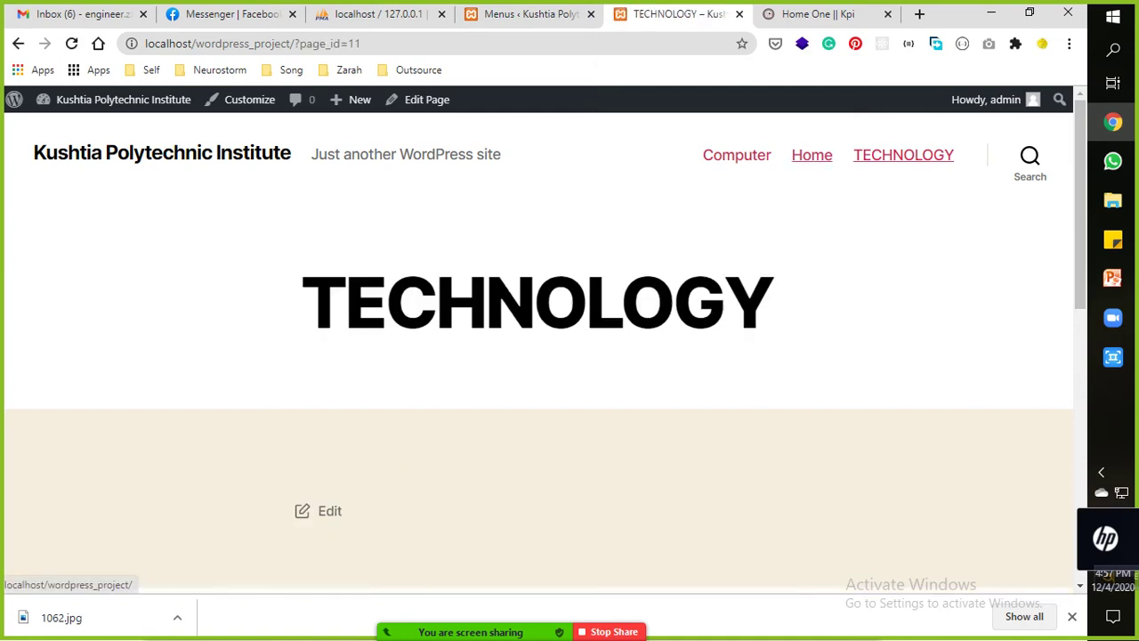
pyautogui.click(811, 155)
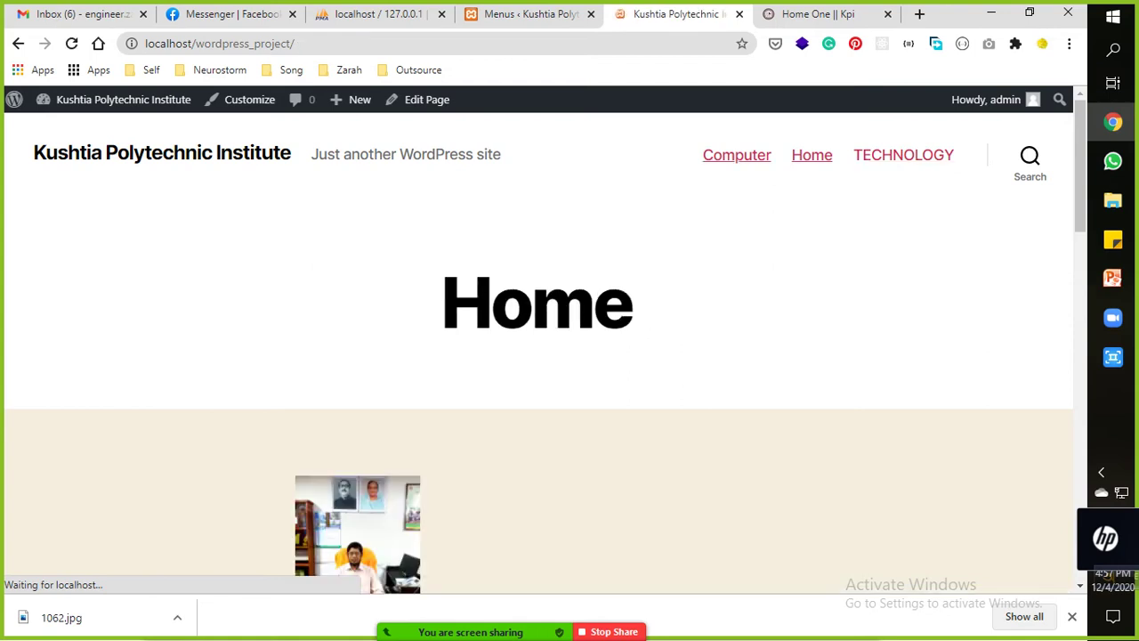
pyautogui.hotkey('ctrl', 'shift', 'Tab')
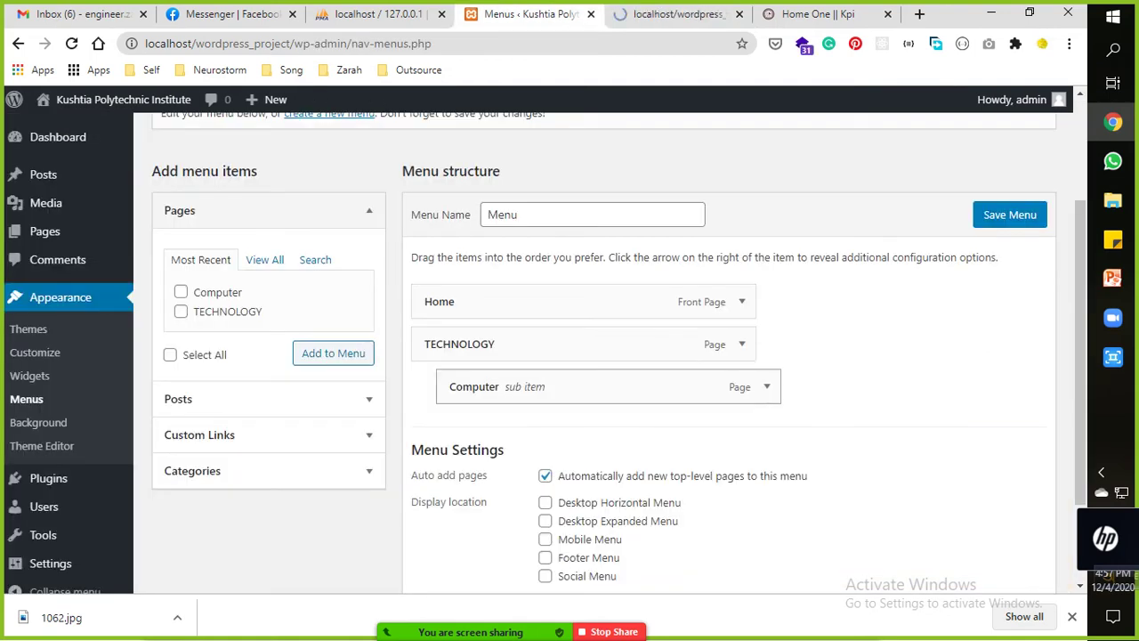
pyautogui.hotkey('ctrl', 'Tab')
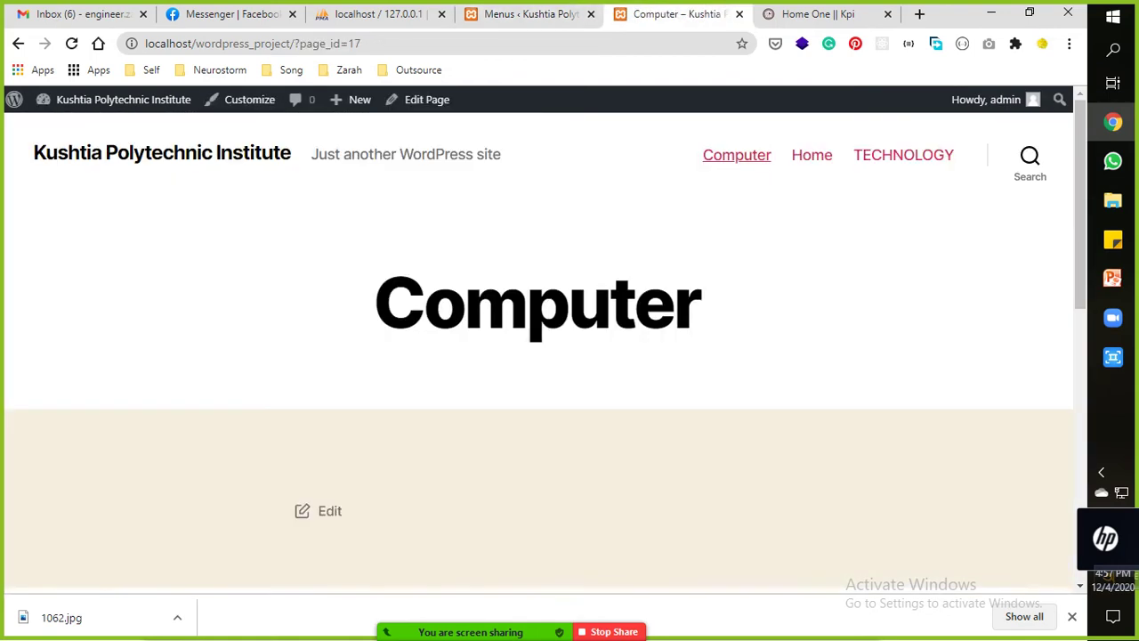
pyautogui.hotkey('ctrl', 'shift', 'Tab')
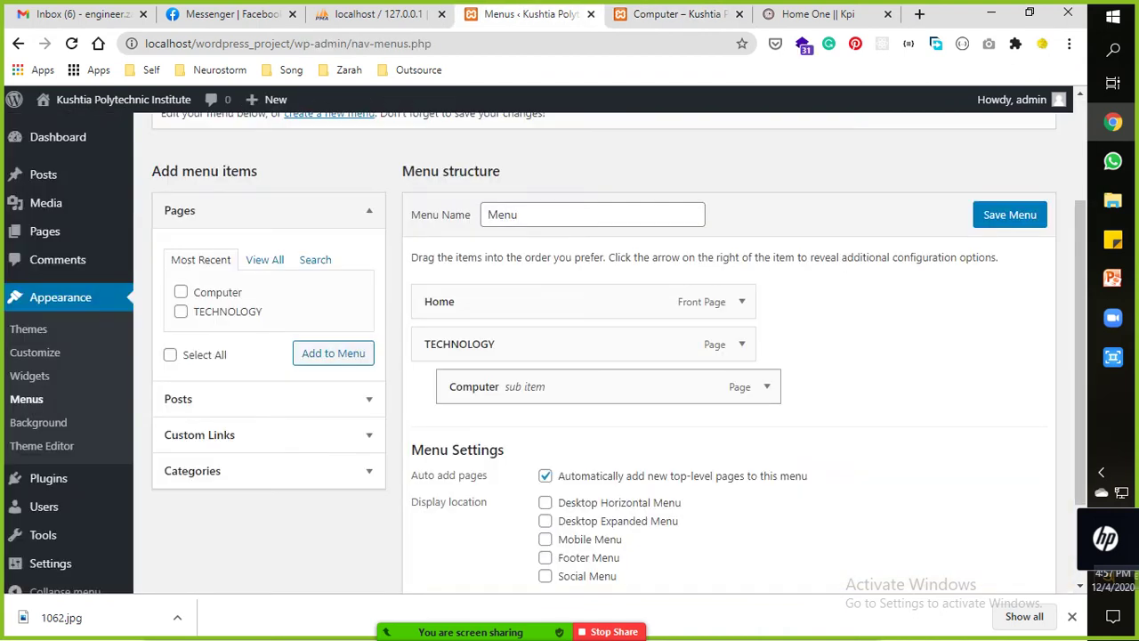
# Save the menu again, reload the site's Computer page to check the header, and return to the menu editor.
pyautogui.click(1009, 214)
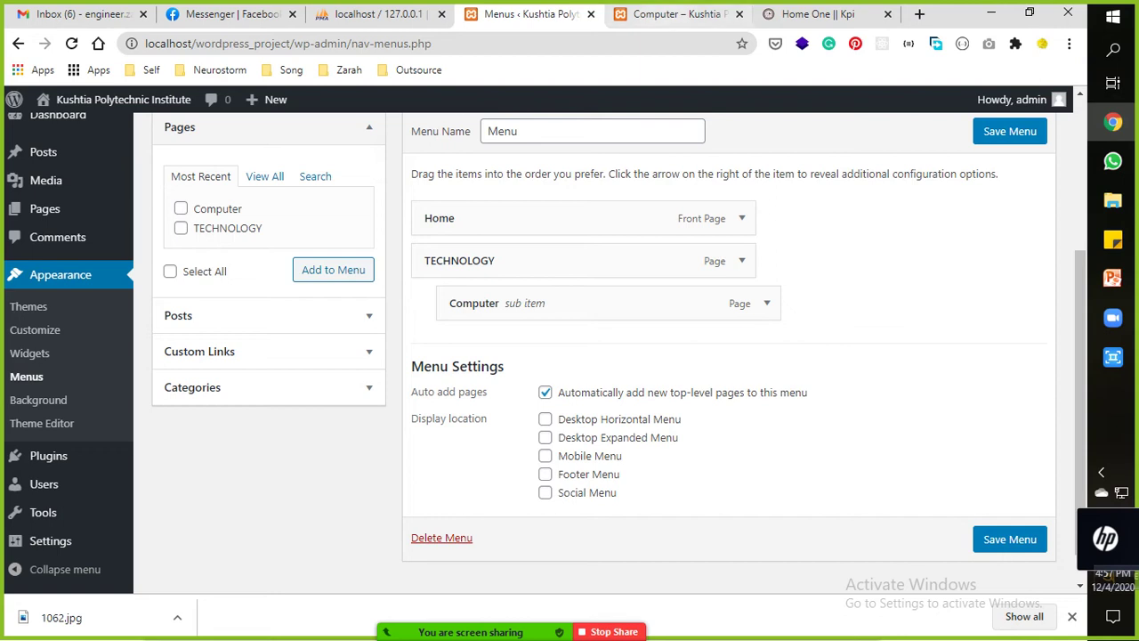
pyautogui.hotkey('ctrl', 'Tab')
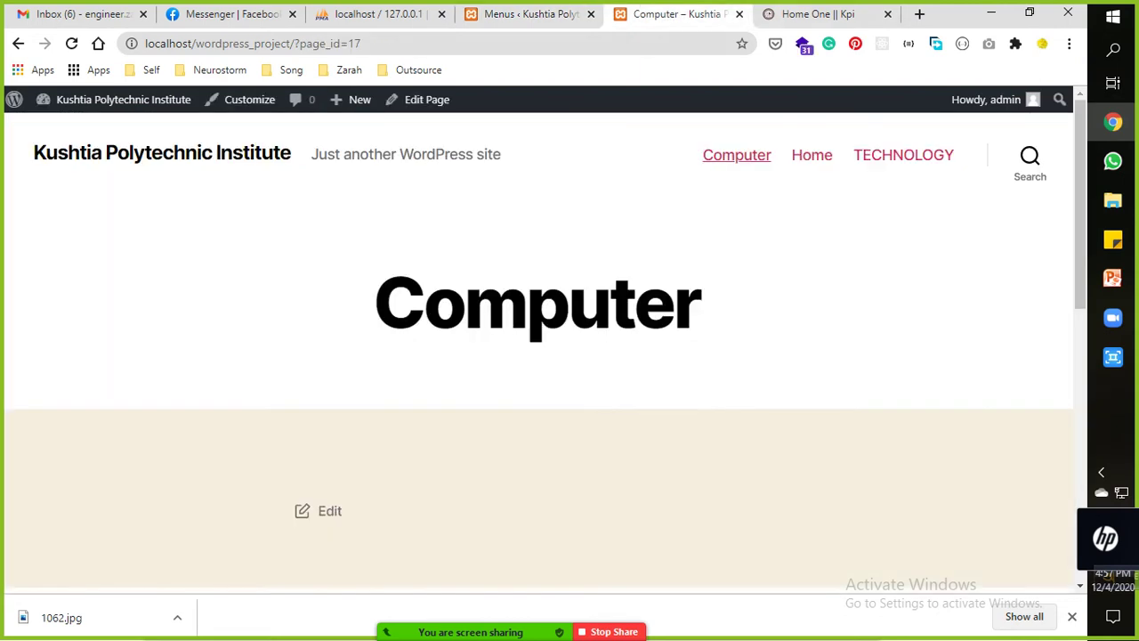
pyautogui.press('F5')
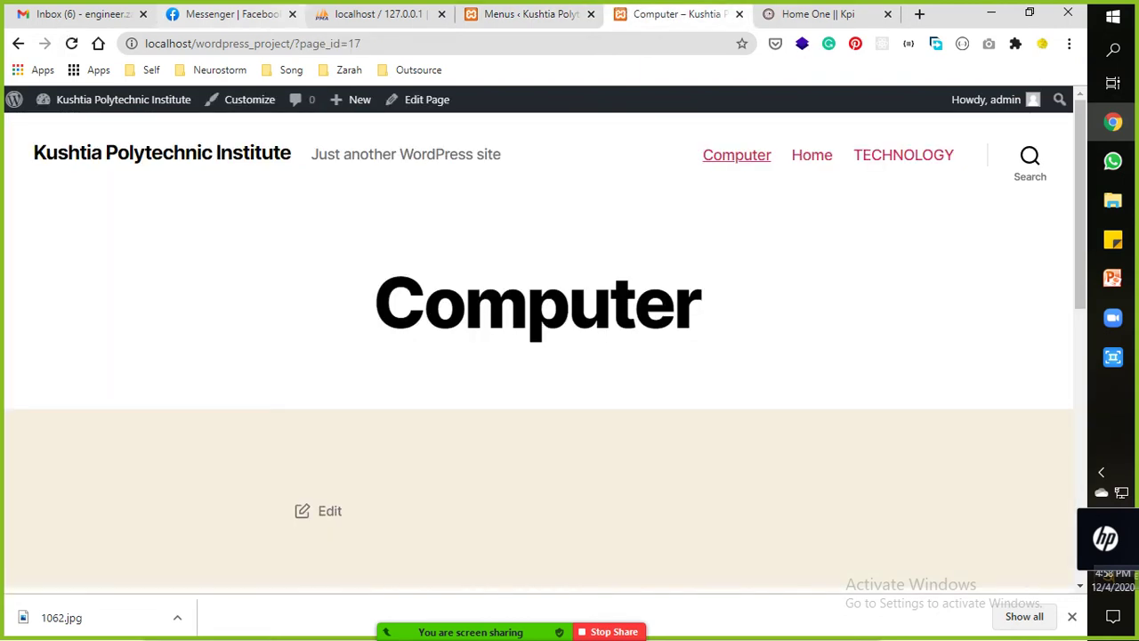
pyautogui.hotkey('ctrl', 'shift', 'Tab')
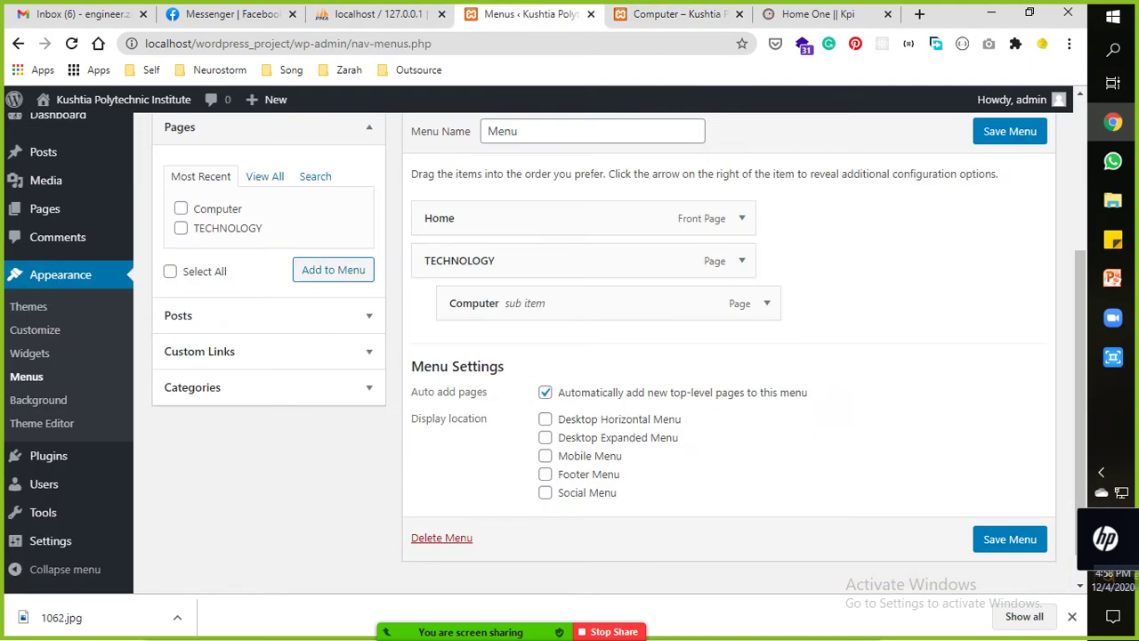
# Turn off automatic adding of top-level pages, add the recent pages Computer and TECHNOLOGY to the menu, and save it.
pyautogui.click(545, 392)
pyautogui.scroll(1, 605, 356)
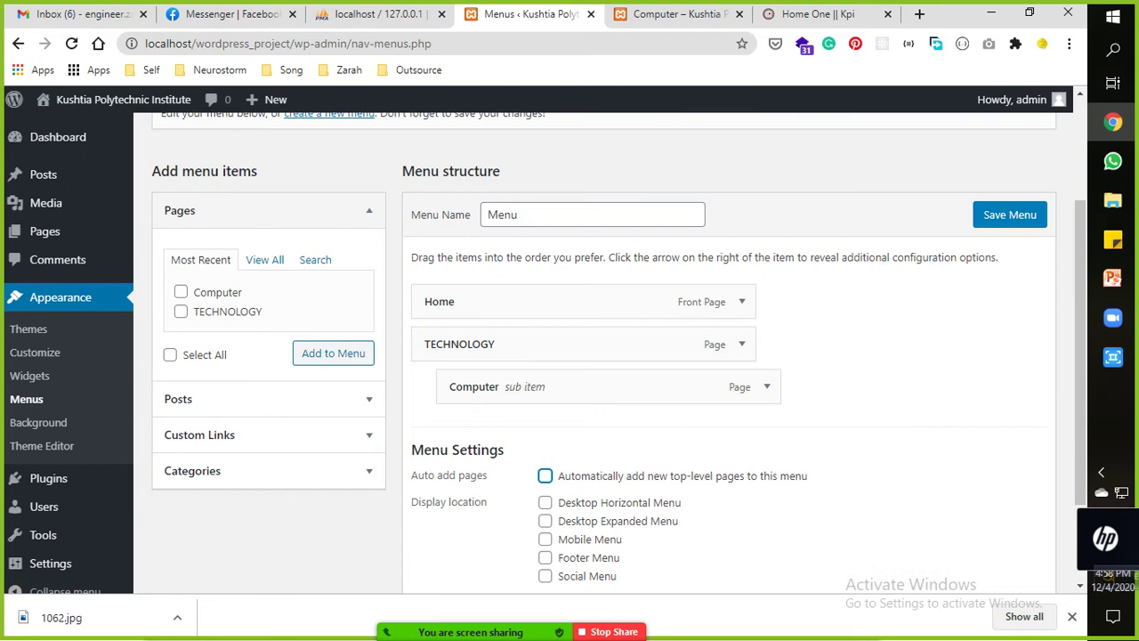
pyautogui.click(170, 354)
pyautogui.click(333, 353)
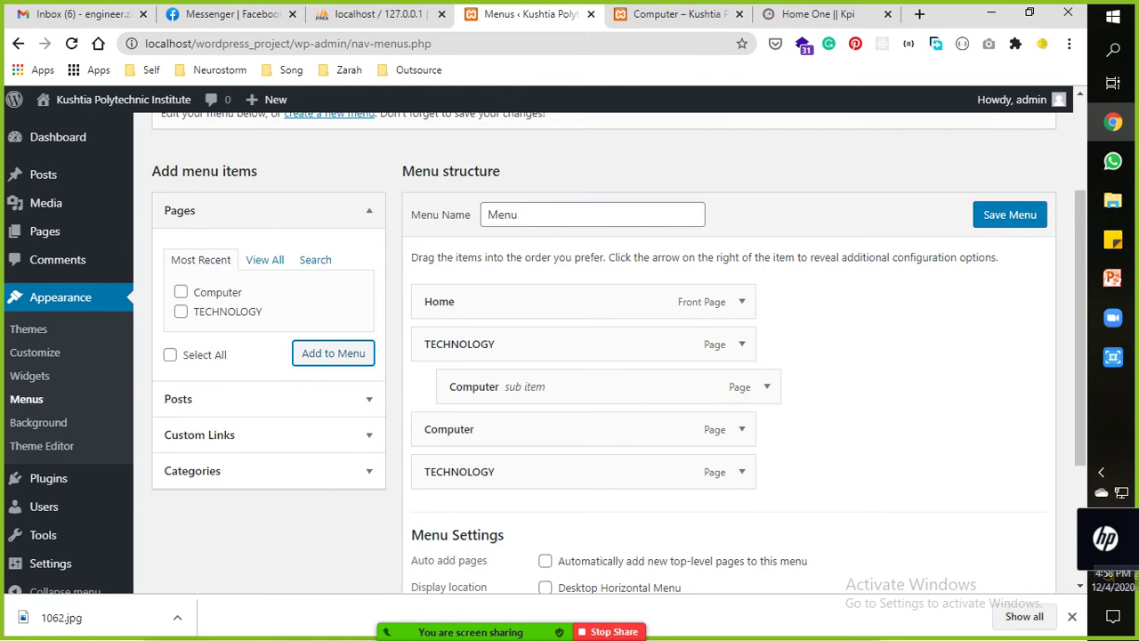
pyautogui.scroll(-3, 606, 356)
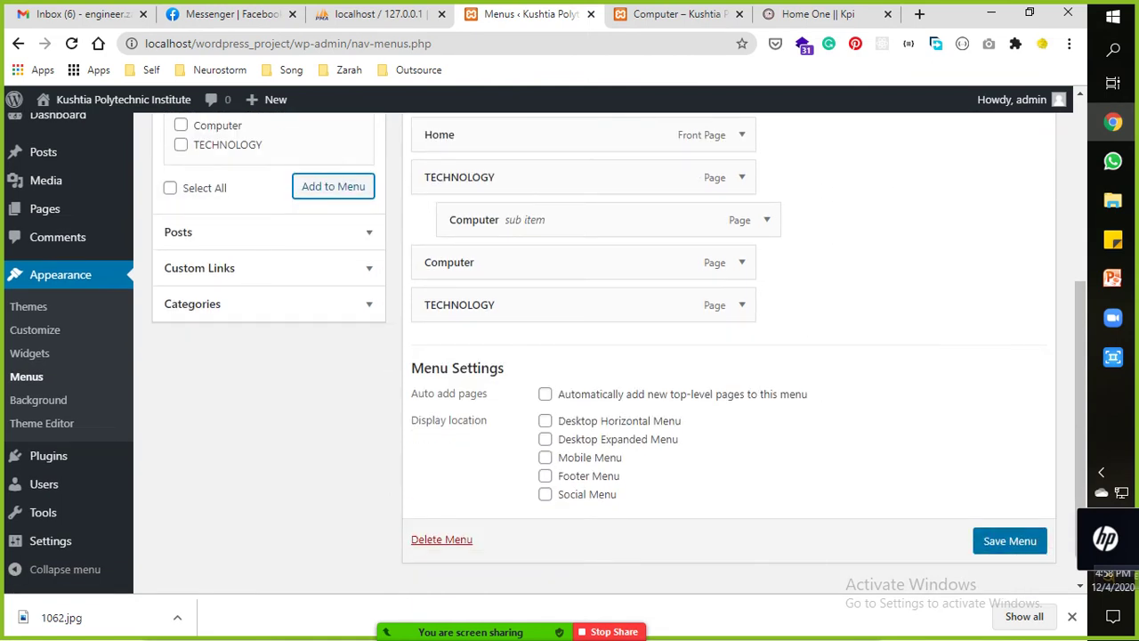
pyautogui.scroll(3, 605, 356)
pyautogui.scroll(-3, 605, 356)
pyautogui.click(1010, 540)
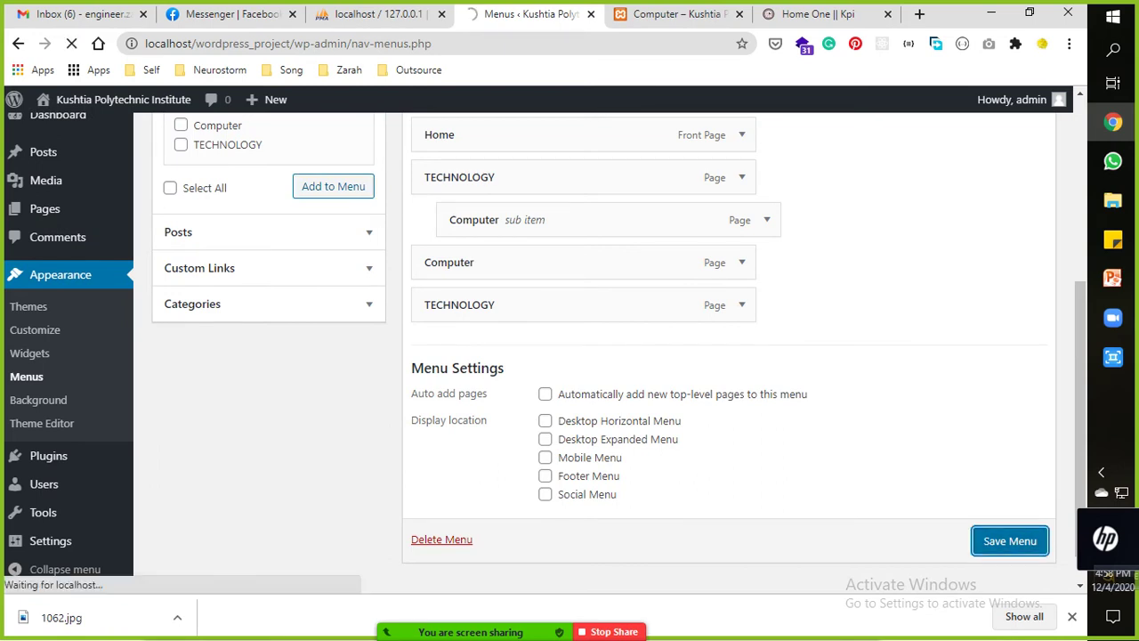
# Reload the site's Computer page to check the header links, and review the menu structure and settings in the menu editor.
pyautogui.hotkey('ctrl', 'Tab')
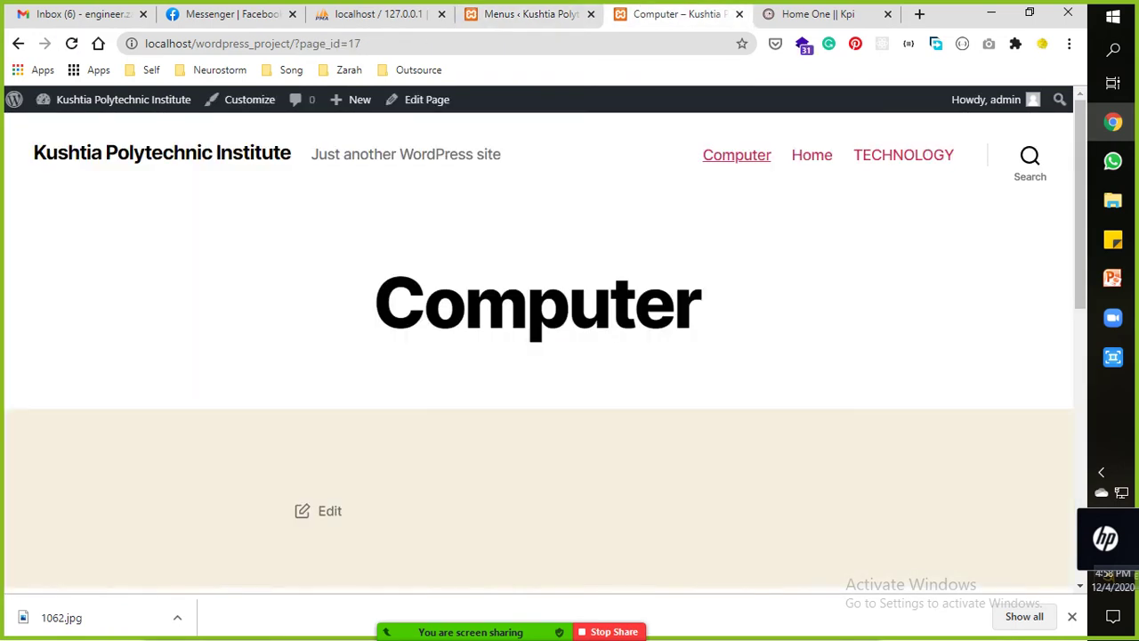
pyautogui.press('F5')
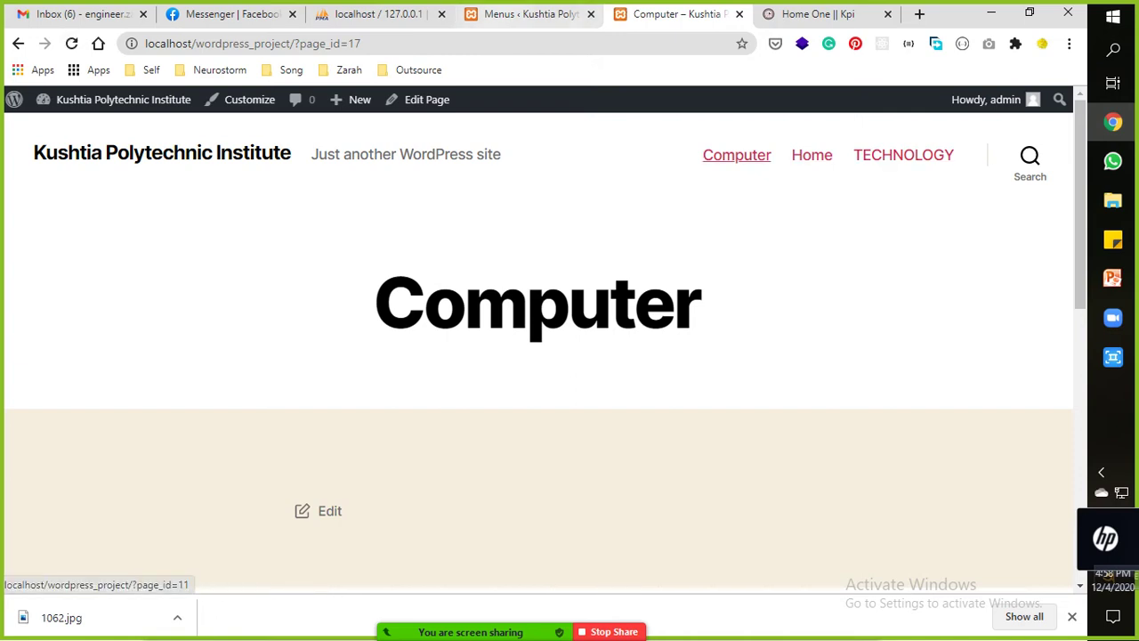
pyautogui.click(525, 14)
pyautogui.scroll(-4, 606, 356)
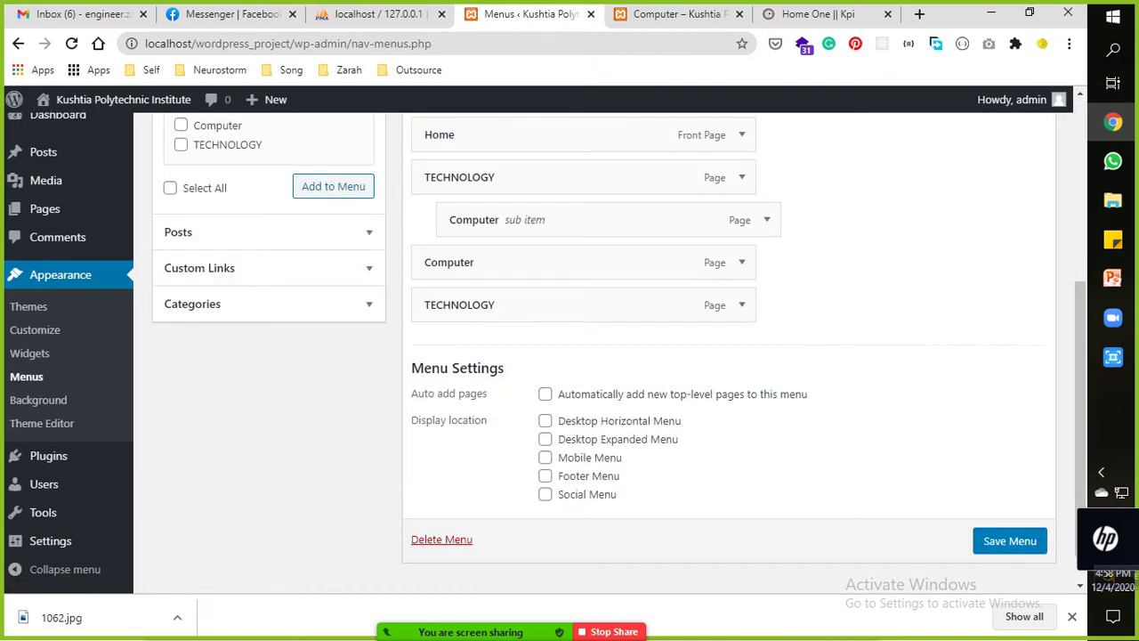
pyautogui.scroll(2, 606, 356)
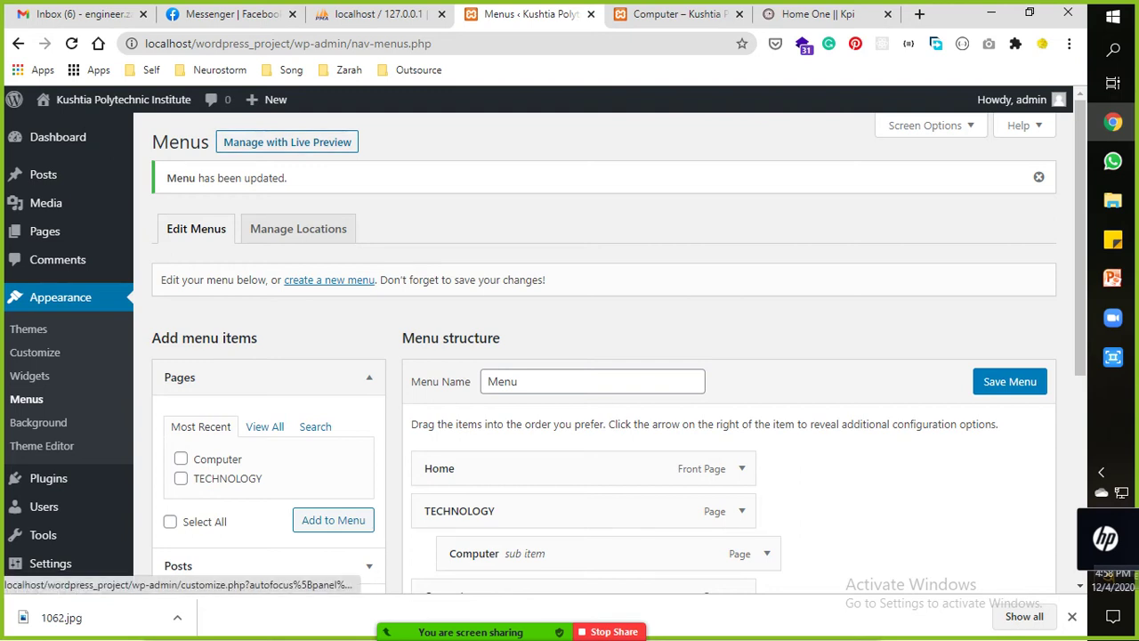
# Review the name and location options for a new menu in the live preview, and close the preview without creating one.
pyautogui.click(287, 143)
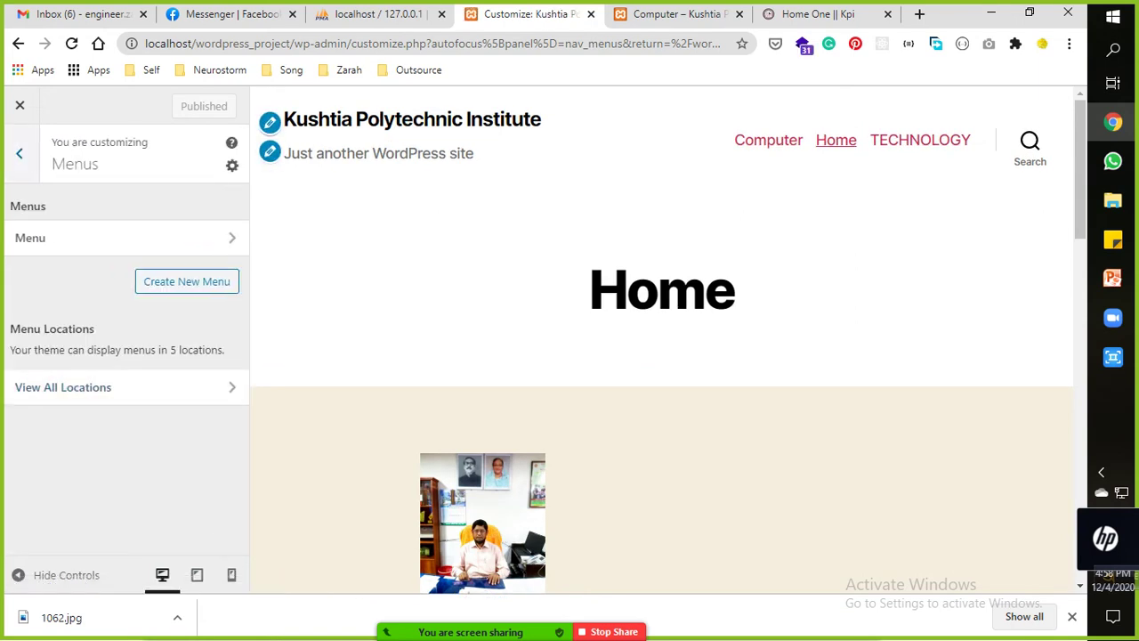
pyautogui.click(187, 281)
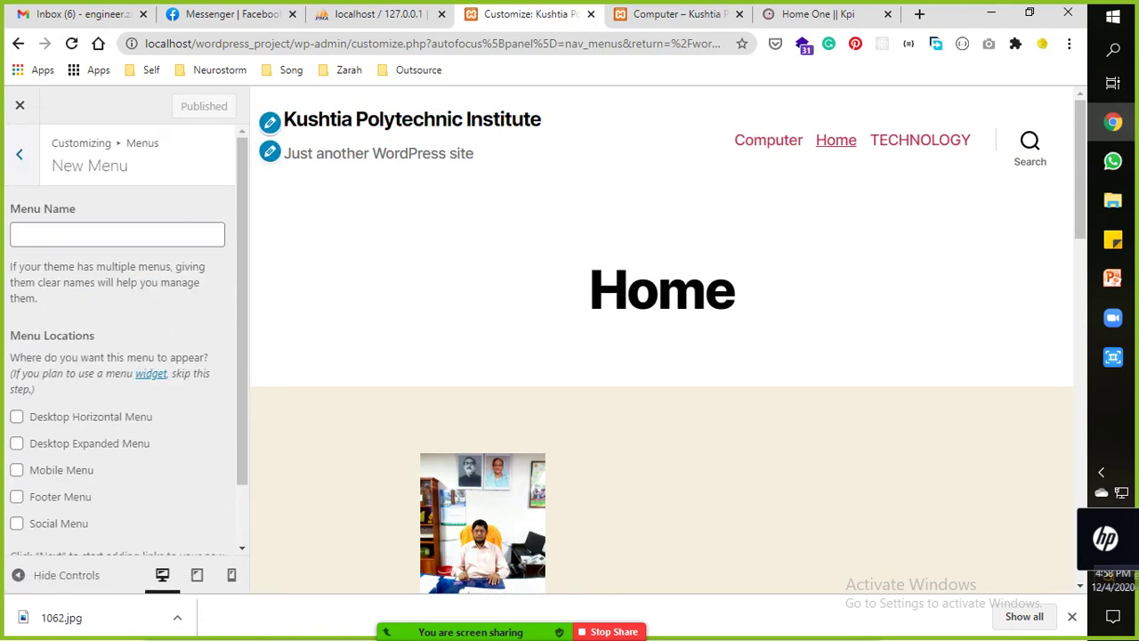
pyautogui.scroll(-2, 124, 338)
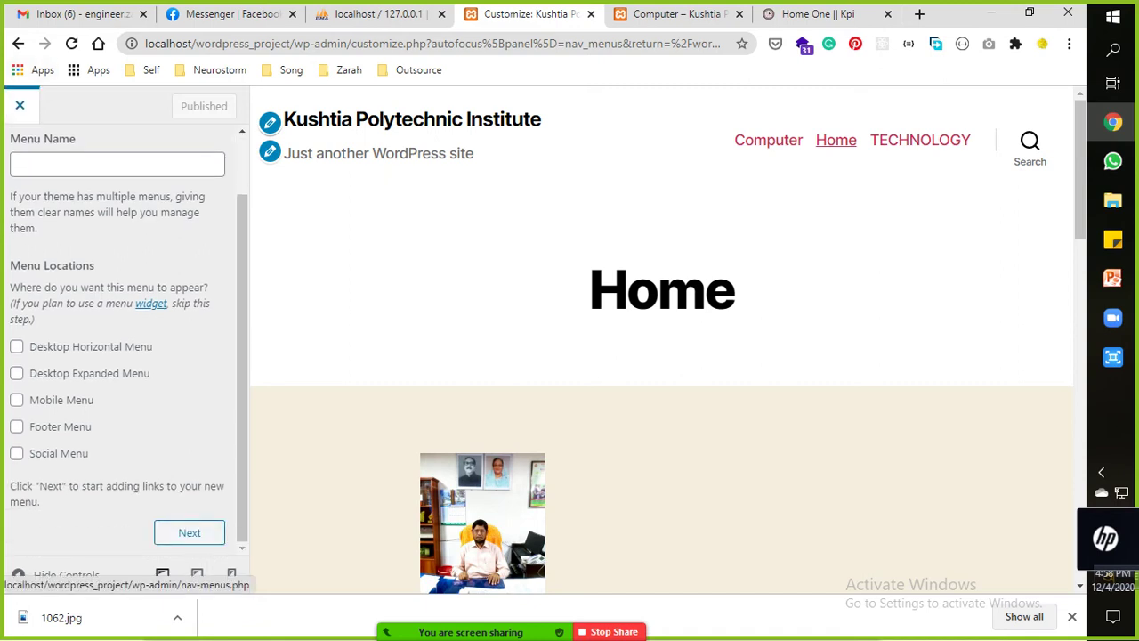
pyautogui.click(19, 105)
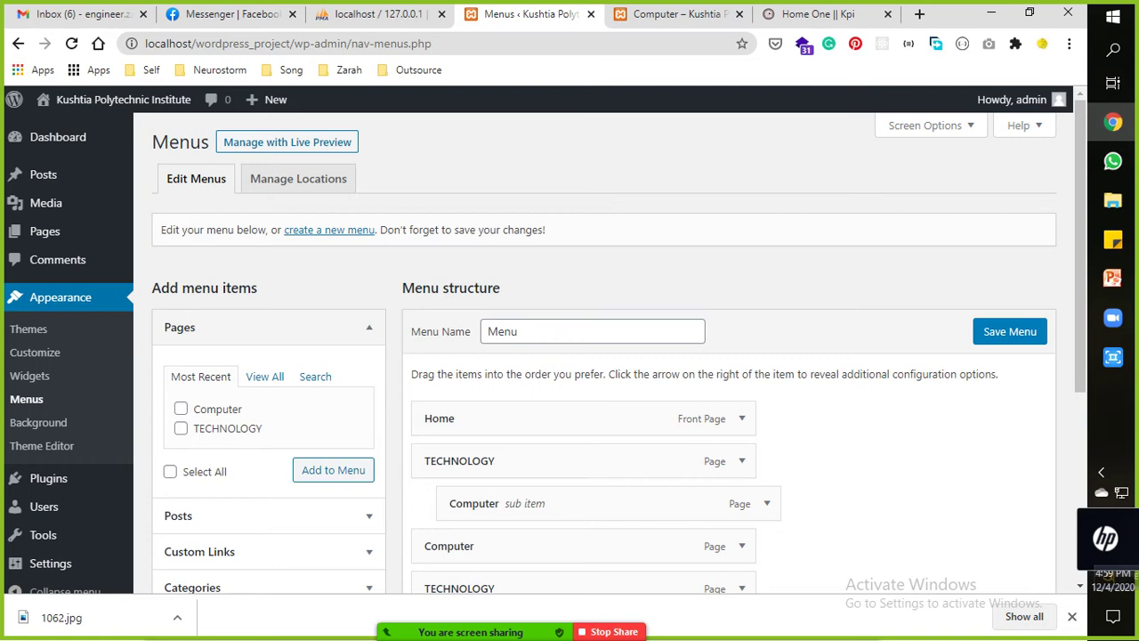
# Examine the TECHNOLOGY and TEACHER & STAFF navigation items on the kushtiapi.gov.bd reference site, and return to the menu editor.
pyautogui.click(817, 13)
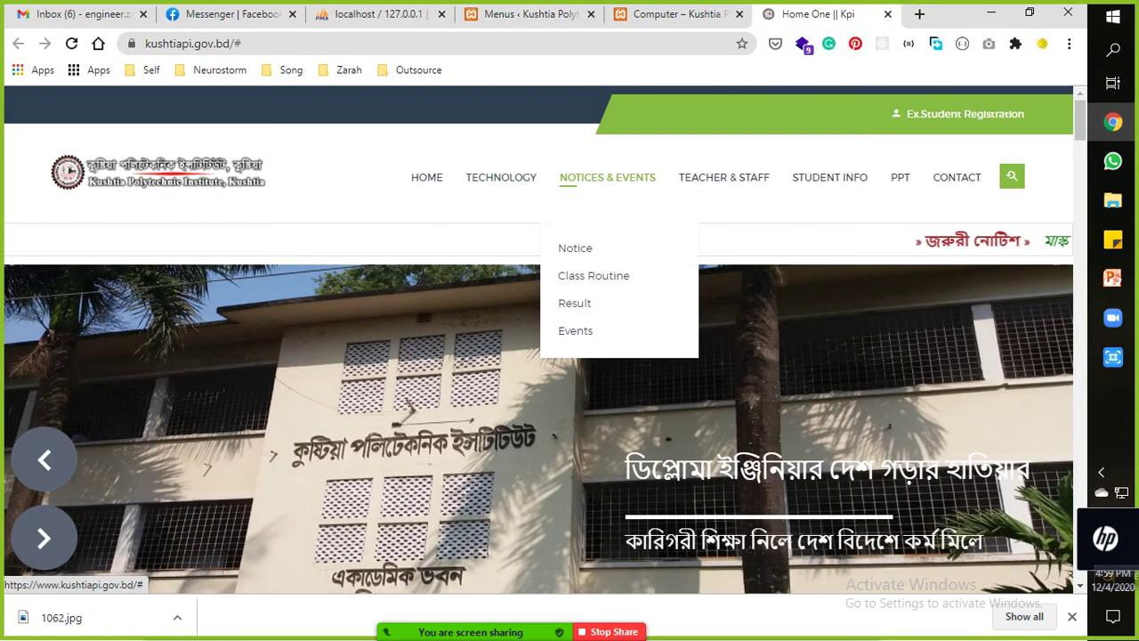
pyautogui.moveTo(723, 178)
pyautogui.moveTo(501, 178)
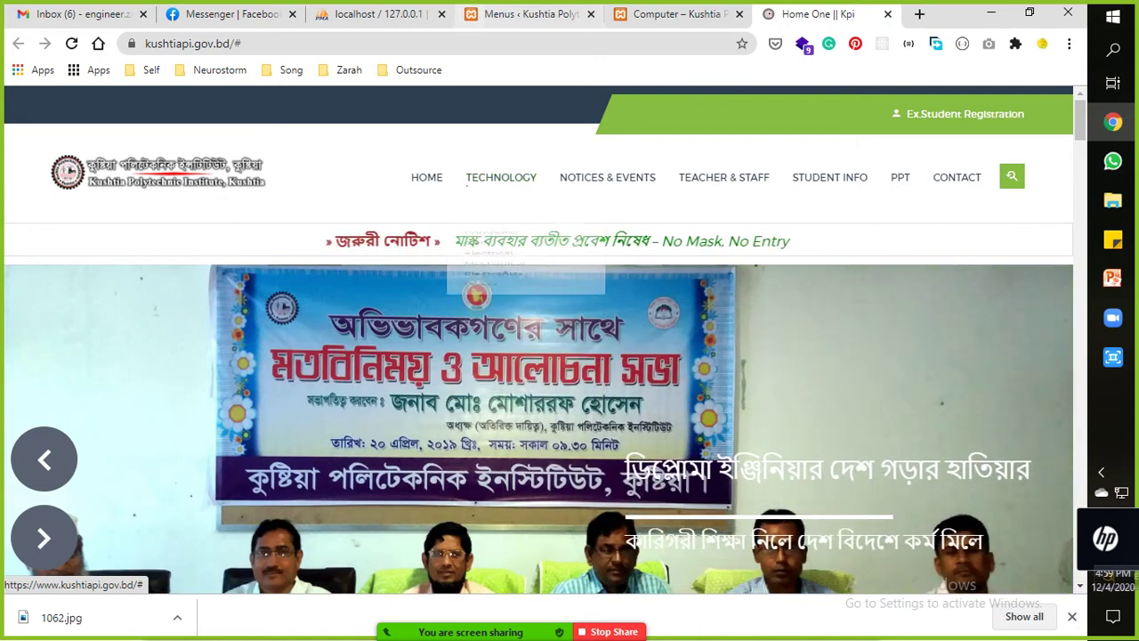
pyautogui.click(531, 14)
# Compare the header links on the site's Computer page with the menu structure in the menu editor.
pyautogui.click(80, 14)
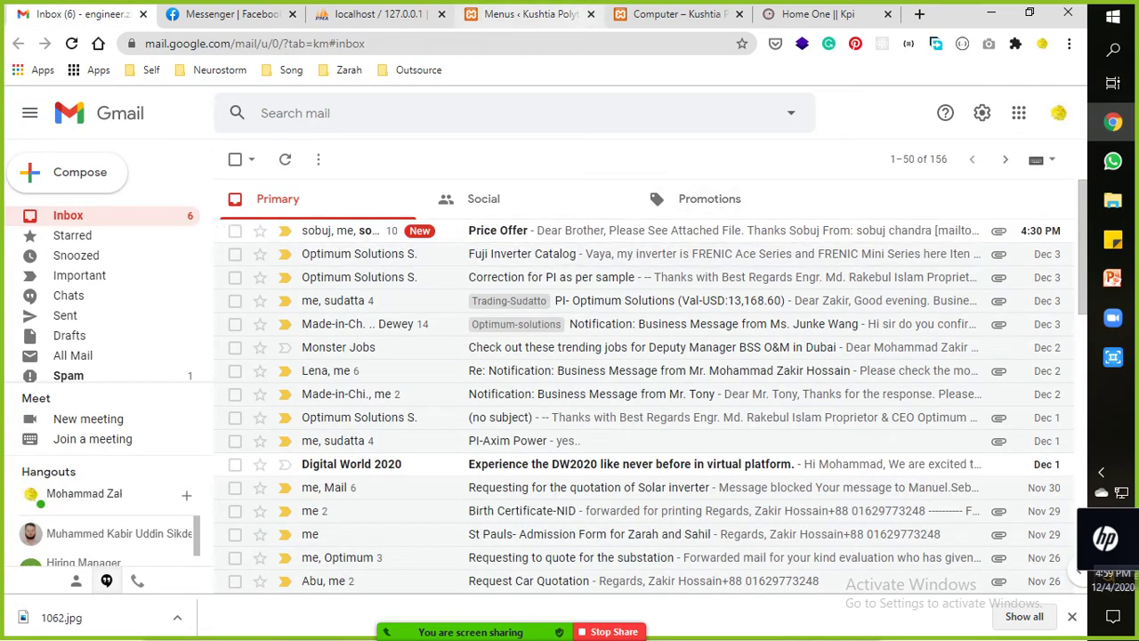
pyautogui.click(529, 14)
pyautogui.click(676, 13)
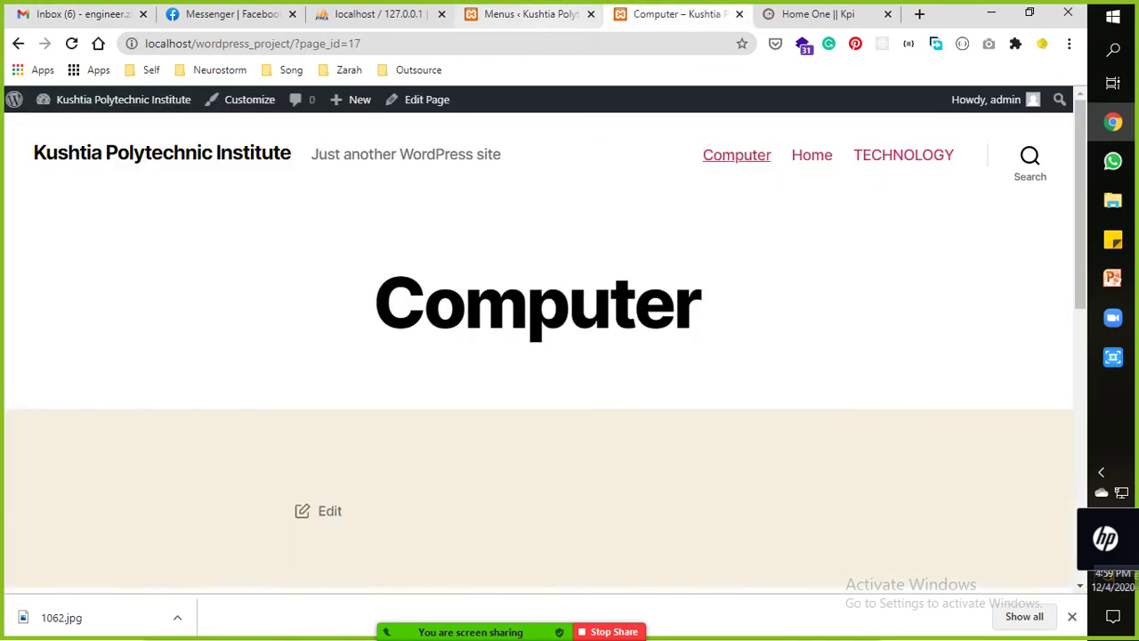
pyautogui.click(531, 13)
pyautogui.click(676, 13)
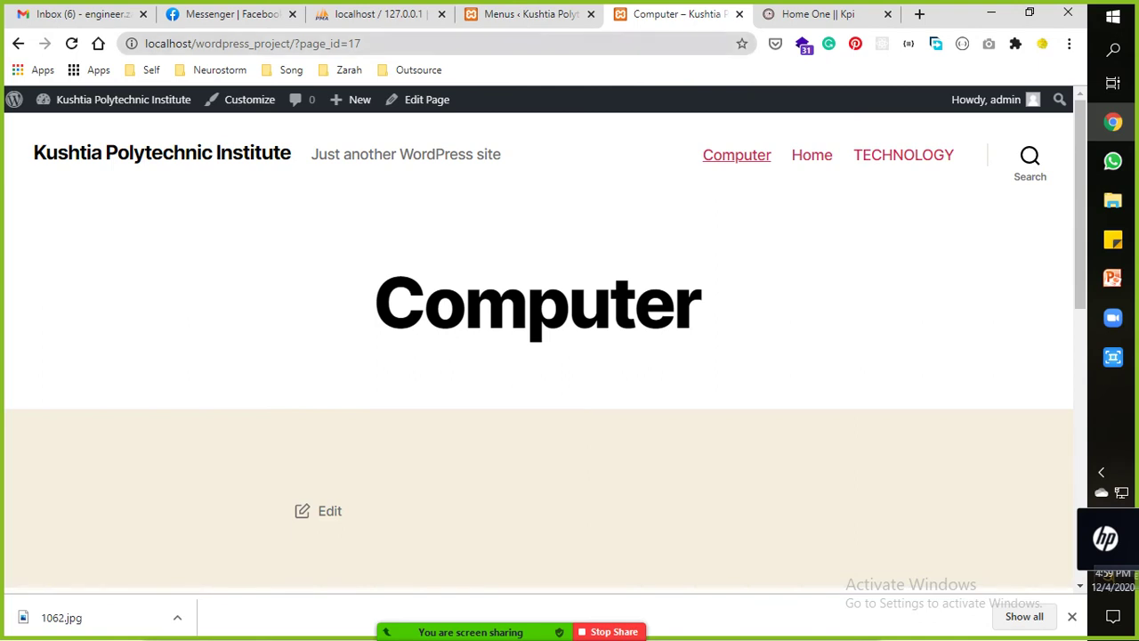
pyautogui.click(530, 14)
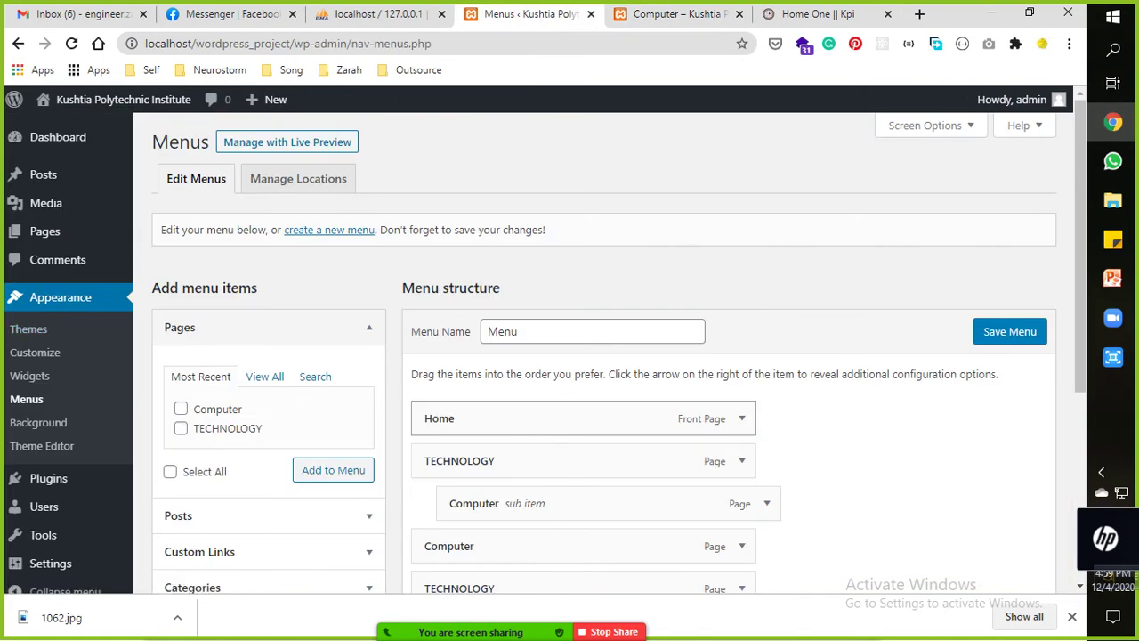
# Review the page search, menu structure and display location settings in the menu editor, and collapse the list of addable pages.
pyautogui.scroll(-1, 579, 419)
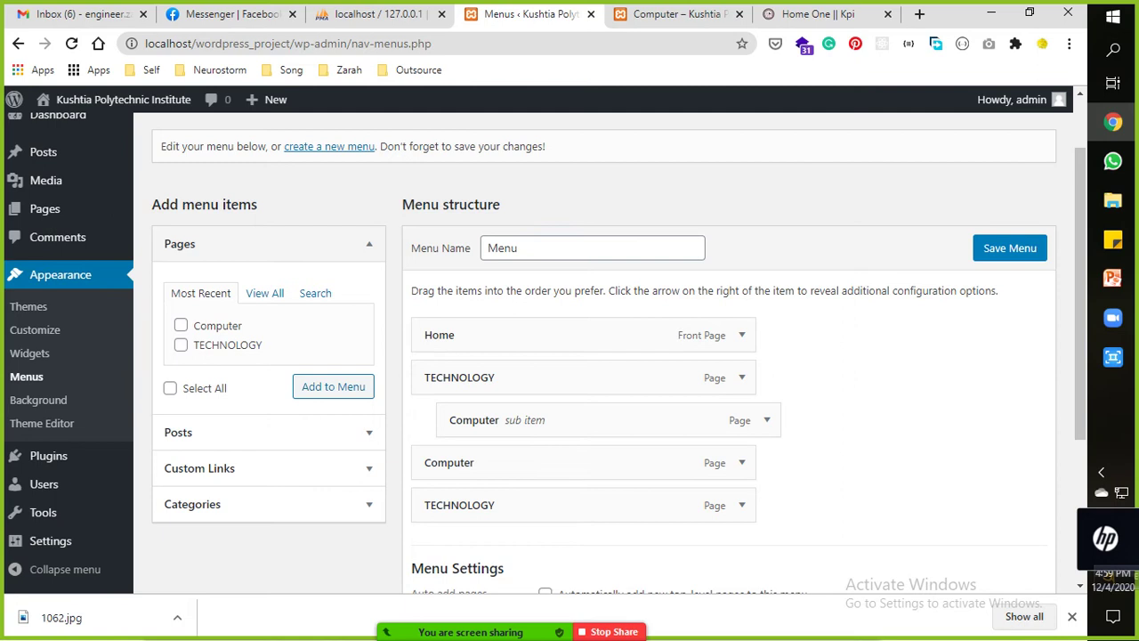
pyautogui.click(315, 293)
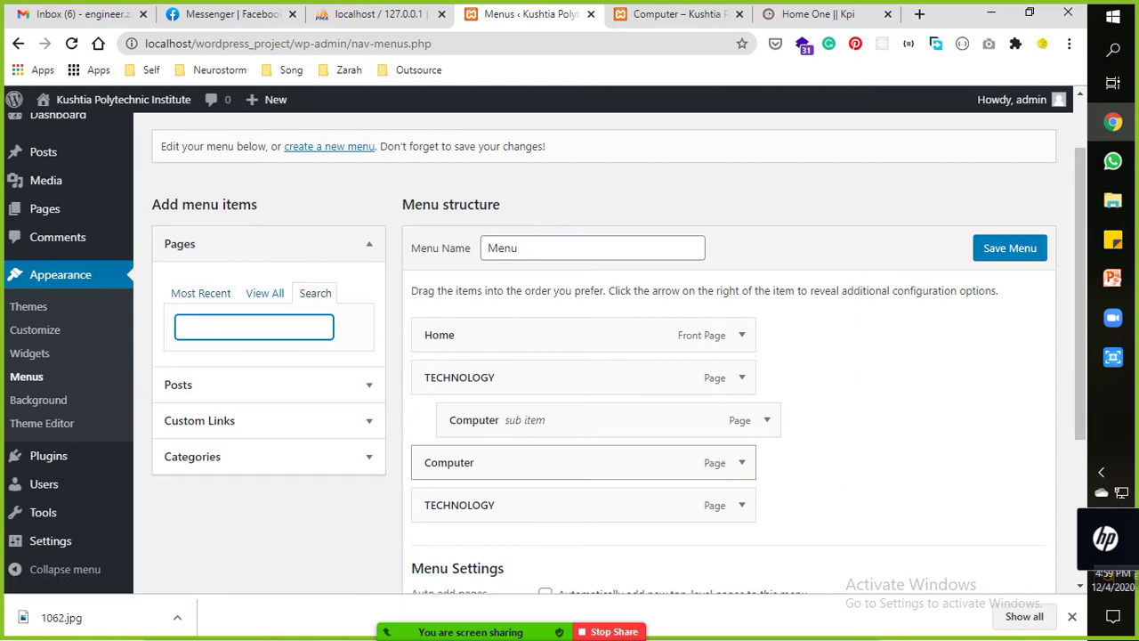
pyautogui.scroll(-3, 578, 463)
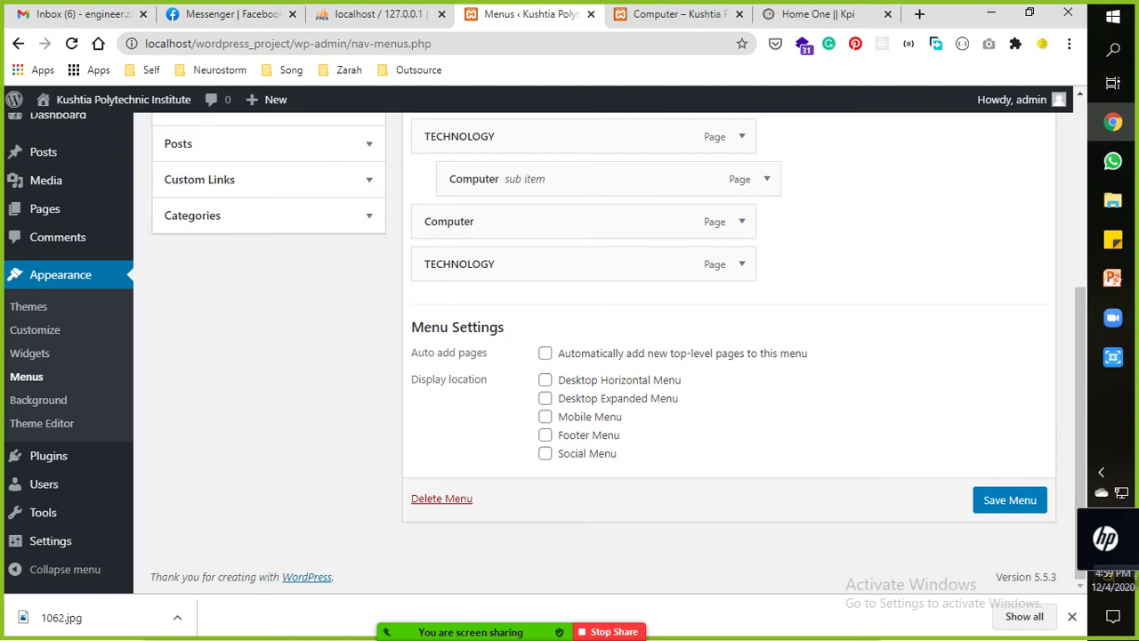
pyautogui.scroll(4, 605, 356)
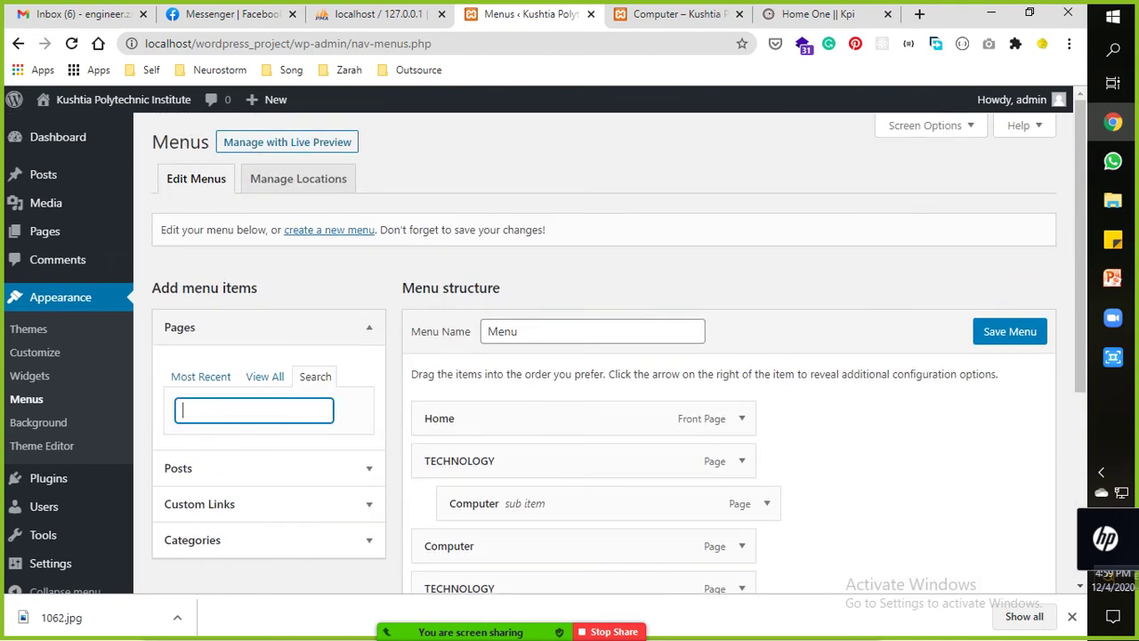
pyautogui.click(179, 326)
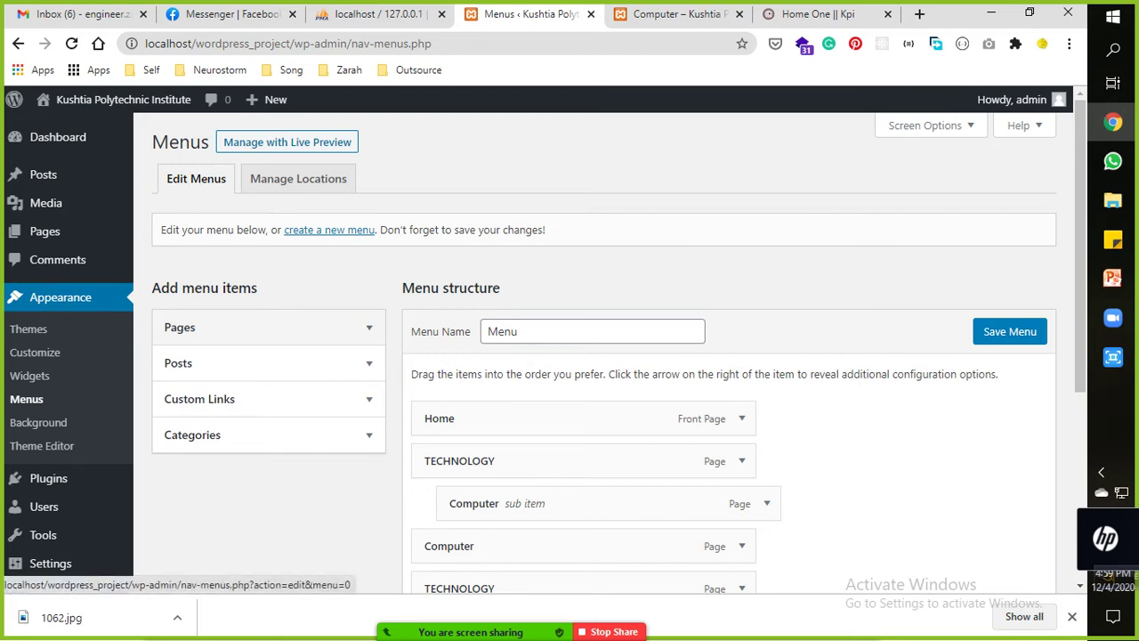
# Review the new-menu form and the theme's menu location assignments, and return to the menu editor.
pyautogui.click(329, 229)
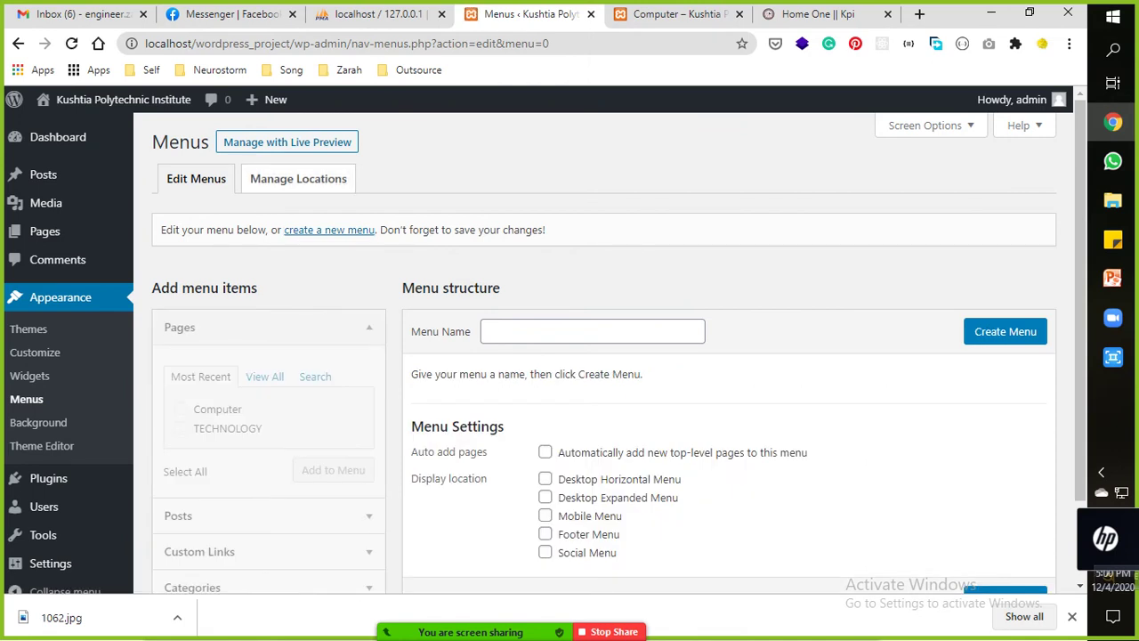
pyautogui.click(298, 178)
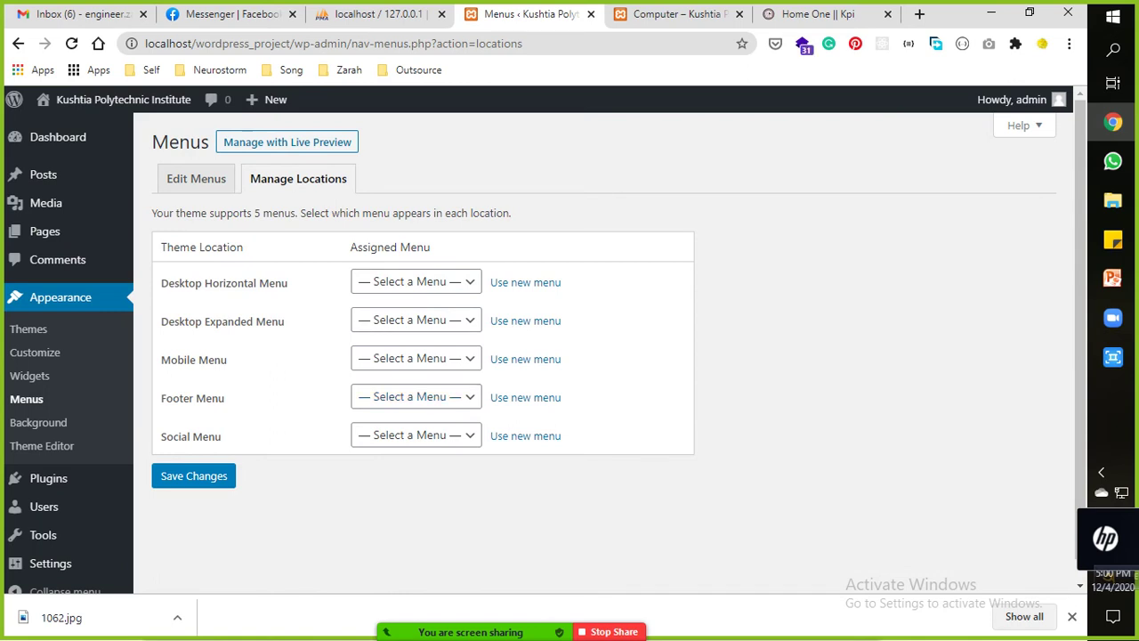
pyautogui.click(196, 178)
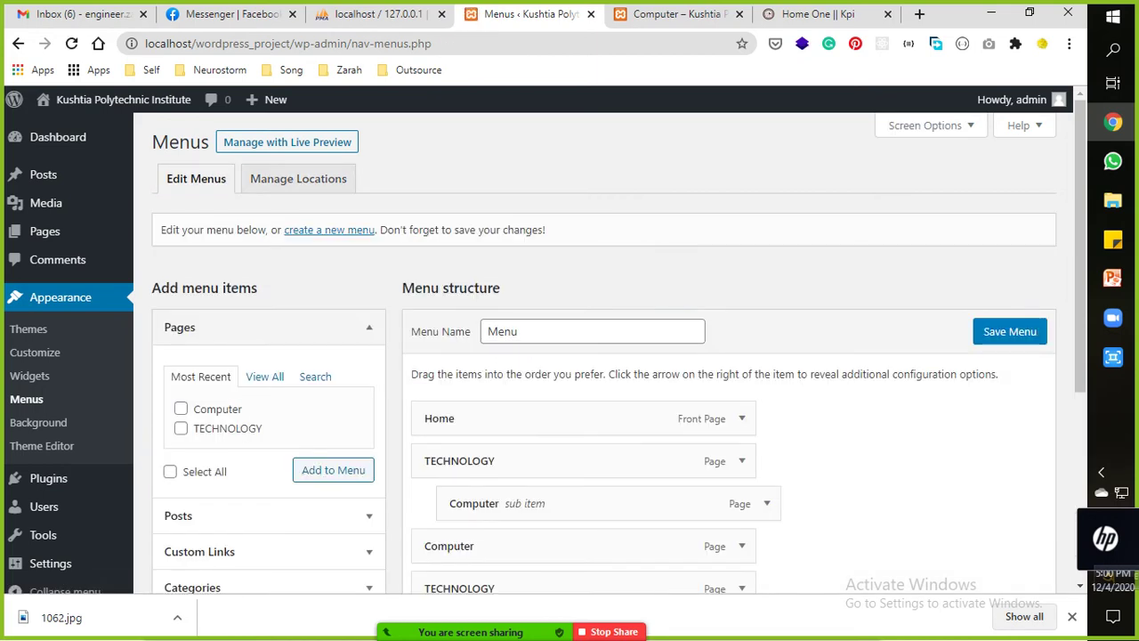
# Examine the existing menu's structure, display location settings and menu name in the menu editor.
pyautogui.scroll(-2, 618, 354)
pyautogui.scroll(-1, 618, 352)
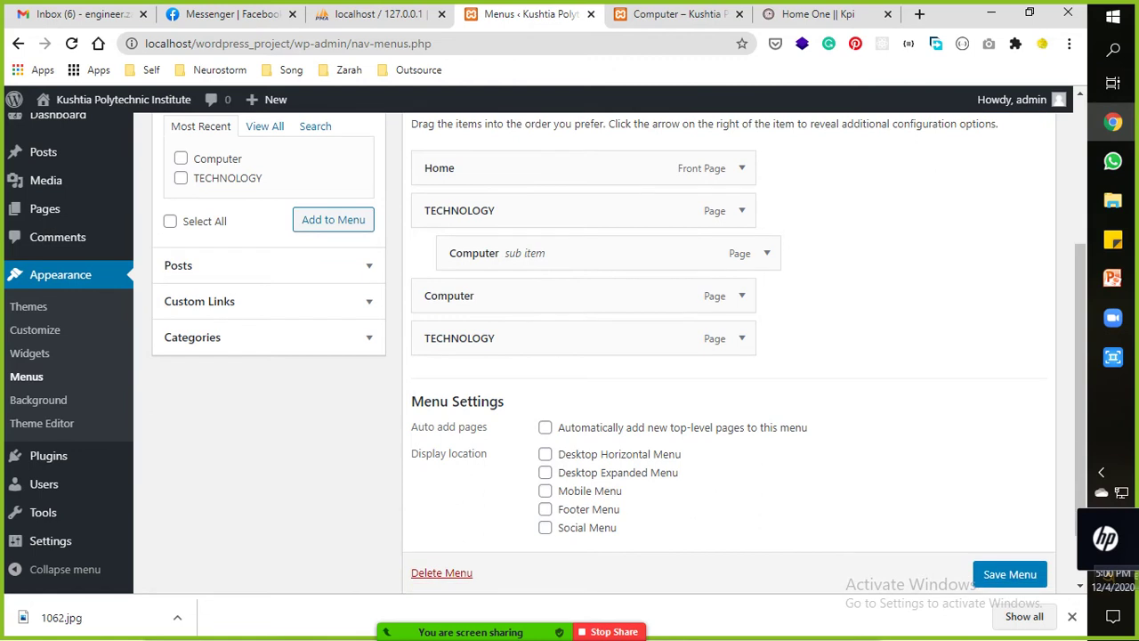
pyautogui.scroll(2, 605, 356)
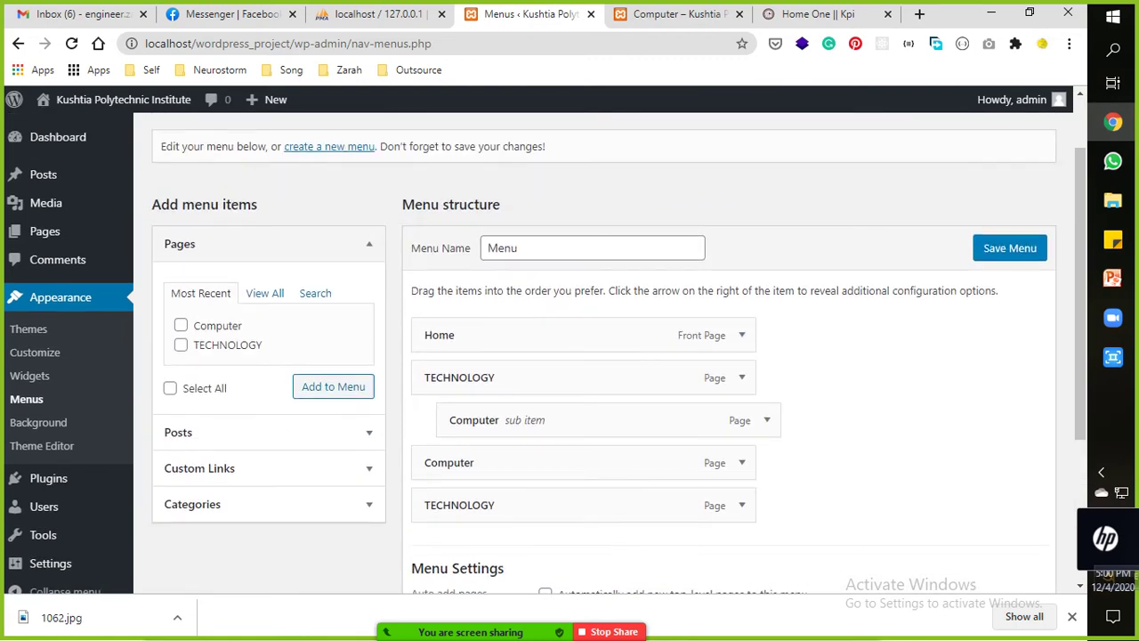
pyautogui.scroll(1, 605, 356)
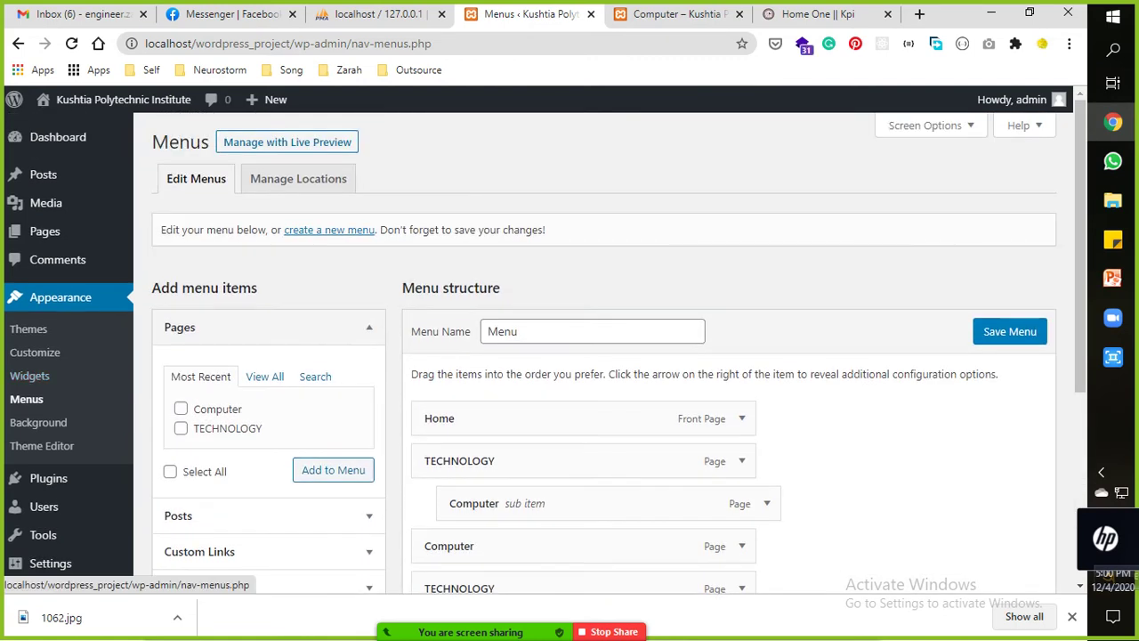
pyautogui.press('F5')
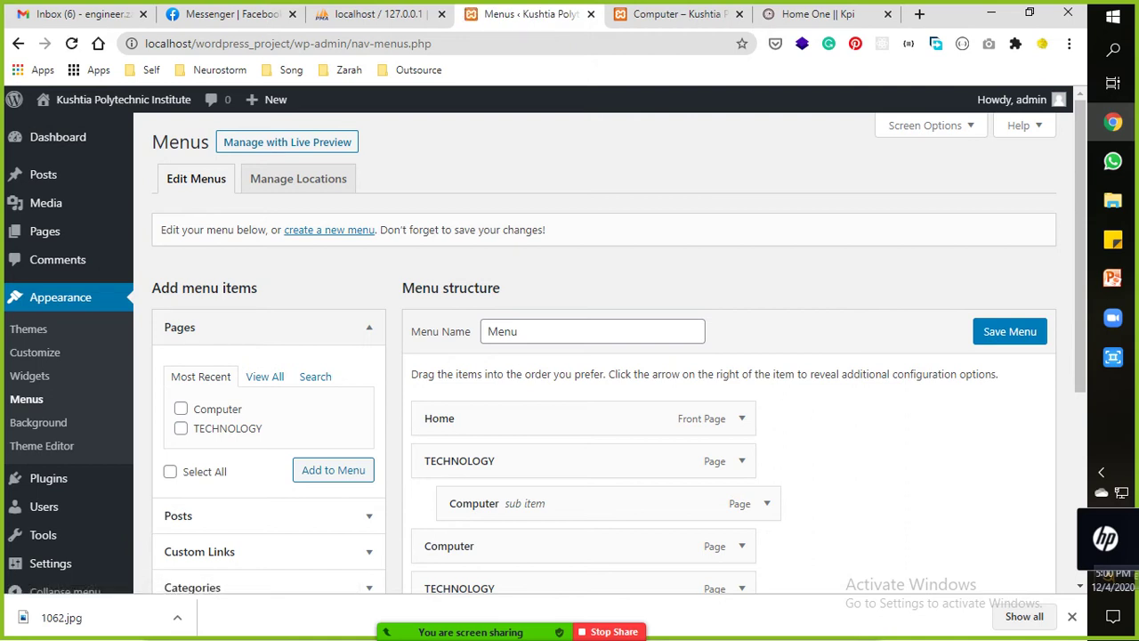
pyautogui.scroll(-1, 605, 356)
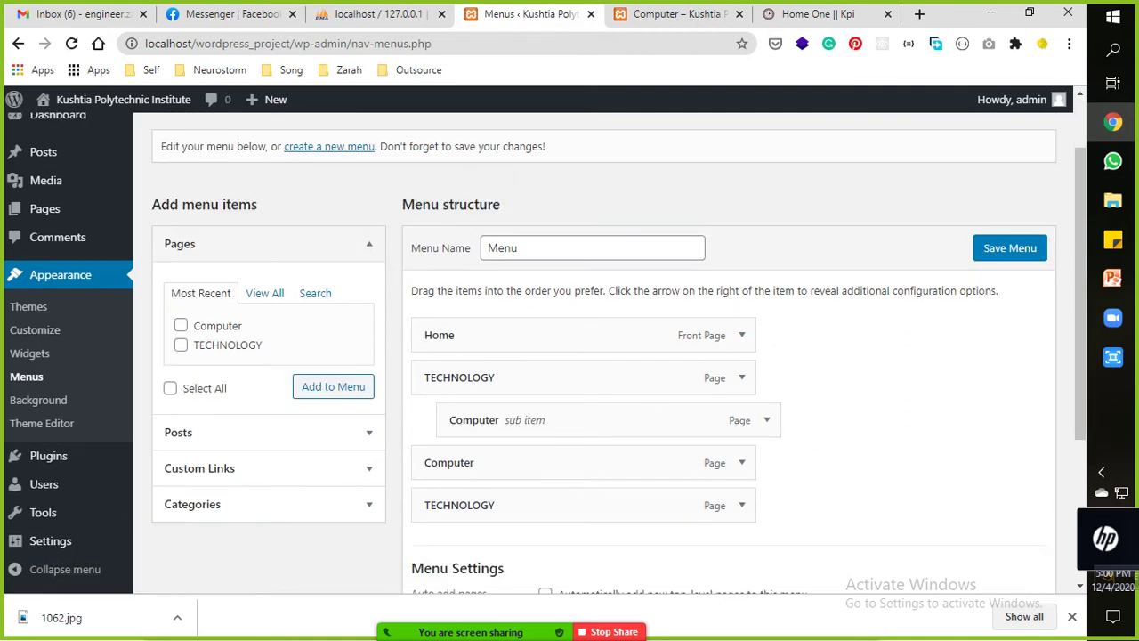
pyautogui.scroll(-2, 605, 356)
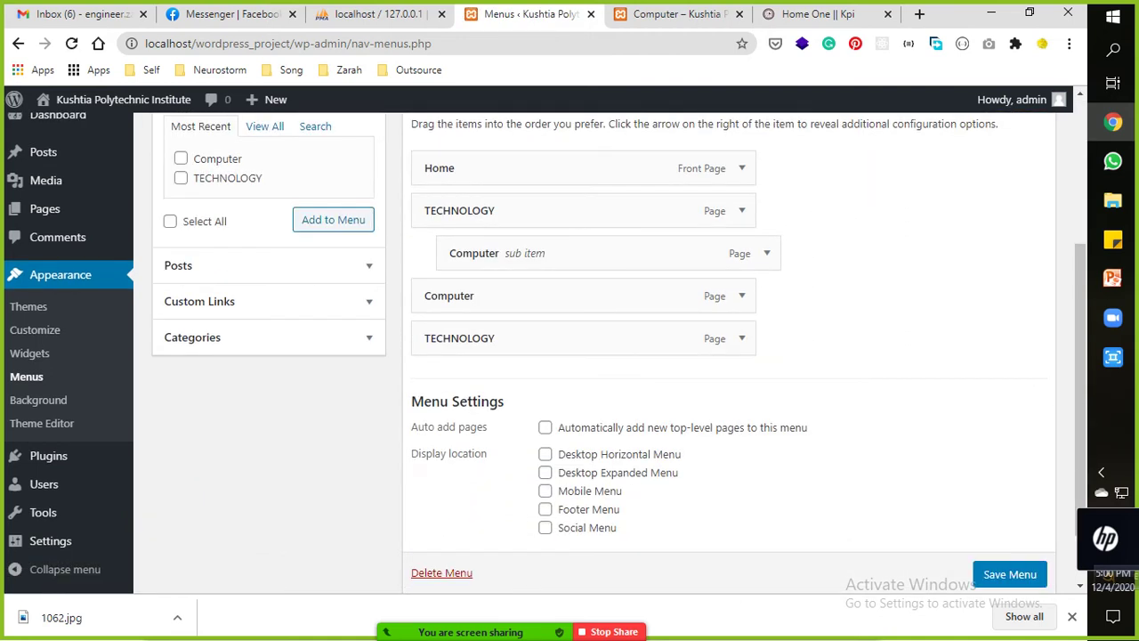
pyautogui.scroll(2, 605, 356)
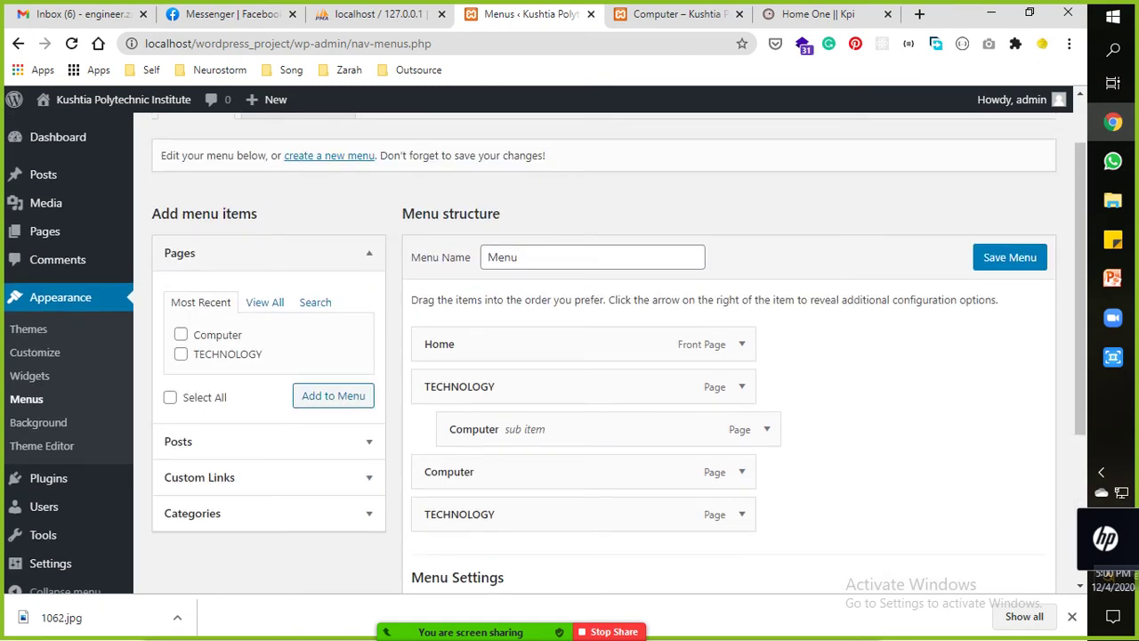
pyautogui.click(518, 256)
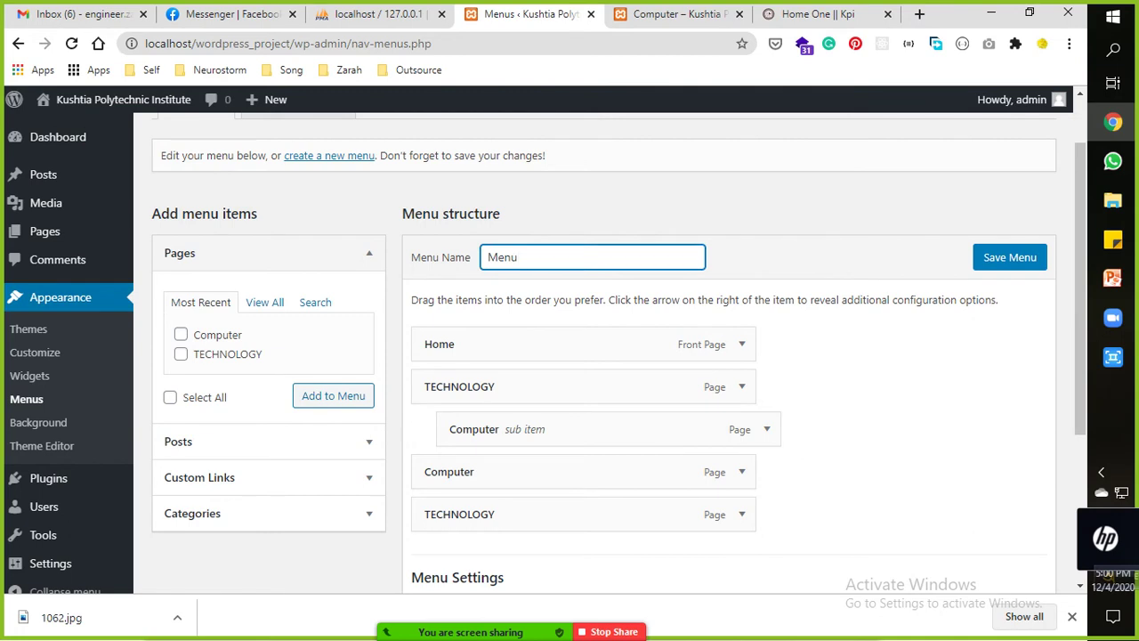
pyautogui.scroll(1, 605, 356)
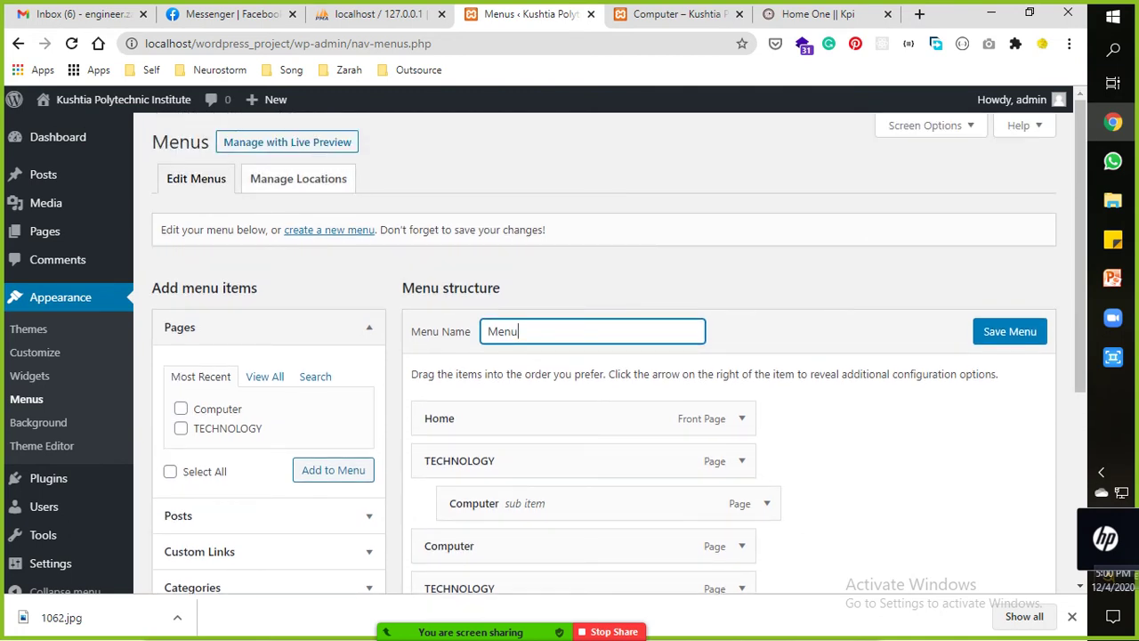
pyautogui.moveTo(267, 99)
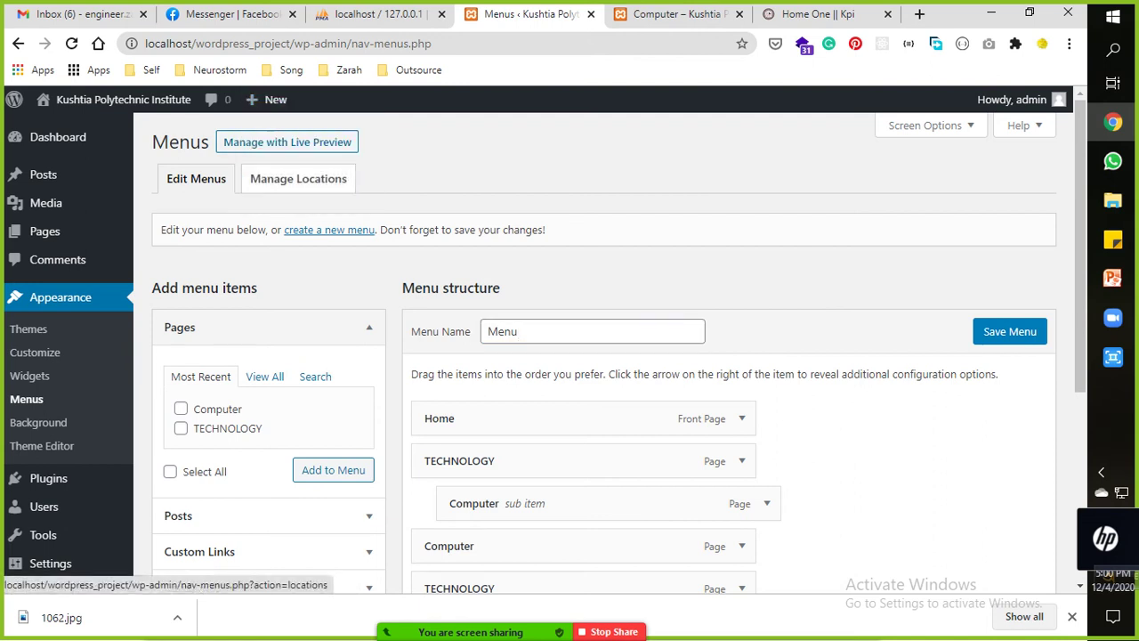
# Assign Menu to the Desktop Horizontal Menu location and save the location changes.
pyautogui.click(298, 178)
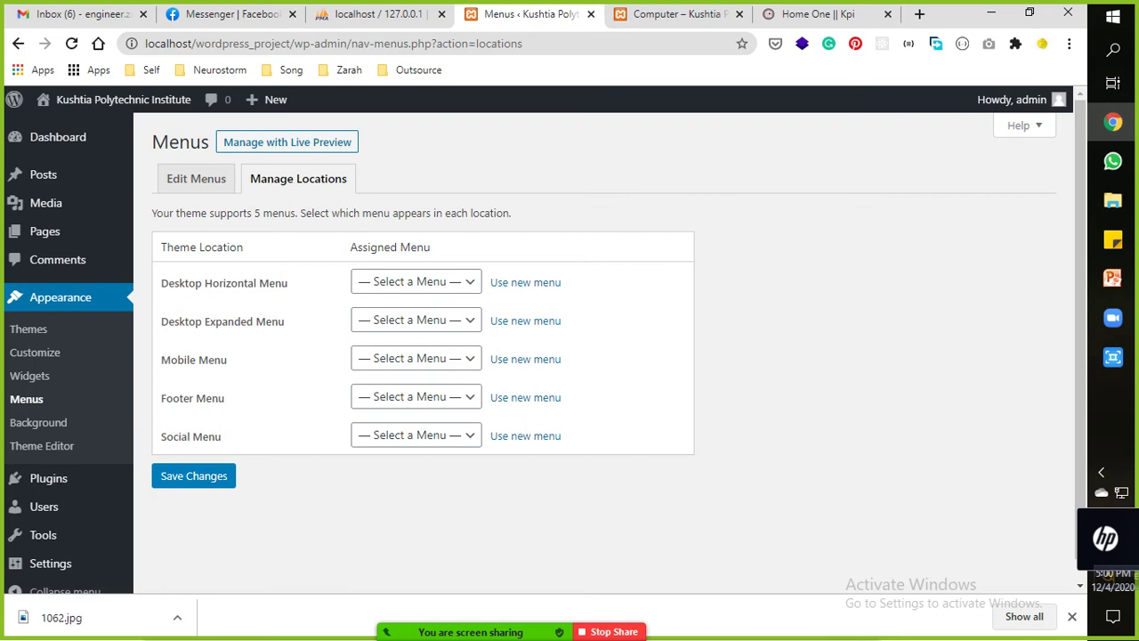
pyautogui.click(416, 281)
pyautogui.click(416, 319)
pyautogui.click(415, 319)
pyautogui.click(416, 281)
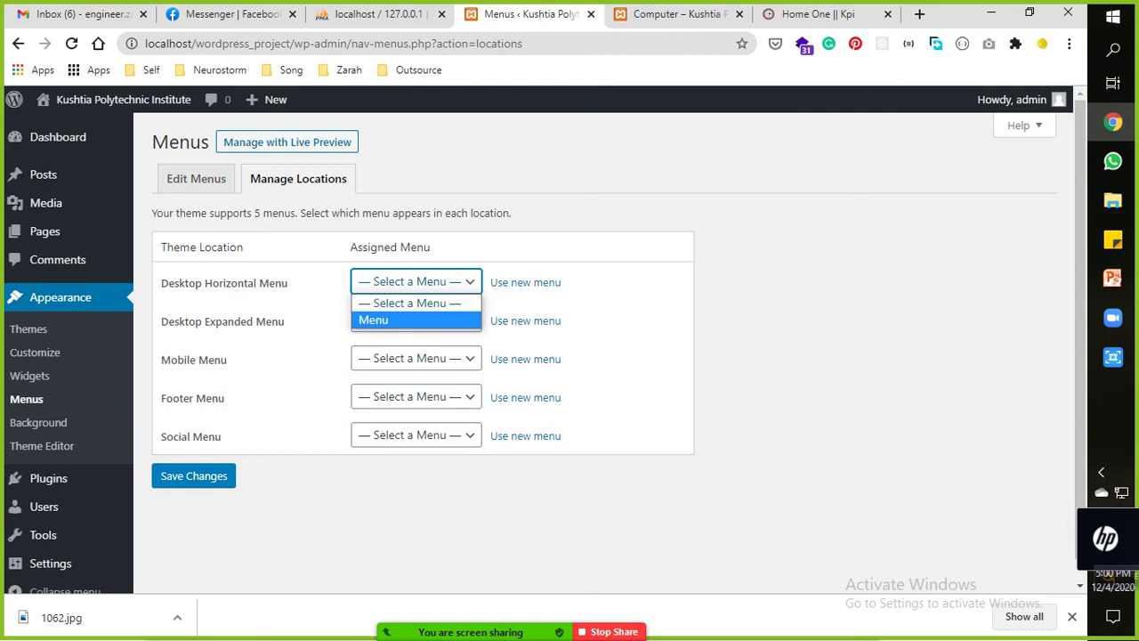
pyautogui.press('Return')
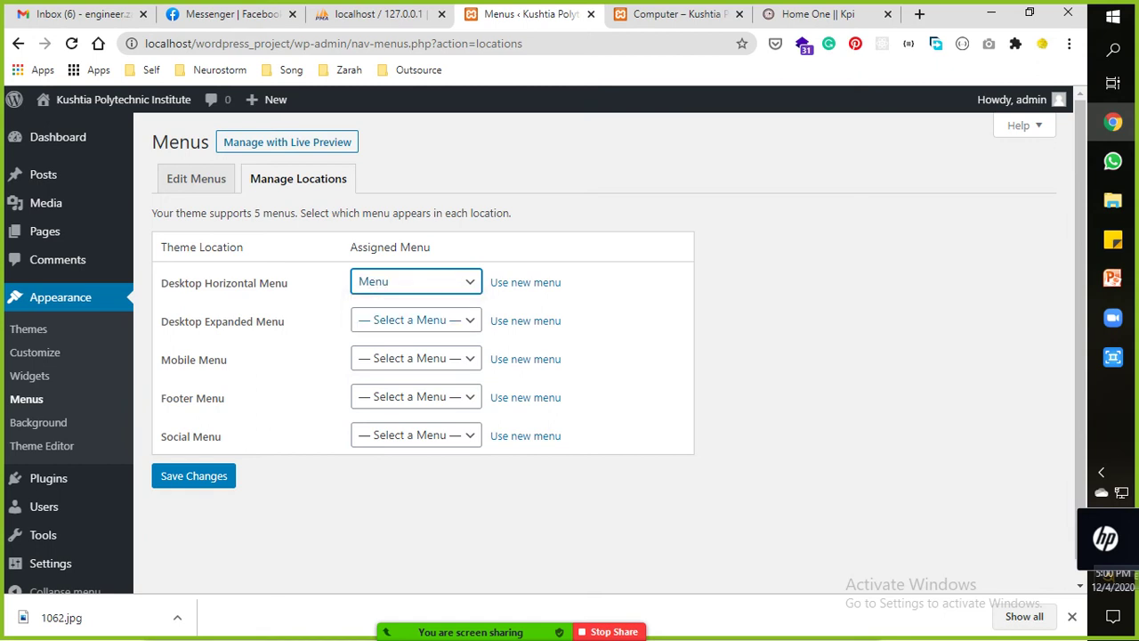
pyautogui.click(194, 475)
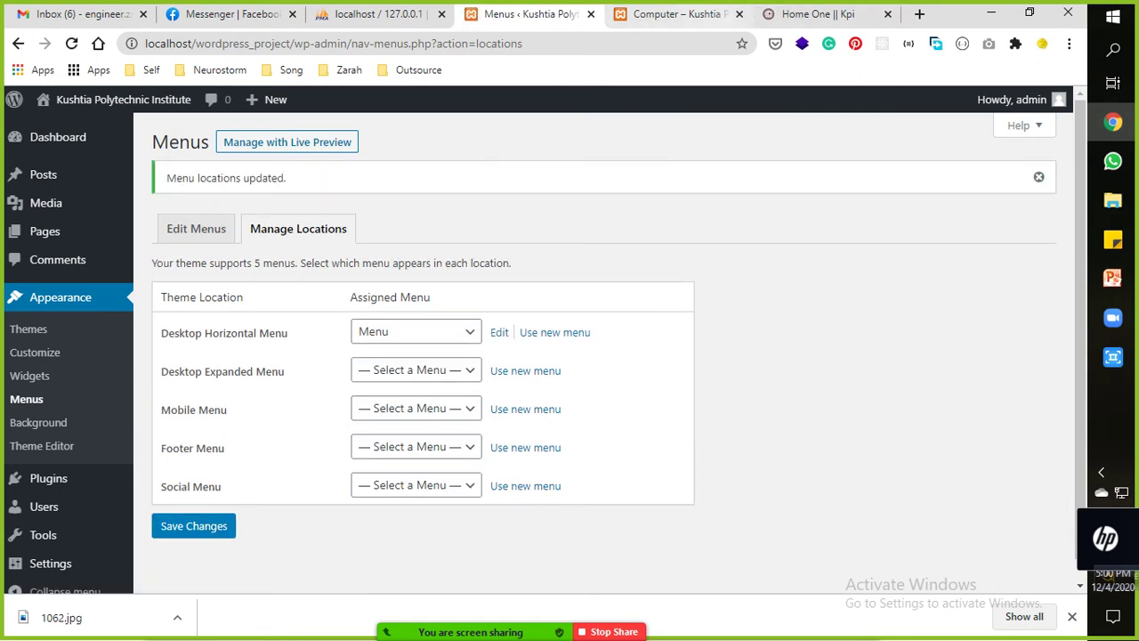
# Reload the site's Computer page to check the header navigation, open its TECHNOLOGY page, and return to the menu locations.
pyautogui.hotkey('ctrl', 'Tab')
pyautogui.press('F5')
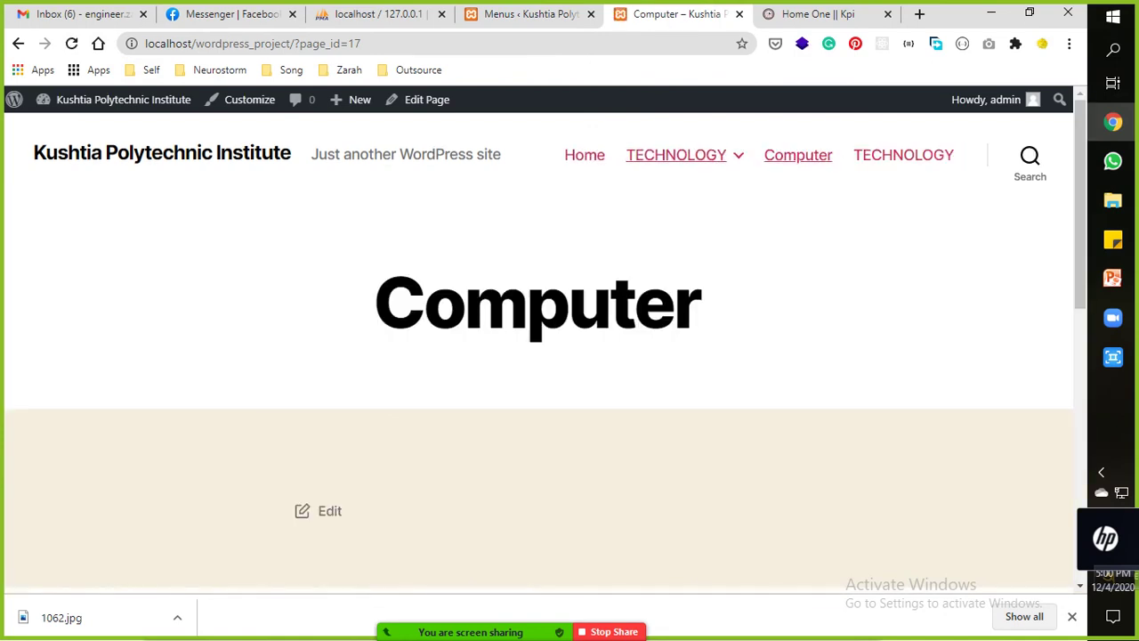
pyautogui.click(676, 155)
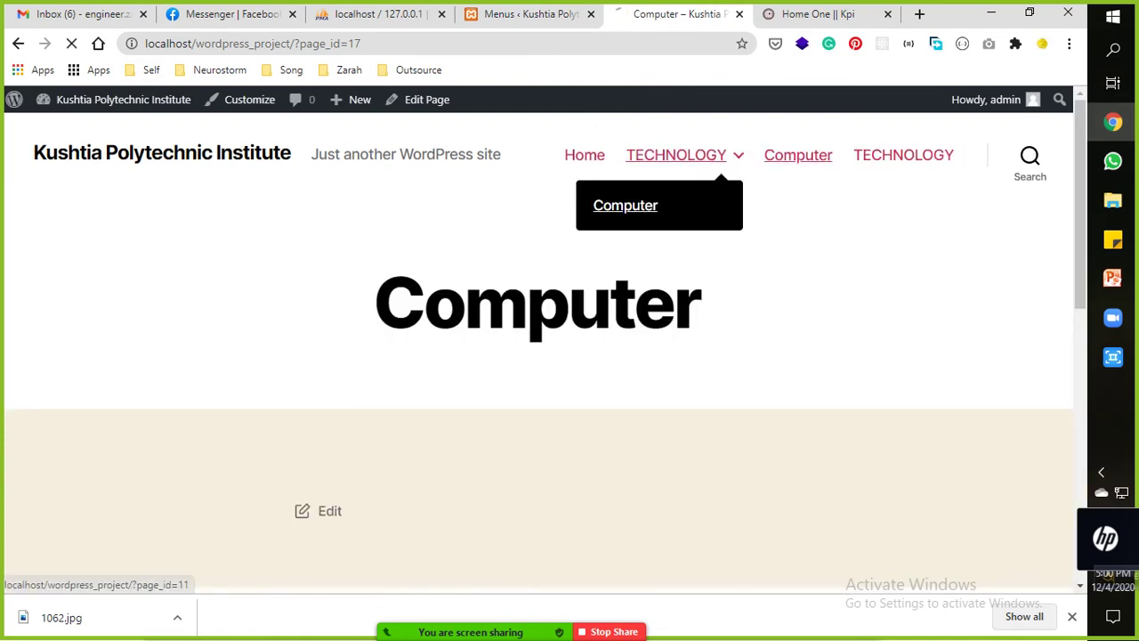
pyautogui.hotkey('ctrl', 'shift', 'Tab')
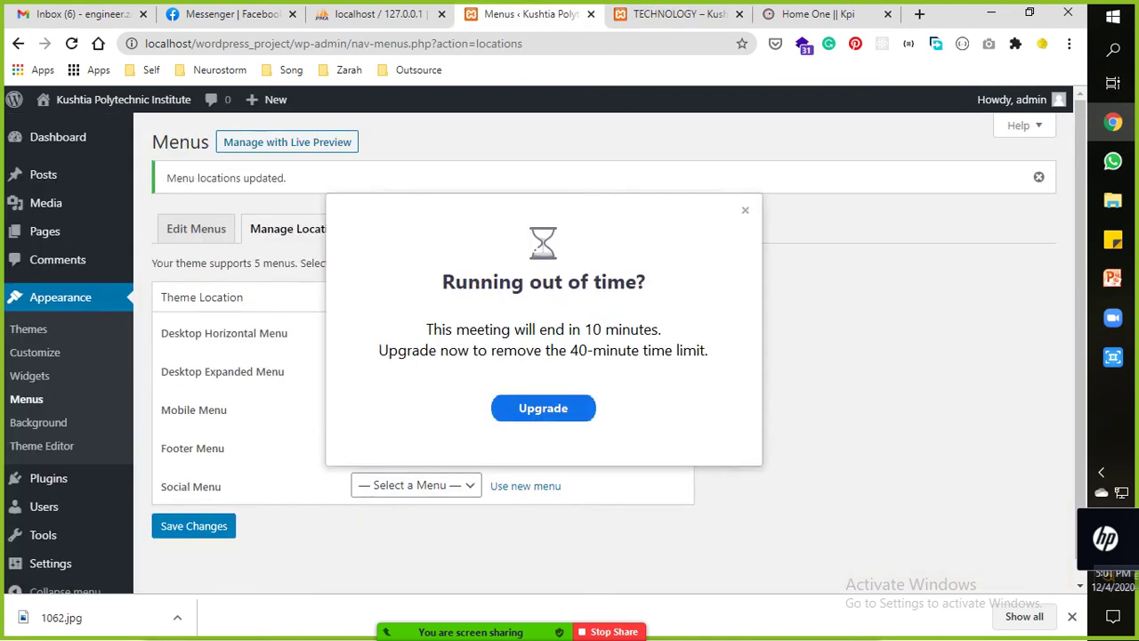
pyautogui.click(745, 210)
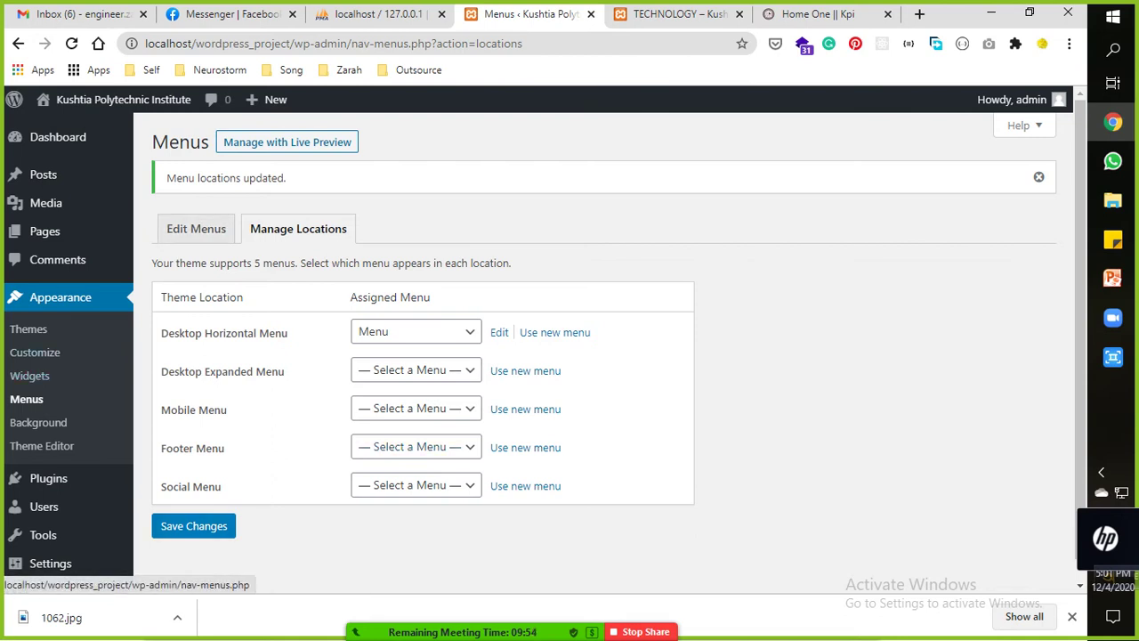
# Review the menu editor again and the menu choices available for the Desktop Horizontal Menu location.
pyautogui.click(196, 229)
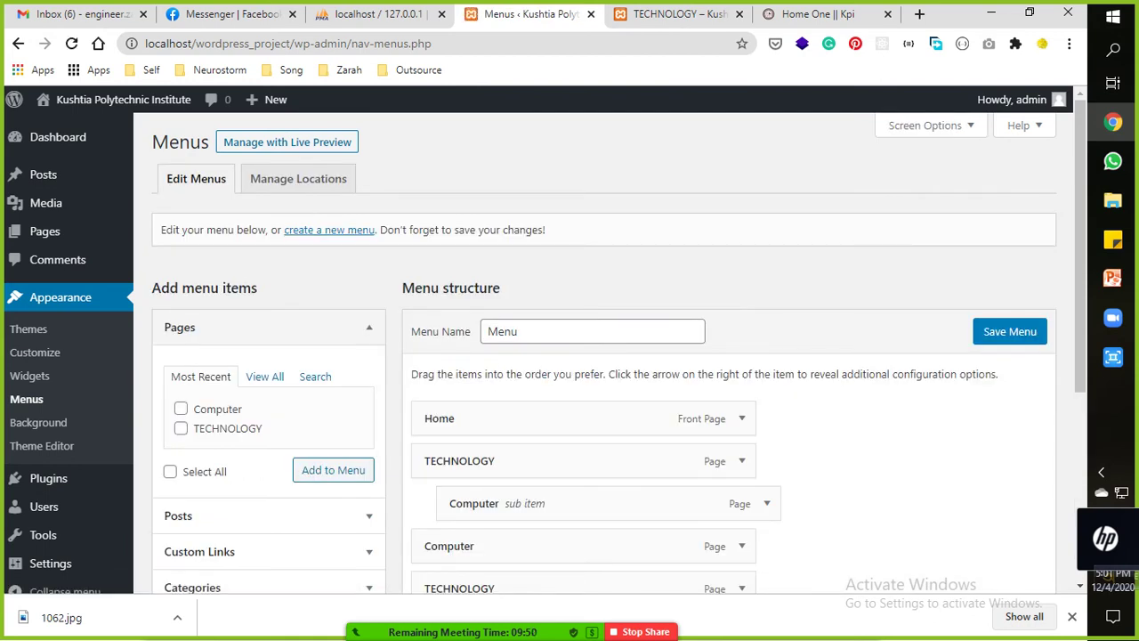
pyautogui.click(298, 178)
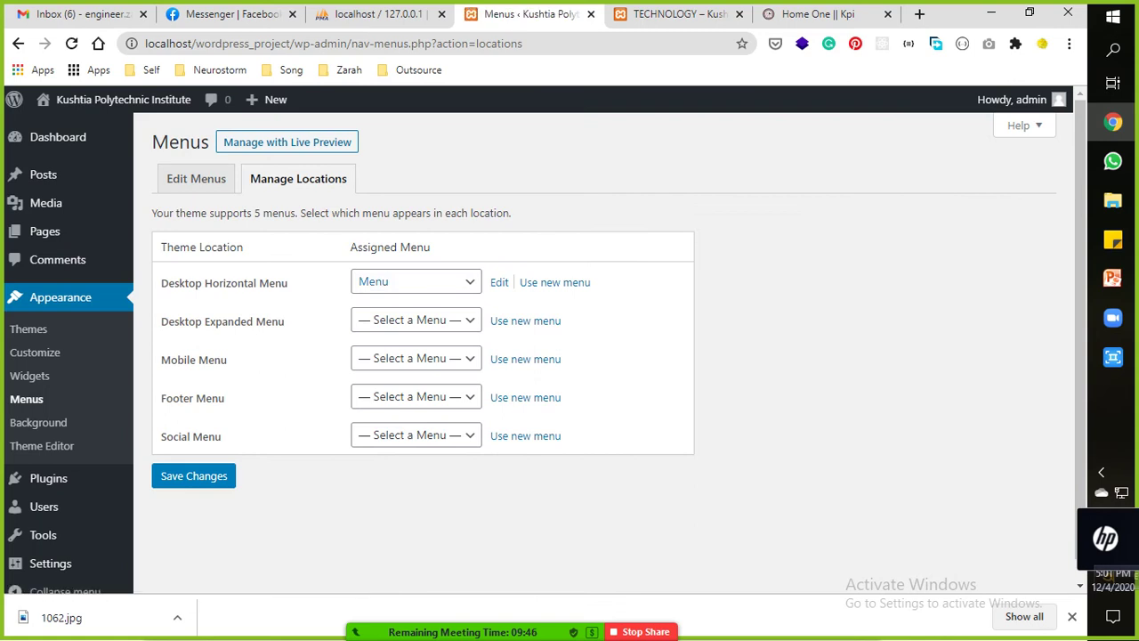
pyautogui.click(372, 281)
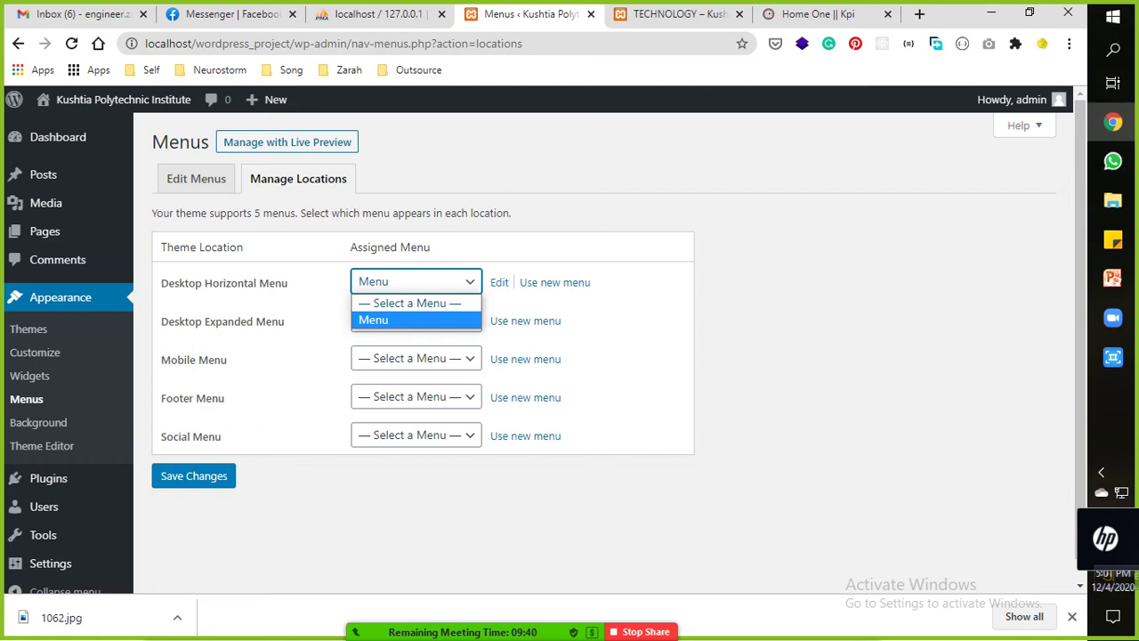
pyautogui.press('Return')
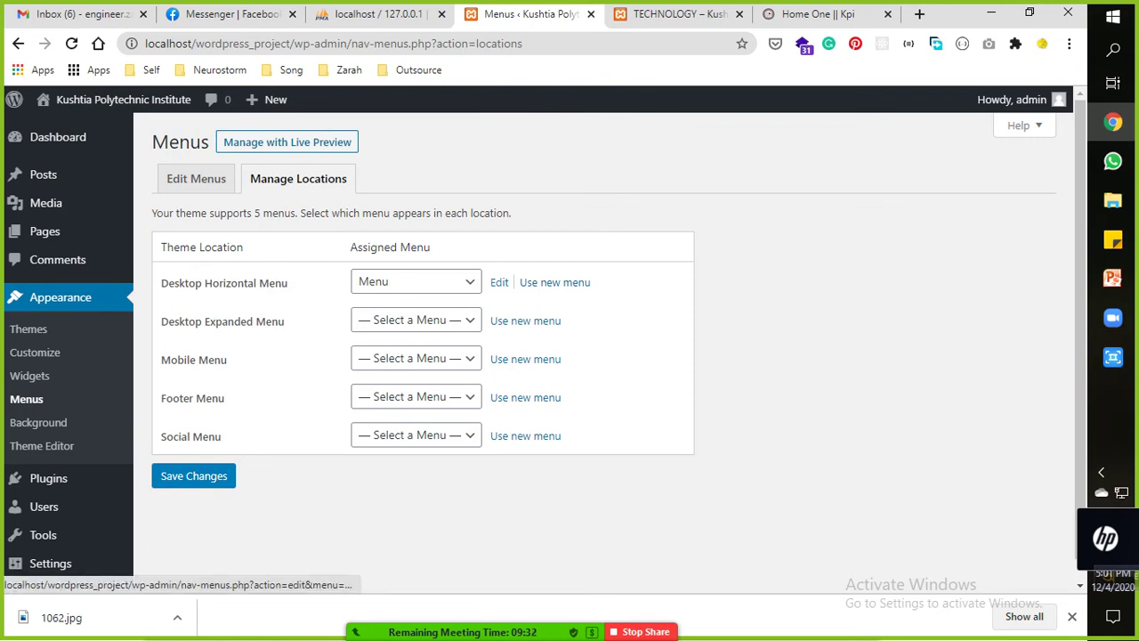
# Clear the Desktop Horizontal Menu assignment, assign Menu to the Desktop Expanded Menu location, and save the changes.
pyautogui.click(415, 320)
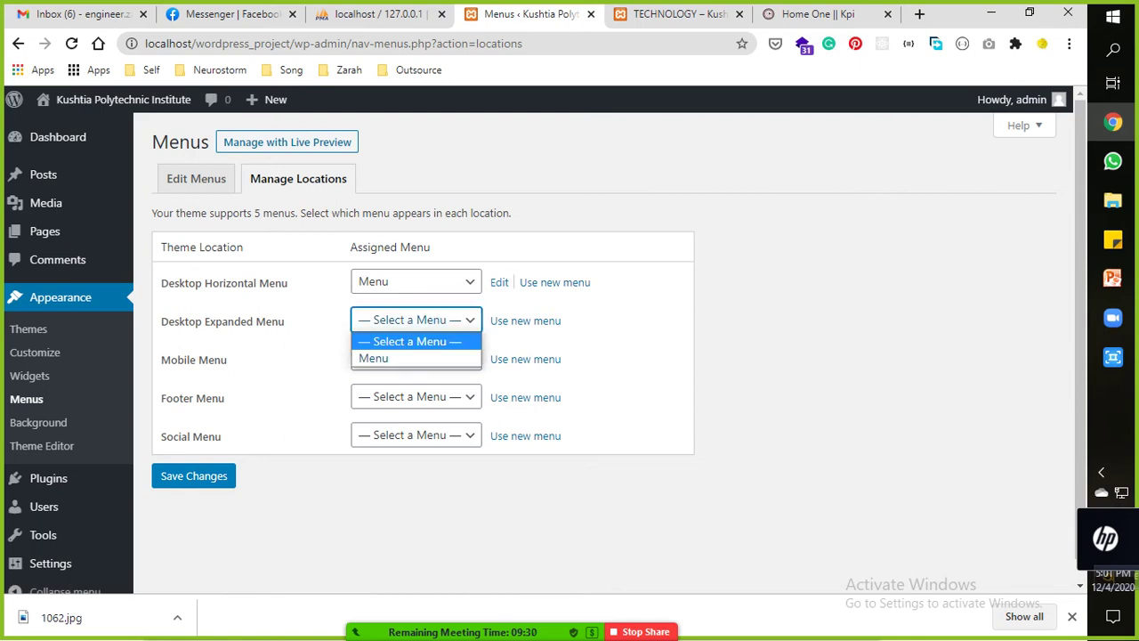
pyautogui.click(415, 282)
pyautogui.click(409, 303)
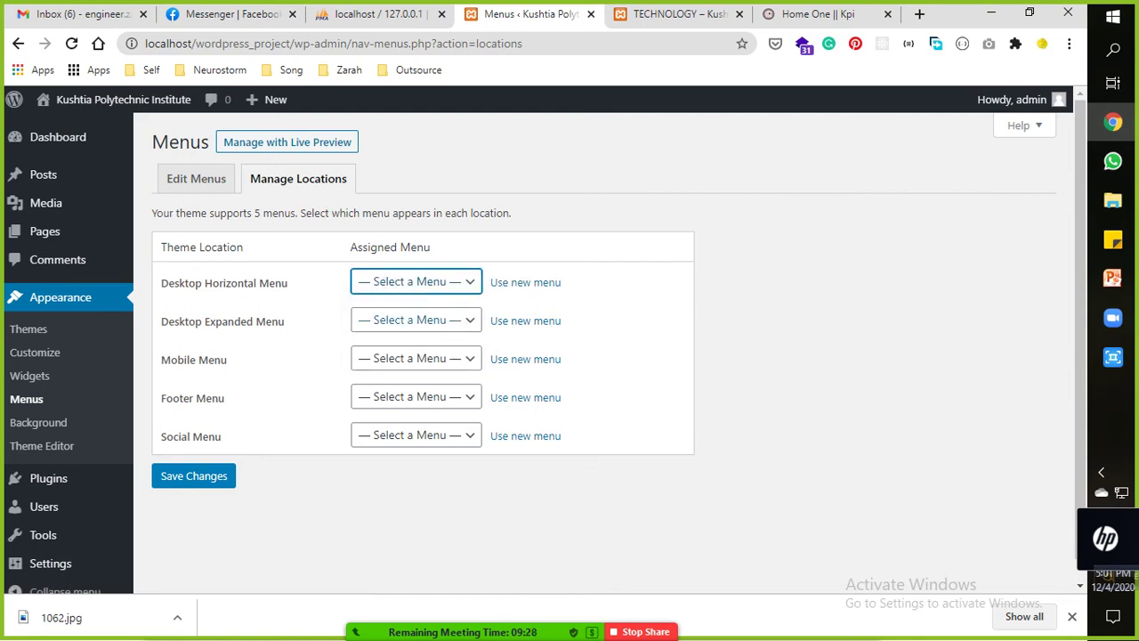
pyautogui.click(415, 320)
pyautogui.click(373, 358)
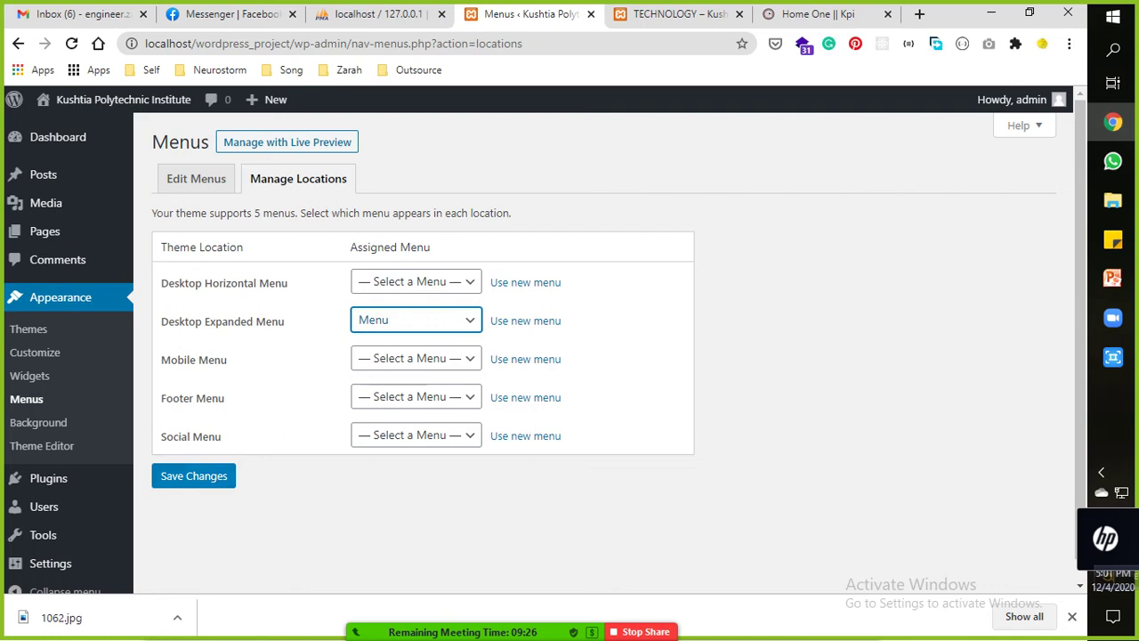
pyautogui.click(194, 475)
# Reload the site's TECHNOLOGY page, view its expanded menu, and return to the menu locations.
pyautogui.hotkey('ctrl', 'Tab')
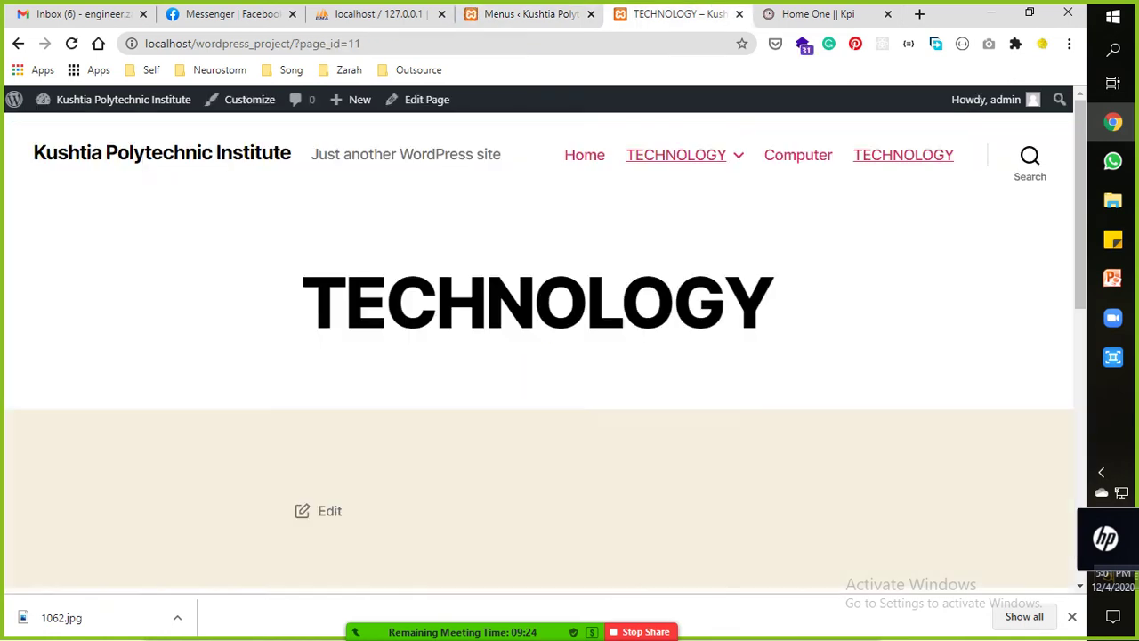
pyautogui.click(71, 42)
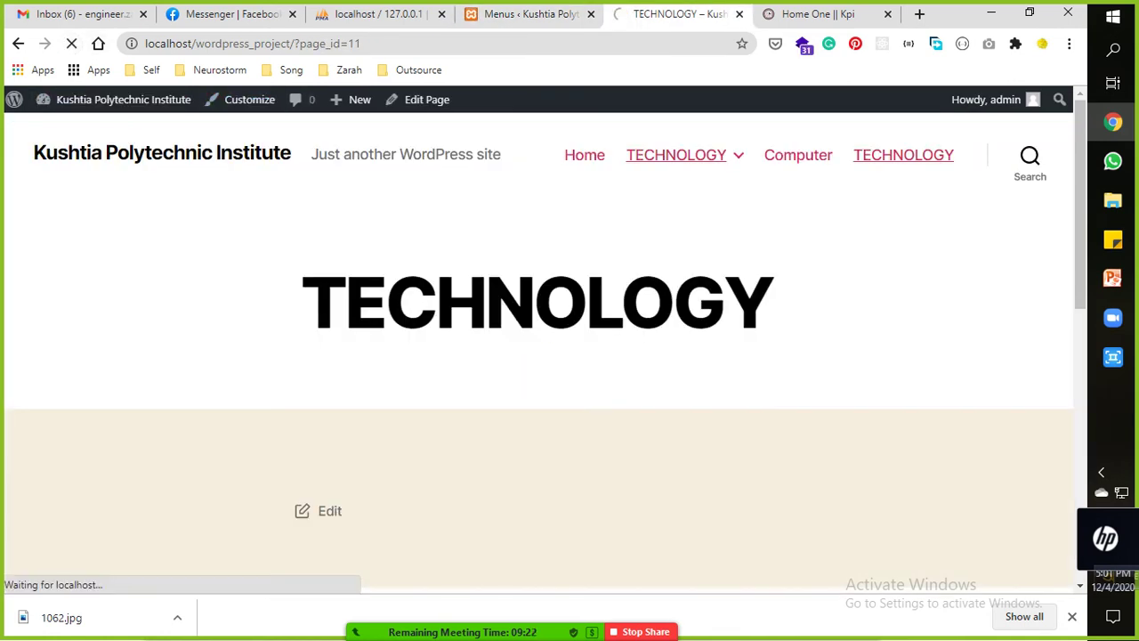
pyautogui.click(855, 154)
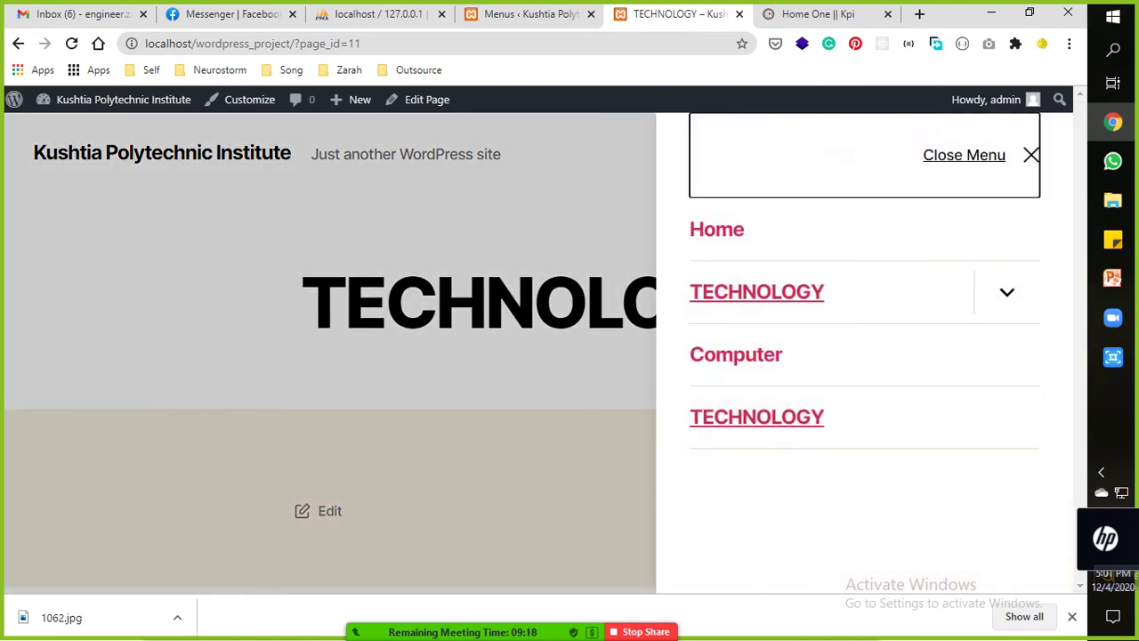
pyautogui.press('Escape')
pyautogui.hotkey('ctrl', 'shift', 'Tab')
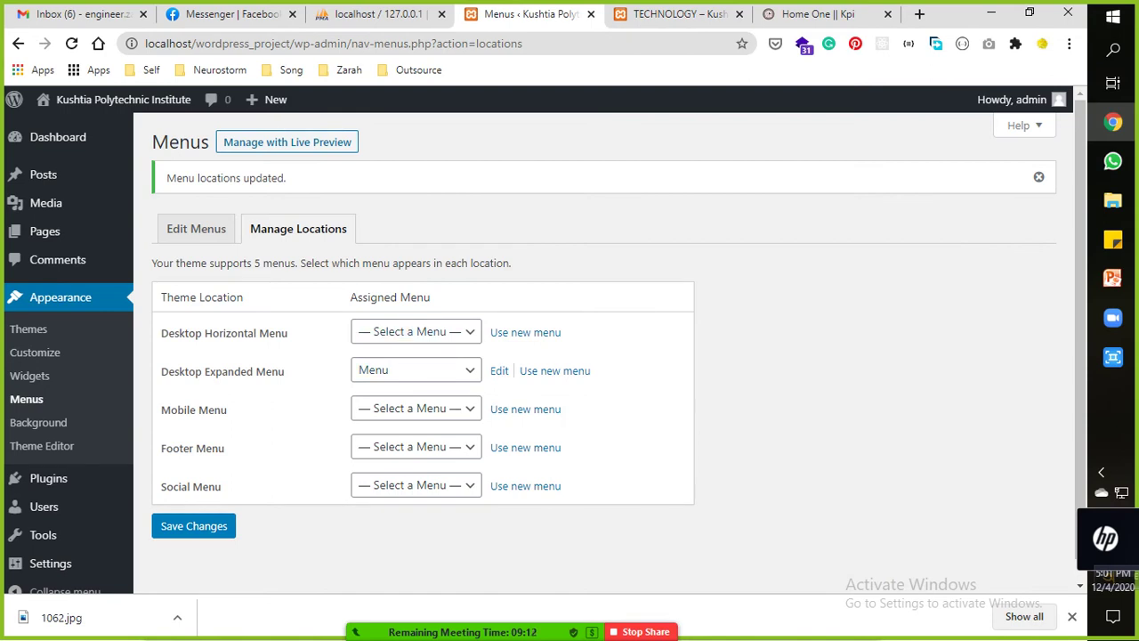
# Compare the kushtiapi.gov.bd navigation with the expanded menu on the TECHNOLOGY page, and return to the menu locations.
pyautogui.hotkey('ctrl', 'Tab')
pyautogui.hotkey('ctrl', 'Tab')
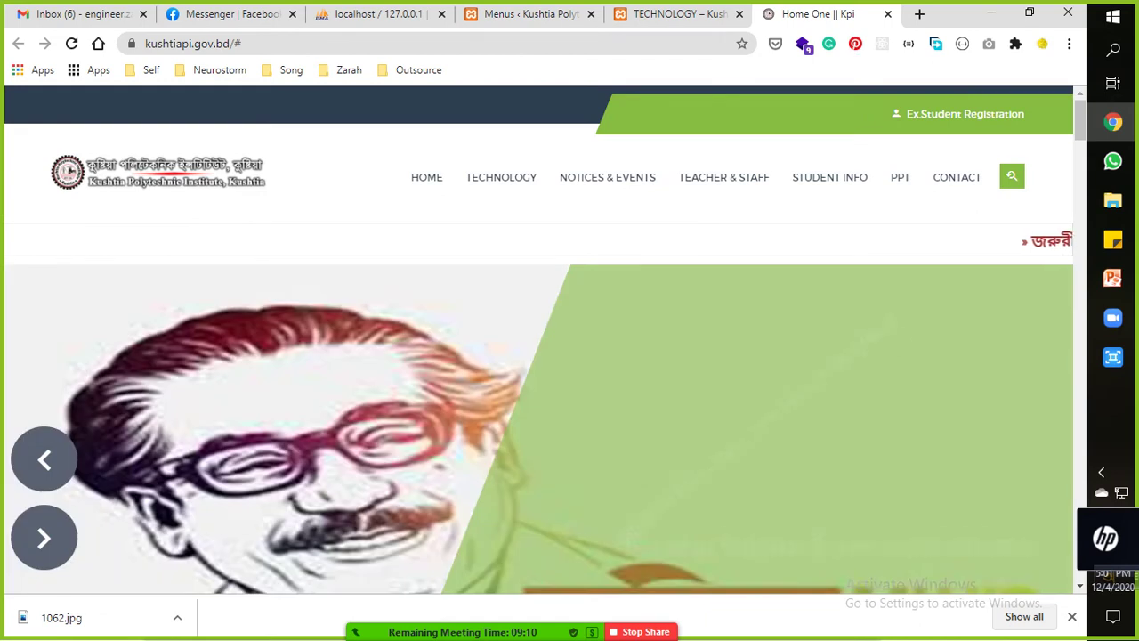
pyautogui.hotkey('ctrl', 'shift', 'Tab')
pyautogui.press('Return')
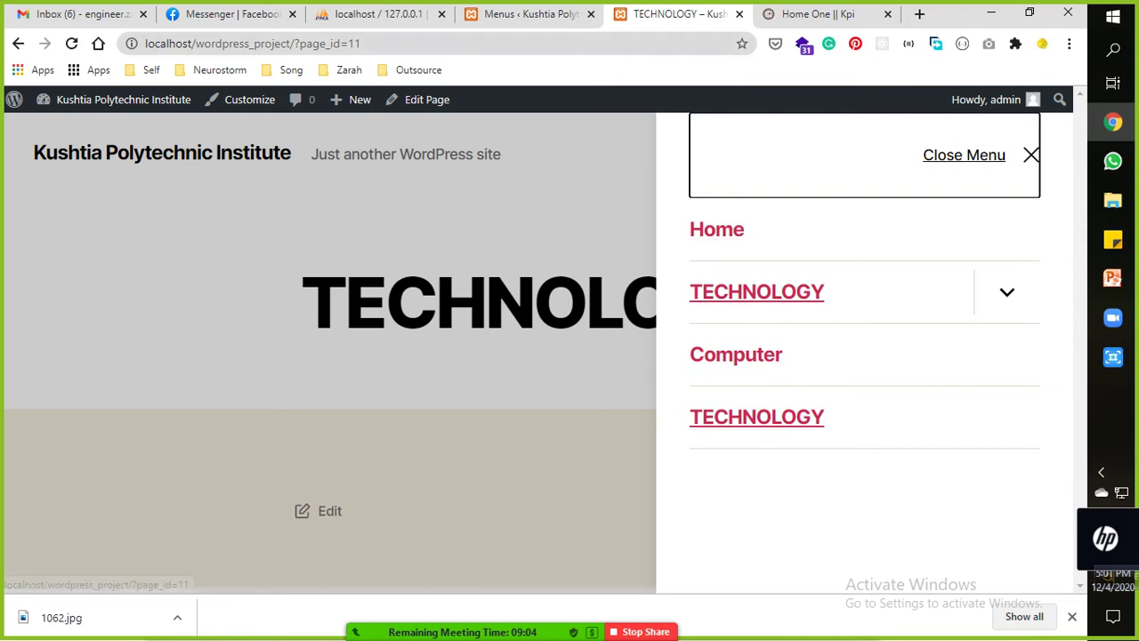
pyautogui.hotkey('ctrl', 'shift', 'Tab')
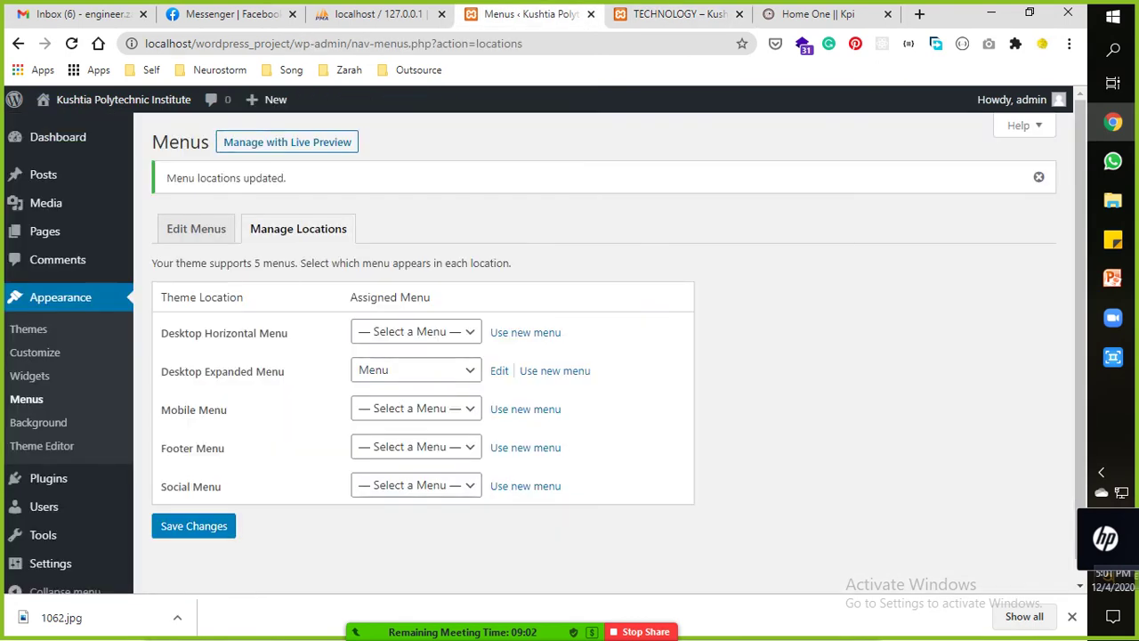
# Close and reopen the expanded menu on the TECHNOLOGY page, and return to the menu locations.
pyautogui.hotkey('ctrl', 'Tab')
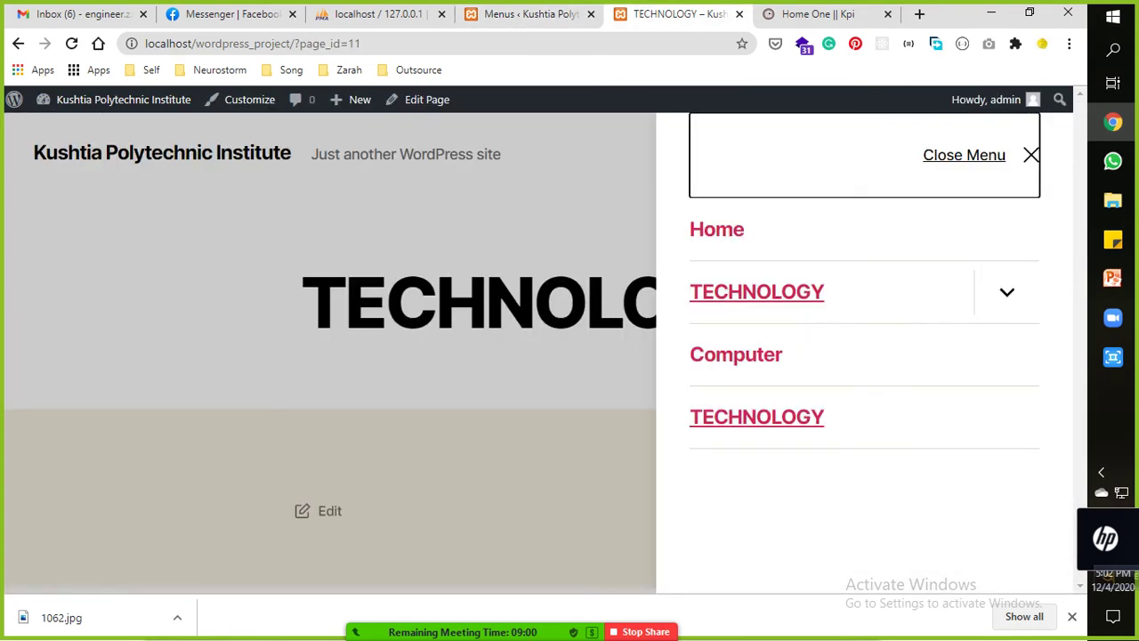
pyautogui.press('Escape')
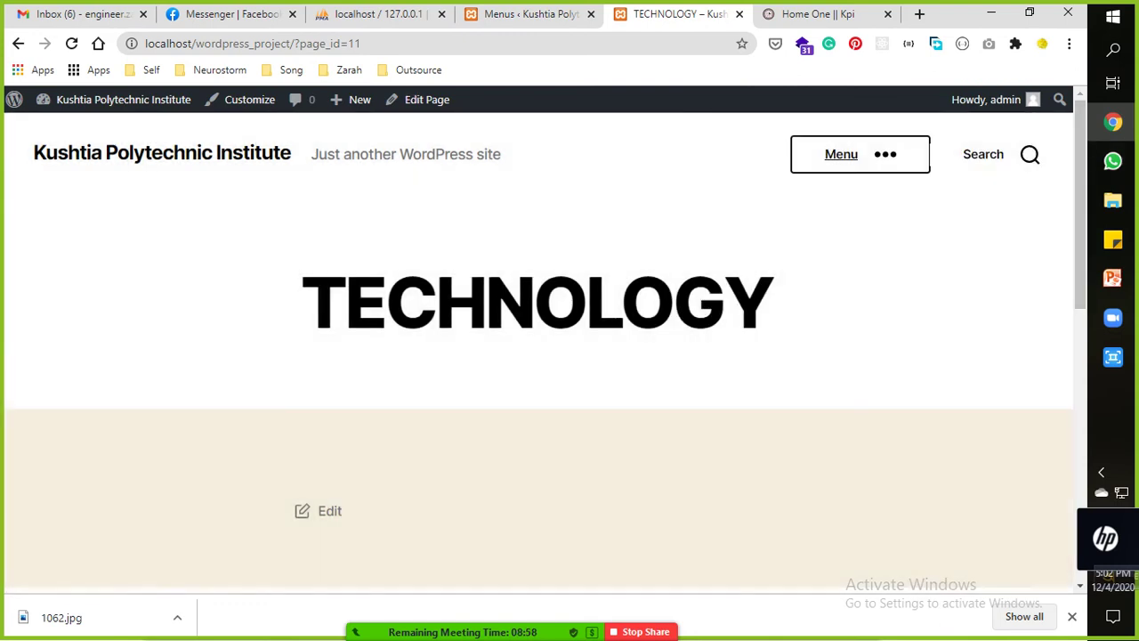
pyautogui.press('Return')
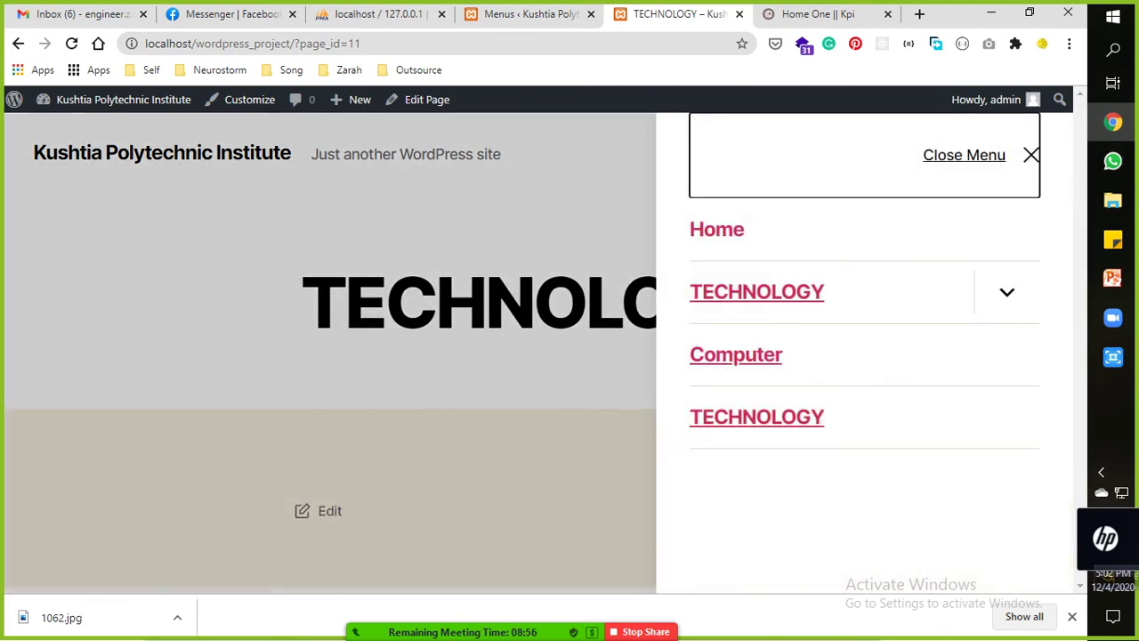
pyautogui.hotkey('ctrl', 'shift', 'Tab')
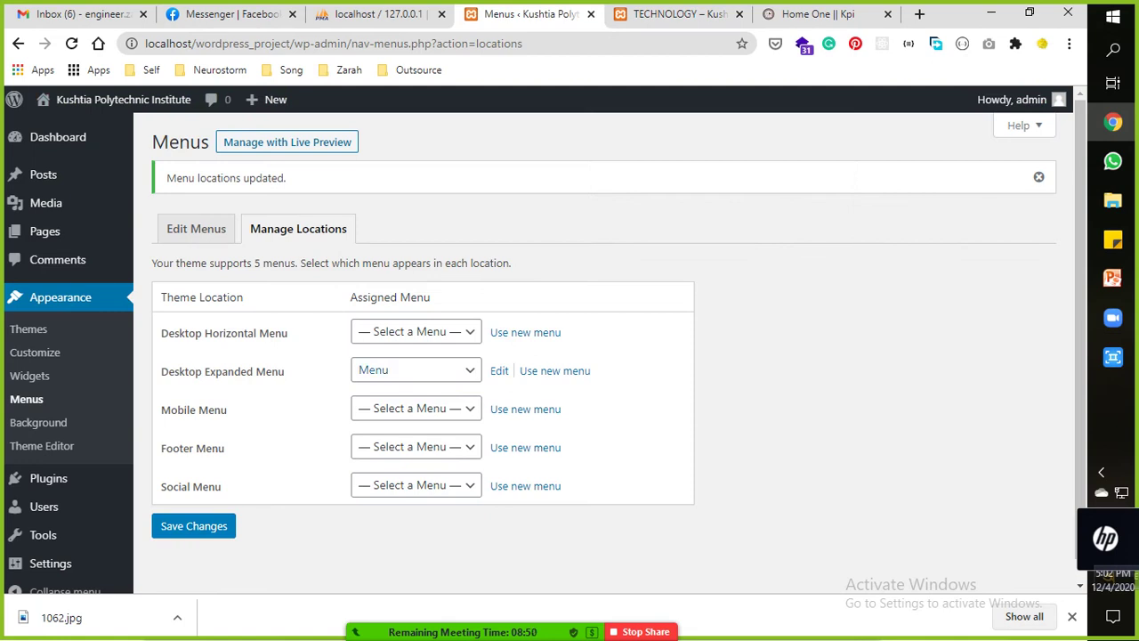
# Assign Menu to the Mobile Menu location and save the changes.
pyautogui.click(416, 408)
pyautogui.click(415, 446)
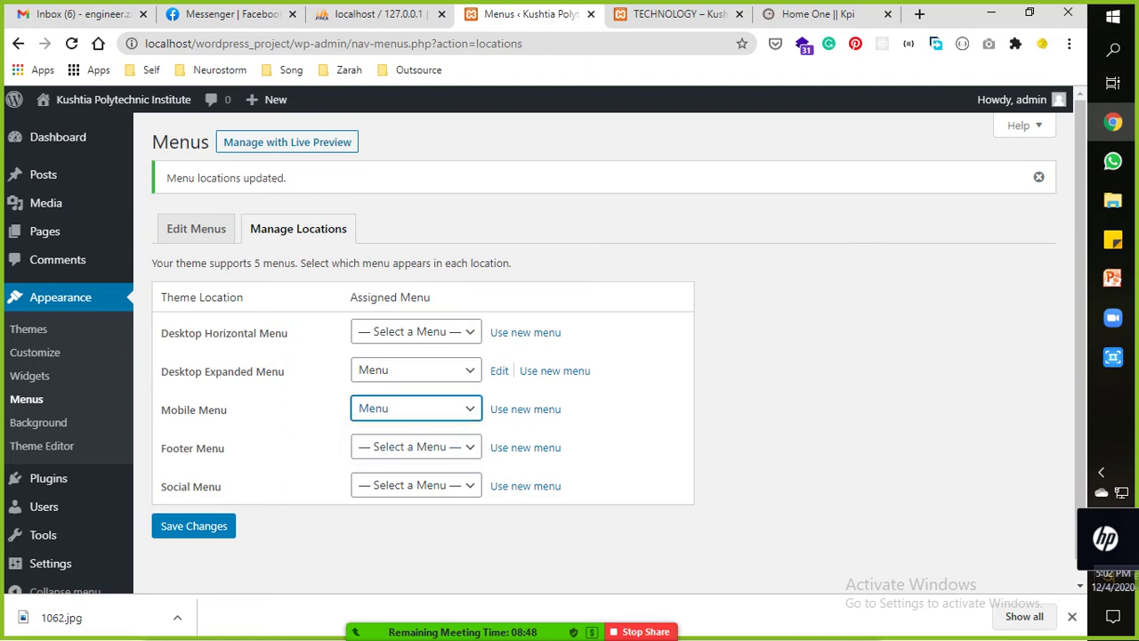
pyautogui.click(222, 520)
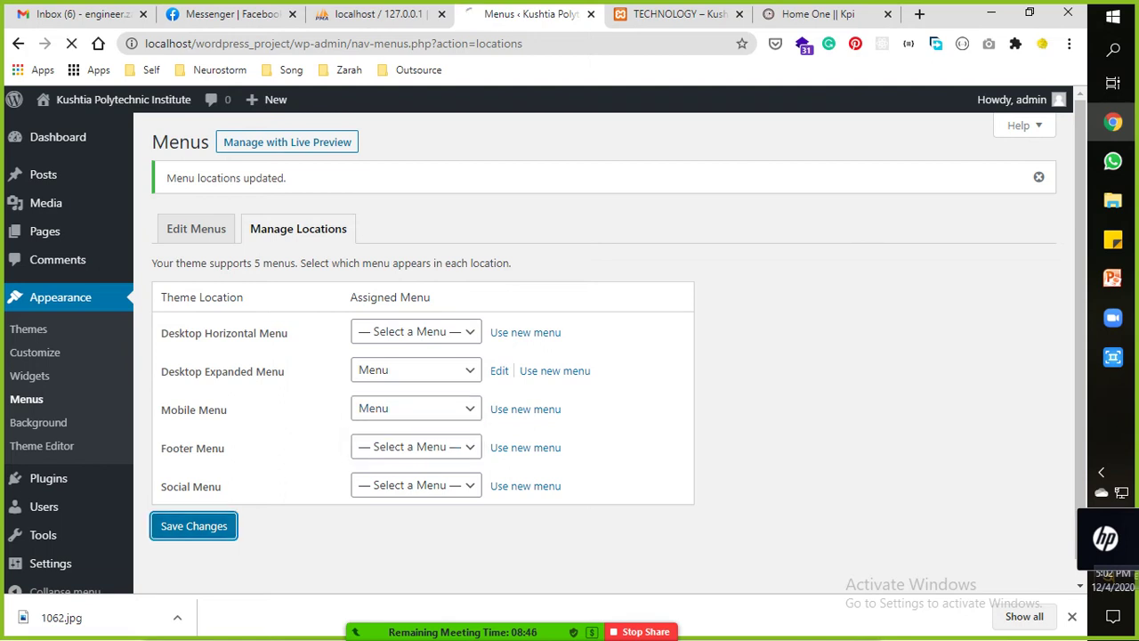
# Reload the TECHNOLOGY page to check its header with the mobile location assigned, and return to the menu locations.
pyautogui.hotkey('ctrl', 'Tab')
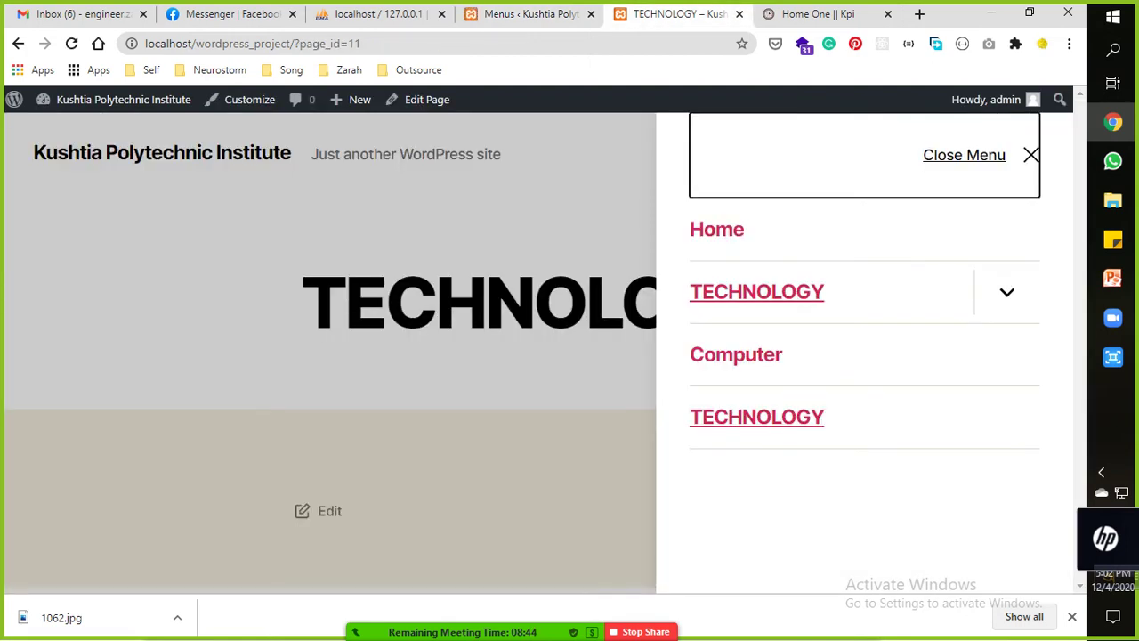
pyautogui.press('F5')
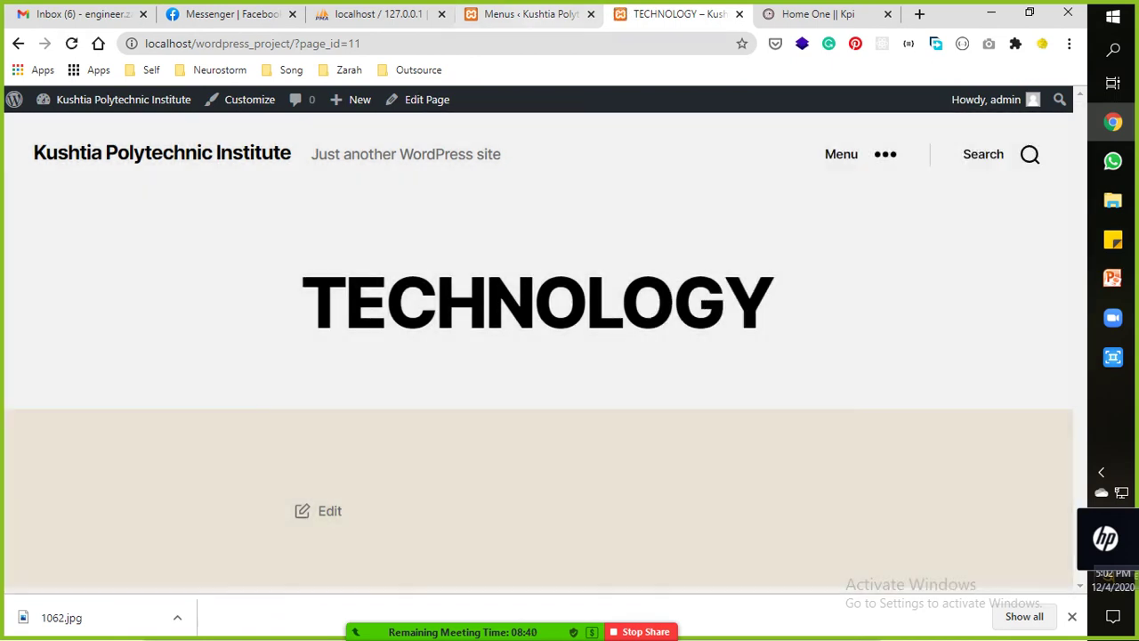
pyautogui.hotkey('ctrl', 'shift', 'Tab')
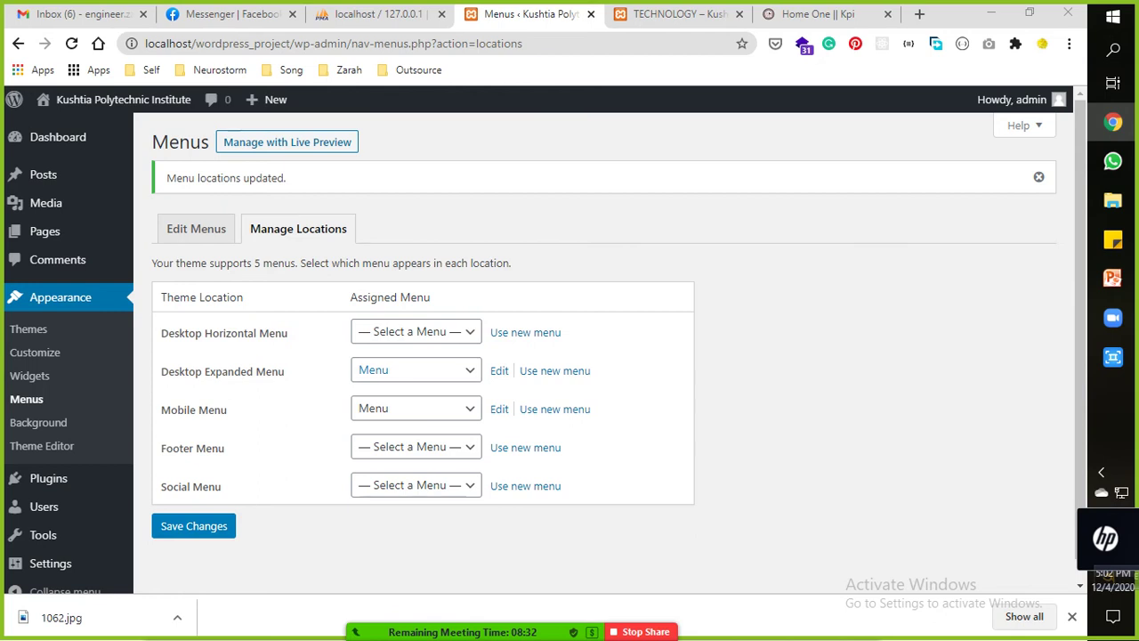
# Clear the Desktop Expanded Menu assignment, assign Menu to the Desktop Horizontal Menu location, and save the changes.
pyautogui.click(415, 370)
pyautogui.click(409, 391)
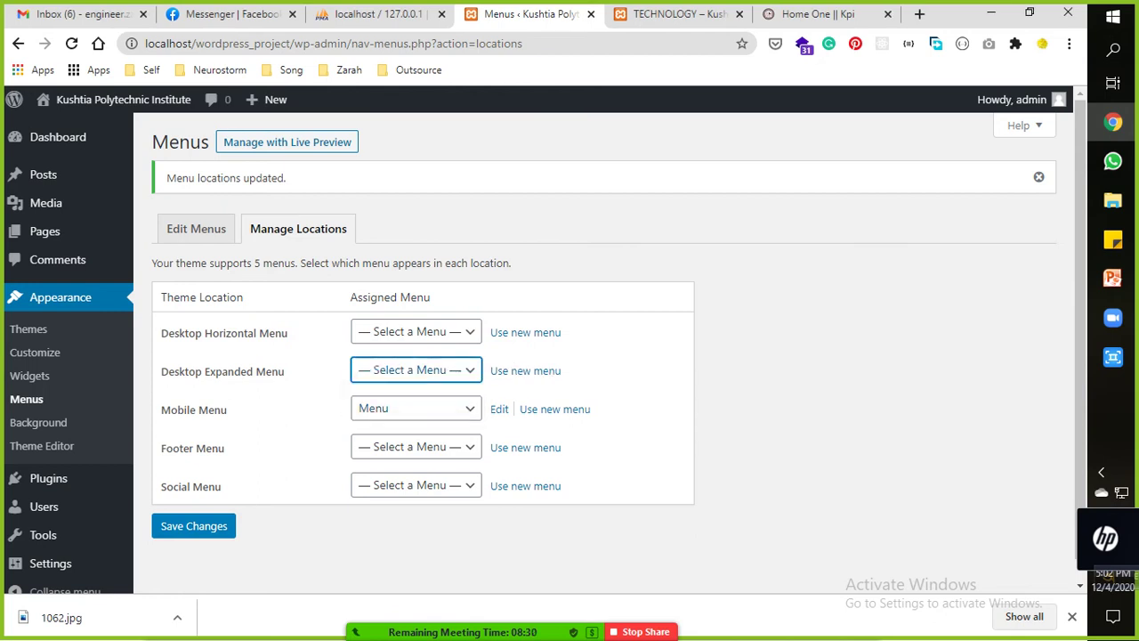
pyautogui.click(416, 332)
pyautogui.click(409, 368)
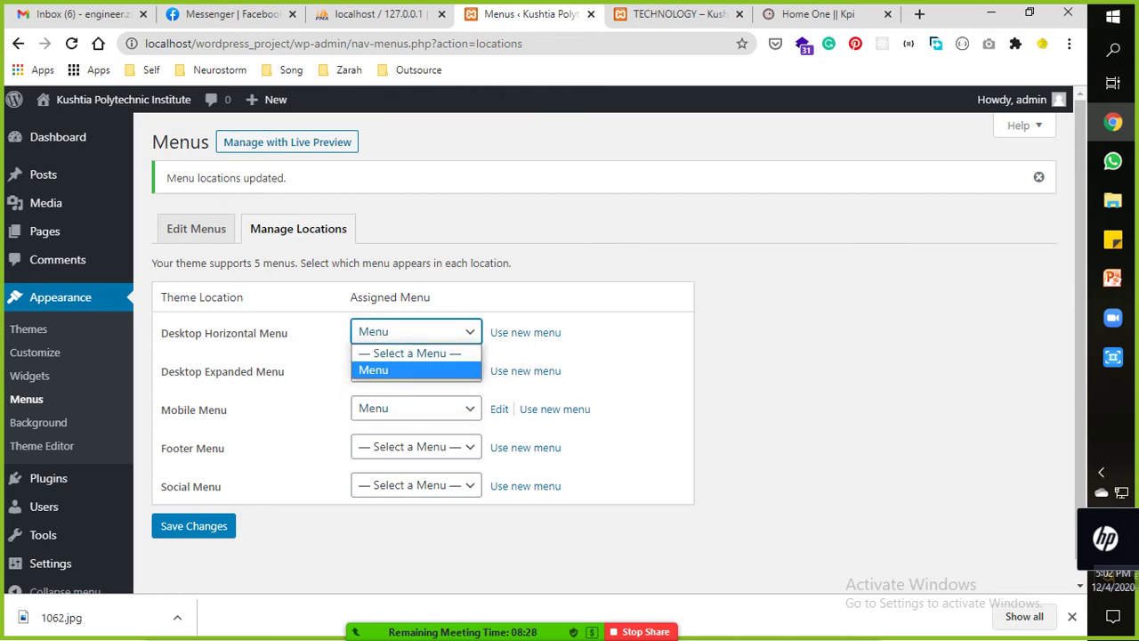
pyautogui.click(194, 526)
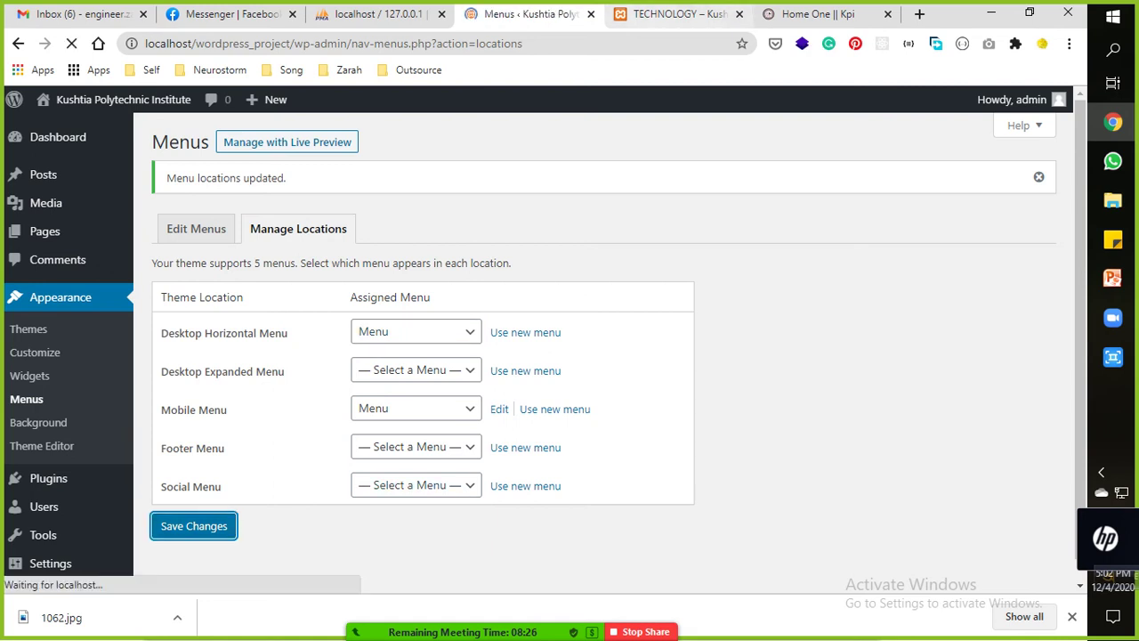
# Reload the TECHNOLOGY page, narrow and re-widen the browser window to check how the header menu adapts, and return to the menu locations.
pyautogui.click(669, 14)
pyautogui.click(71, 42)
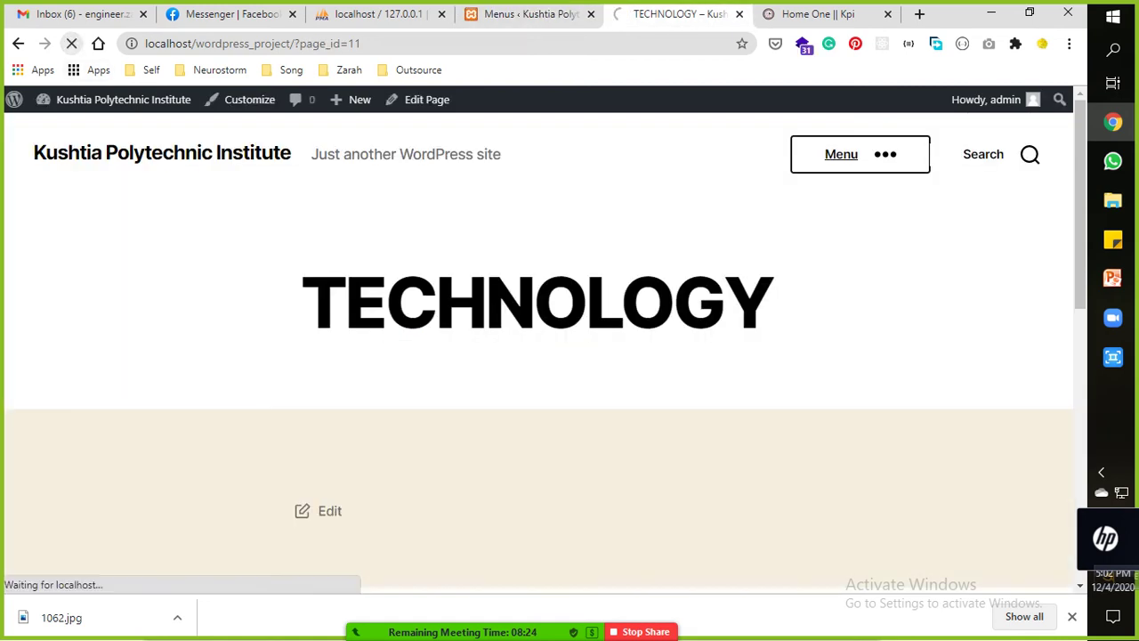
pyautogui.moveTo(677, 155)
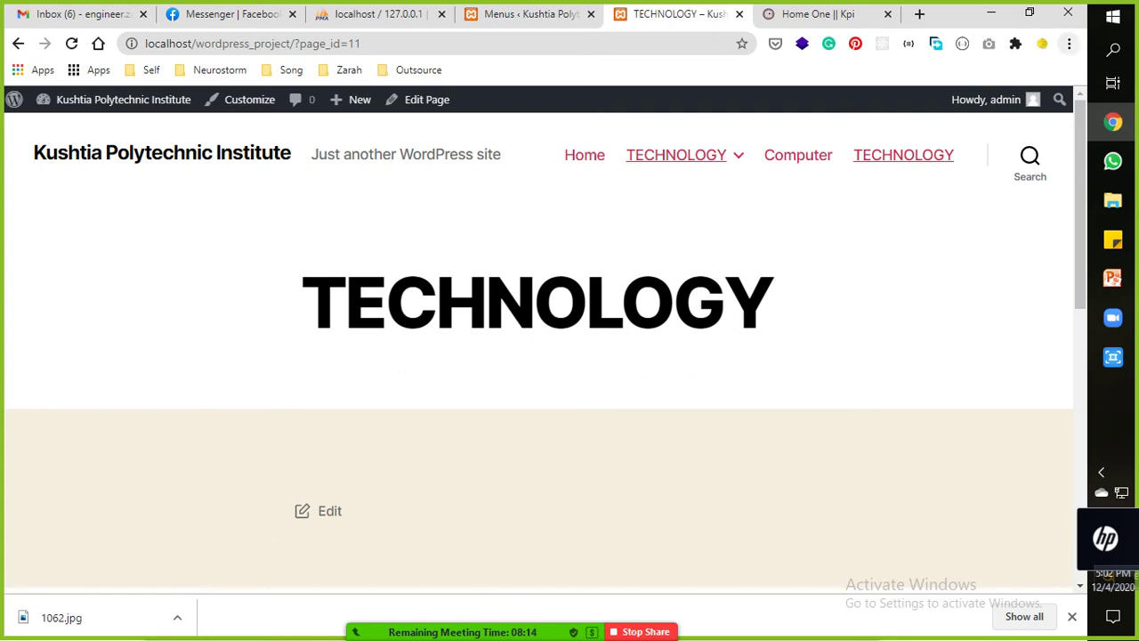
pyautogui.press('super+Down')
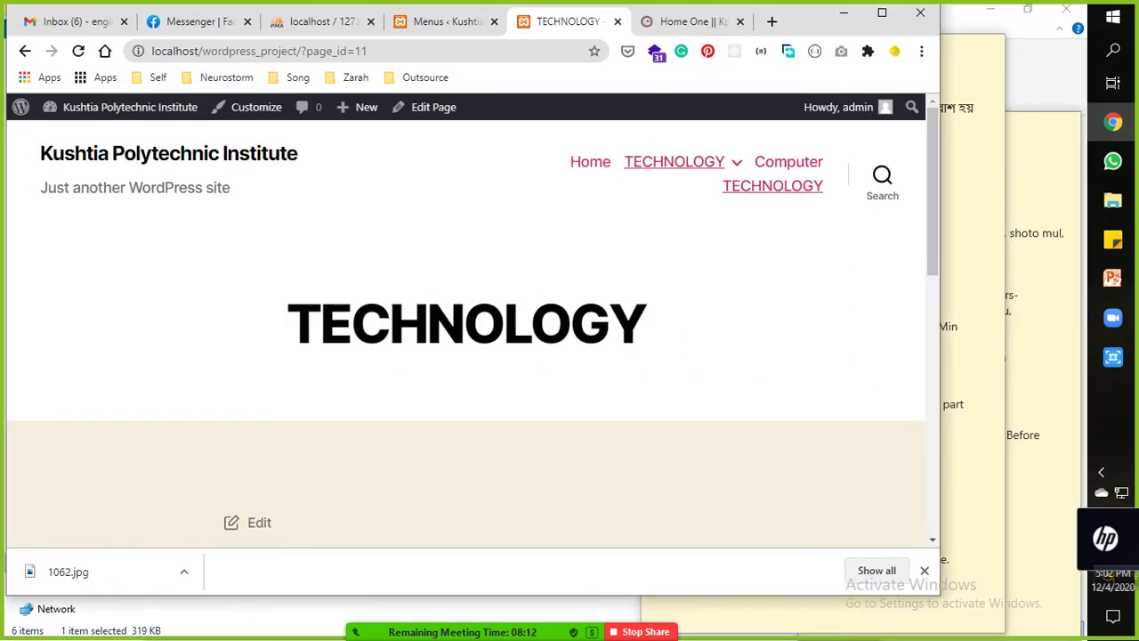
pyautogui.moveTo(940, 233); pyautogui.dragTo(664, 233)
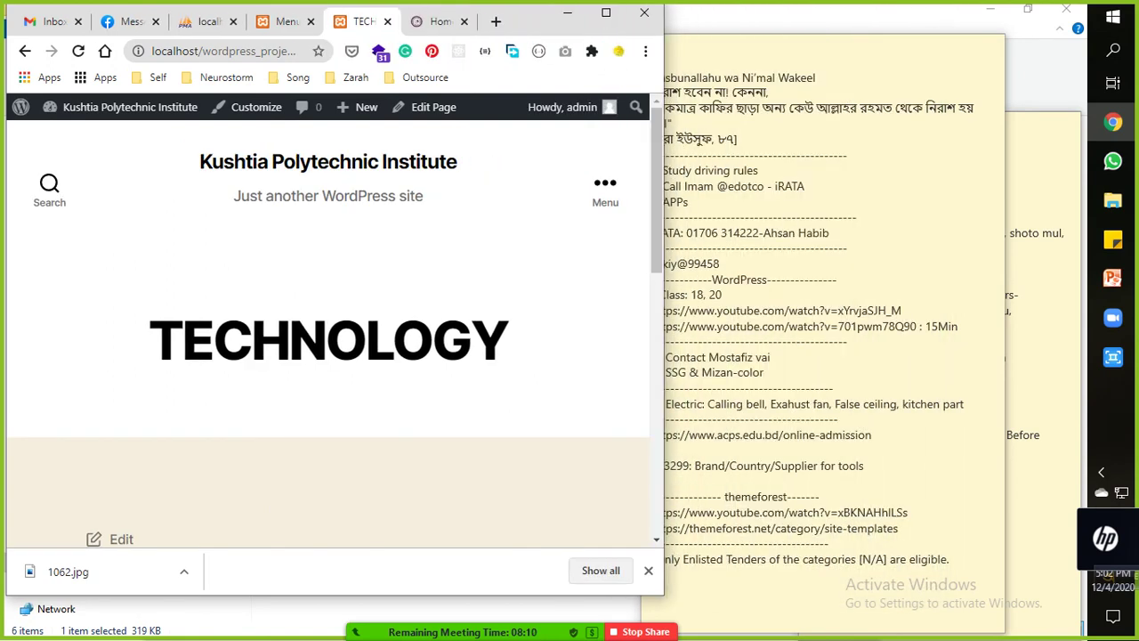
pyautogui.press('super+Up')
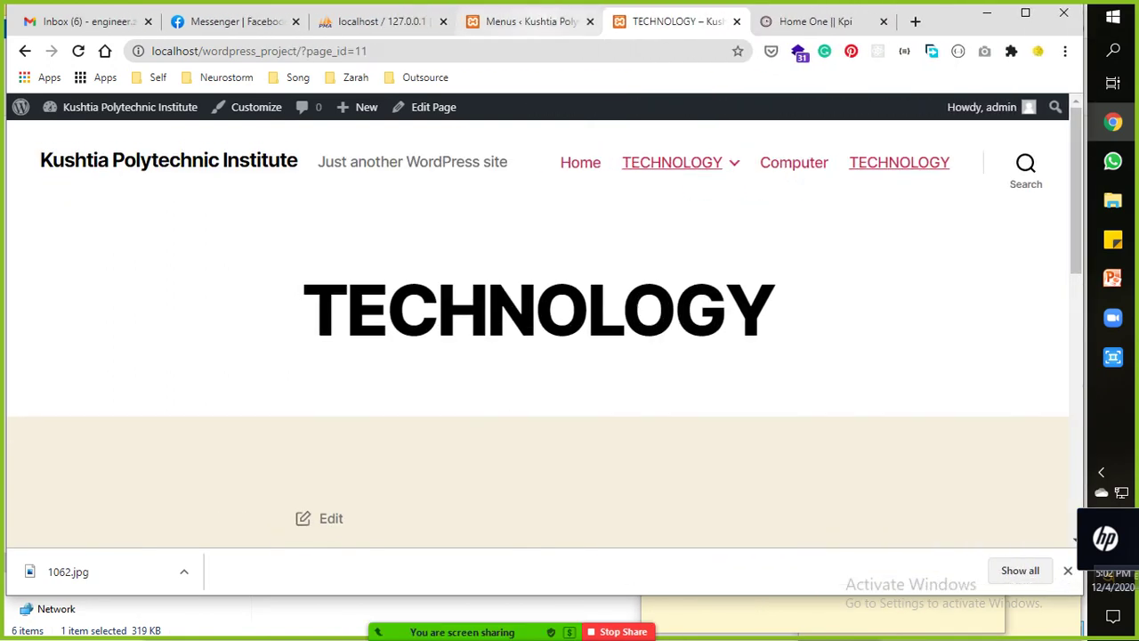
pyautogui.hotkey('ctrl', 'shift', 'Tab')
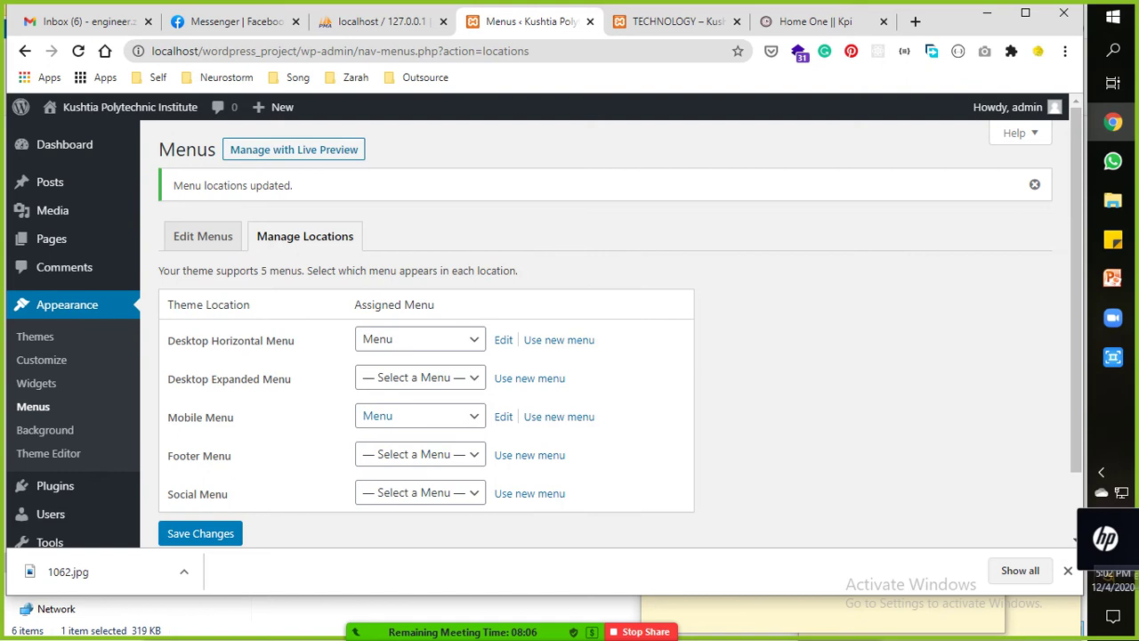
# Reselect Menu for the Mobile Menu location, save the changes, and glance at the kushtiapi.gov.bd page before returning to the locations.
pyautogui.click(368, 415)
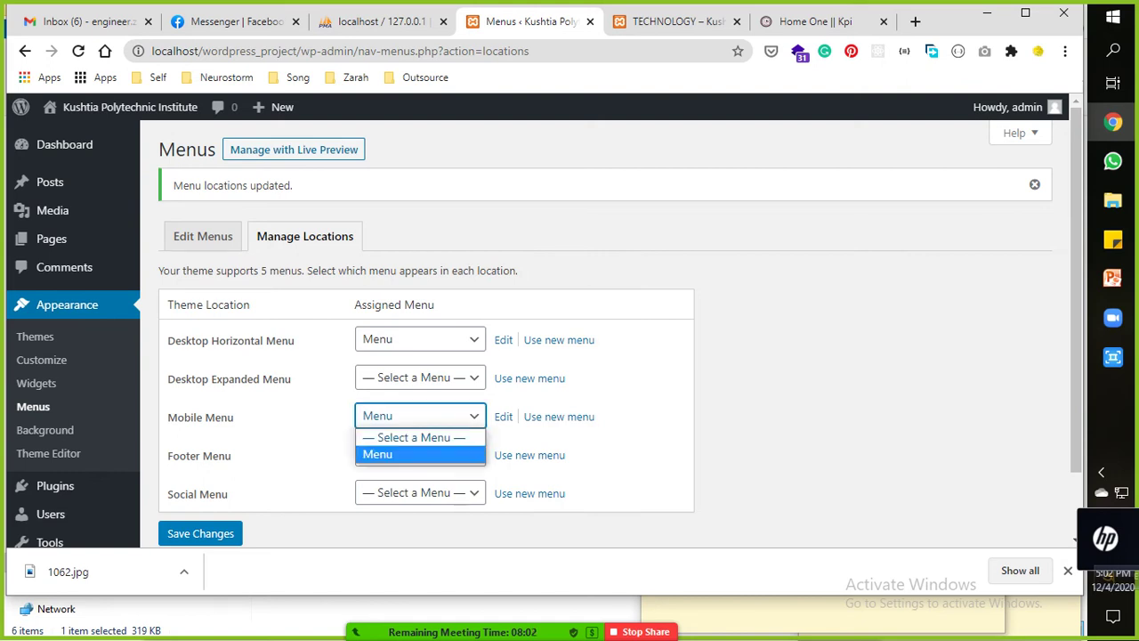
pyautogui.press('Return')
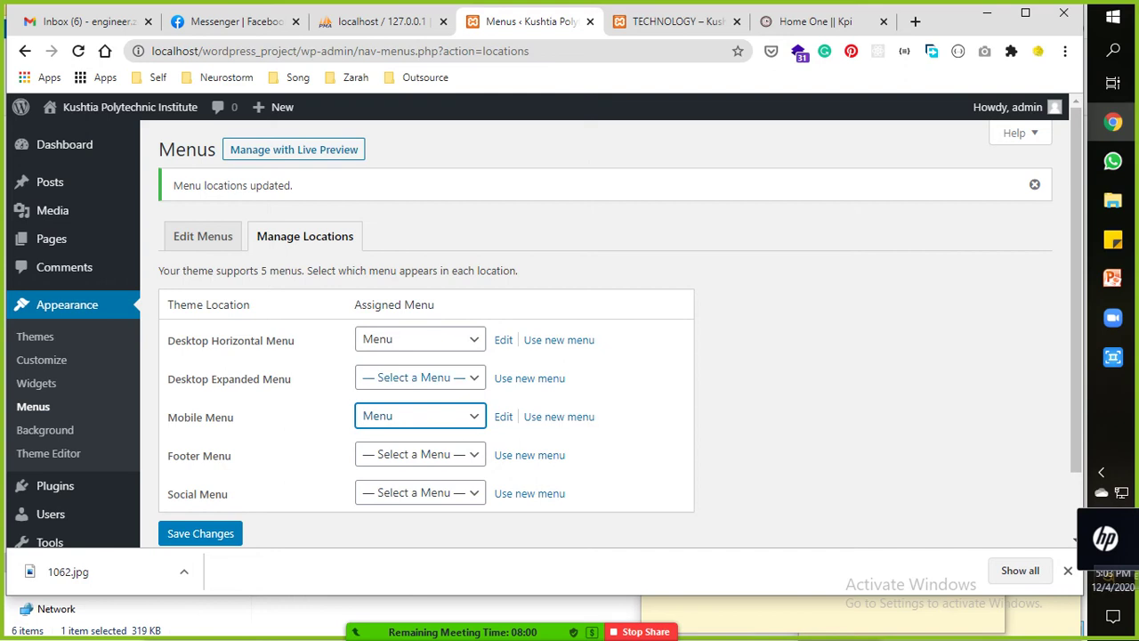
pyautogui.click(200, 533)
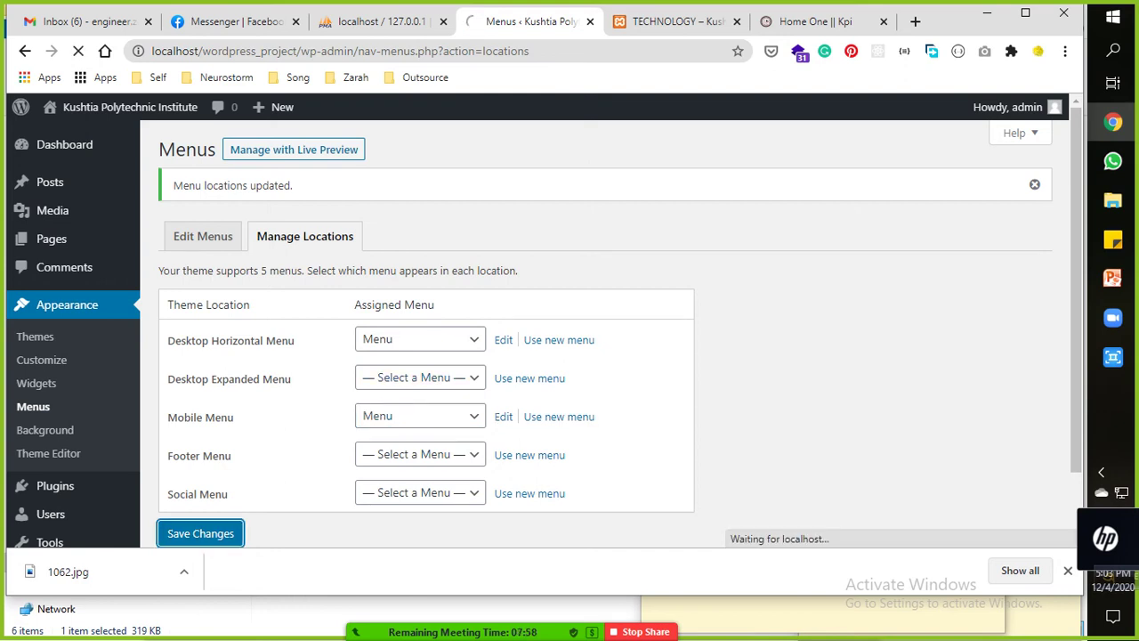
pyautogui.hotkey('ctrl', '6')
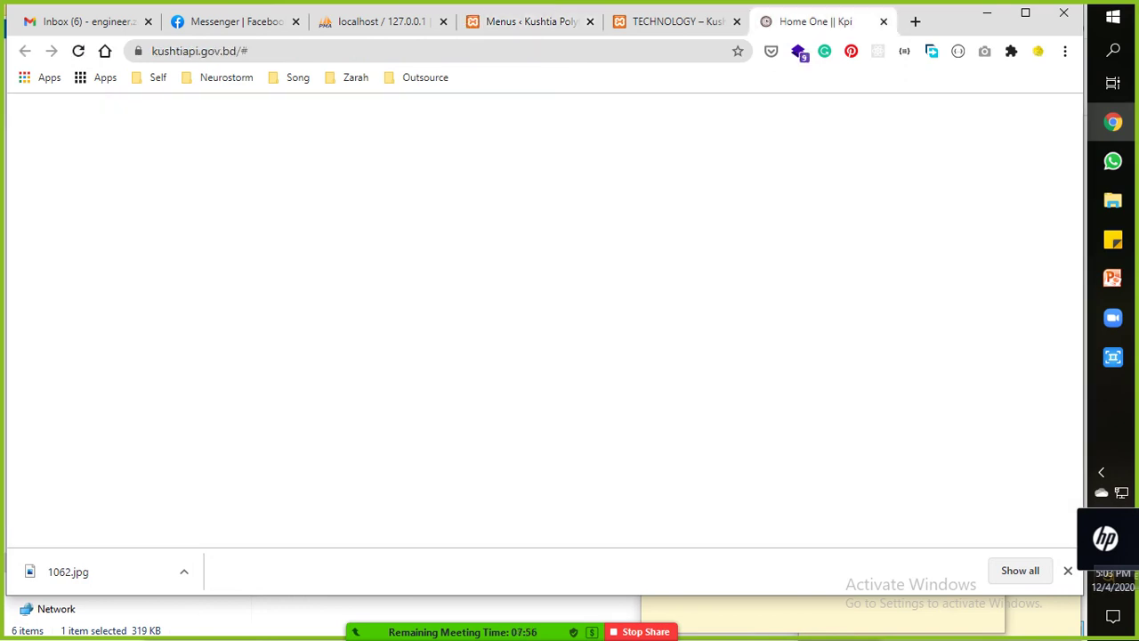
pyautogui.hotkey('ctrl', '4')
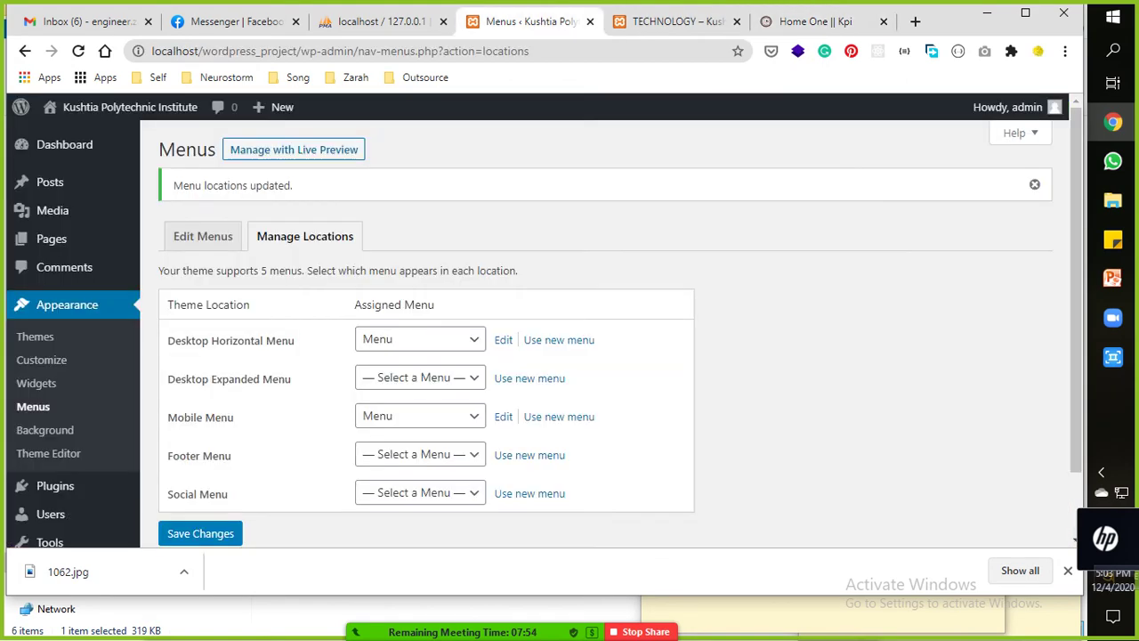
# Clear the Mobile Menu location's assignment and save the changes.
pyautogui.click(421, 416)
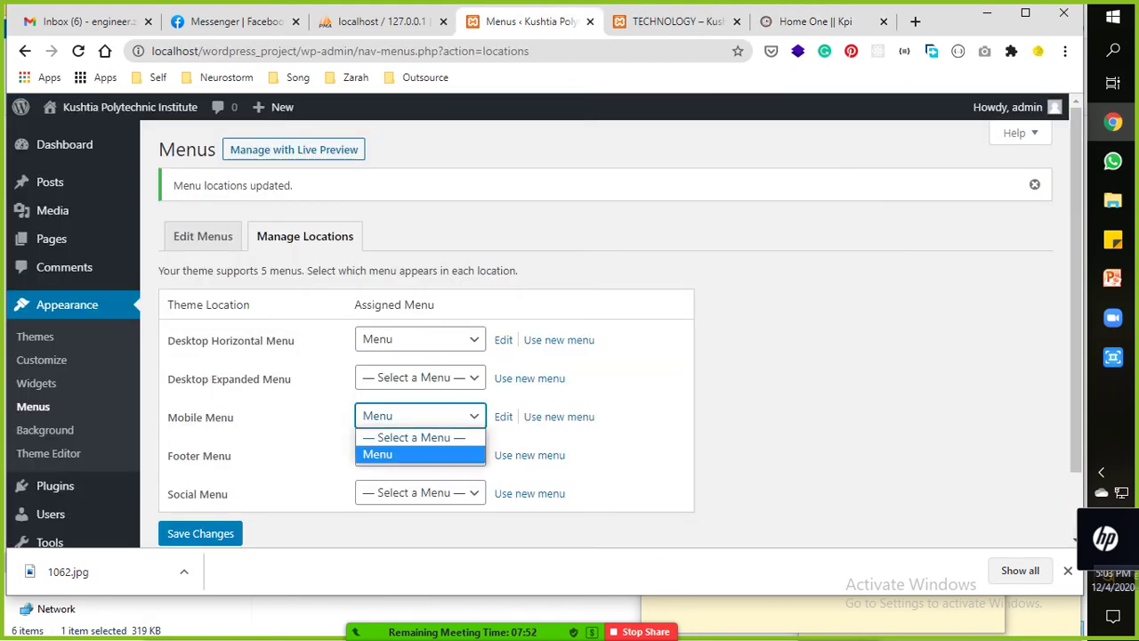
pyautogui.click(420, 437)
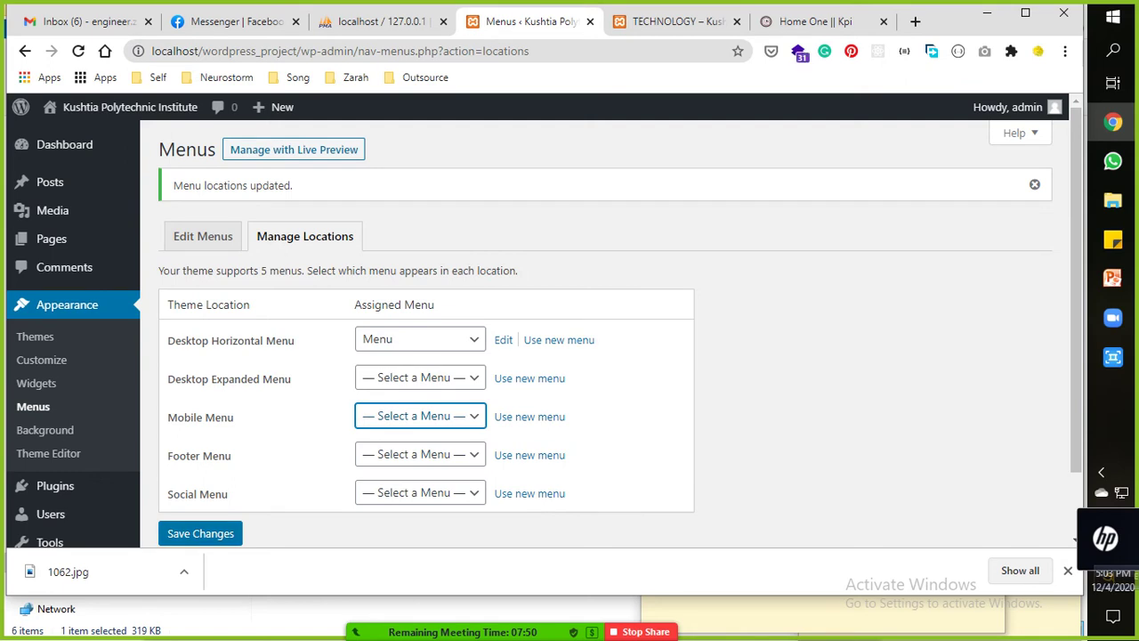
pyautogui.click(200, 533)
# Reload the TECHNOLOGY page, shrink the browser window to a mobile-like width, view the collapsed menu's items, and maximize the window again.
pyautogui.hotkey('ctrl', 'Tab')
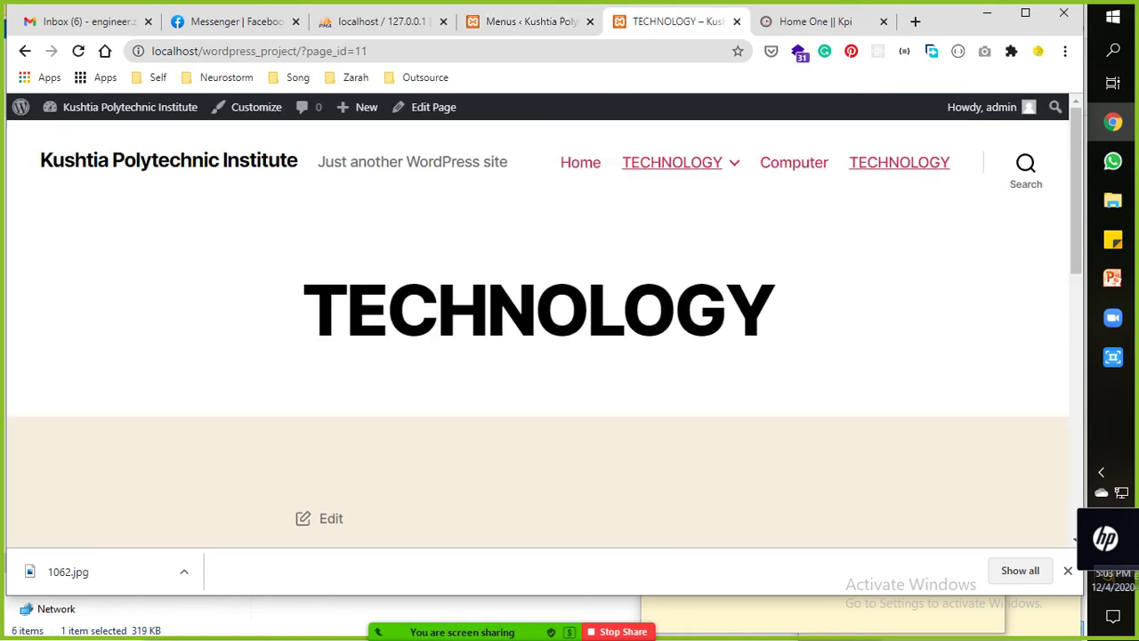
pyautogui.press('F5')
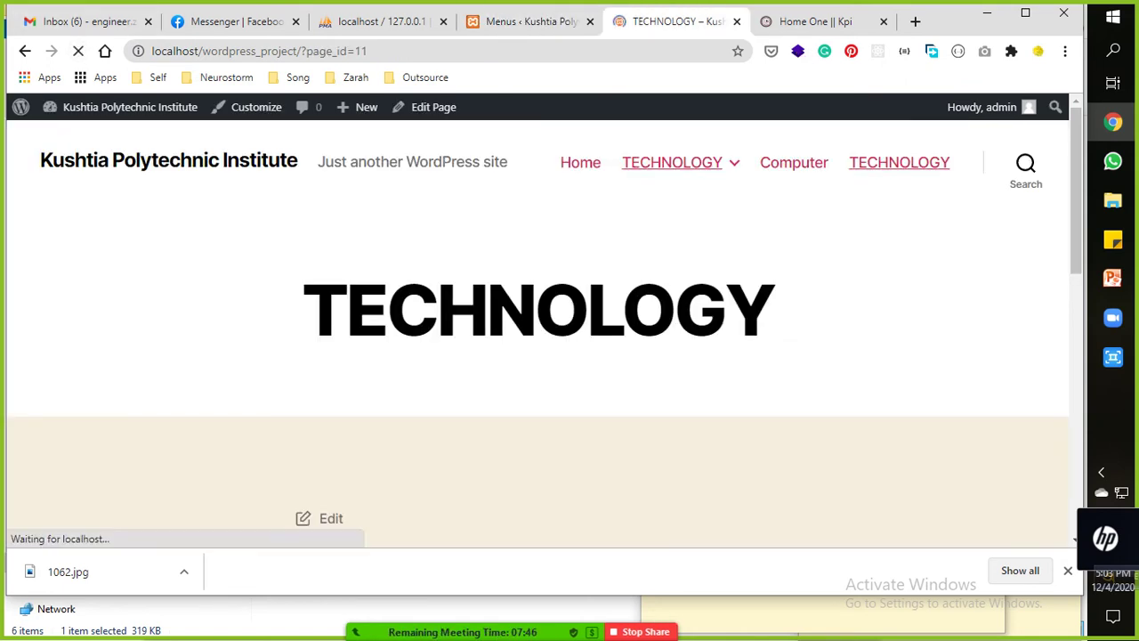
pyautogui.click(1025, 13)
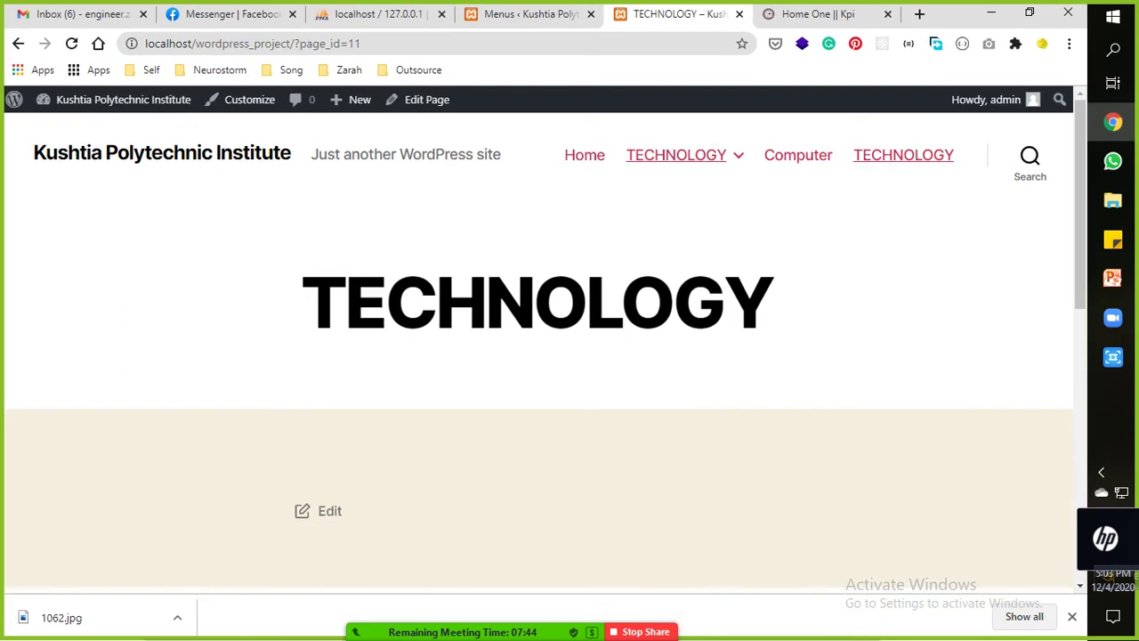
pyautogui.press('super+Down')
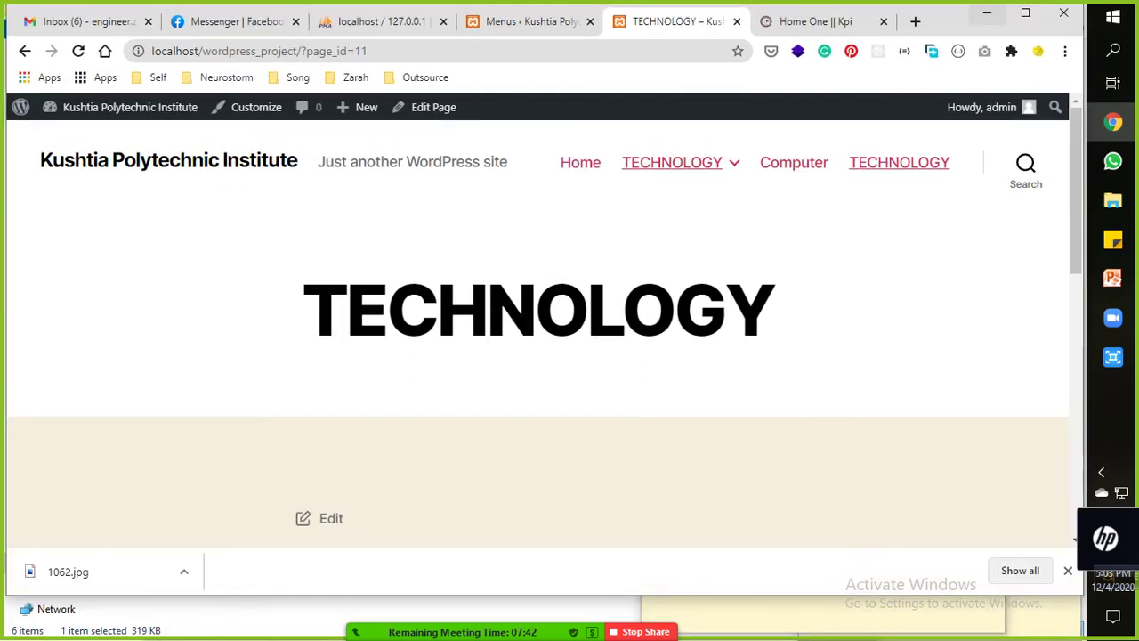
pyautogui.press('super+Left')
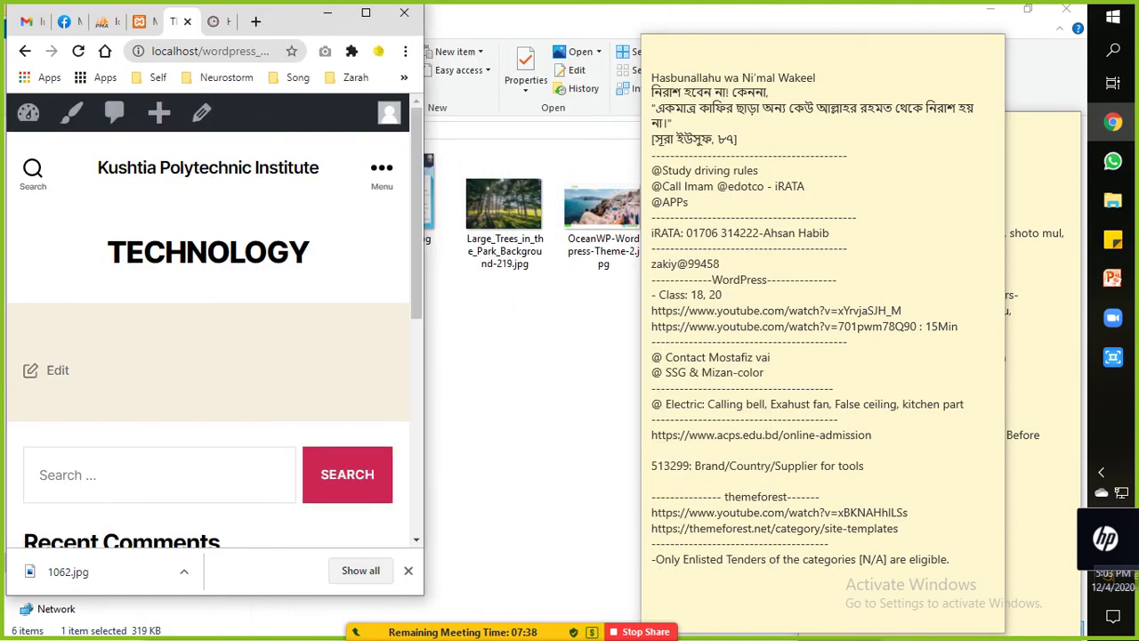
pyautogui.click(381, 173)
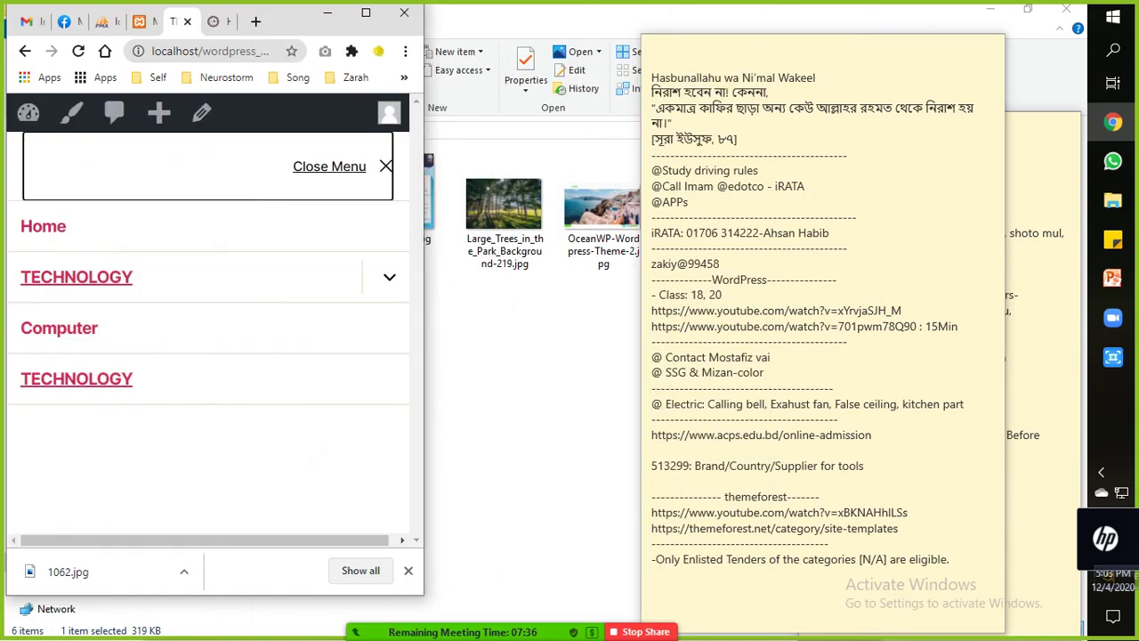
pyautogui.click(366, 12)
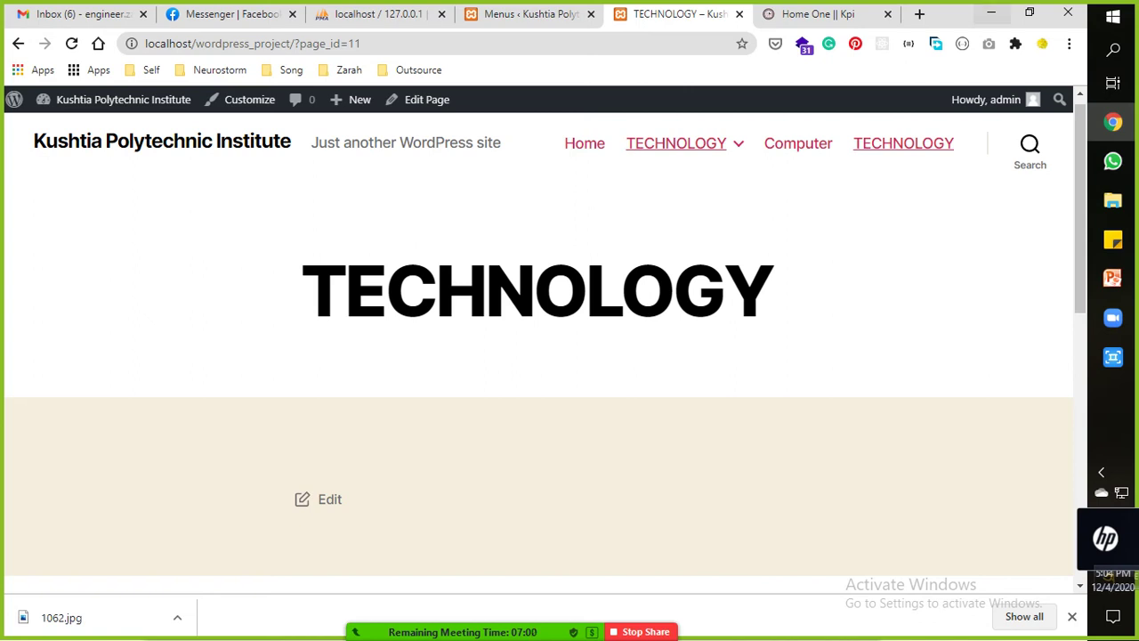
# Return to the WordPress admin and open the Reading settings.
pyautogui.hotkey('ctrl', 'shift', 'Tab')
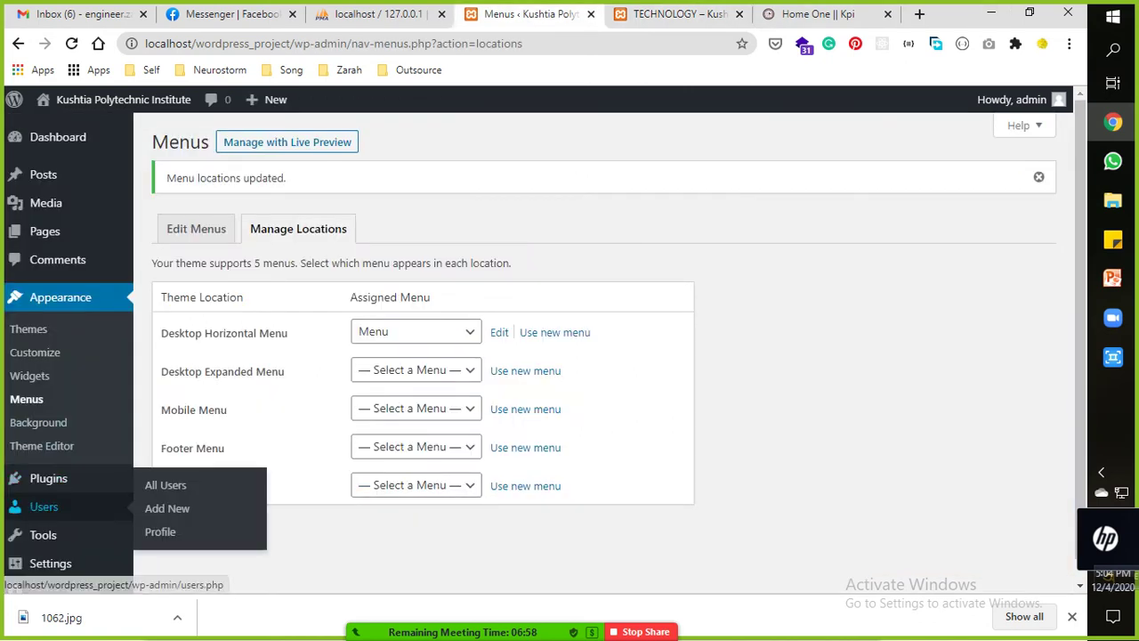
pyautogui.scroll(-1, 45, 508)
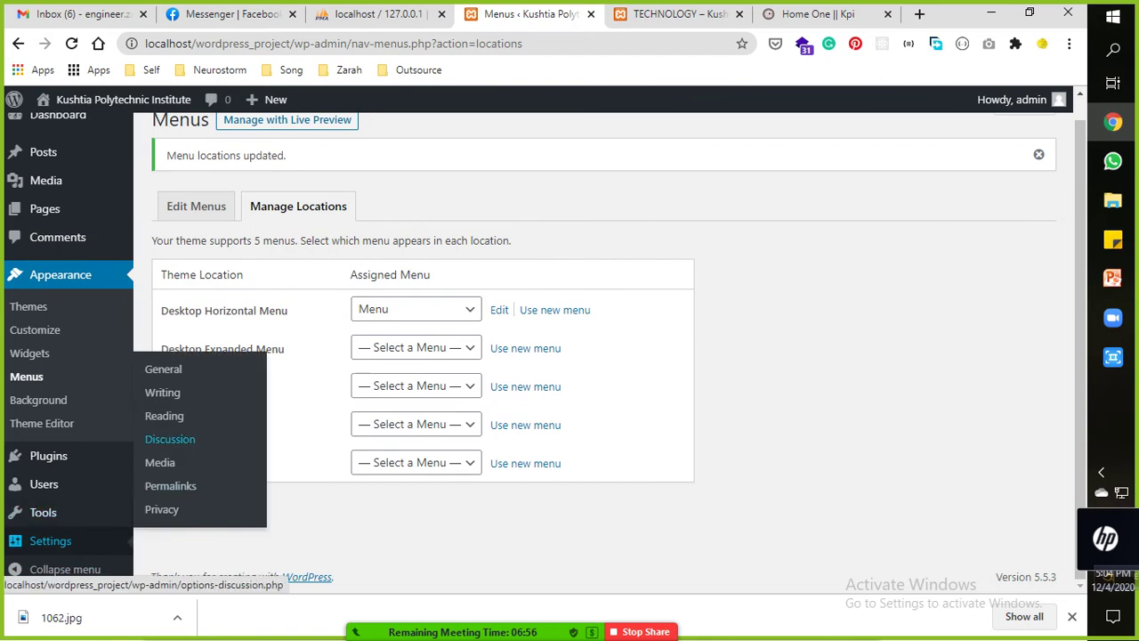
pyautogui.click(164, 416)
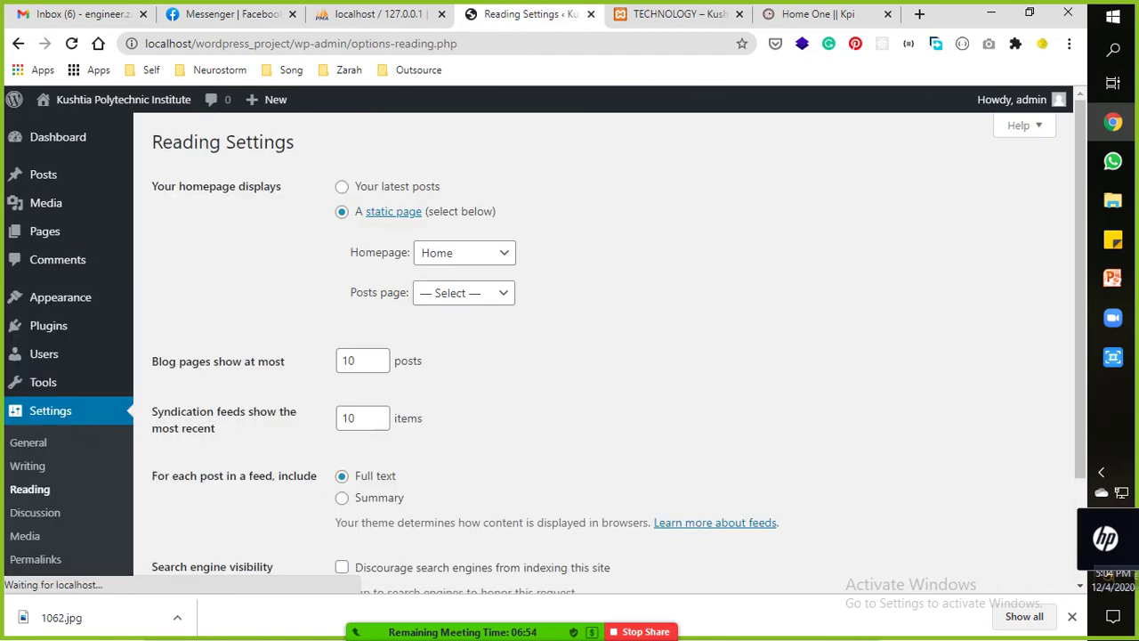
# Check the static homepage choices, keeping Home, and view the TECHNOLOGY submenu on kushtiapi.gov.bd before returning to the Reading settings.
pyautogui.click(464, 252)
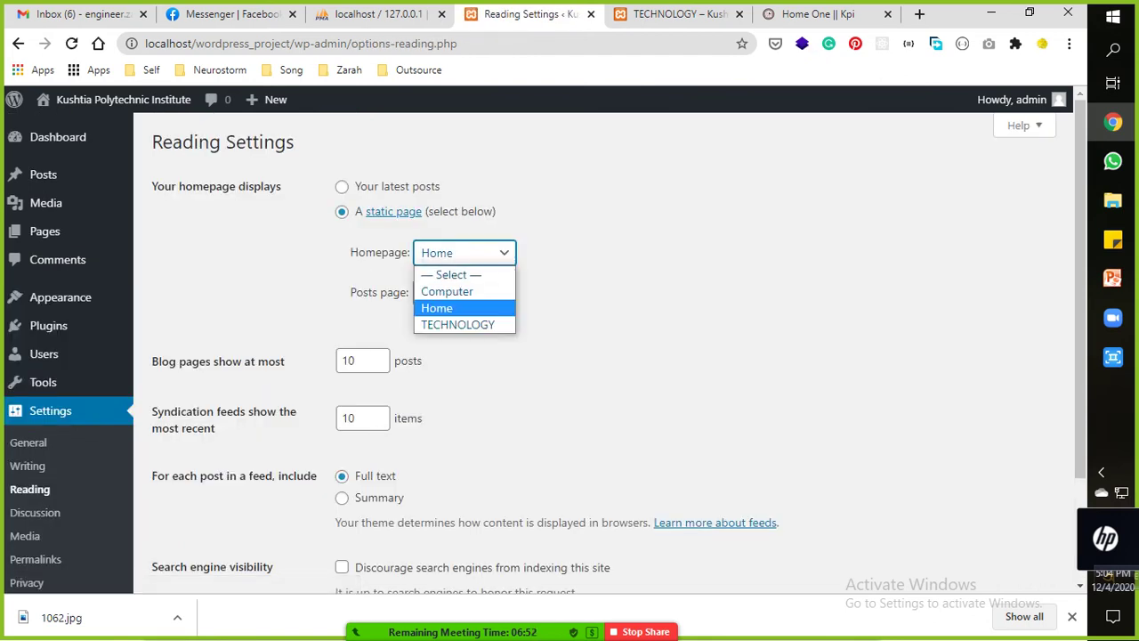
pyautogui.press('Return')
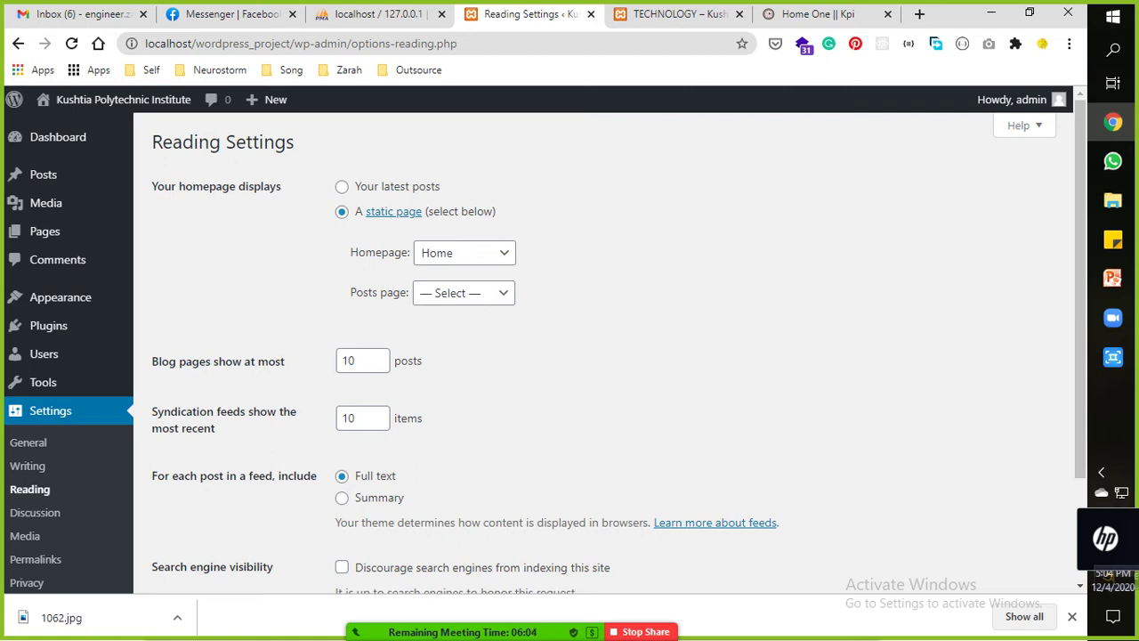
pyautogui.hotkey('ctrl', '6')
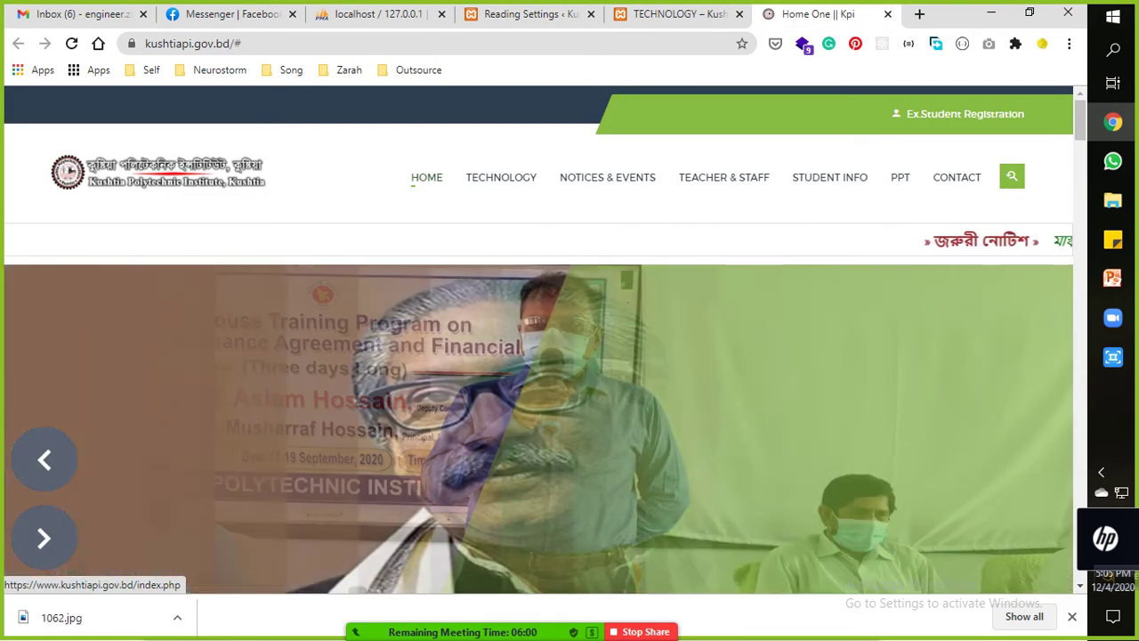
pyautogui.moveTo(501, 178)
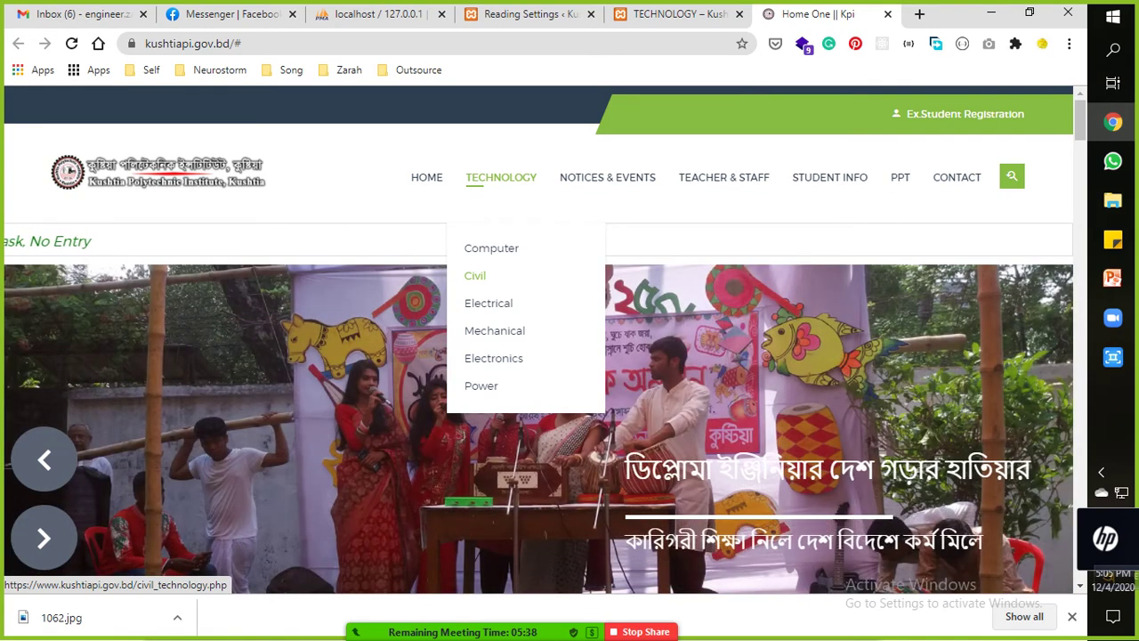
pyautogui.click(530, 14)
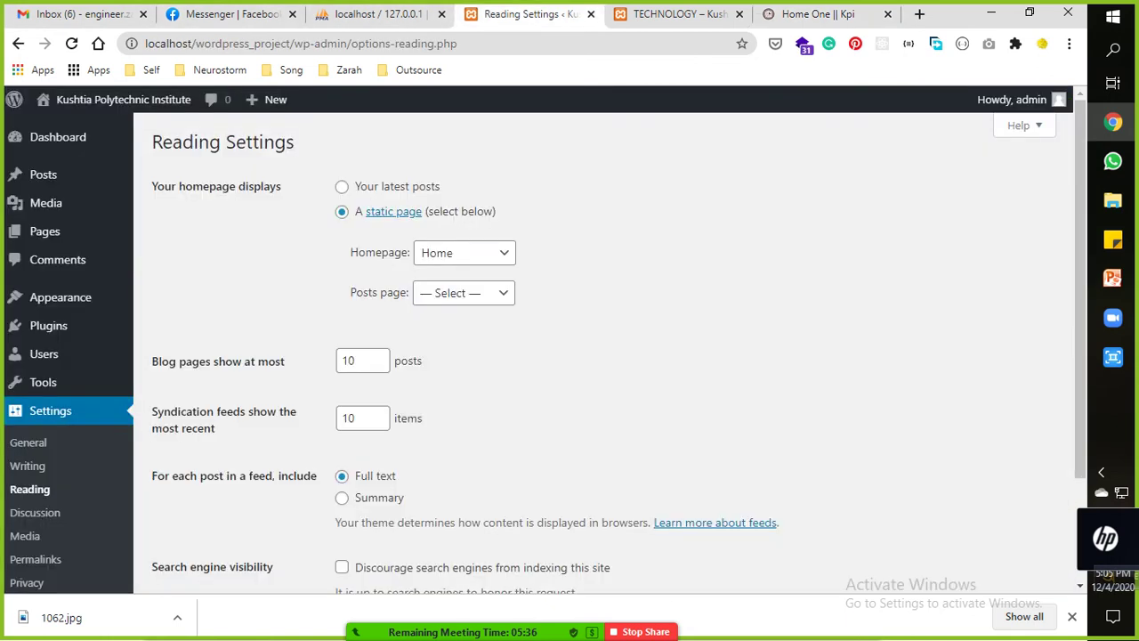
pyautogui.moveTo(44, 231)
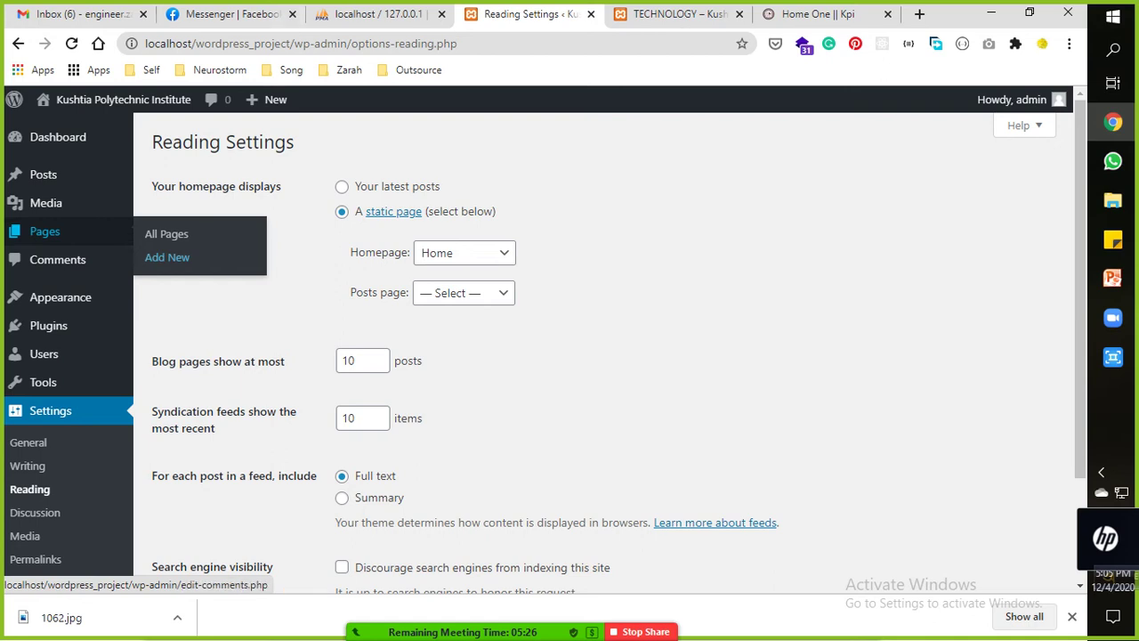
# Compare the local TECHNOLOGY page with the kushtiapi.gov.bd homepage, examining its TECHNOLOGY submenu and its routine, notice and result sections.
pyautogui.click(679, 13)
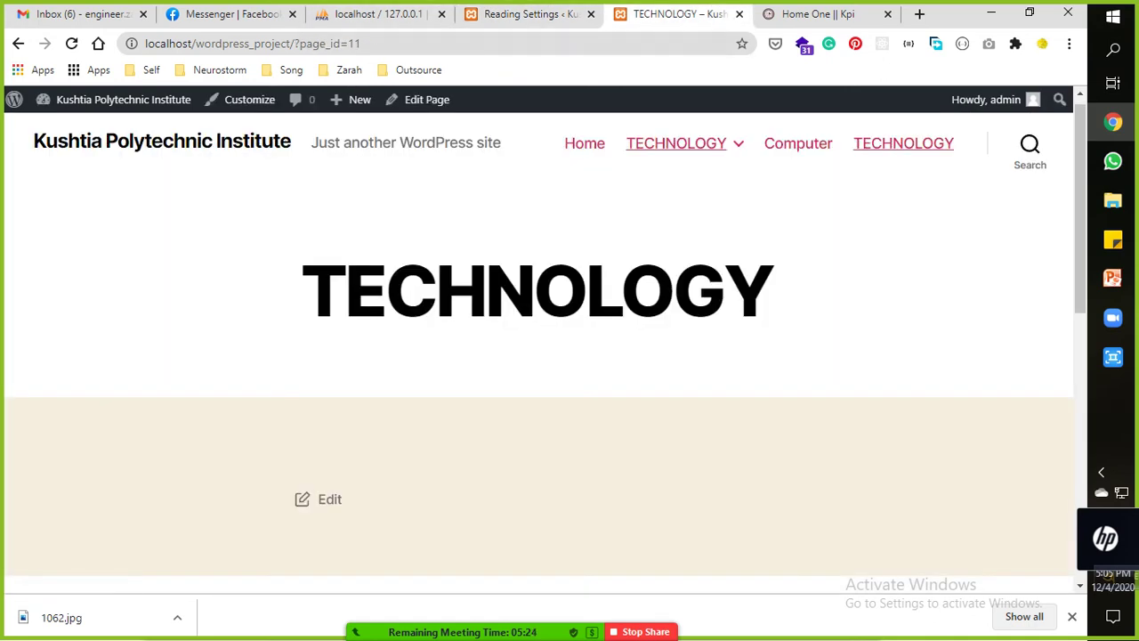
pyautogui.click(817, 14)
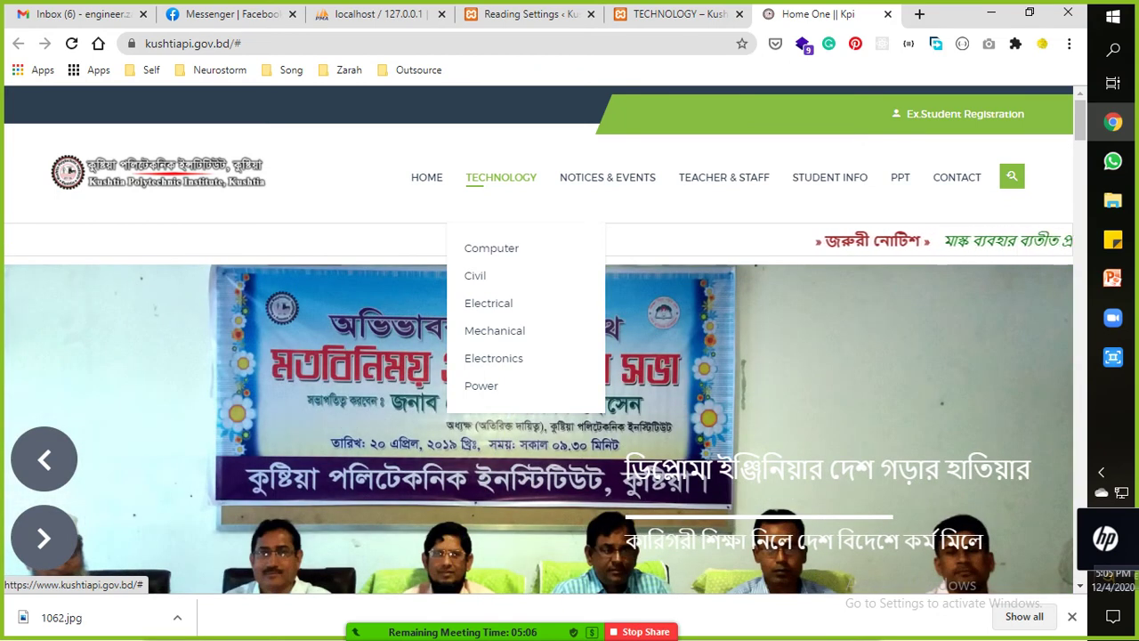
pyautogui.scroll(-10, 538, 356)
pyautogui.scroll(-5, 538, 374)
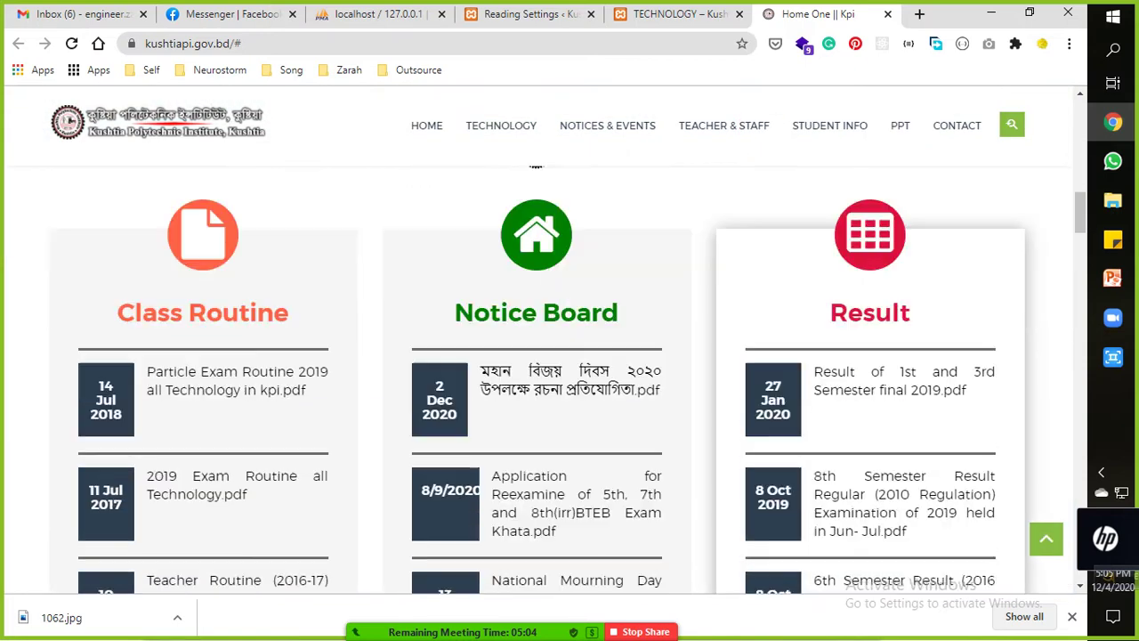
pyautogui.scroll(8, 538, 373)
pyautogui.scroll(6, 538, 374)
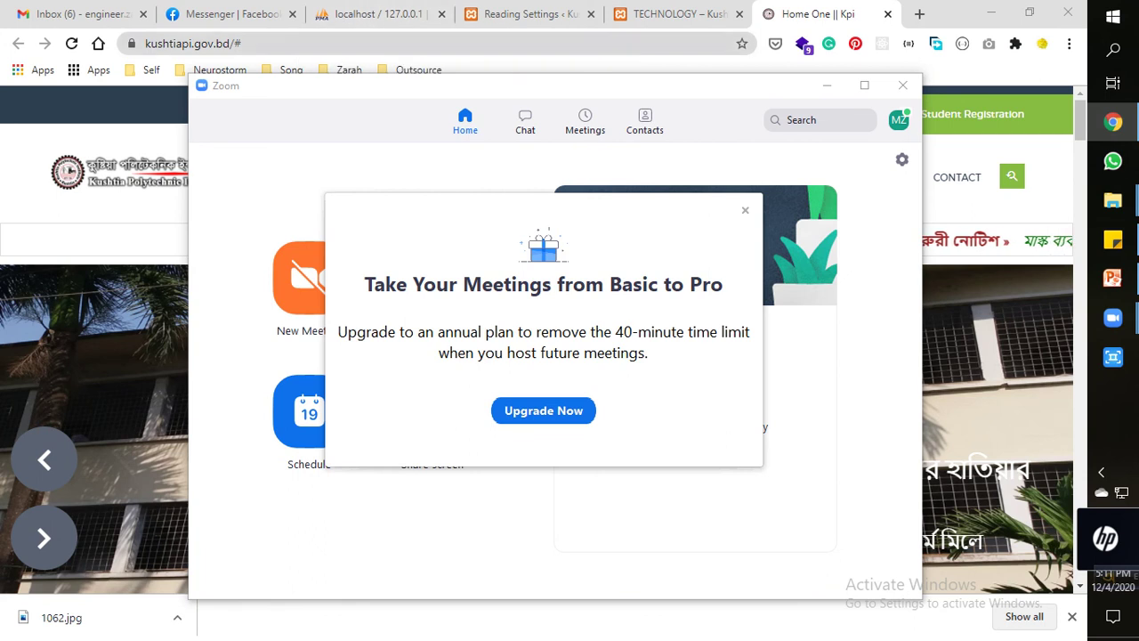
# Return to the Reading settings, dismiss Zoom's upgrade offer, and minimize the Zoom window.
pyautogui.click(520, 15)
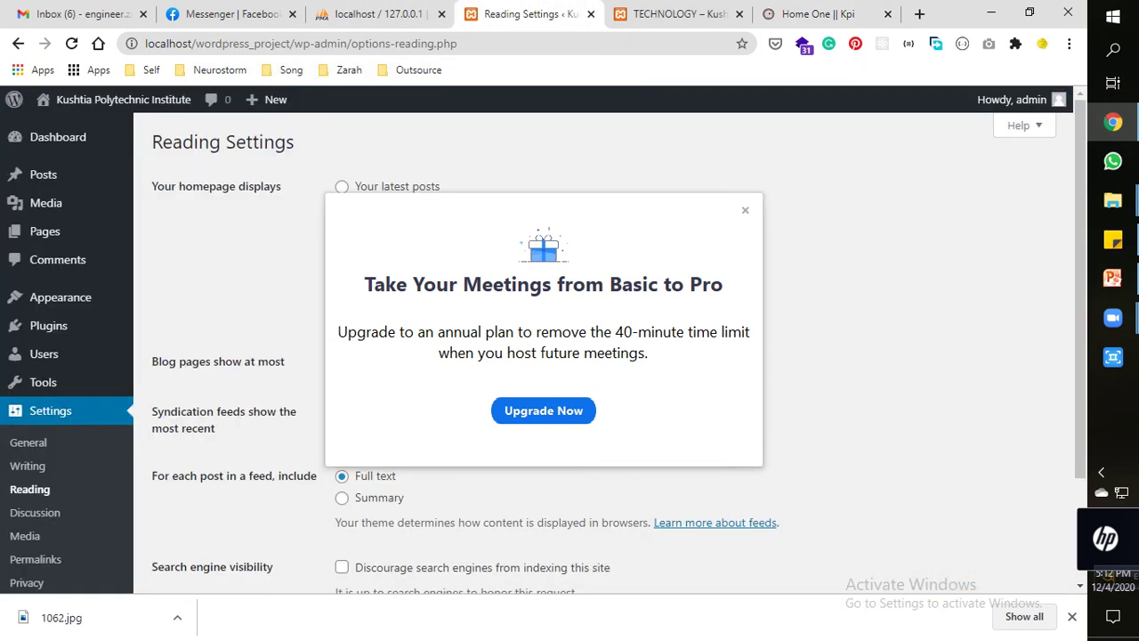
pyautogui.click(744, 210)
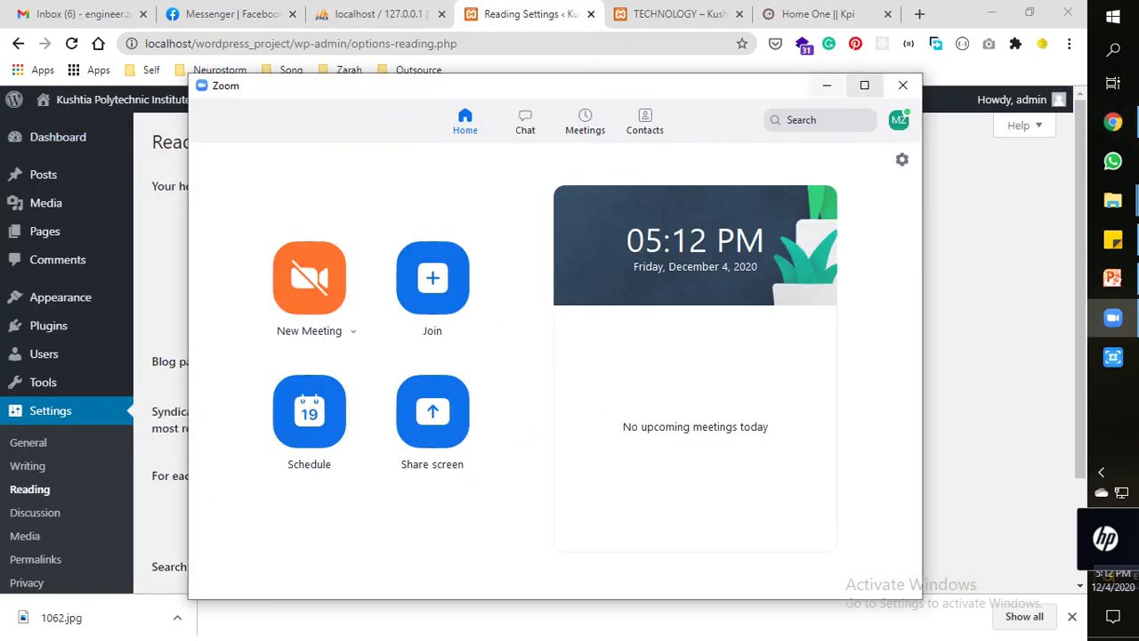
pyautogui.click(827, 84)
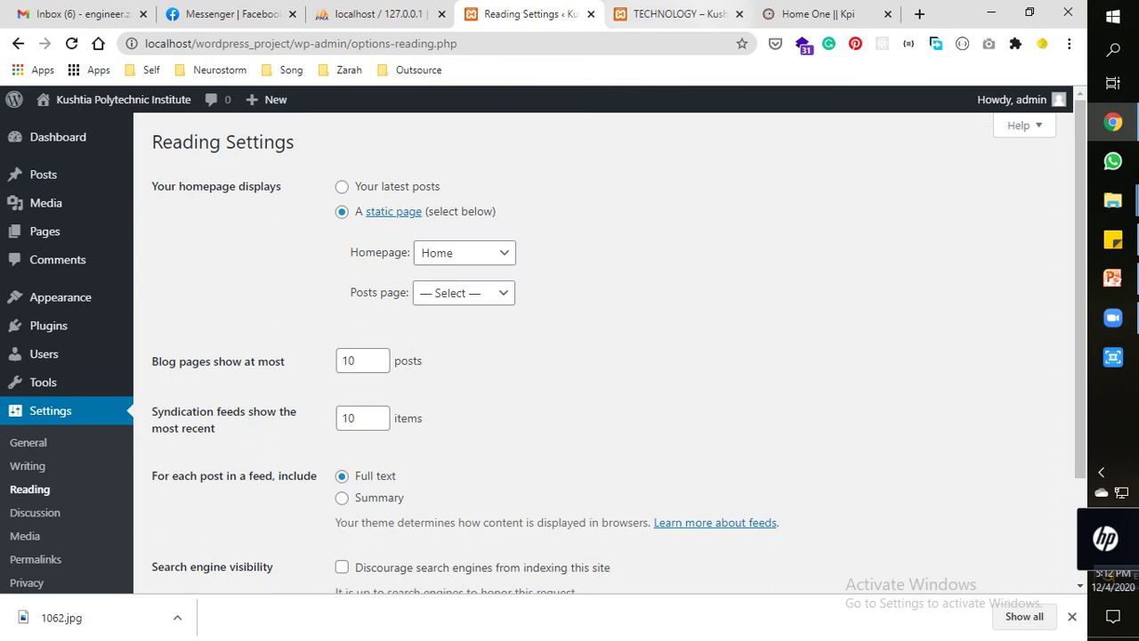
pyautogui.click(673, 14)
pyautogui.hotkey('ctrl', 'shift', 'Tab')
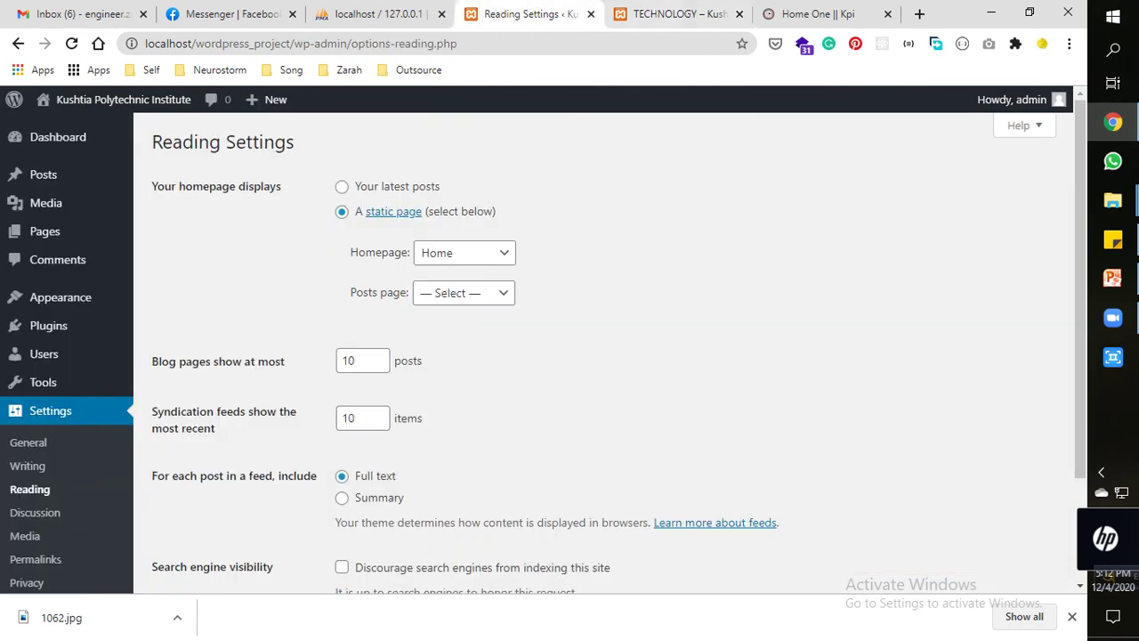
pyautogui.hotkey('ctrl', 'Tab')
pyautogui.hotkey('ctrl', 'shift', 'Tab')
# Open the Computer technology page on kushtiapi.gov.bd and copy its entire page source.
pyautogui.hotkey('ctrl', 'Tab')
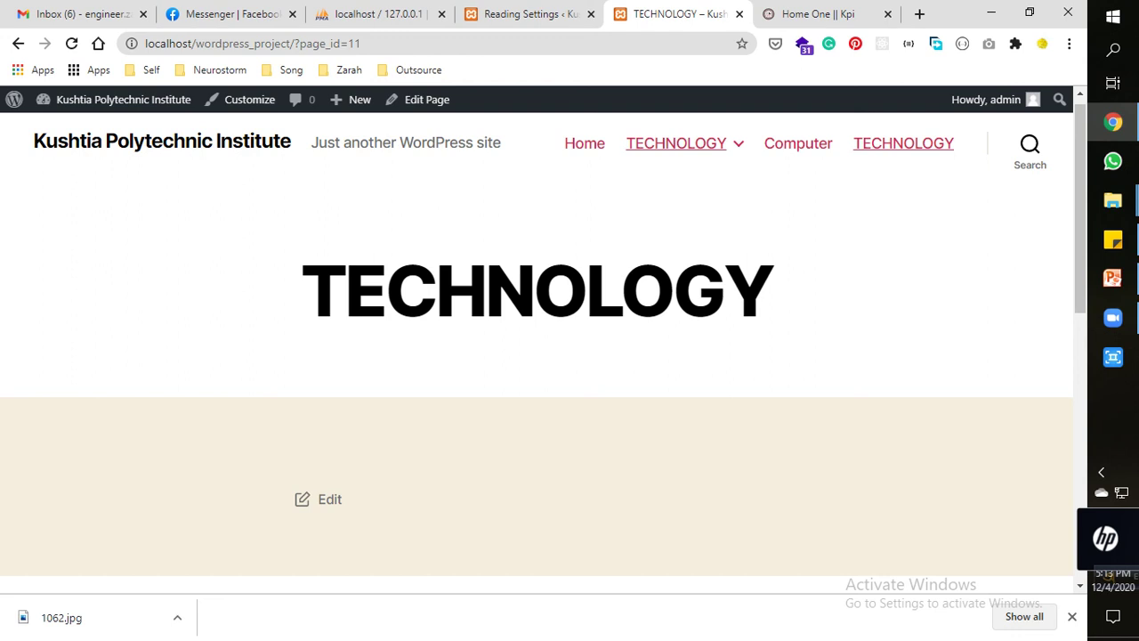
pyautogui.hotkey('ctrl', 'Tab')
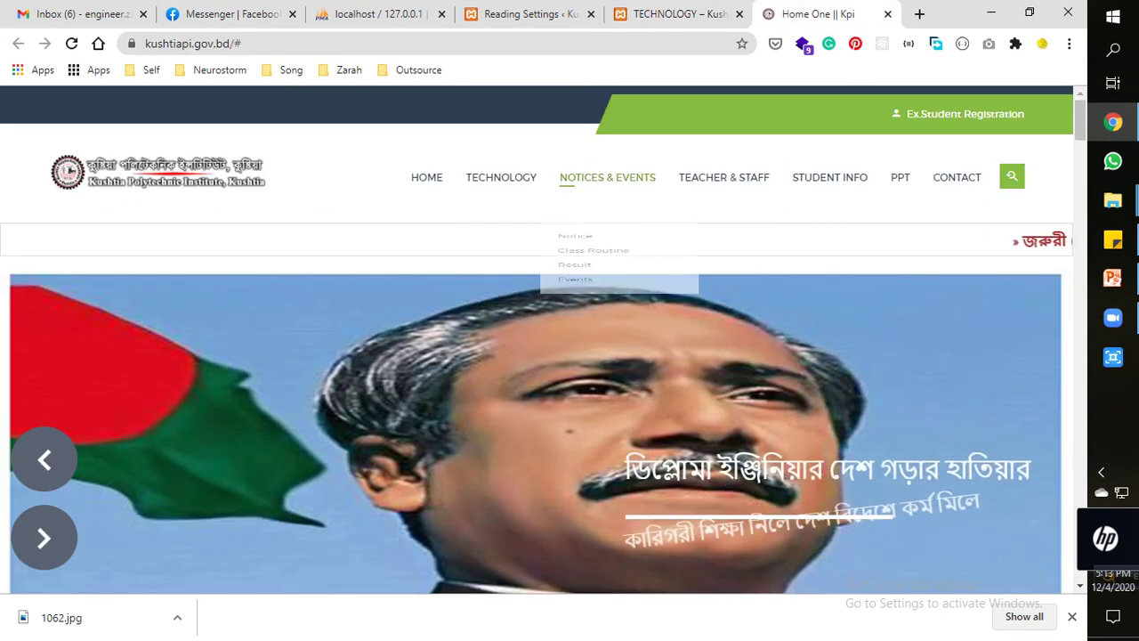
pyautogui.click(491, 247)
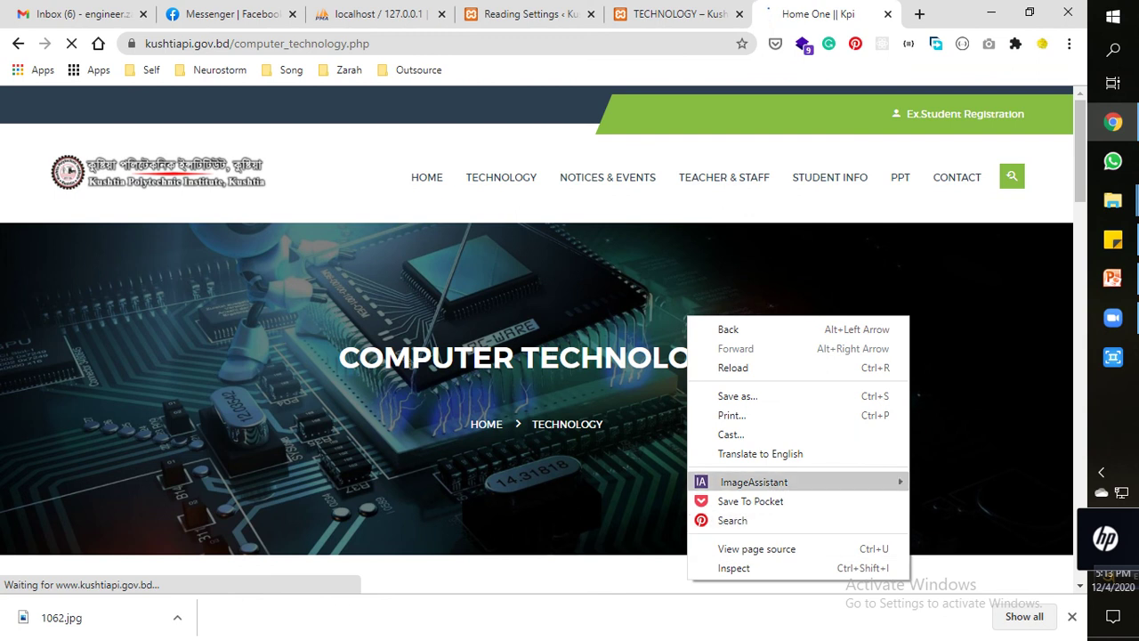
pyautogui.click(757, 549)
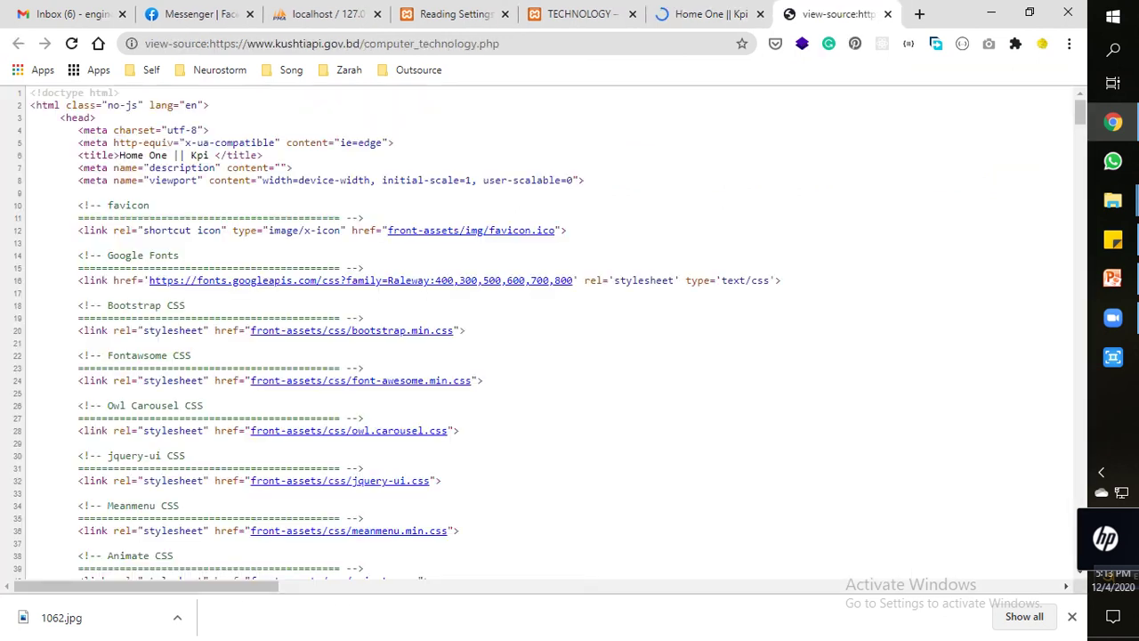
pyautogui.hotkey('ctrl', 'a')
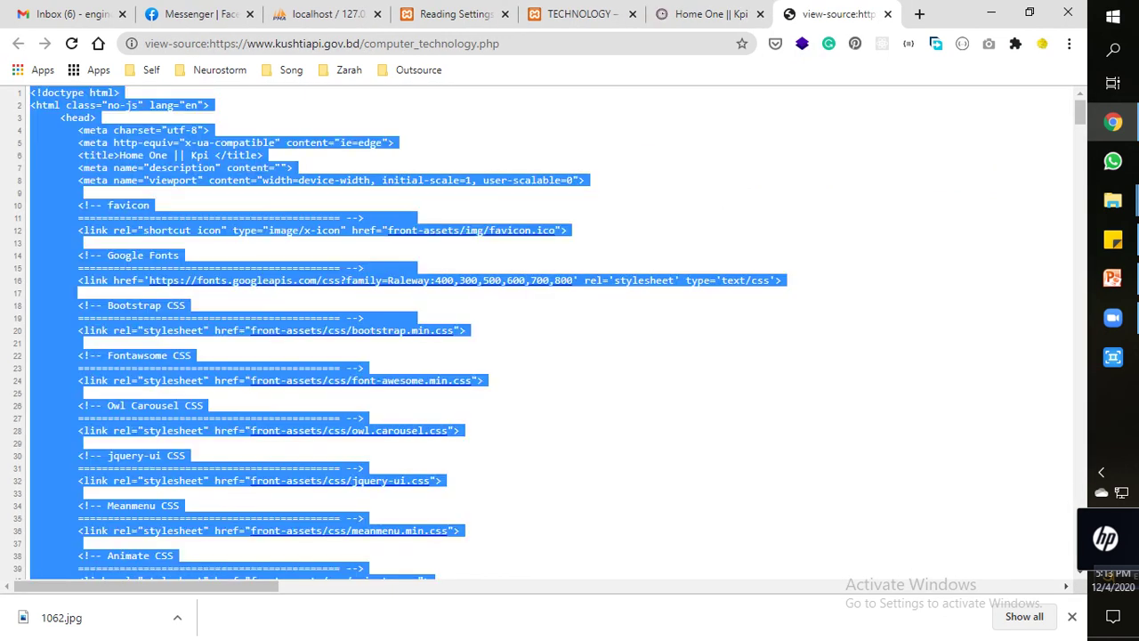
# Open the Computer page for editing in the WordPress admin and paste the copied page source into its body.
pyautogui.hotkey('ctrl', '5')
pyautogui.hotkey('ctrl', '4')
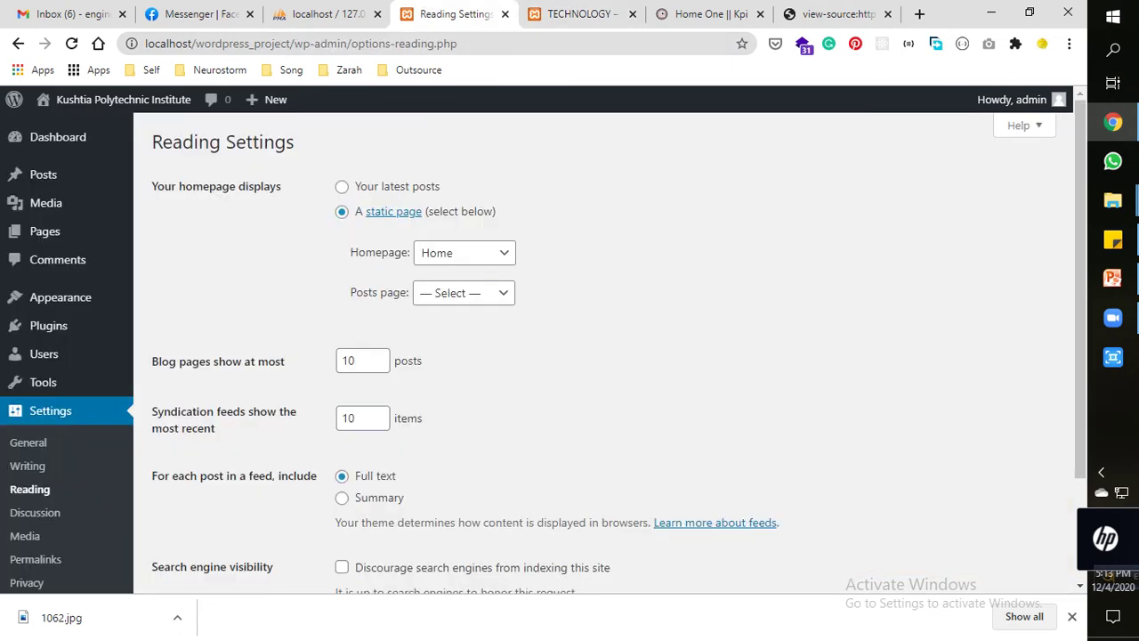
pyautogui.moveTo(45, 232)
pyautogui.click(169, 233)
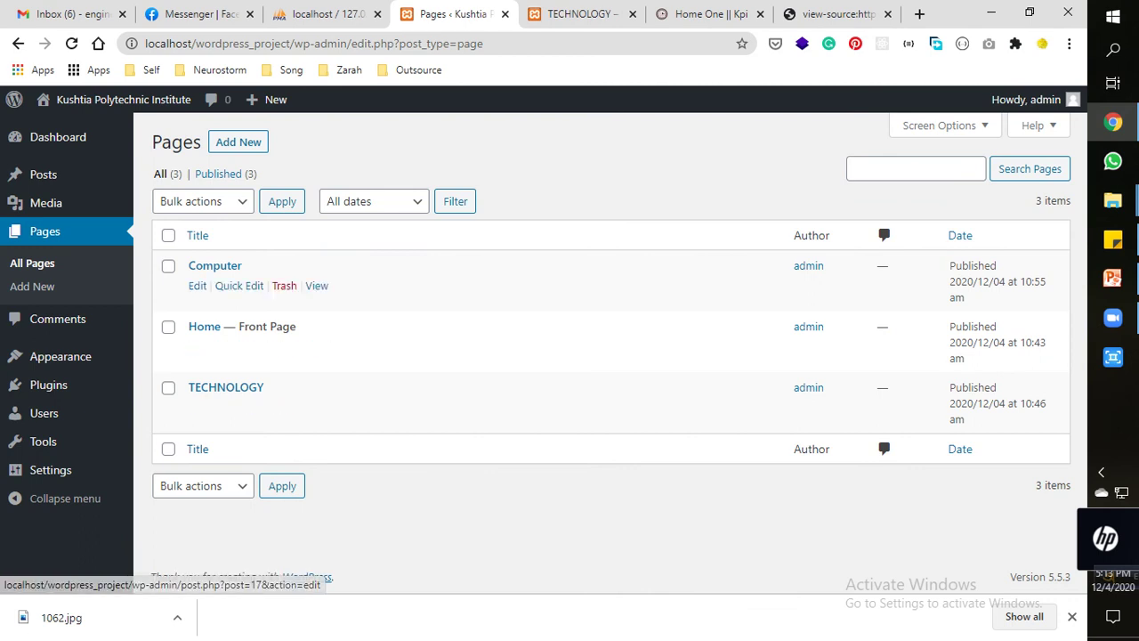
pyautogui.click(197, 286)
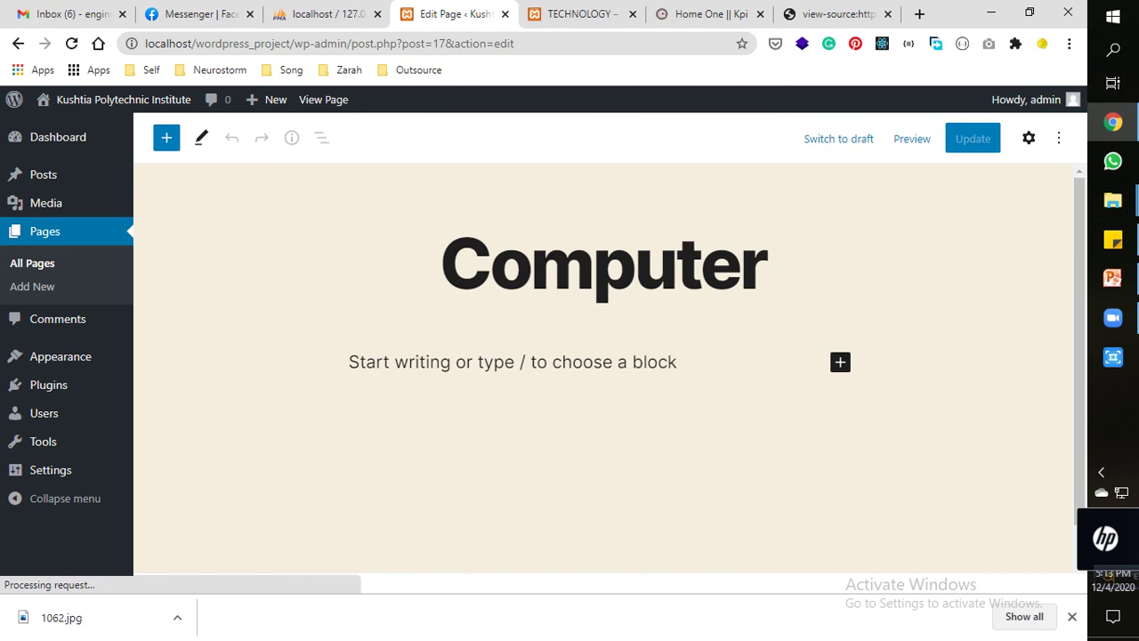
pyautogui.click(348, 362)
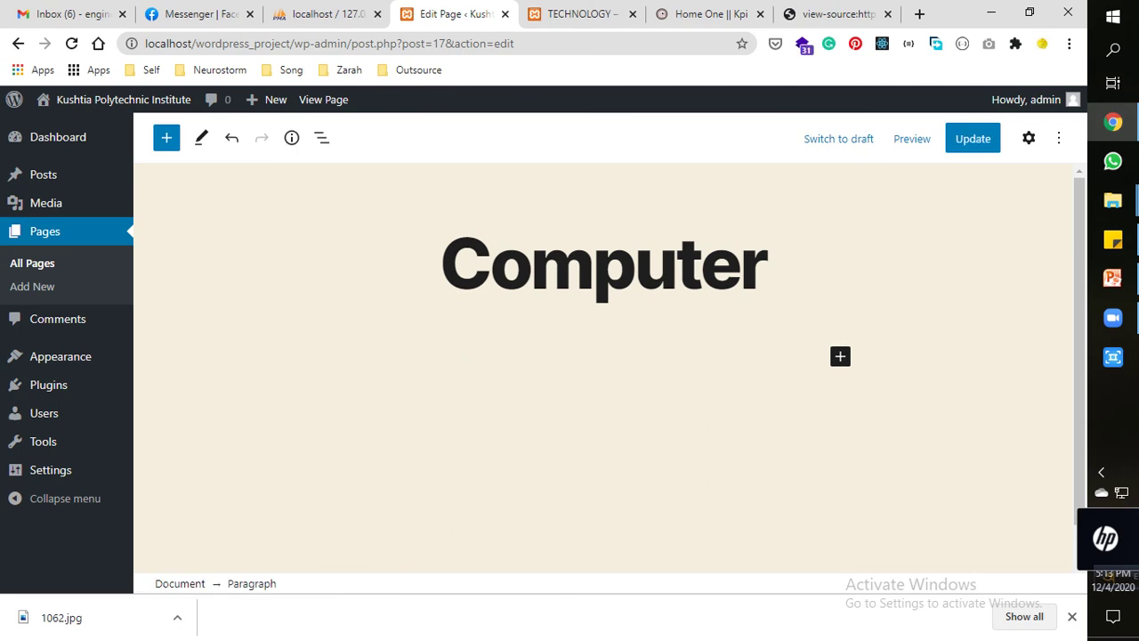
pyautogui.hotkey('ctrl', 'v')
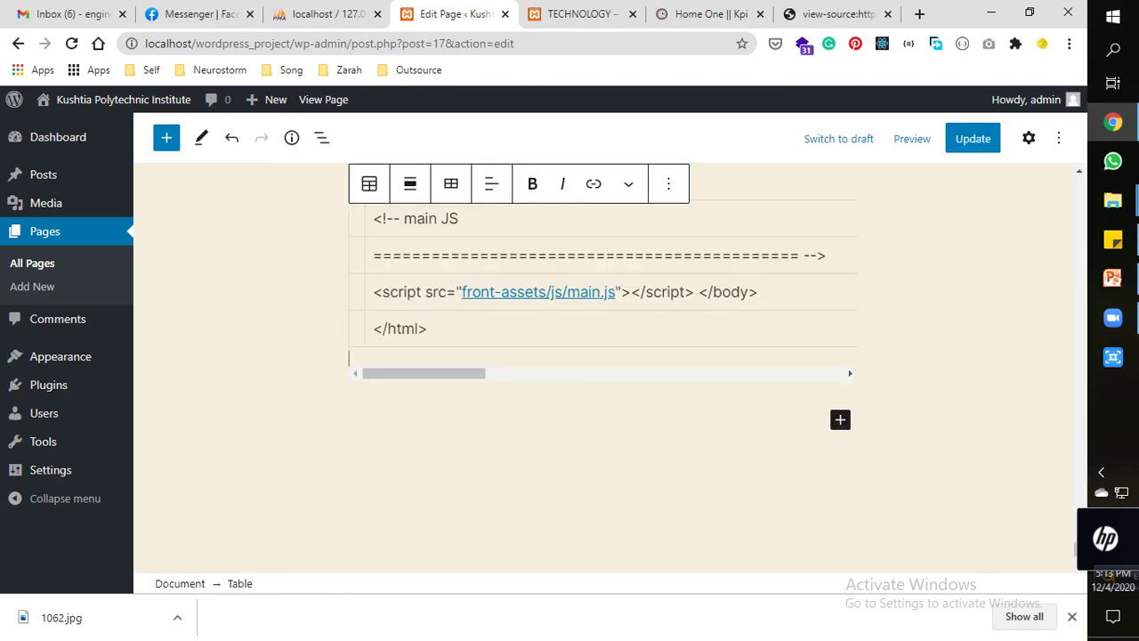
# Look over the pasted source in the Computer page's table block and switch the block to HTML editing.
pyautogui.scroll(3, 606, 374)
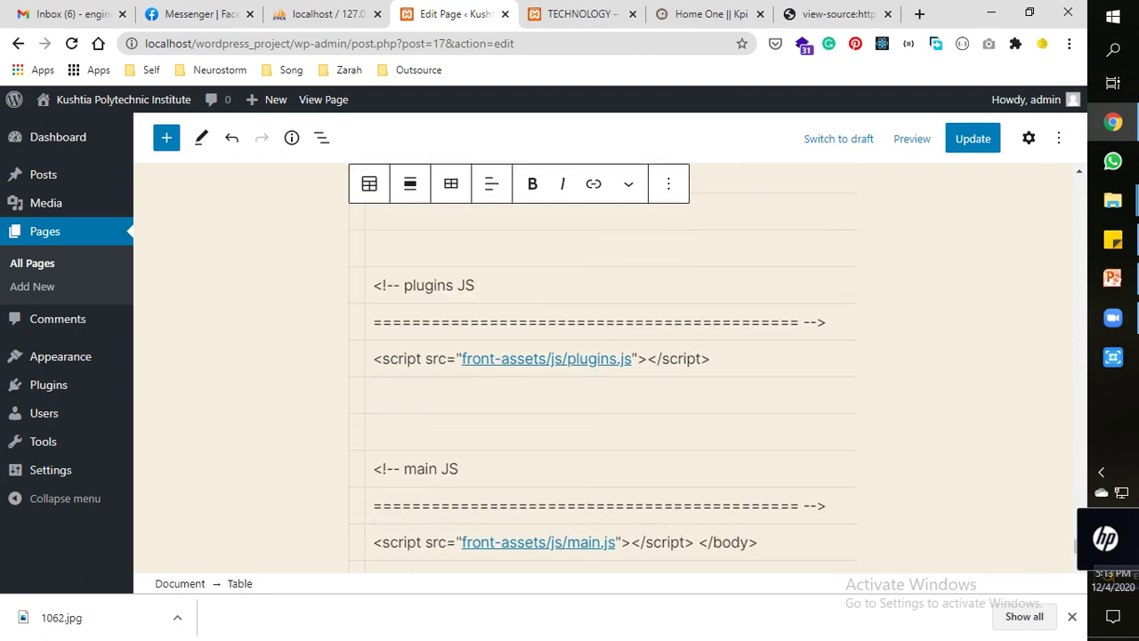
pyautogui.scroll(-1, 602, 366)
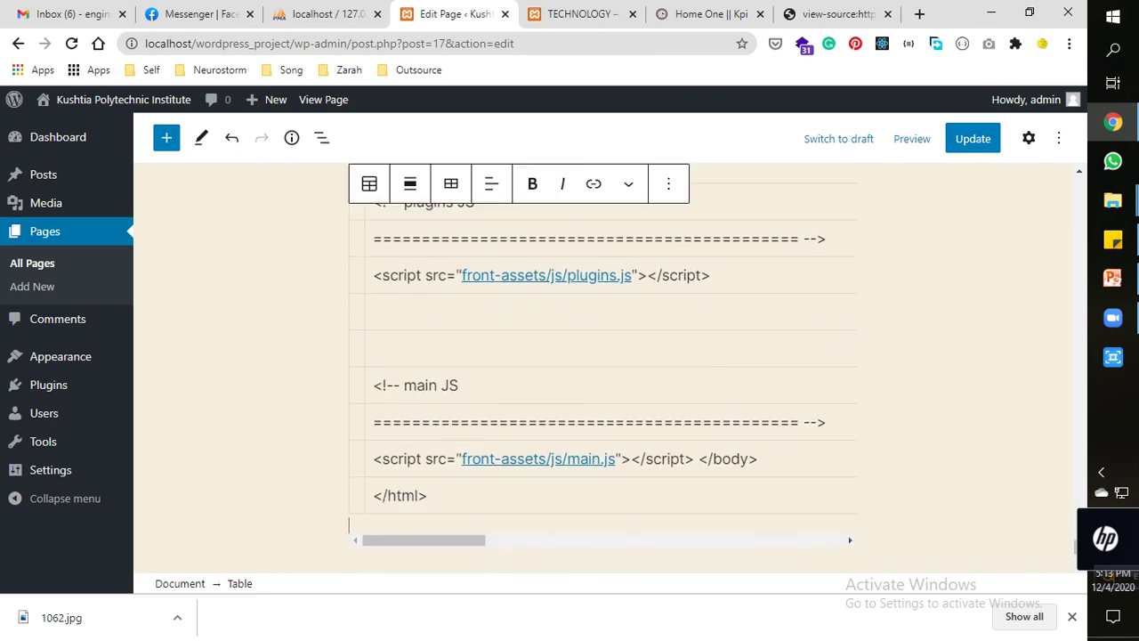
pyautogui.scroll(-1, 602, 366)
pyautogui.click(366, 228)
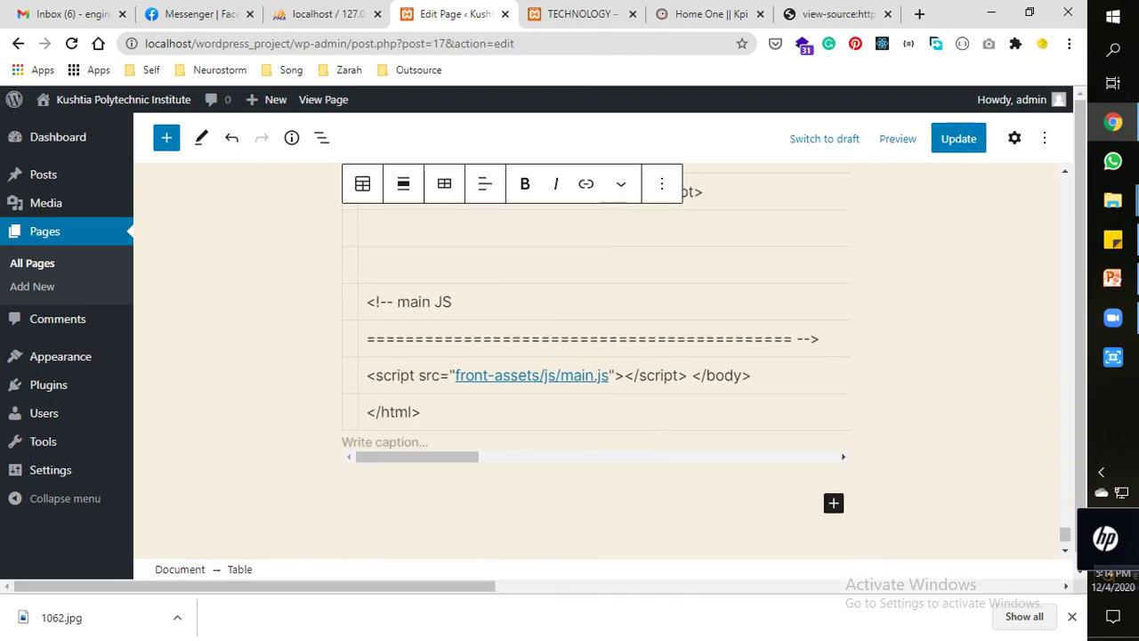
pyautogui.press('Up')
pyautogui.scroll(5, 597, 365)
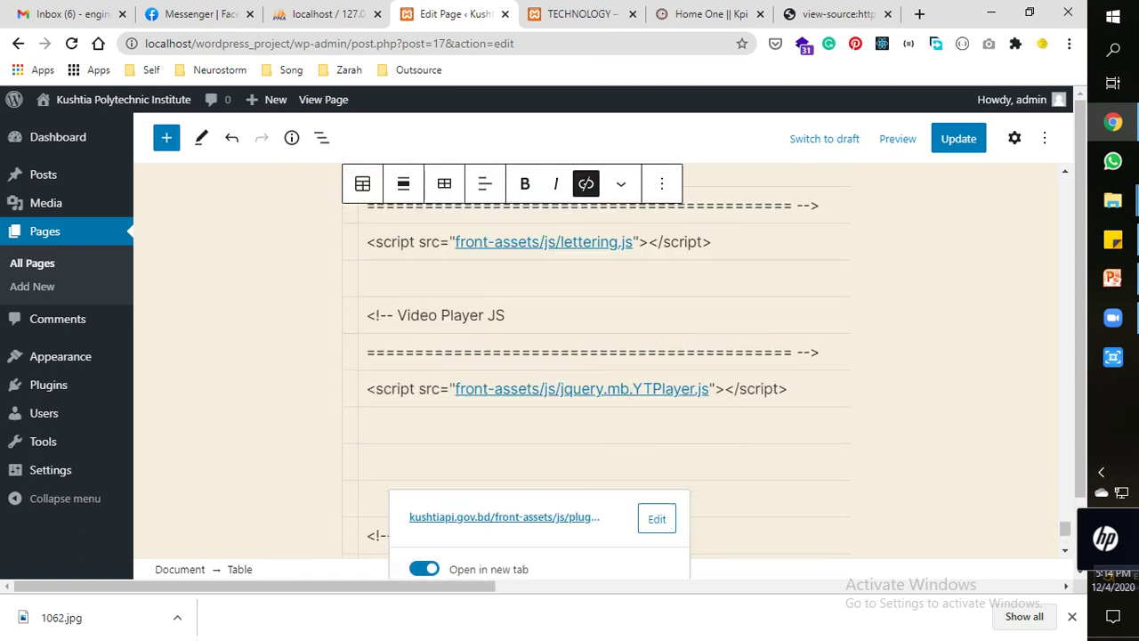
pyautogui.click(661, 183)
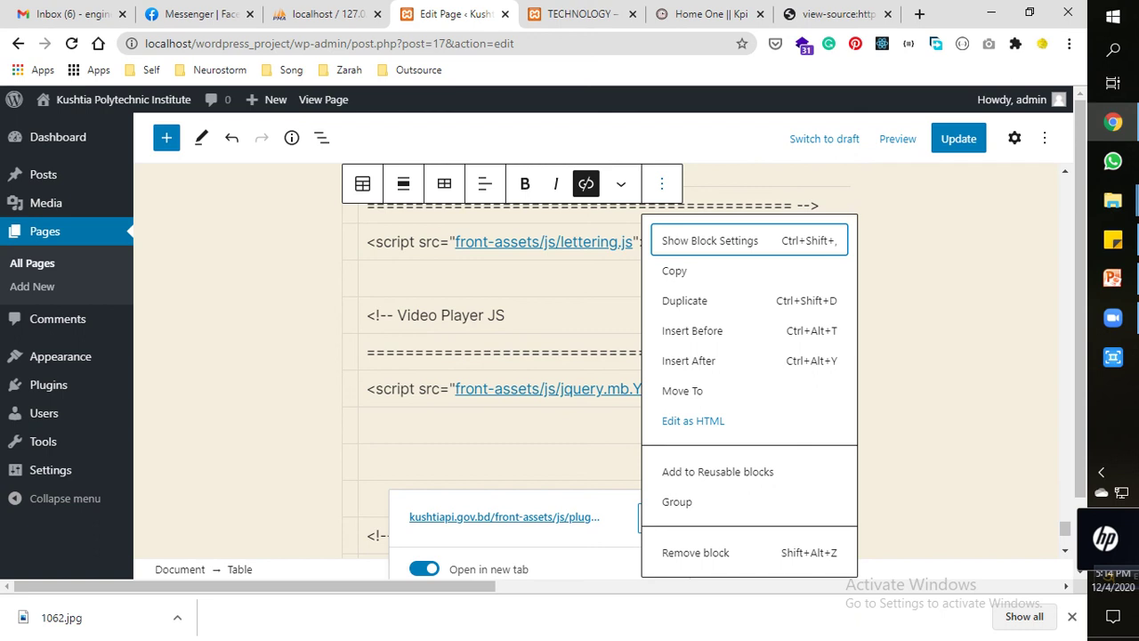
pyautogui.click(693, 421)
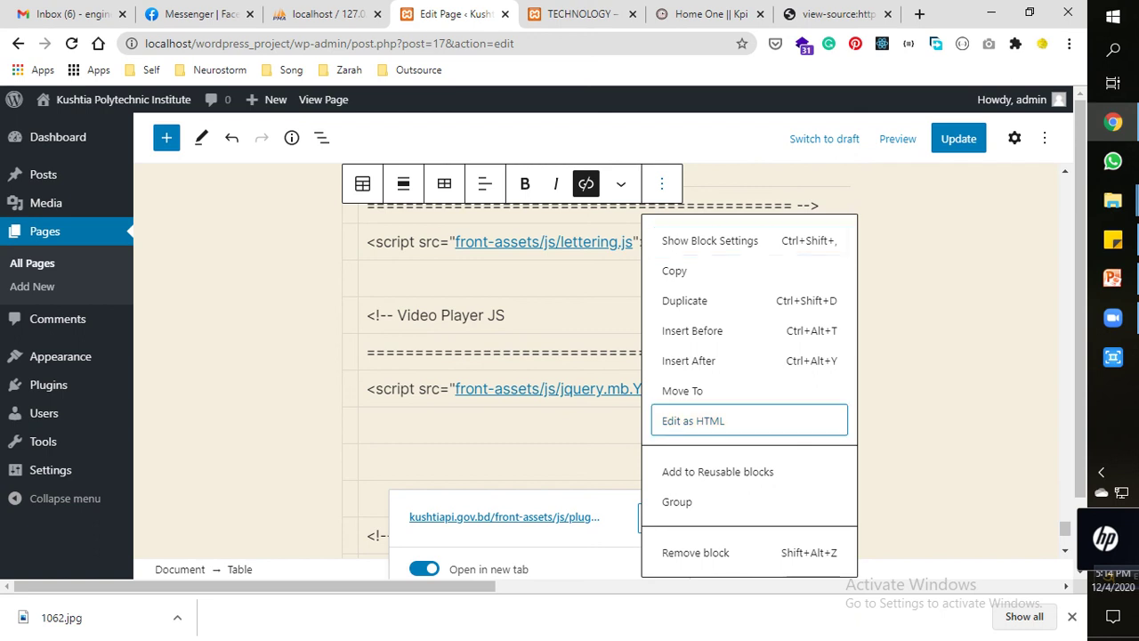
# Replace all of the table block's HTML with the copied page source and save the Computer page.
pyautogui.scroll(-3, 602, 373)
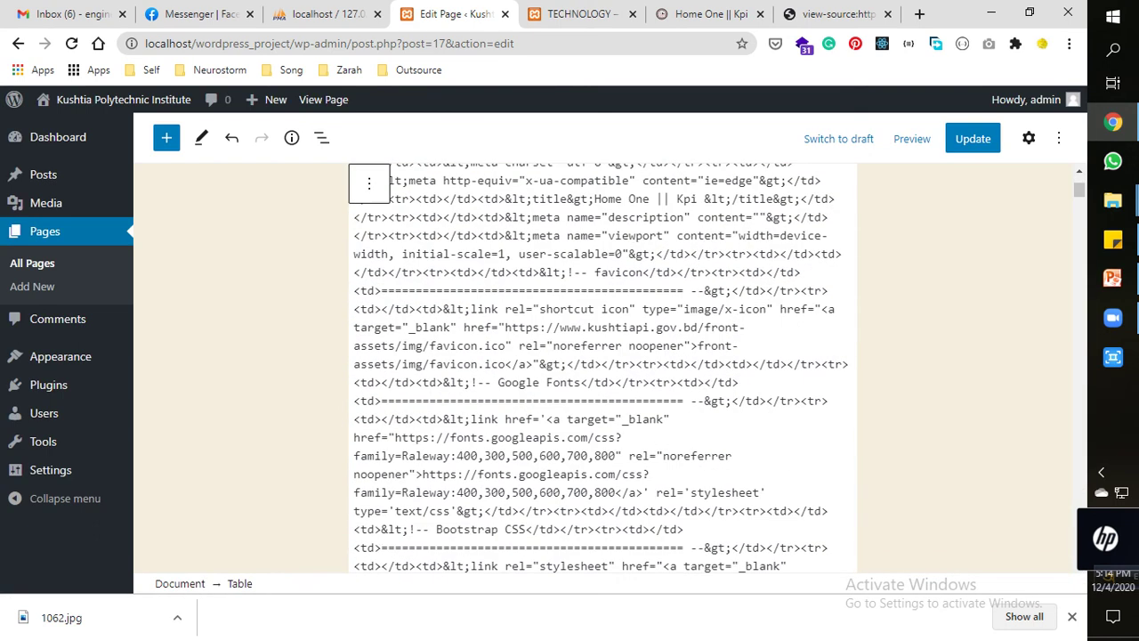
pyautogui.scroll(-4, 602, 373)
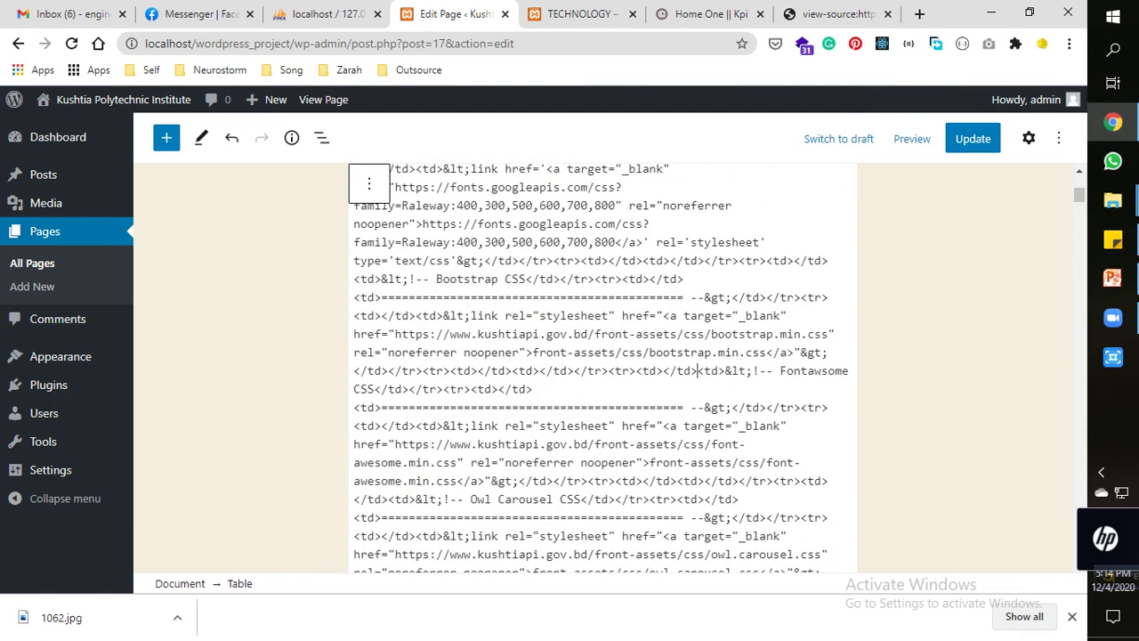
pyautogui.hotkey('ctrl', 'a')
pyautogui.hotkey('ctrl', 'v')
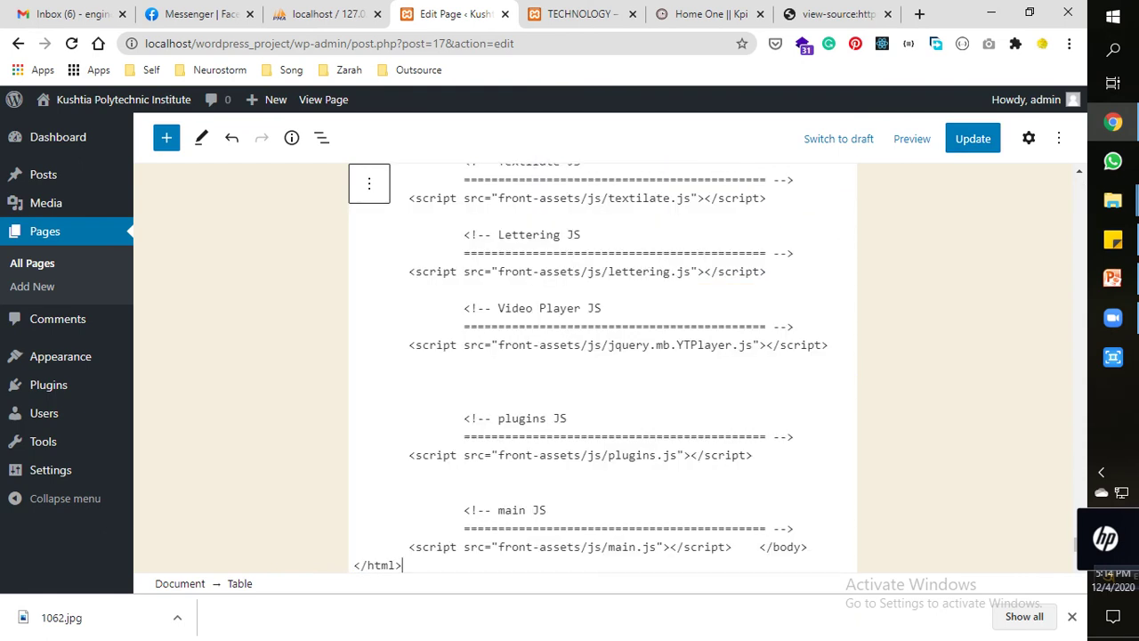
pyautogui.hotkey('ctrl', 's')
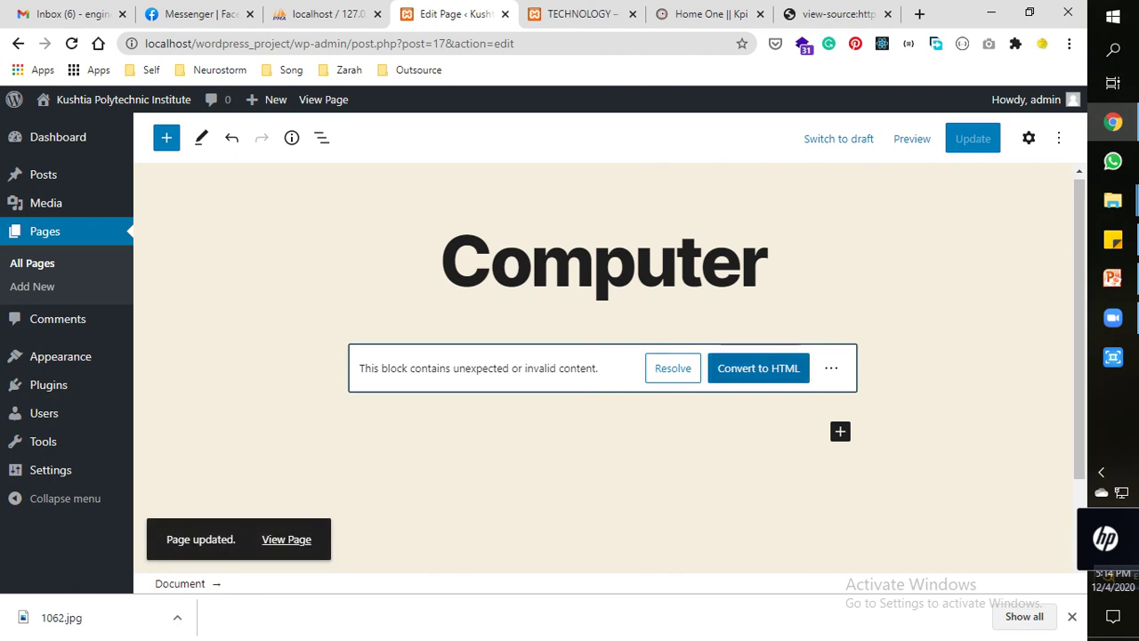
# Reload the site, open the published Computer page and review its pasted content down to the footer.
pyautogui.hotkey('ctrl', 'Tab')
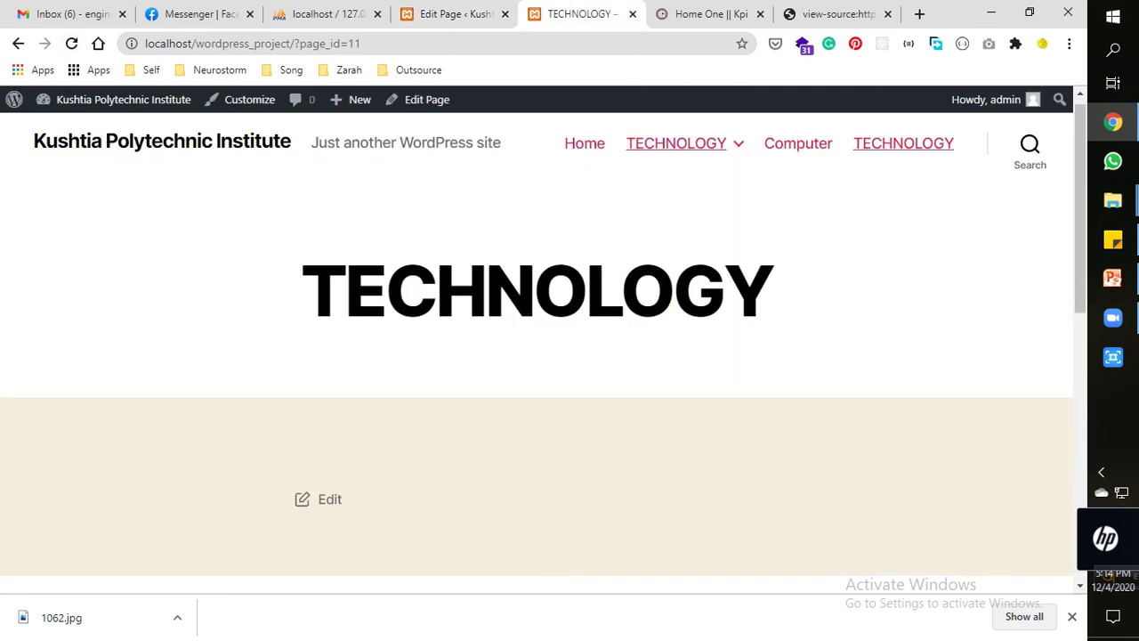
pyautogui.hotkey('ctrl', 'shift', 'Tab')
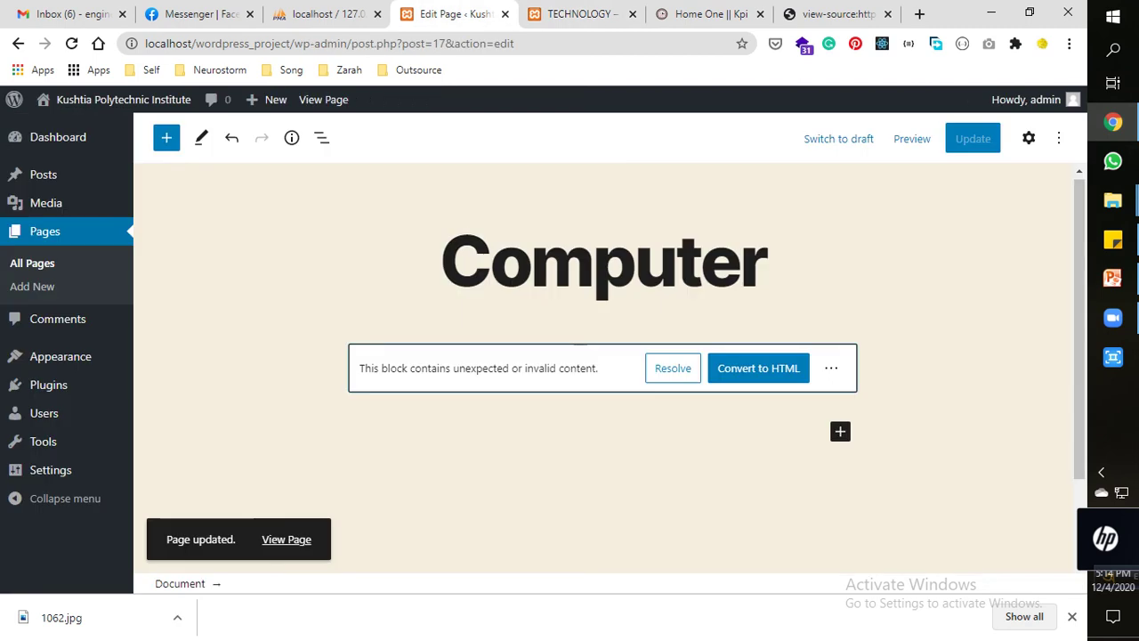
pyautogui.hotkey('ctrl', 'Tab')
pyautogui.press('F5')
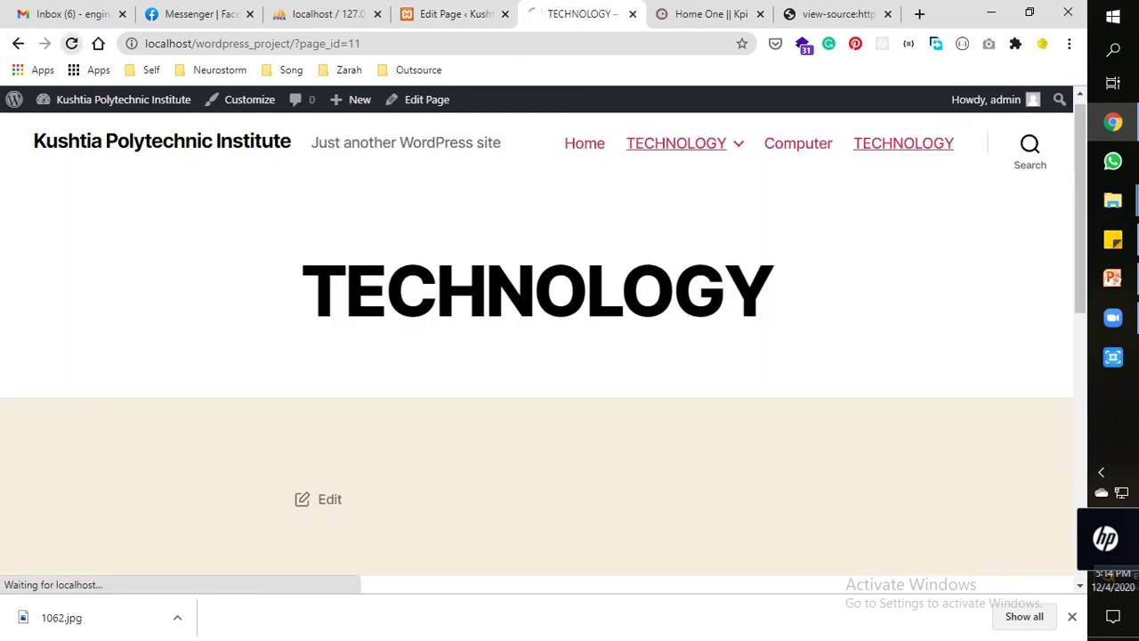
pyautogui.click(798, 143)
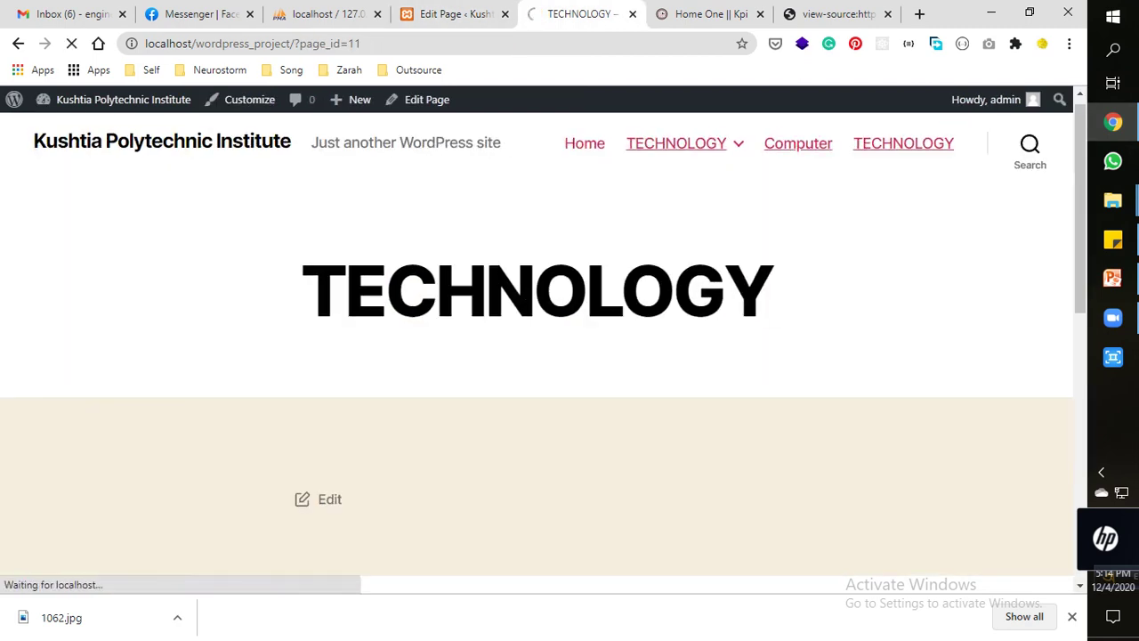
pyautogui.scroll(-15, 570, 356)
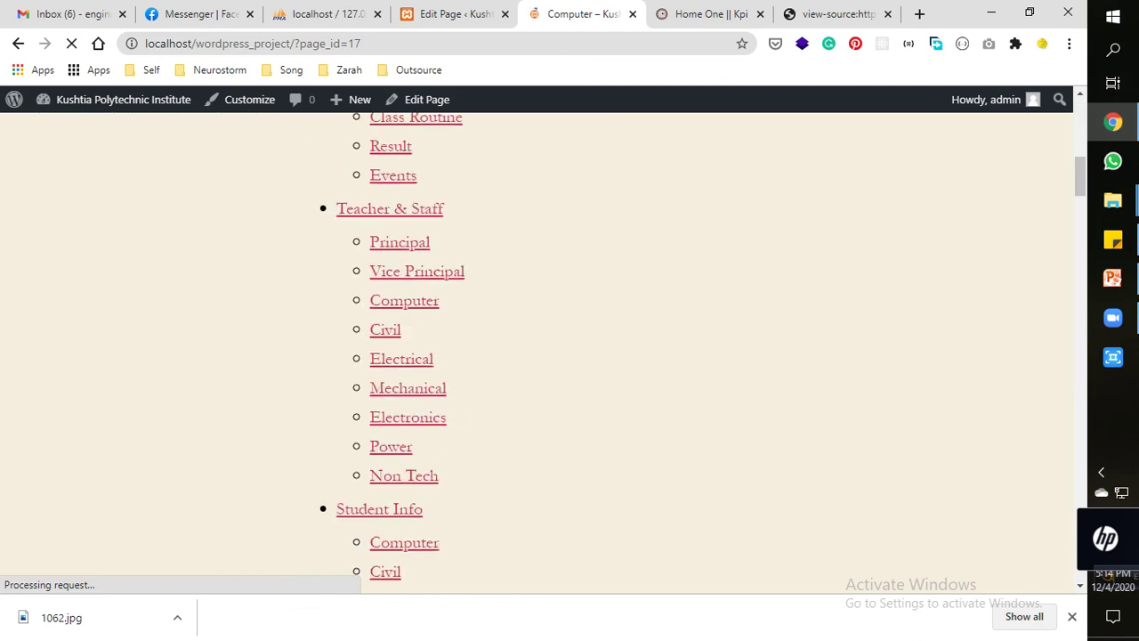
pyautogui.scroll(-20, 570, 356)
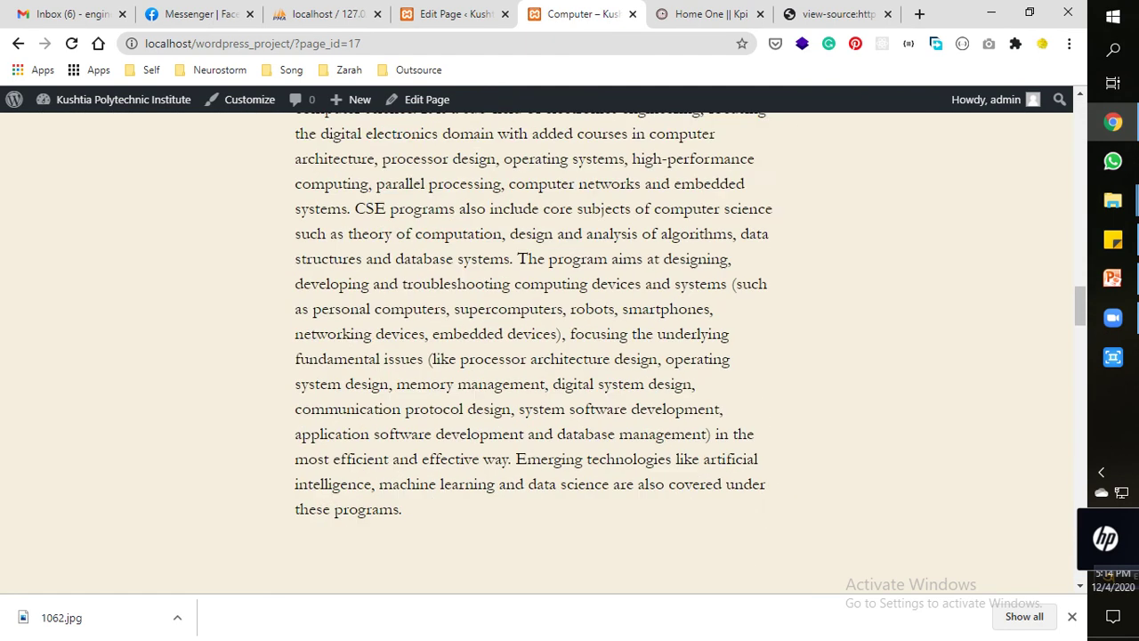
pyautogui.scroll(-10, 570, 356)
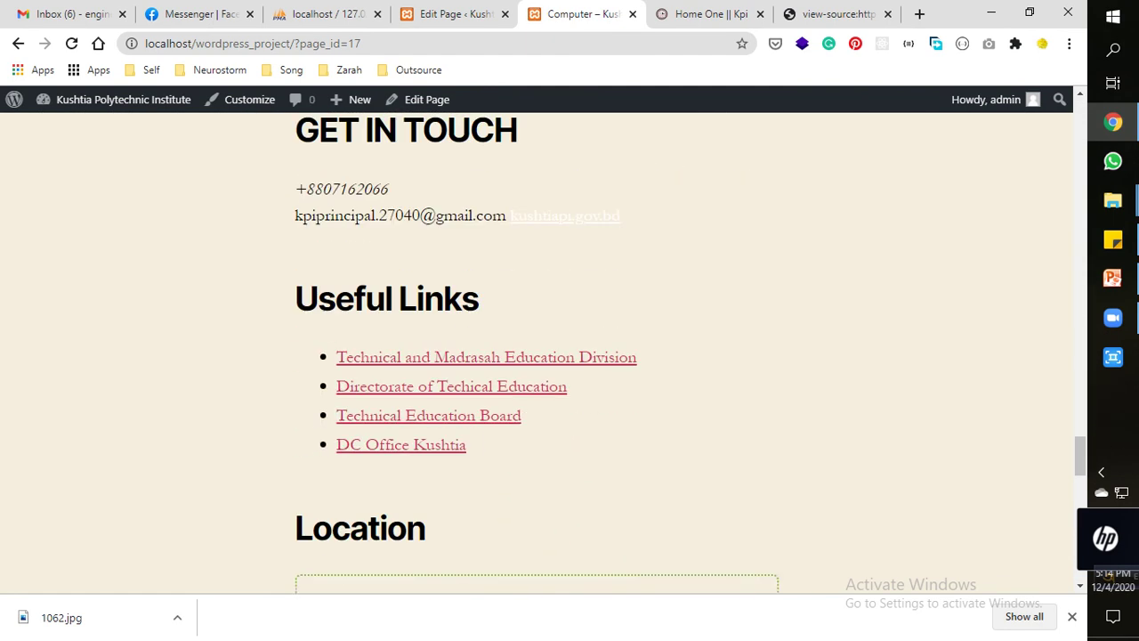
pyautogui.scroll(-8, 569, 356)
pyautogui.scroll(-2, 570, 356)
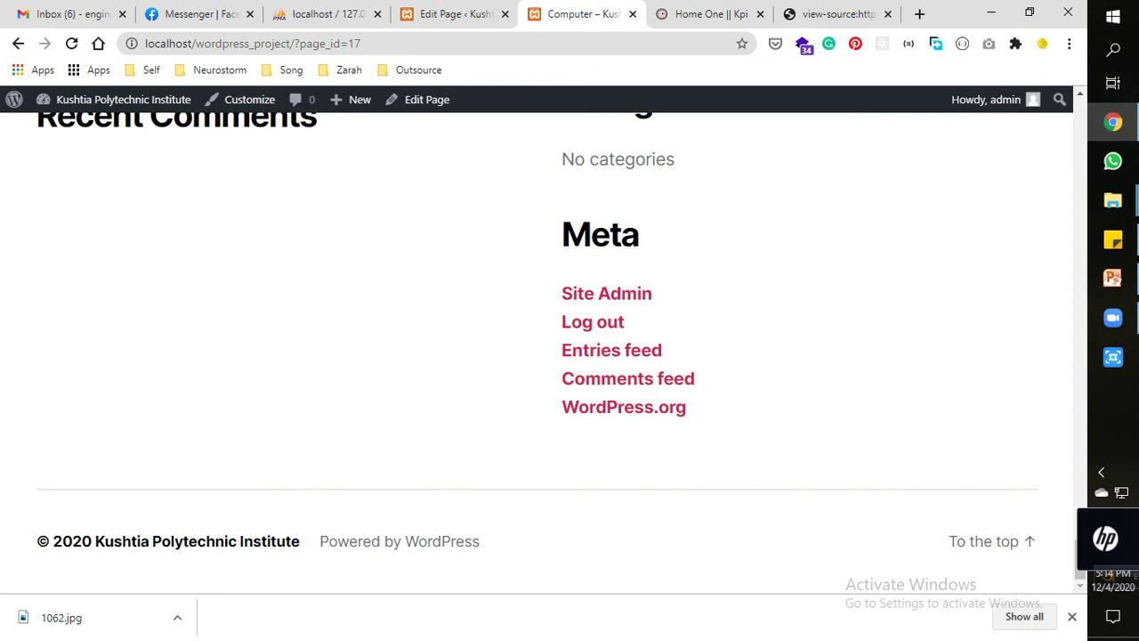
pyautogui.hotkey('ctrl', 'Tab')
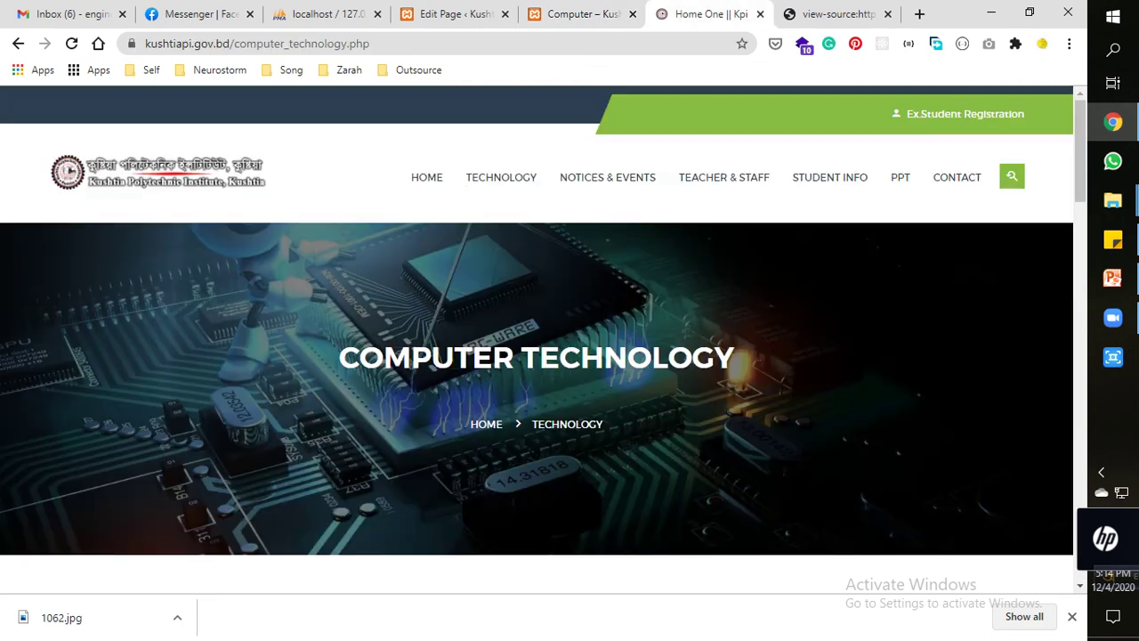
pyautogui.hotkey('ctrl', 'shift', 'Tab')
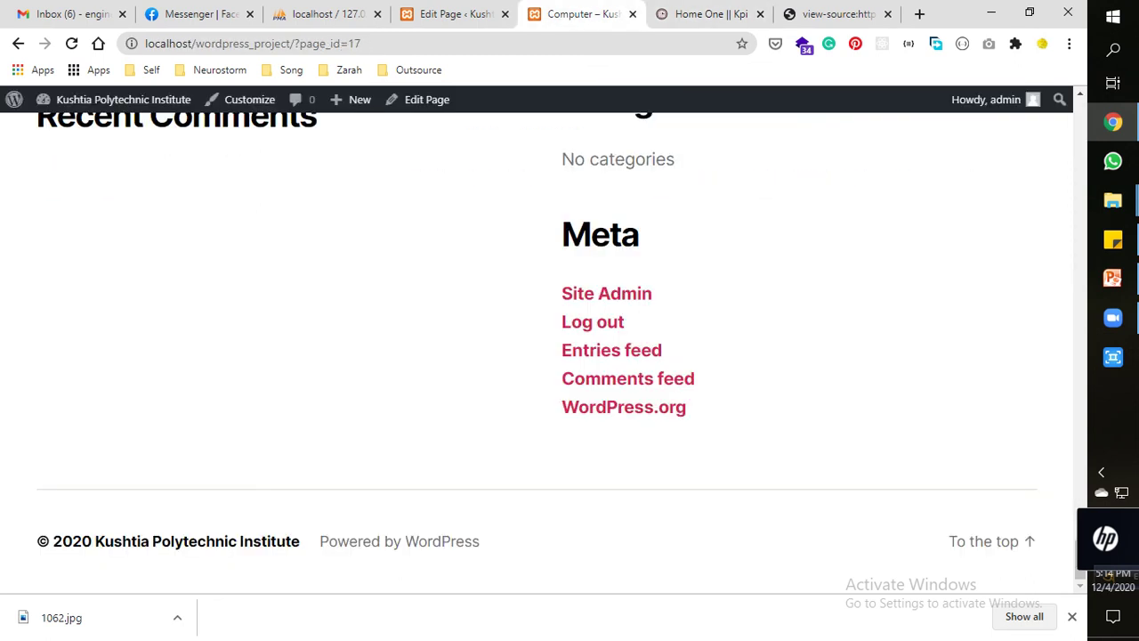
pyautogui.scroll(10, 570, 356)
pyautogui.hotkey('ctrl', 'shift', 'Tab')
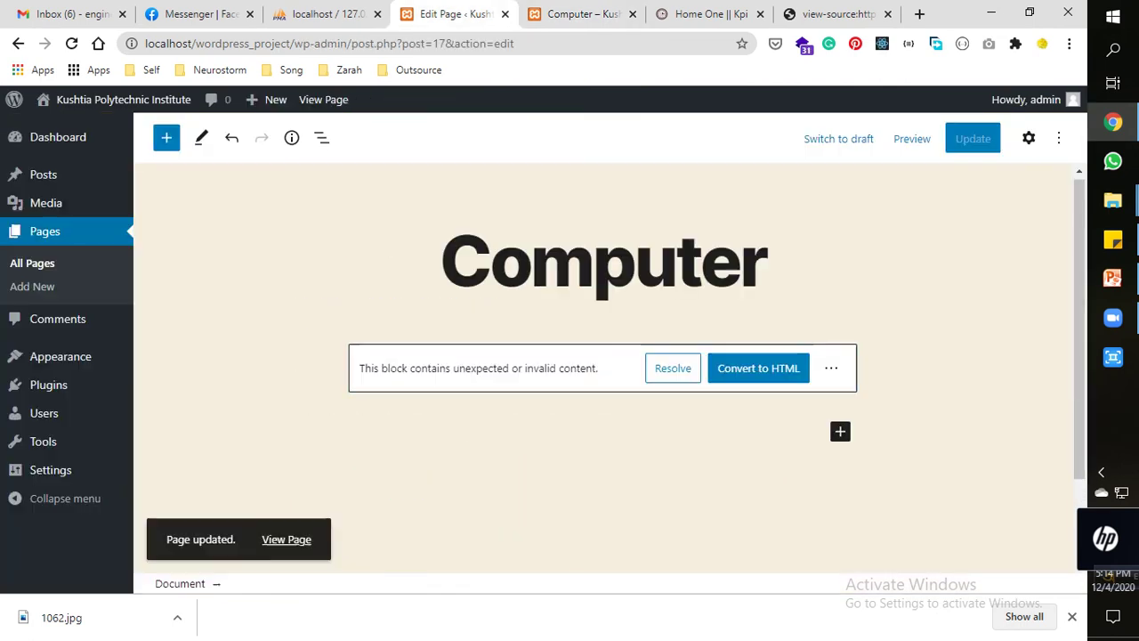
pyautogui.scroll(-1, 605, 356)
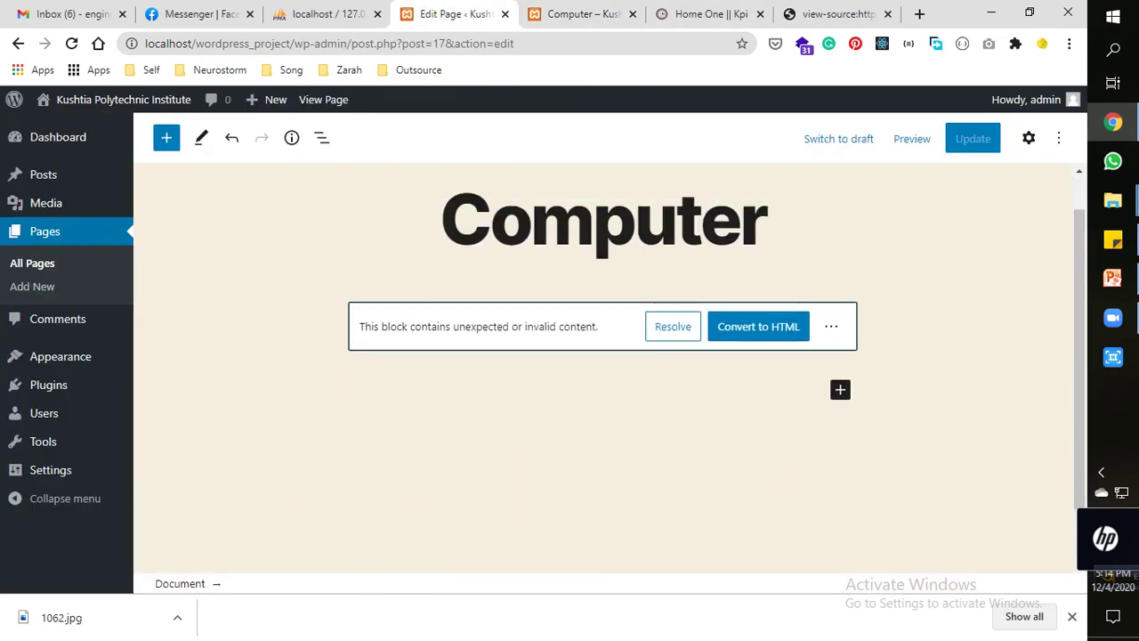
pyautogui.scroll(1, 605, 356)
pyautogui.scroll(-1, 606, 356)
pyautogui.scroll(1, 605, 356)
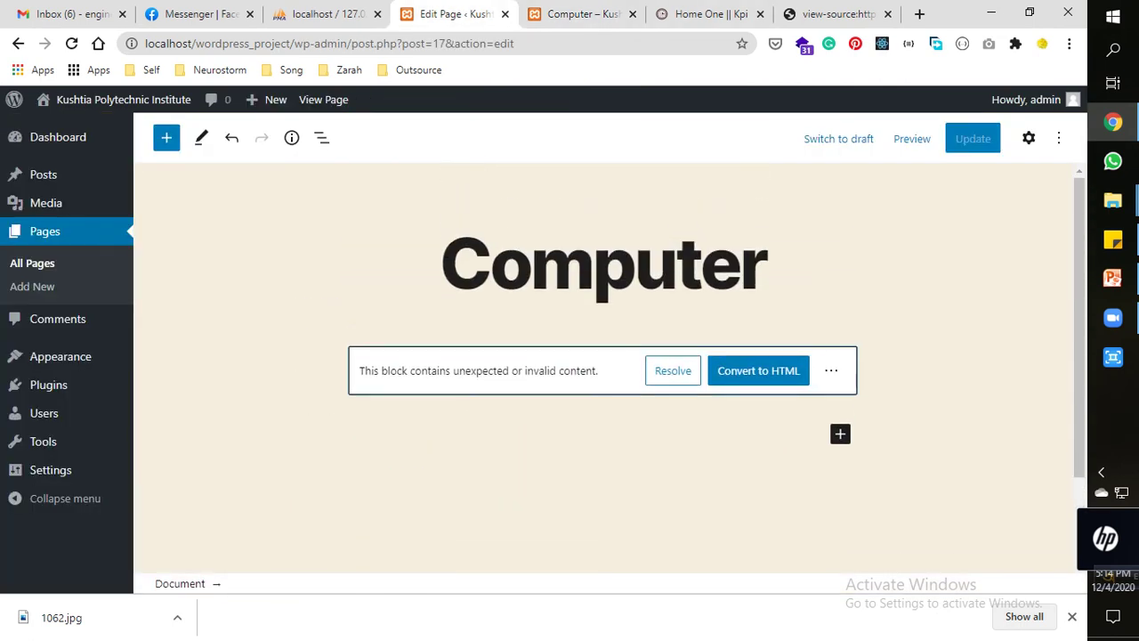
pyautogui.hotkey('ctrl', 'Tab')
pyautogui.hotkey('ctrl', 'Tab')
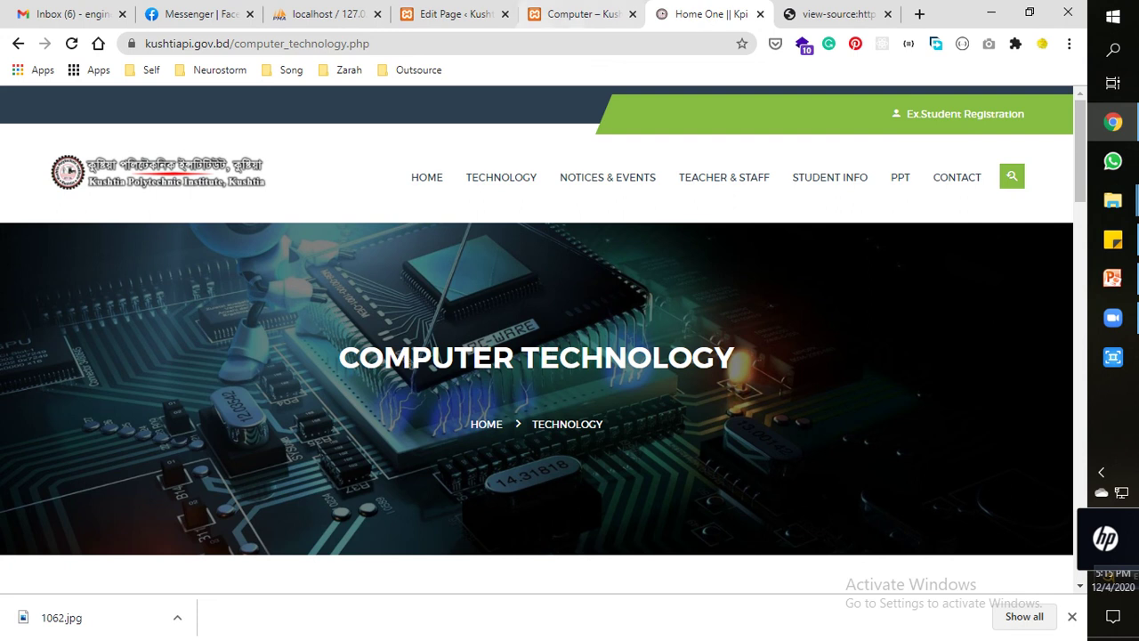
# Examine how the pasted menu, headings and sections are laid out on the published Computer page.
pyautogui.click(579, 13)
pyautogui.scroll(-2, 570, 356)
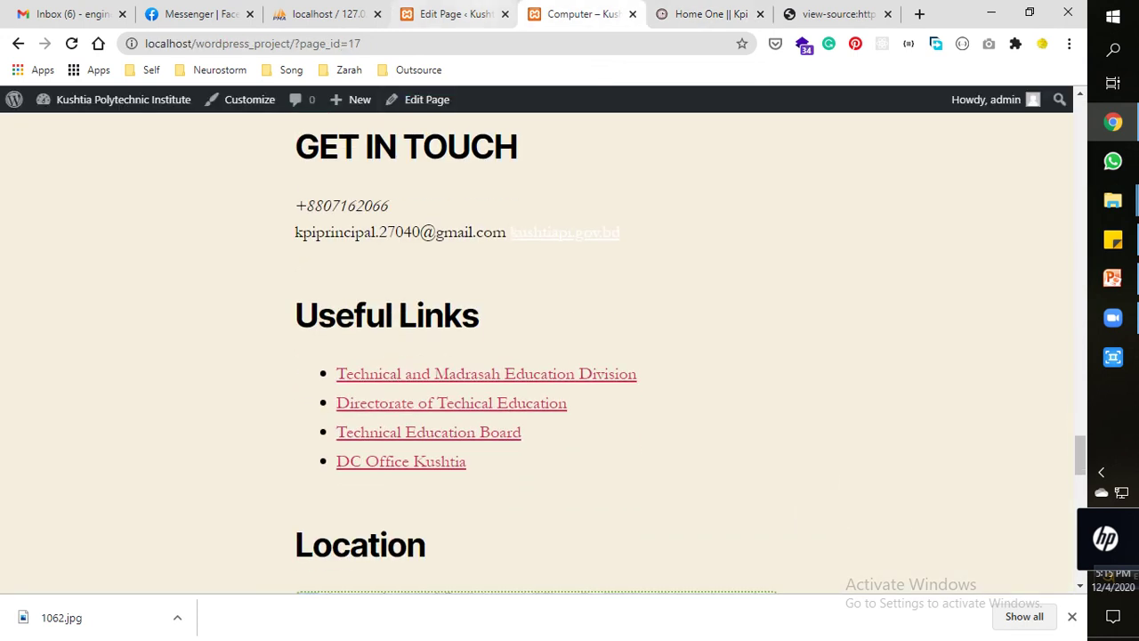
pyautogui.click(454, 14)
pyautogui.click(579, 14)
pyautogui.scroll(4, 570, 356)
pyautogui.scroll(20, 534, 356)
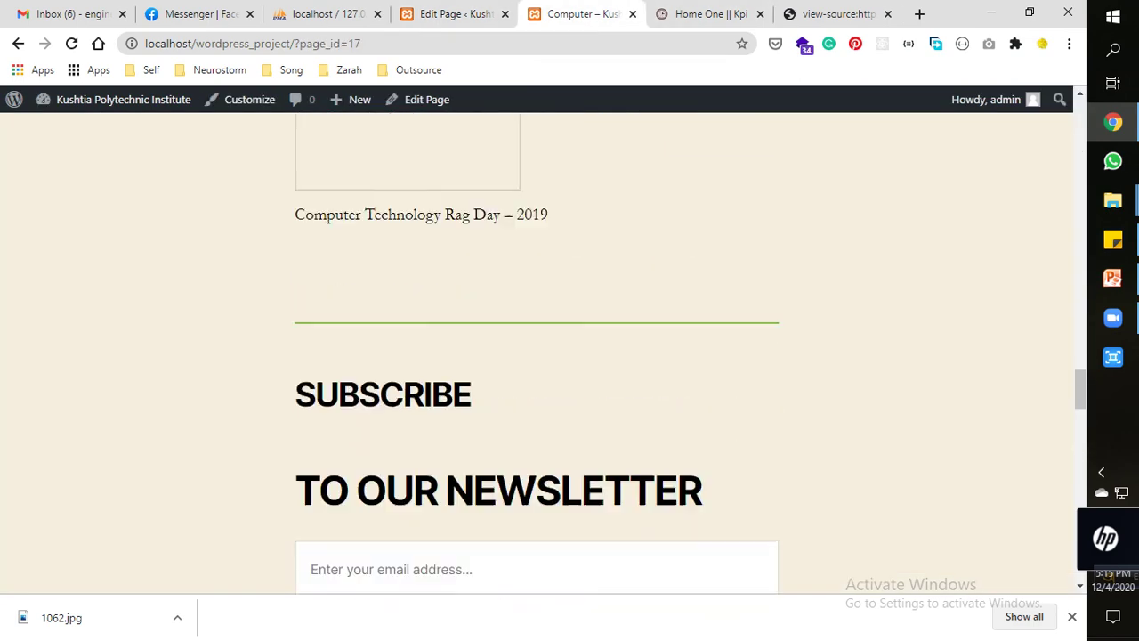
pyautogui.scroll(15, 534, 356)
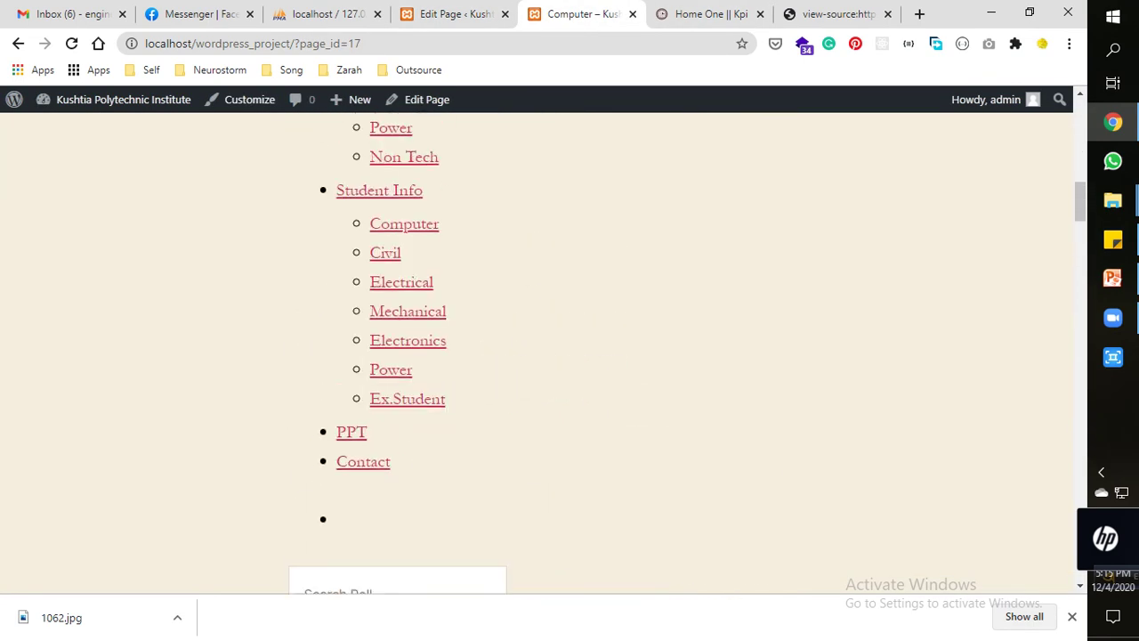
pyautogui.scroll(-2, 534, 356)
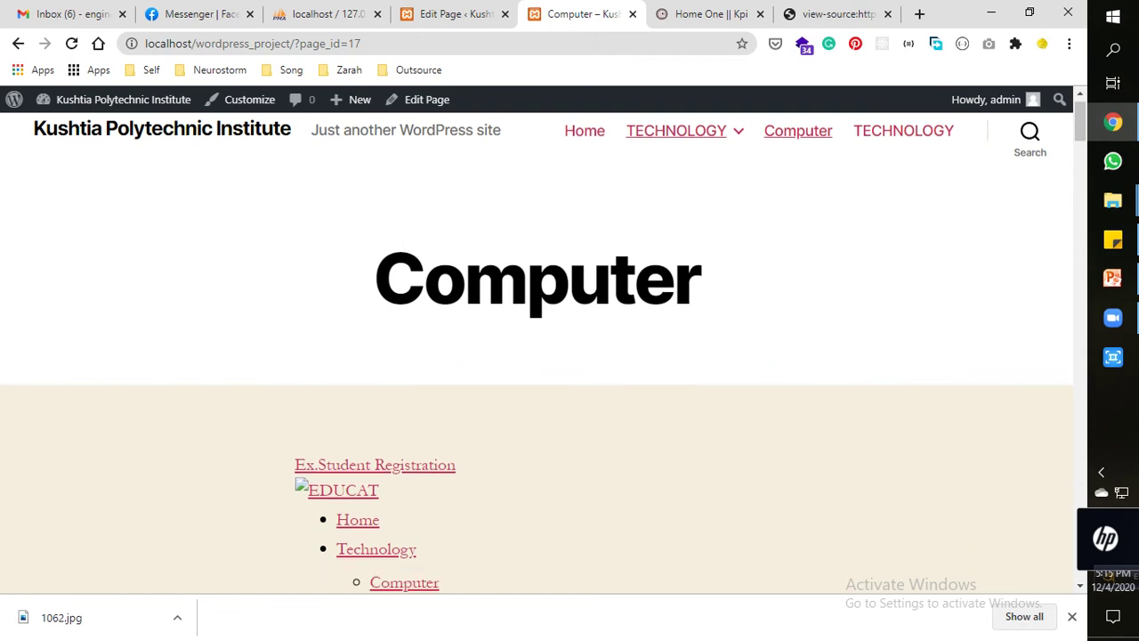
pyautogui.scroll(-12, 534, 356)
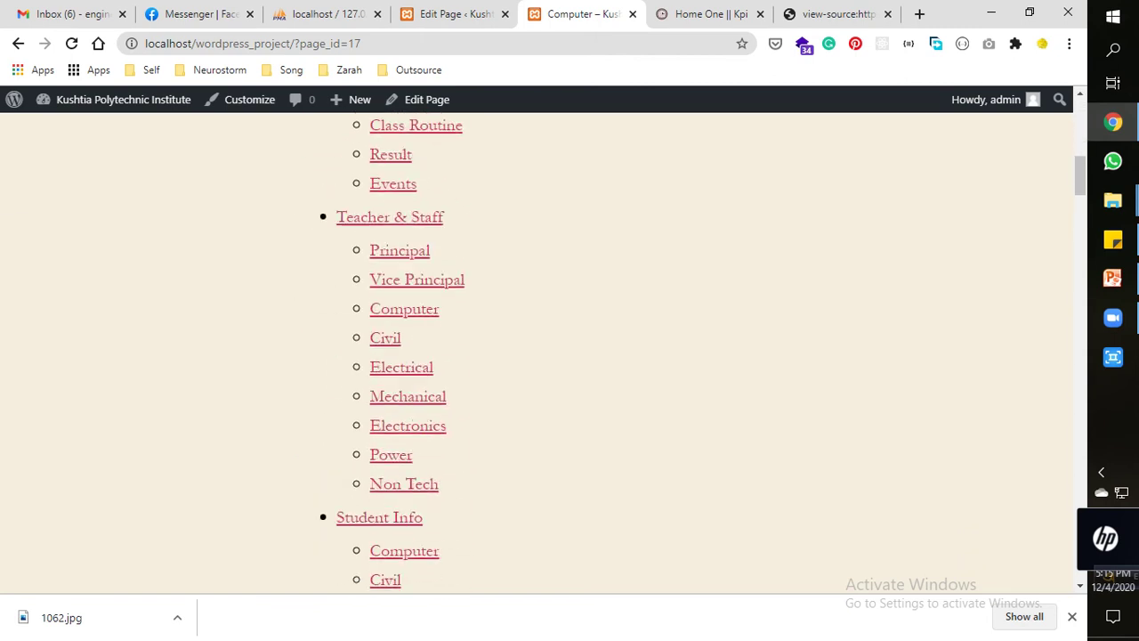
pyautogui.scroll(-5, 534, 356)
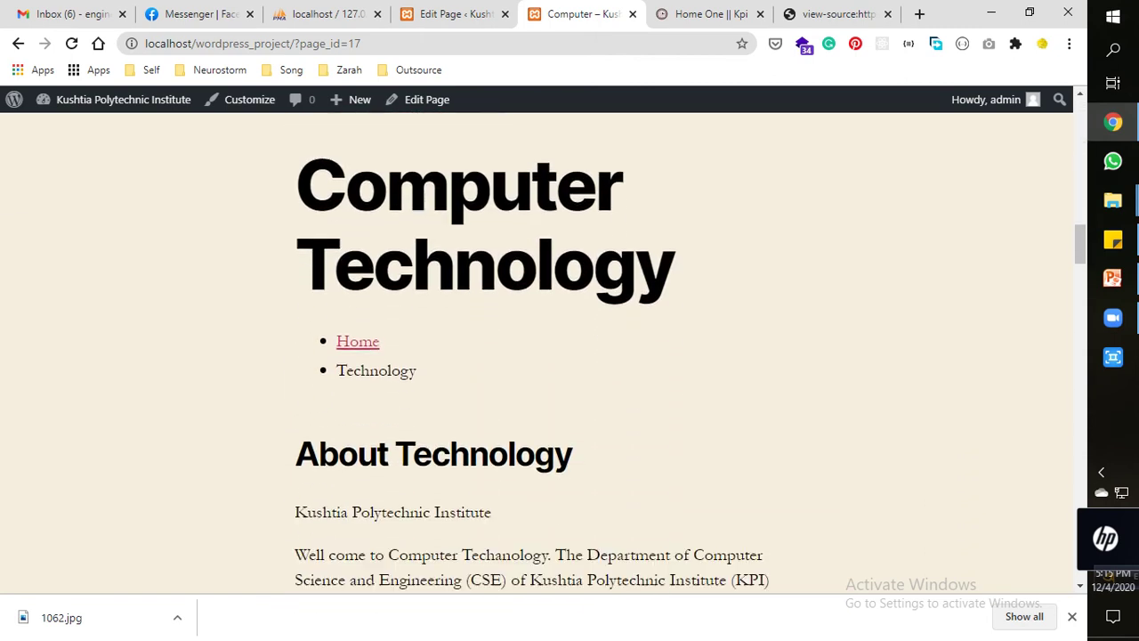
# Compare the About Technology section on kushtiapi.gov.bd with the same section on the published Computer page.
pyautogui.hotkey('ctrl', 'Tab')
pyautogui.scroll(-6, 623, 311)
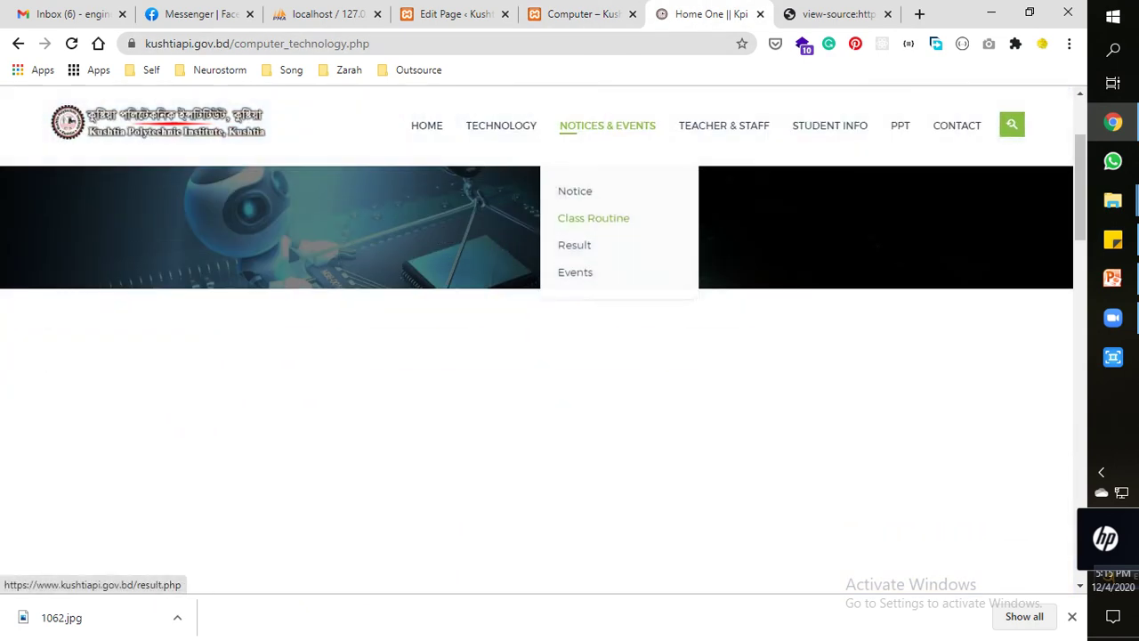
pyautogui.scroll(-3, 534, 356)
pyautogui.scroll(3, 534, 356)
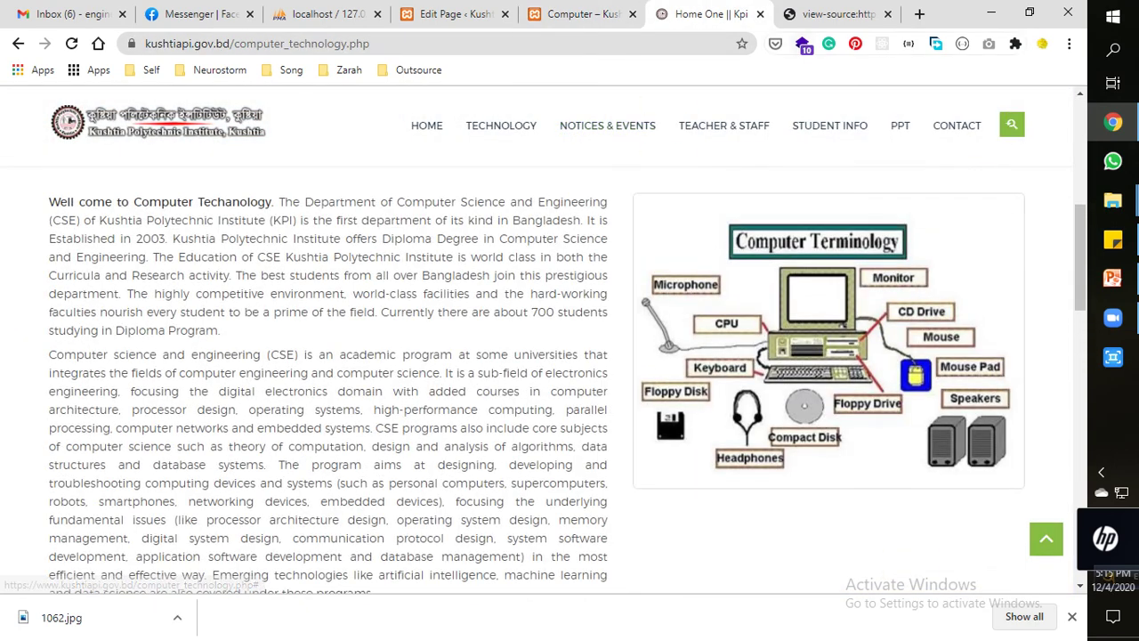
pyautogui.hotkey('ctrl', 'Tab')
pyautogui.hotkey('ctrl', 'shift', 'Tab')
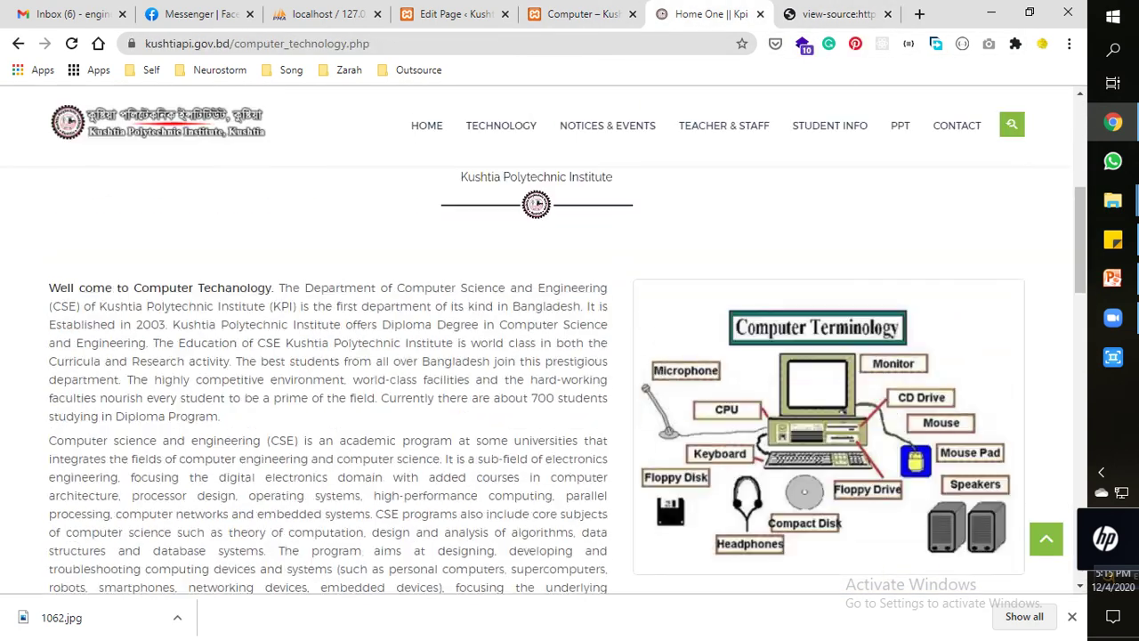
pyautogui.scroll(6, 534, 338)
pyautogui.scroll(-2, 534, 356)
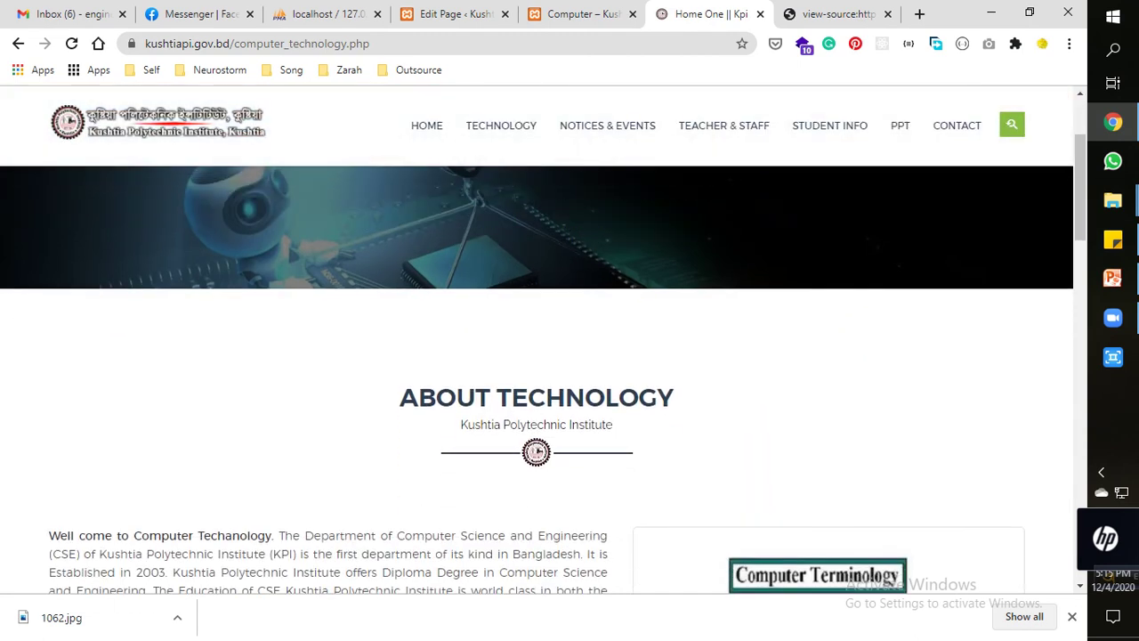
pyautogui.moveTo(418, 398); pyautogui.dragTo(674, 398)
pyautogui.hotkey('ctrl', 'shift', 'Tab')
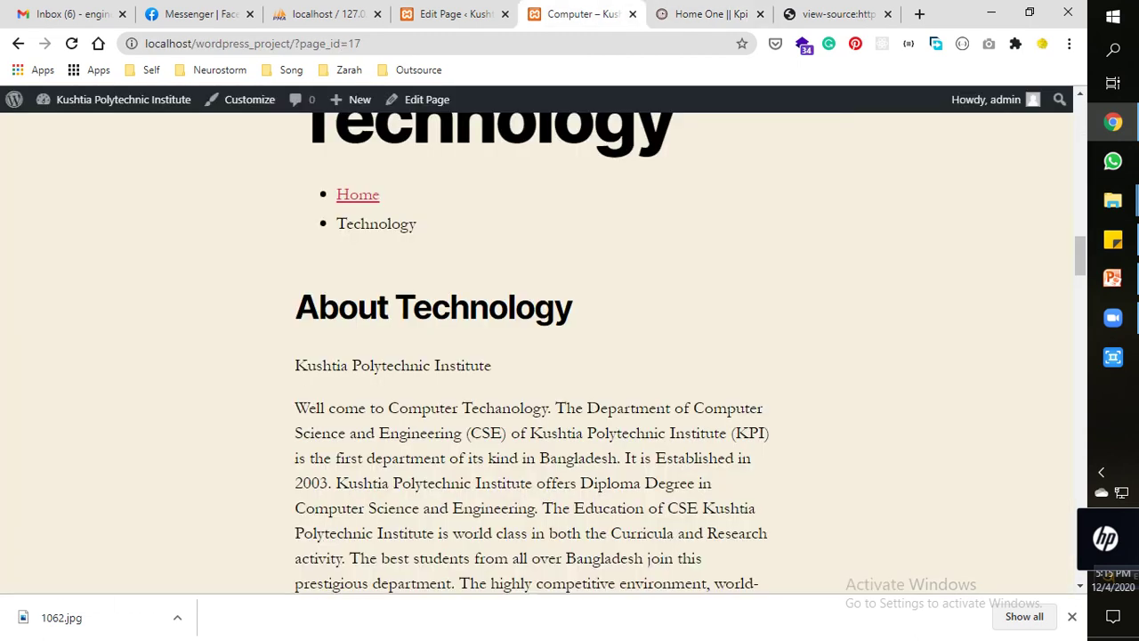
pyautogui.moveTo(322, 307); pyautogui.dragTo(420, 366)
pyautogui.scroll(5, 420, 365)
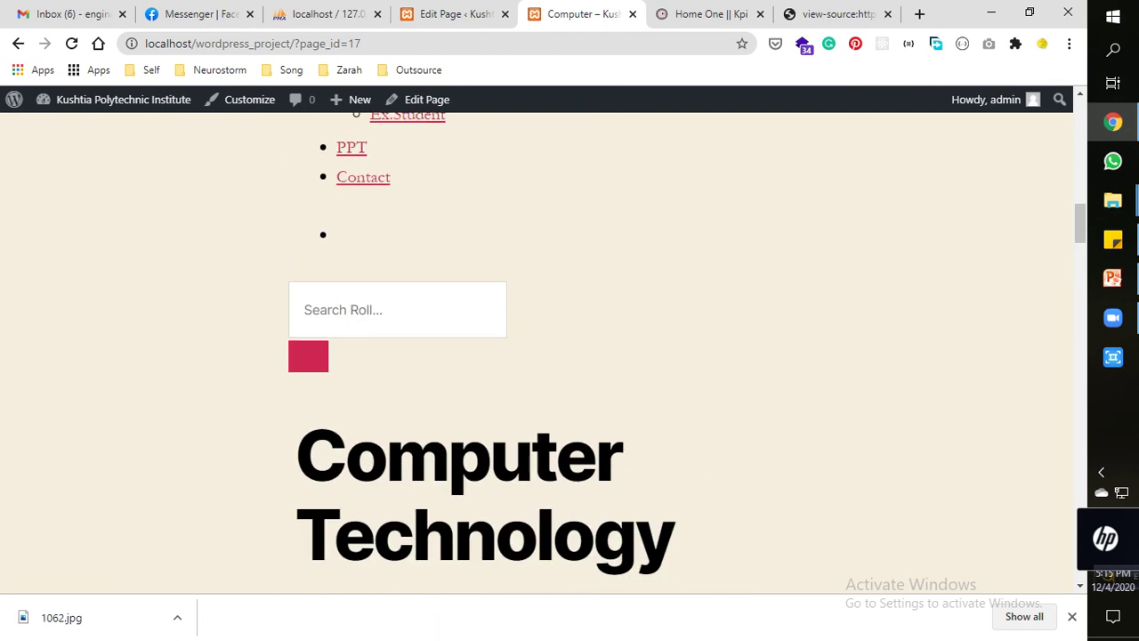
# Return to the Computer page editor, convert the invalid block to HTML and search the page for "about".
pyautogui.hotkey('ctrl', 'shift', 'Tab')
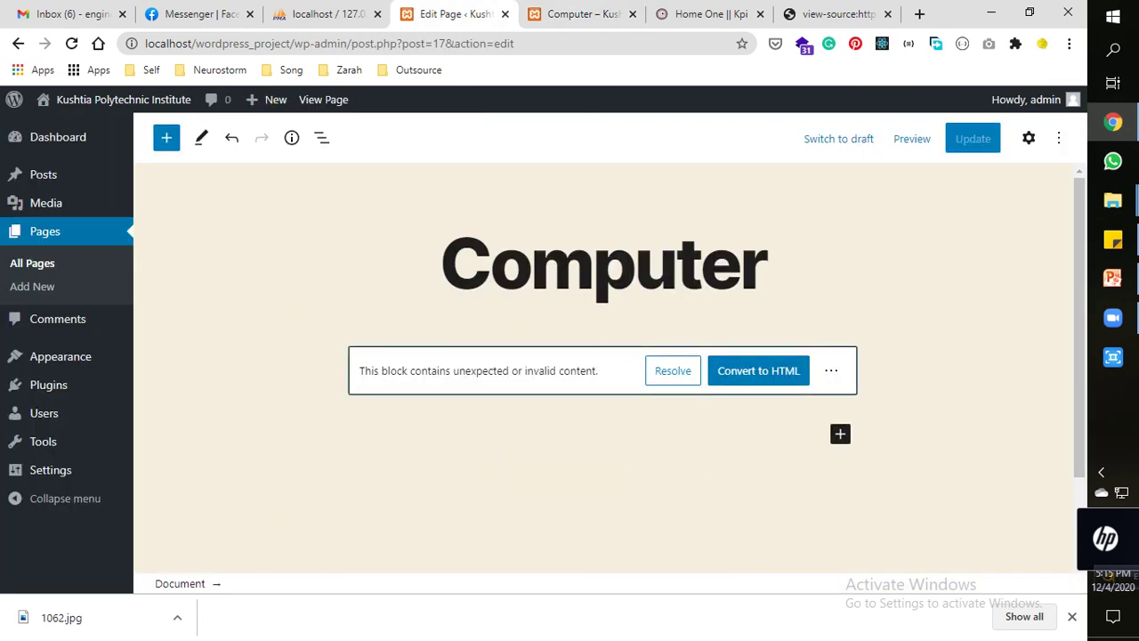
pyautogui.click(758, 370)
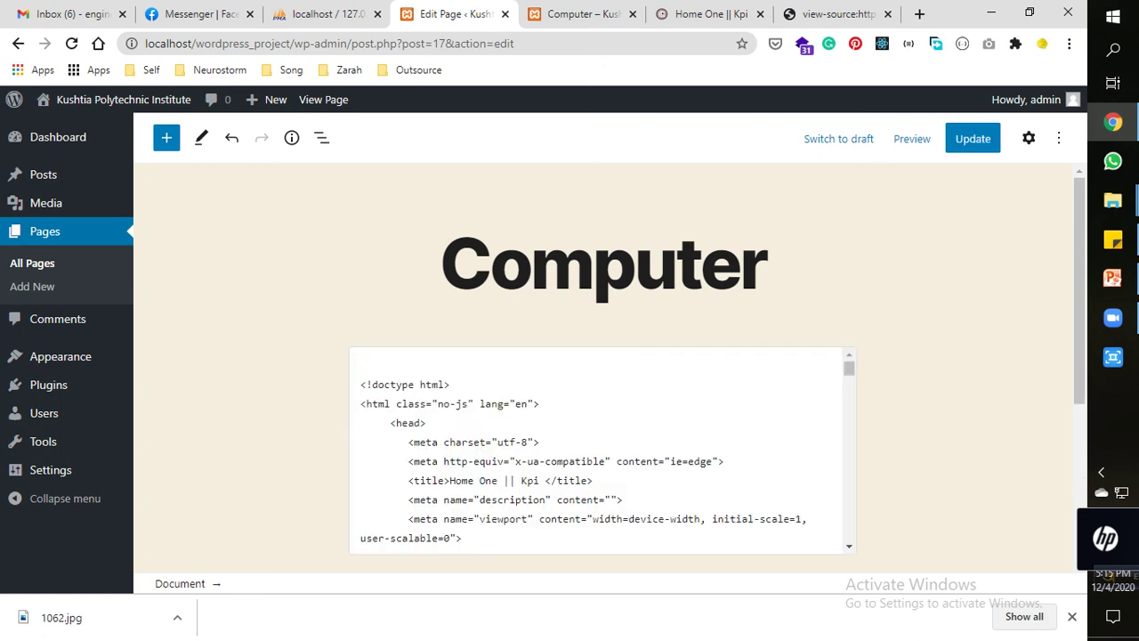
pyautogui.hotkey('ctrl', 'f')
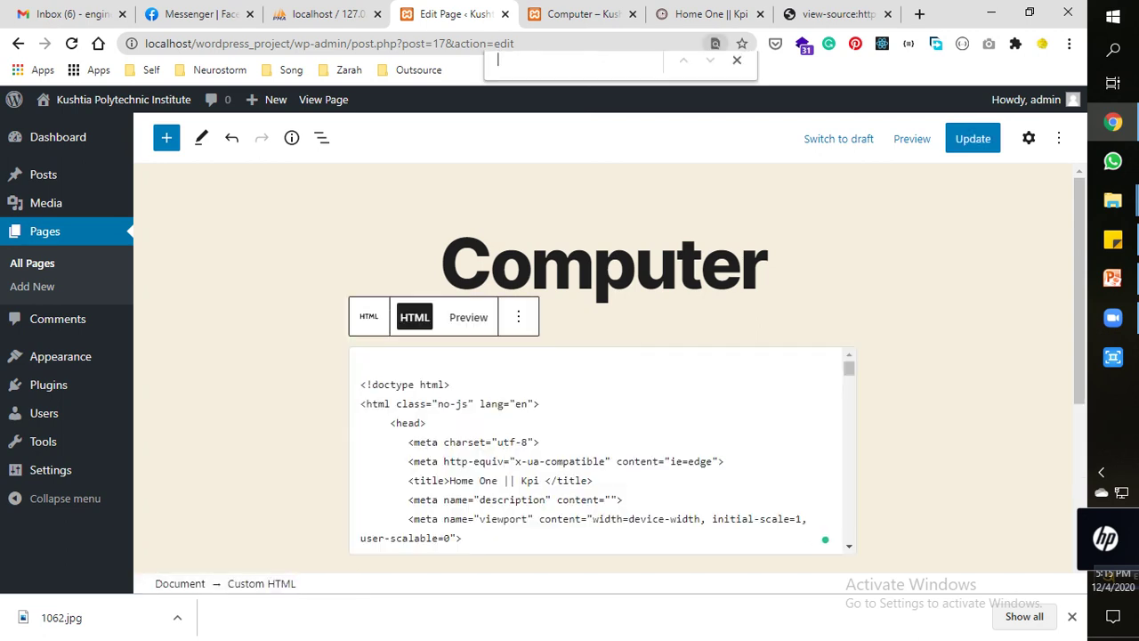
pyautogui.write('abpit')
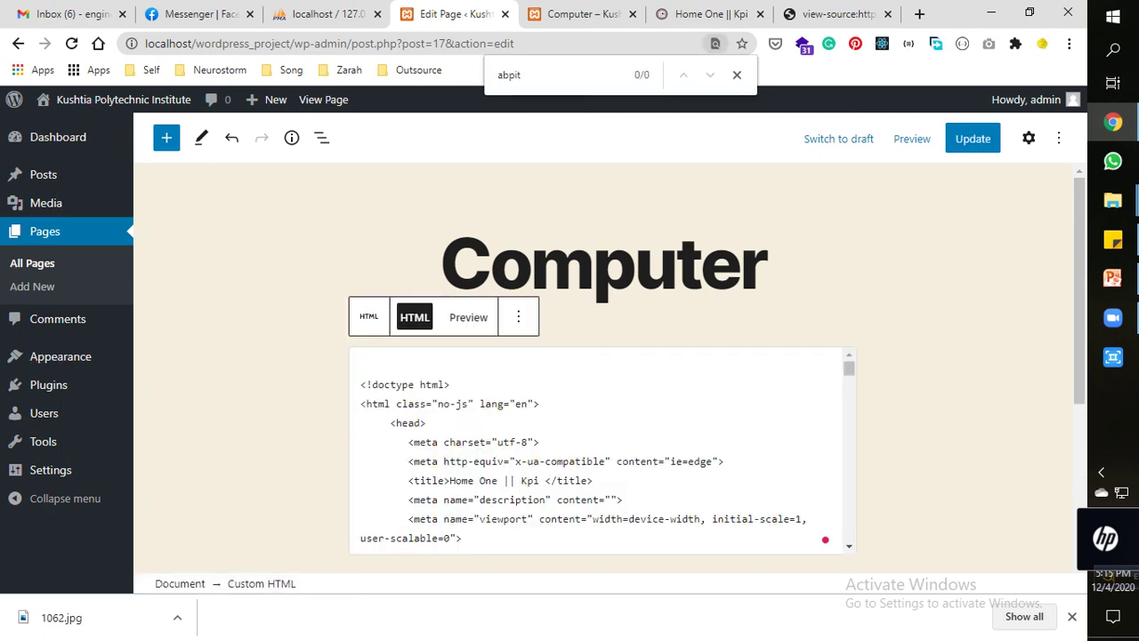
pyautogui.press('Escape')
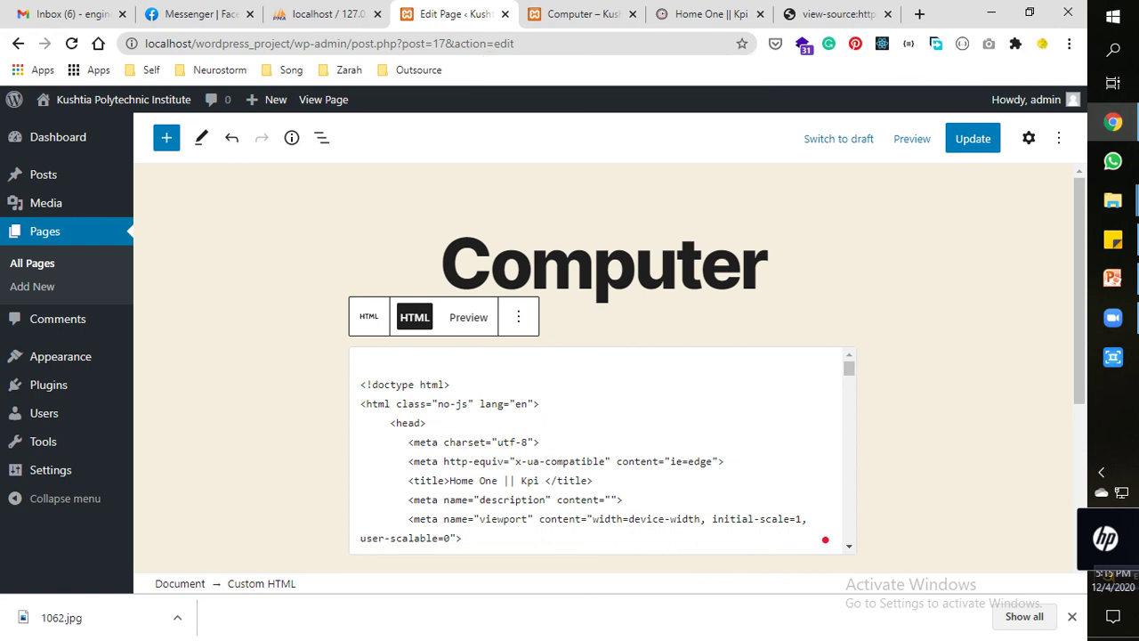
pyautogui.hotkey('ctrl', 'f')
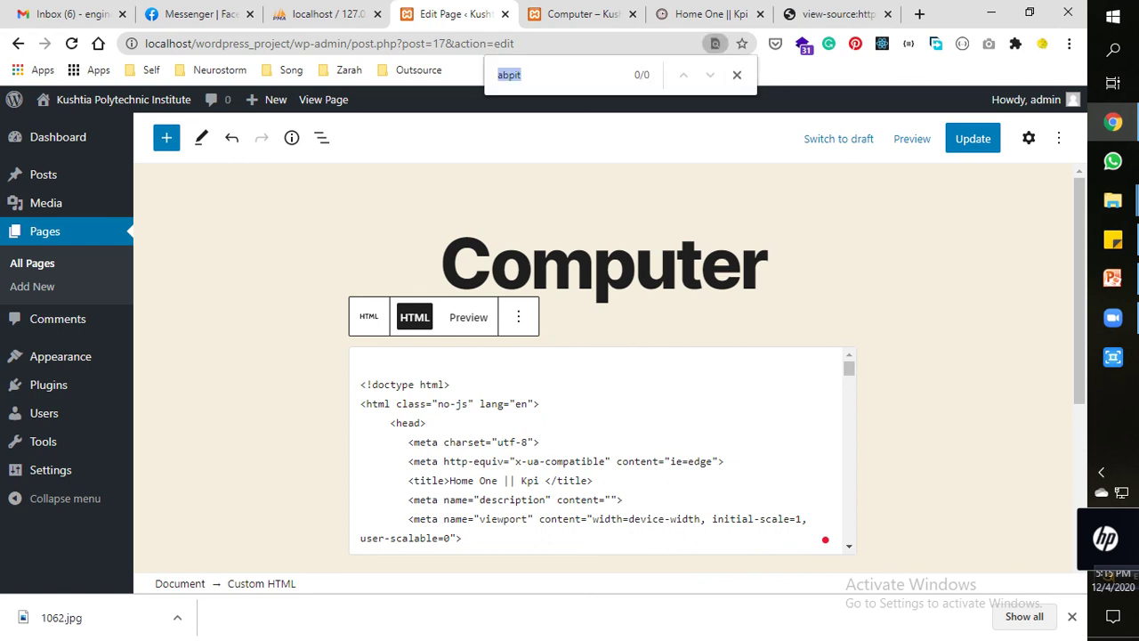
pyautogui.write('about')
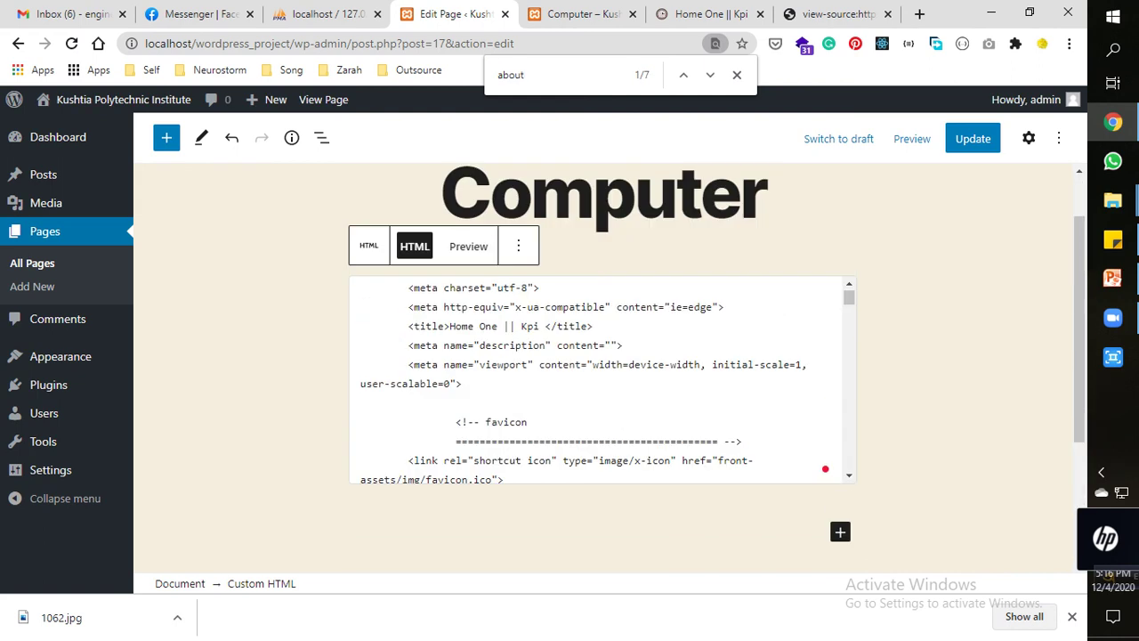
# Look through the stylesheet links in the Custom HTML block for the About section.
pyautogui.moveTo(849, 338)
pyautogui.mouseDown()
pyautogui.moveTo(849, 378)
pyautogui.moveTo(849, 337)
pyautogui.mouseUp()
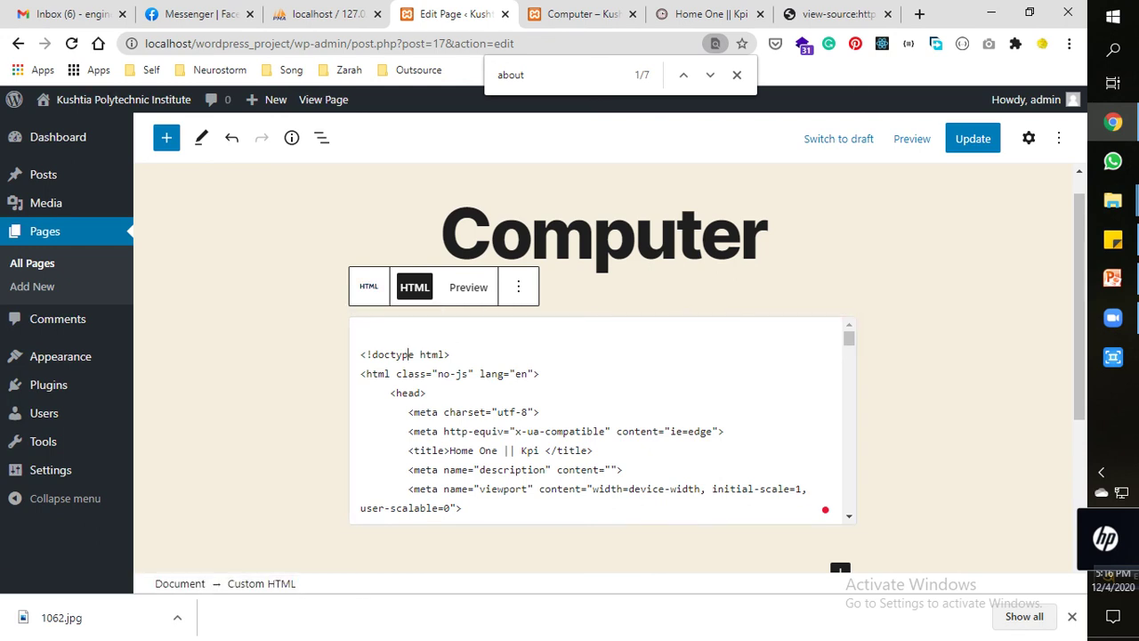
pyautogui.scroll(-2, 603, 418)
pyautogui.scroll(-8, 581, 475)
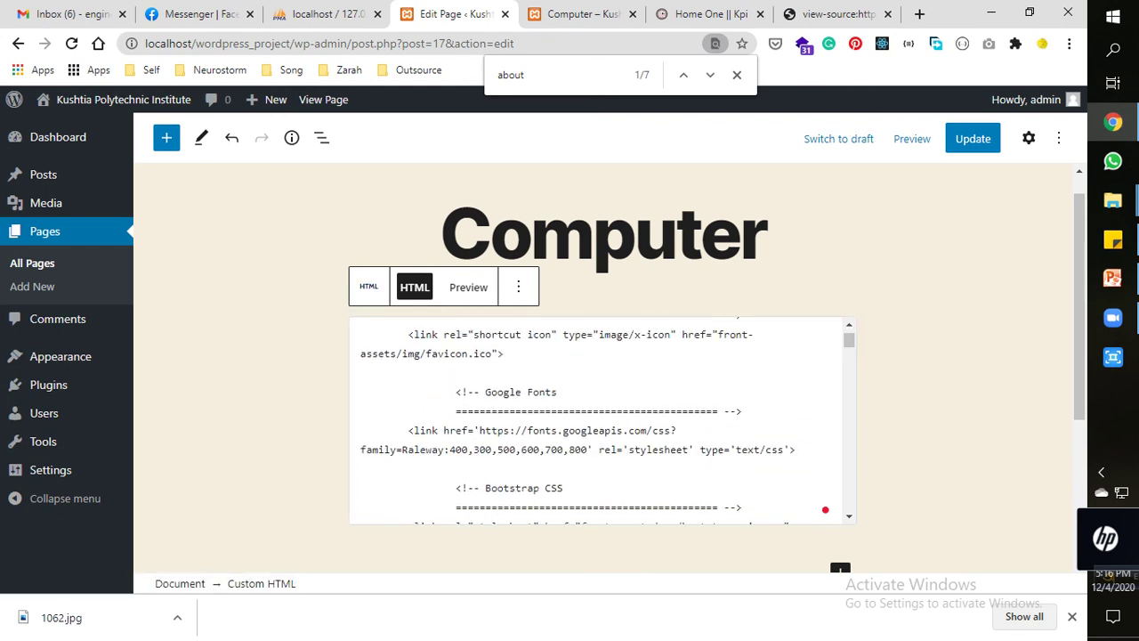
pyautogui.scroll(-6, 602, 419)
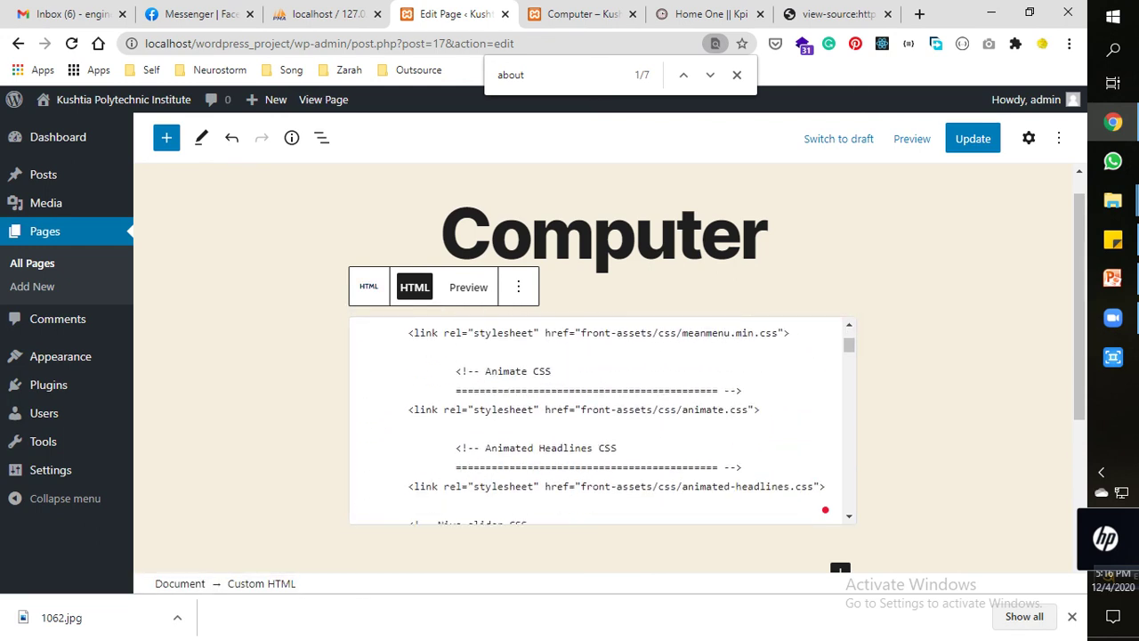
pyautogui.scroll(-4, 603, 419)
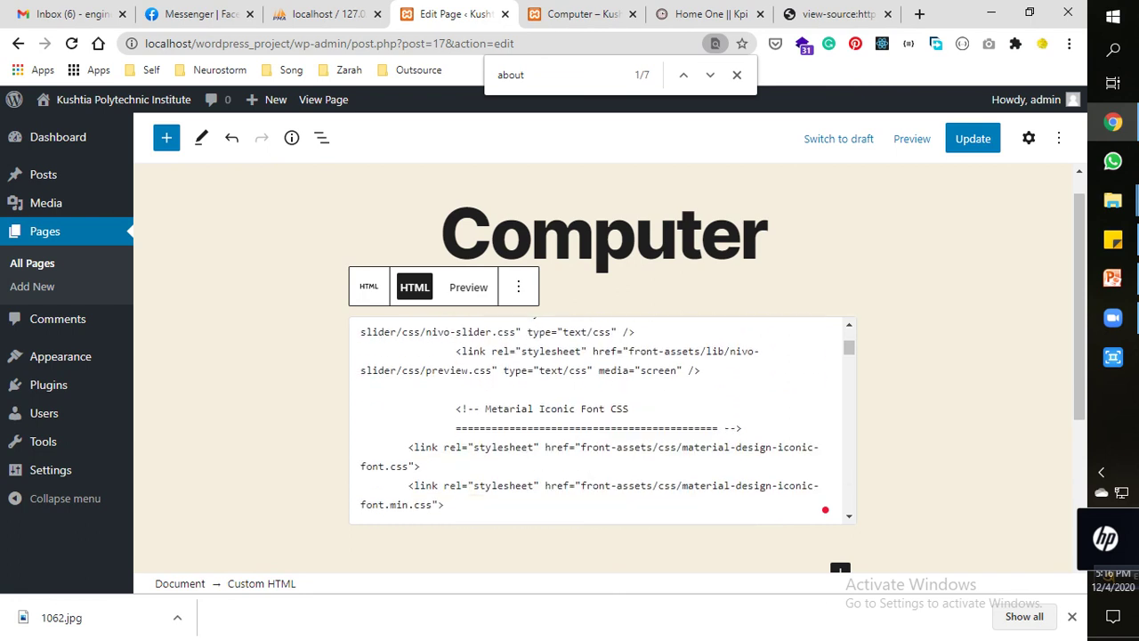
pyautogui.hotkey('ctrl', 'f')
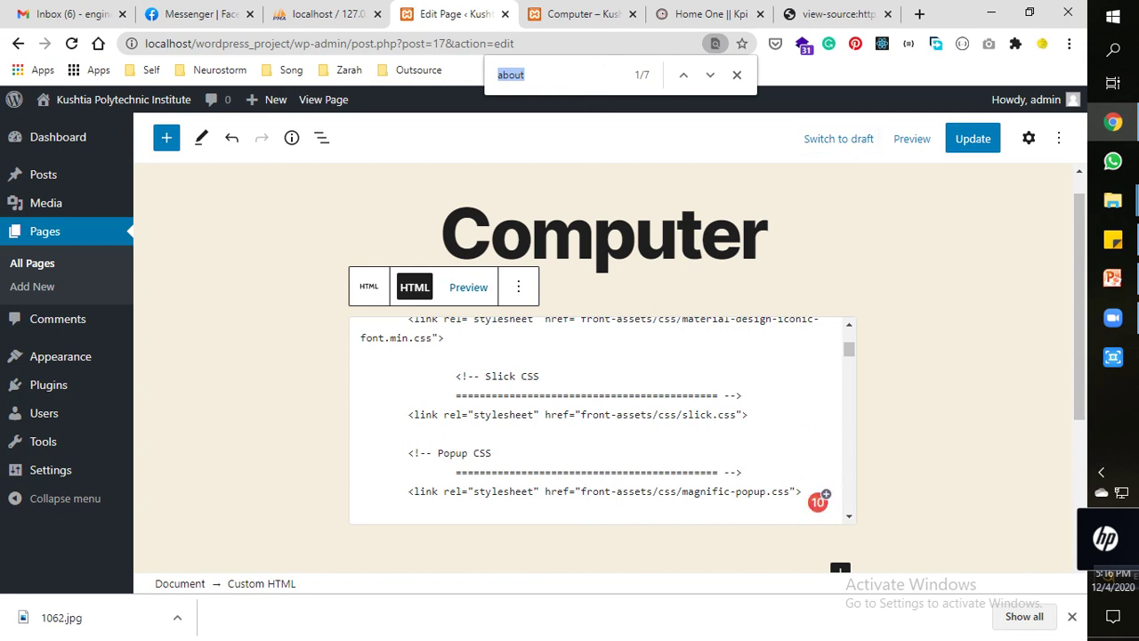
pyautogui.click(518, 286)
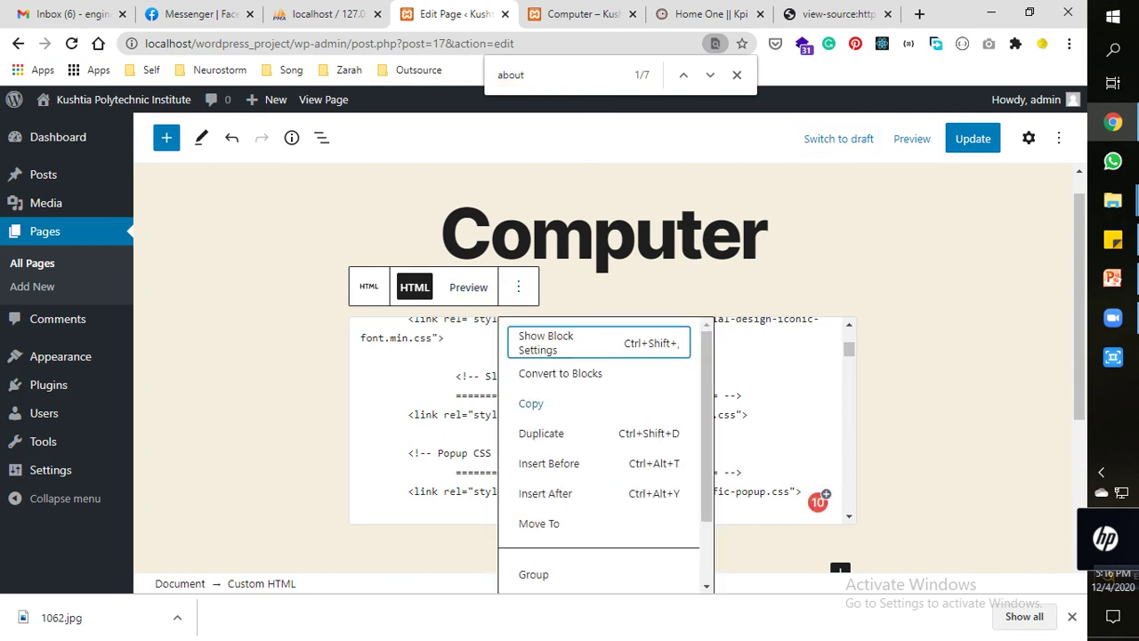
# Copy all of the Custom HTML block's code into a new Notepad document and maximize the window.
pyautogui.click(415, 414)
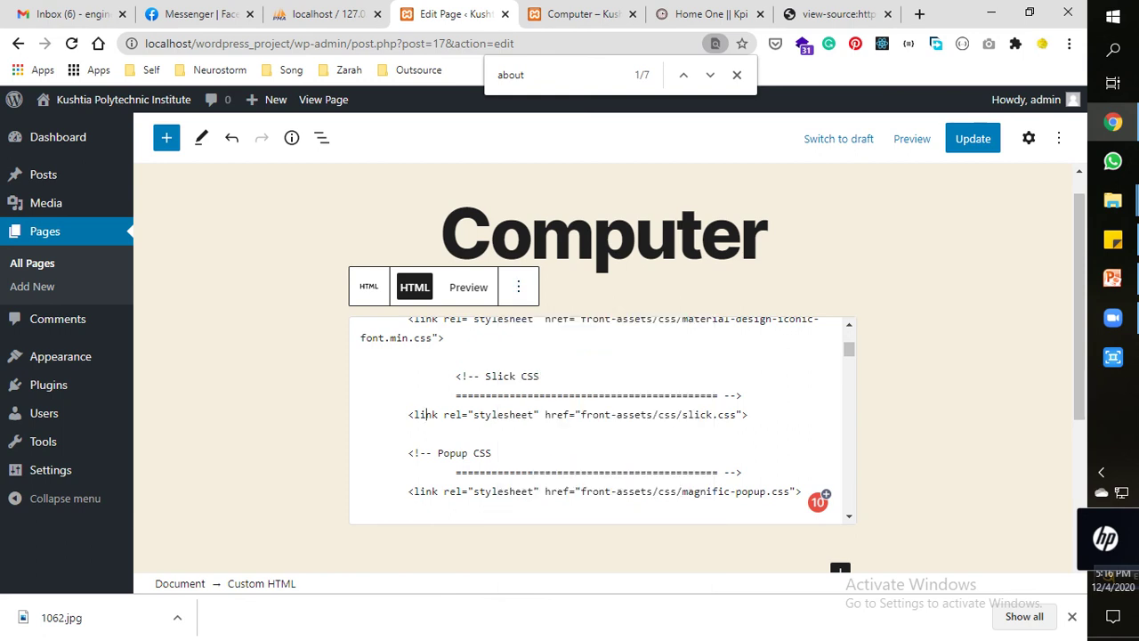
pyautogui.hotkey('ctrl', 'a')
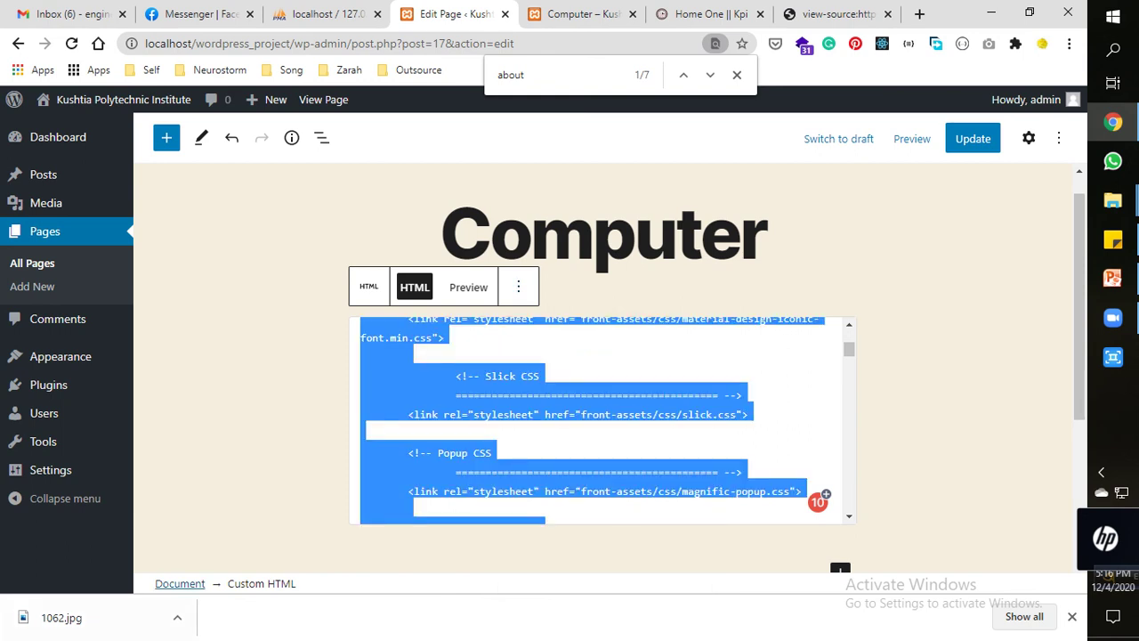
pyautogui.press('super+s')
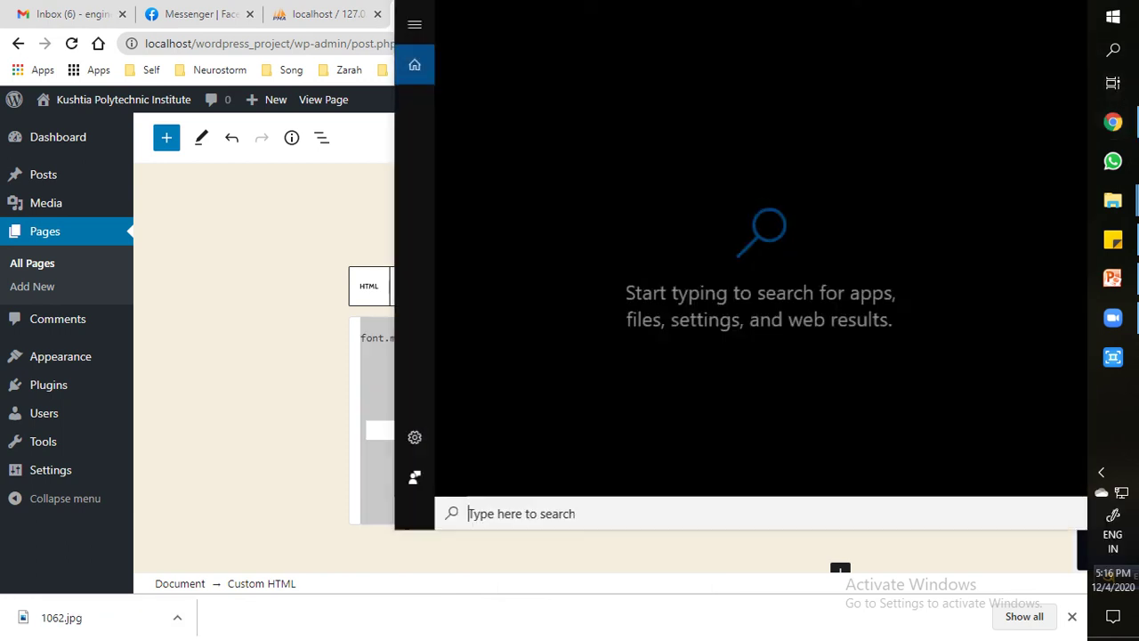
pyautogui.write('not')
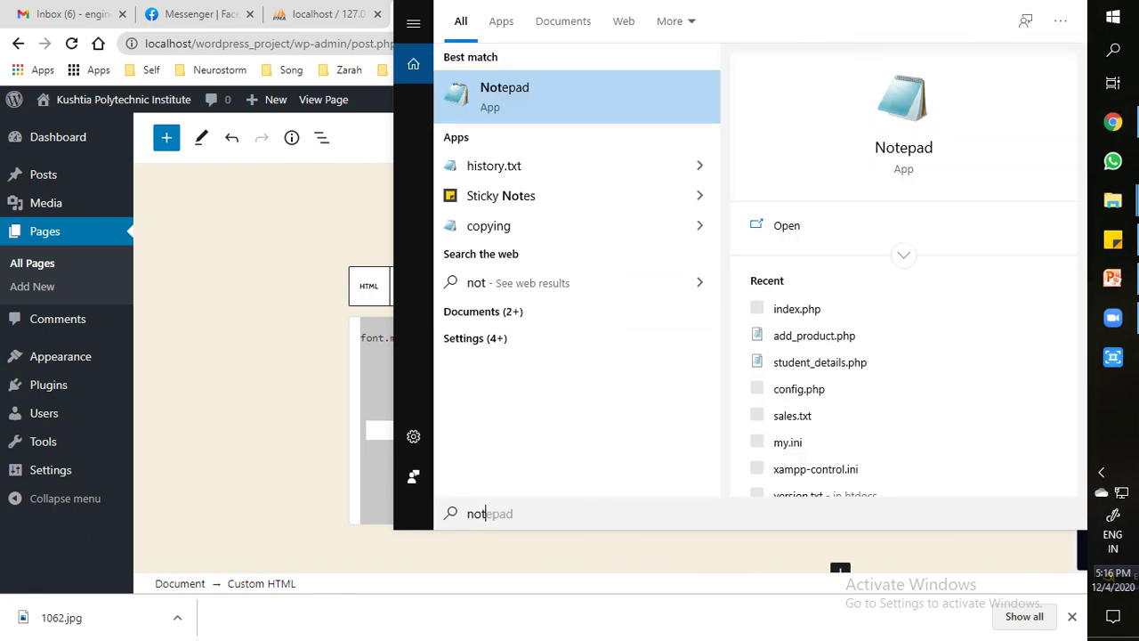
pyautogui.press('Return')
pyautogui.hotkey('ctrl', 'v')
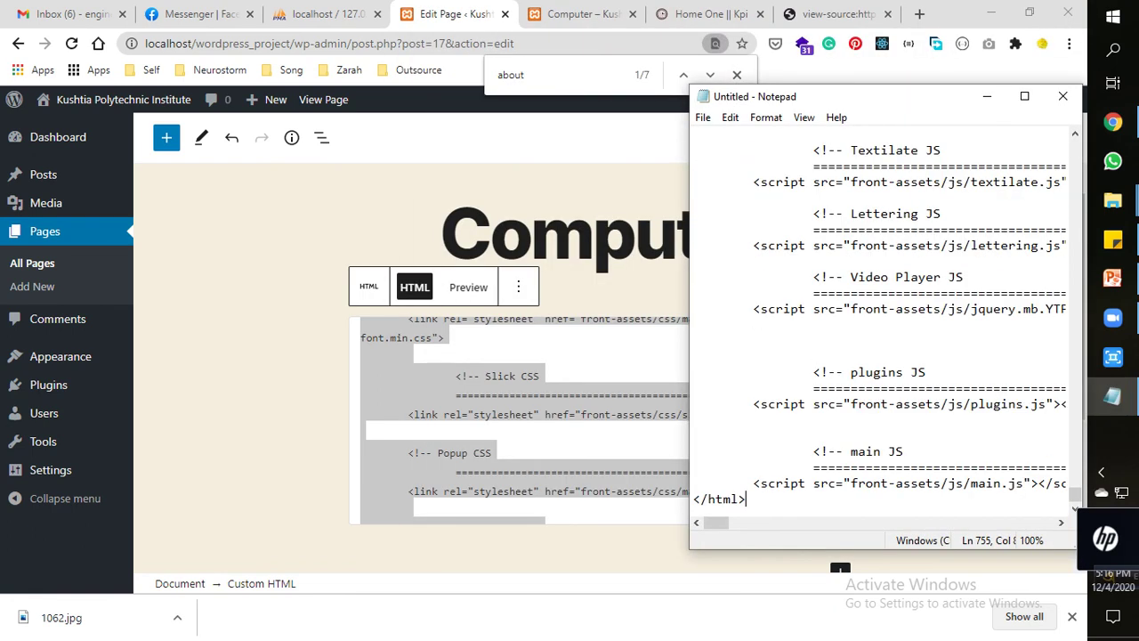
pyautogui.click(1024, 95)
# Try to find "about" by searching downward from near the end of the pasted code.
pyautogui.click(221, 122)
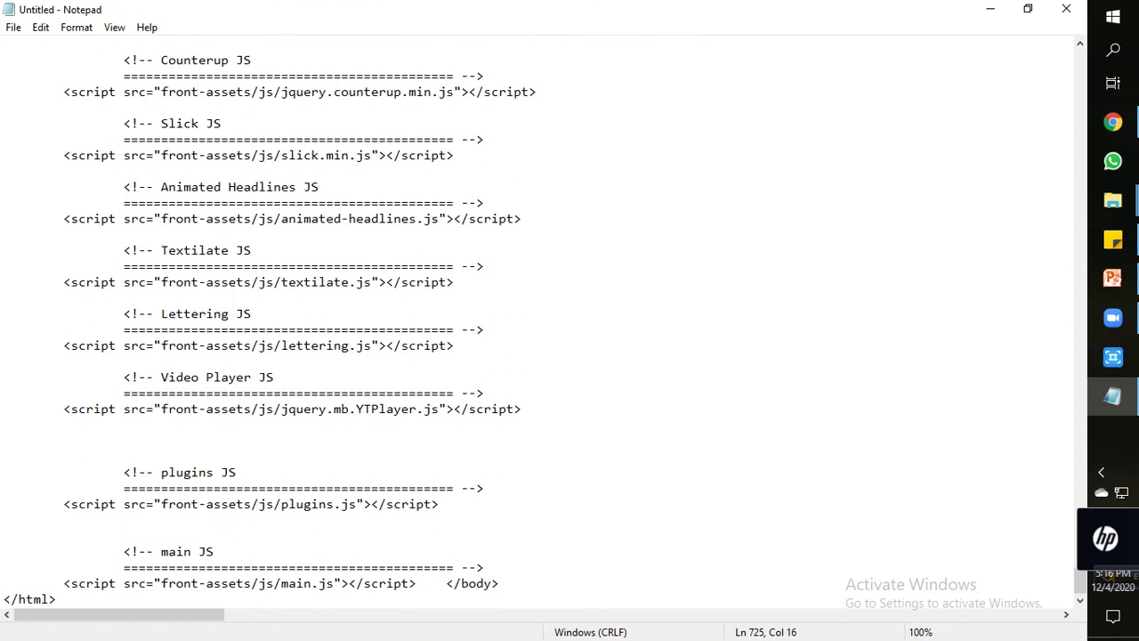
pyautogui.hotkey('ctrl', 'f')
pyautogui.write('abount')
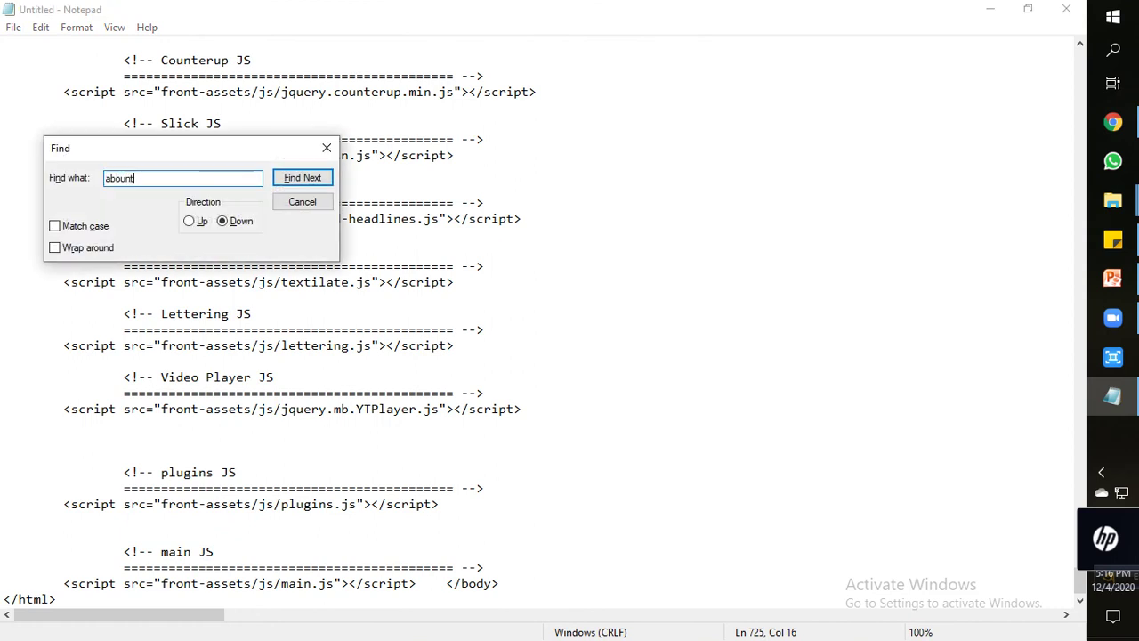
pyautogui.press('BackSpace')
pyautogui.write('t')
pyautogui.press('Return')
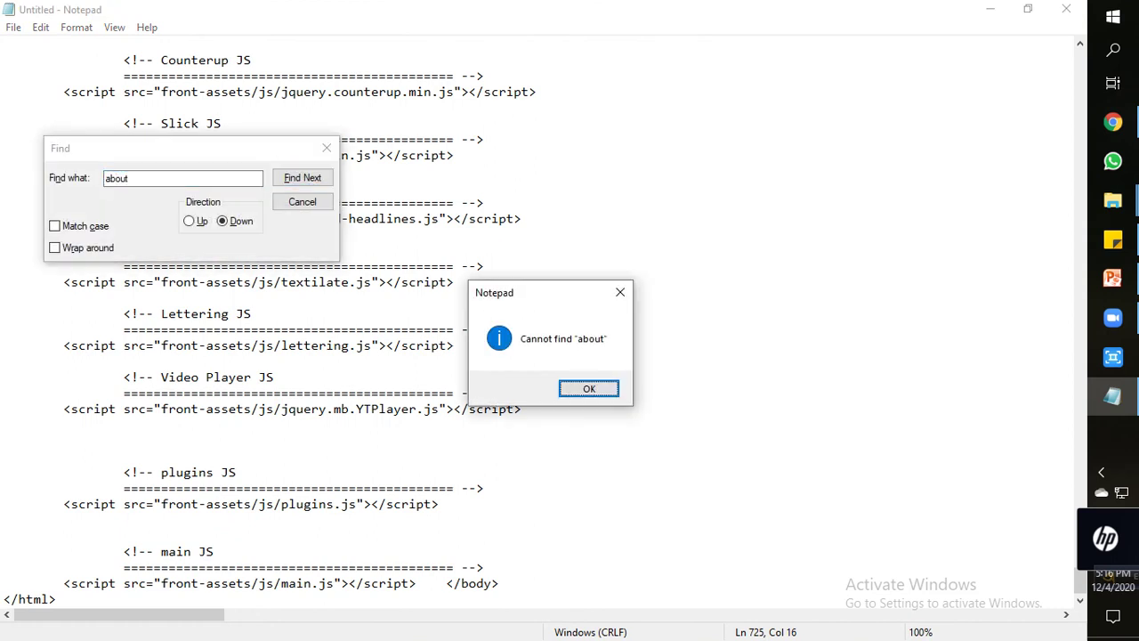
pyautogui.click(588, 388)
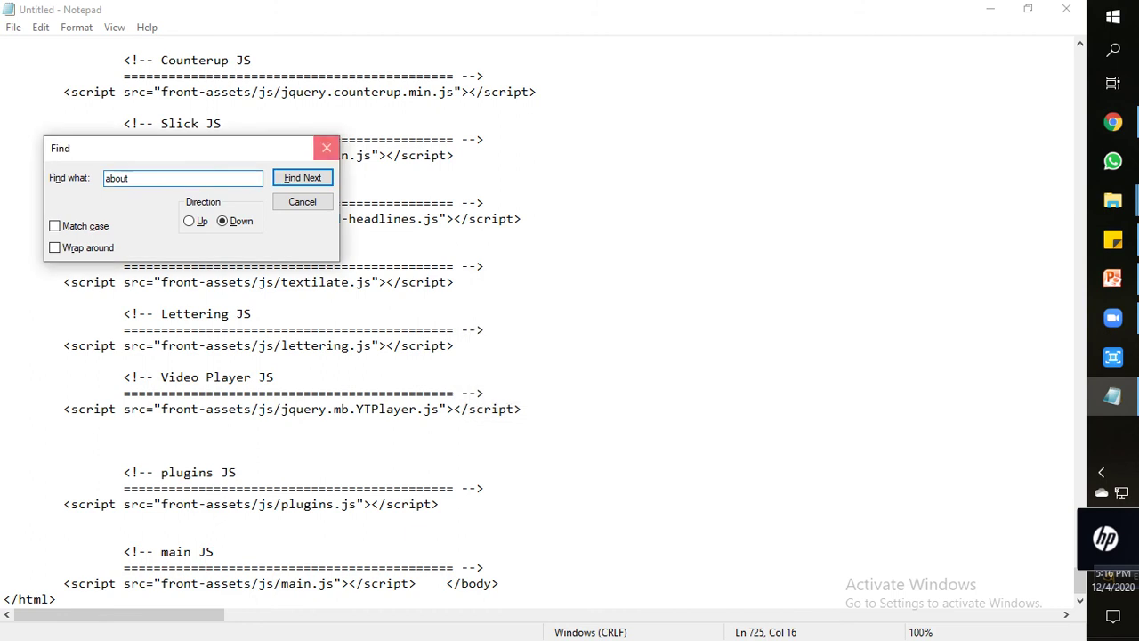
pyautogui.click(326, 148)
pyautogui.click(252, 313)
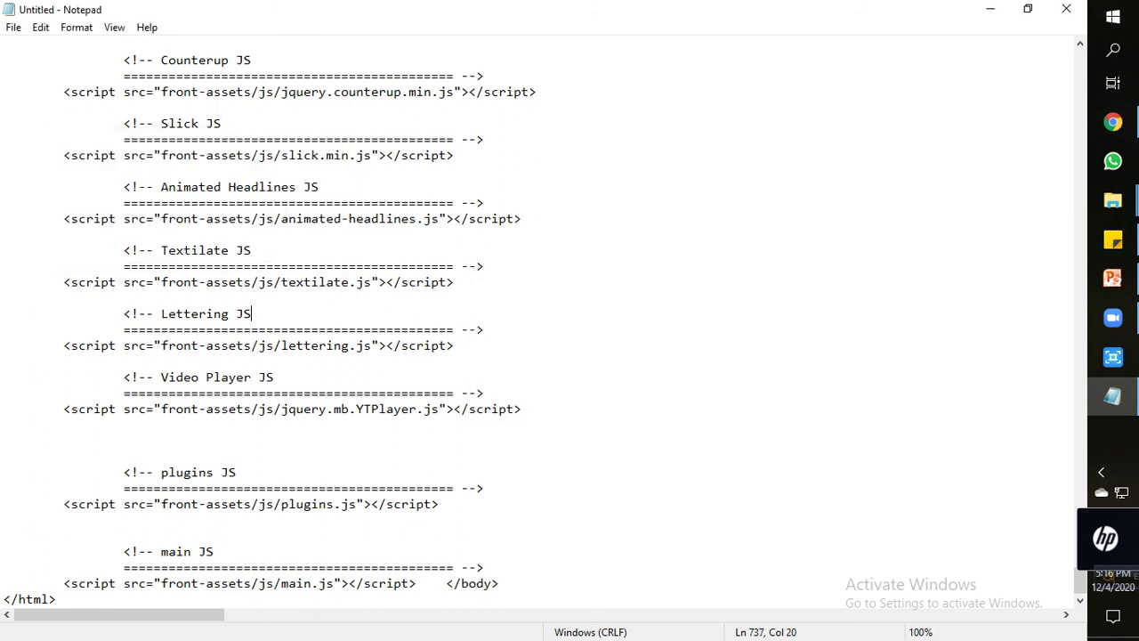
# Search upward through the pasted code for "about".
pyautogui.scroll(20, 569, 320)
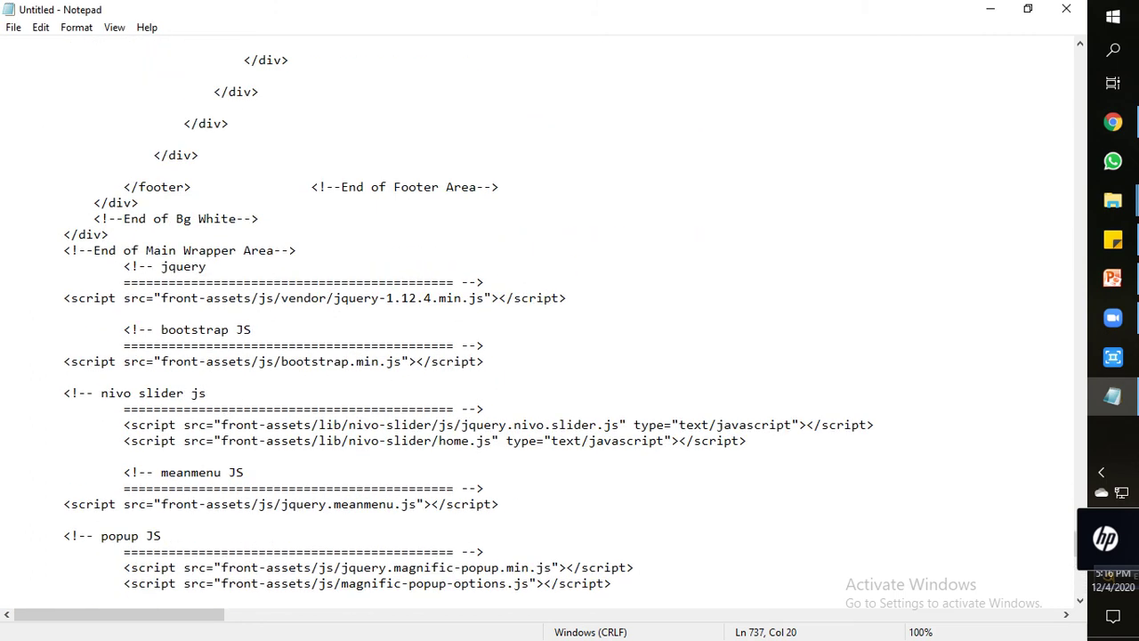
pyautogui.hotkey('ctrl', 'f')
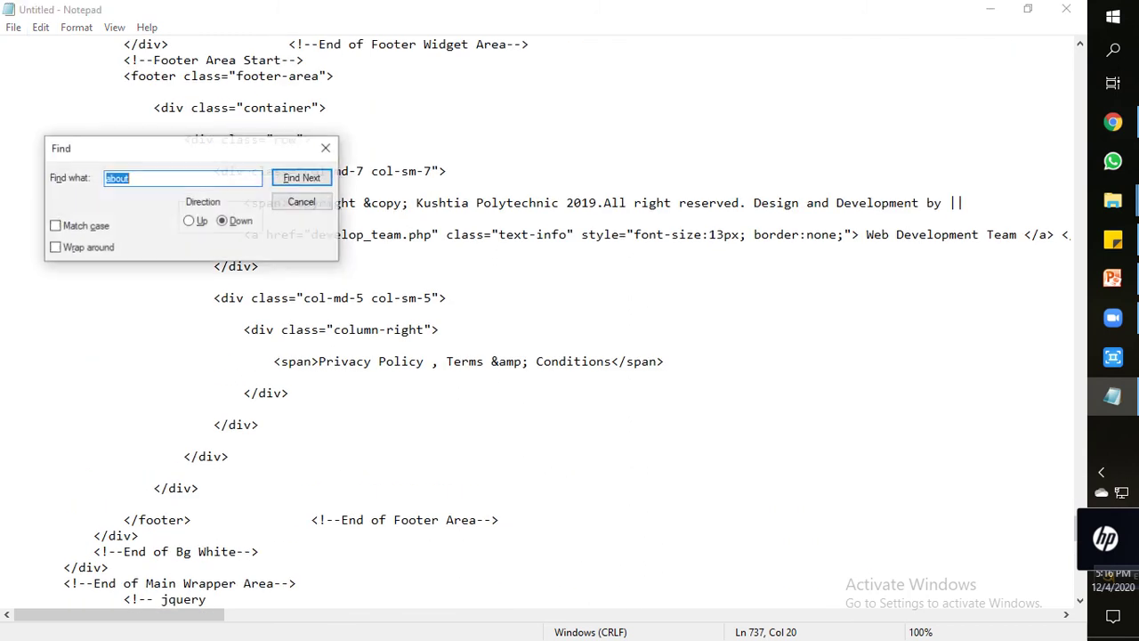
pyautogui.click(189, 221)
pyautogui.click(302, 177)
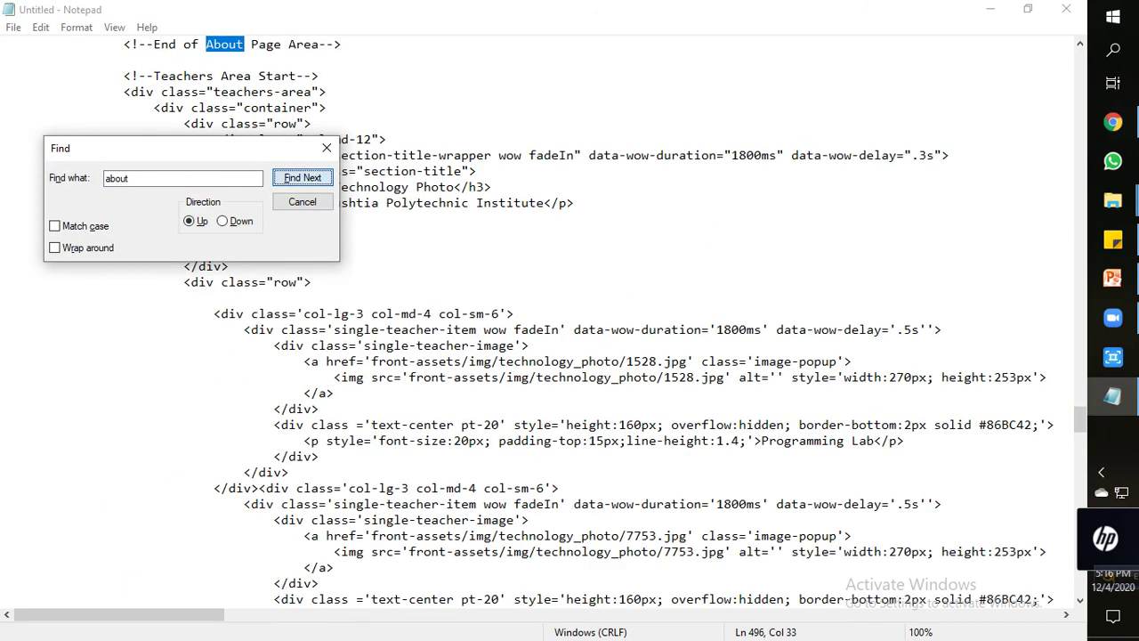
pyautogui.click(326, 148)
# Select the last lines of the About Page Area, from its final closing div up to the cmt.jpg image tag.
pyautogui.scroll(5, 326, 148)
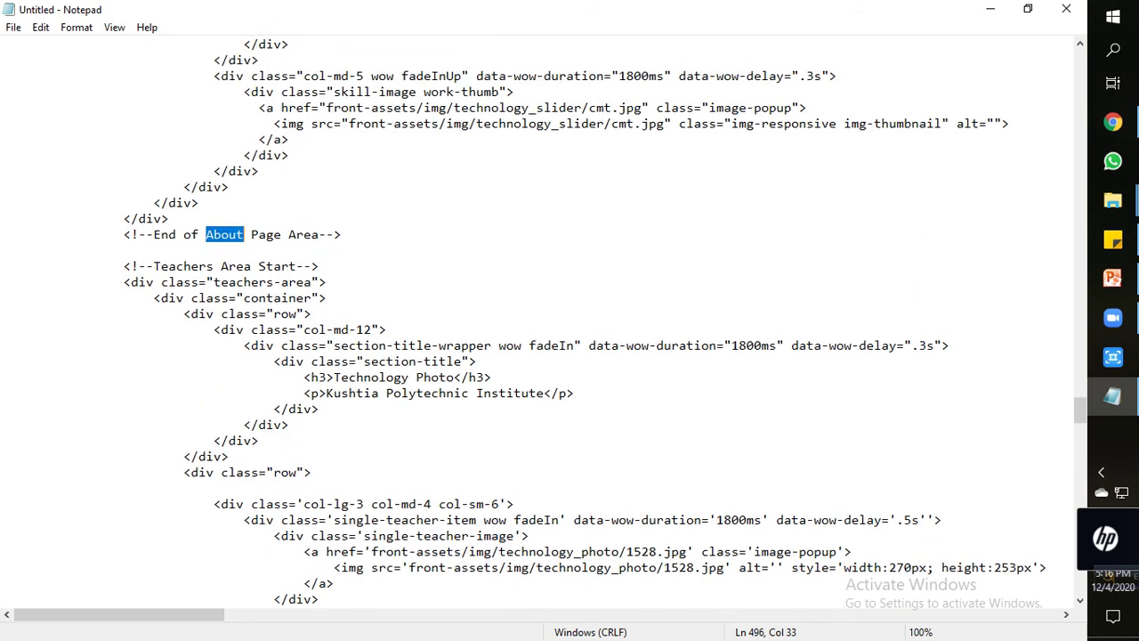
pyautogui.press('Up')
pyautogui.hotkey('shift', 'Up')
pyautogui.hotkey('shift', 'Up')
pyautogui.hotkey('shift', 'Up')
pyautogui.hotkey('shift', 'Up')
pyautogui.hotkey('shift', 'Up')
pyautogui.hotkey('shift', 'Up')
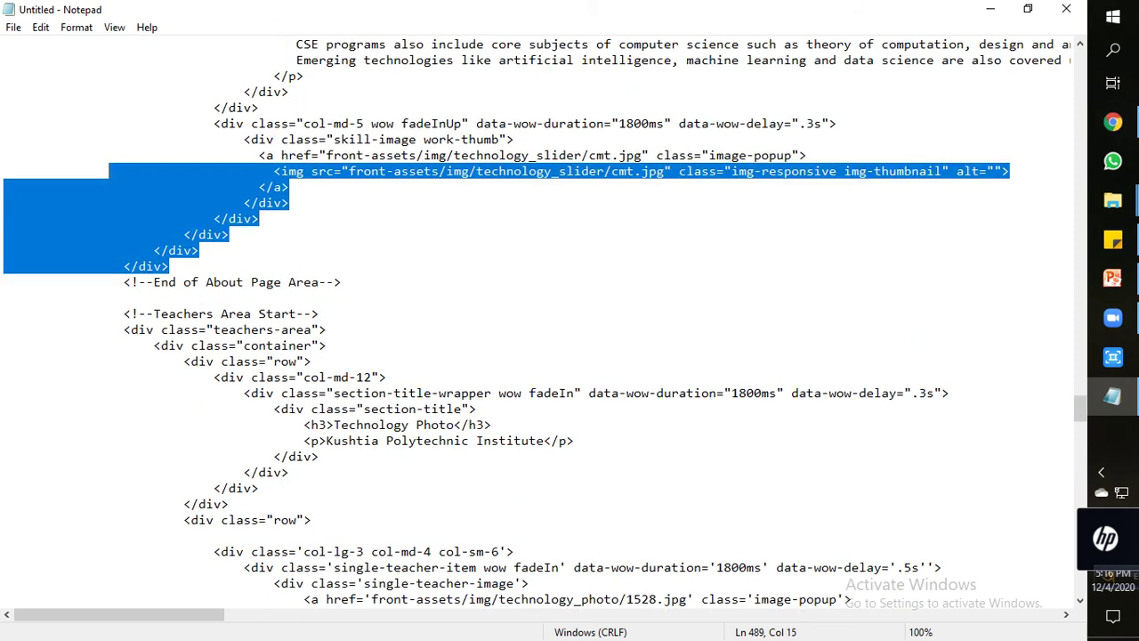
# Search upward from the cmt.jpg image tag for the preceding occurrence of "about".
pyautogui.scroll(1, 545, 323)
pyautogui.scroll(8, 544, 323)
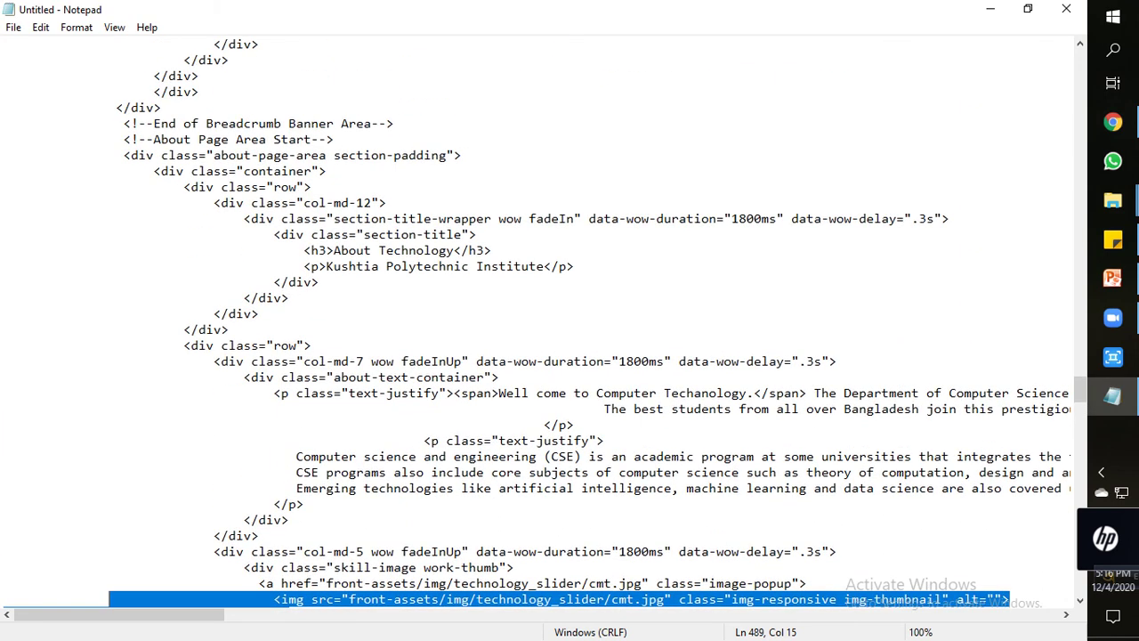
pyautogui.scroll(4, 545, 323)
pyautogui.hotkey('ctrl', 'f')
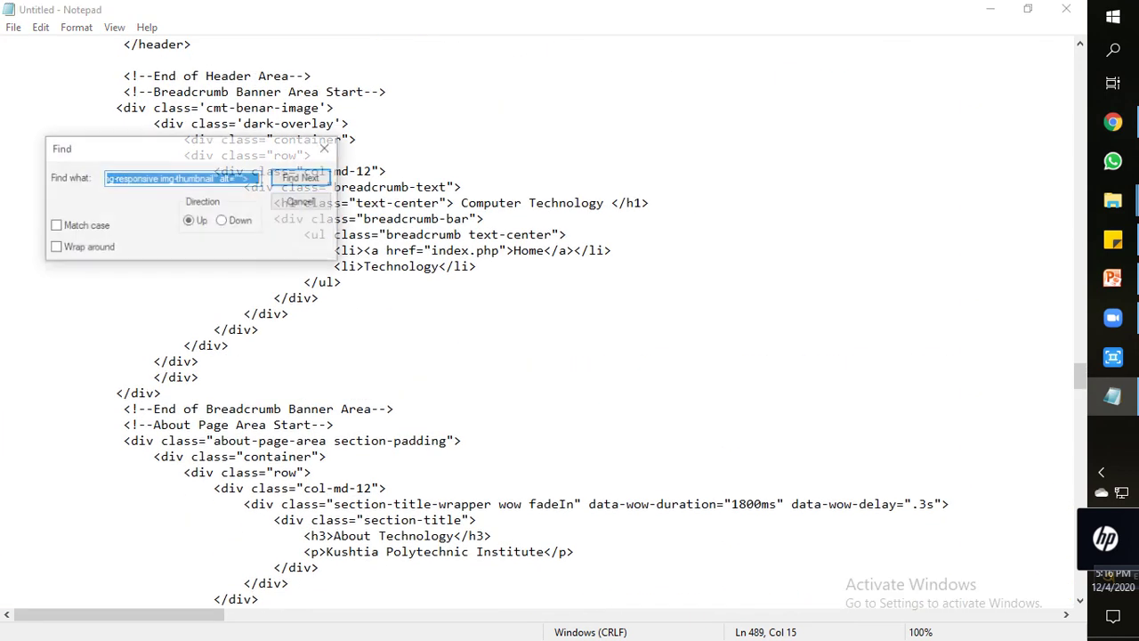
pyautogui.write('about')
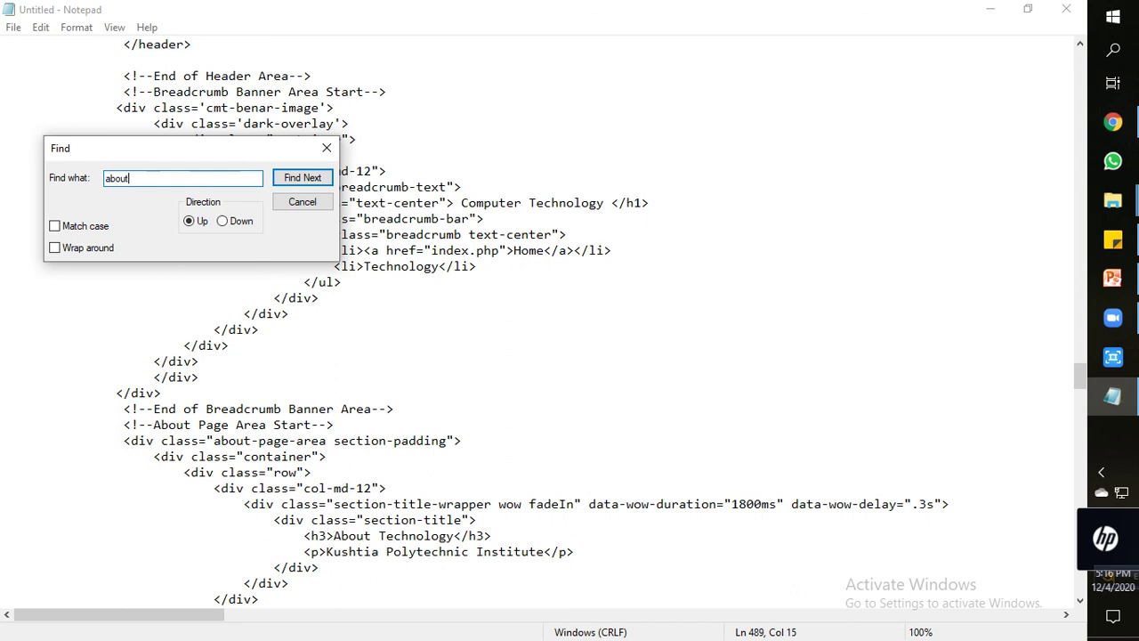
pyautogui.press('Return')
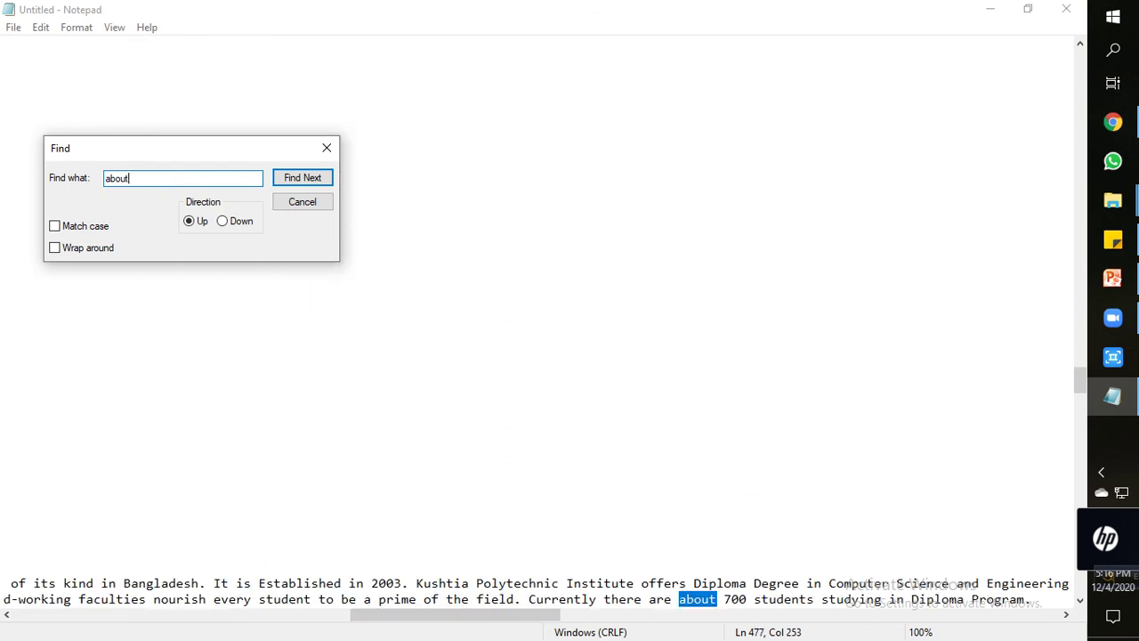
pyautogui.press('Escape')
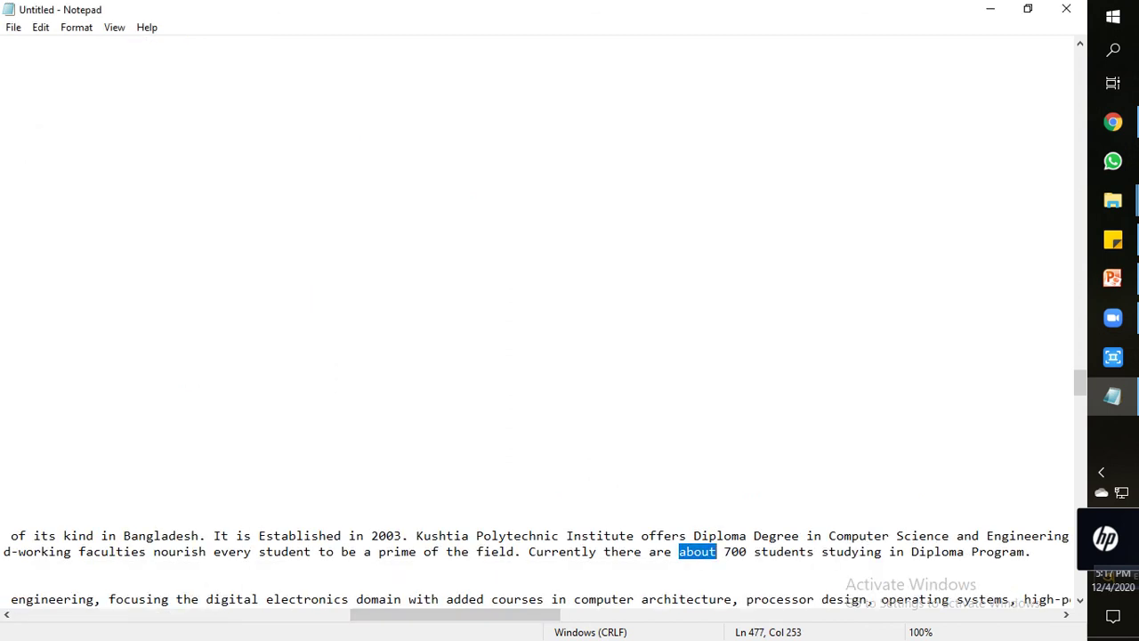
# Switch to Chrome, search the computer_technology.php source for "about", and copy the comment text "End of Breadcrumb Banner Area" above the About section.
pyautogui.moveTo(455, 614); pyautogui.dragTo(119, 614)
pyautogui.scroll(11, 534, 321)
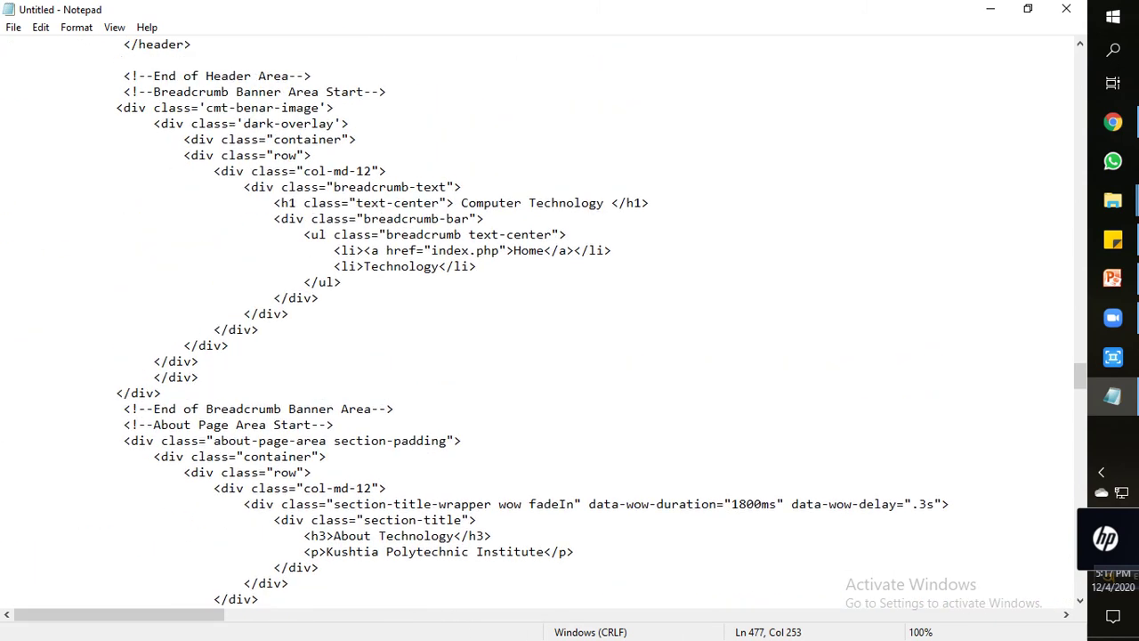
pyautogui.scroll(20, 534, 320)
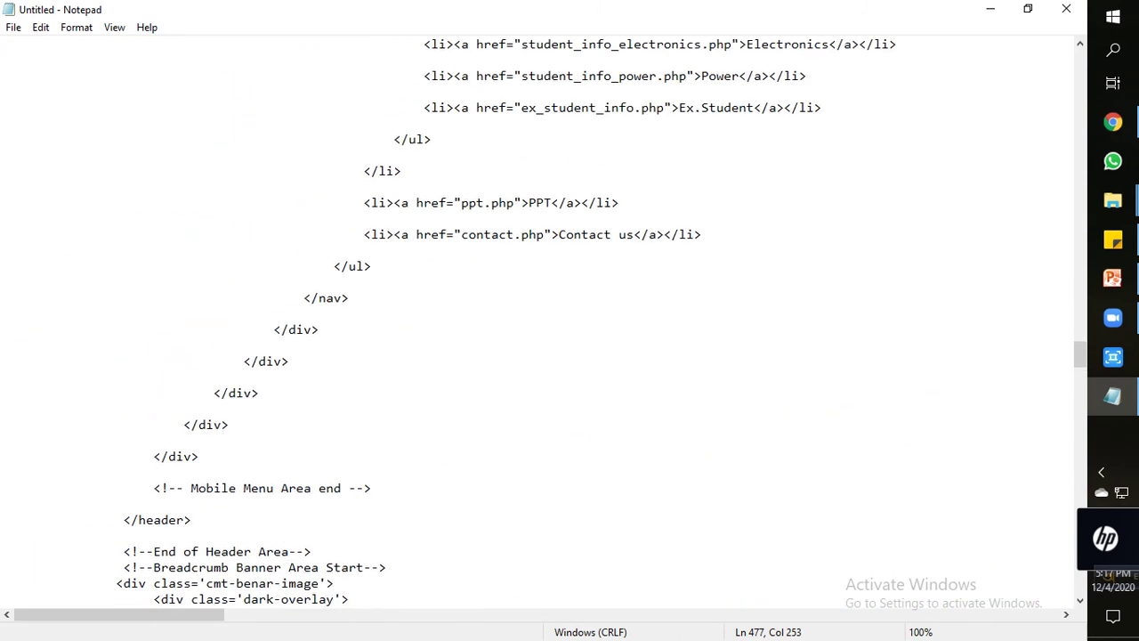
pyautogui.scroll(-4, 534, 321)
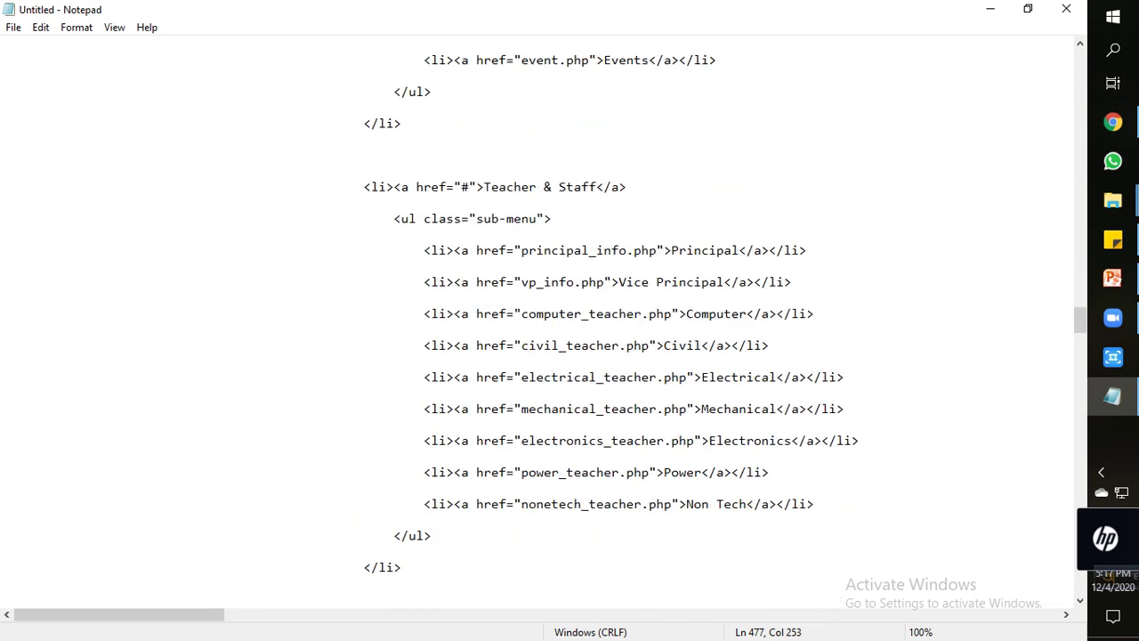
pyautogui.click(1112, 122)
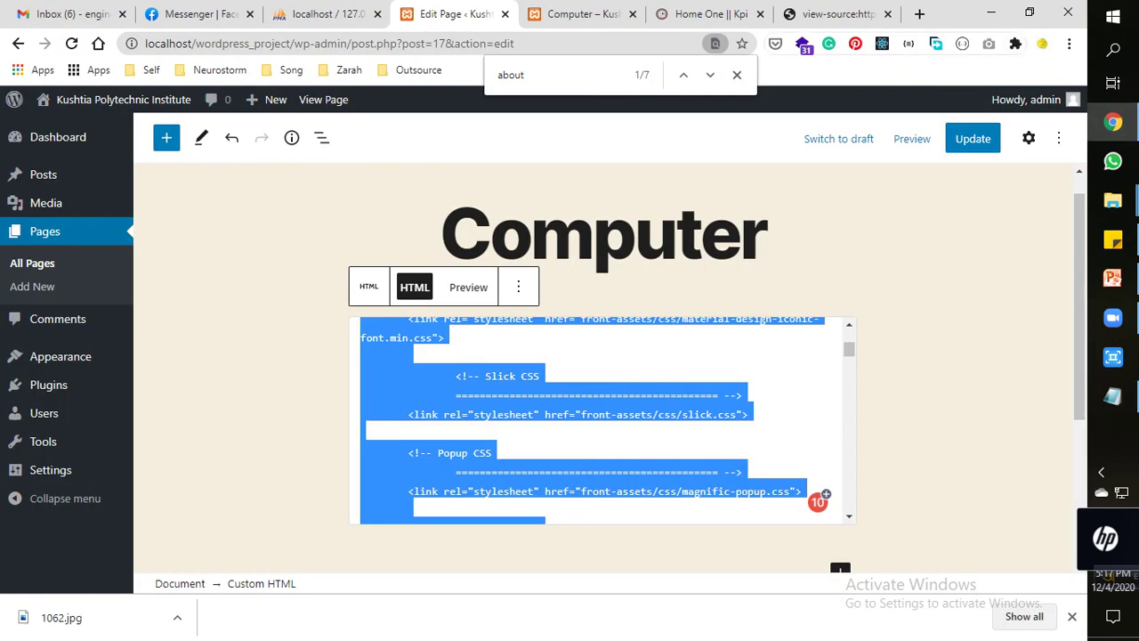
pyautogui.hotkey('ctrl', '9')
pyautogui.click(533, 338)
pyautogui.scroll(-3, 534, 339)
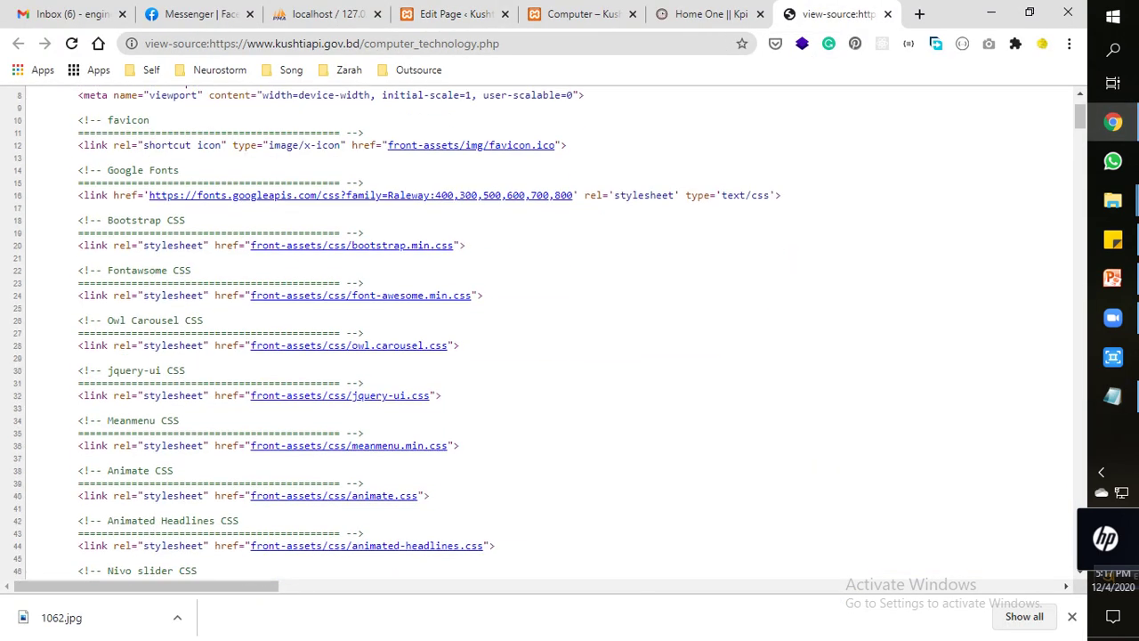
pyautogui.hotkey('ctrl', 'f')
pyautogui.write('about')
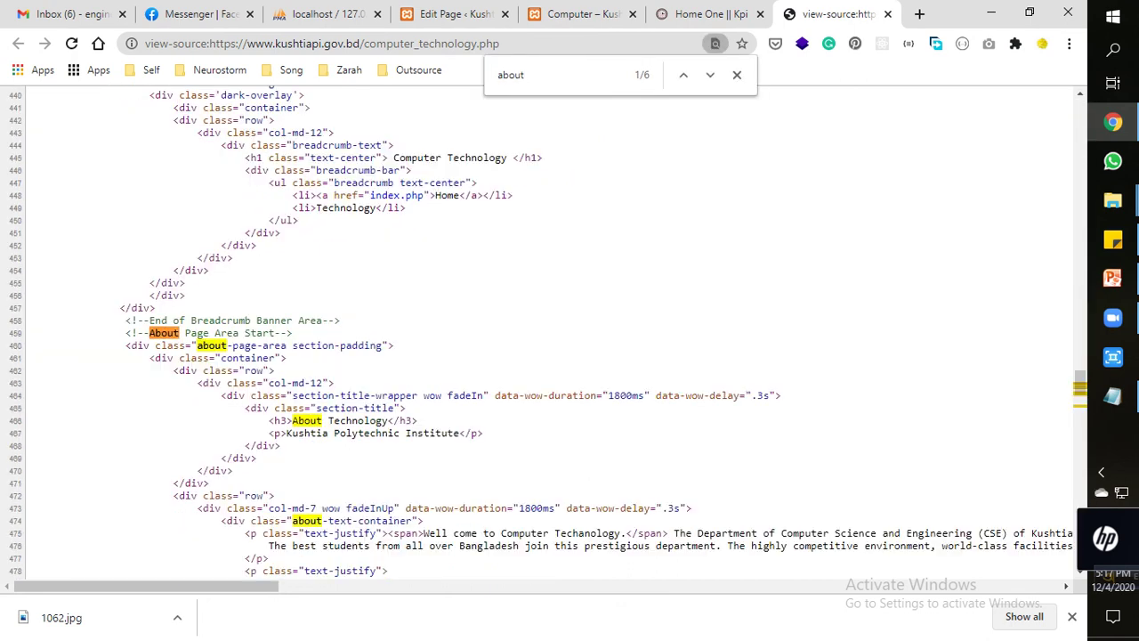
pyautogui.moveTo(149, 320); pyautogui.dragTo(322, 321)
pyautogui.hotkey('ctrl', 'c')
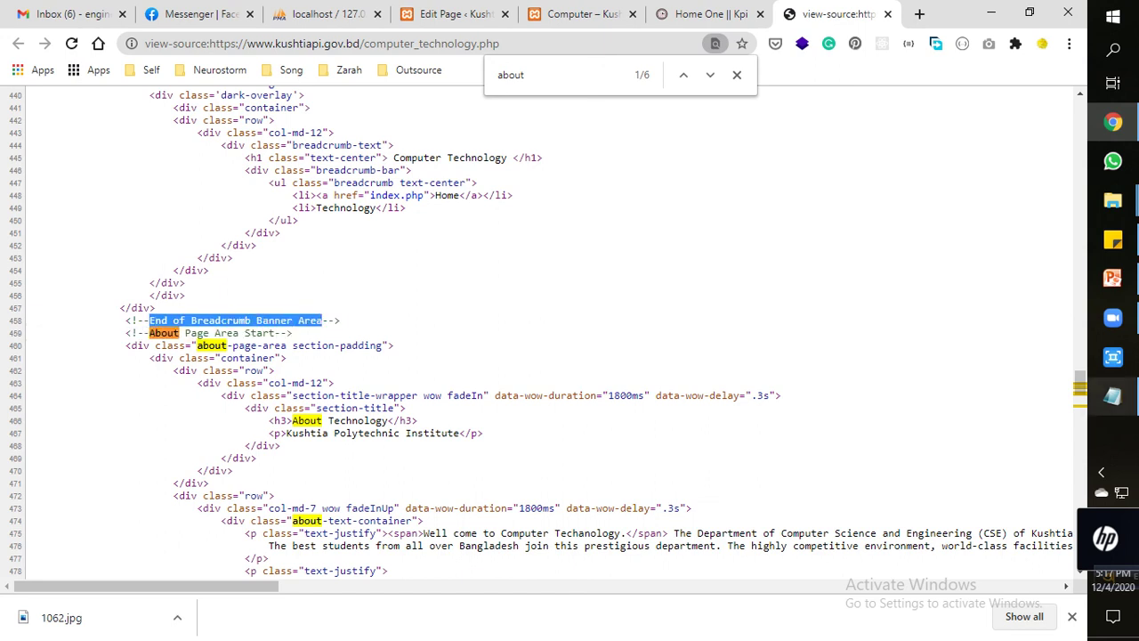
# Switch to Notepad and search the pasted code, first upward and then downward, for "End of Breadcrumb Banner Area".
pyautogui.click(1112, 396)
pyautogui.click(552, 218)
pyautogui.hotkey('ctrl', 'v')
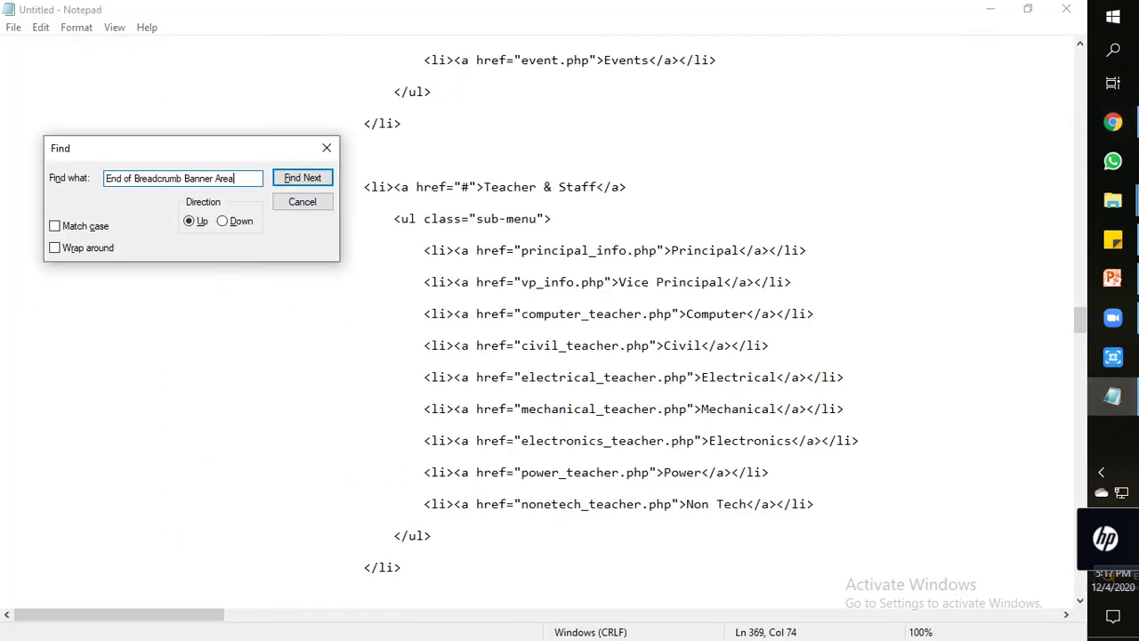
pyautogui.press('Return')
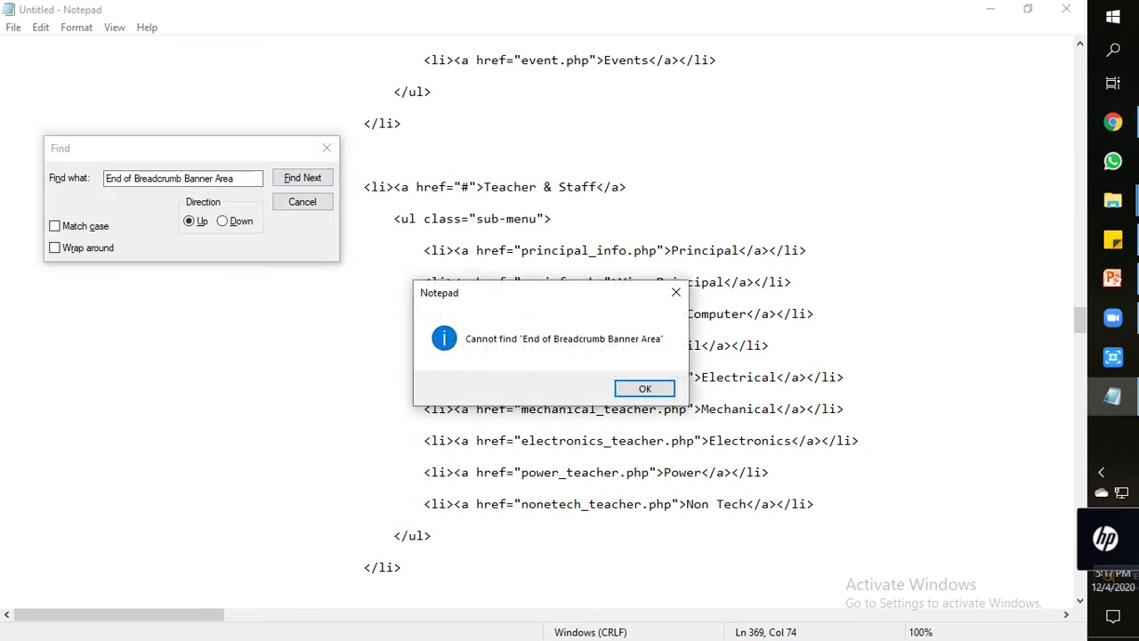
pyautogui.press('Return')
pyautogui.hotkey('alt', 'd')
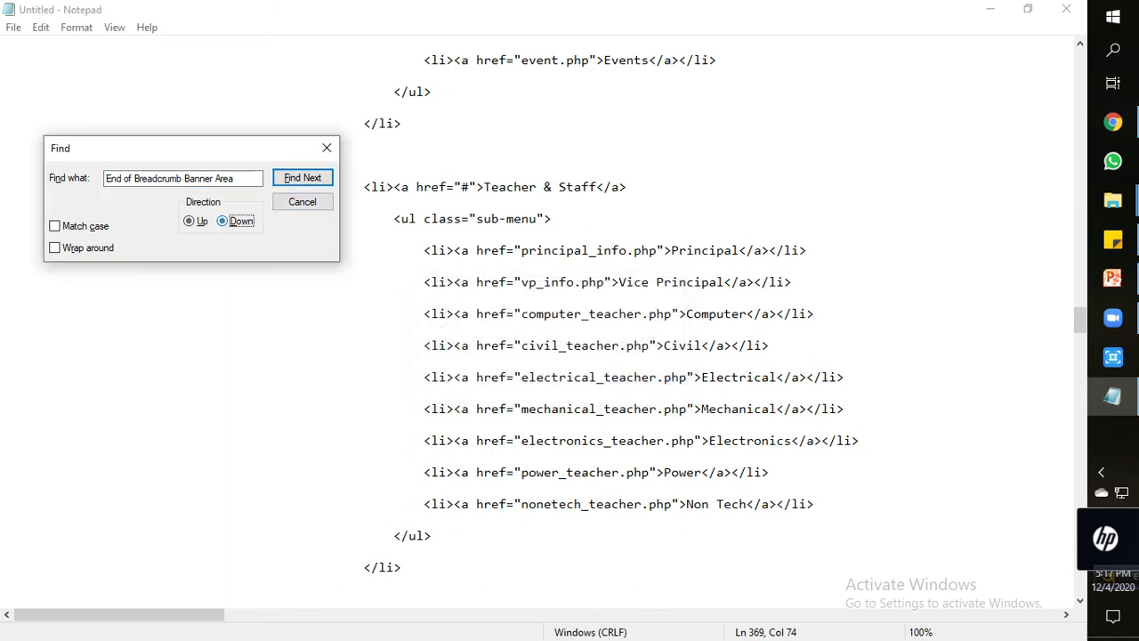
pyautogui.press('Return')
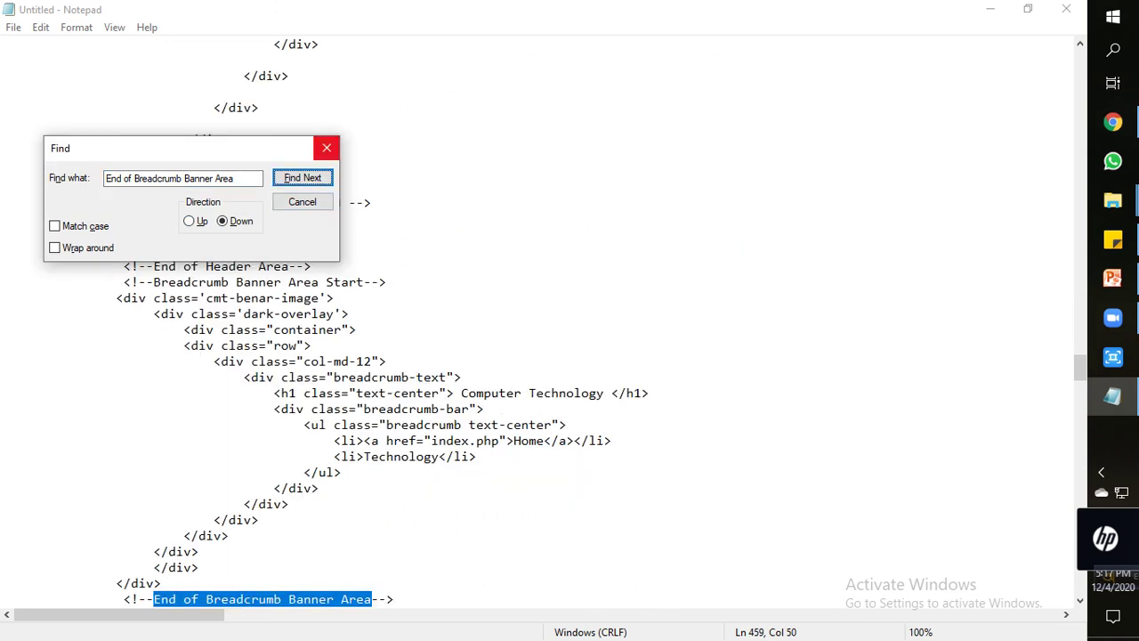
pyautogui.press('Escape')
pyautogui.scroll(-2, 378, 324)
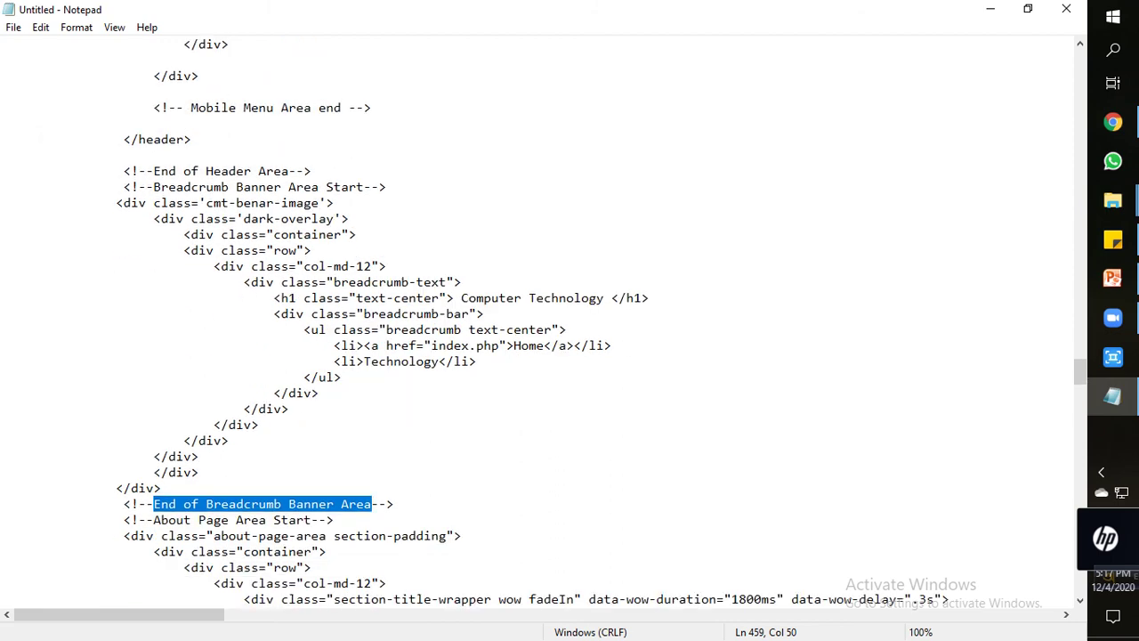
# Delete all code from the charset meta tag below the head tag through the End of Breadcrumb Banner Area comment.
pyautogui.press('End')
pyautogui.hotkey('shift', 'Up')
pyautogui.hotkey('shift', 'Up')
pyautogui.hotkey('shift', 'Up')
pyautogui.hotkey('shift', 'Up')
pyautogui.hotkey('shift', 'Up')
pyautogui.hotkey('shift', 'Up')
pyautogui.hotkey('shift', 'Up')
pyautogui.hotkey('shift', 'Up')
pyautogui.hotkey('shift', 'Up')
pyautogui.hotkey('shift', 'Up')
pyautogui.hotkey('shift', 'Up')
pyautogui.hotkey('shift', 'Up')
pyautogui.hotkey('shift', 'Up')
pyautogui.hotkey('shift', 'Up')
pyautogui.hotkey('shift', 'Up')
pyautogui.hotkey('shift', 'Up')
pyautogui.hotkey('shift', 'Up')
pyautogui.hotkey('shift', 'Up')
pyautogui.hotkey('shift', 'Up')
pyautogui.hotkey('shift', 'Up')
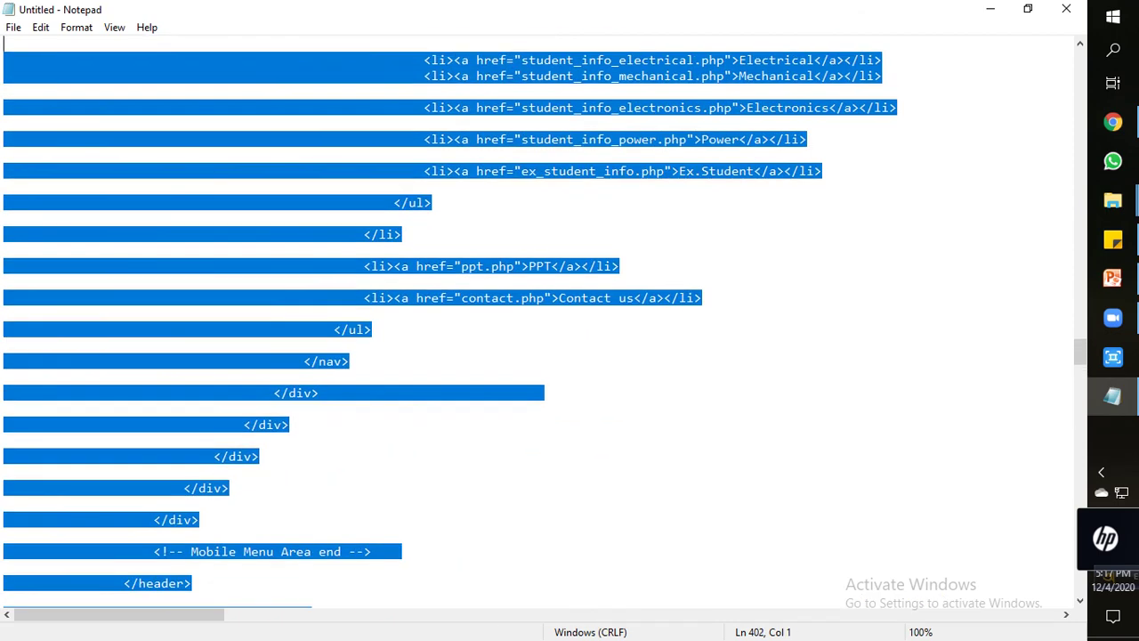
pyautogui.hotkey('shift', 'Up')
pyautogui.hotkey('shift', 'Up')
pyautogui.hotkey('shift', 'Up')
pyautogui.hotkey('shift', 'Up')
pyautogui.hotkey('shift', 'Up')
pyautogui.hotkey('shift', 'Up')
pyautogui.hotkey('shift', 'Up')
pyautogui.hotkey('shift', 'Up')
pyautogui.hotkey('shift', 'Up')
pyautogui.hotkey('shift', 'Up')
pyautogui.hotkey('shift', 'Up')
pyautogui.hotkey('shift', 'Up')
pyautogui.hotkey('shift', 'Up')
pyautogui.hotkey('shift', 'Up')
pyautogui.hotkey('shift', 'Up')
pyautogui.hotkey('shift', 'Up')
pyautogui.hotkey('shift', 'Up')
pyautogui.hotkey('shift', 'Up')
pyautogui.hotkey('shift', 'Up')
pyautogui.hotkey('shift', 'Up')
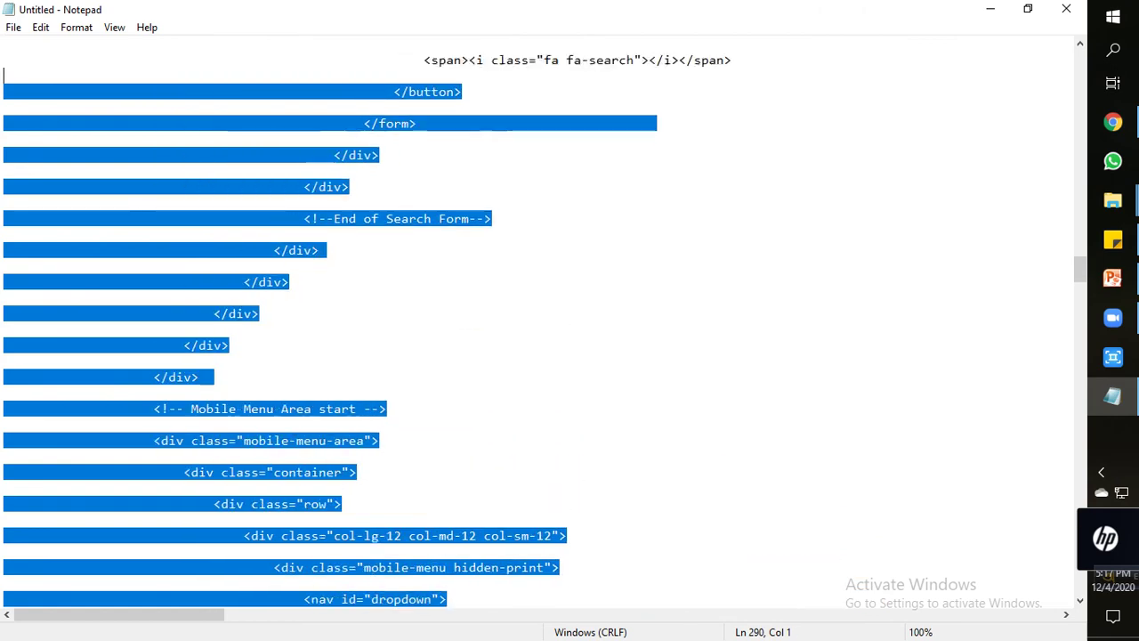
pyautogui.hotkey('shift', 'Up')
pyautogui.hotkey('shift', 'Up')
pyautogui.hotkey('shift', 'Up')
pyautogui.hotkey('shift', 'Up')
pyautogui.hotkey('shift', 'Up')
pyautogui.hotkey('shift', 'Up')
pyautogui.hotkey('shift', 'Up')
pyautogui.hotkey('shift', 'Up')
pyautogui.hotkey('shift', 'Up')
pyautogui.hotkey('shift', 'Up')
pyautogui.hotkey('shift', 'Up')
pyautogui.hotkey('shift', 'Up')
pyautogui.hotkey('shift', 'Up')
pyautogui.hotkey('shift', 'Up')
pyautogui.hotkey('shift', 'Up')
pyautogui.hotkey('shift', 'Up')
pyautogui.hotkey('shift', 'Up')
pyautogui.hotkey('shift', 'Up')
pyautogui.hotkey('shift', 'Up')
pyautogui.hotkey('shift', 'Up')
pyautogui.press('Down')
pyautogui.press('Down')
pyautogui.press('Down')
pyautogui.press('Down')
pyautogui.press('Down')
pyautogui.press('Down')
pyautogui.press('Down')
pyautogui.press('Down')
pyautogui.press('Down')
pyautogui.press('Down')
pyautogui.press('Down')
pyautogui.press('Down')
pyautogui.press('Down')
pyautogui.press('Down')
pyautogui.press('Down')
pyautogui.press('Down')
pyautogui.press('Down')
pyautogui.press('Down')
pyautogui.press('Down')
pyautogui.press('Down')
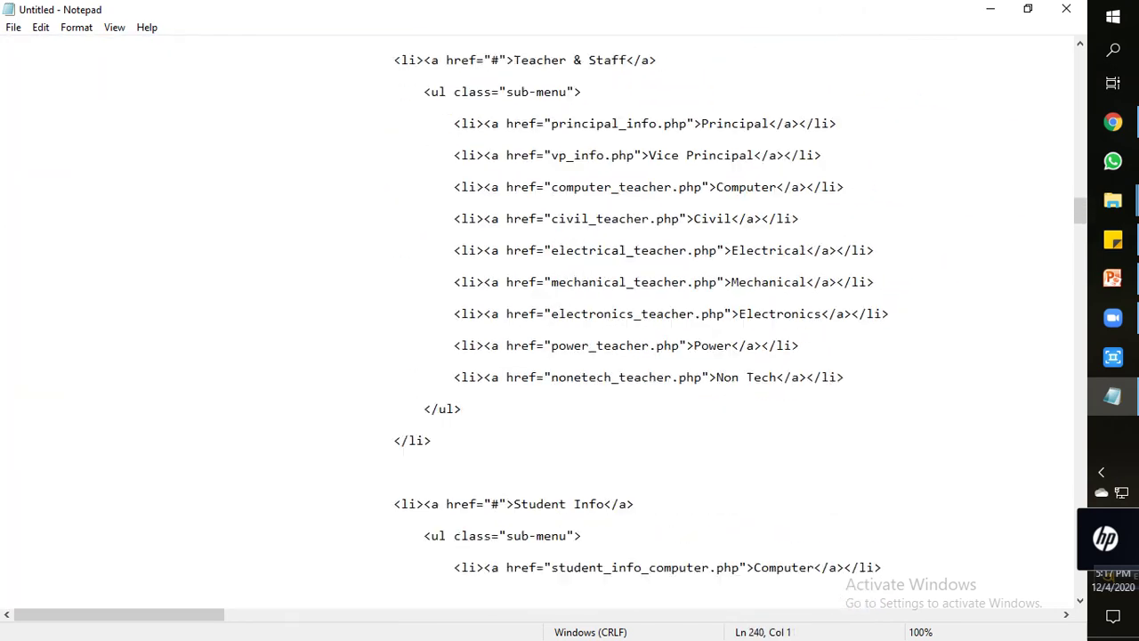
pyautogui.hotkey('shift', 'Up')
pyautogui.hotkey('shift', 'Up')
pyautogui.hotkey('shift', 'Up')
pyautogui.hotkey('shift', 'Up')
pyautogui.hotkey('shift', 'Up')
pyautogui.hotkey('shift', 'Up')
pyautogui.hotkey('shift', 'Up')
pyautogui.hotkey('shift', 'Up')
pyautogui.hotkey('shift', 'Up')
pyautogui.hotkey('shift', 'Up')
pyautogui.hotkey('shift', 'Up')
pyautogui.hotkey('shift', 'Up')
pyautogui.hotkey('shift', 'Up')
pyautogui.hotkey('shift', 'Up')
pyautogui.hotkey('shift', 'Up')
pyautogui.hotkey('shift', 'Up')
pyautogui.hotkey('shift', 'Up')
pyautogui.hotkey('shift', 'Up')
pyautogui.hotkey('shift', 'Up')
pyautogui.hotkey('shift', 'Up')
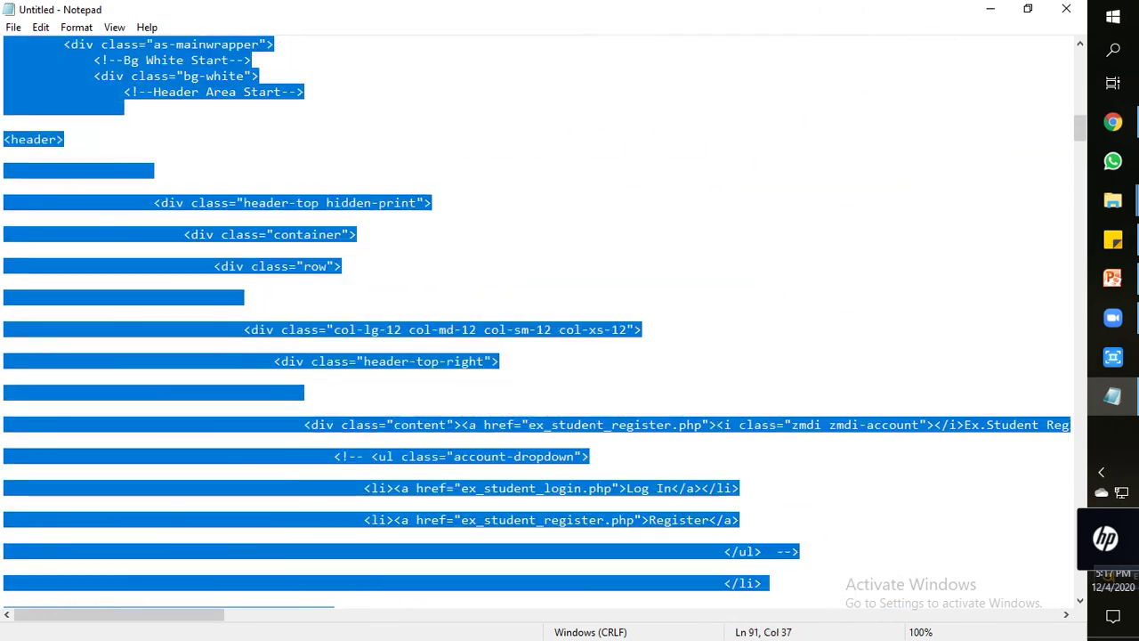
pyautogui.hotkey('shift', 'Up')
pyautogui.hotkey('shift', 'Up')
pyautogui.hotkey('shift', 'Up')
pyautogui.hotkey('shift', 'Up')
pyautogui.hotkey('shift', 'Up')
pyautogui.hotkey('shift', 'Up')
pyautogui.hotkey('shift', 'Up')
pyautogui.hotkey('shift', 'Up')
pyautogui.hotkey('shift', 'Up')
pyautogui.hotkey('shift', 'Up')
pyautogui.hotkey('shift', 'Up')
pyautogui.hotkey('shift', 'Up')
pyautogui.hotkey('shift', 'Up')
pyautogui.hotkey('shift', 'Up')
pyautogui.hotkey('shift', 'Up')
pyautogui.hotkey('shift', 'Up')
pyautogui.hotkey('shift', 'Up')
pyautogui.hotkey('shift', 'Up')
pyautogui.hotkey('shift', 'Up')
pyautogui.hotkey('shift', 'Up')
pyautogui.hotkey('shift', 'Left')
pyautogui.hotkey('shift', 'Left')
pyautogui.hotkey('shift', 'Left')
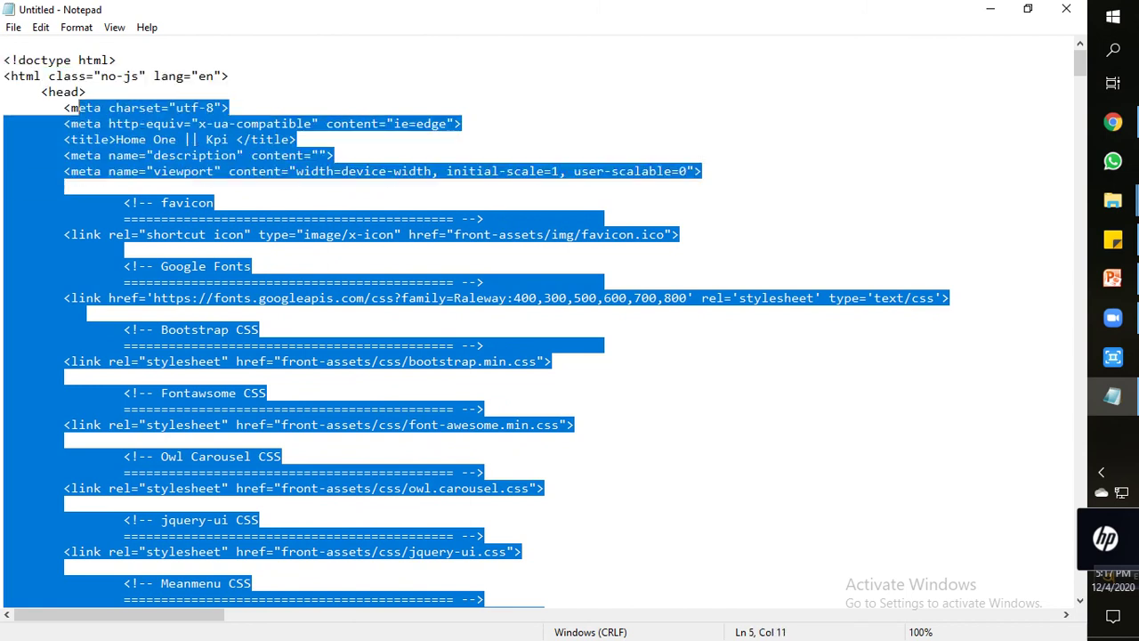
pyautogui.hotkey('shift', 'Down')
pyautogui.hotkey('shift', 'Left')
pyautogui.hotkey('shift', 'Left')
pyautogui.hotkey('shift', 'Up')
pyautogui.hotkey('shift', 'Left')
pyautogui.hotkey('shift', 'Left')
pyautogui.hotkey('shift', 'Down')
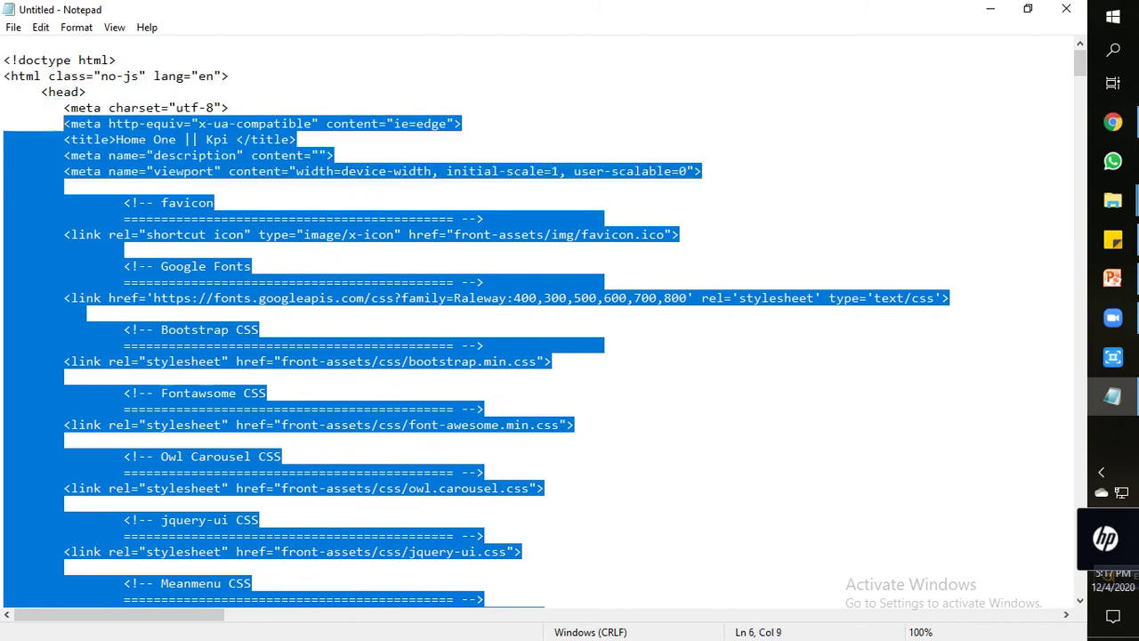
pyautogui.hotkey('shift', 'Up')
pyautogui.hotkey('shift', 'Left')
pyautogui.press('Delete')
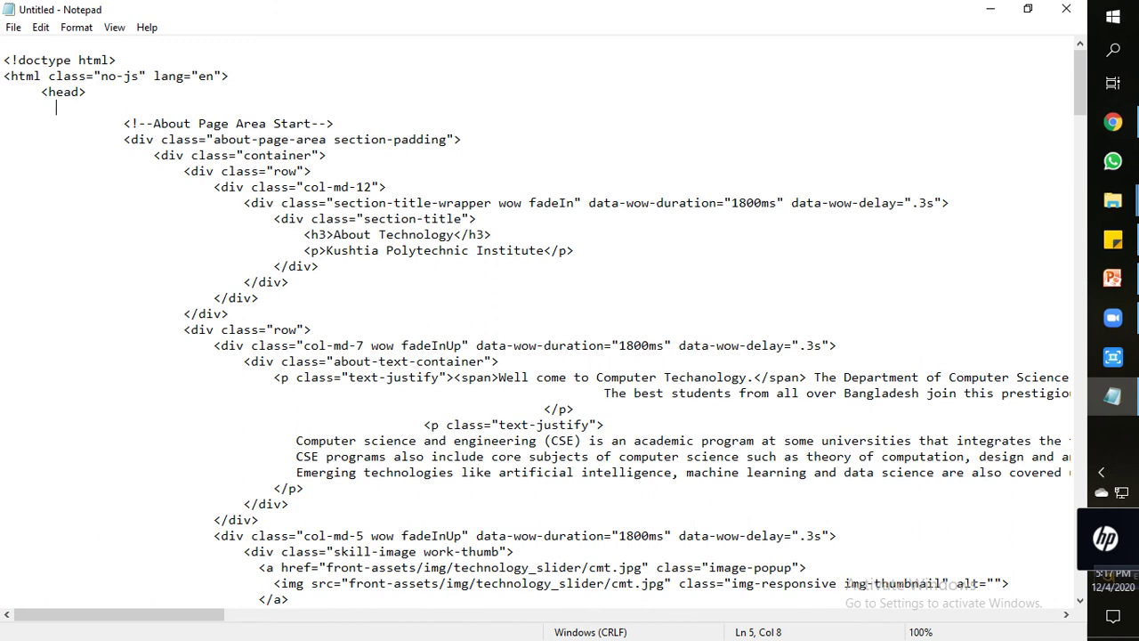
# Copy the trimmed Notepad code, switch to Chrome, and replace the Computer page's Custom HTML block content with it.
pyautogui.hotkey('ctrl', 'shift', 'End')
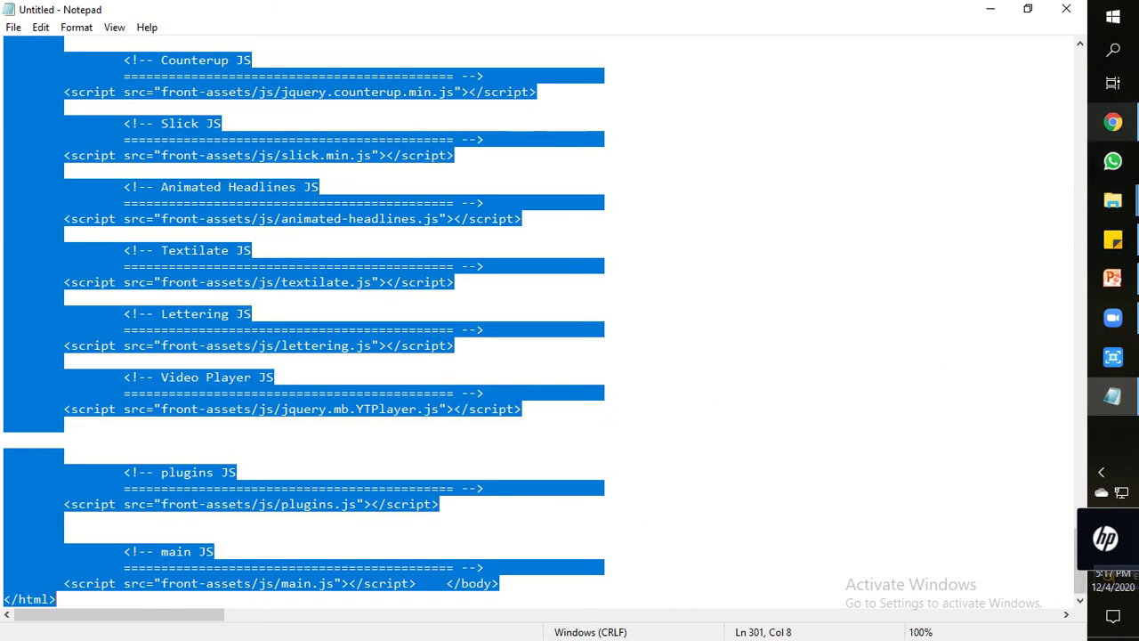
pyautogui.hotkey('alt', 'Tab')
pyautogui.hotkey('ctrl', 'shift', 'Tab')
pyautogui.hotkey('ctrl', 'shift', 'Tab')
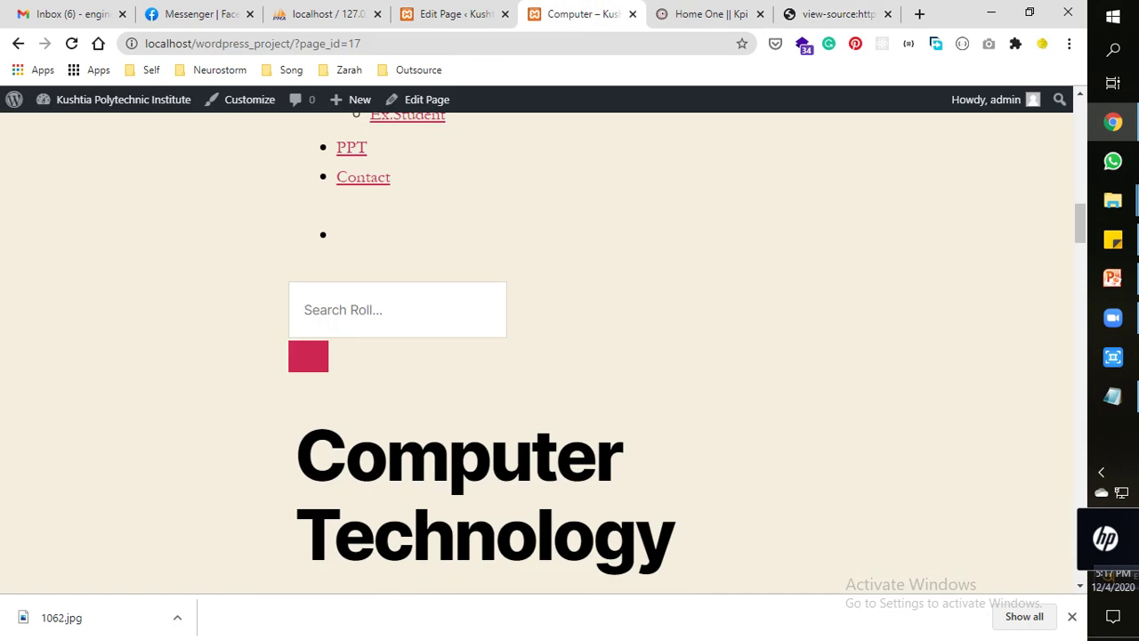
pyautogui.scroll(2, 569, 356)
pyautogui.hotkey('ctrl', 'shift', 'Tab')
pyautogui.scroll(1, 592, 418)
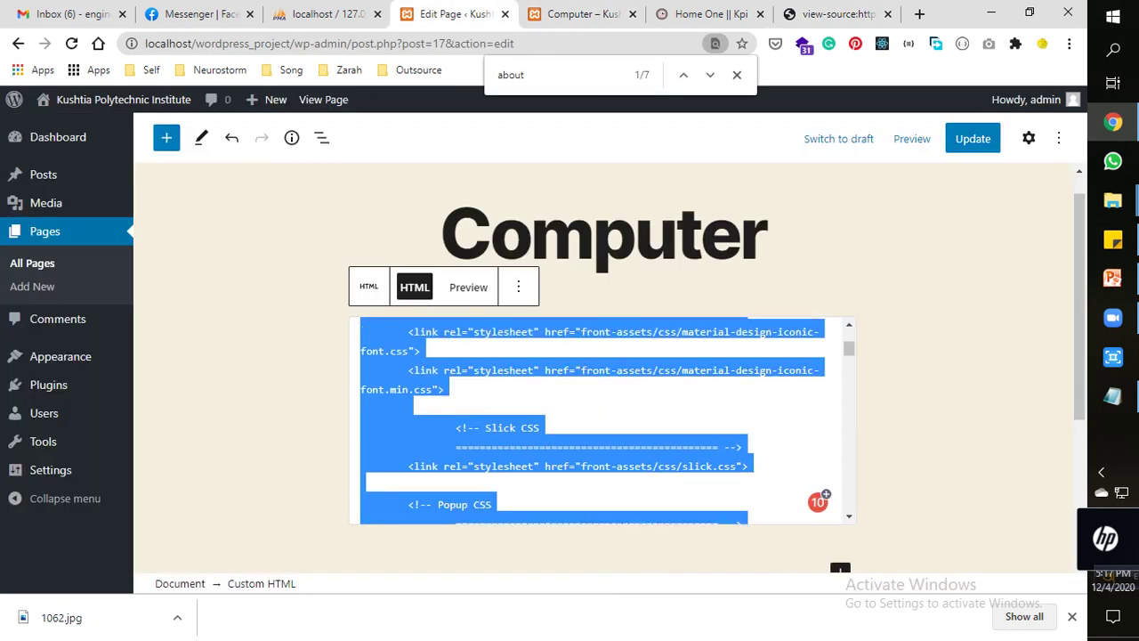
pyautogui.hotkey('ctrl', 'v')
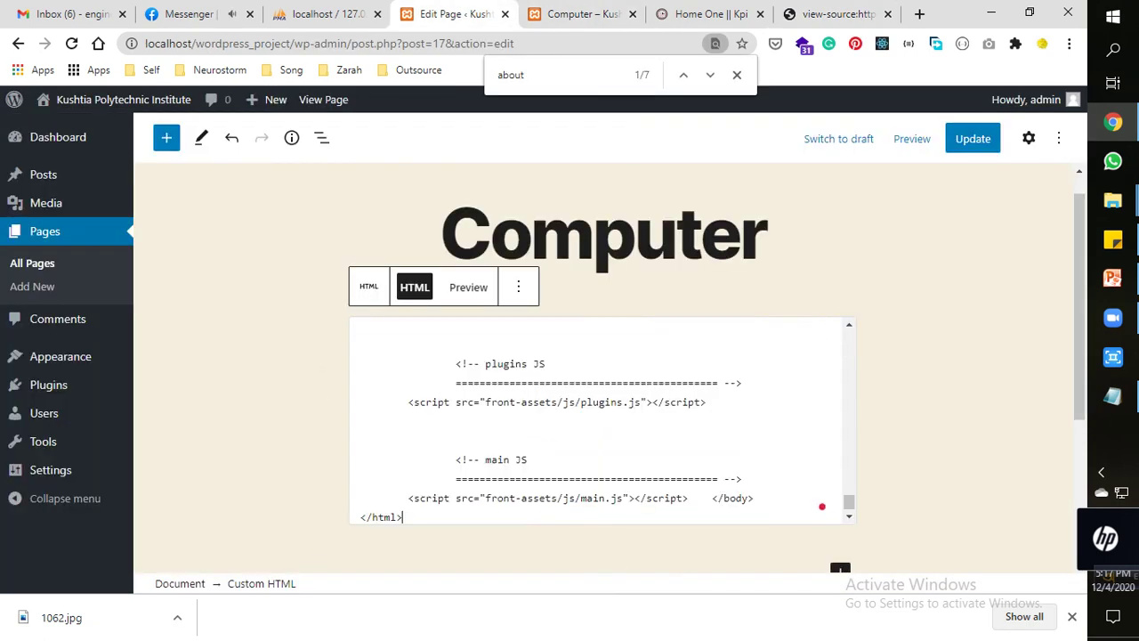
# Update the Computer page and preview the refreshed page in its separate browser tab.
pyautogui.scroll(-3, 597, 418)
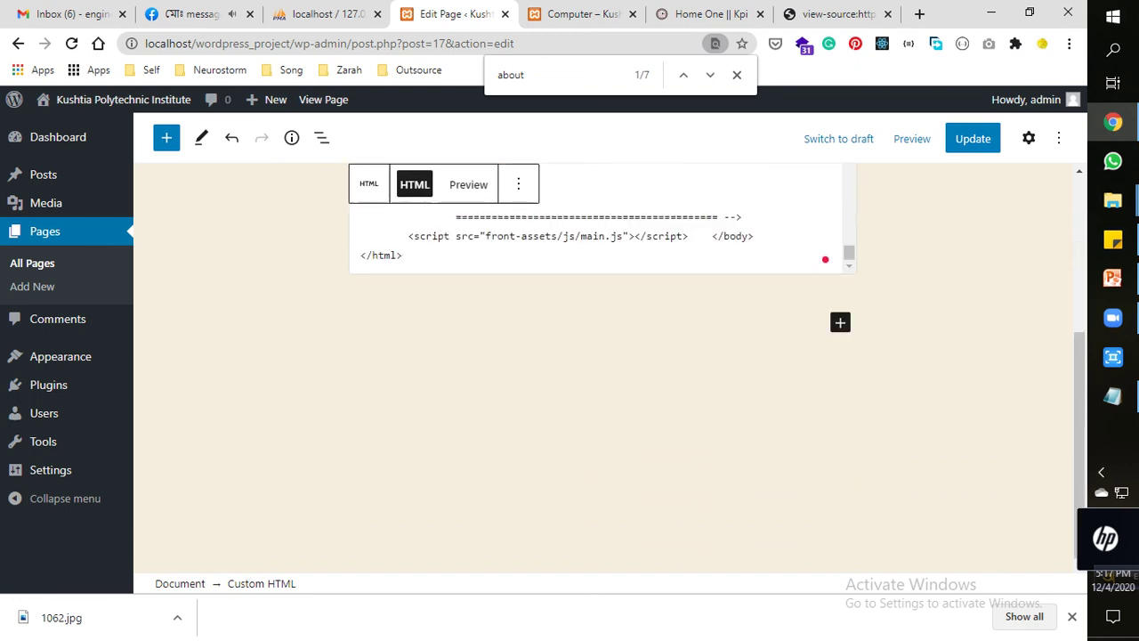
pyautogui.hotkey('ctrl', 's')
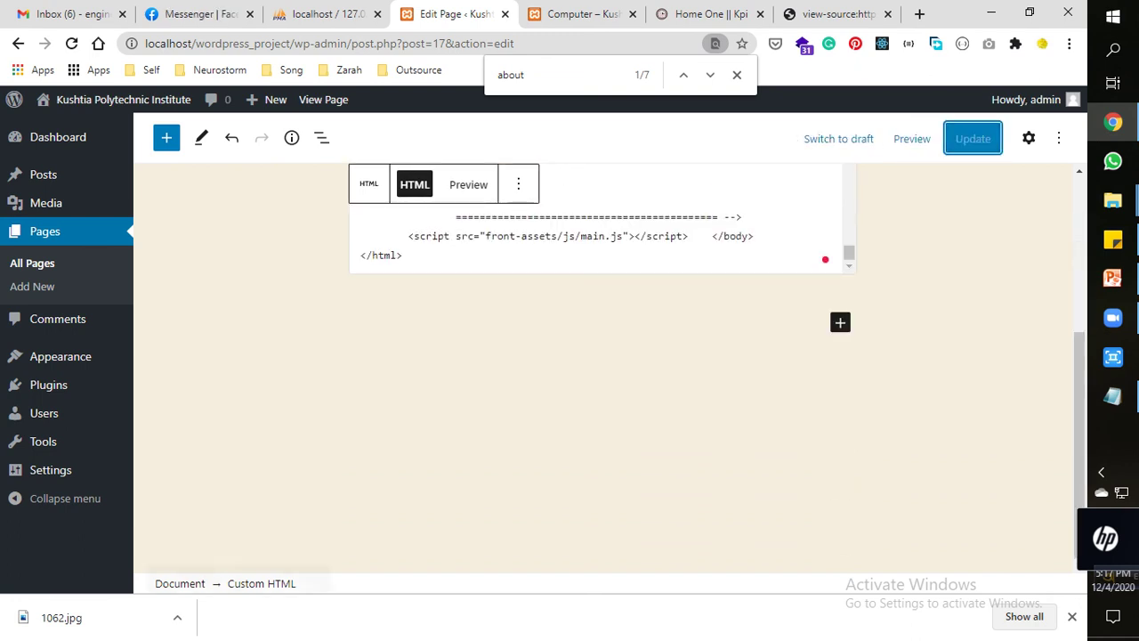
pyautogui.click(912, 138)
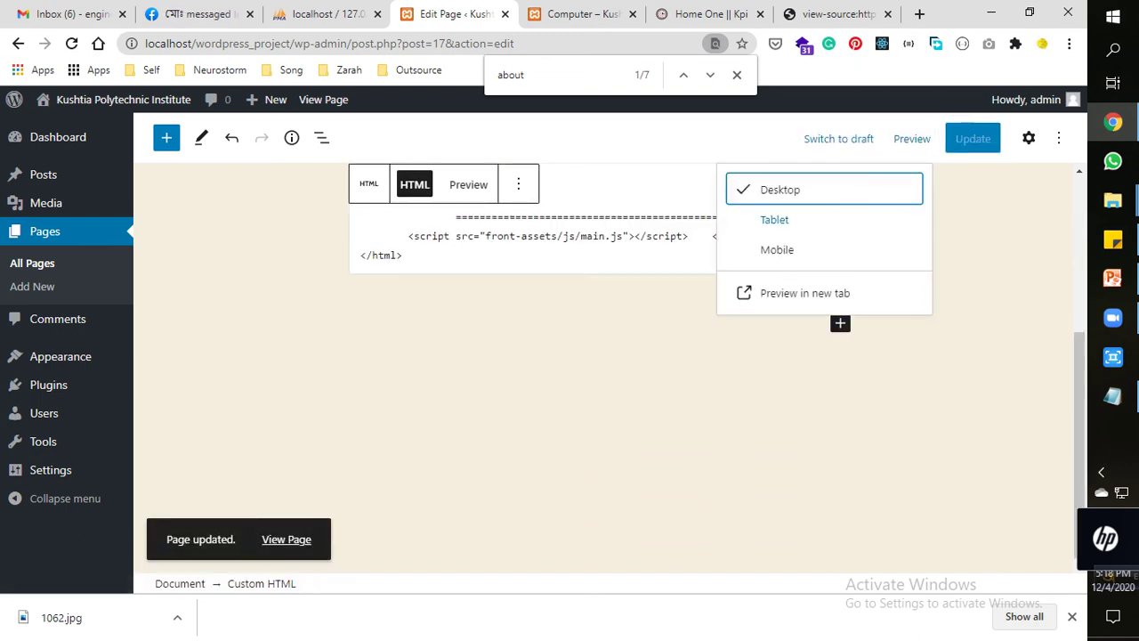
pyautogui.click(788, 295)
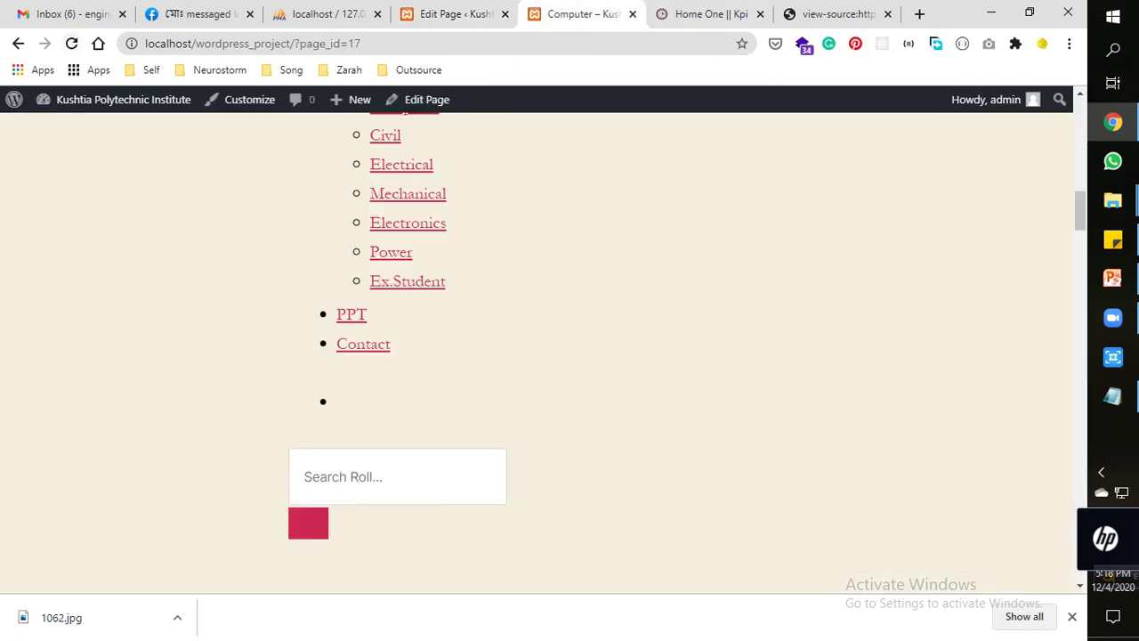
pyautogui.press('F5')
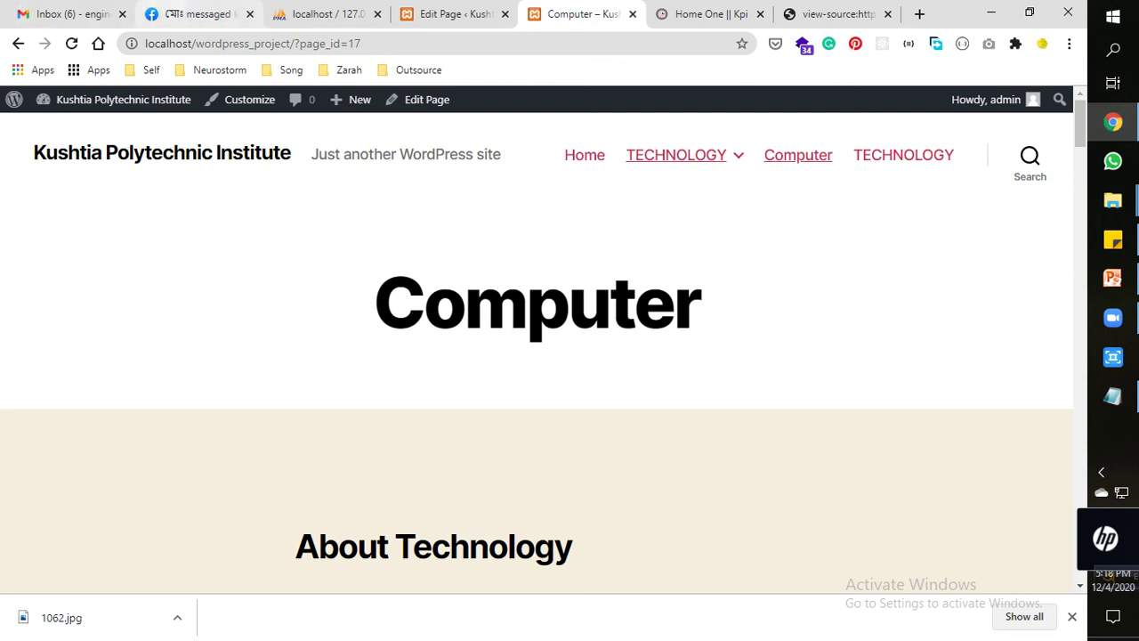
# Check the Internship Discussion chat in Messenger, and open the YouTube home page through a Google search for "youtube" in the page-source tab.
pyautogui.hotkey('ctrl', '2')
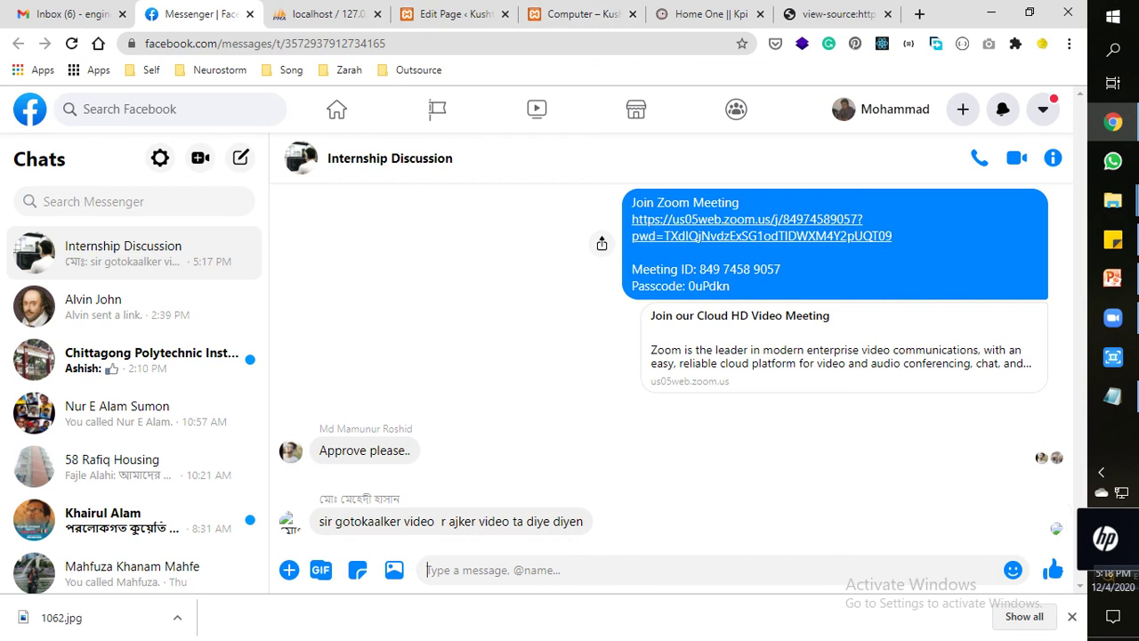
pyautogui.click(828, 14)
pyautogui.hotkey('ctrl', 'l')
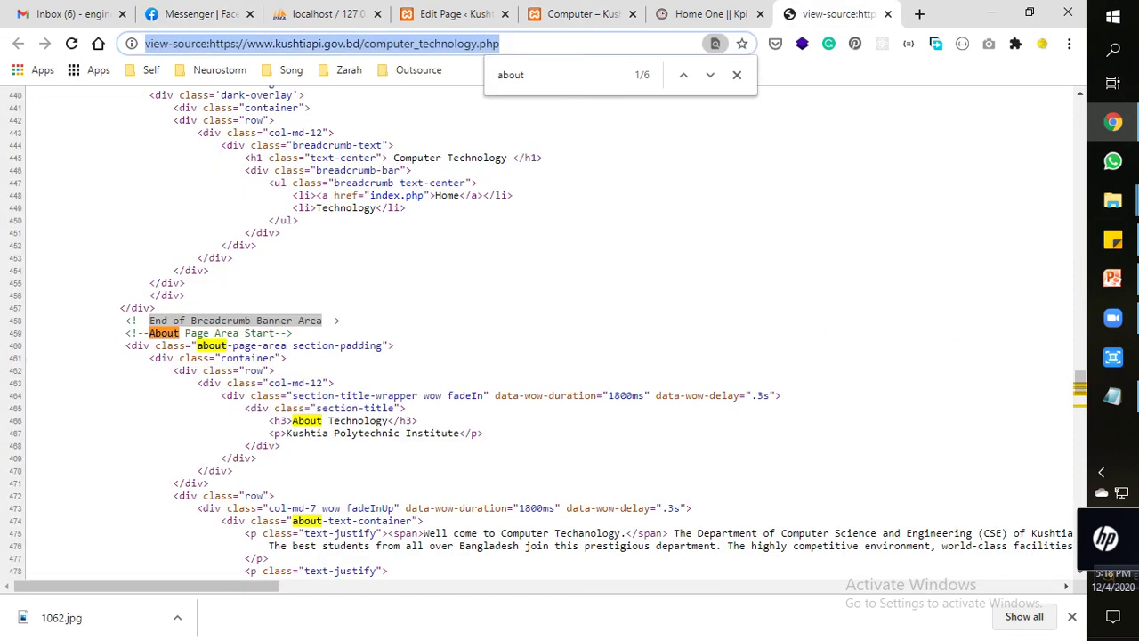
pyautogui.write('you')
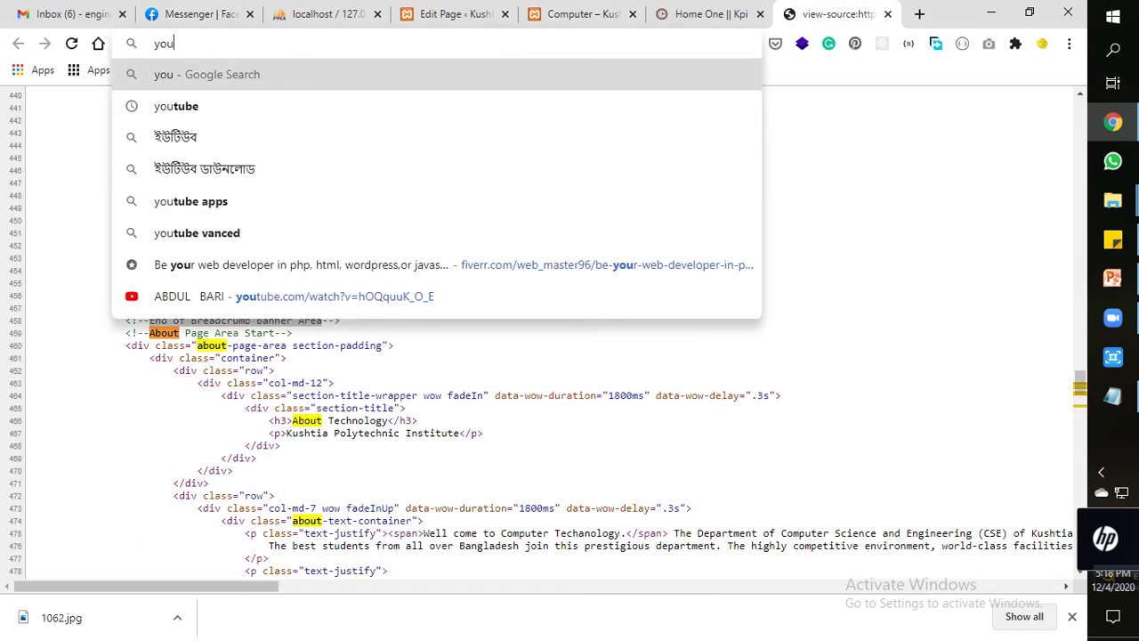
pyautogui.press('Down')
pyautogui.press('Return')
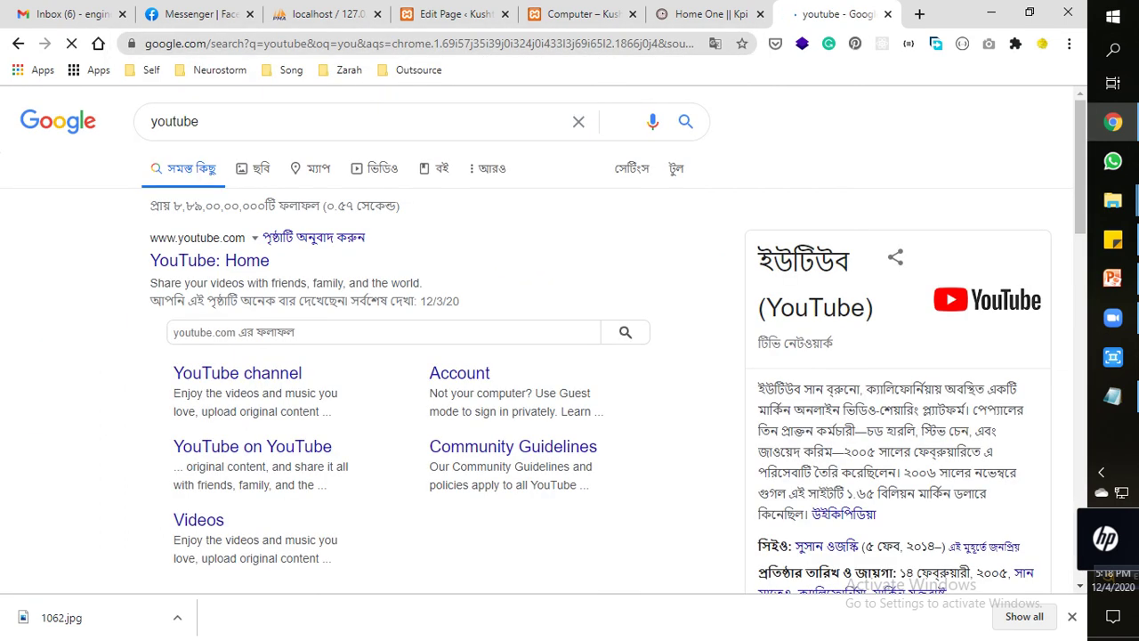
pyautogui.click(209, 260)
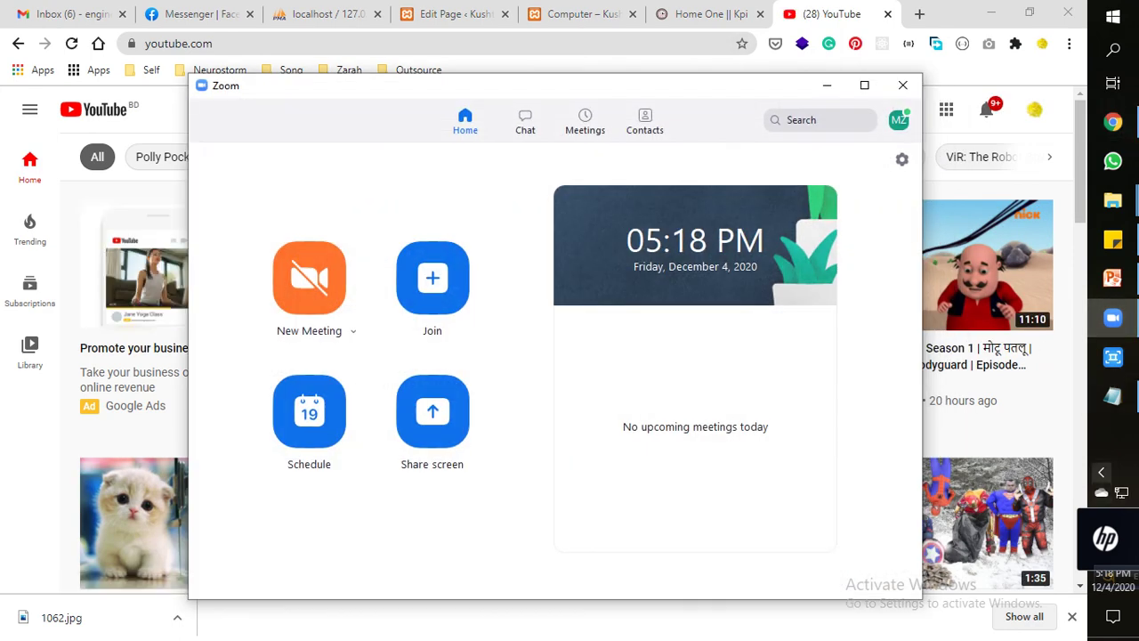
pyautogui.click(1101, 472)
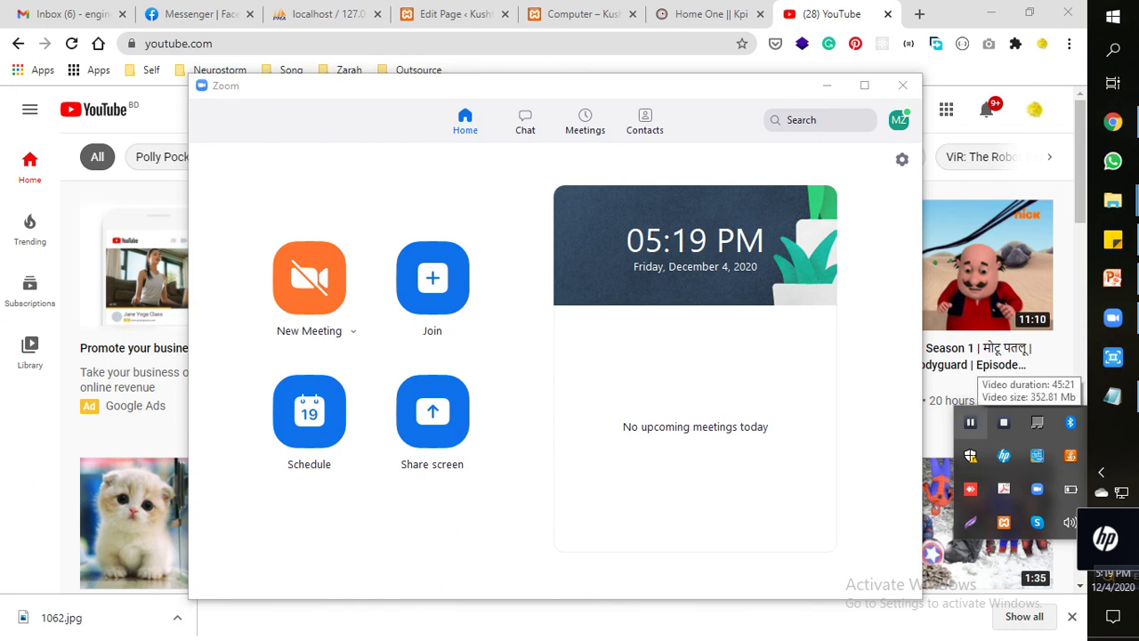